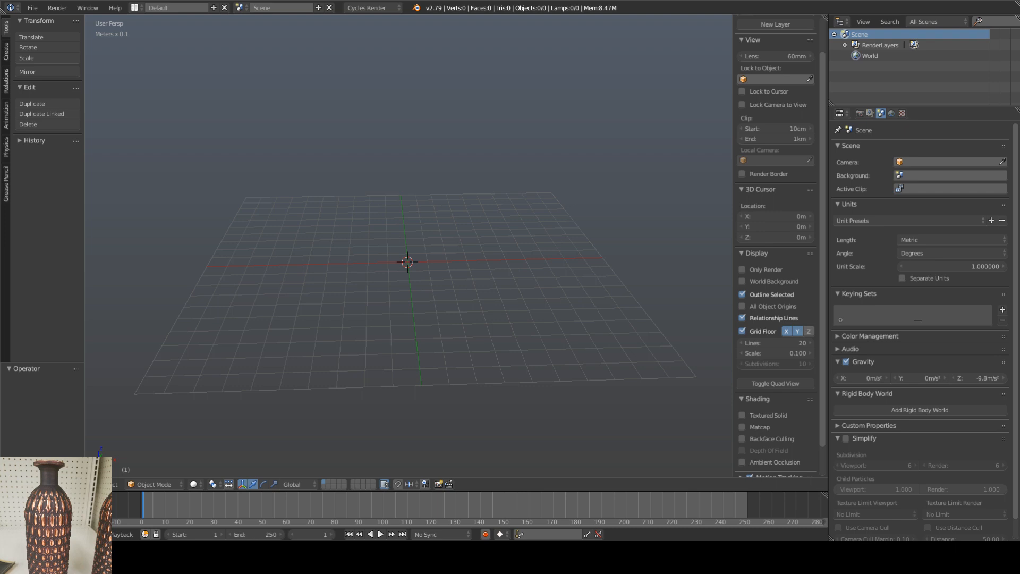
middle_click_drag(410, 225, 412, 196, "shift")
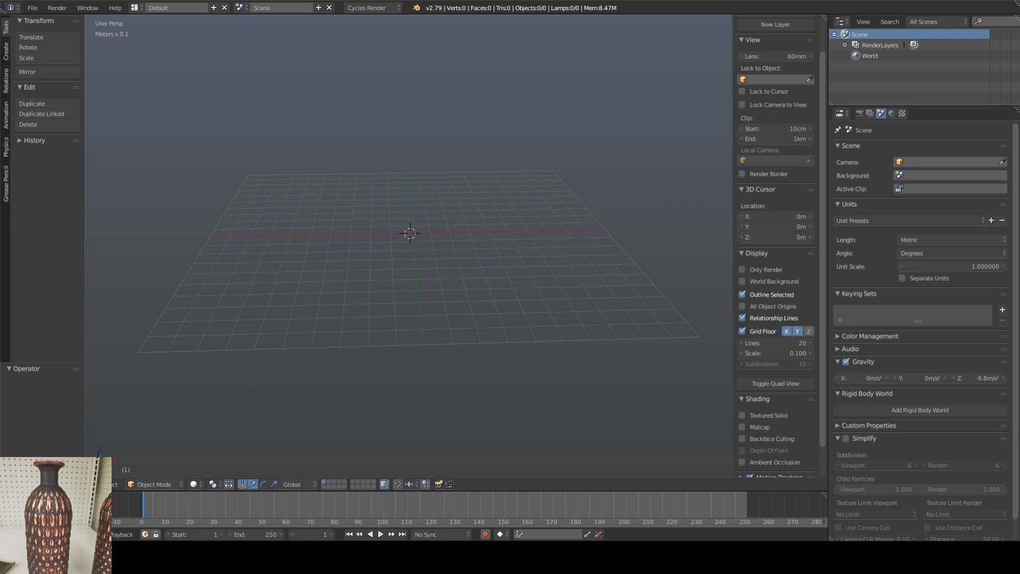
middle_click_drag(393, 249, 414, 272, "shift")
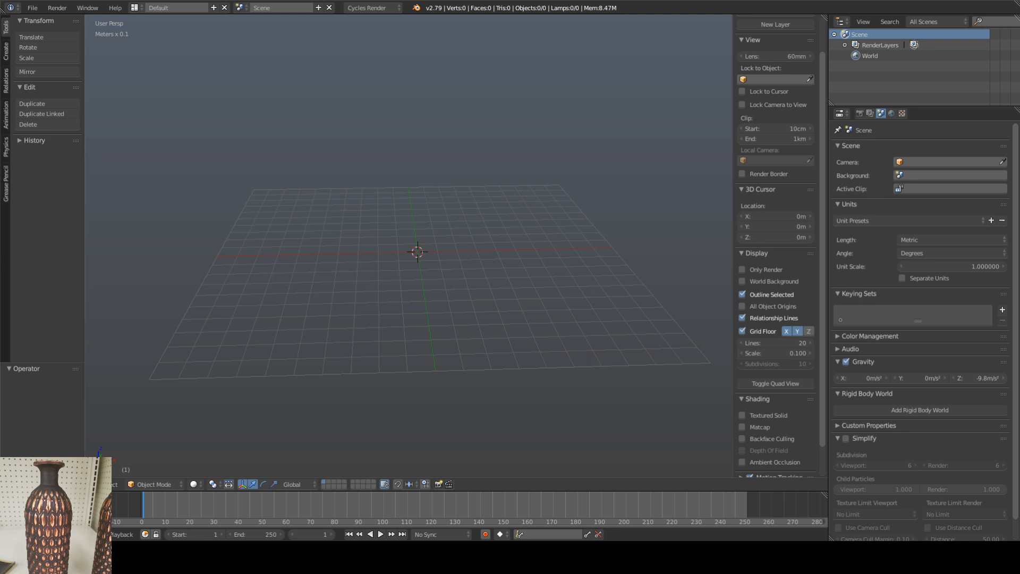
mouse_move(418, 252)
middle_mouse_down()
mouse_move(423, 262)
mouse_move(409, 269)
mouse_move(417, 261)
middle_mouse_up()
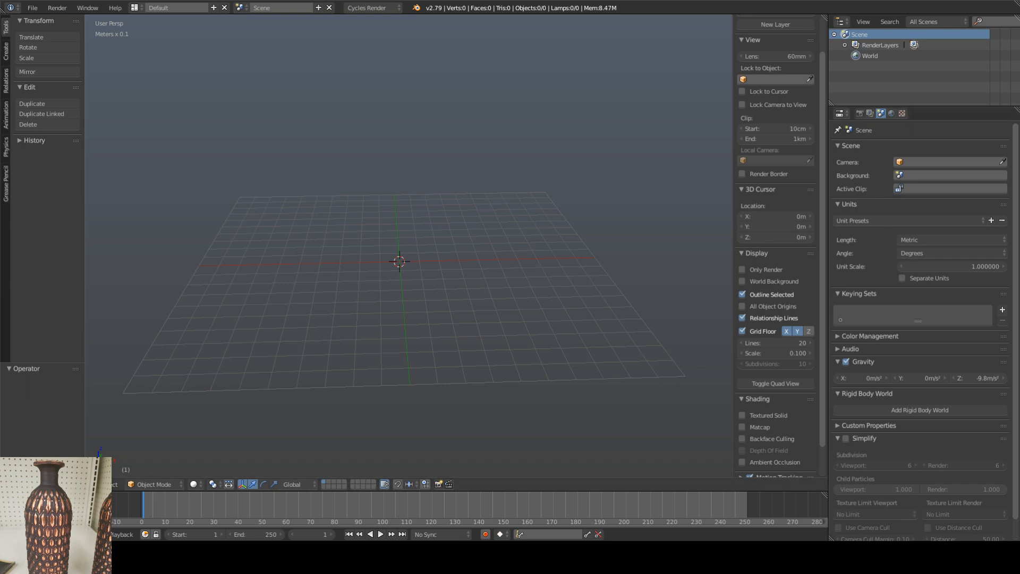
Step: Add a cylinder mesh at the origin and set it to 18 vertices
key("shift+a")
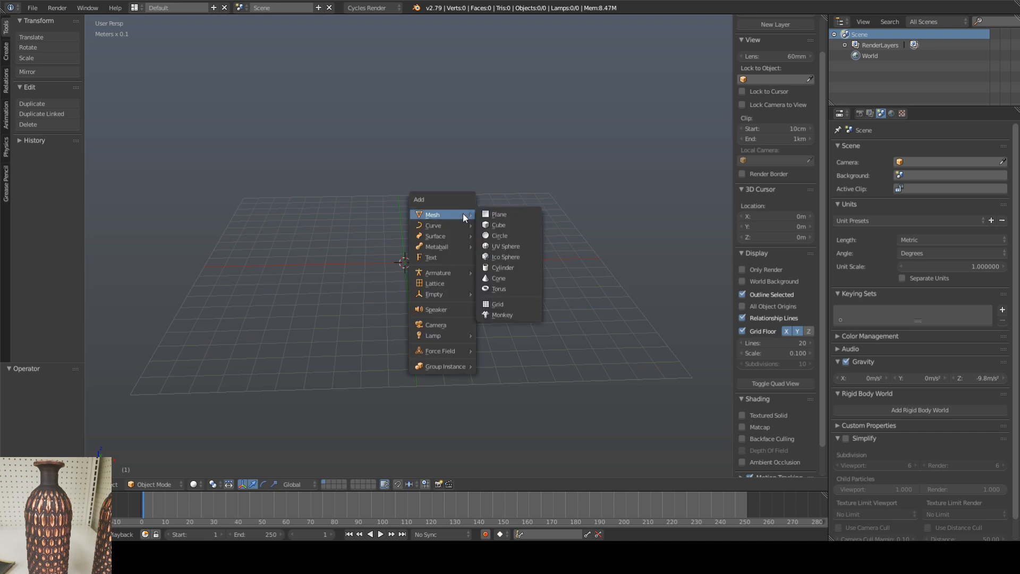
mouse_move(443, 226)
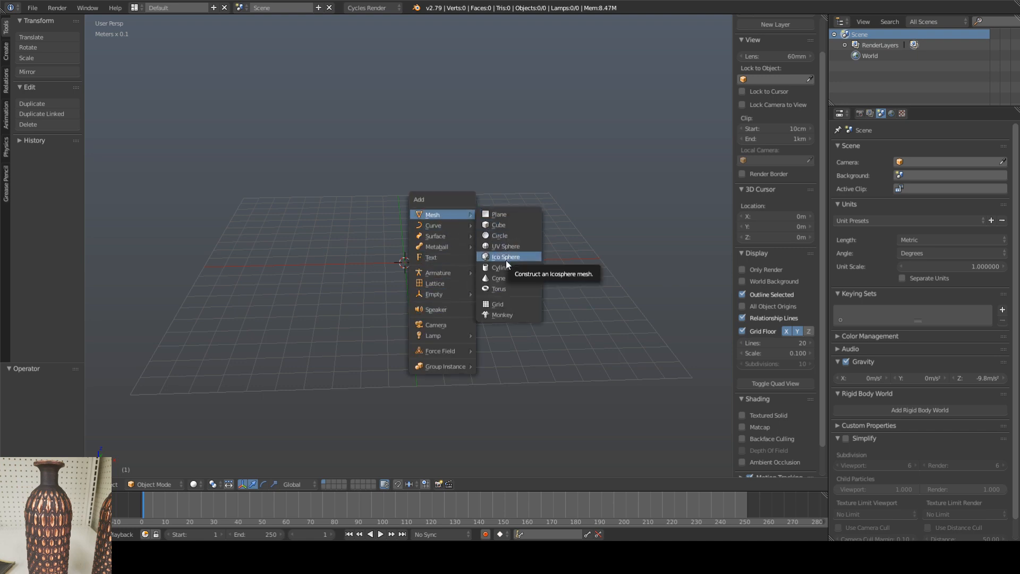
left_click(504, 267)
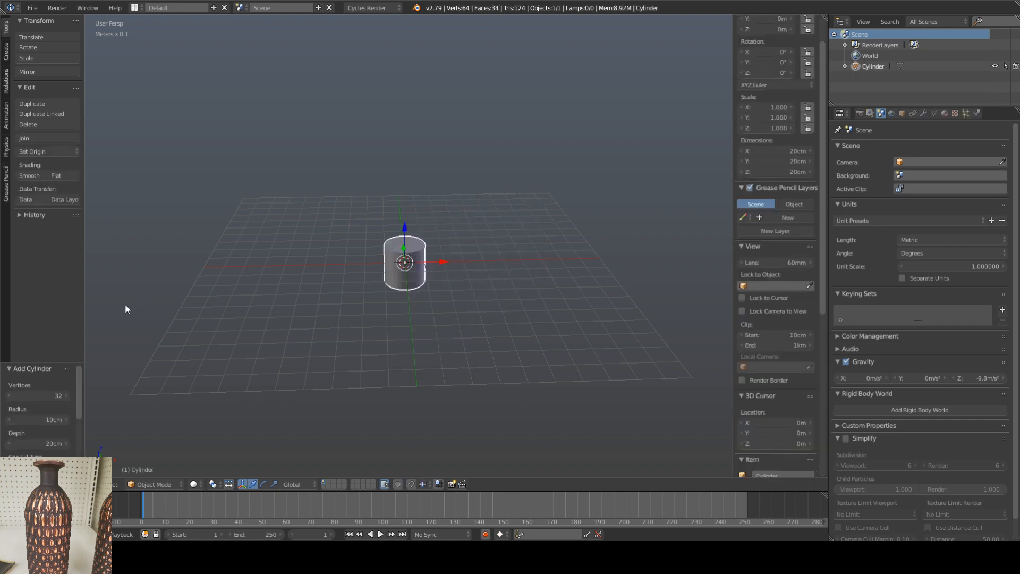
left_click_drag(56, 394, 40, 399)
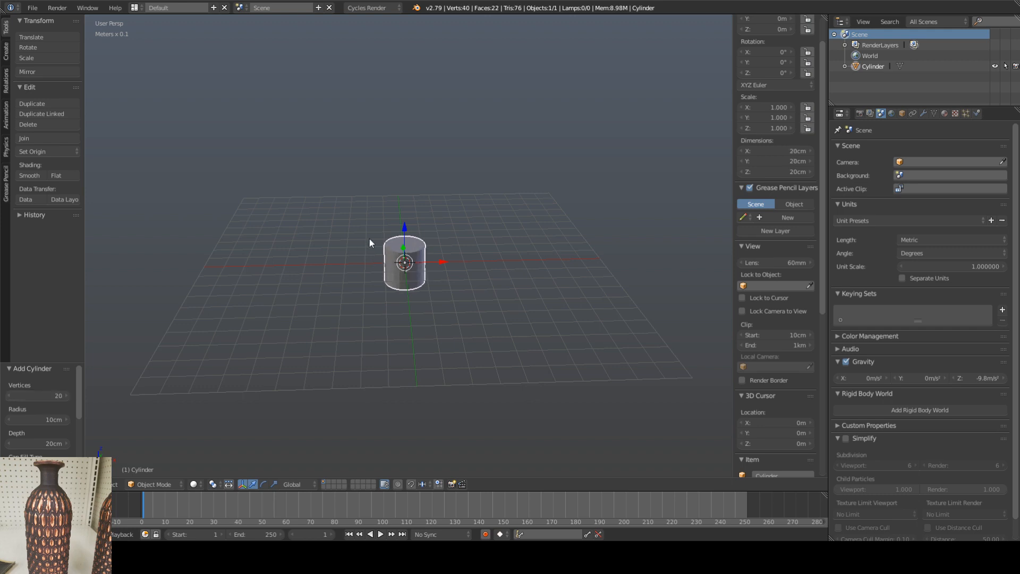
scroll(403, 254, "up", 3)
scroll(402, 254, "up", 3)
middle_click_drag(412, 259, 396, 272)
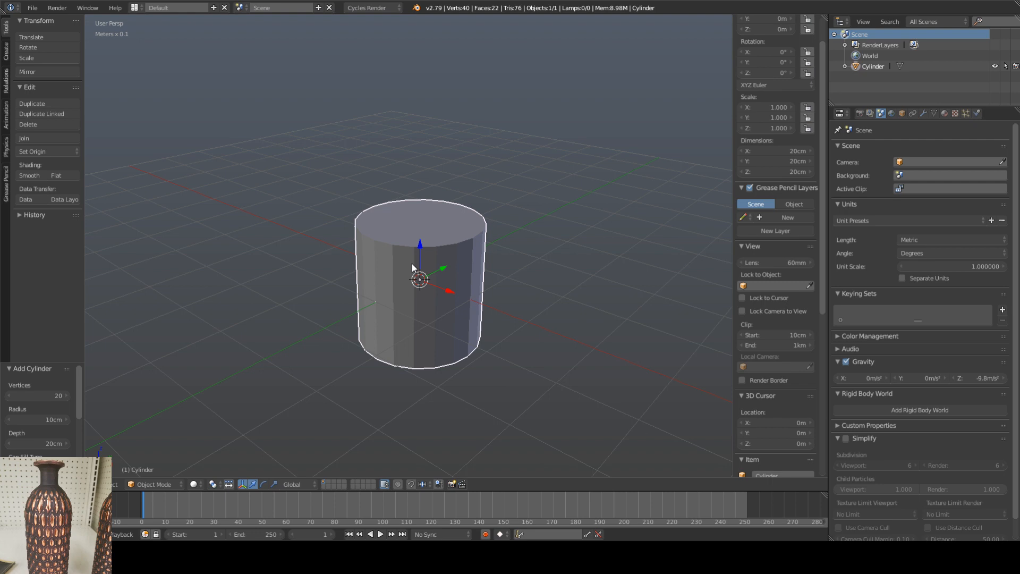
middle_click_drag(452, 220, 447, 214, "shift")
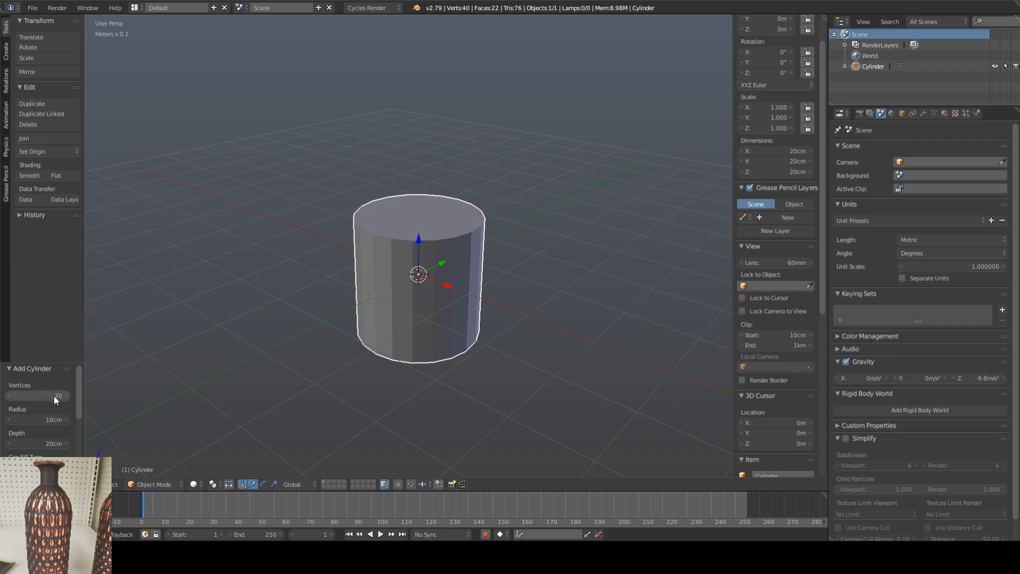
left_click_drag(53, 397, 49, 395)
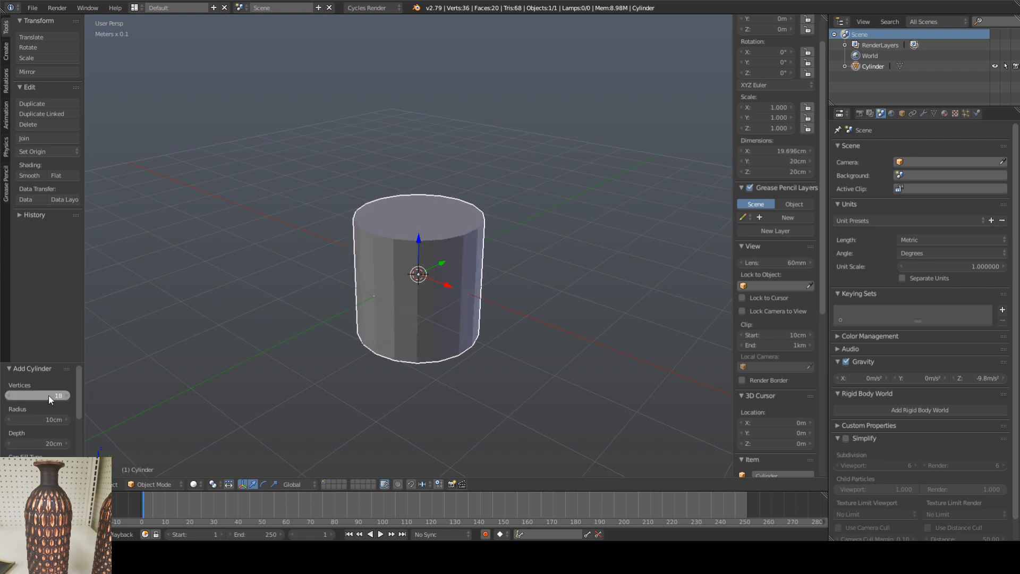
Step: Raise the cylinder about 12.7 cm along Z and set its dimensions to 8 cm in X, 8 cm in Y and 30 cm in Z
middle_click_drag(407, 266, 431, 288)
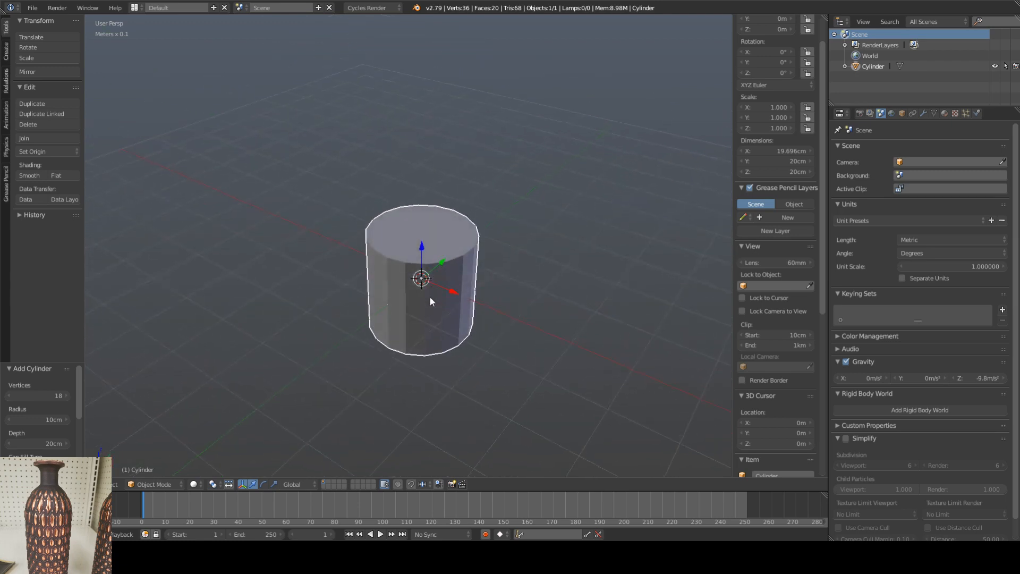
left_click_drag(421, 253, 419, 190)
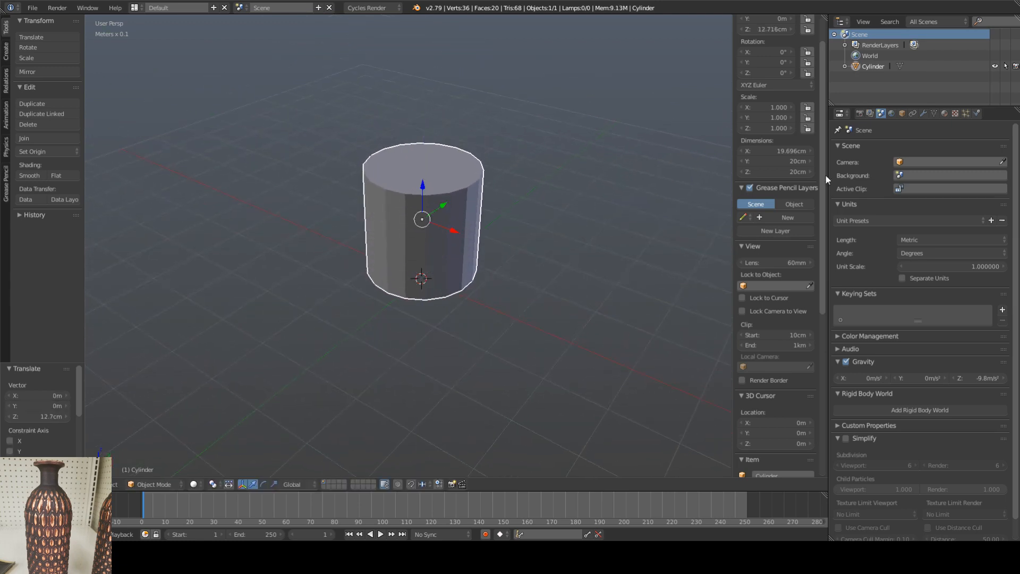
left_click(776, 151)
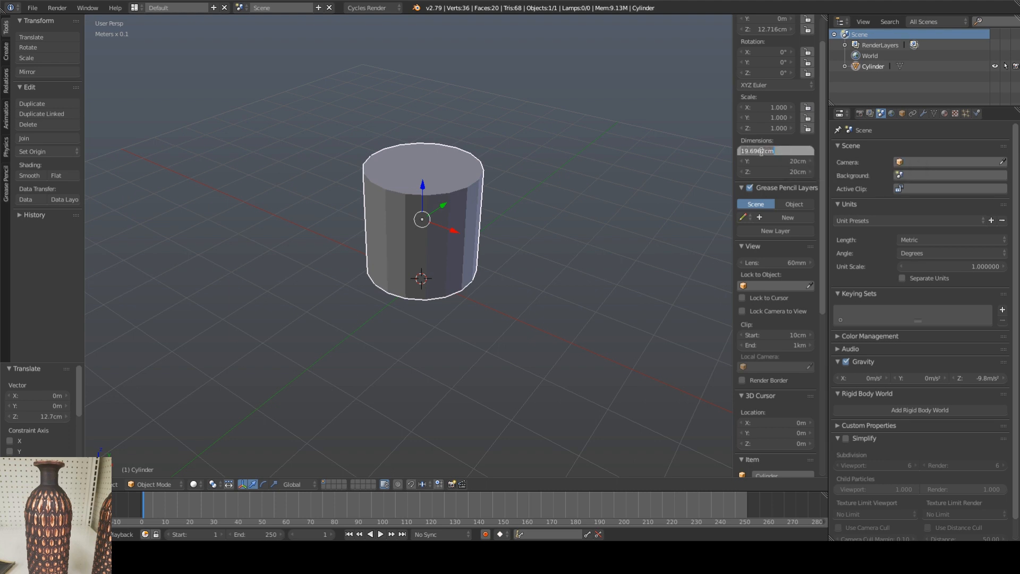
mouse_move(745, 151)
left_mouse_down()
mouse_move(767, 151)
mouse_move(729, 154)
left_mouse_up()
type("8")
key("Return")
left_click(798, 161)
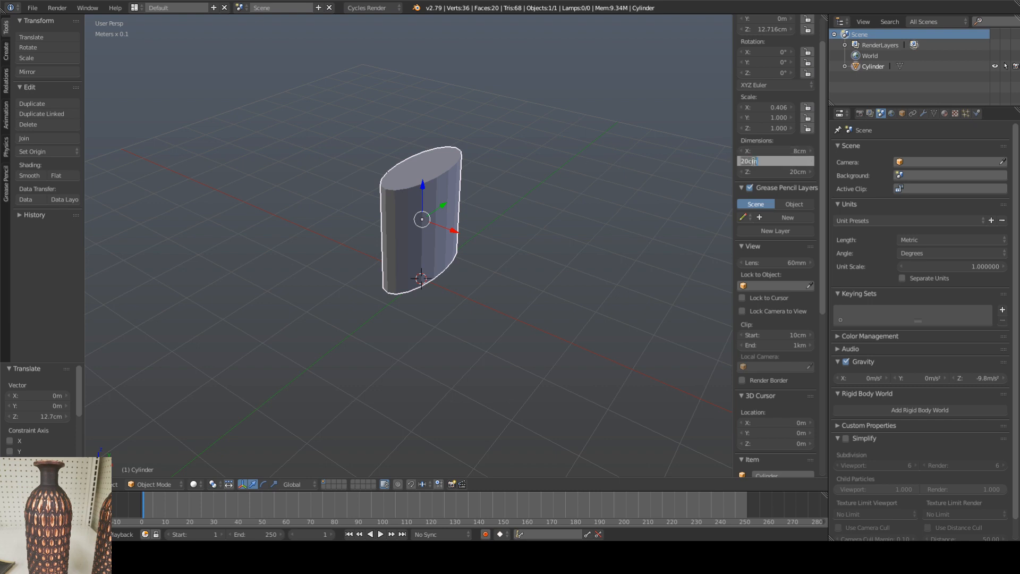
left_click_drag(753, 161, 738, 162)
type("8")
key("Return")
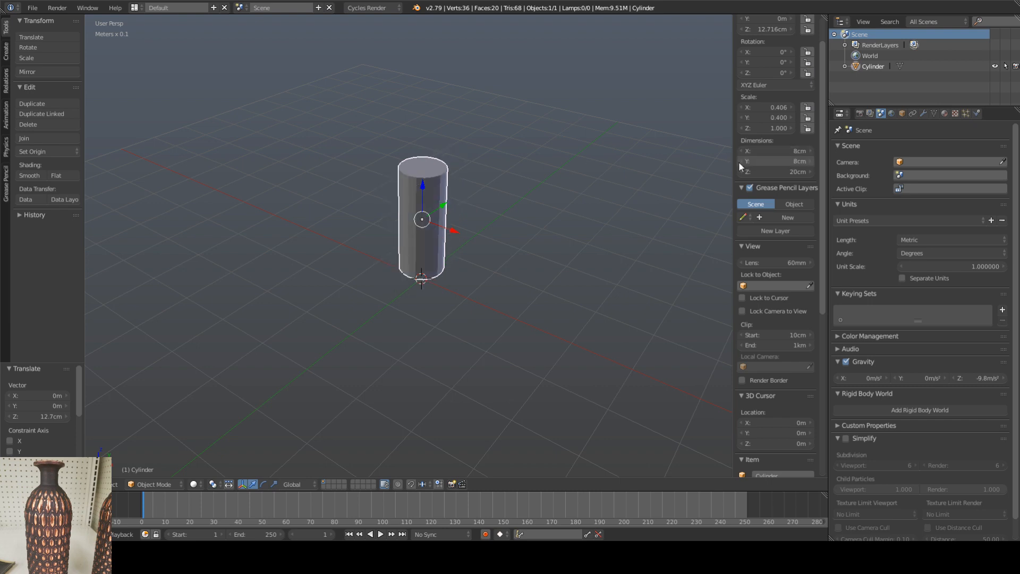
left_click(796, 170)
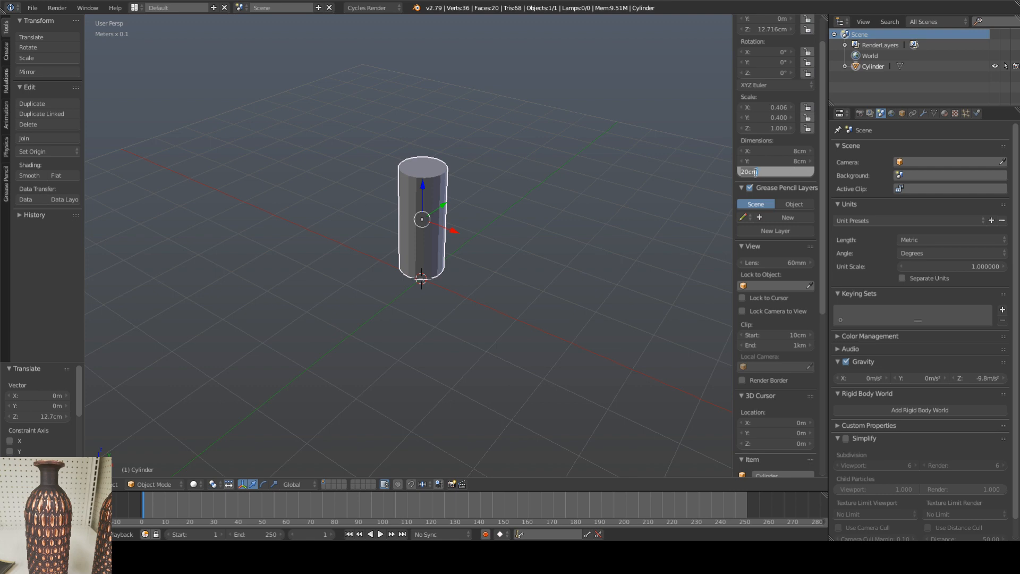
left_click_drag(748, 172, 738, 173)
type("30")
key("Return")
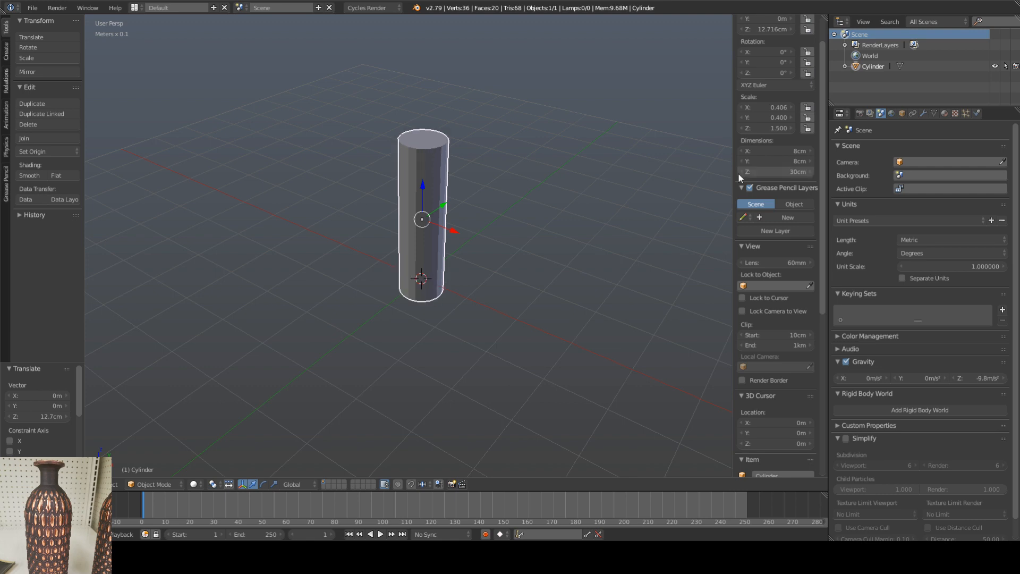
Step: Move the cylinder along Z to about 15.25 cm so its base sits on the grid floor
middle_click_drag(439, 229, 403, 197)
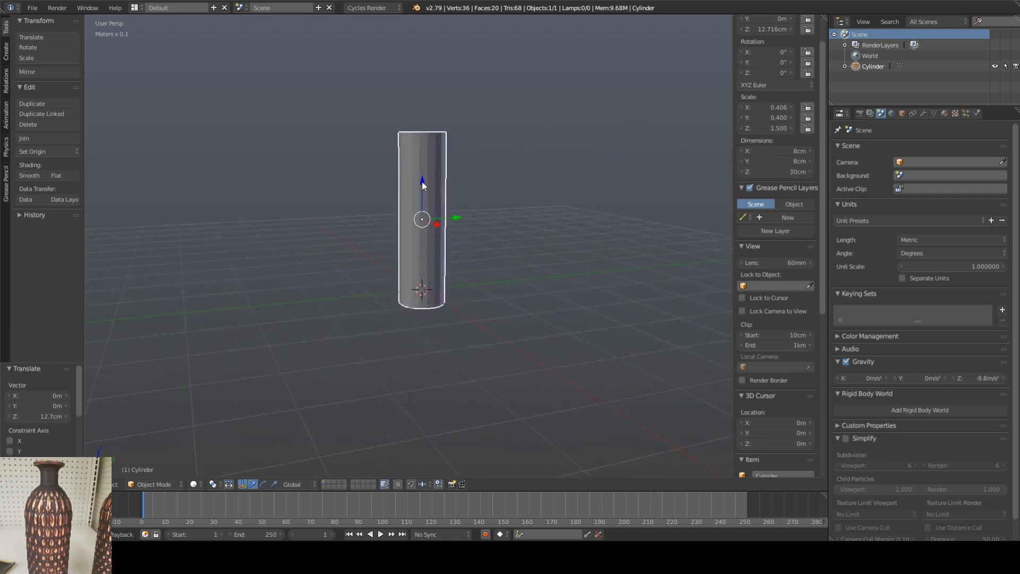
key("g")
key("z")
left_click(421, 171)
middle_click_drag(421, 166, 445, 225)
key("g")
key("z")
left_click(427, 203)
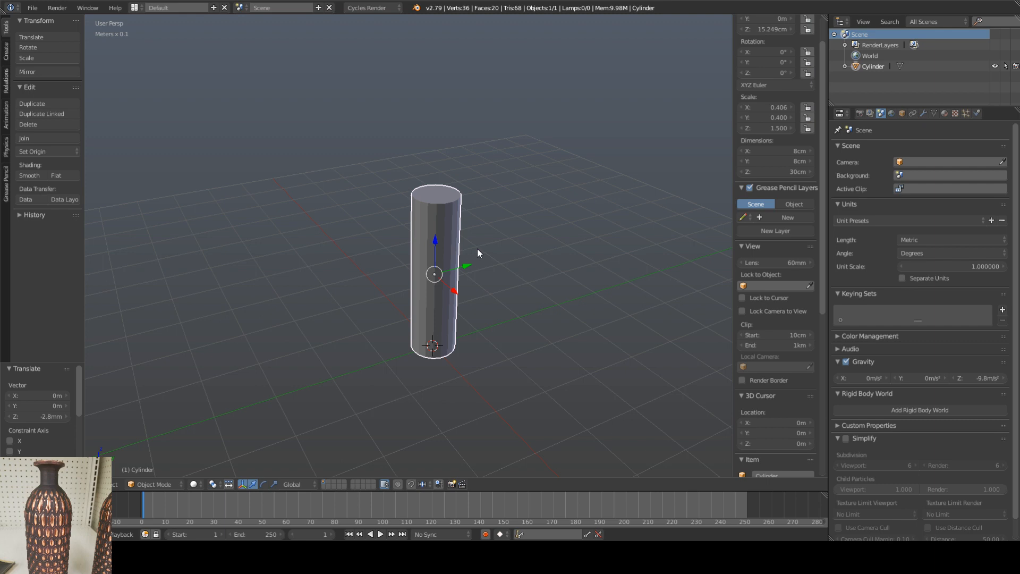
Step: Collapse the timeline area to enlarge the 3D view around the cylinder
middle_click_drag(434, 237, 428, 222, "shift")
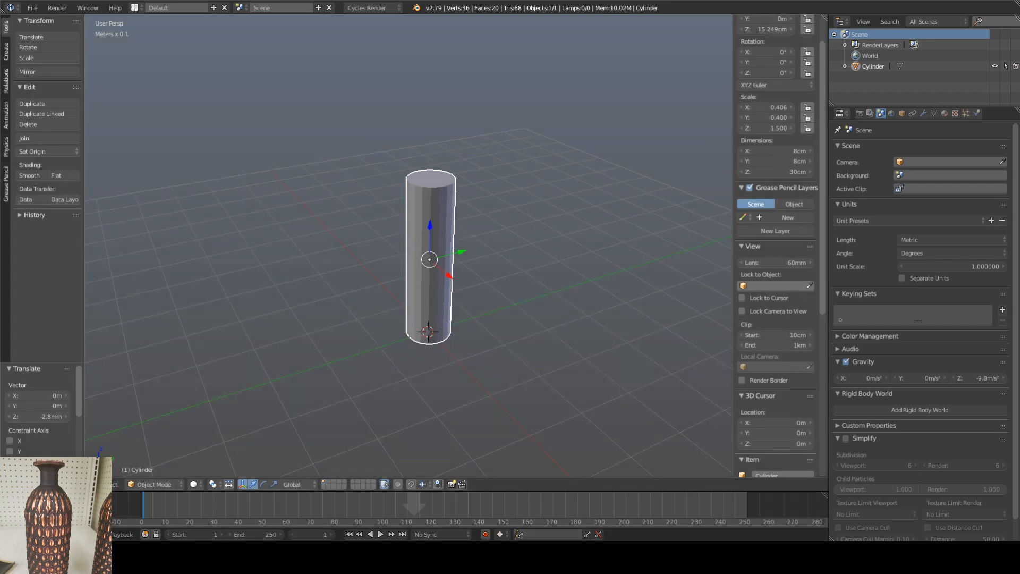
left_click_drag(413, 503, 413, 504)
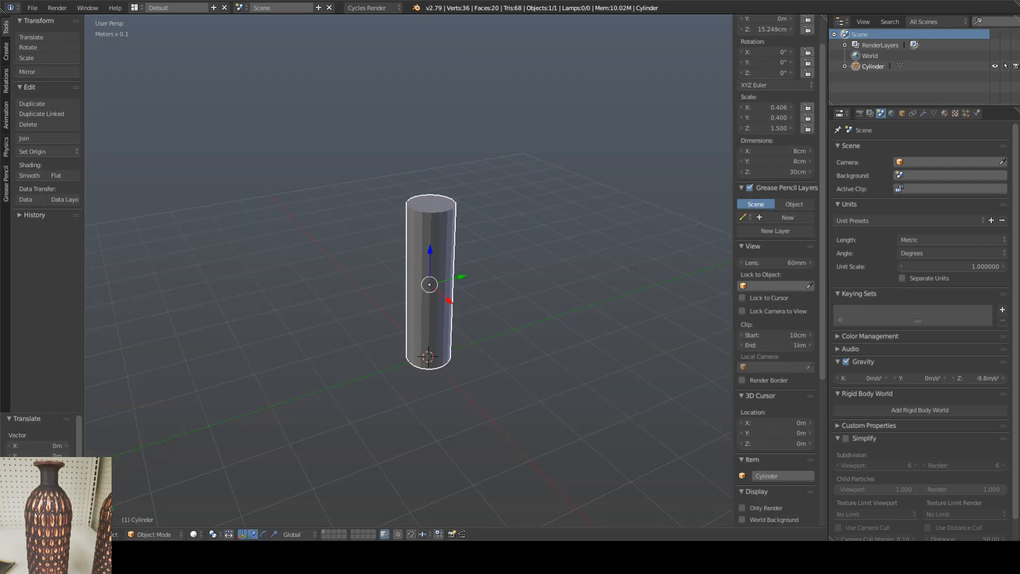
scroll(433, 237, "up", 2)
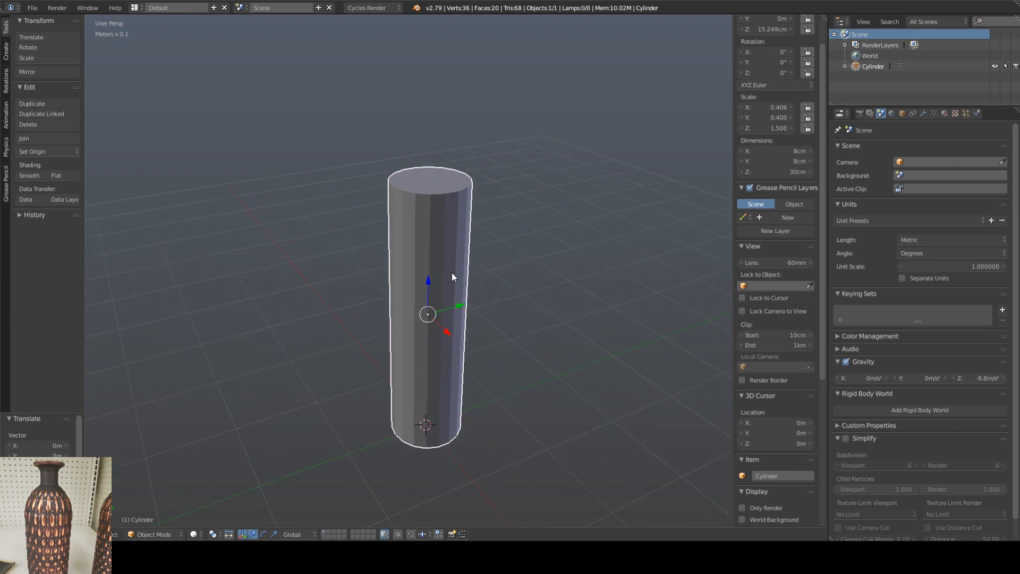
middle_click_drag(451, 273, 453, 310)
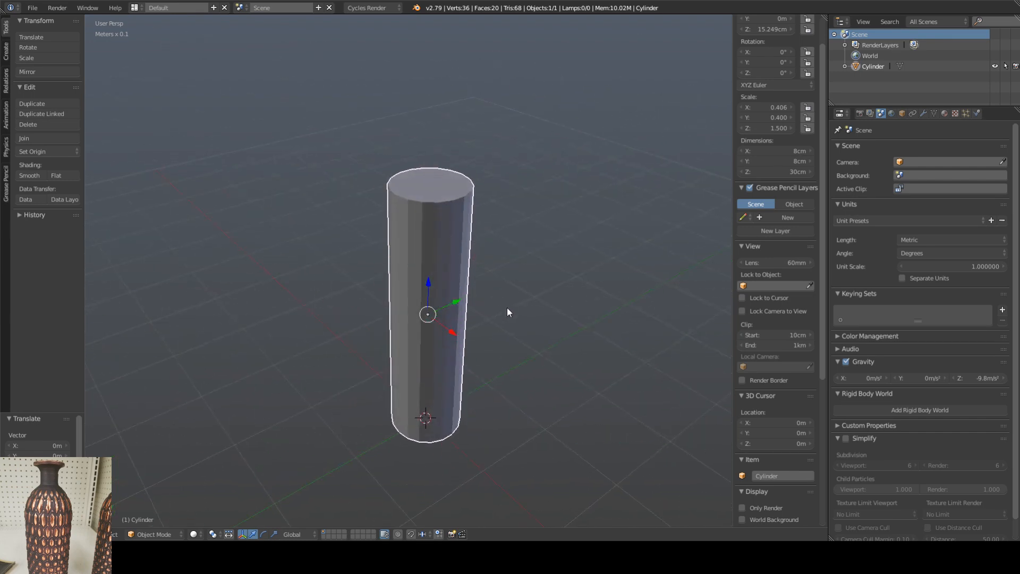
Step: In Edit Mode, add two horizontal loop cuts around the cylinder's upper part, at about 5.2 cm and 7.6 cm local Z
key("Tab")
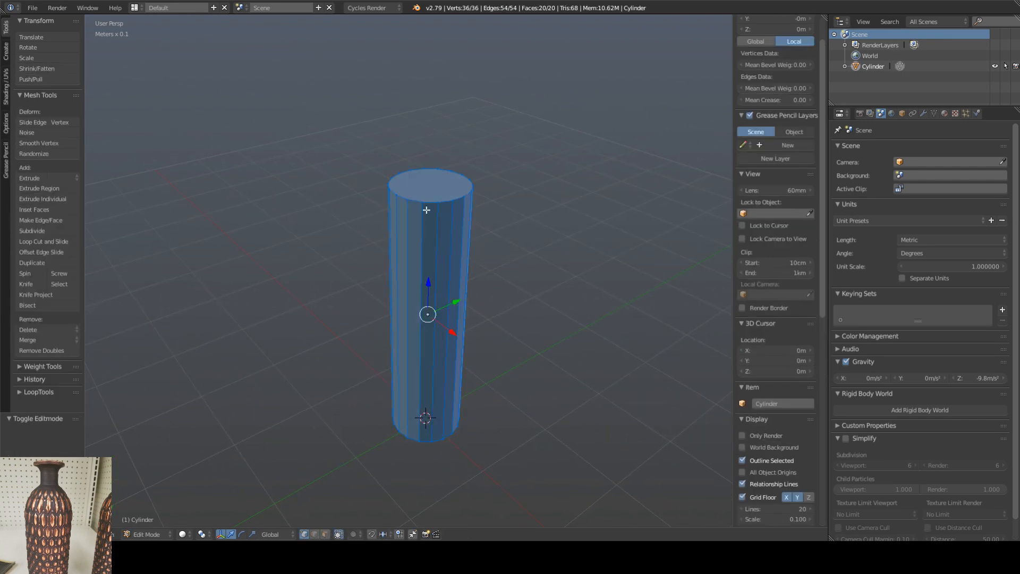
middle_click_drag(443, 252, 436, 235)
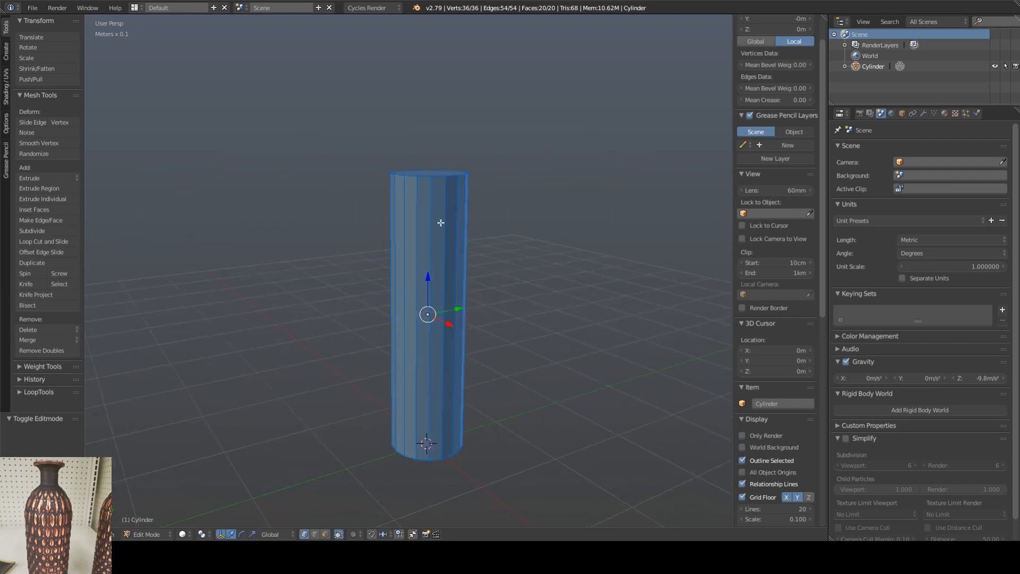
key("ctrl+r")
left_click(443, 222)
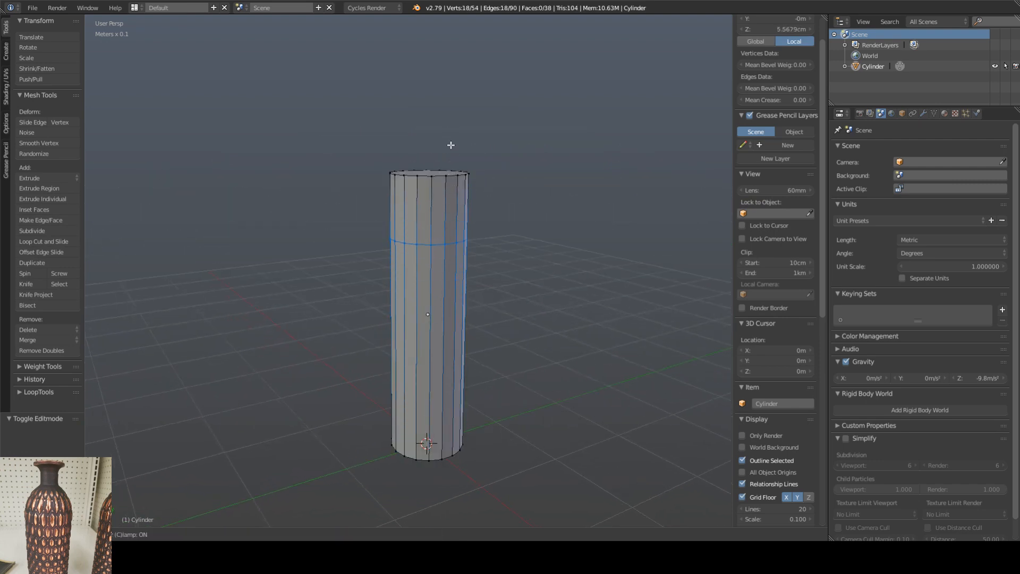
left_click(451, 153)
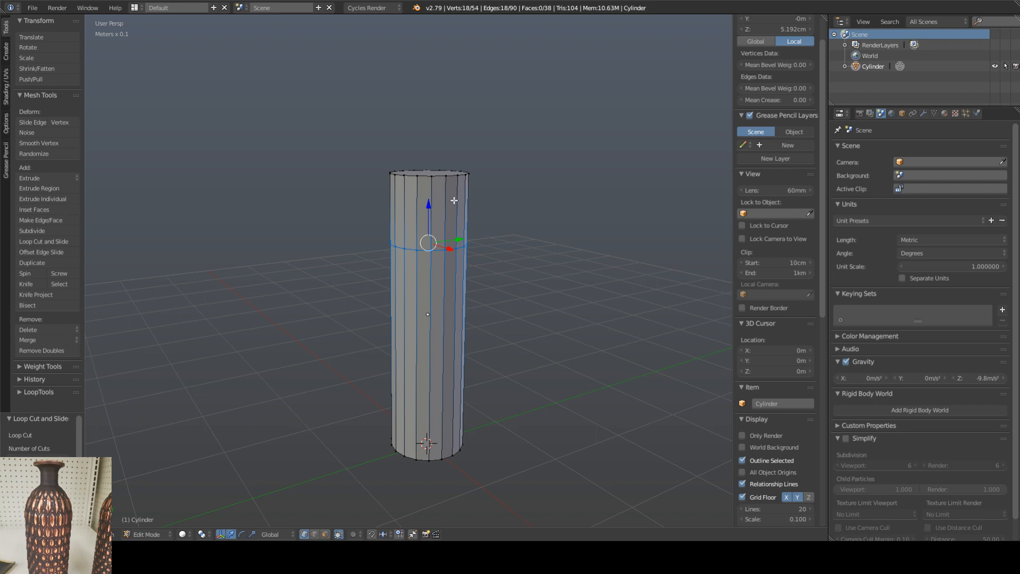
key("ctrl+r")
left_click(452, 203)
left_click(451, 204)
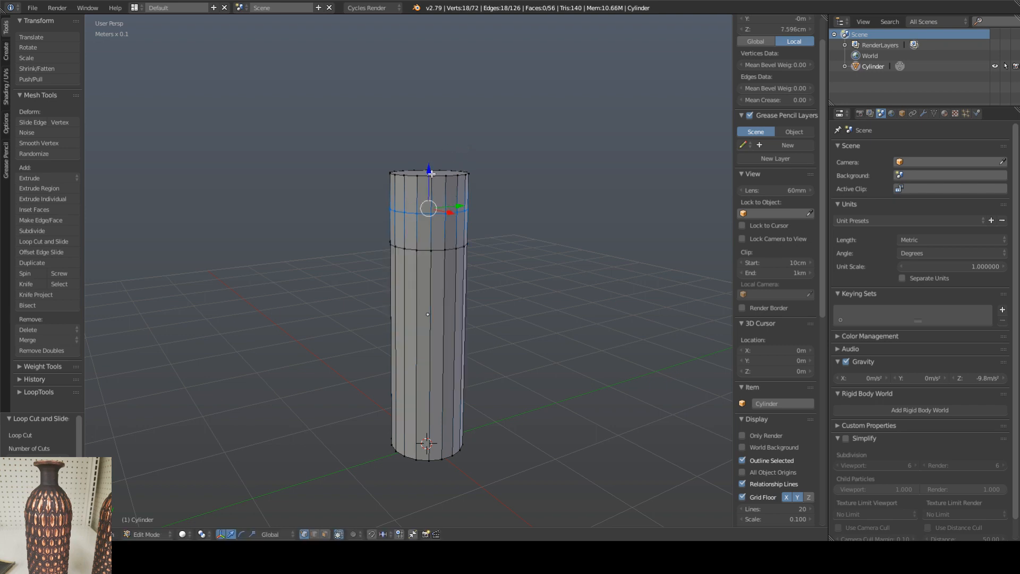
Step: Scale the cylinder's top face inward to about 0.286 to taper the uppermost section
right_click(428, 176, "alt")
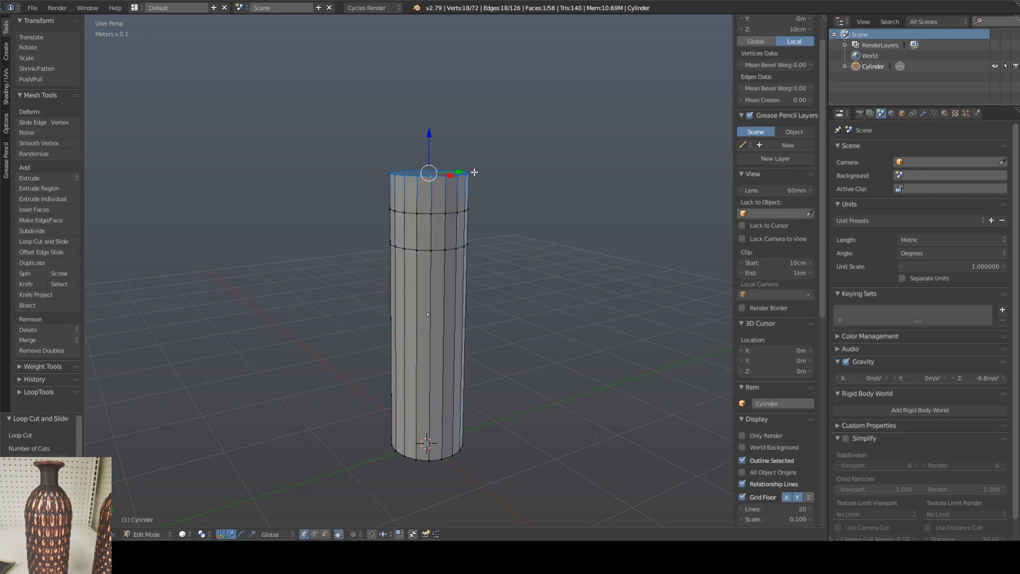
key("s")
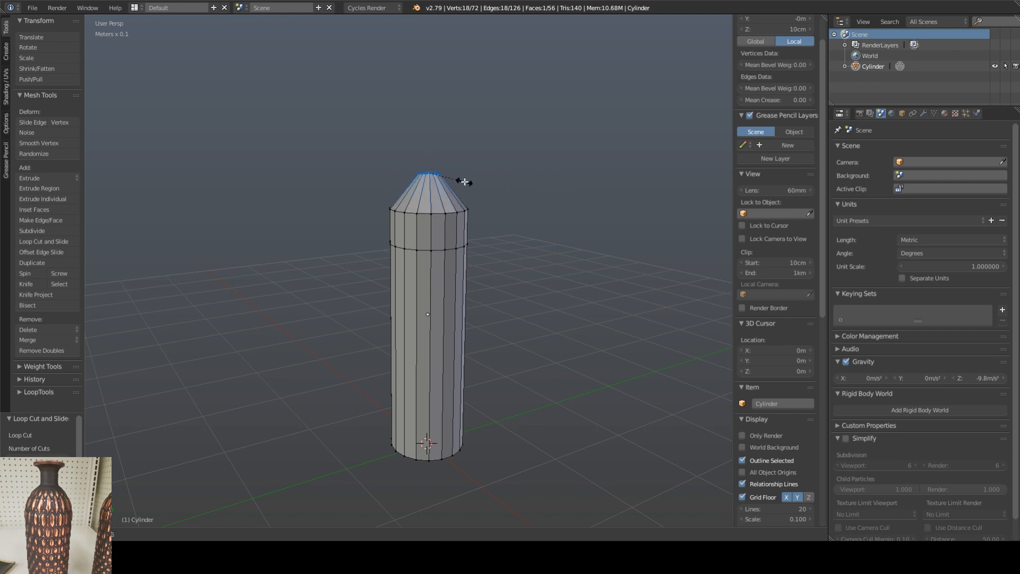
left_click(460, 183)
Step: Add a loop cut at about 8.75 cm local Z on the tapered section and scale it inward to form a straight neck
key("ctrl+r")
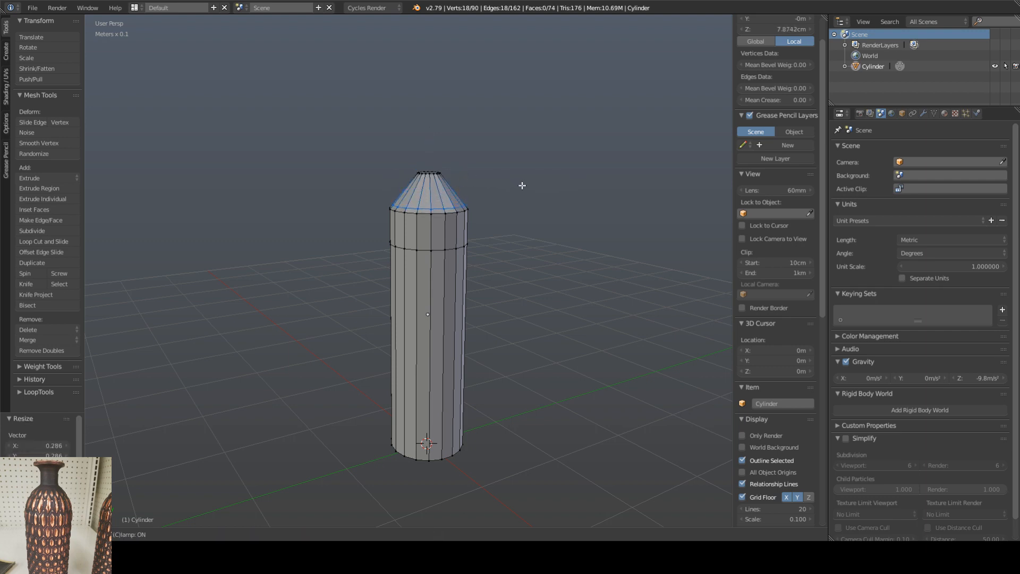
left_click(478, 188)
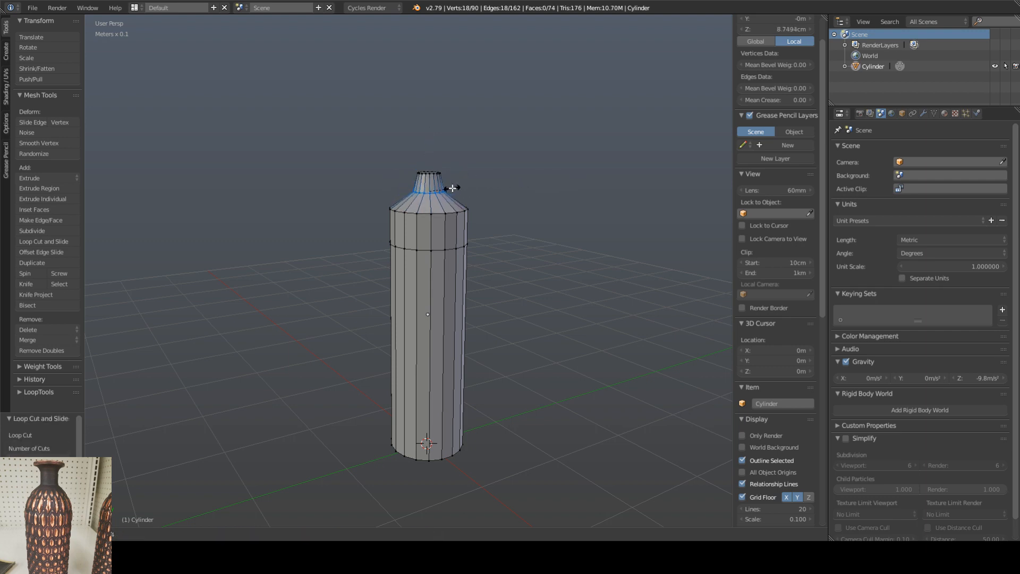
left_click(446, 188)
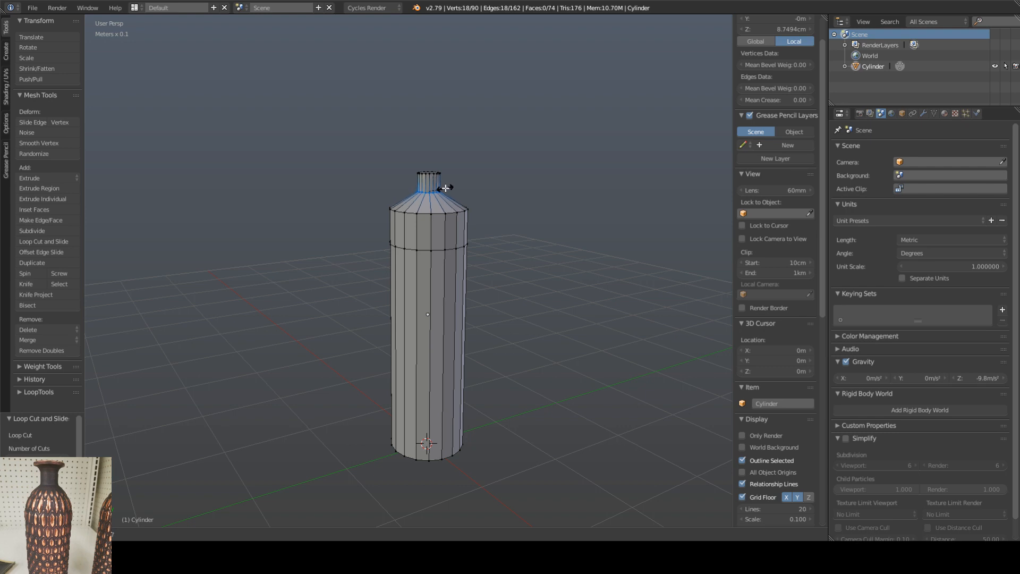
left_click(446, 188)
Step: Raise the neck's top face to about 10.57 cm local Z to lengthen the neck
middle_click_drag(468, 175, 432, 178)
scroll(431, 172, "up", 3)
right_click(429, 183, "alt")
left_click_drag(428, 150, 428, 138)
left_click(428, 139)
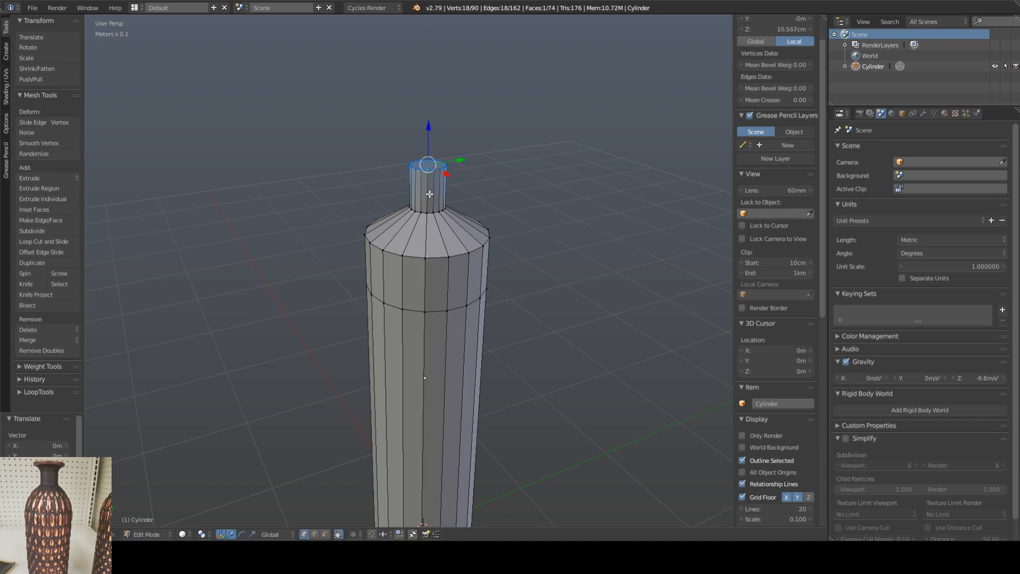
Step: Select the whole neck ring, scale it up to about 1.203, and raise it to about 9.99 cm local Z
right_click(431, 212, "alt+shift")
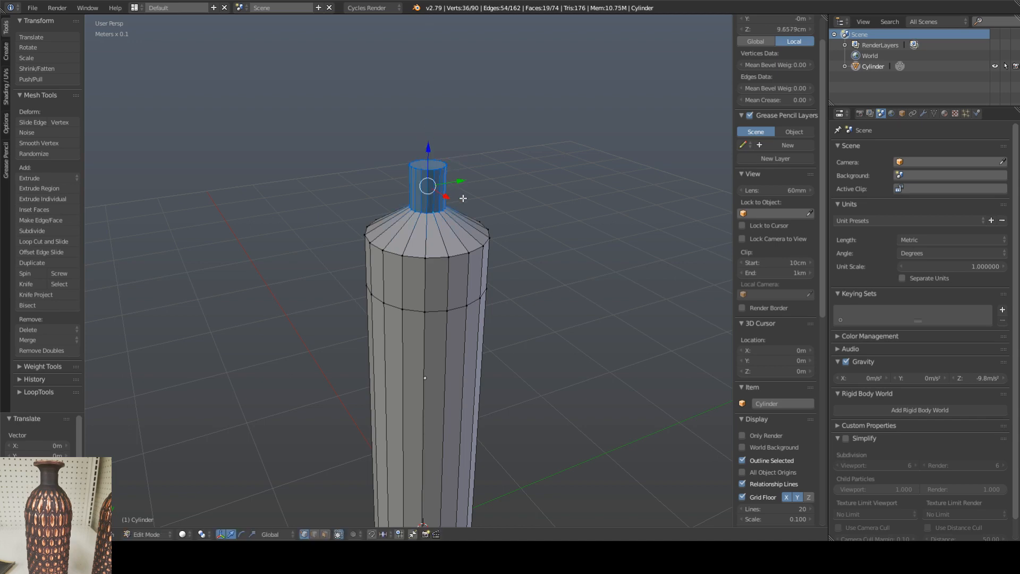
key("s")
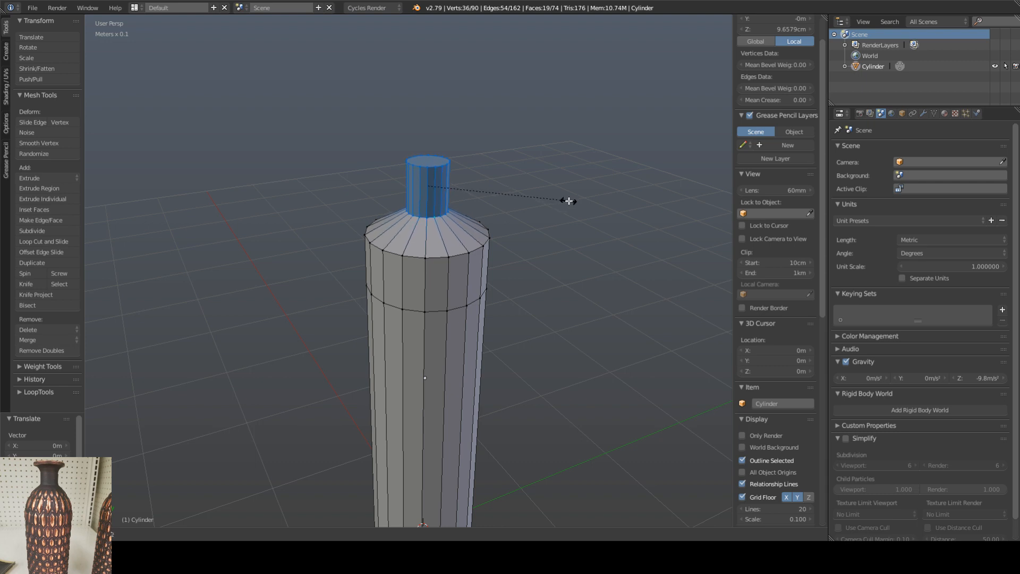
left_click(569, 201)
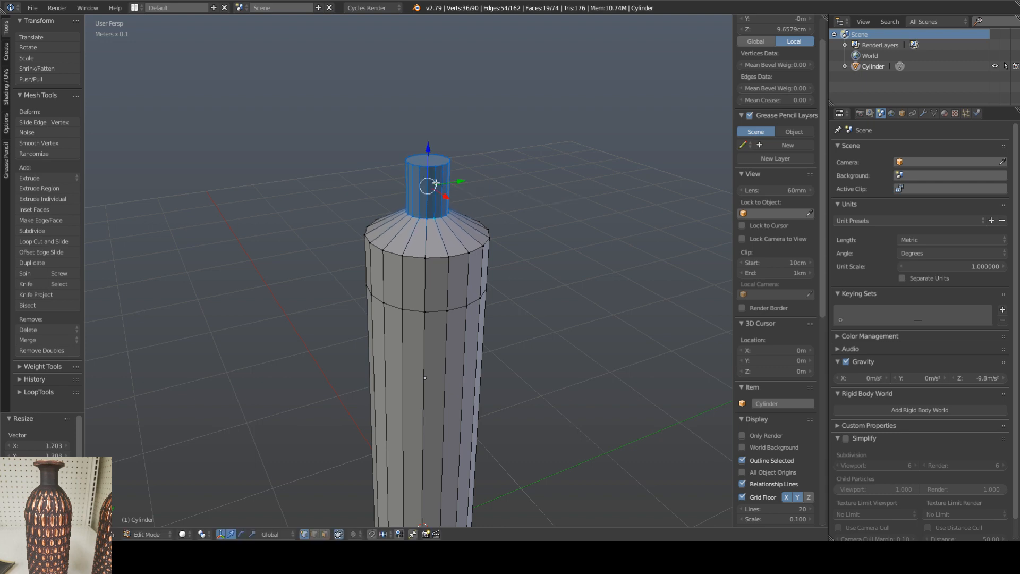
left_click_drag(425, 159, 429, 143)
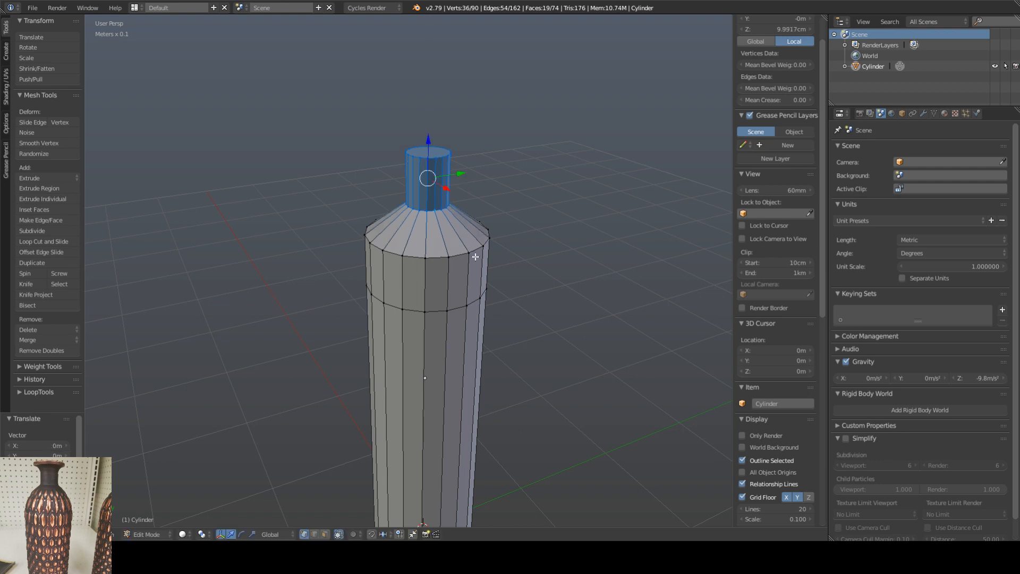
Step: Delete only the cap face on top of the neck to open the vase's mouth
middle_click_drag(476, 257, 477, 231)
middle_click_drag(432, 152, 434, 177)
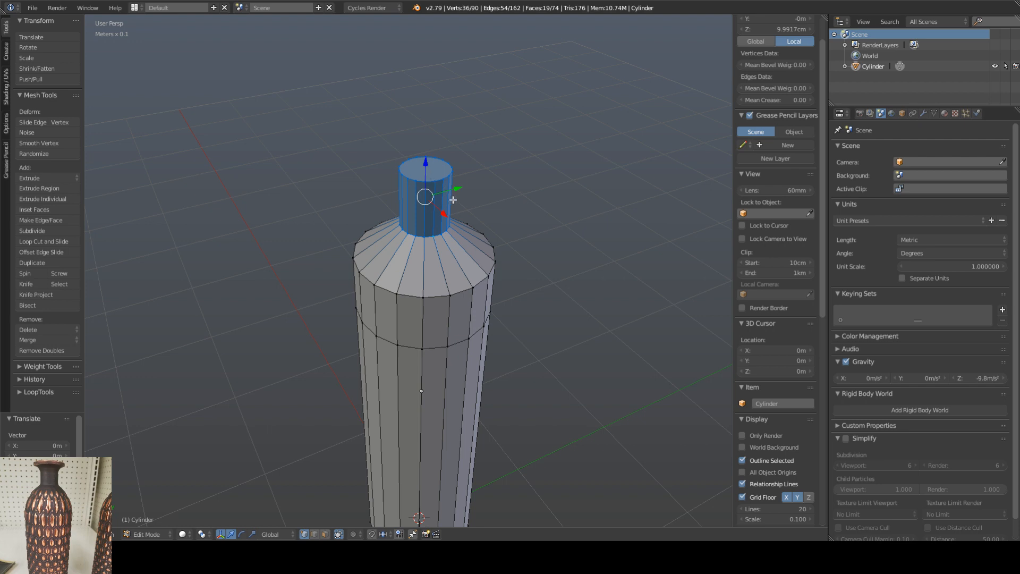
middle_click_drag(432, 174, 421, 207)
scroll(435, 177, "up", 1)
scroll(421, 207, "up", 1)
scroll(421, 206, "up", 1)
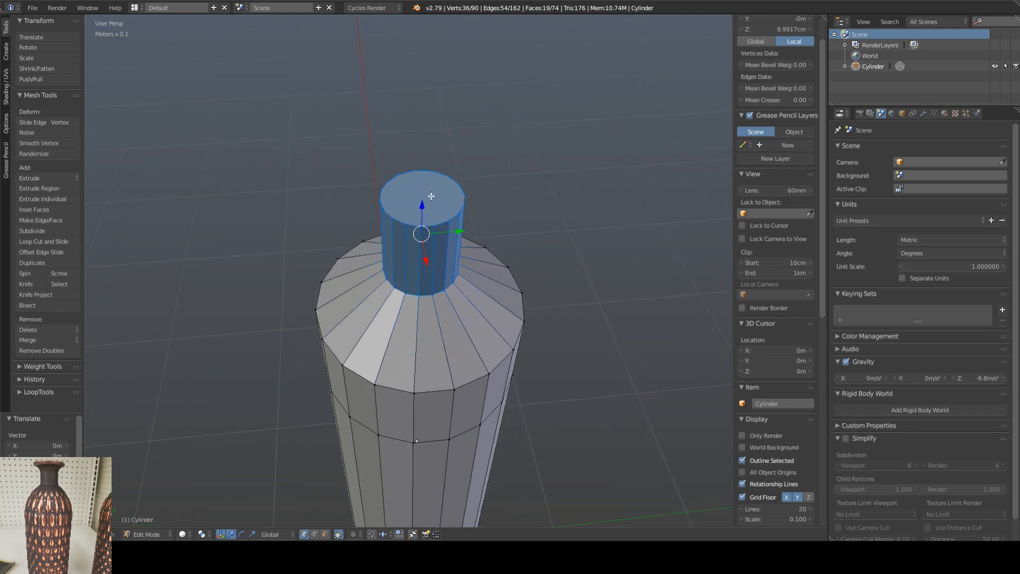
left_click(325, 534, "shift")
key("Tab")
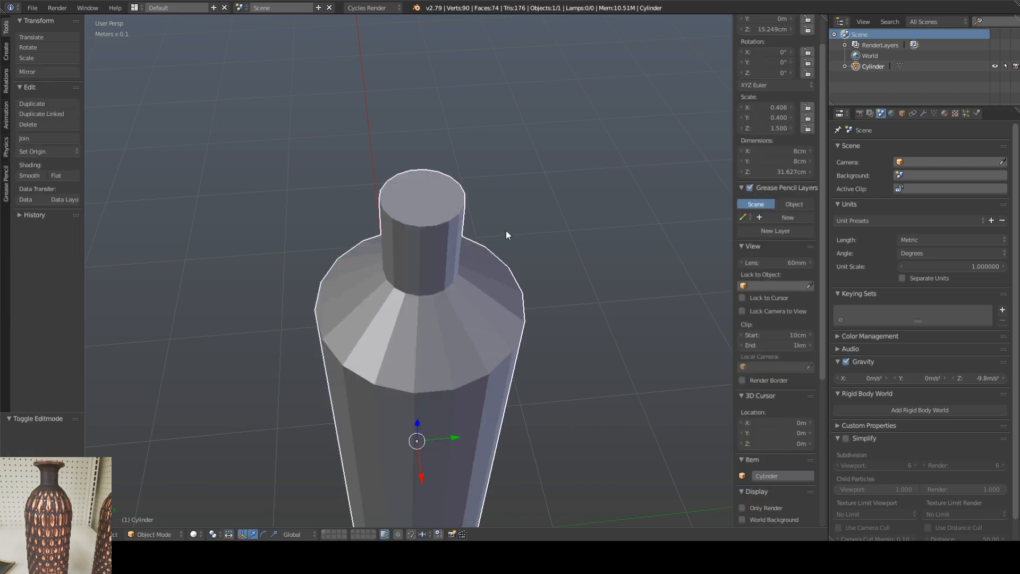
key("Tab")
key("a")
right_click(434, 202)
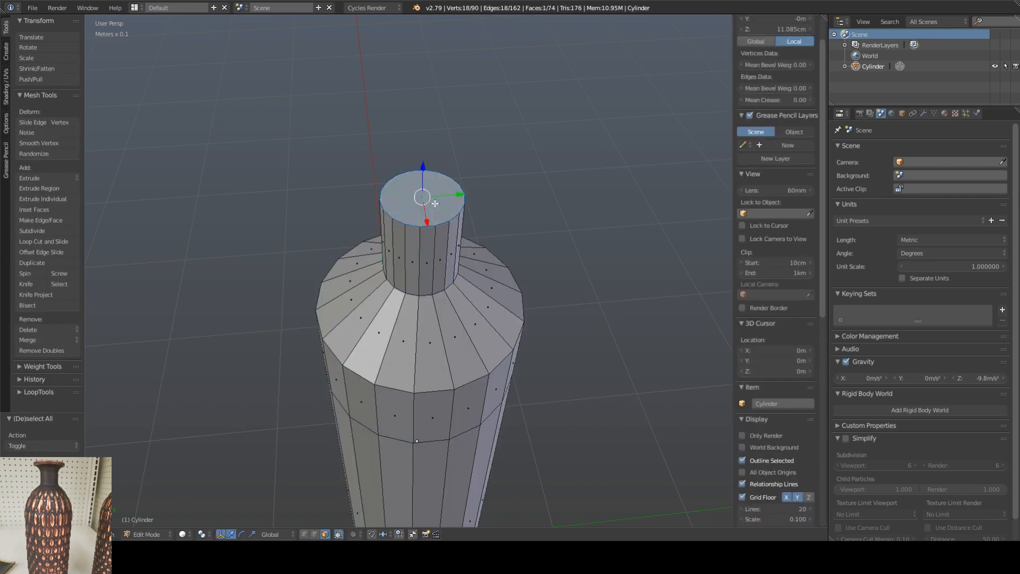
key("x")
left_click(423, 227)
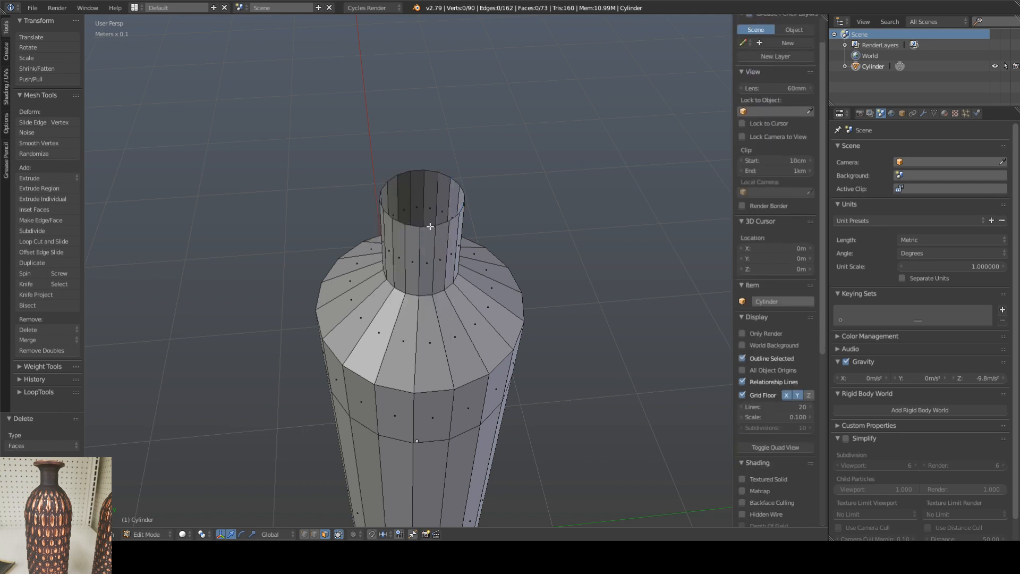
Step: Extrude the neck's open edge loop and scale it outward to form a flat rim about half again as wide
left_click(304, 534)
right_click(428, 226, "alt")
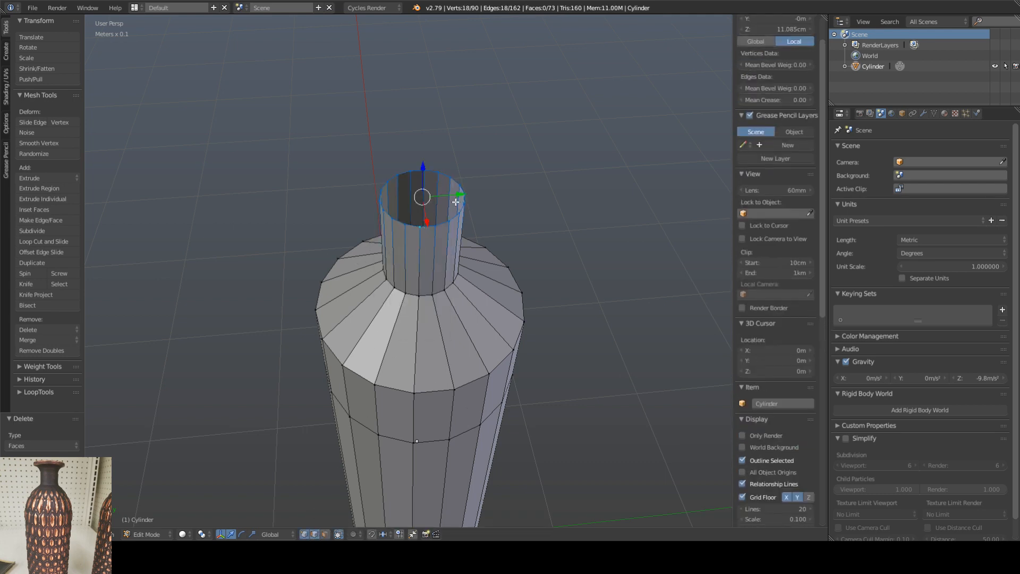
key("e")
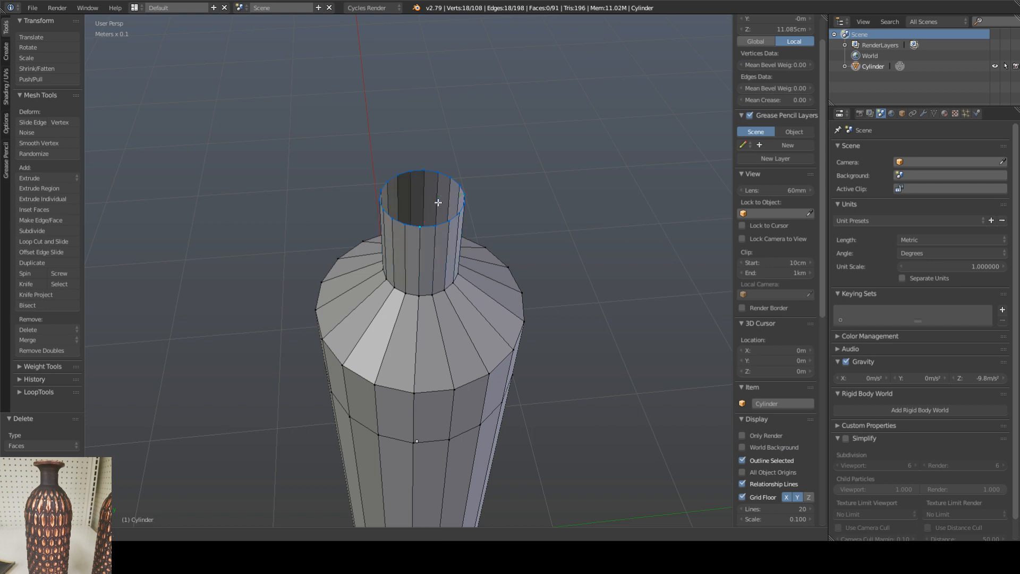
key("s")
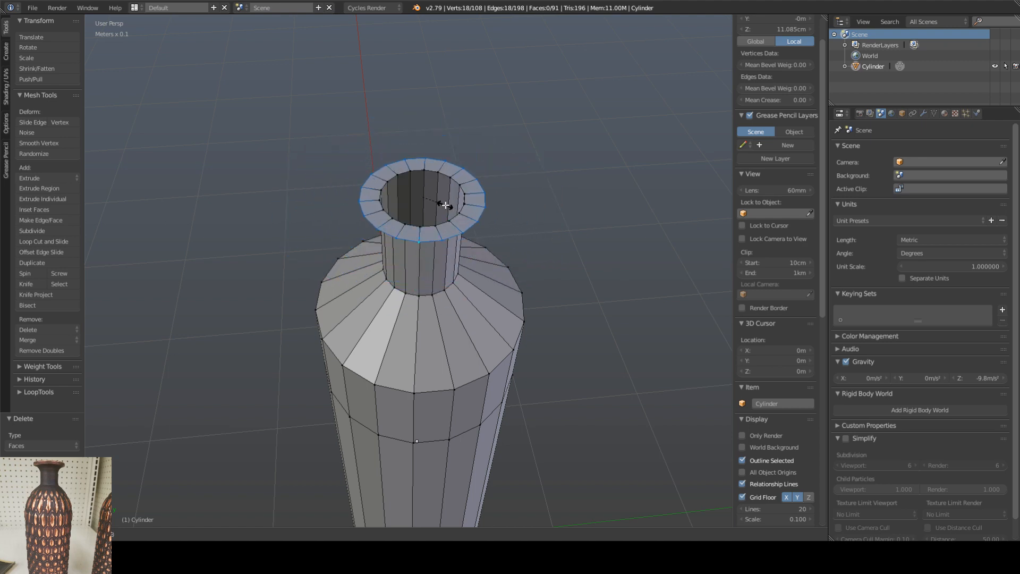
left_click(444, 205)
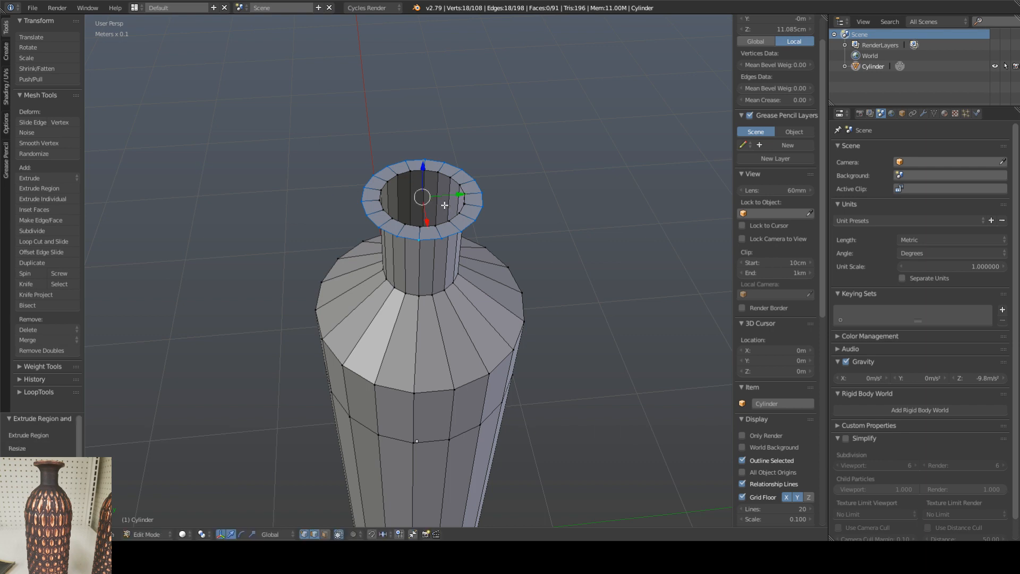
Step: Extrude the rim's outer edge loop straight up to about 11.51 cm local Z to give the lip height
middle_click_drag(432, 179, 431, 173)
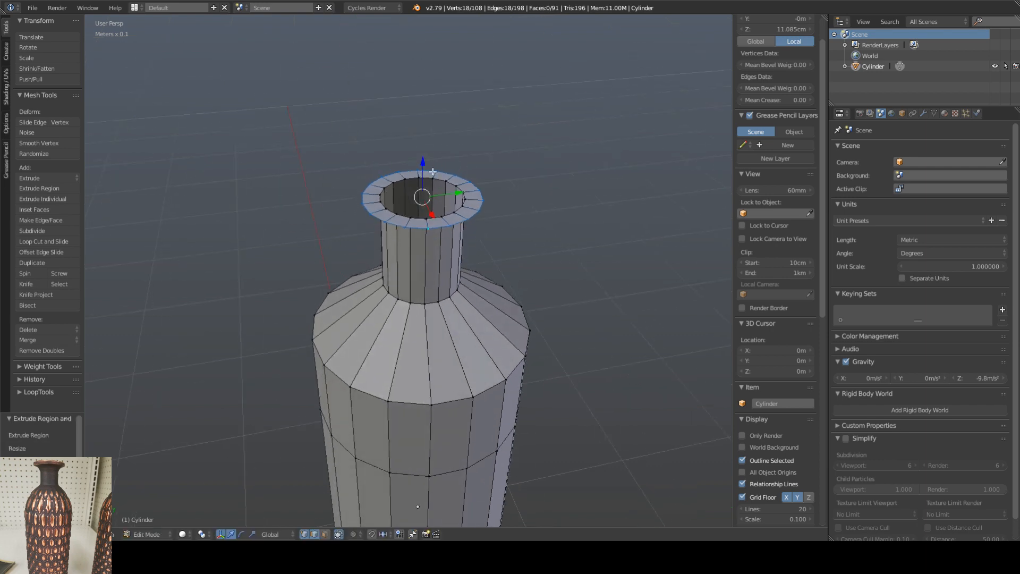
key("e")
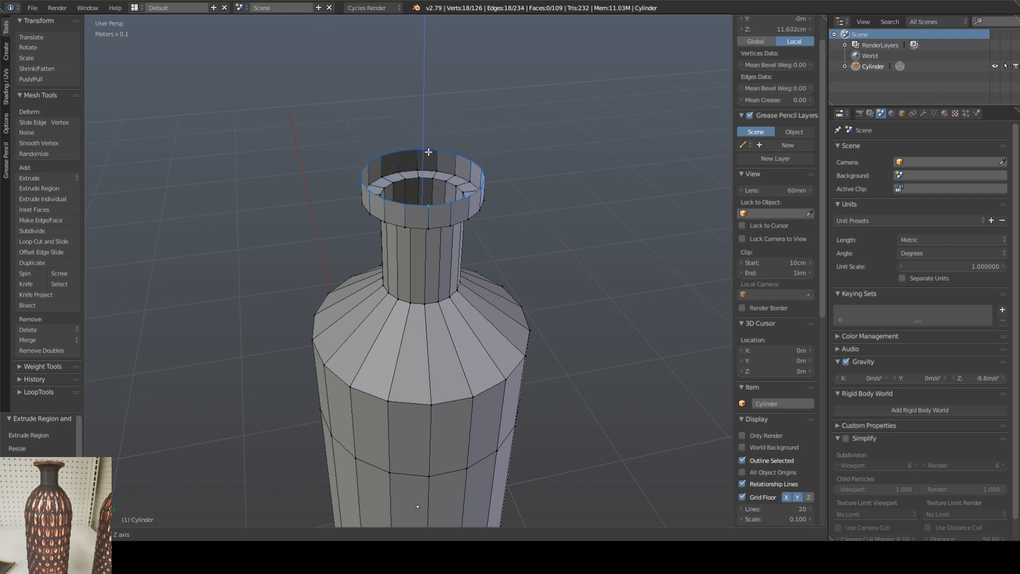
left_click(431, 159)
middle_click_drag(432, 159, 431, 166)
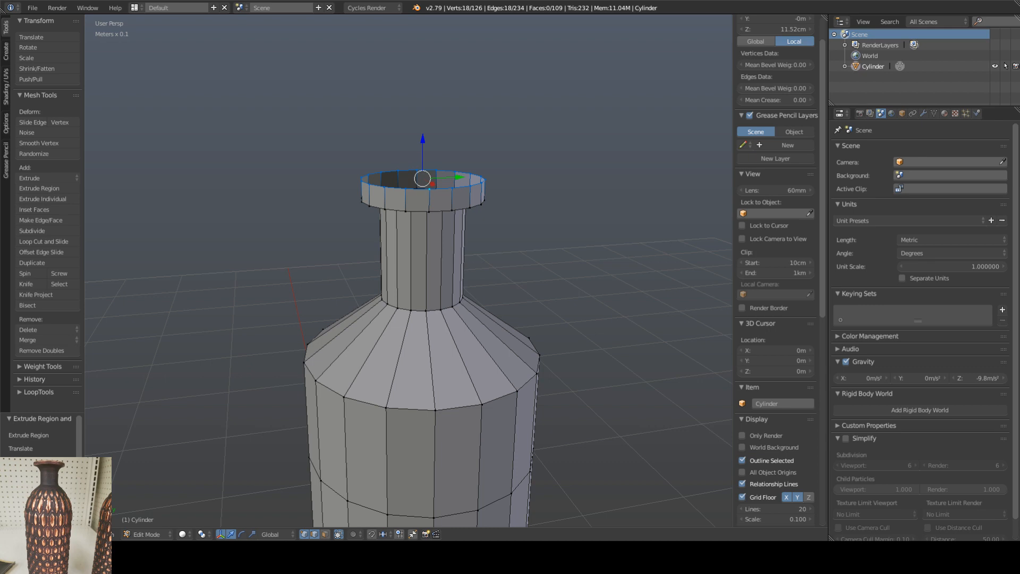
left_click_drag(422, 140, 423, 146)
Step: Extrude the lip's top edge loop and scale it inward to form a flat top surface around a narrow opening
middle_click_drag(438, 190, 432, 214)
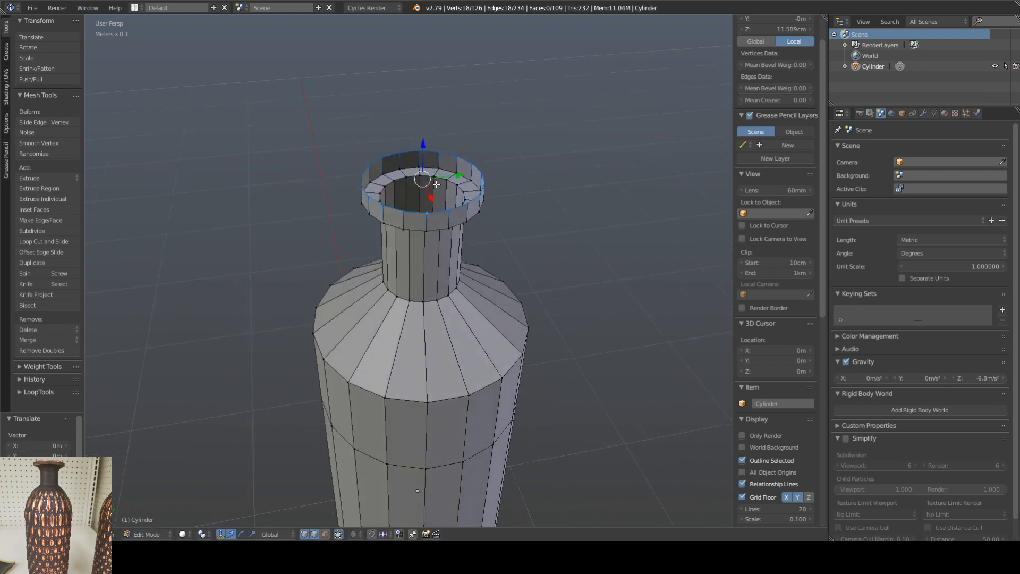
key("e")
key("s")
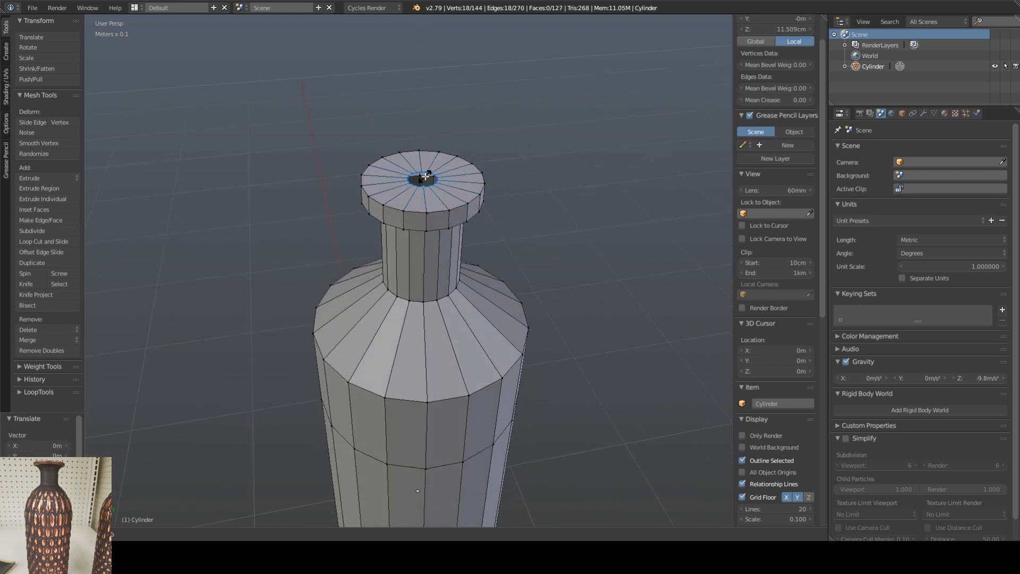
left_click(428, 176)
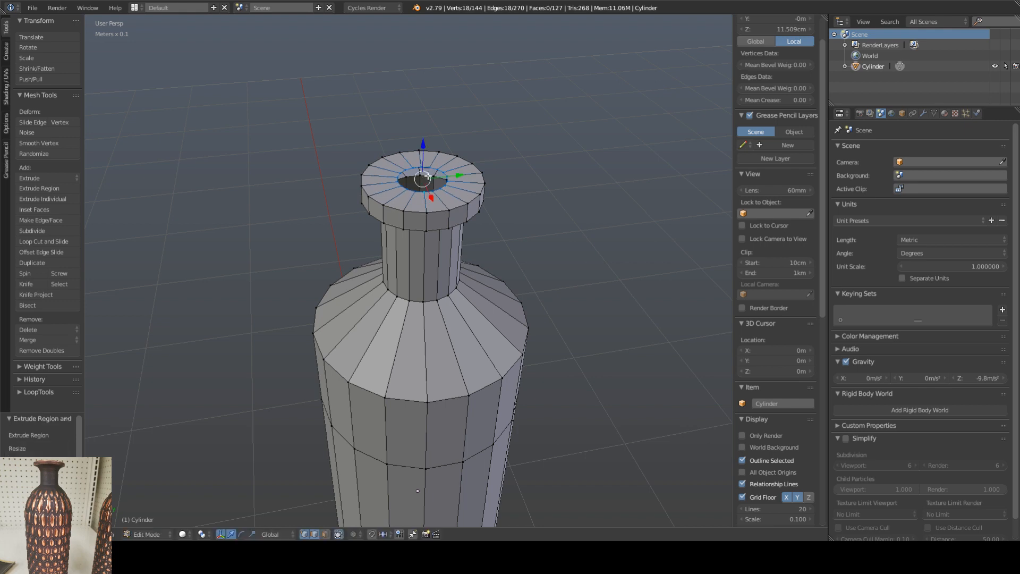
Step: Extrude the narrow opening's edge loop down along Z to about 10.69 cm local Z to form an inner wall
key("e")
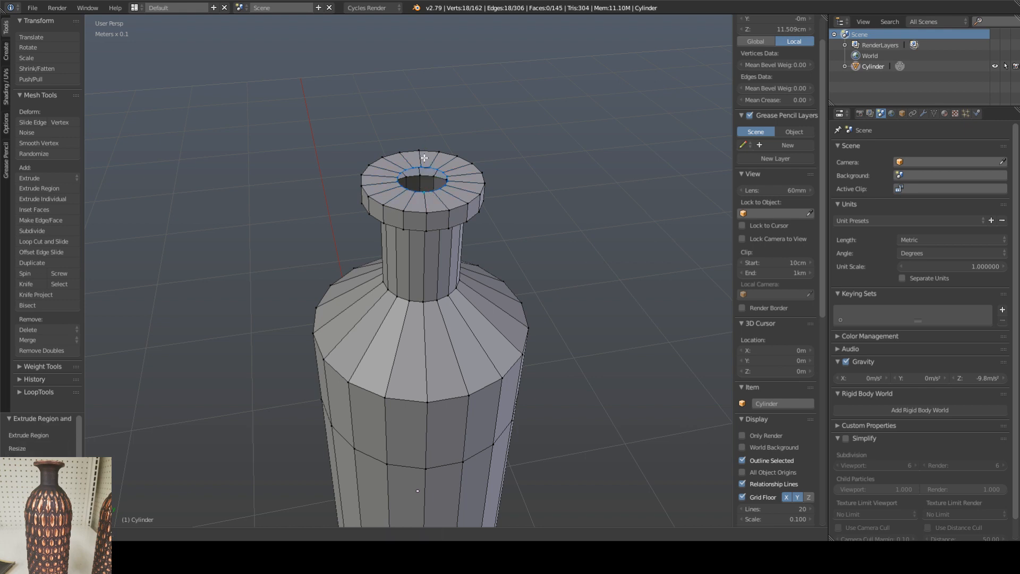
key("z")
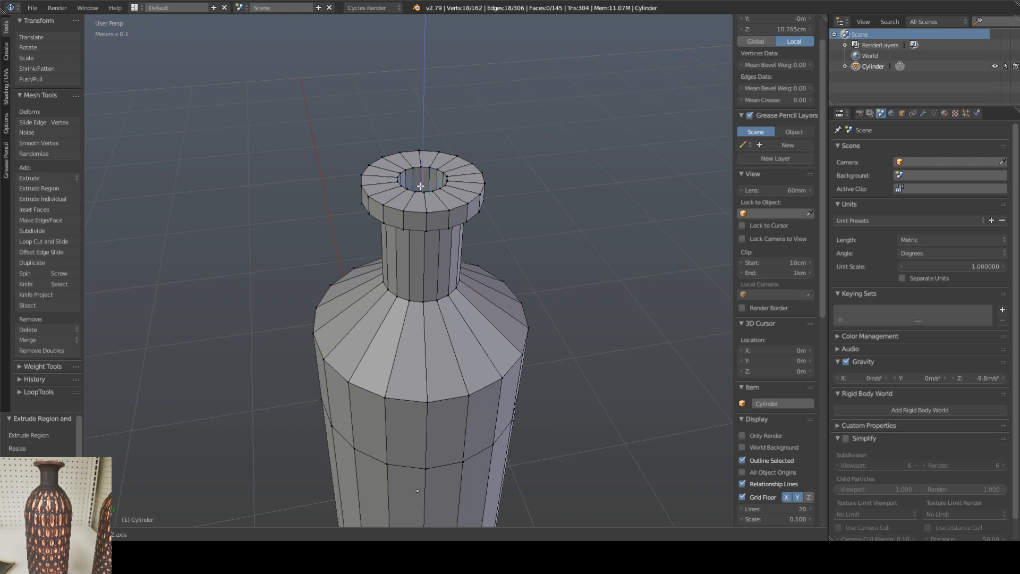
left_click(419, 189)
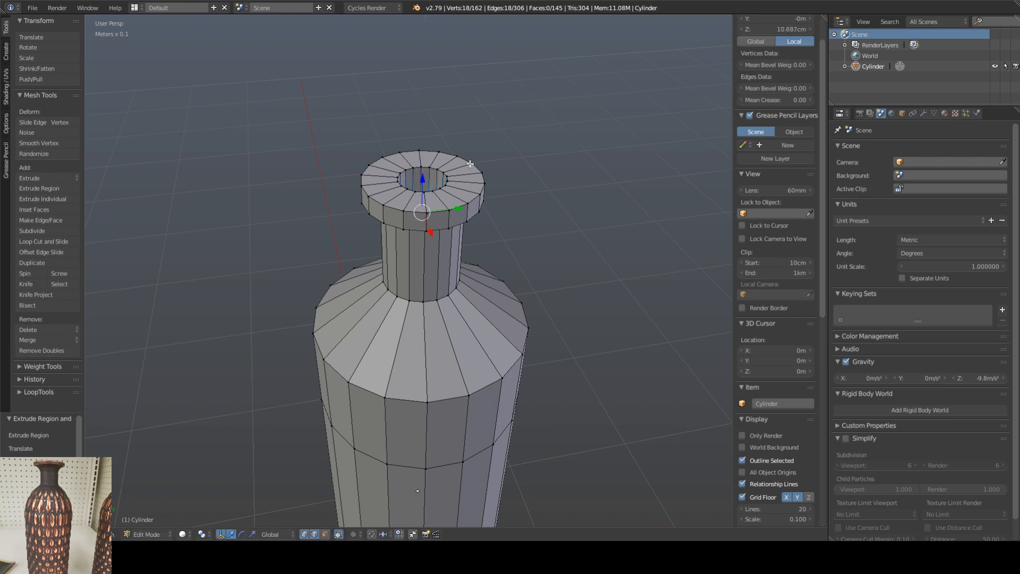
Step: Select the complete ring of inner wall faces inside the vase's opening
right_click(418, 168, "alt")
middle_click_drag(418, 168, 420, 200)
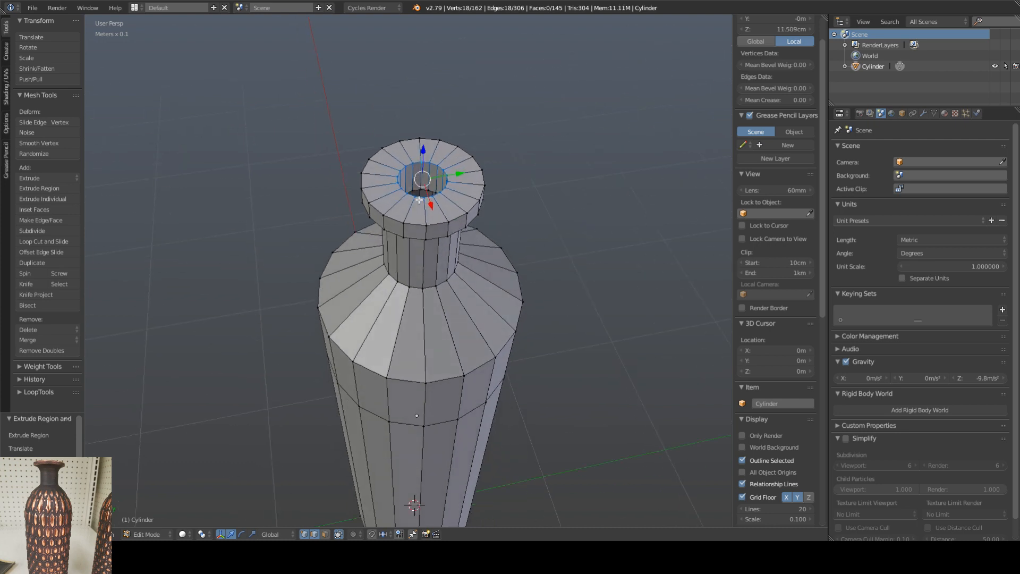
right_click(430, 191, "alt+shift")
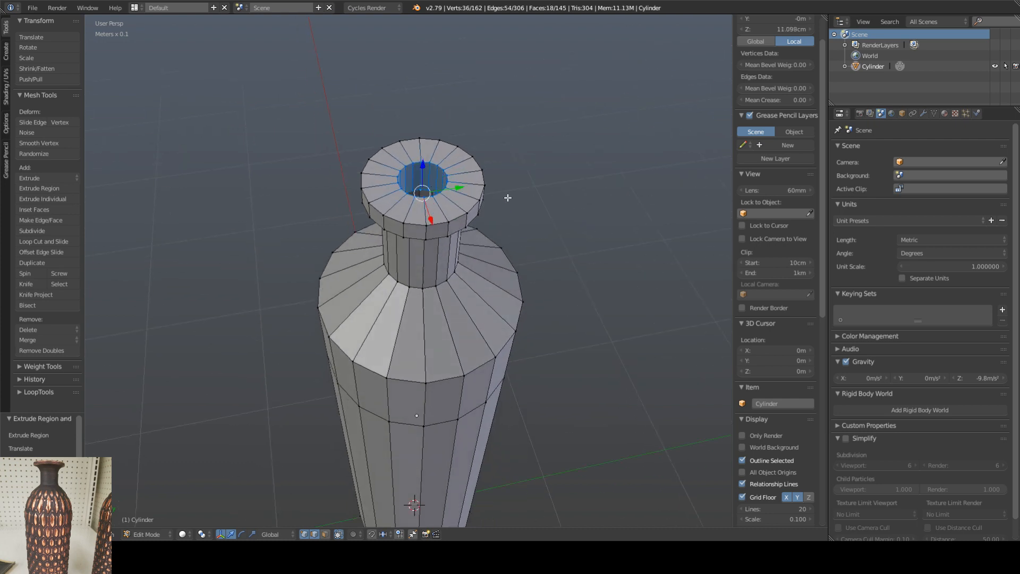
Step: Try scaling the inner wall ring with different axis constraints to widen the opening, and undo the resize
key("s")
key("shift+z")
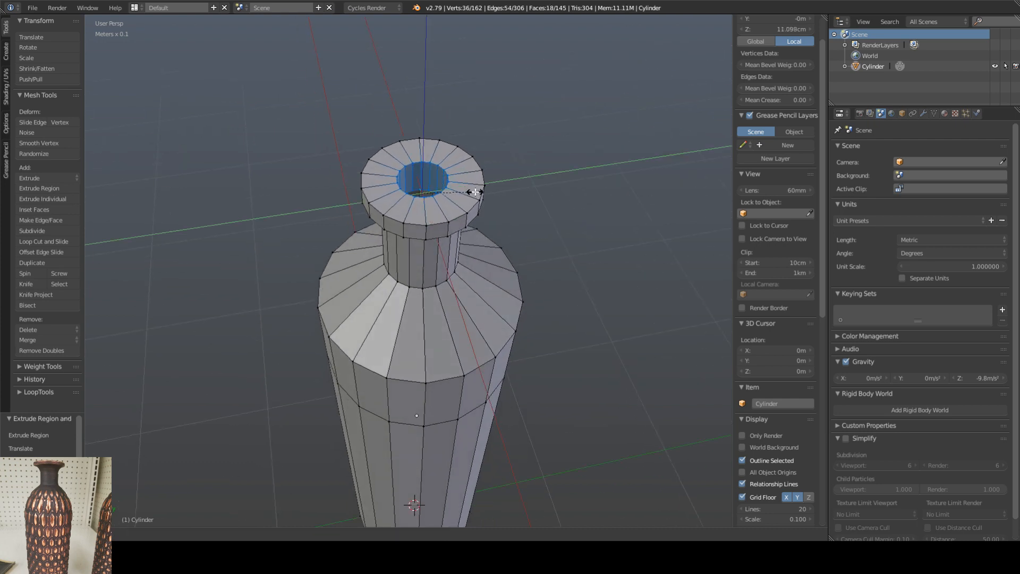
middle_click_drag(475, 192, 424, 261)
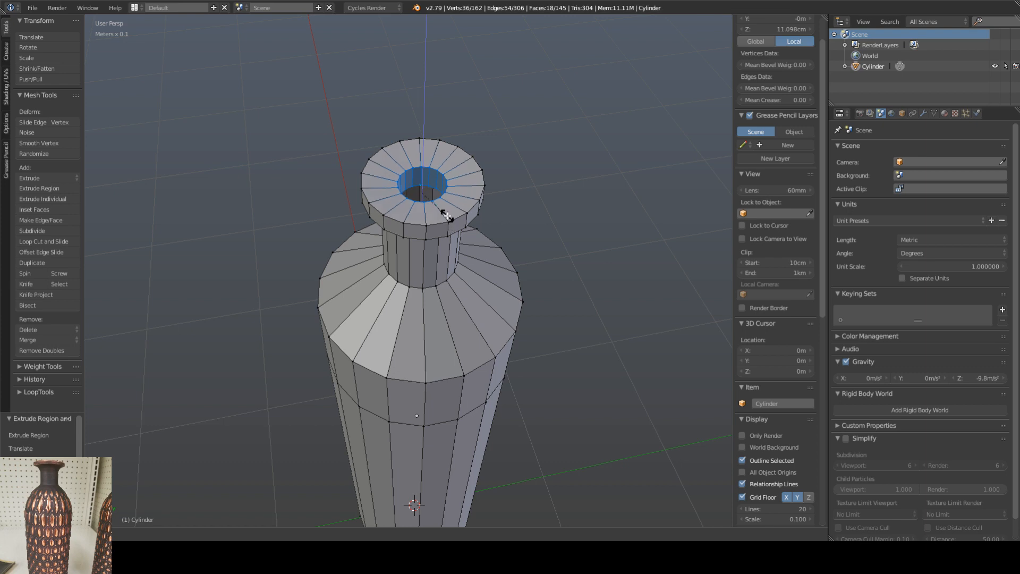
key("shift+z")
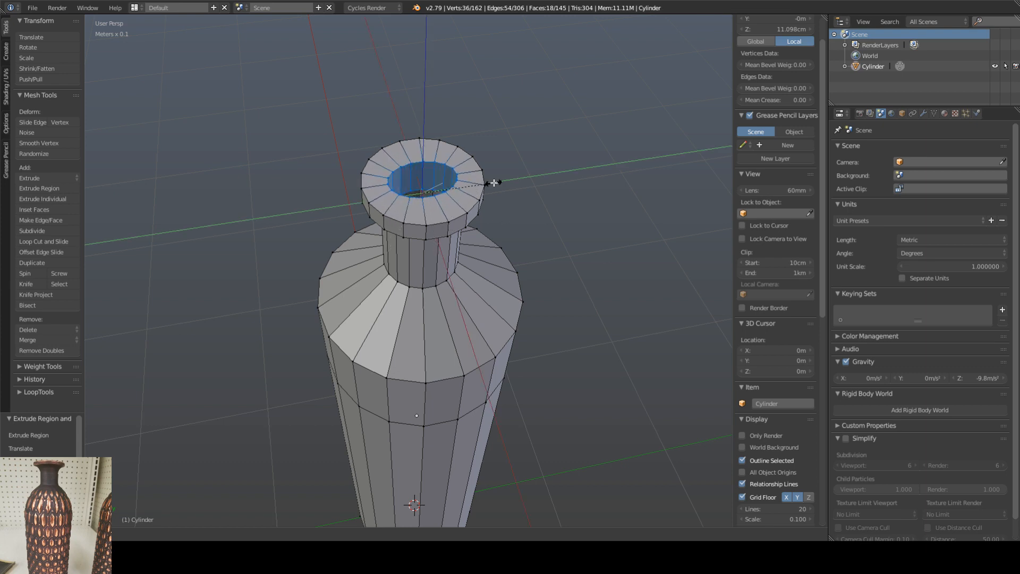
middle_click_drag(441, 142, 441, 143)
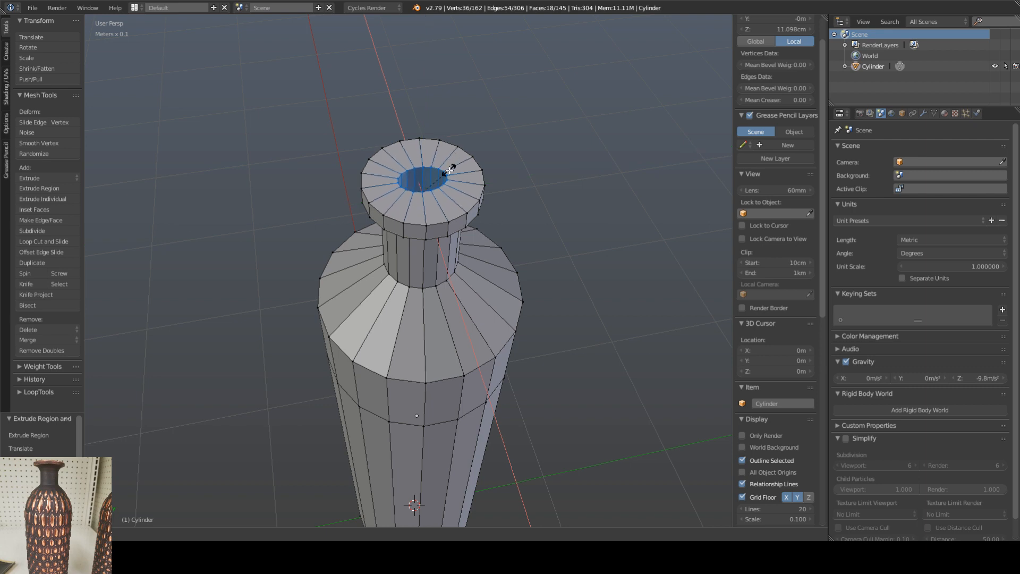
left_click(481, 179)
key("ctrl+z")
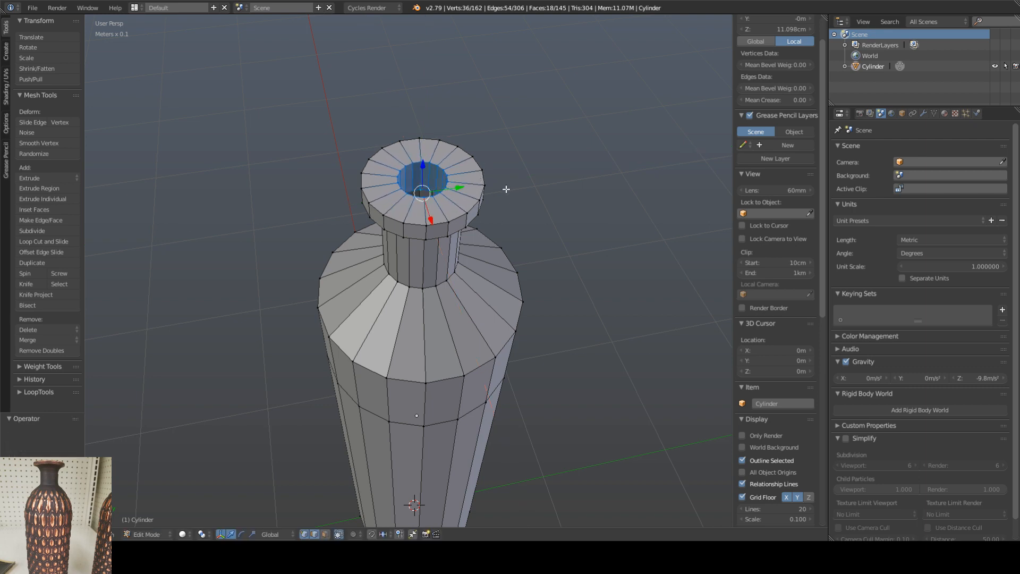
key("s")
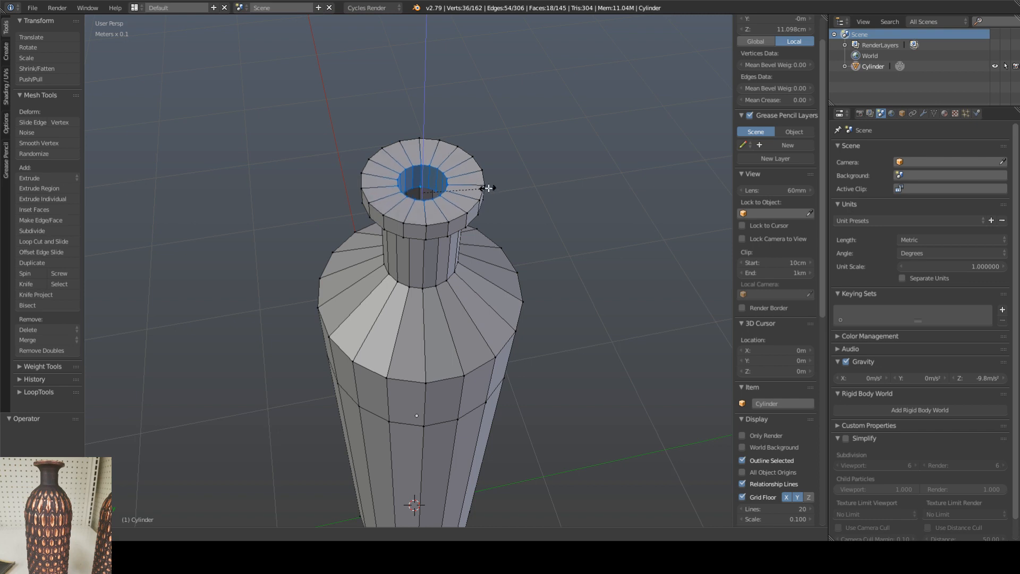
left_click(495, 190)
Step: Scale the inner wall ring to about 1.209 in X and Y only to widen the opening
middle_click_drag(515, 196, 509, 195)
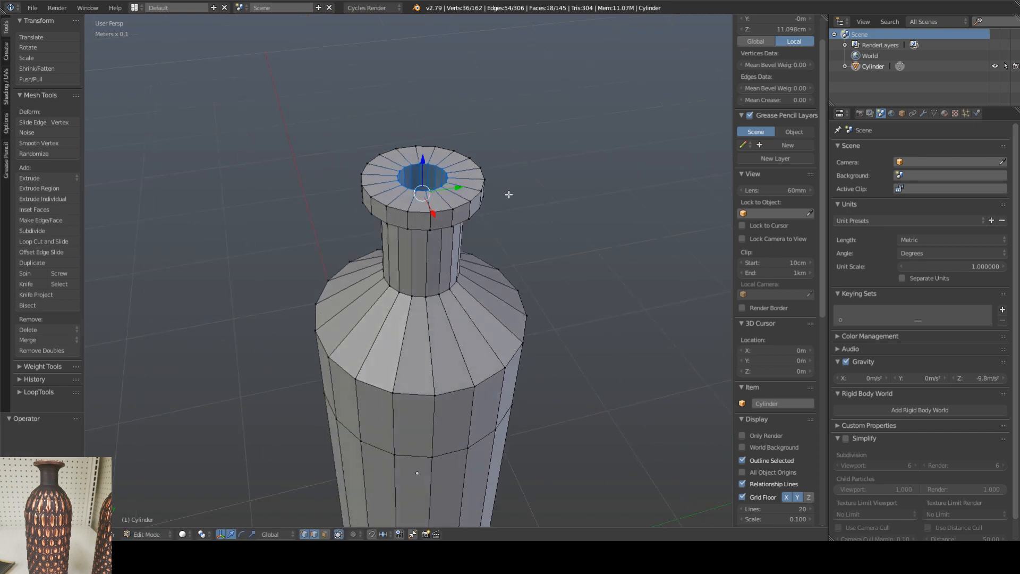
key("s")
key("shift+z")
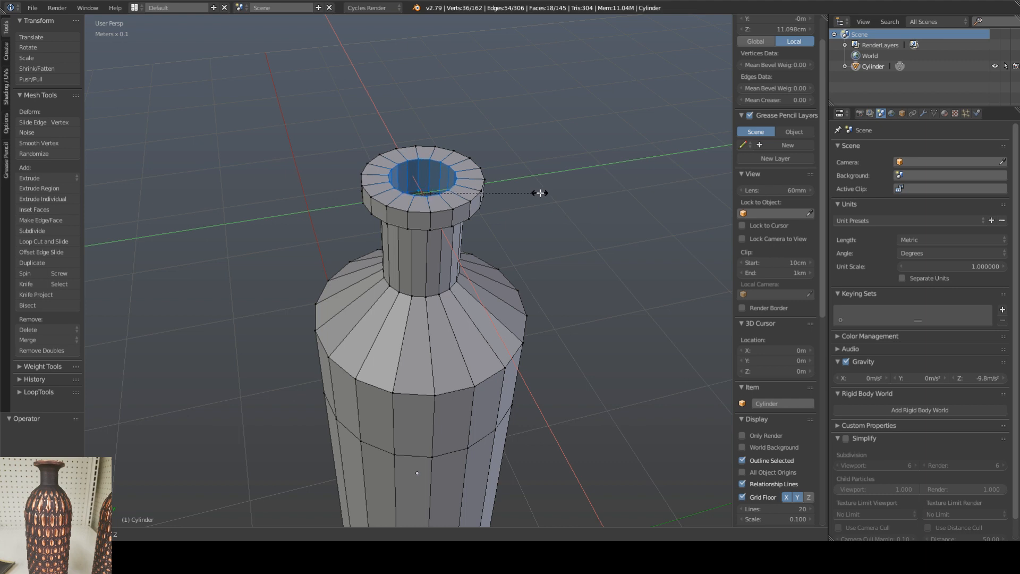
left_click(525, 193)
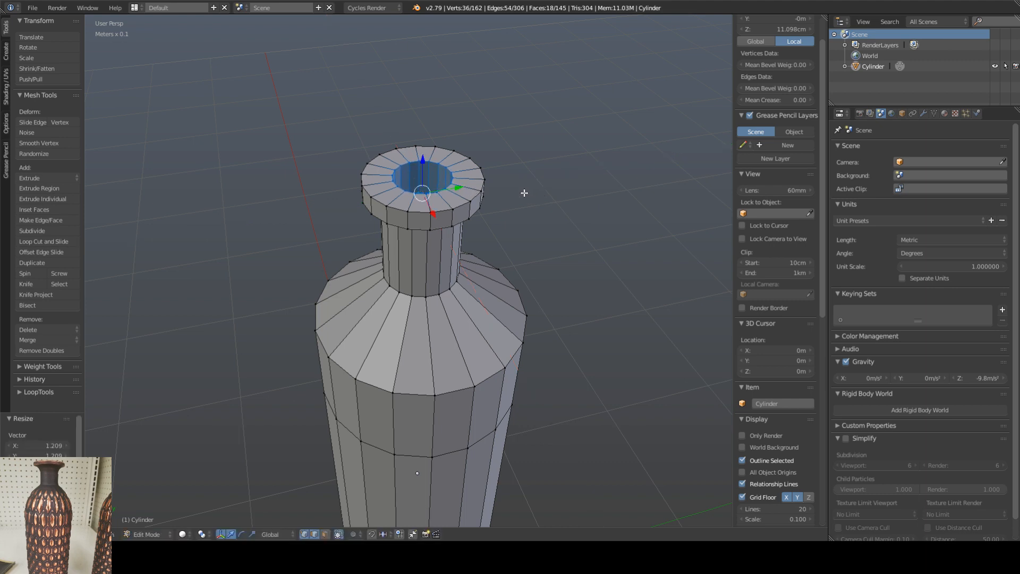
Step: Bevel the edge loop where the inner wall meets the lip's top surface
left_click(441, 164, "alt")
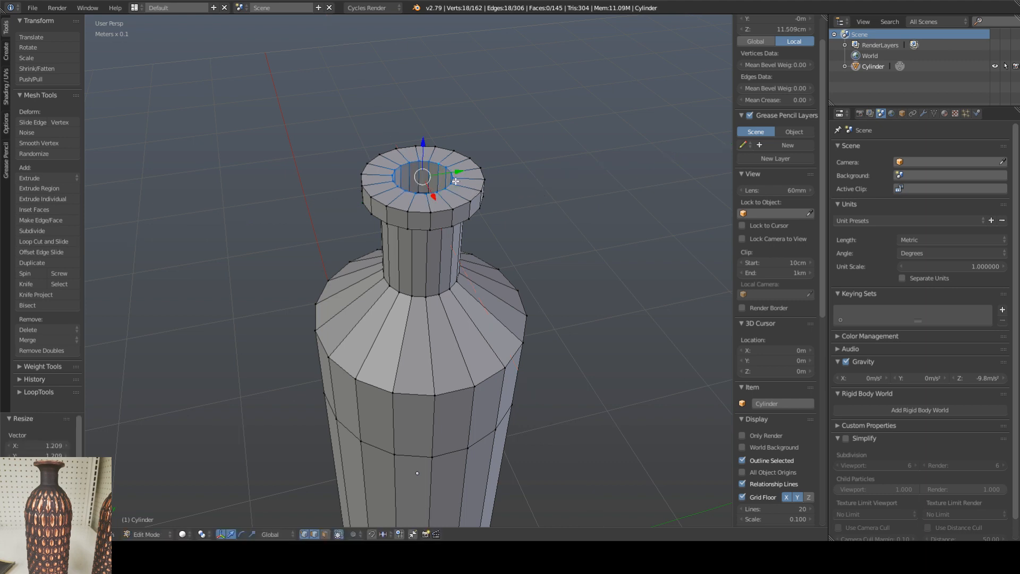
key("ctrl+b")
left_click(511, 180)
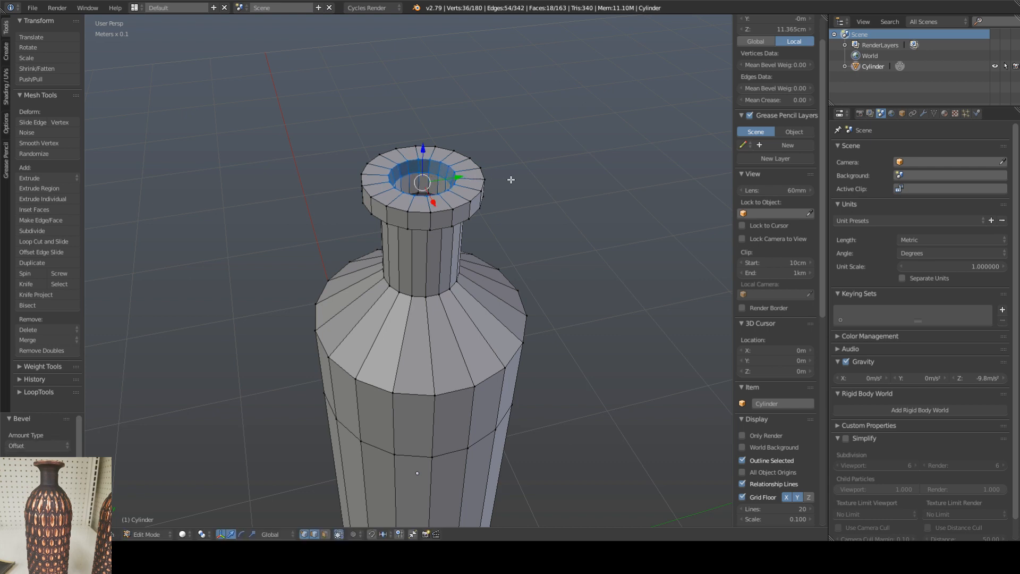
Step: Undo the lip's inner-edge bevel, leave Edit Mode, and apply the vase's scale and location
key("ctrl+z")
key("Tab")
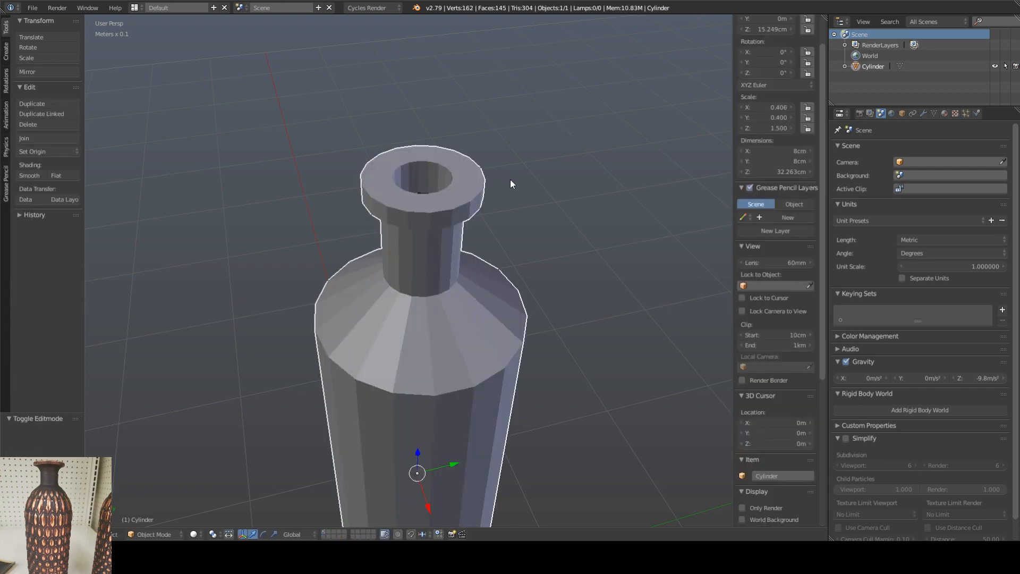
key("ctrl+a")
left_click(471, 200)
key("ctrl+a")
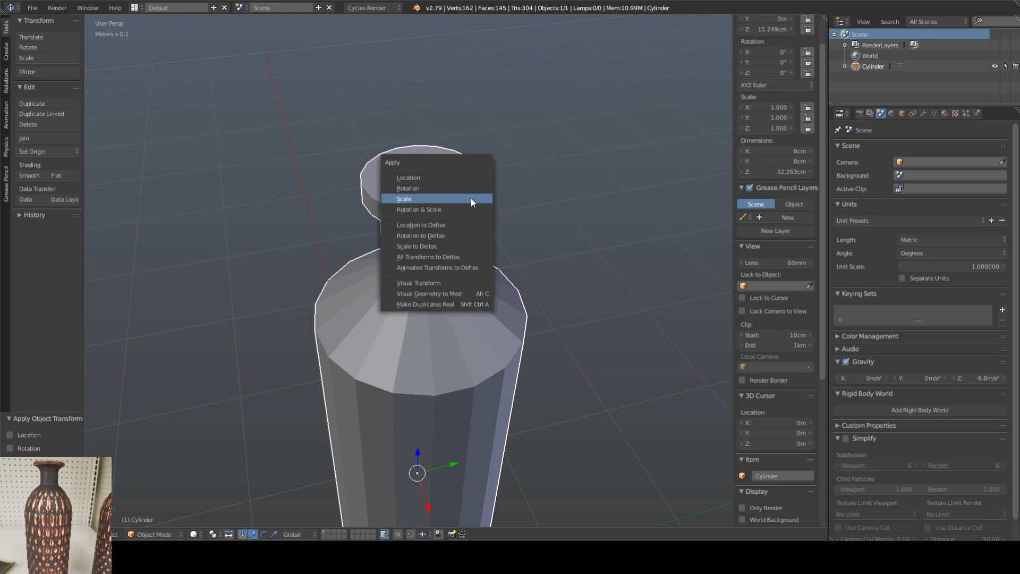
left_click(455, 178)
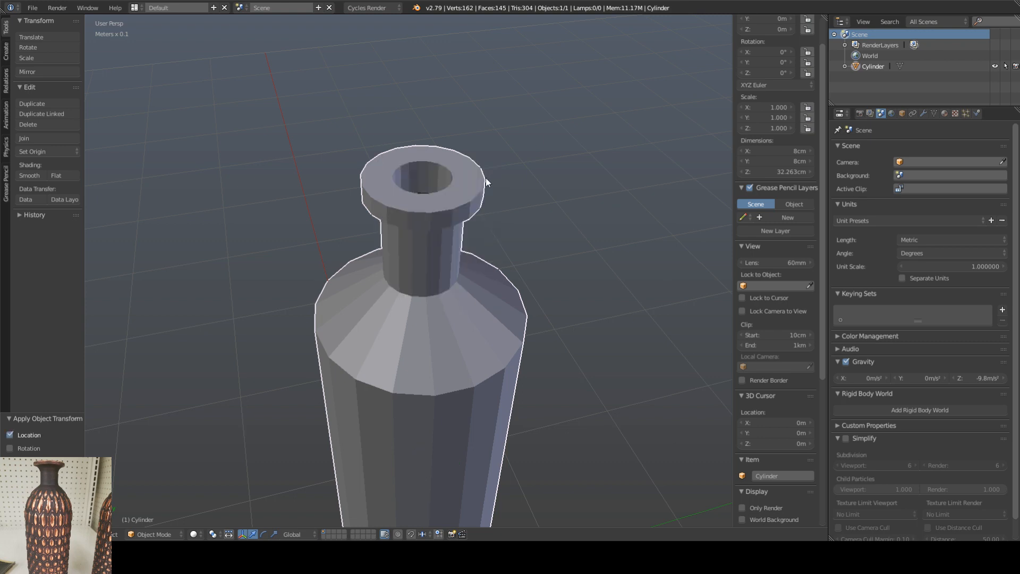
Step: Bevel the inner and outer edge loops of the lip's top surface with a single segment, each offset about 0.0017
key("Tab")
key("ctrl+b")
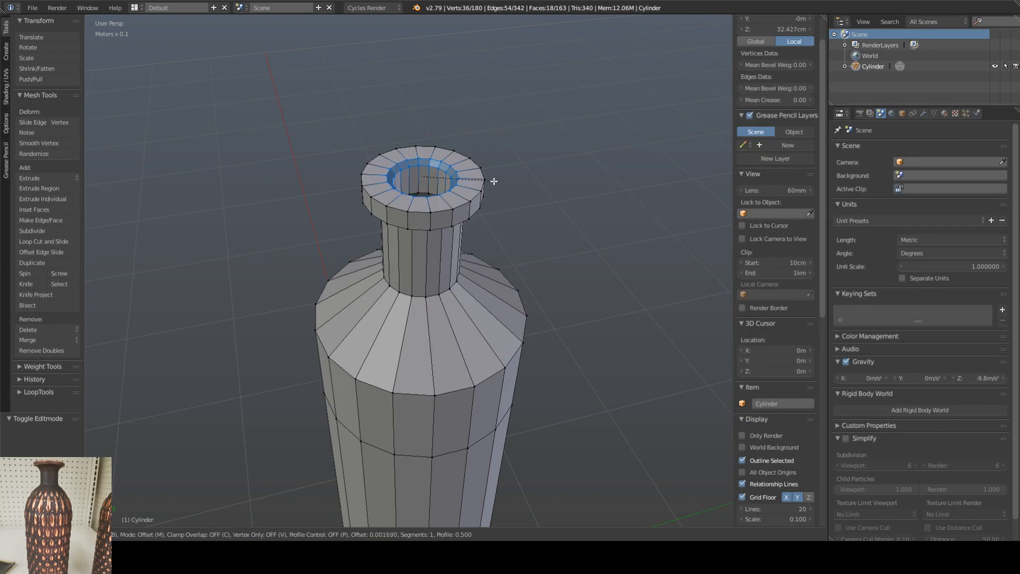
left_click(495, 181)
right_click(468, 207, "alt")
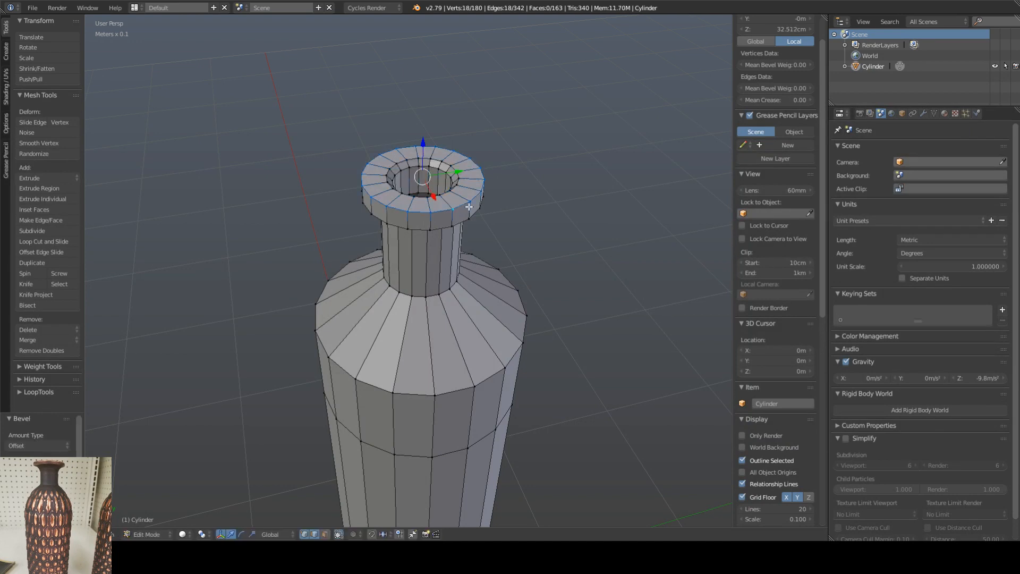
key("ctrl+b")
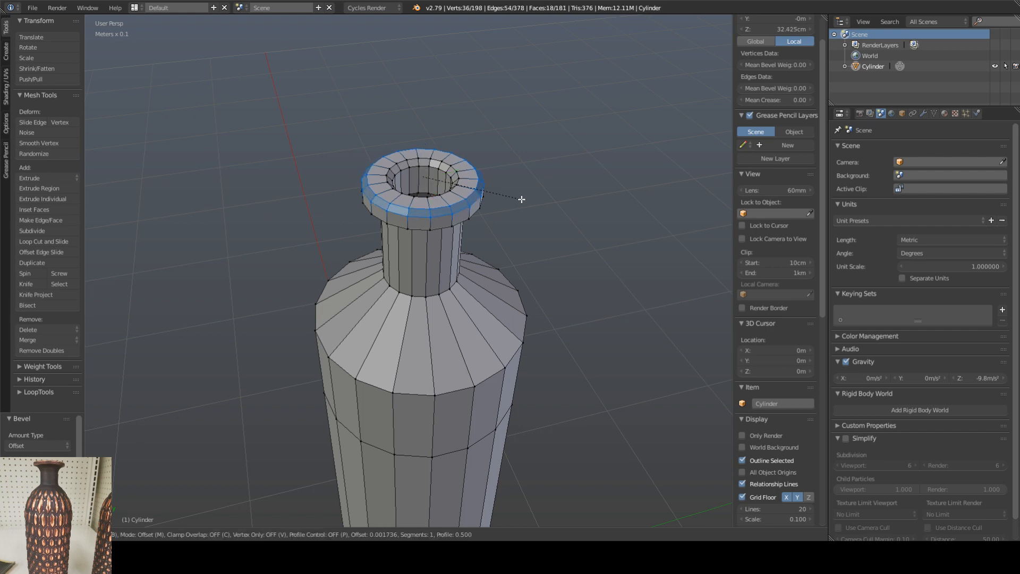
left_click(522, 199)
Step: Lower the edge loop where the neck meets the lip to about Z 31.605 cm, sloping the lip's underside
middle_click_drag(528, 217, 505, 189)
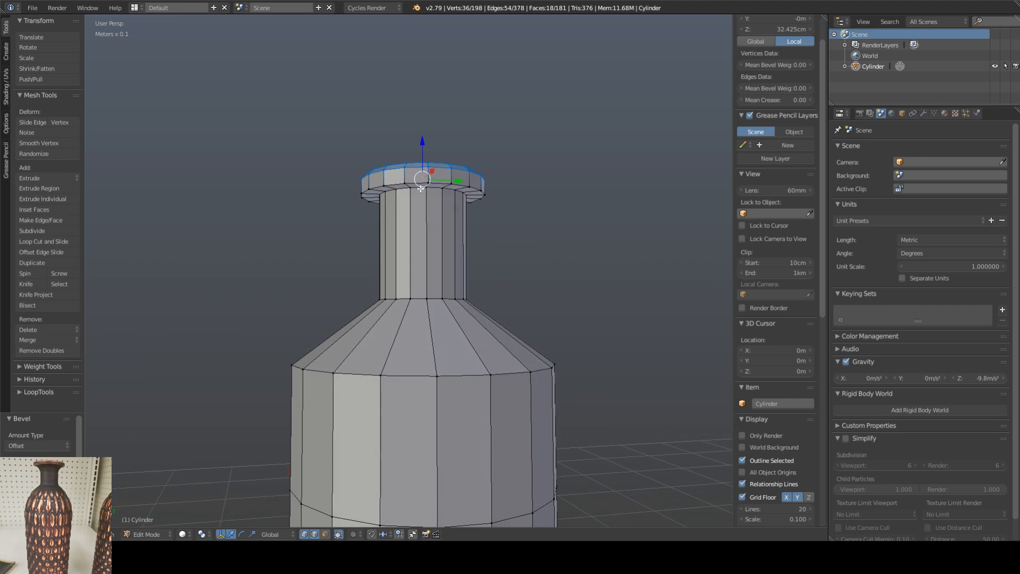
right_click(420, 188, "alt")
left_click_drag(423, 160, 424, 170)
mouse_move(471, 228)
middle_mouse_down()
mouse_move(485, 234)
mouse_move(483, 262)
mouse_move(477, 217)
middle_mouse_up()
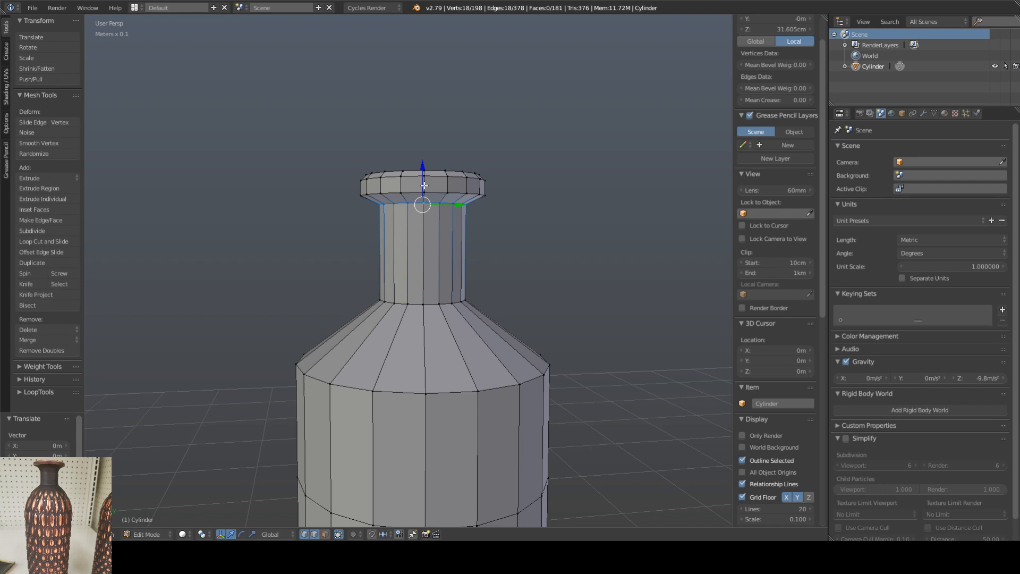
scroll(435, 225, "down", 3)
scroll(434, 229, "up", 3)
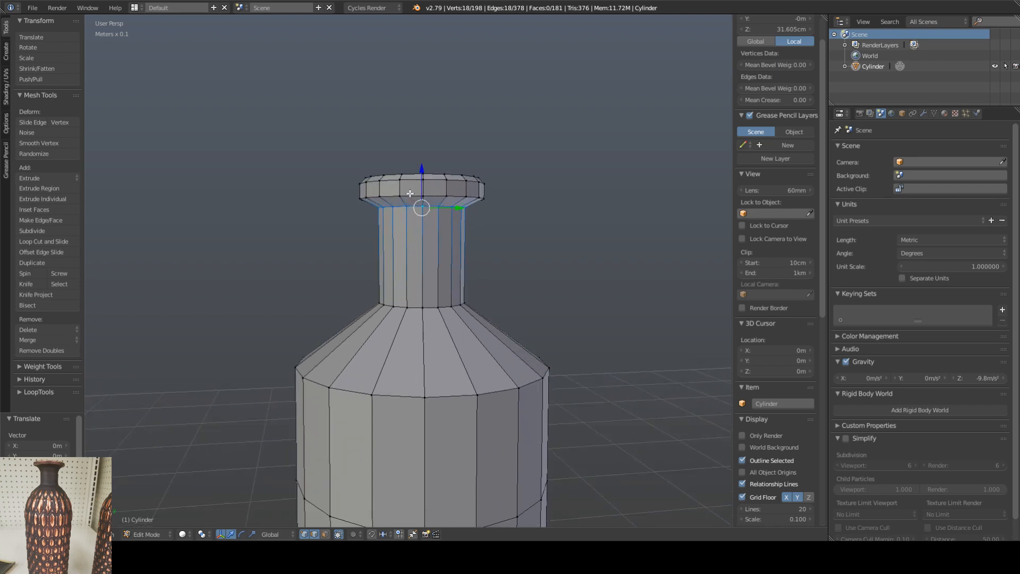
Step: Select the lip's outer side and upper bevel face rings and scale them to about 1.187 in X and Y only
right_click(411, 193)
right_click(411, 199, "alt")
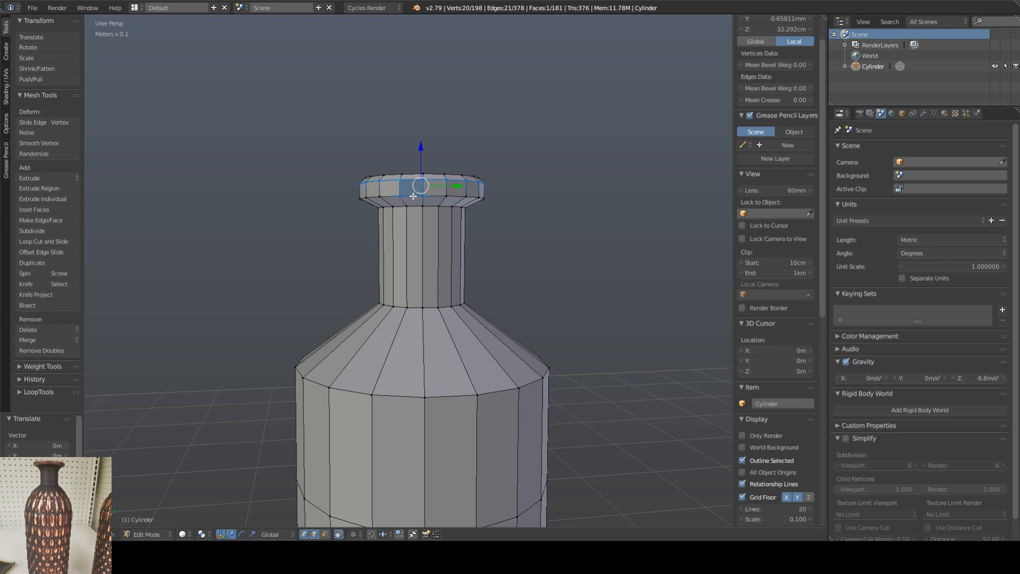
right_click(415, 196, "alt")
right_click(412, 183, "ctrl+alt")
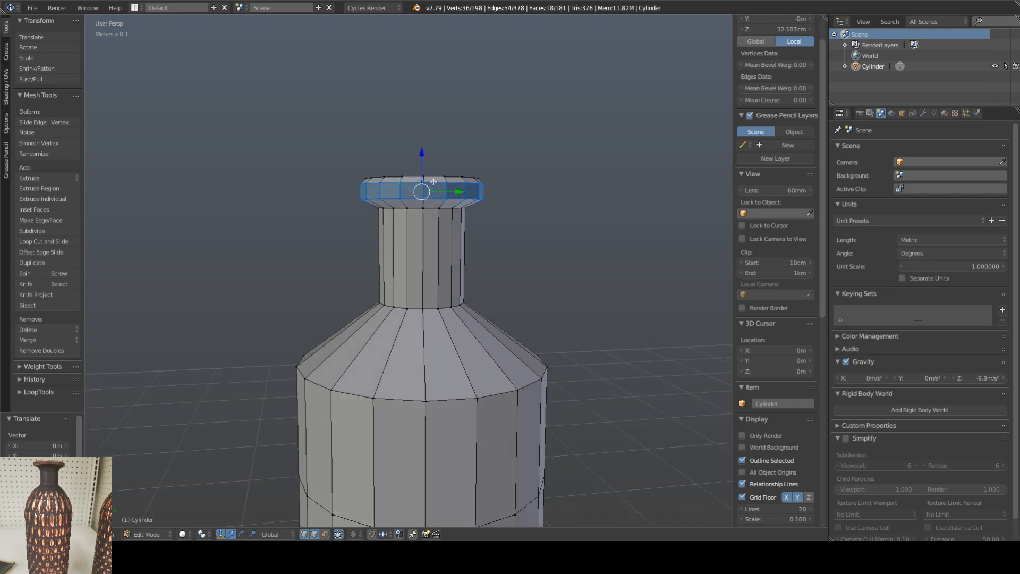
middle_click_drag(412, 184, 415, 198)
right_click(411, 197, "ctrl+alt+shift")
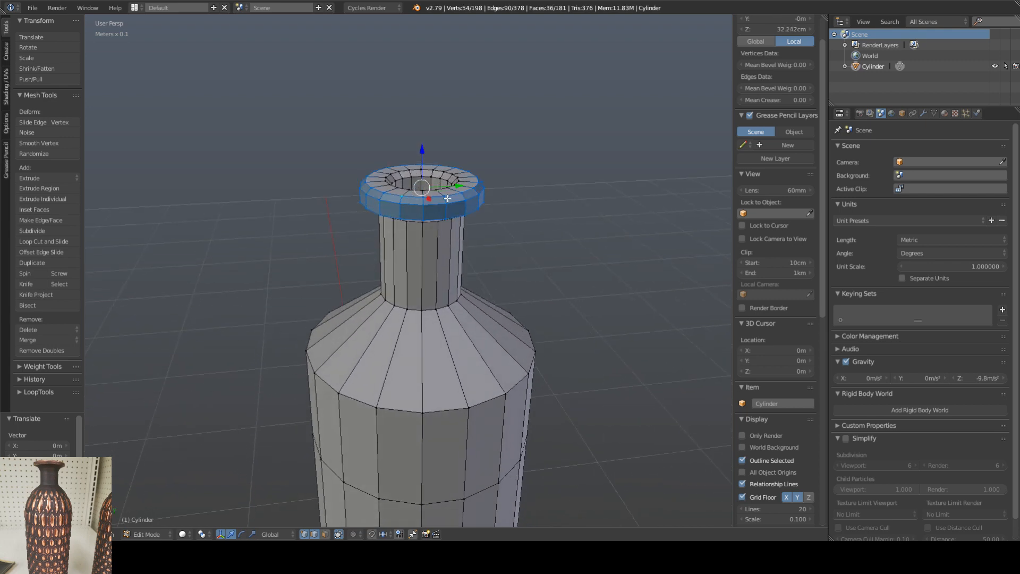
key("s")
key("shift+z")
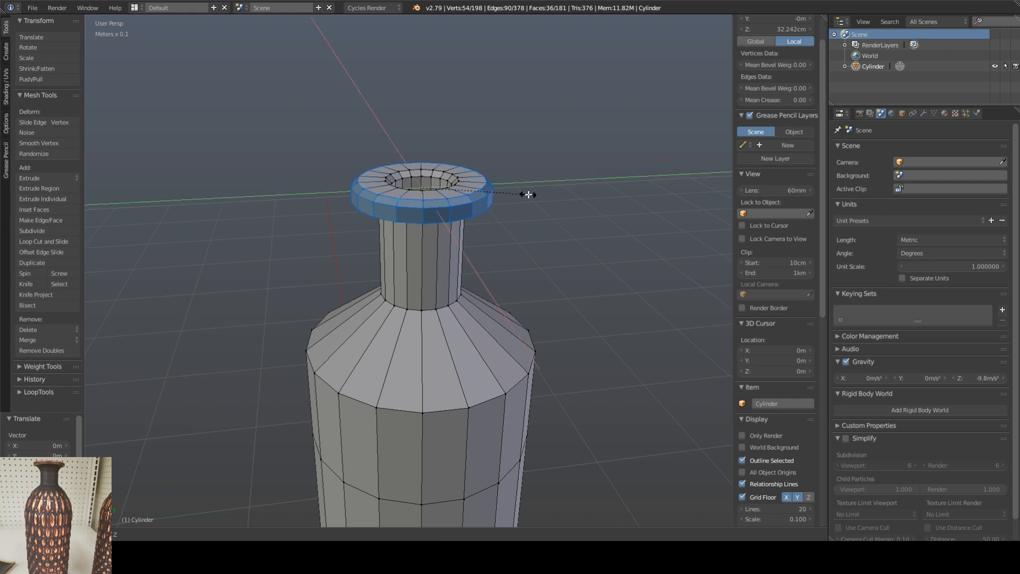
left_click(531, 194)
Step: Lower the edge loop beneath the lip to about Z 31.232 cm and bevel it widely with two segments
middle_click_drag(494, 237, 421, 200)
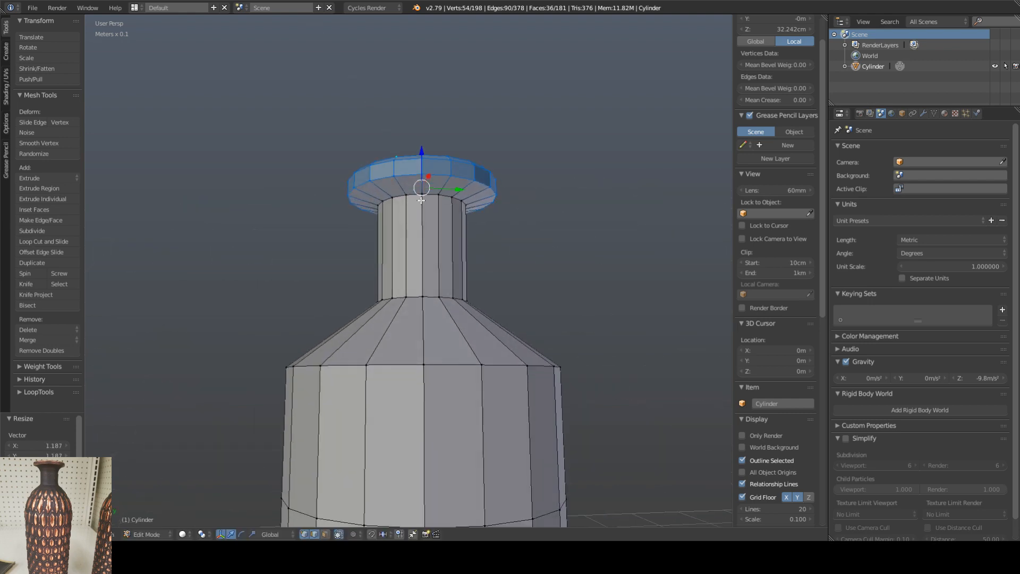
left_click(416, 197, "alt")
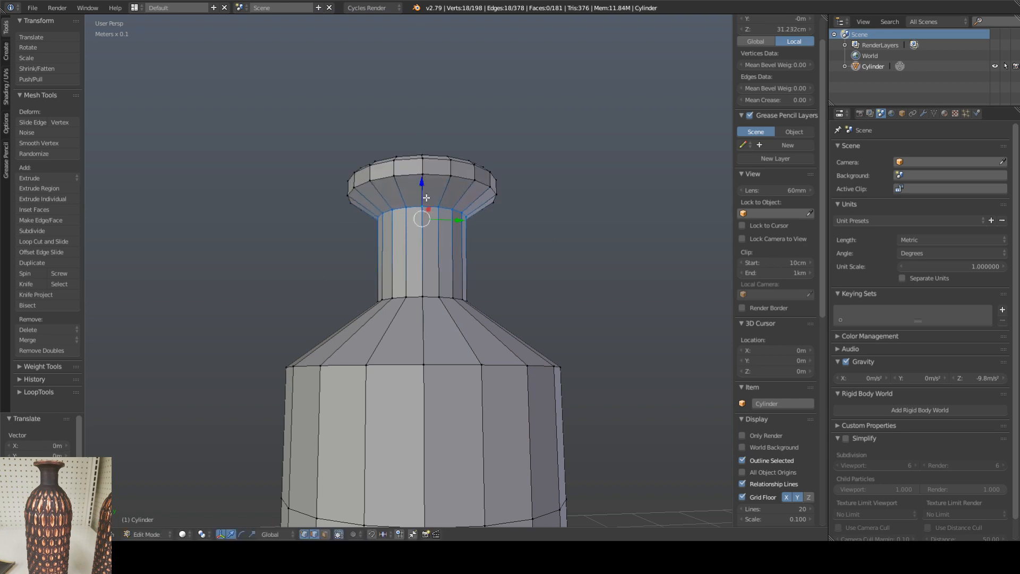
key("ctrl+b")
left_click(451, 199)
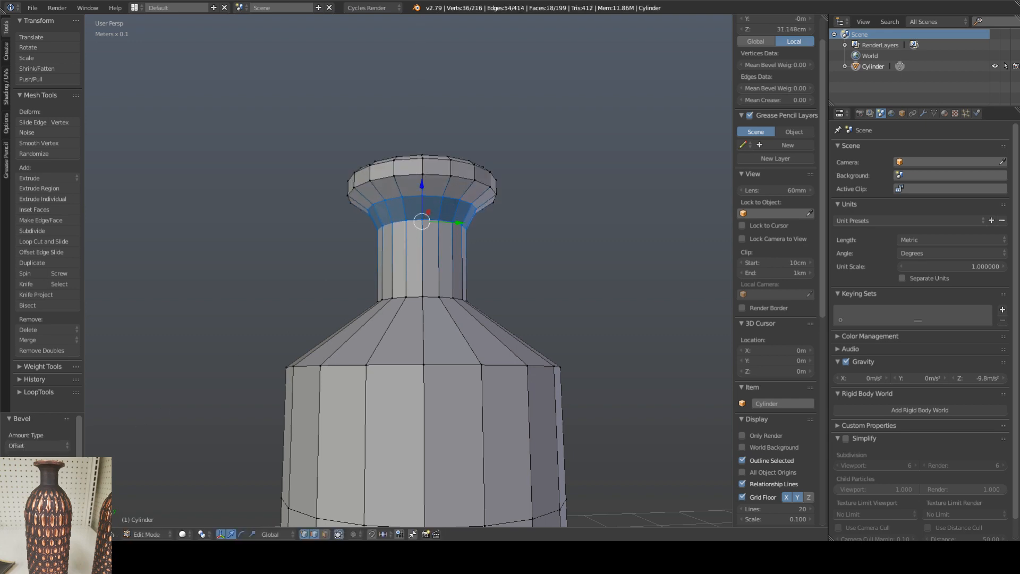
left_click(68, 470)
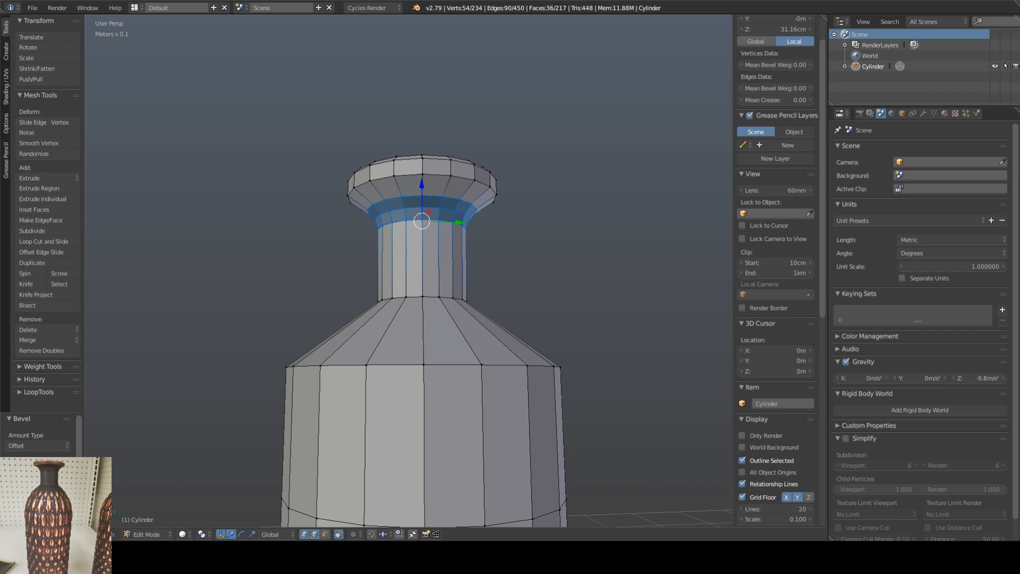
mouse_move(37, 459)
left_mouse_down()
mouse_move(60, 459)
mouse_move(35, 459)
mouse_move(44, 459)
left_mouse_up()
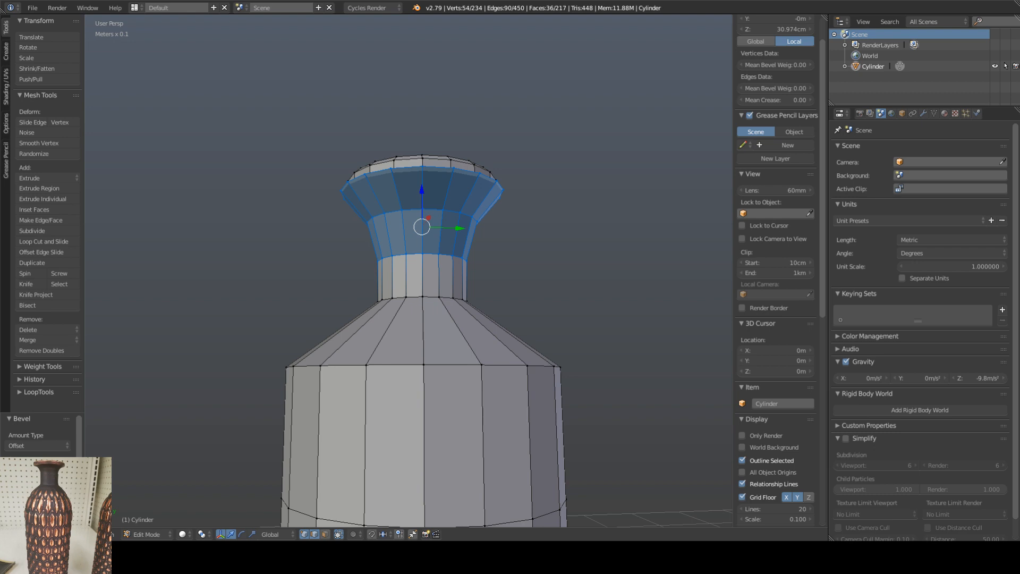
left_click_drag(43, 459, 33, 459)
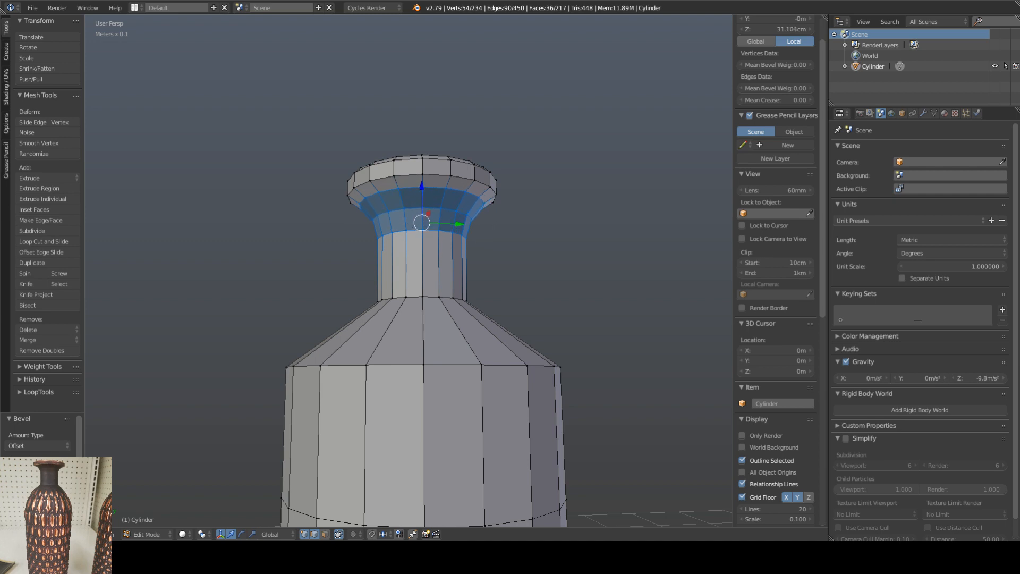
Step: Bevel the edge loop where the neck meets the shoulder using two segments and an offset of about 0.006
middle_click_drag(372, 302, 413, 290)
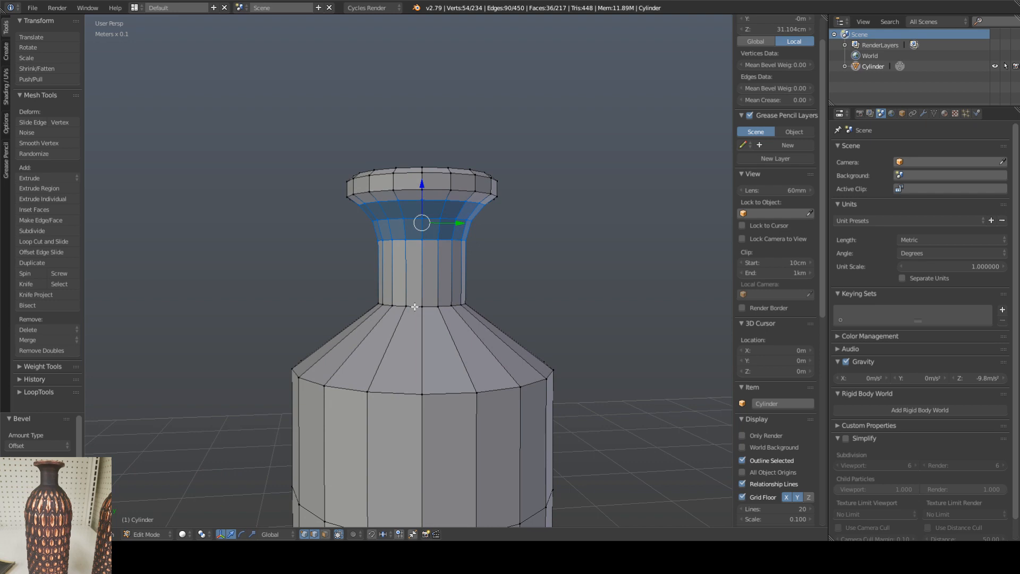
right_click(414, 307, "alt")
key("ctrl+b")
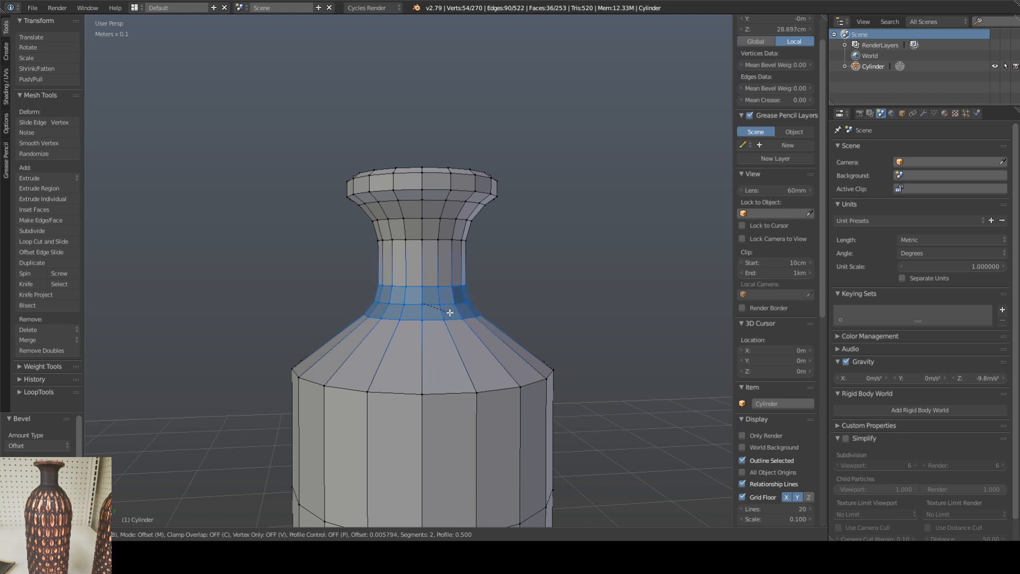
left_click(454, 312)
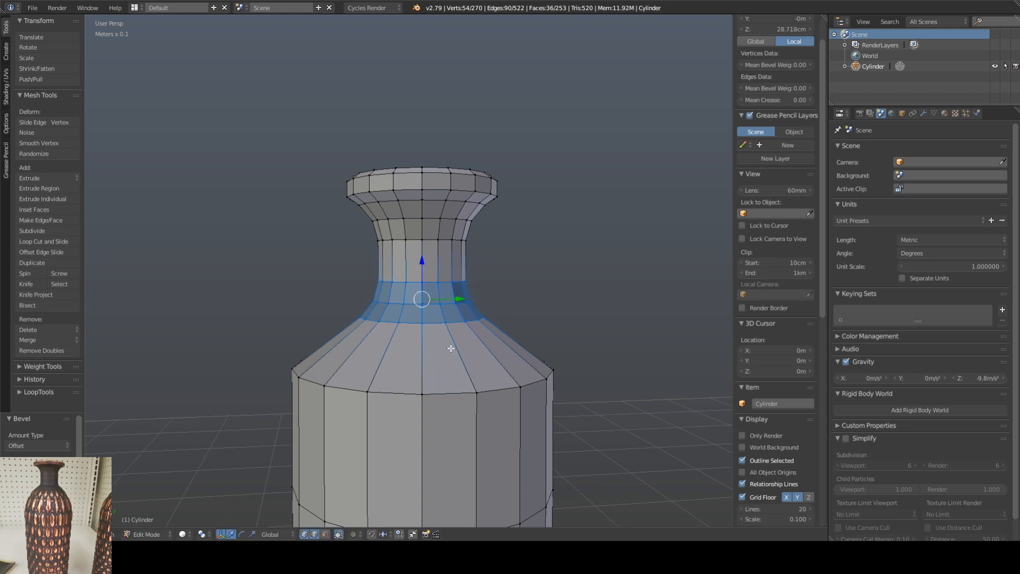
Step: Add a loop cut around the middle of the sloping shoulder and scale it outward to about 1.102
key("ctrl+r")
left_click(452, 349)
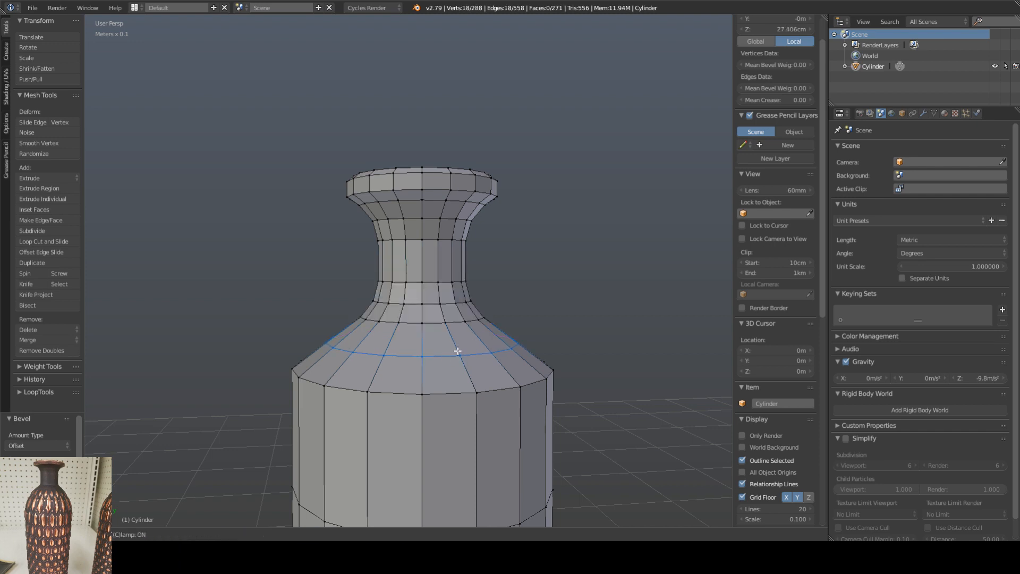
left_click(458, 350)
key("s")
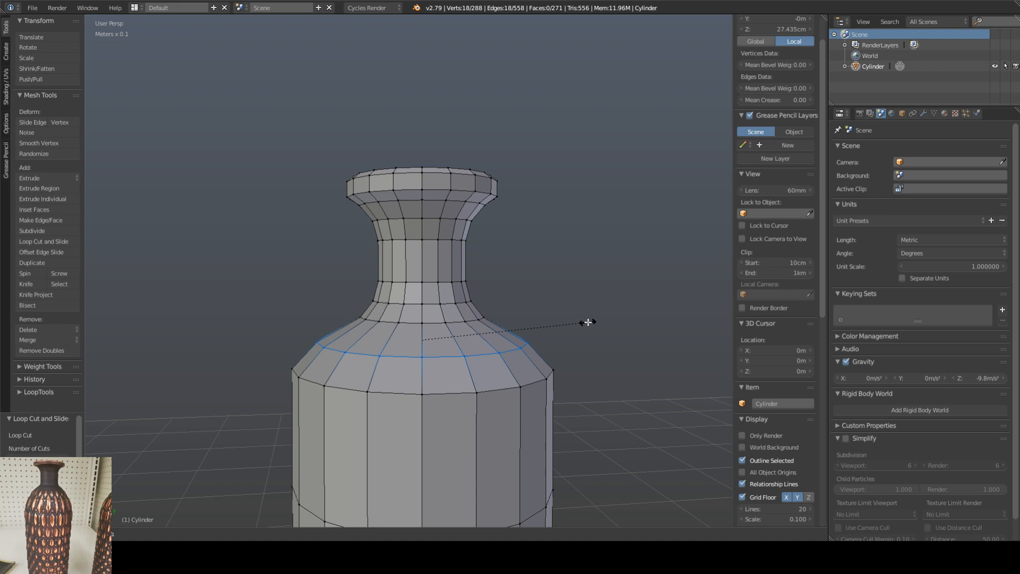
left_click(588, 322)
Step: Lower the shoulder's outer edge loop to about Z 26.188 cm and bevel it with two segments, offset about 0.0097
left_click(455, 394, "alt")
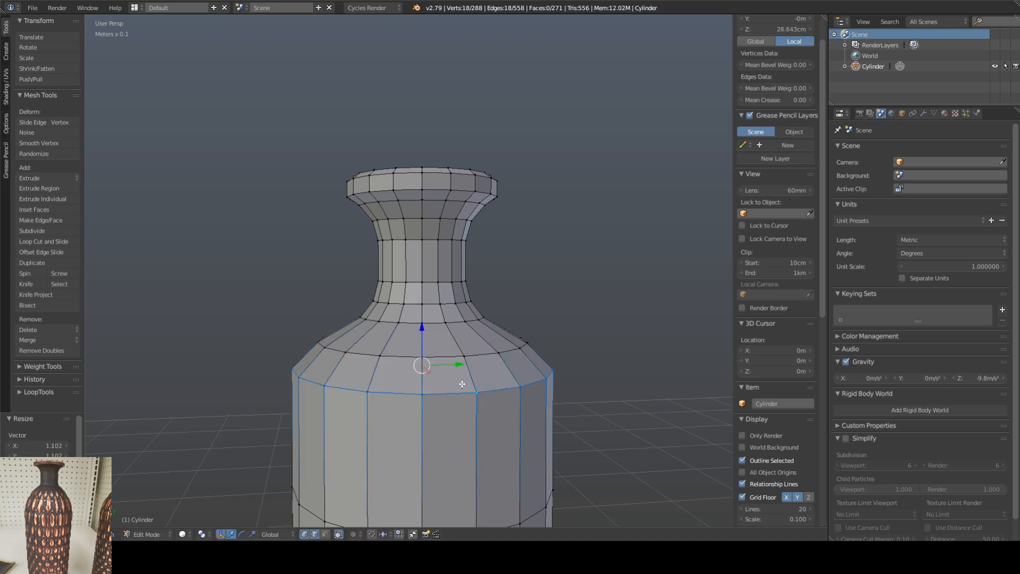
scroll(474, 374, "down", 2)
middle_click_drag(476, 365, 476, 275, "shift")
left_click_drag(438, 245, 439, 255)
key("ctrl+b")
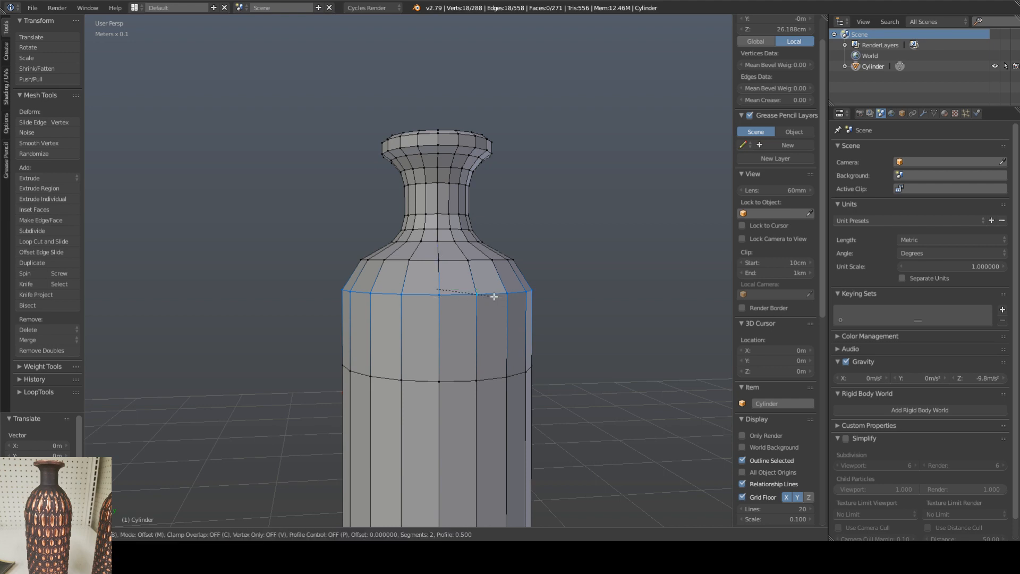
scroll(520, 296, "up", 1)
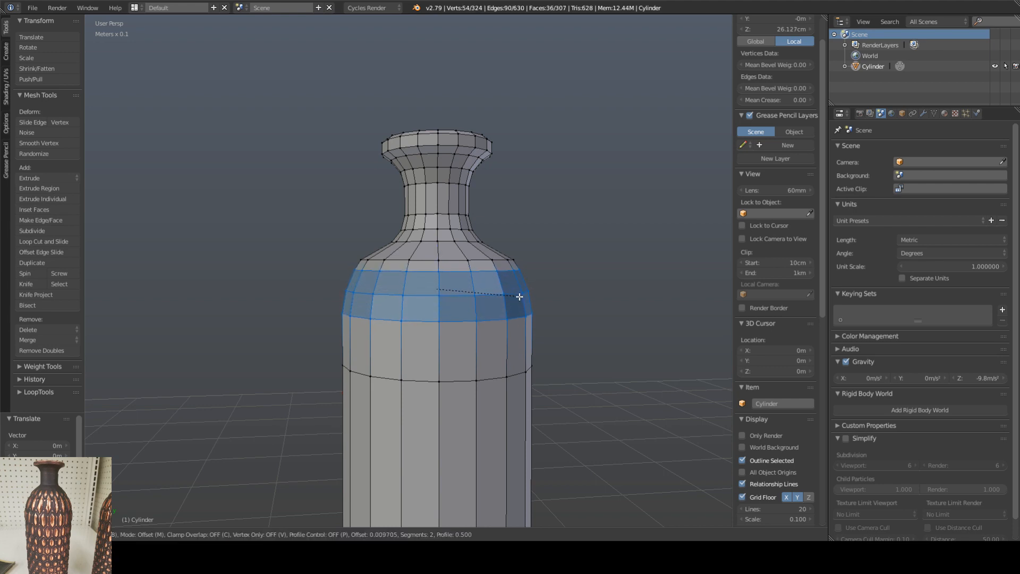
left_click(519, 296)
Step: Raise the mid-shoulder edge loop to about Z 27.707 cm and scale it inward to about 0.861
left_click_drag(436, 256, 435, 225)
key("ctrl+z")
right_click(419, 262, "alt")
key("s")
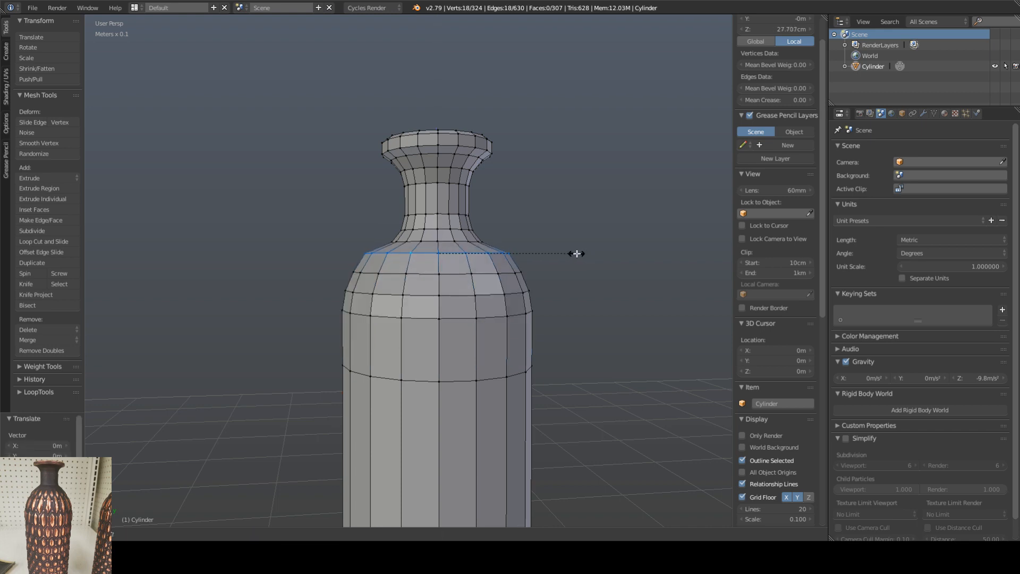
left_click(531, 256)
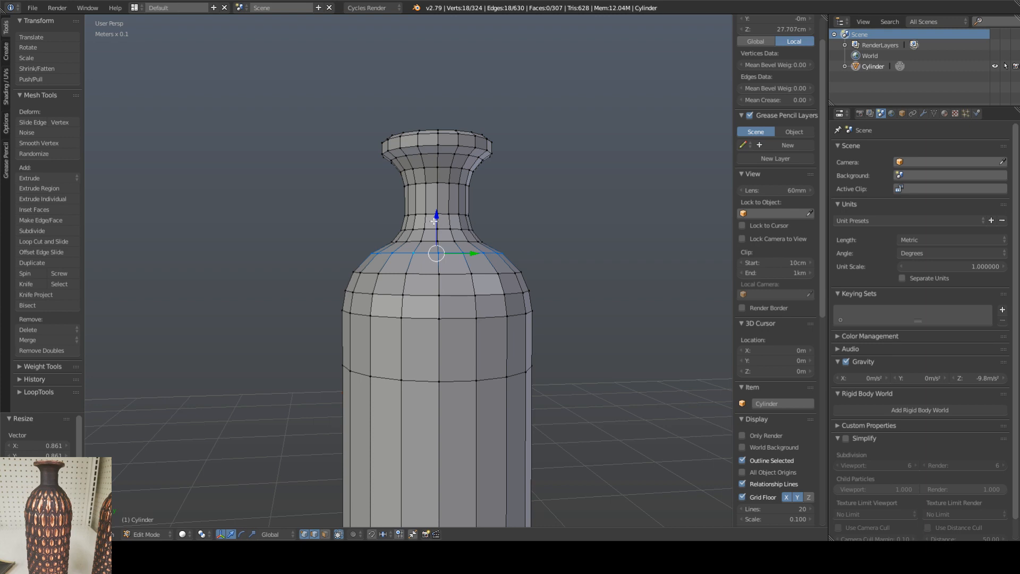
Step: Lower the mid-shoulder loop slightly to about Z 27.685 cm and scale it to about 1.035
left_click_drag(436, 219, 435, 220)
key("s")
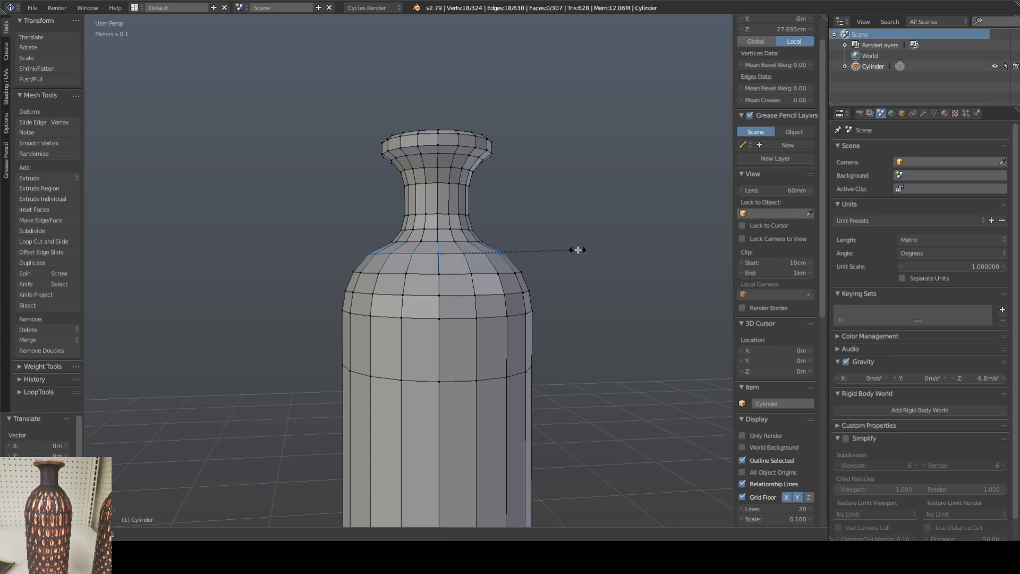
left_click(578, 250)
Step: Add a loop cut around the vase body and slide it down near the base
scroll(499, 293, "down", 3)
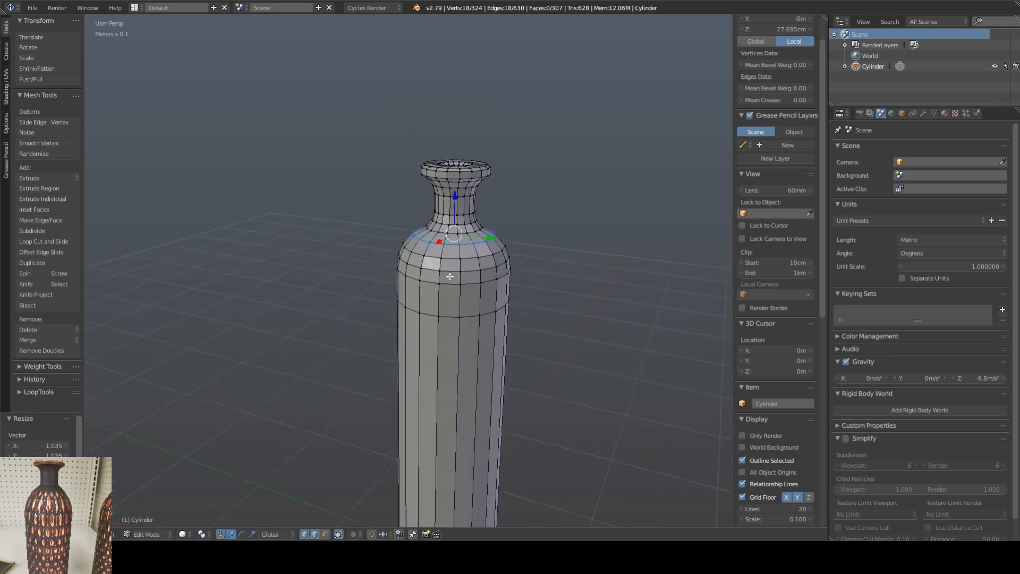
middle_click_drag(478, 317, 499, 232)
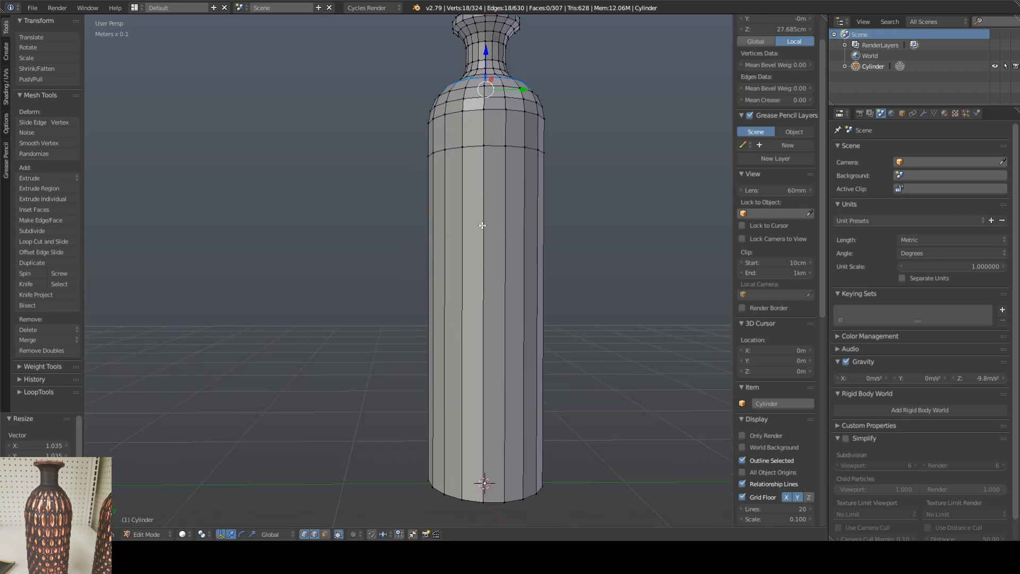
key("ctrl+r")
left_click(482, 324)
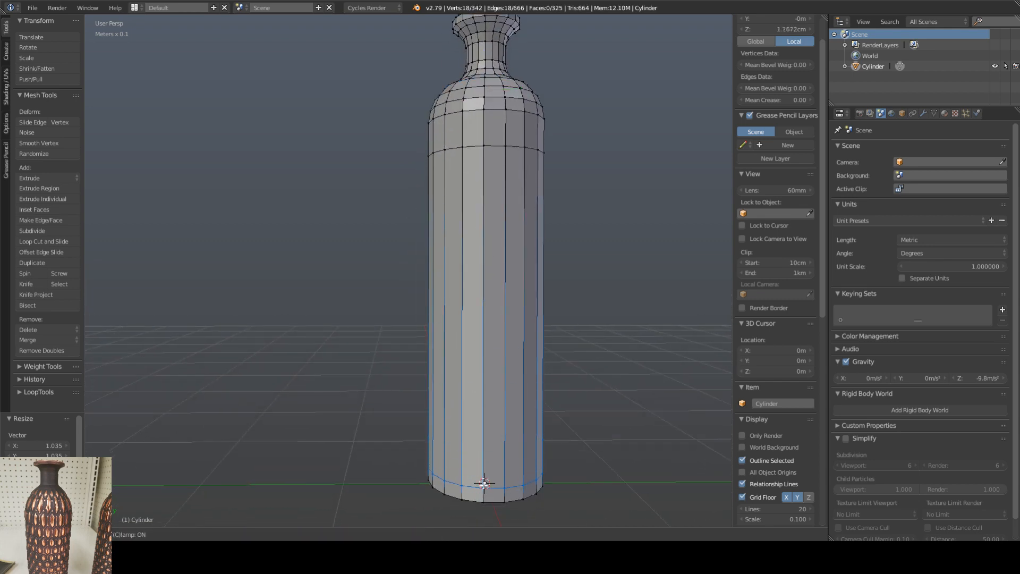
left_click(484, 484)
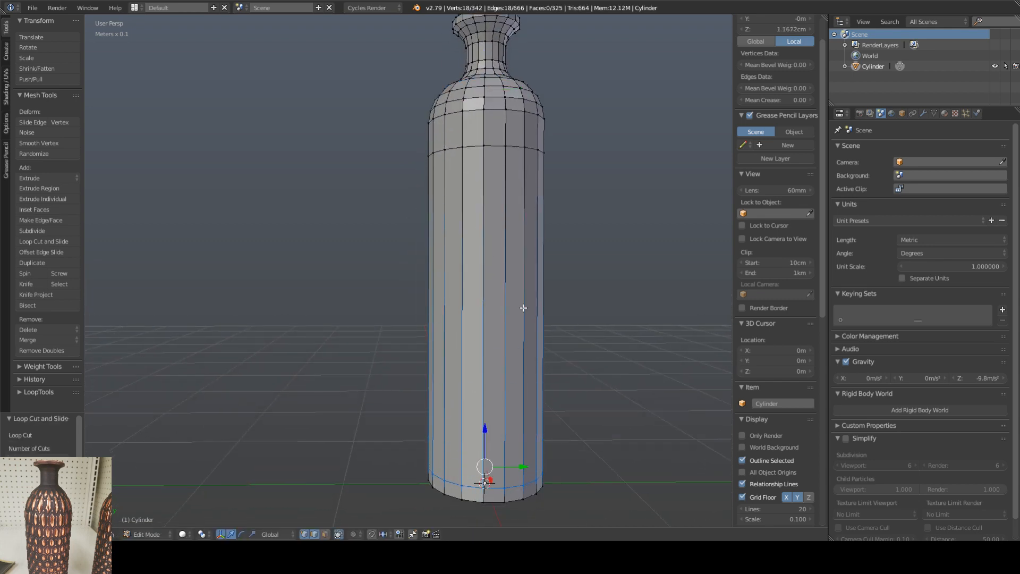
Step: Add a loop cut around the middle of the vase body at about Z 12.477 cm
key("ctrl+r")
left_click(485, 300)
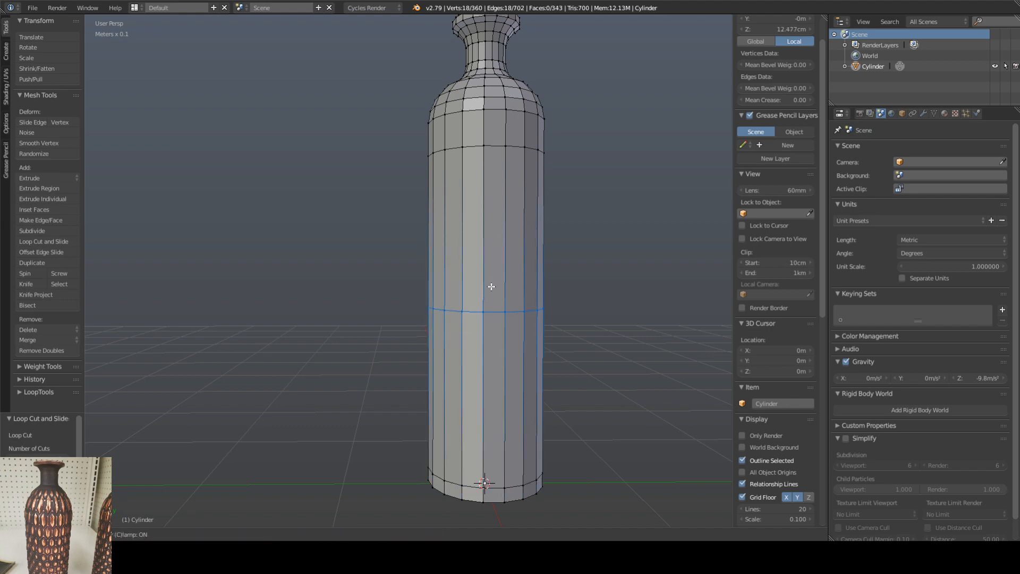
left_click(489, 287)
Step: Select the three face loops of the rounded shoulder, scale them along Z to about 1.304, and lower them to about Z 25.831 cm
middle_click_drag(547, 243, 504, 295)
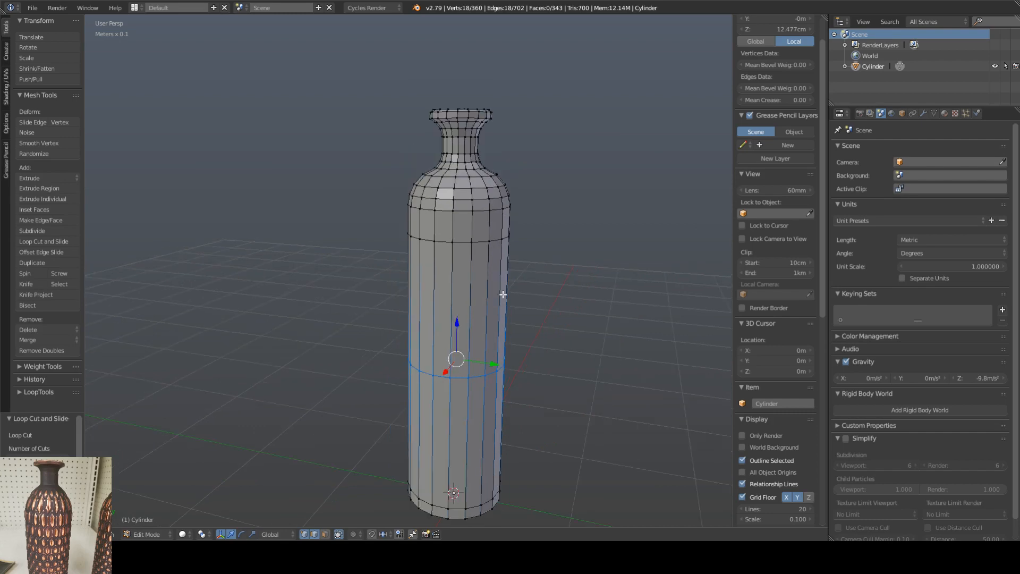
middle_click_drag(505, 205, 461, 262, "shift")
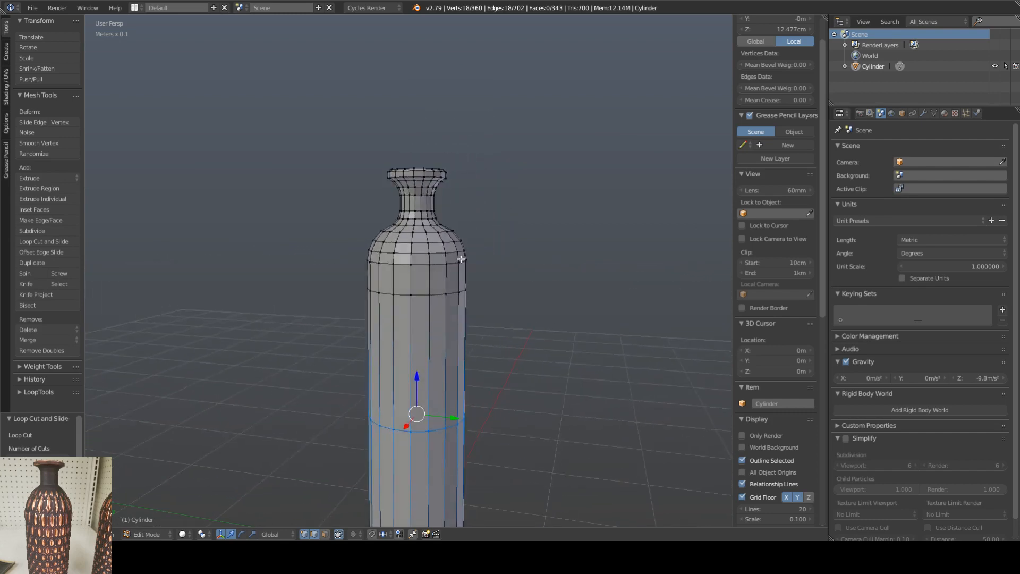
left_click(420, 264, "alt")
right_click(420, 254, "alt+shift")
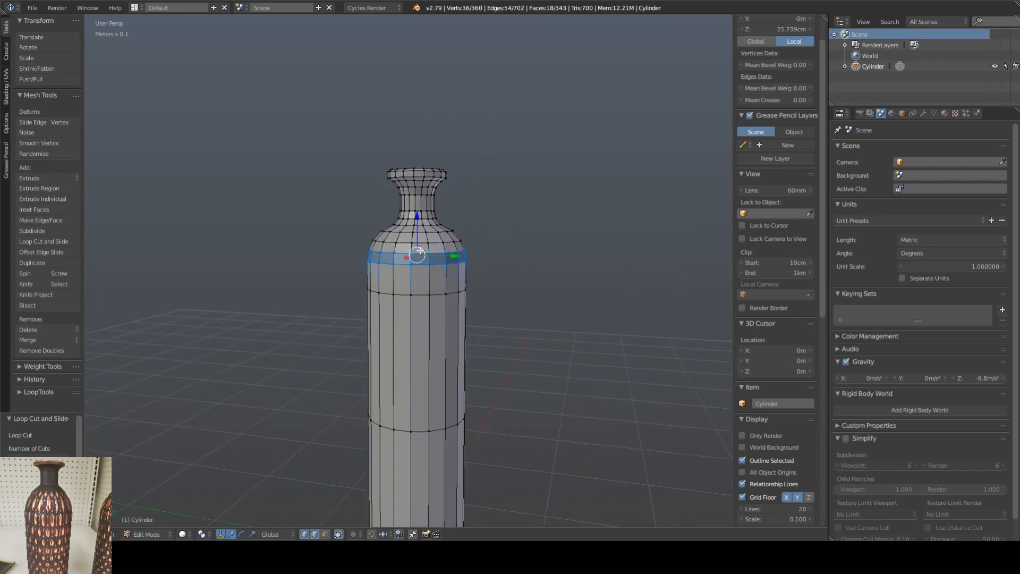
right_click(419, 243, "alt+shift")
right_click(419, 233, "alt+shift")
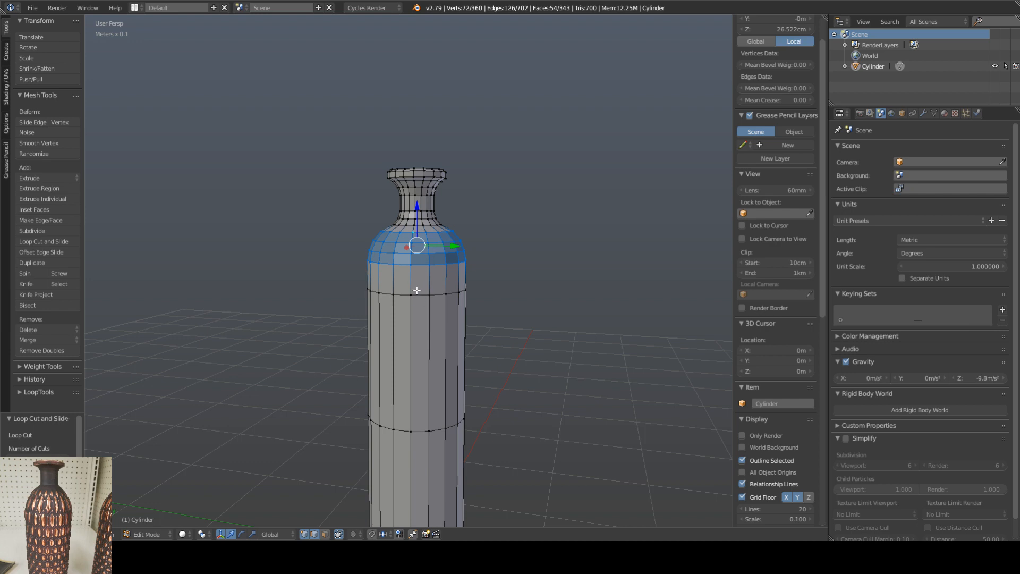
key("s")
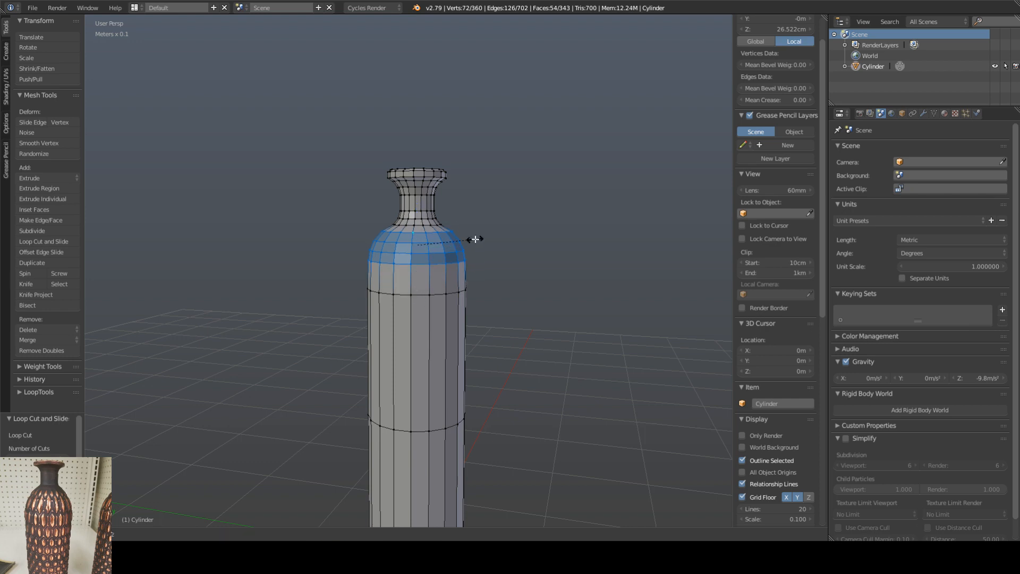
key("z")
left_click(459, 181)
key("g")
key("z")
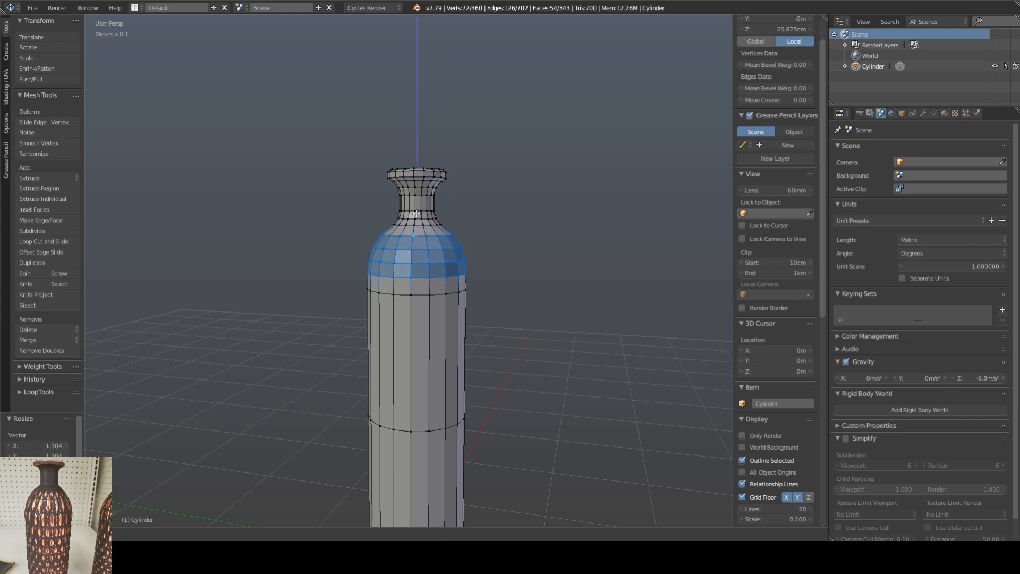
left_click(417, 214)
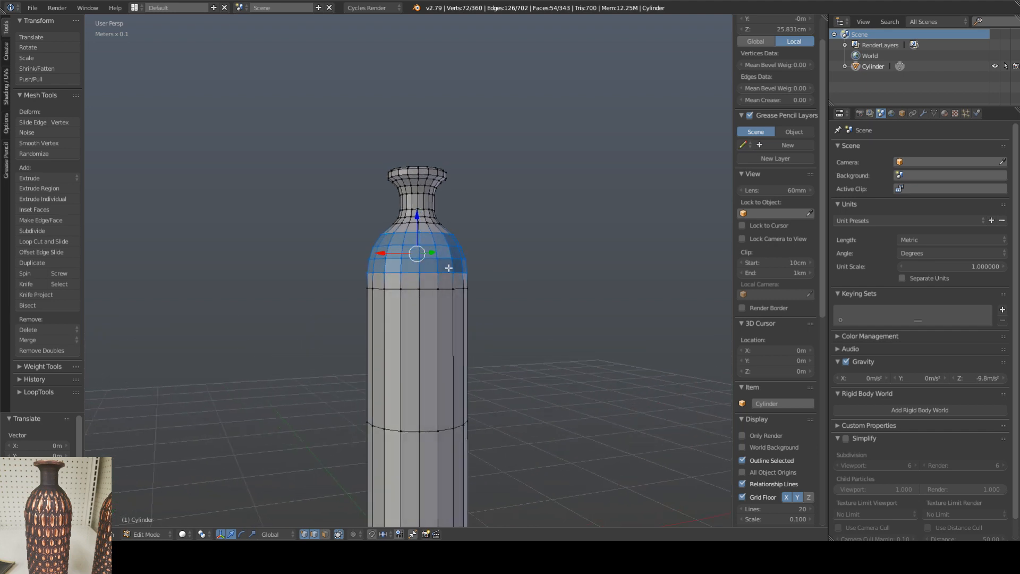
Step: Lower the upper body edge loop just below the shoulder to about Z 19.896 cm
left_click(420, 290, "alt")
left_click_drag(416, 254, 417, 291)
middle_click_drag(506, 268, 524, 286)
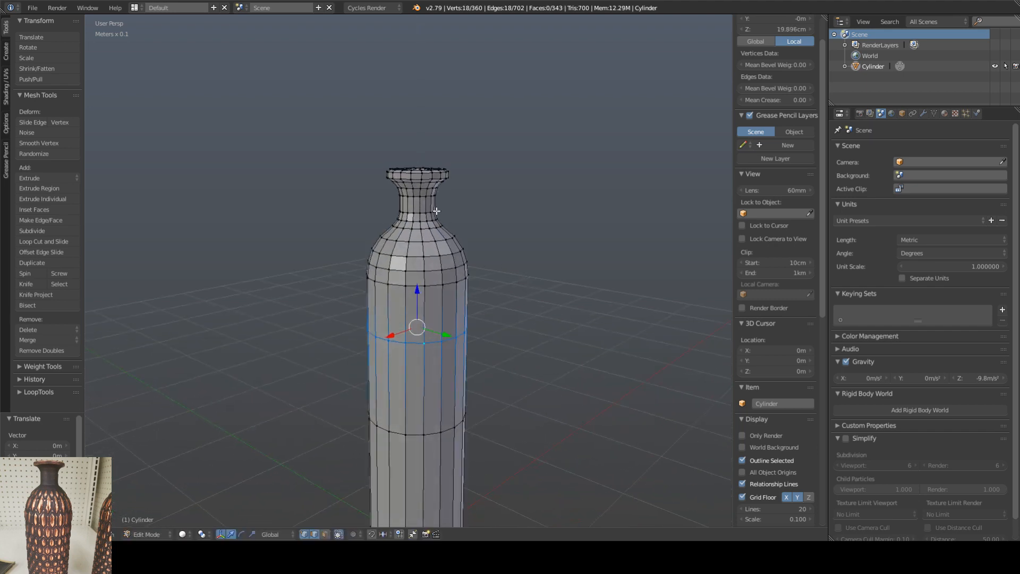
Step: Lower the edge loop at the base of the neck to about Z 28.442 cm
middle_click_drag(436, 211, 445, 237, "shift")
scroll(419, 200, "up", 4)
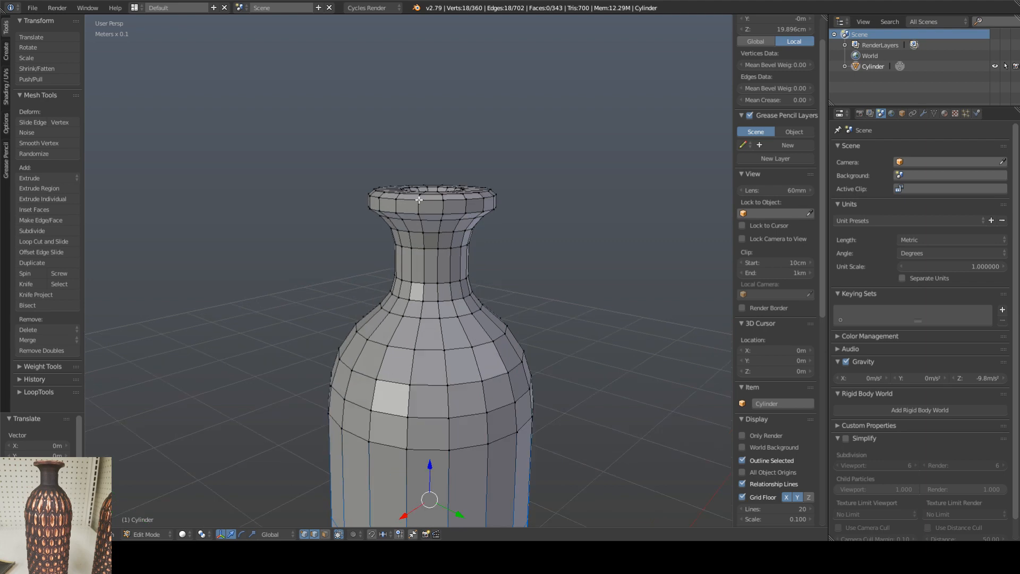
middle_click_drag(429, 301, 430, 290)
right_click(430, 289)
right_click(432, 287, "alt")
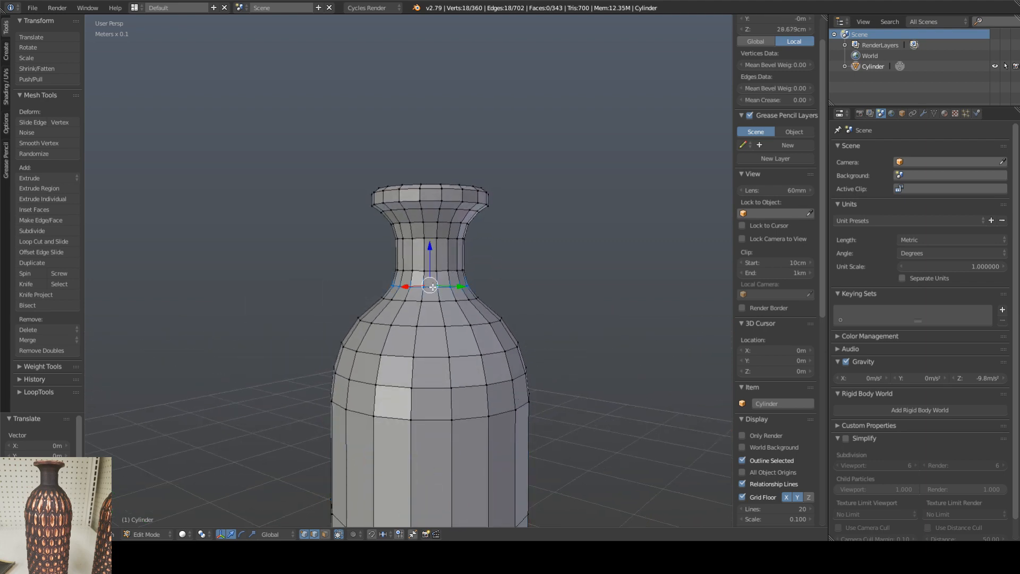
left_click_drag(430, 254, 429, 260)
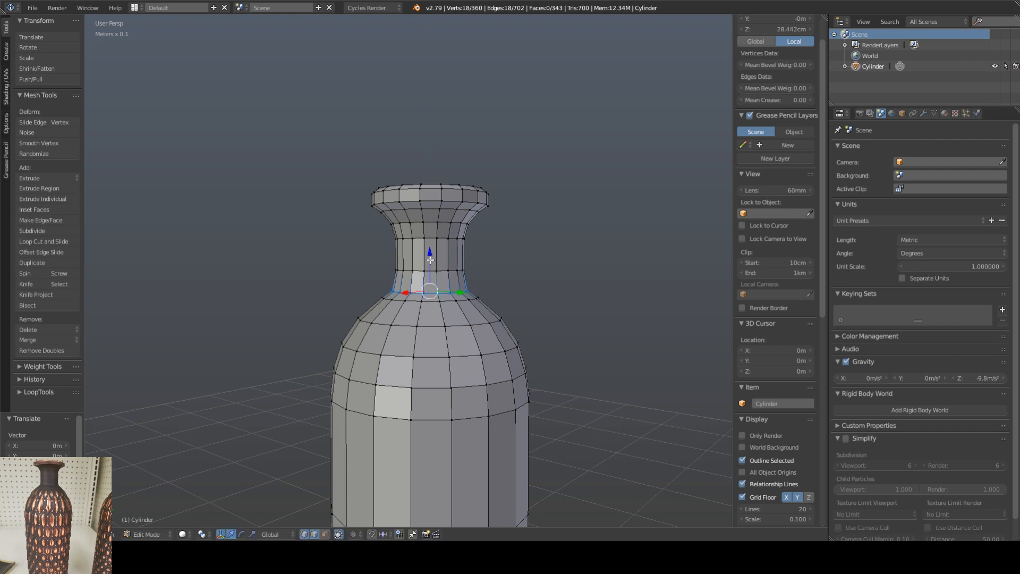
Step: Raise the lower neck edge loop to about Z 29.599 cm and scale it horizontally, excluding Z, to about 1.012
right_click(419, 272, "alt")
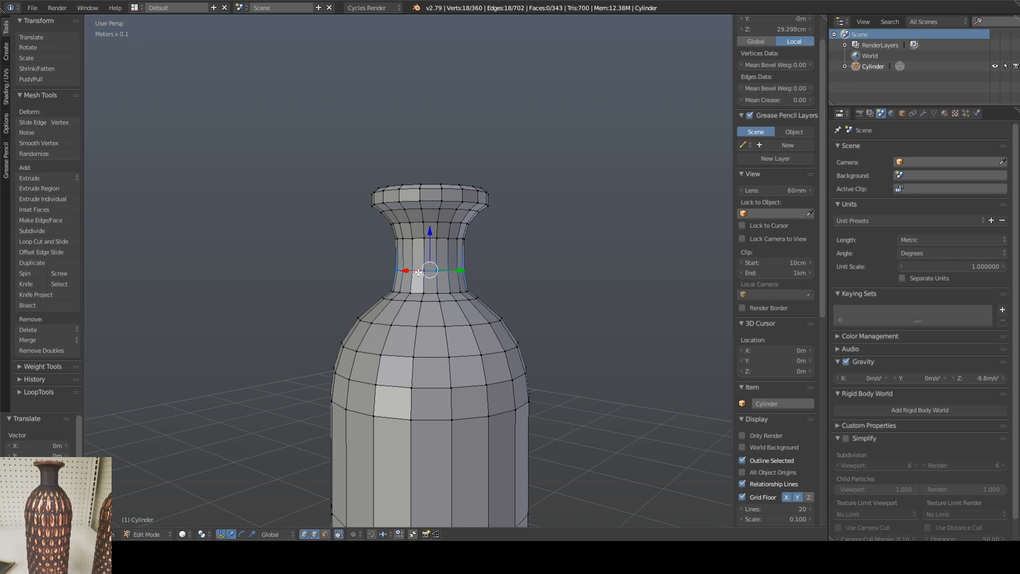
left_click_drag(430, 250, 429, 241)
key("s")
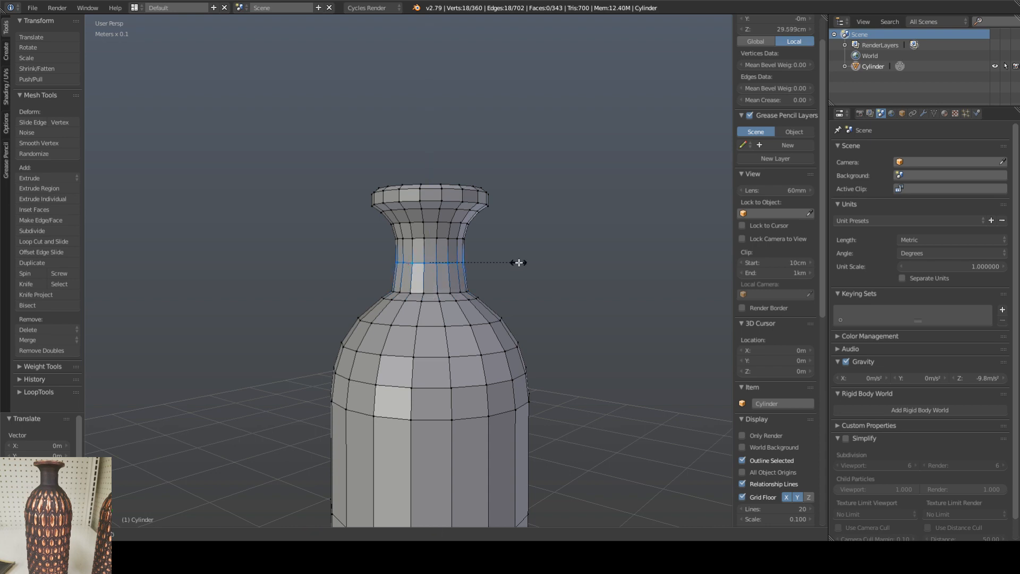
key("shift+z")
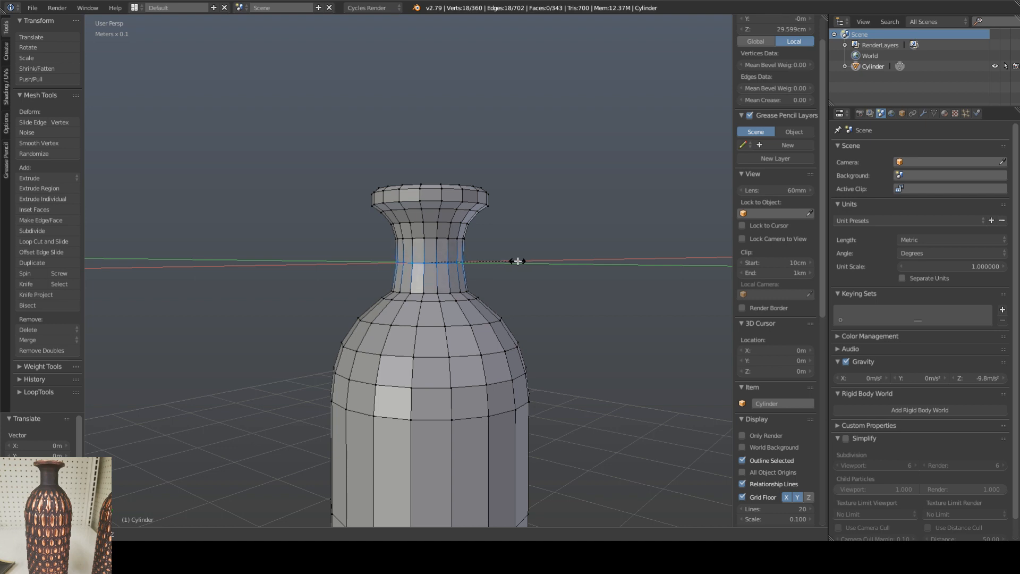
left_click(520, 261)
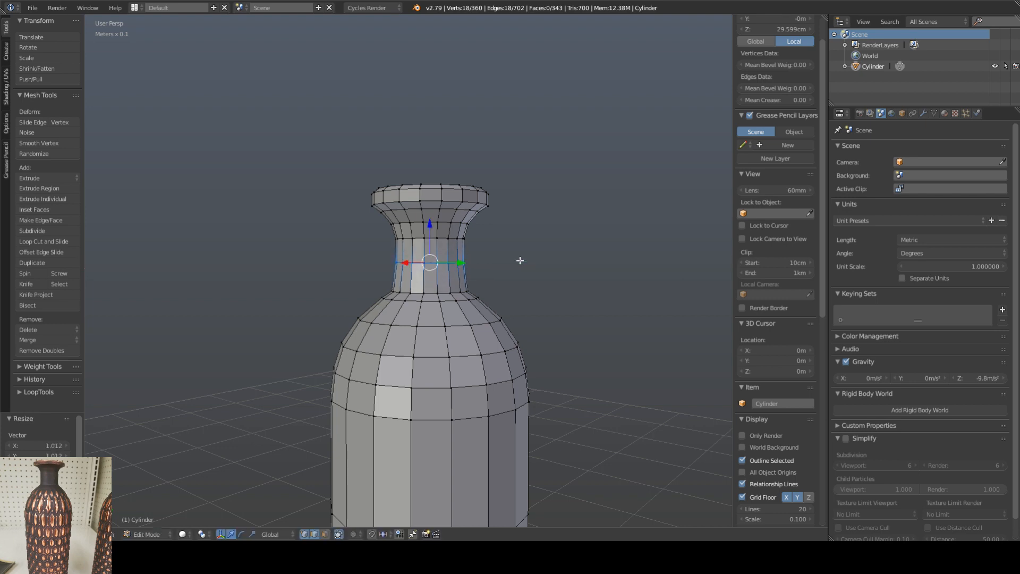
middle_click_drag(521, 260, 524, 290)
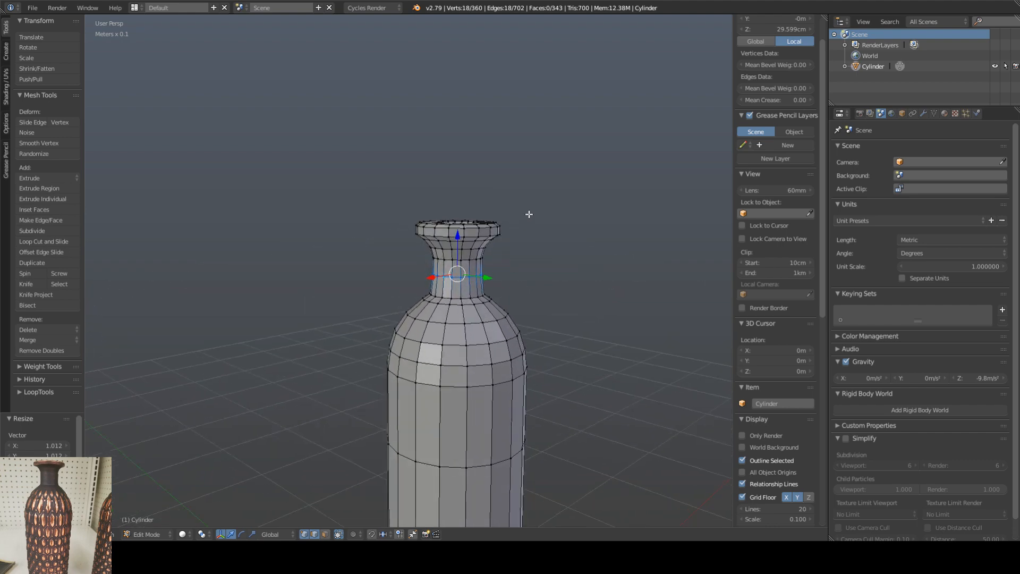
middle_click_drag(507, 244, 455, 239)
scroll(456, 239, "up", 1)
right_click(464, 245, "alt")
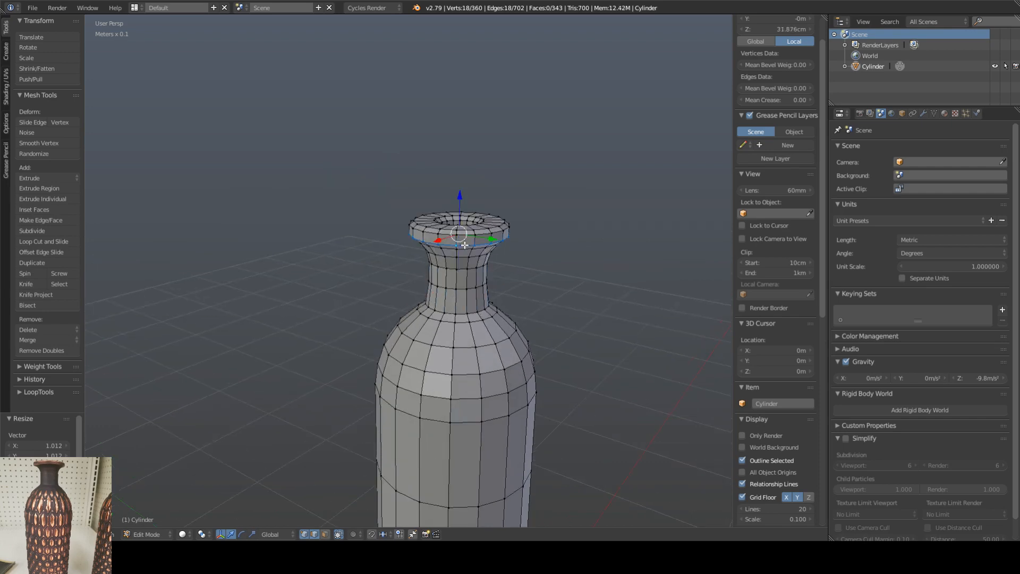
key("l")
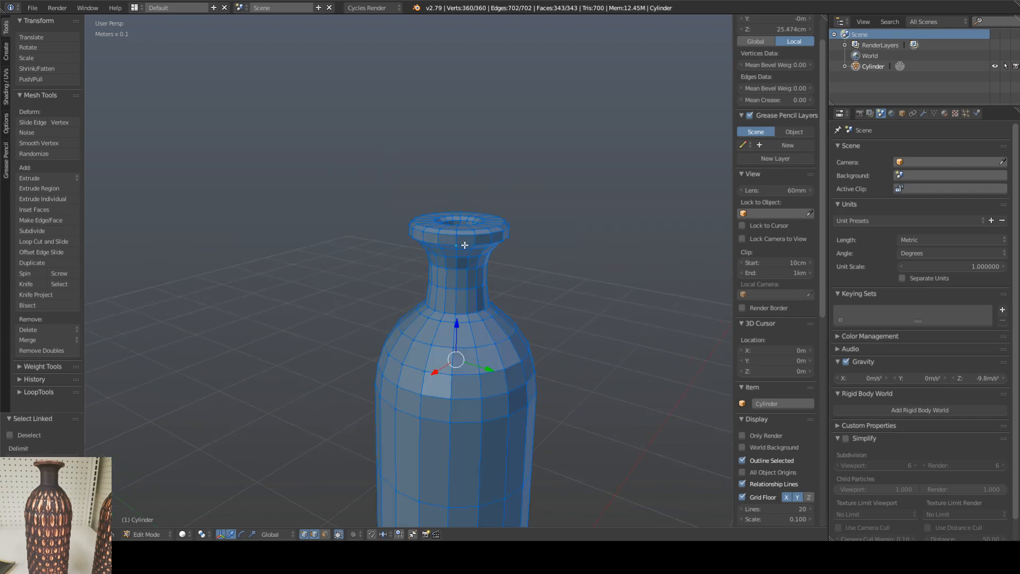
key("ctrl+z")
key("ctrl+Up")
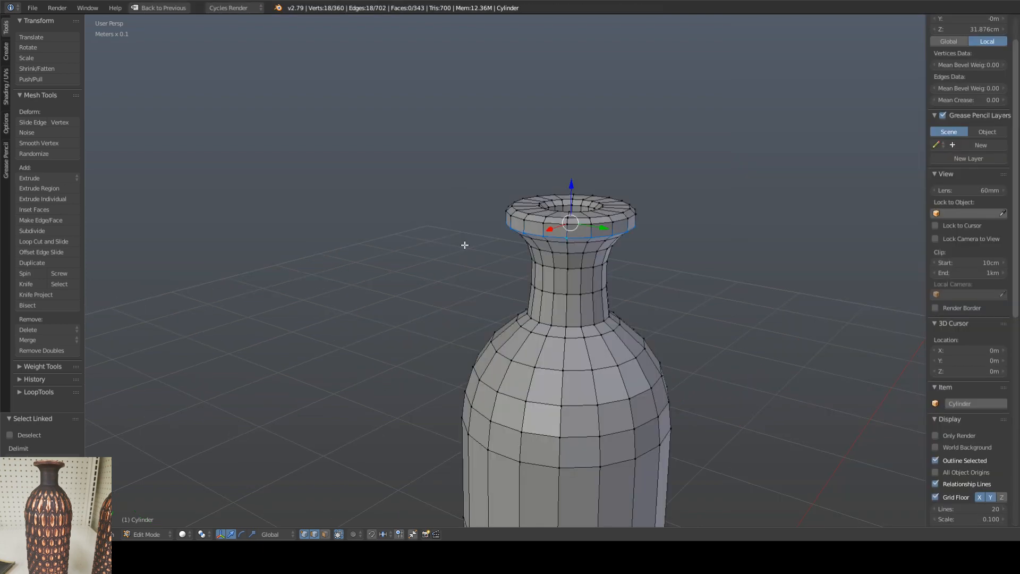
key("ctrl+Up")
middle_click_drag(484, 252, 508, 255)
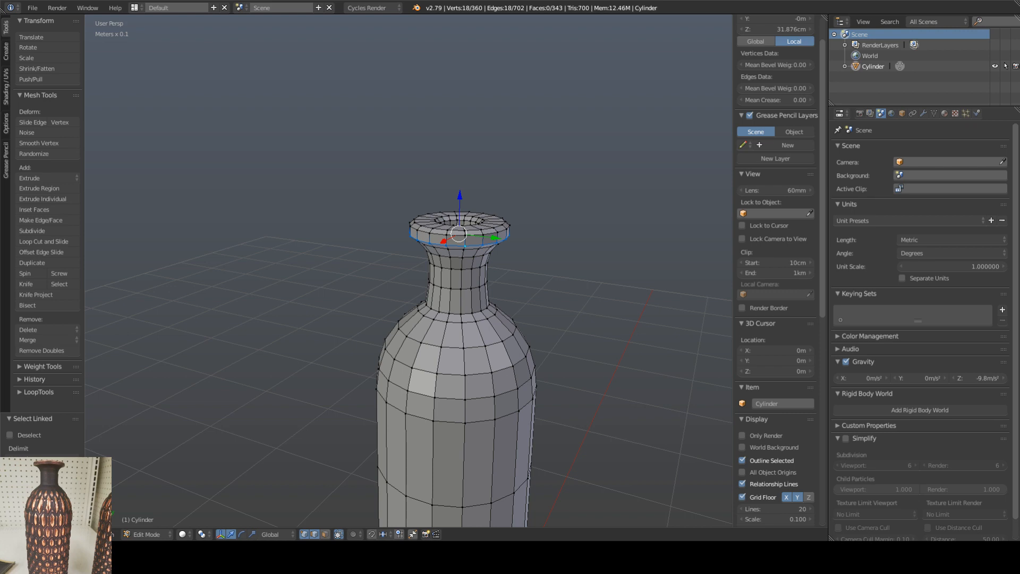
middle_click_drag(579, 273, 566, 238, "shift")
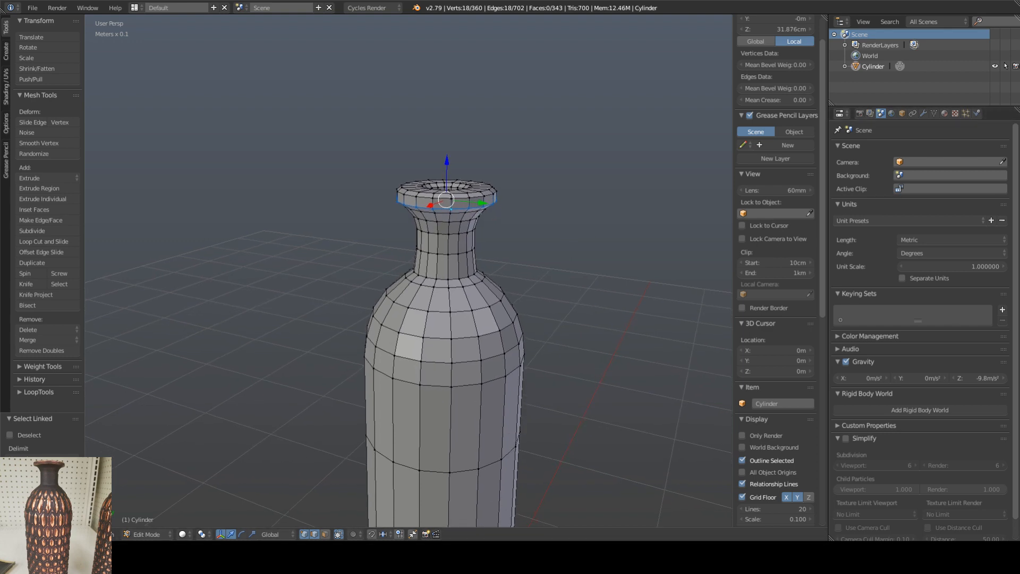
Step: Inset the vase's flat bottom face by roughly a third of its radius using face selection, and return to vertex and edge selection
middle_click_drag(462, 356, 430, 218, "shift")
scroll(489, 270, "down", 5)
middle_click_drag(425, 343, 433, 286, "shift")
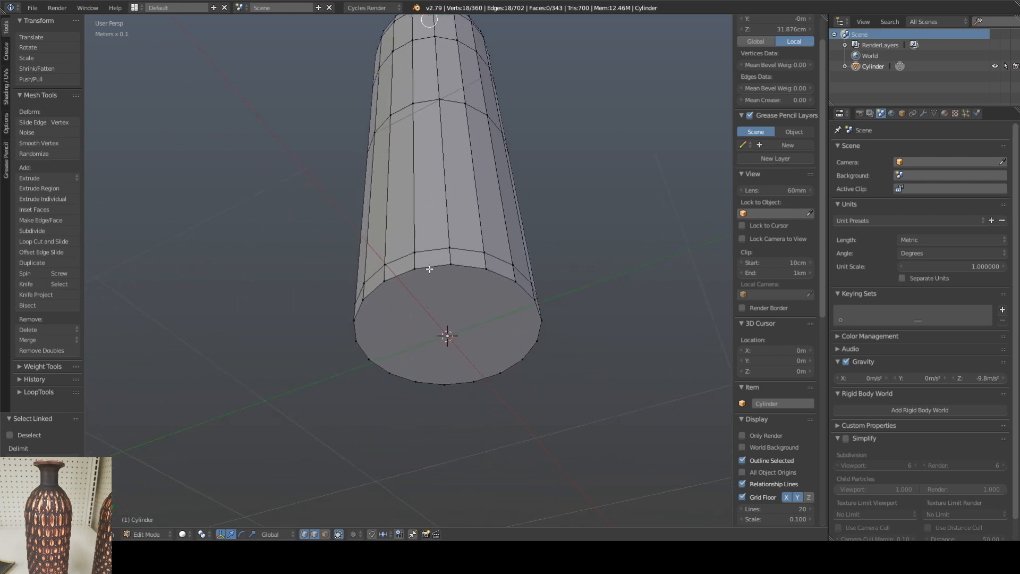
right_click(430, 269)
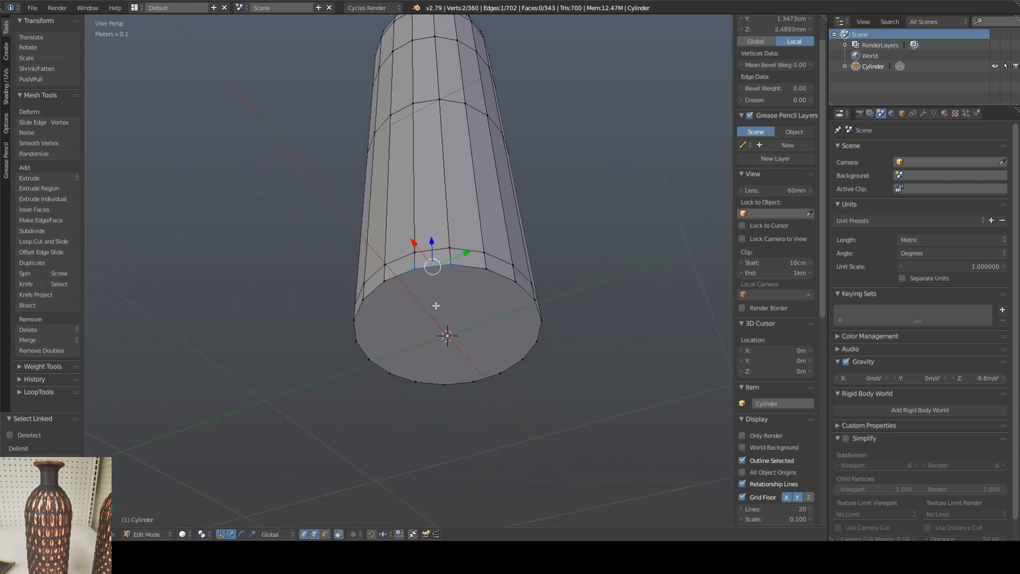
left_click(325, 534)
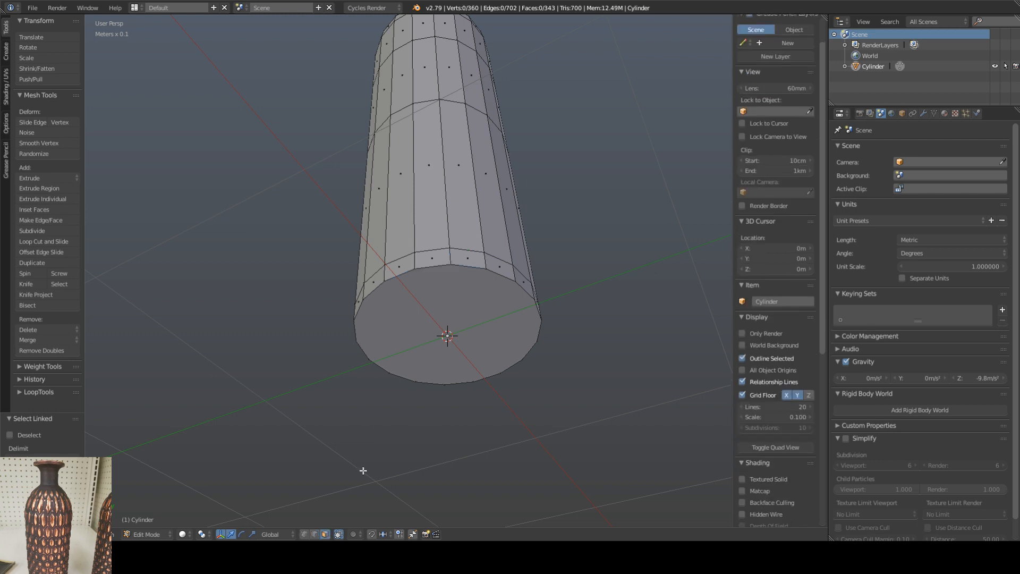
right_click(432, 312)
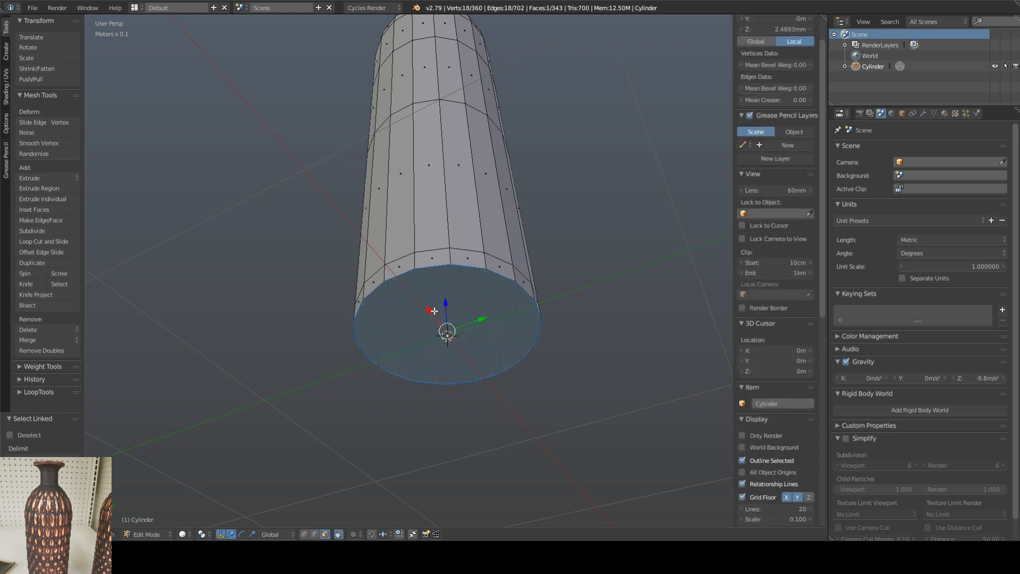
key("w")
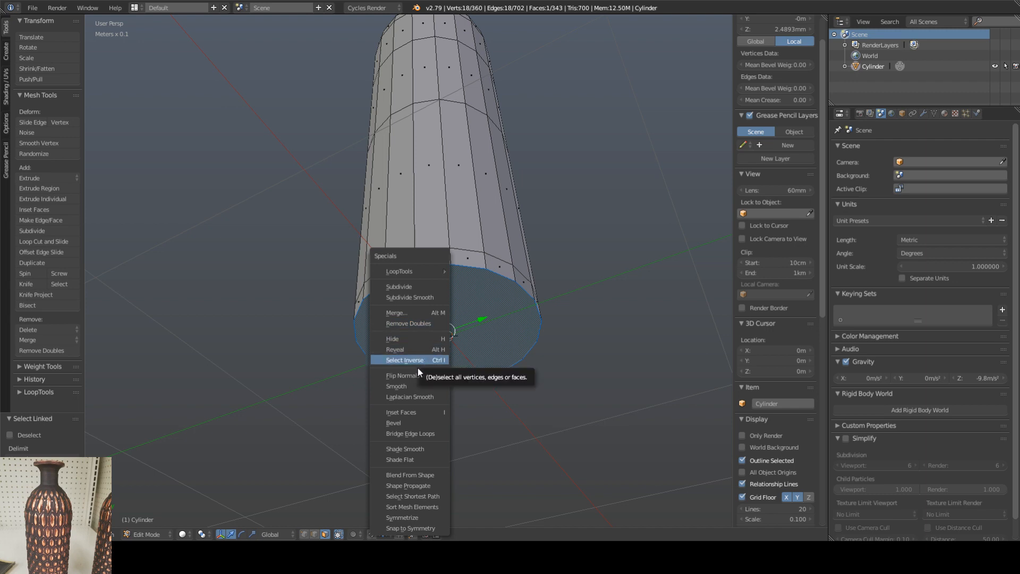
left_click(407, 414)
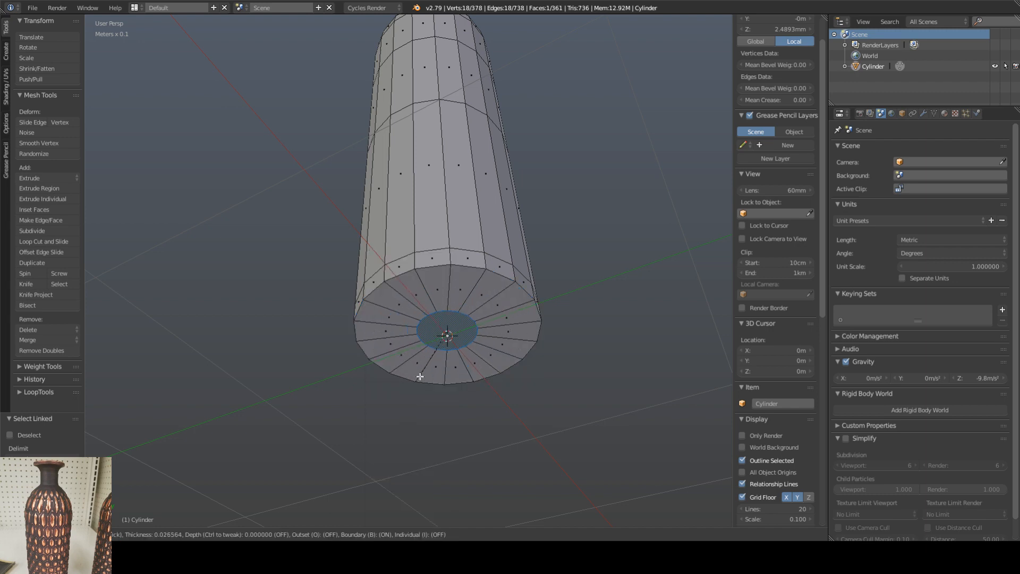
left_click(374, 377)
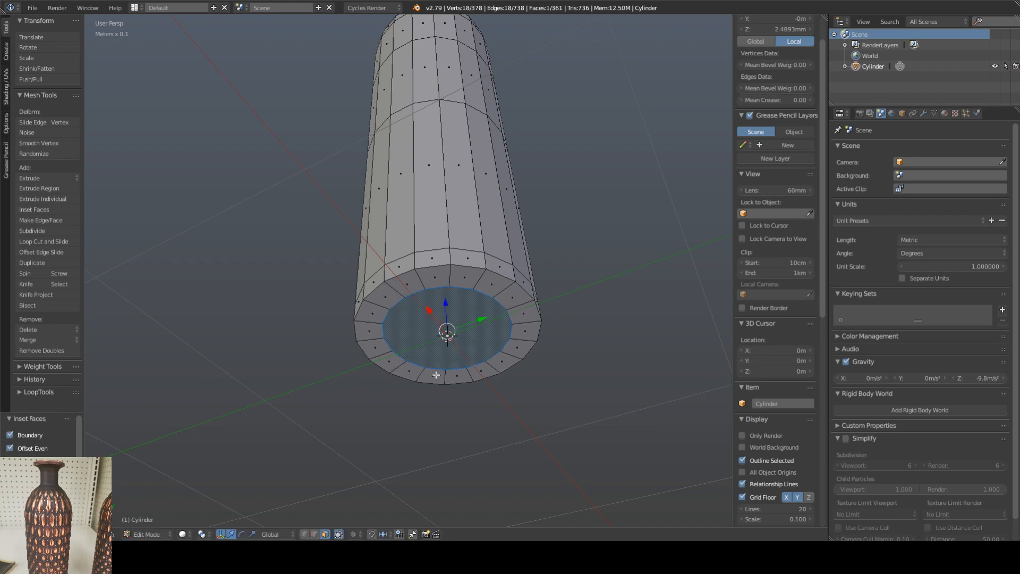
middle_click_drag(537, 240, 539, 261)
scroll(539, 262, "down", 5)
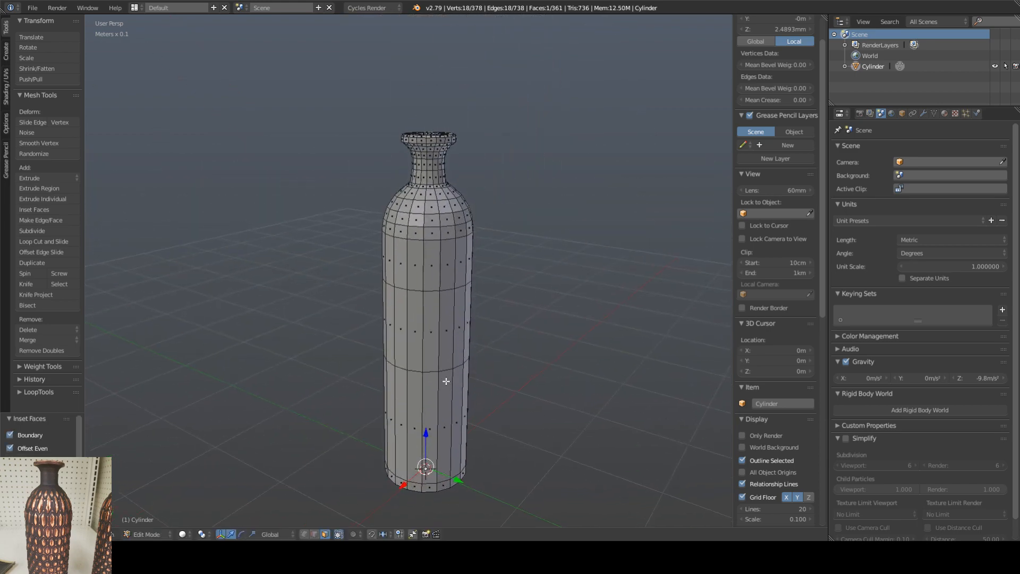
key("1")
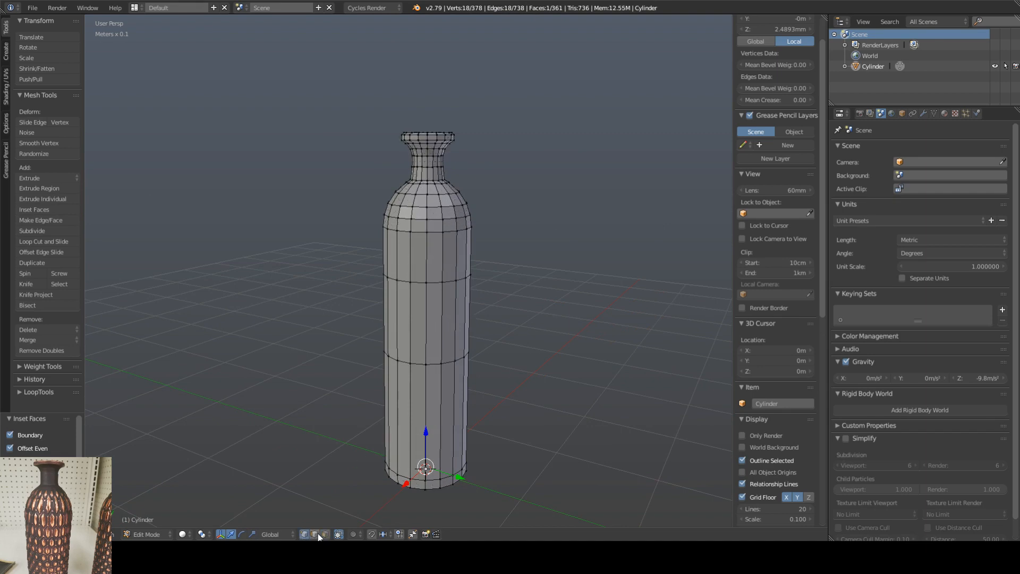
middle_click_drag(523, 250, 519, 257)
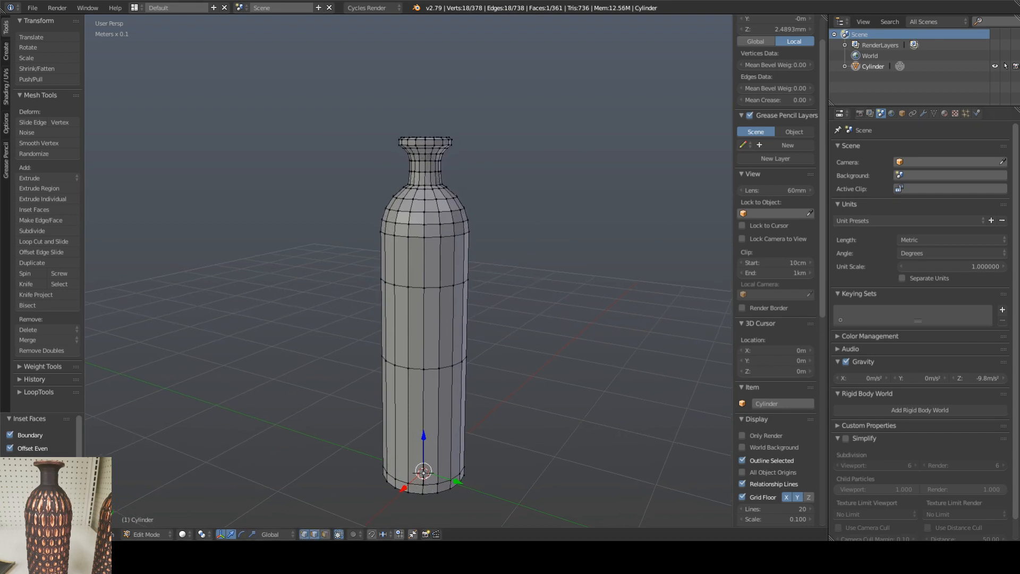
middle_click_drag(535, 193, 532, 177, "shift")
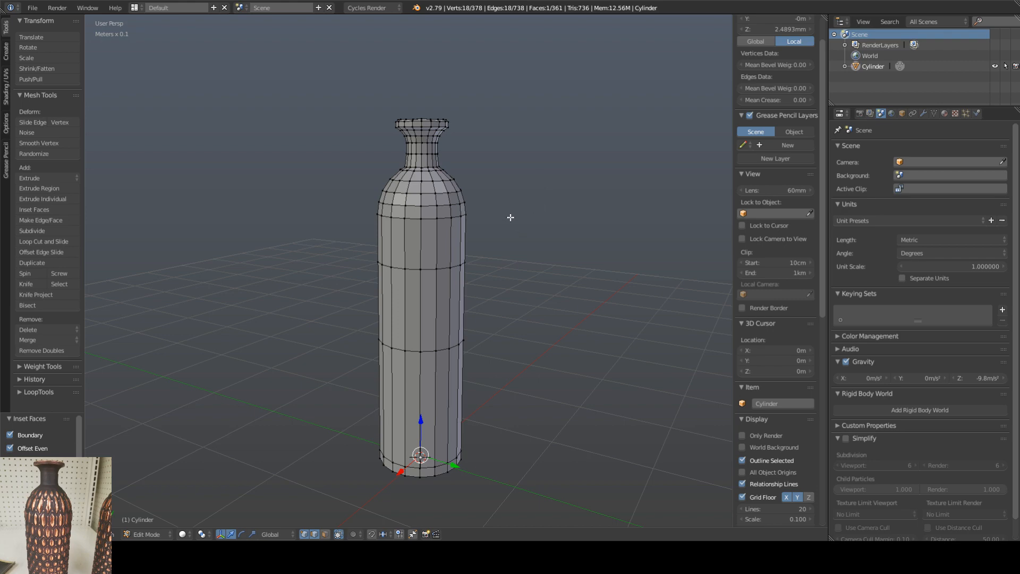
middle_click_drag(488, 219, 459, 232)
scroll(427, 179, "up", 5)
scroll(427, 180, "down", 5)
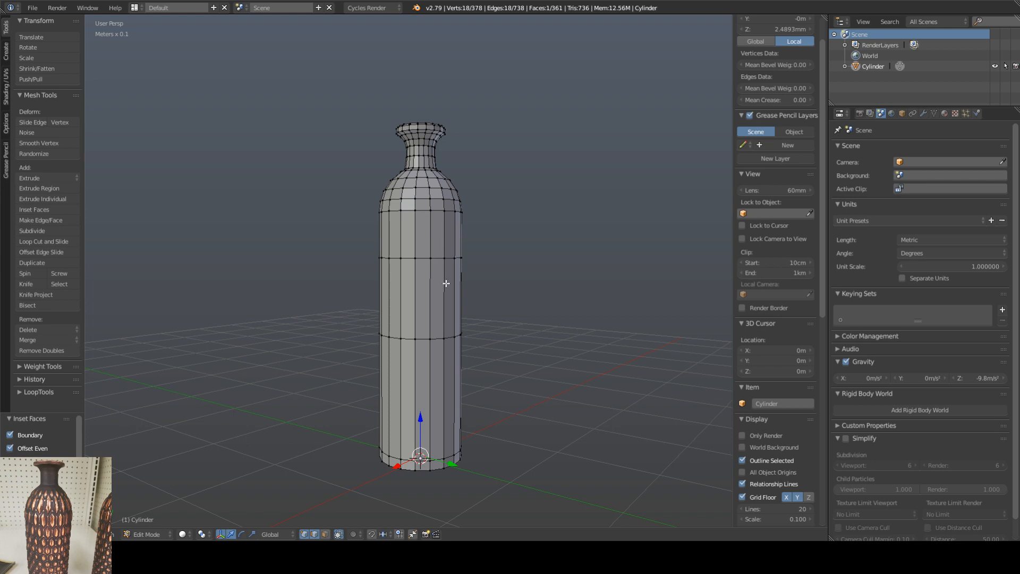
Step: Split the inset bottom face in two by connecting opposite vertices along the Y axis with an edge through the centre
middle_click_drag(435, 436, 424, 365)
scroll(440, 362, "up", 5)
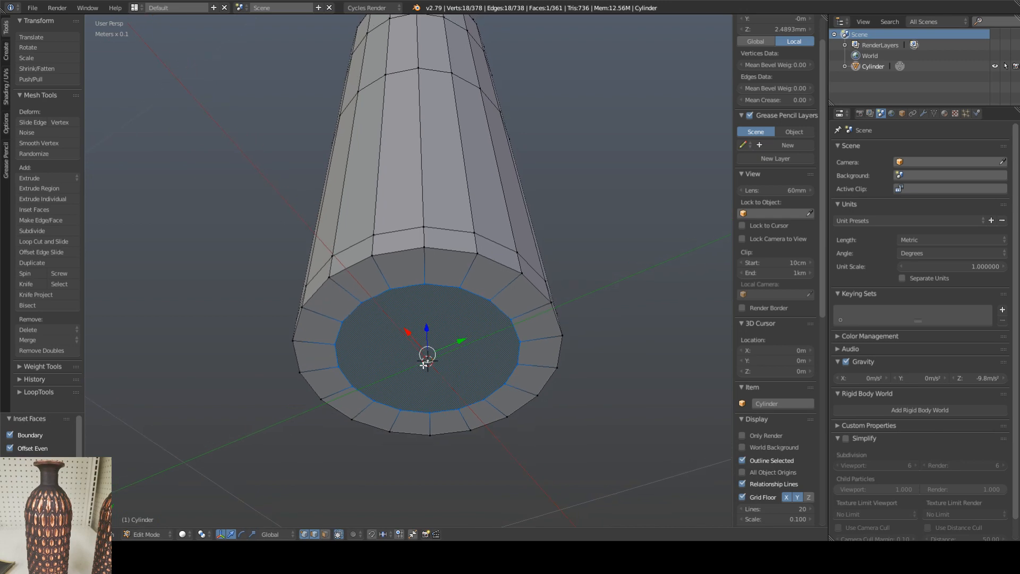
right_click(427, 282)
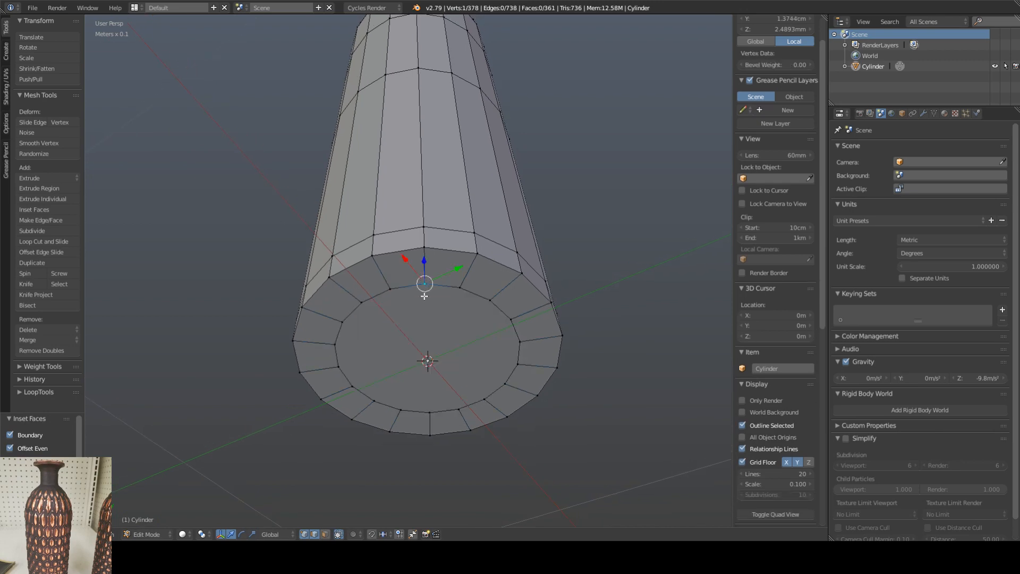
right_click(431, 412, "shift")
middle_click_drag(475, 358, 420, 404)
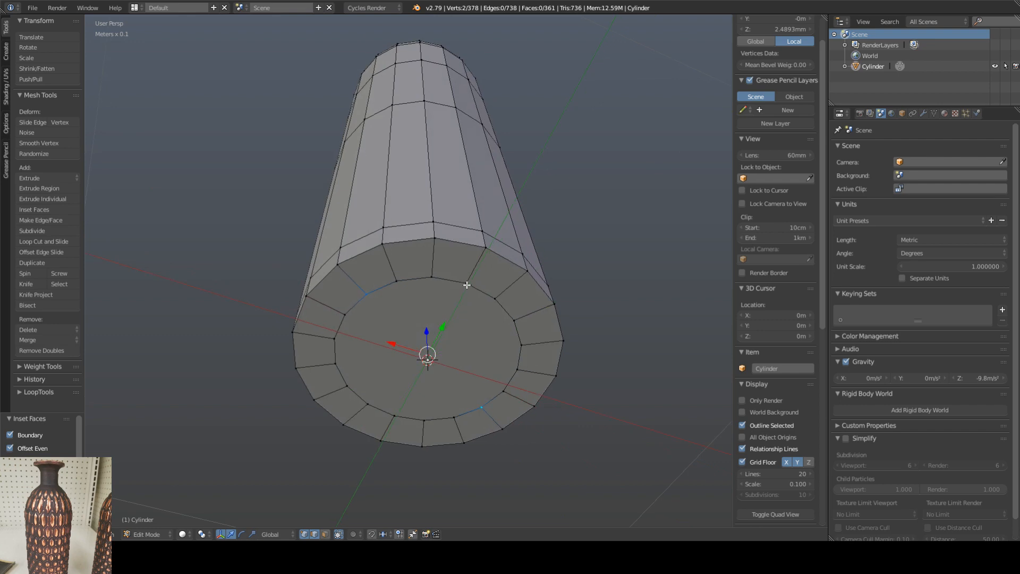
key("j")
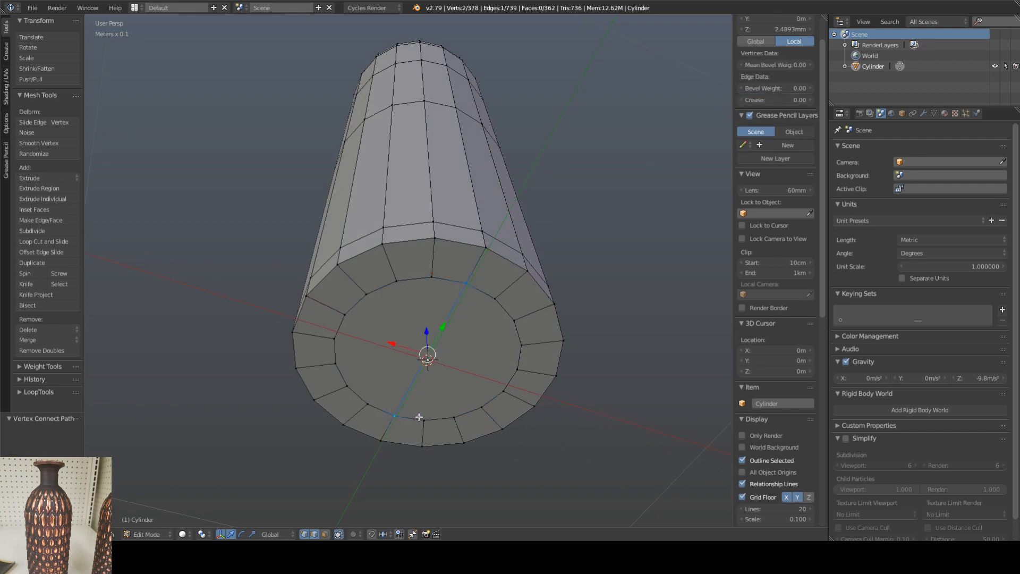
middle_click_drag(349, 319, 421, 330)
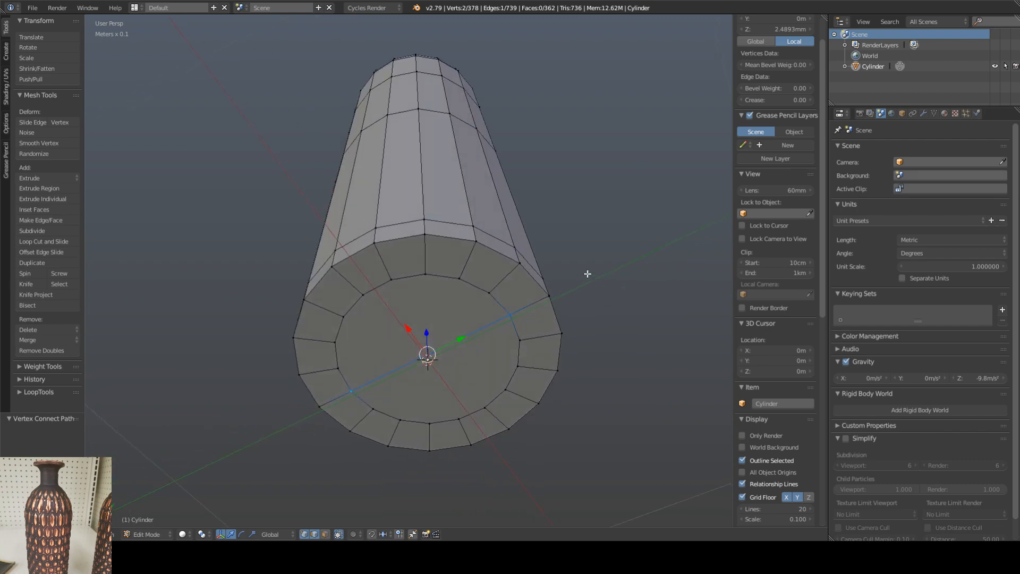
middle_click_drag(574, 273, 564, 292)
middle_click_drag(560, 267, 513, 372, "shift")
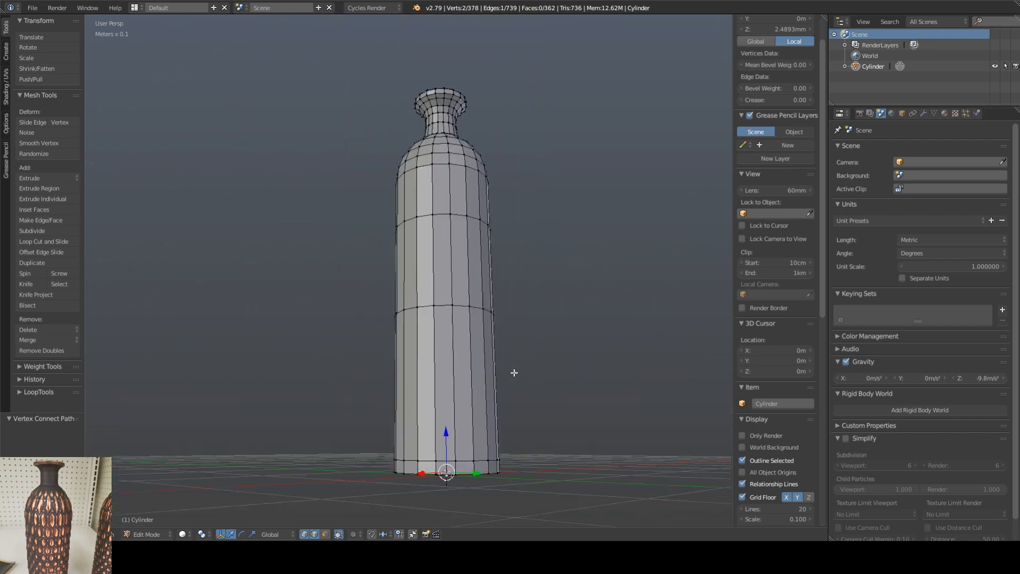
middle_click_drag(499, 289, 476, 333)
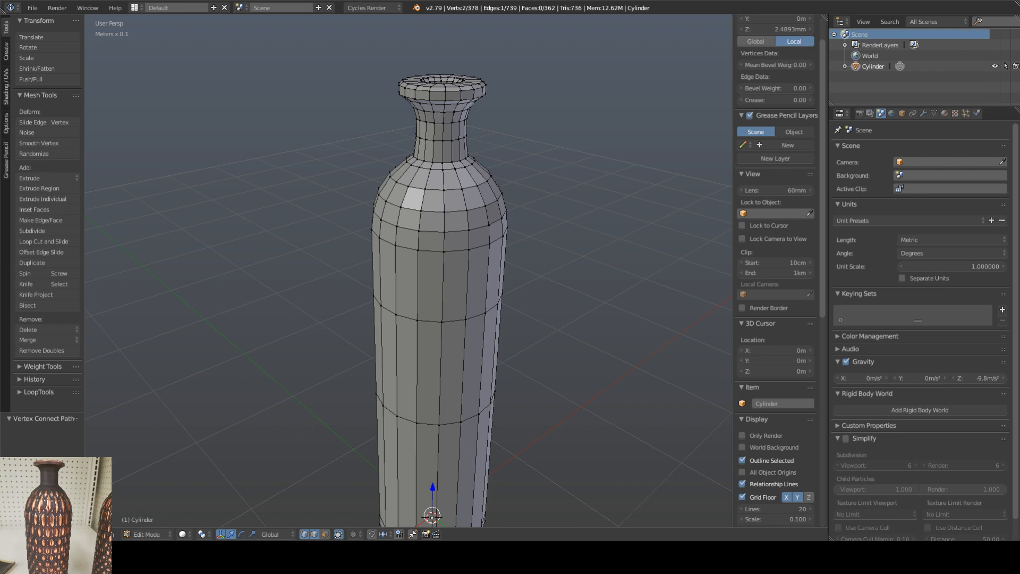
middle_click_drag(513, 266, 503, 248, "shift")
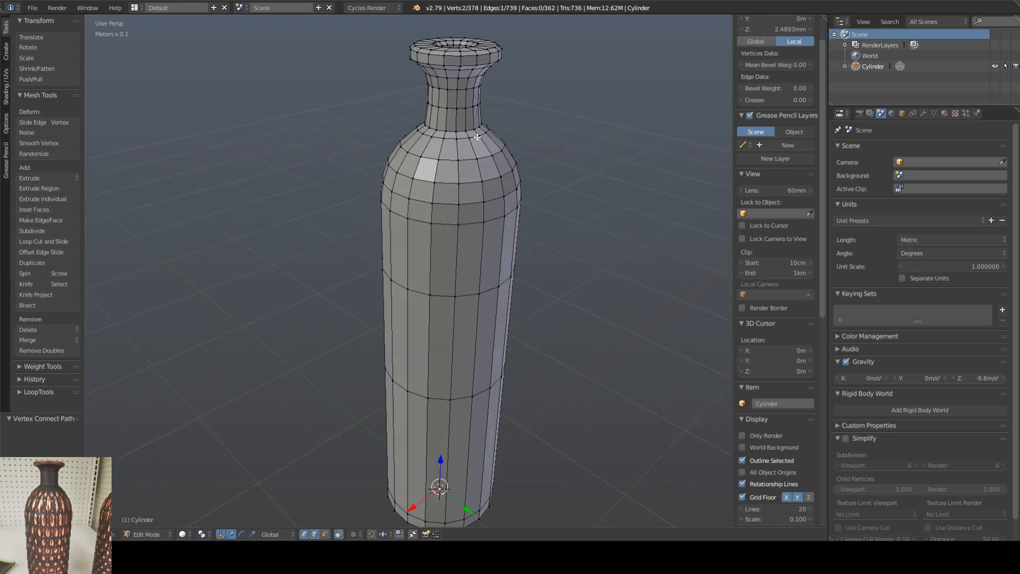
middle_click_drag(480, 148, 467, 188)
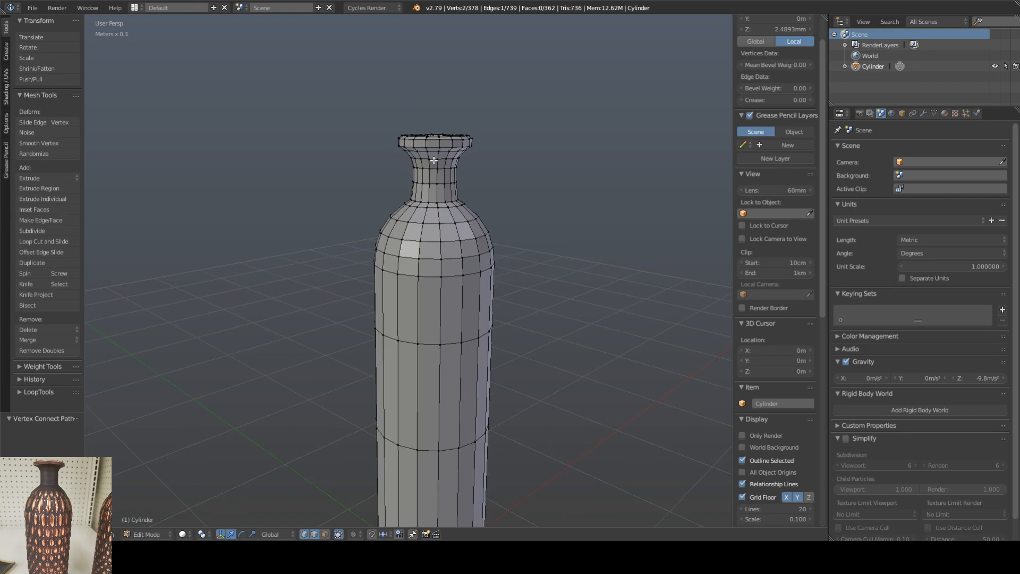
Step: Try to select the vase's neck and rim by growing the selection from the upper neck edge loop
right_click(435, 159, "alt")
scroll(437, 164, "up", 2)
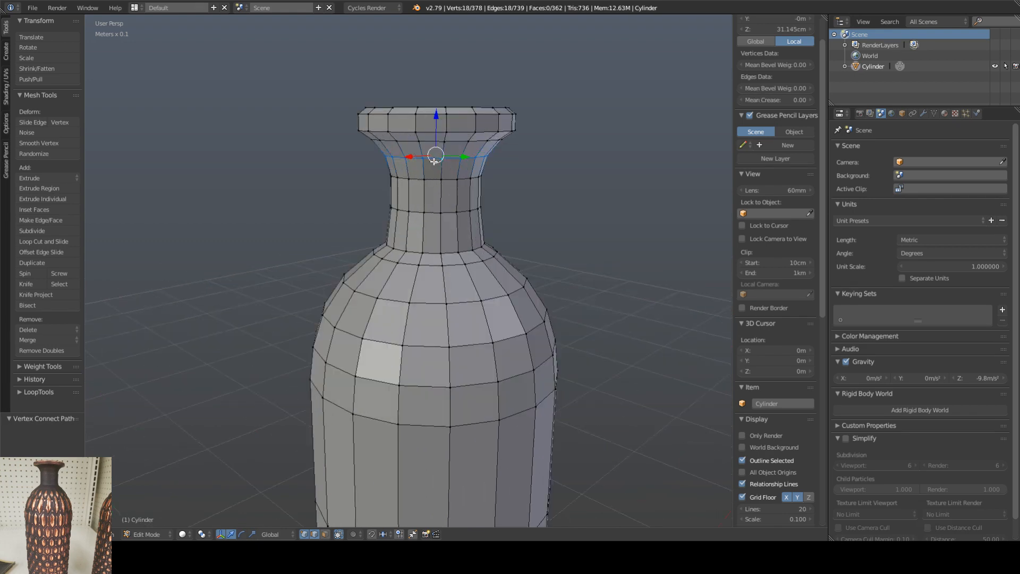
key("shift+Right")
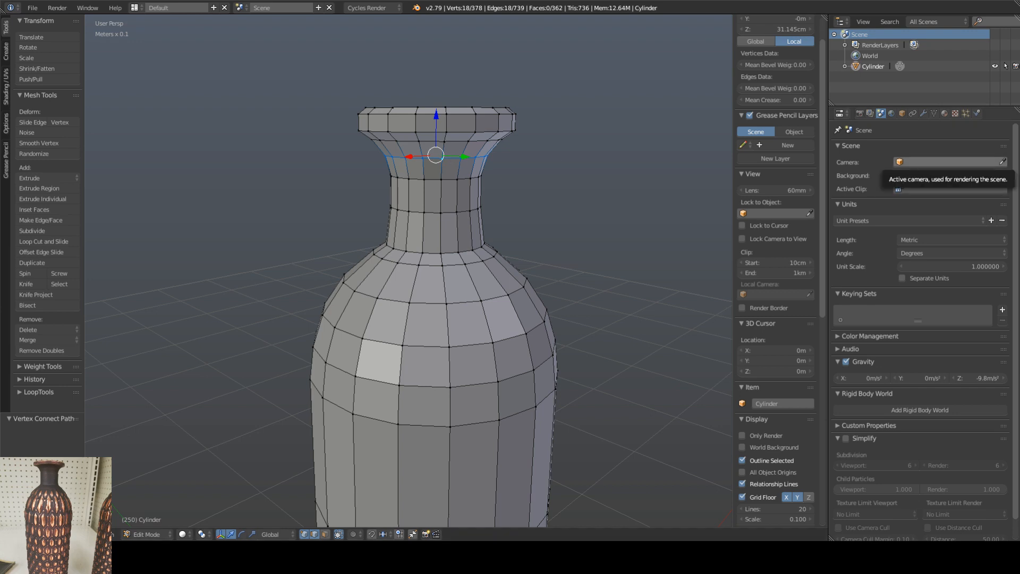
middle_click_drag(537, 262, 494, 282)
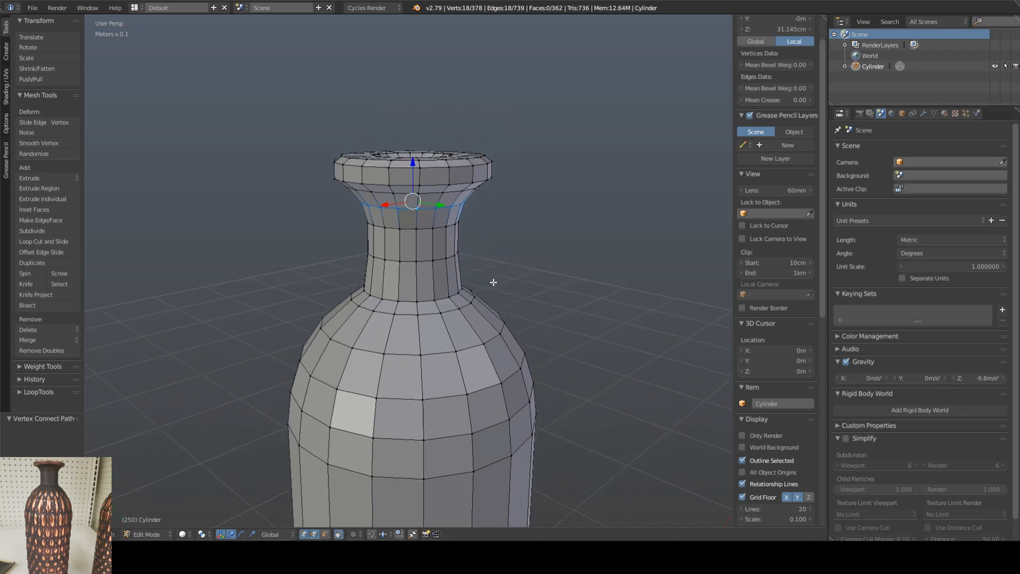
key("ctrl+KP_Add")
key("ctrl+KP_Add")
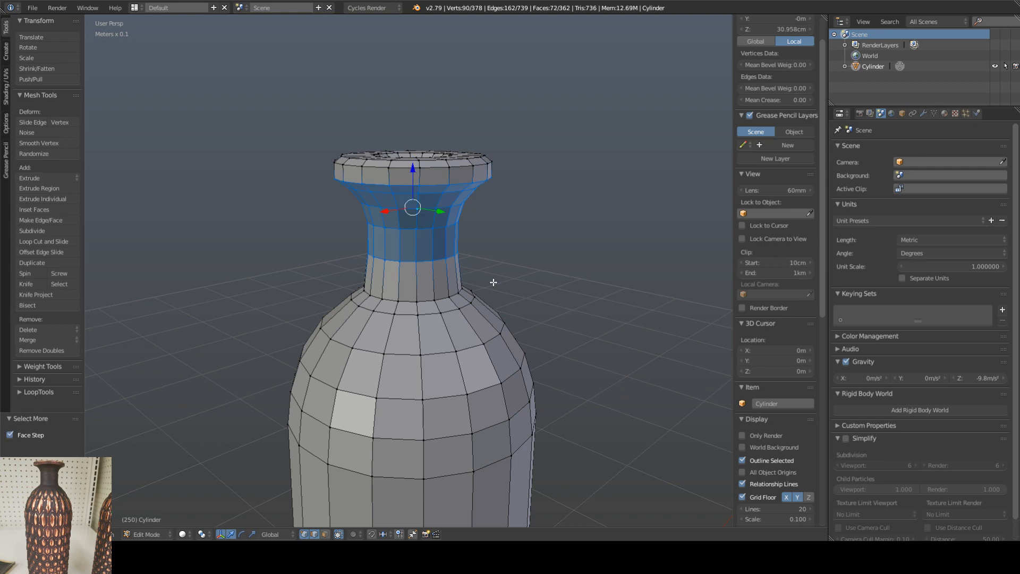
key("ctrl+KP_Add")
key("ctrl+KP_Add")
key("ctrl+KP_Add")
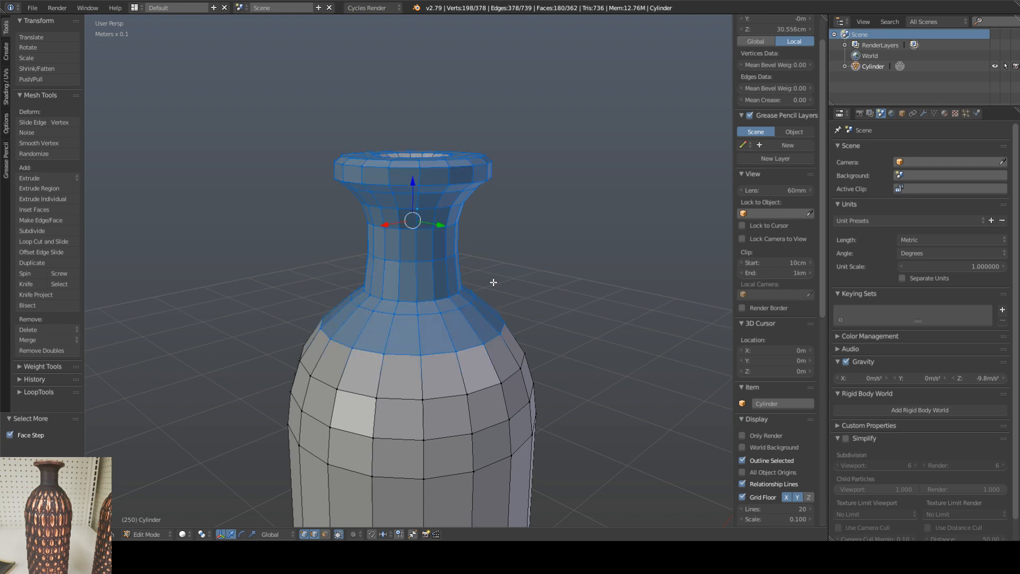
Step: Try to select the neck and rim by growing the selection from the two edge loops around the rim's outer side
middle_click_drag(487, 219, 450, 235)
left_click(408, 212, "alt")
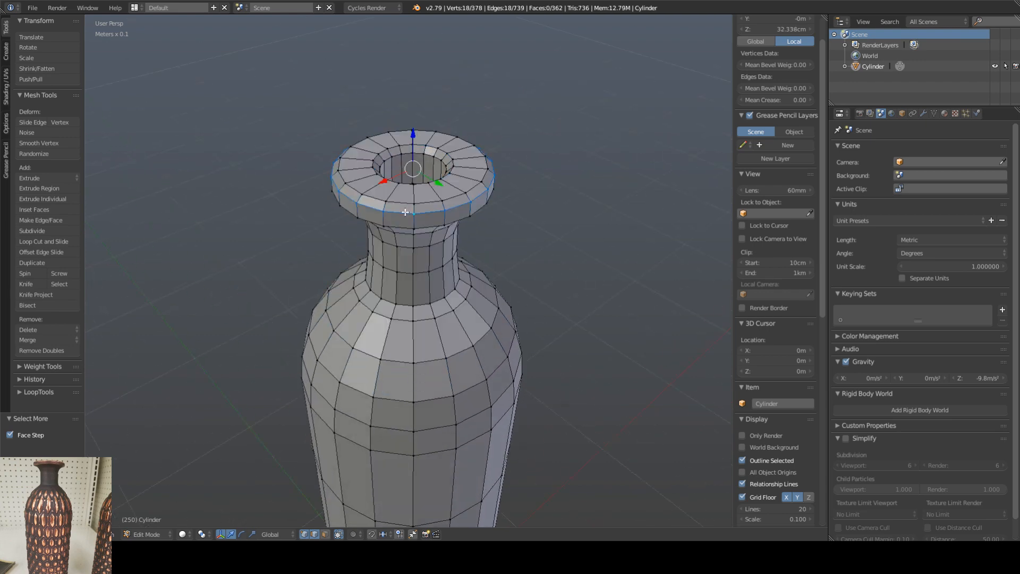
left_click(404, 225, "alt+shift")
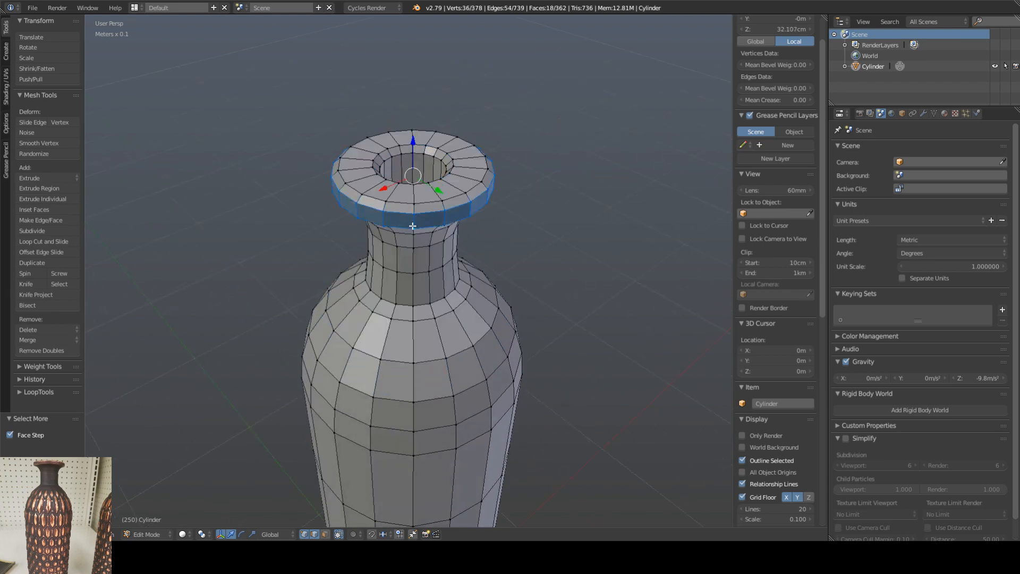
key("ctrl+KP_Add")
key("ctrl+KP_Add")
key("ctrl+KP_Add")
key("ctrl+KP_Add")
key("ctrl+KP_Add")
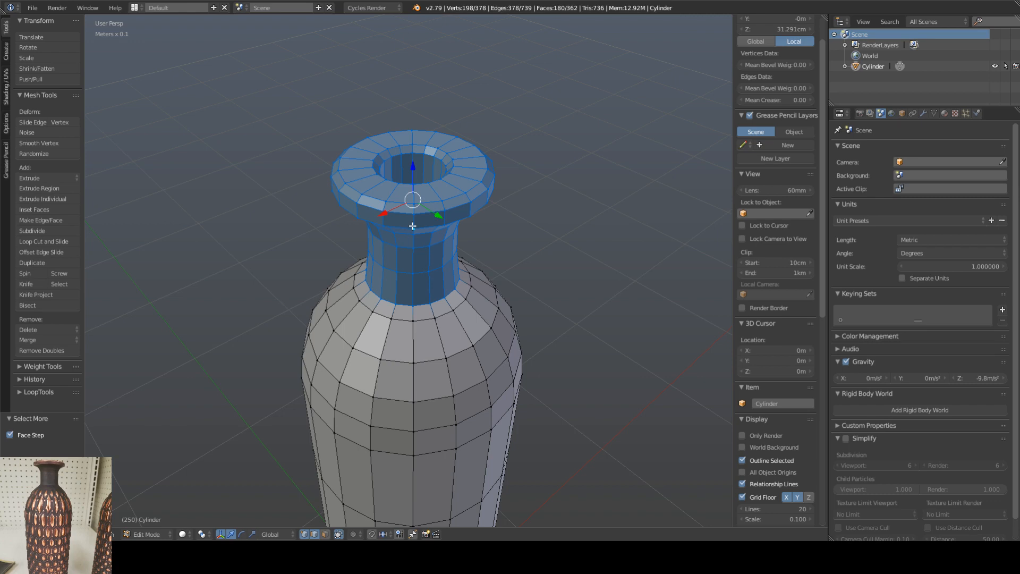
middle_click_drag(413, 226, 427, 192)
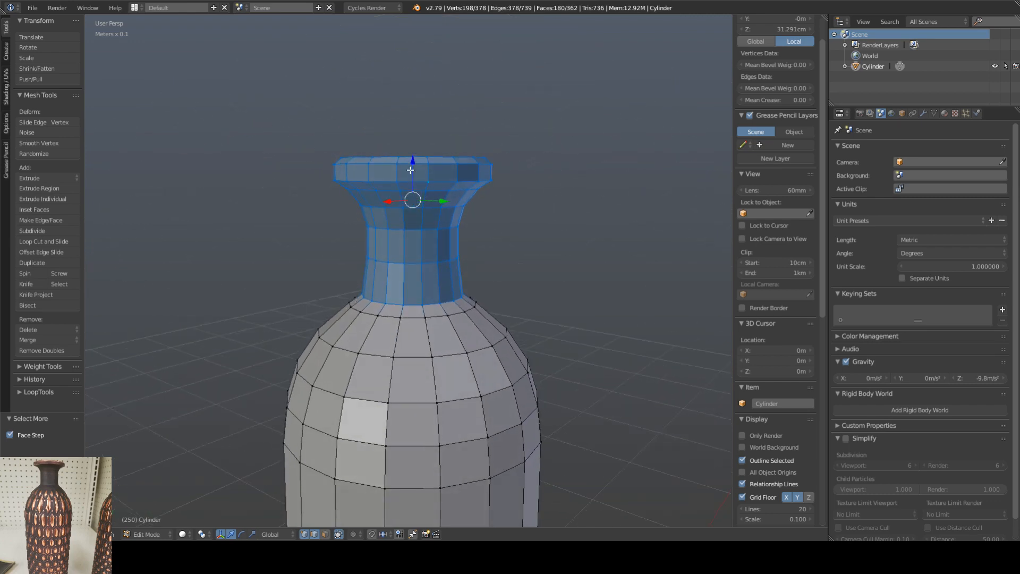
right_click(432, 239)
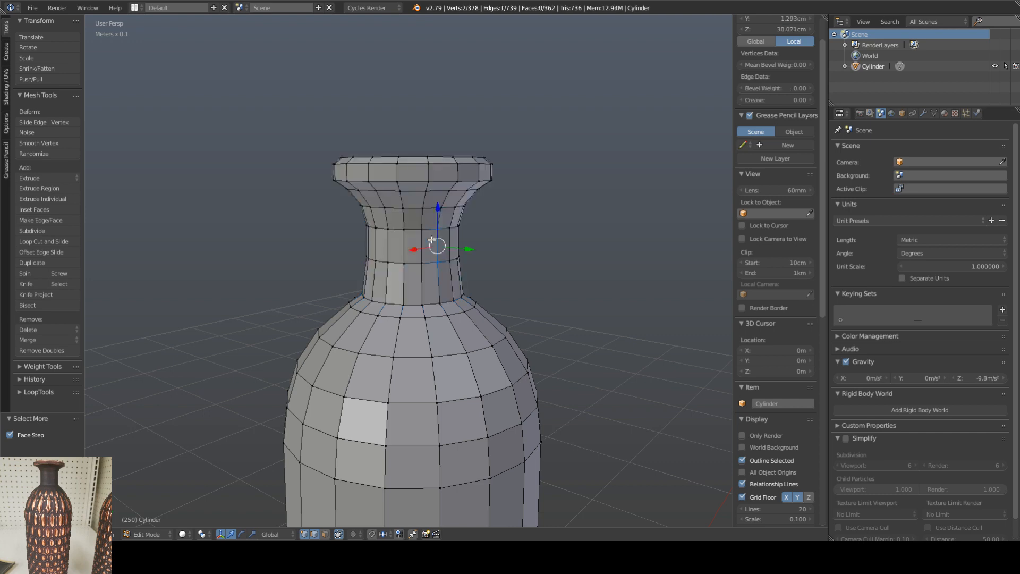
Step: Select everything from the rim down to the mid-neck edge loop, raise it to about median Z 32.11 cm, and clear the selection
right_click(414, 164, "alt")
key("ctrl+KP_Add")
key("ctrl+KP_Add")
key("ctrl+KP_Add")
key("ctrl+KP_Add")
key("ctrl+KP_Add")
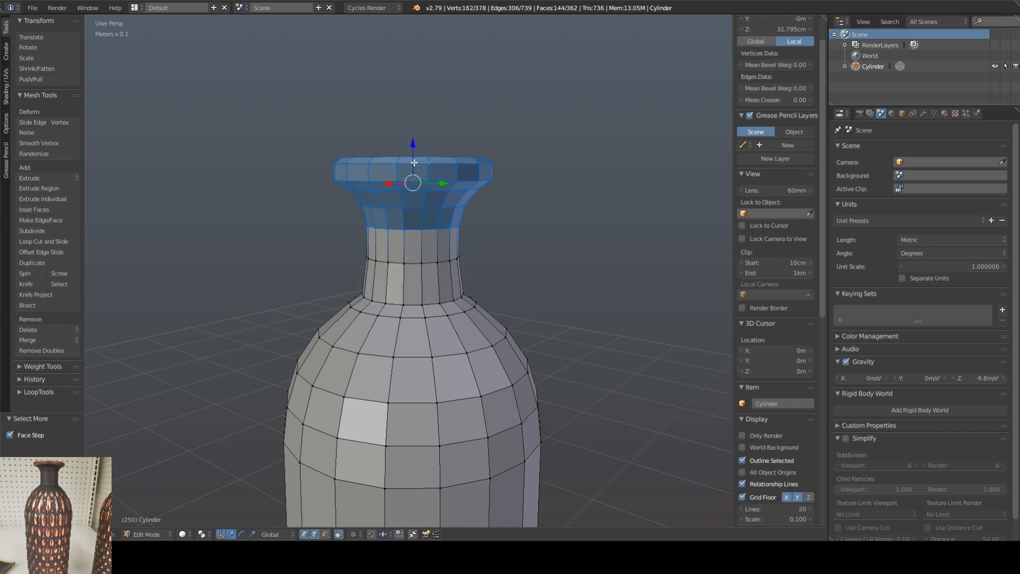
mouse_move(417, 162)
middle_mouse_down()
mouse_move(420, 234)
mouse_move(423, 175)
middle_mouse_up()
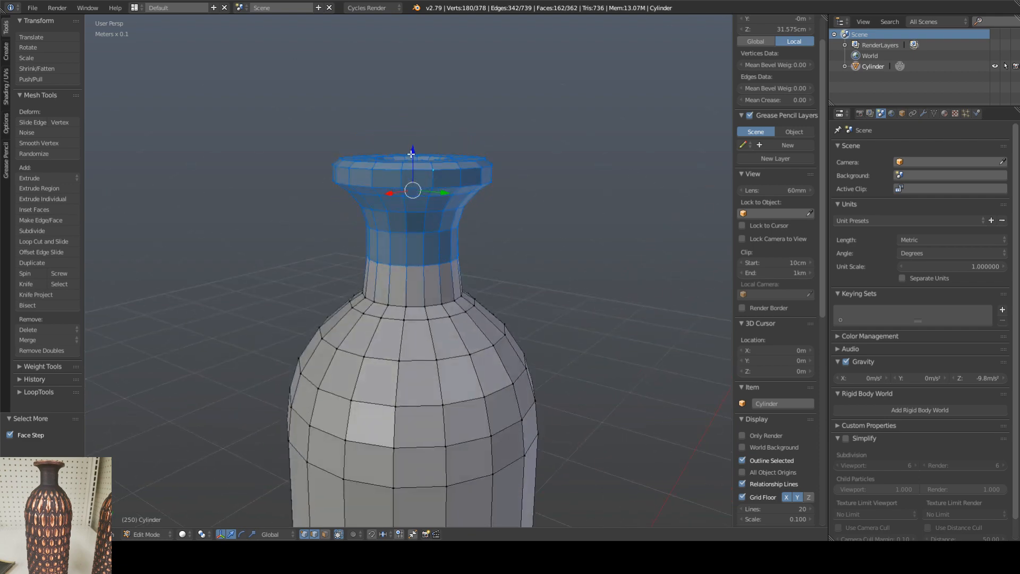
key("g")
key("z")
left_click(423, 210)
scroll(423, 211, "down", 4)
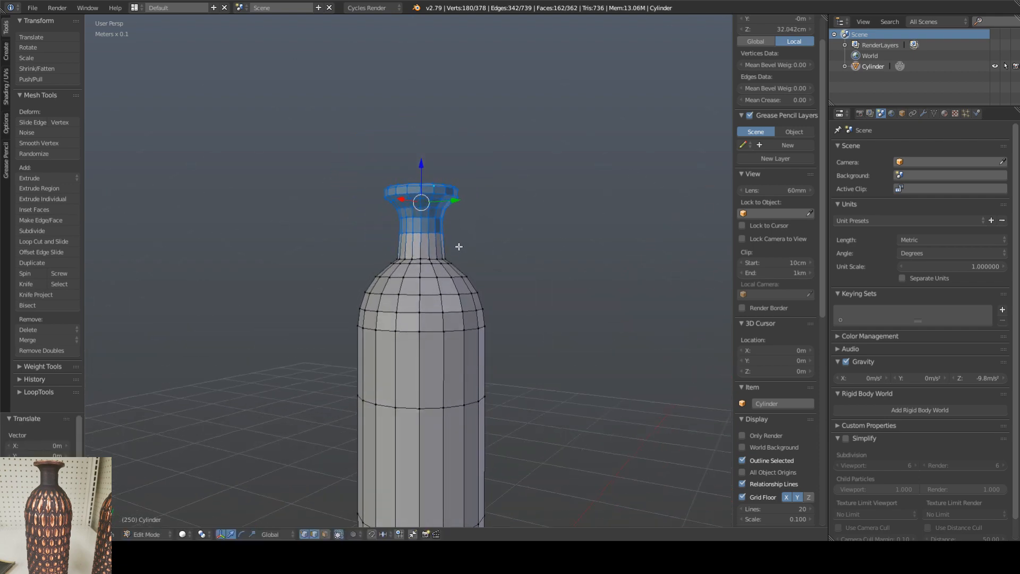
middle_click_drag(429, 190, 416, 199)
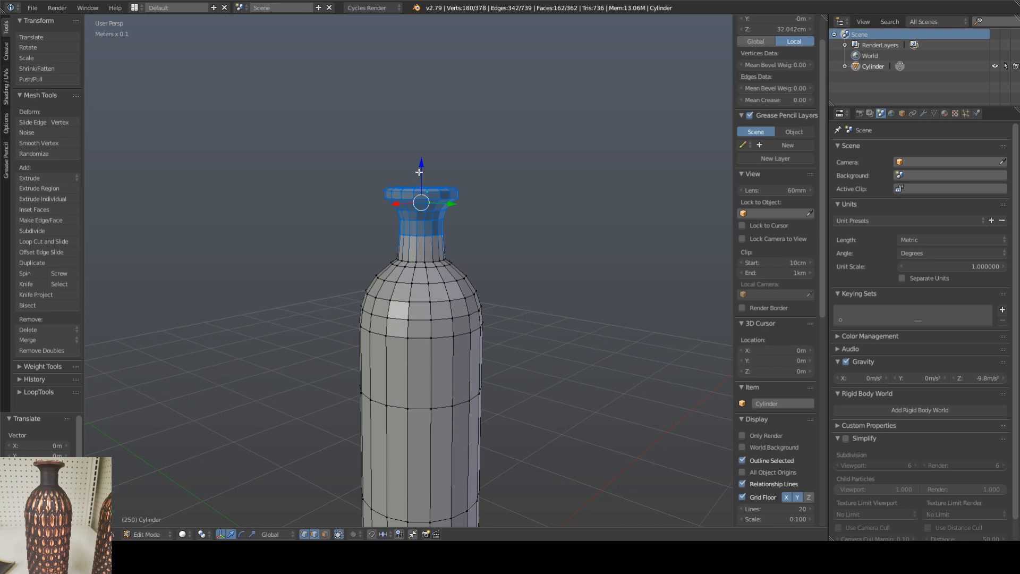
left_click_drag(419, 173, 421, 170)
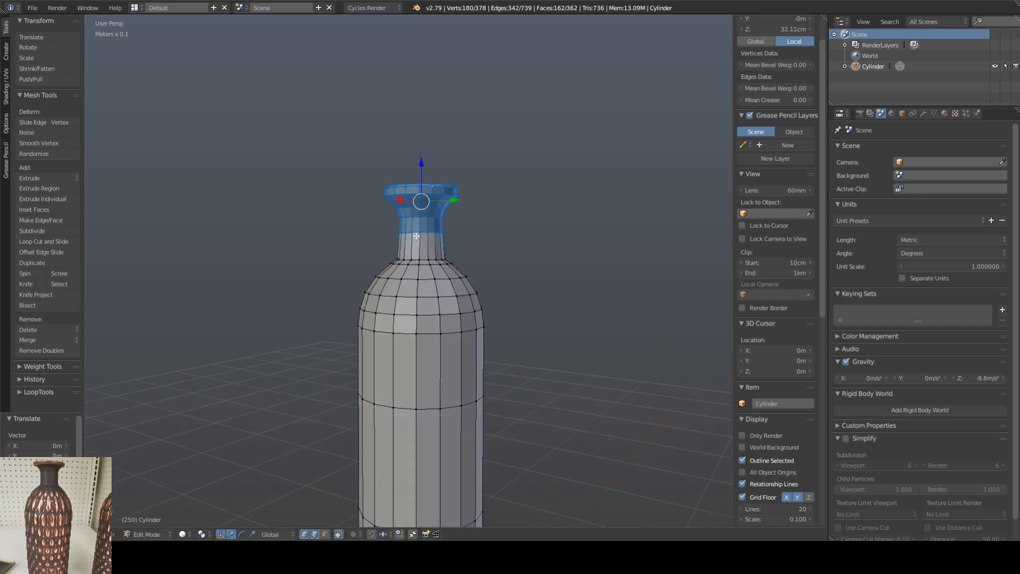
scroll(414, 236, "up", 3)
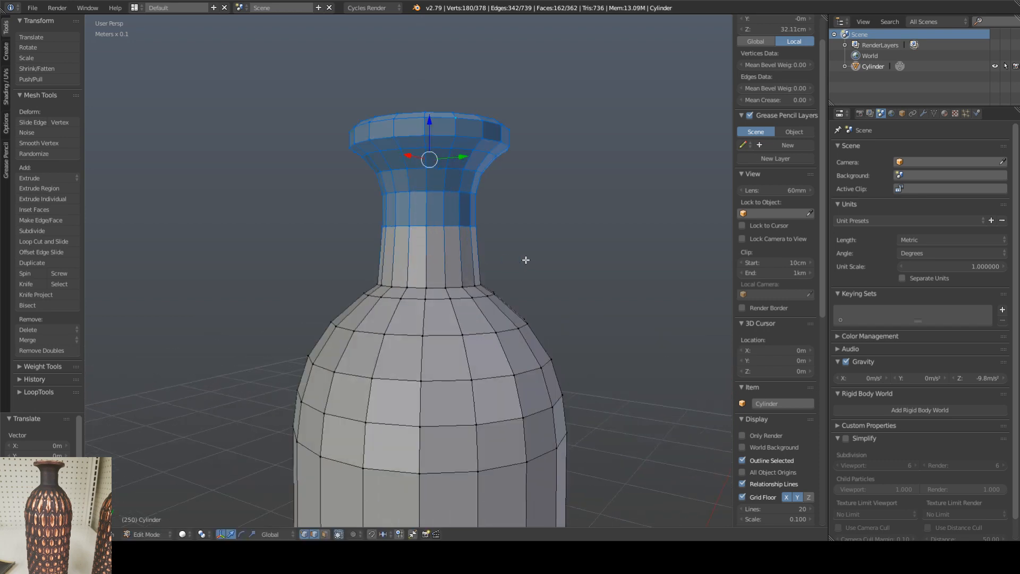
key("a")
Step: Bevel the vase's outer bottom edge loop with an offset of about 0.0032 m and a single segment
scroll(496, 259, "down", 6)
middle_click_drag(496, 311, 375, 332, "shift")
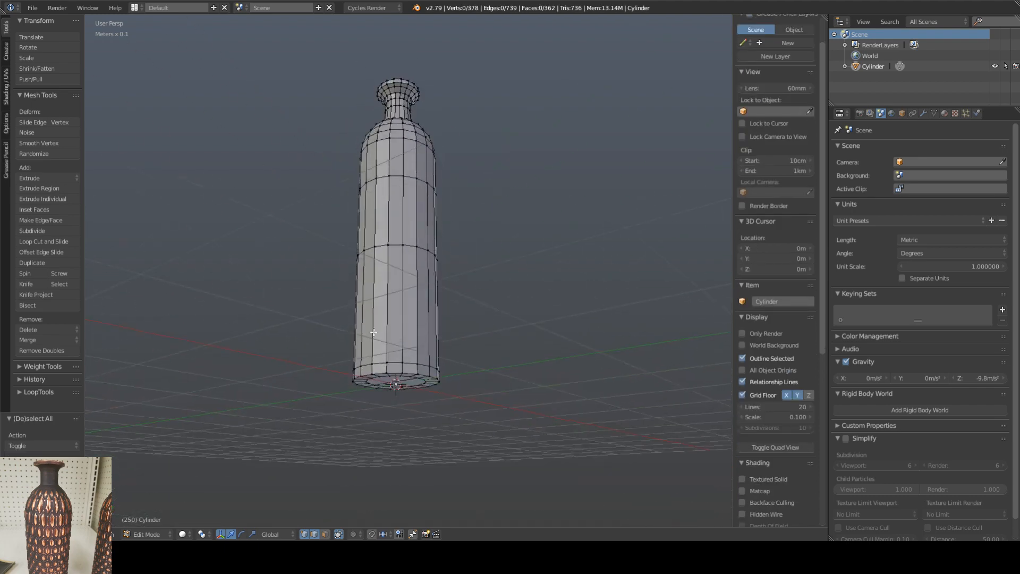
scroll(374, 332, "up", 4)
right_click(397, 346, "alt")
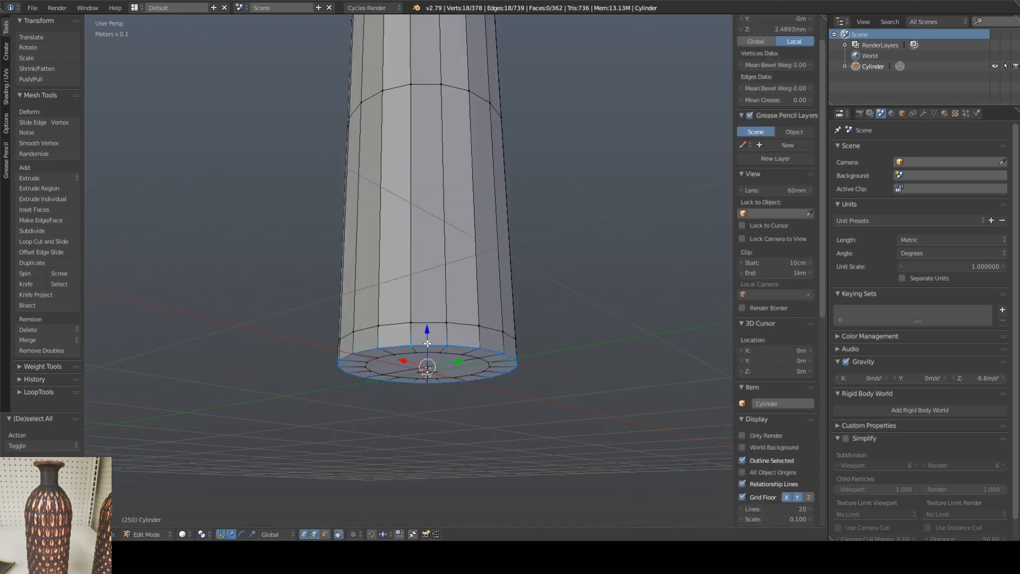
key("ctrl+b")
scroll(449, 345, "up", 1)
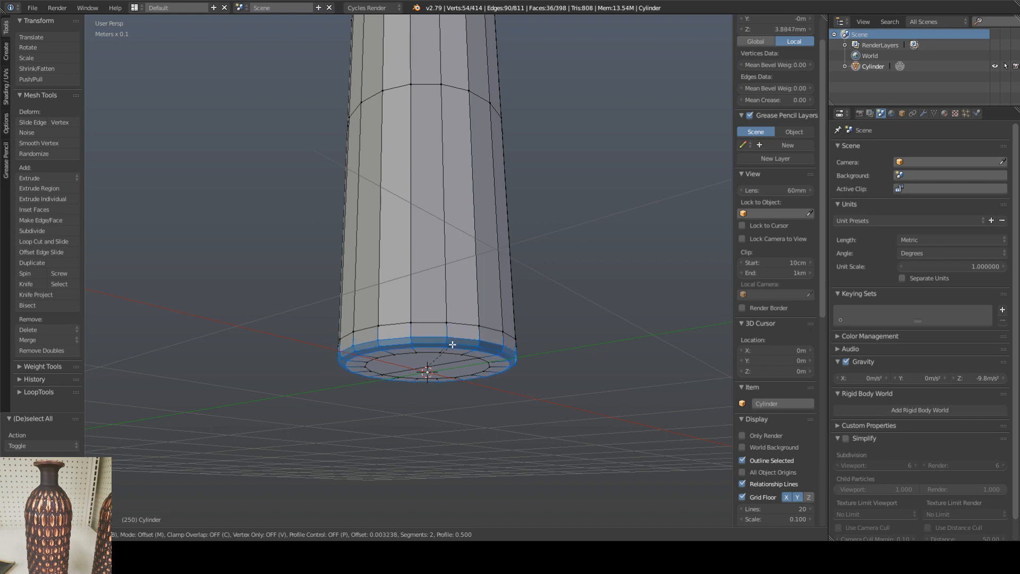
left_click(452, 344)
left_click(10, 472)
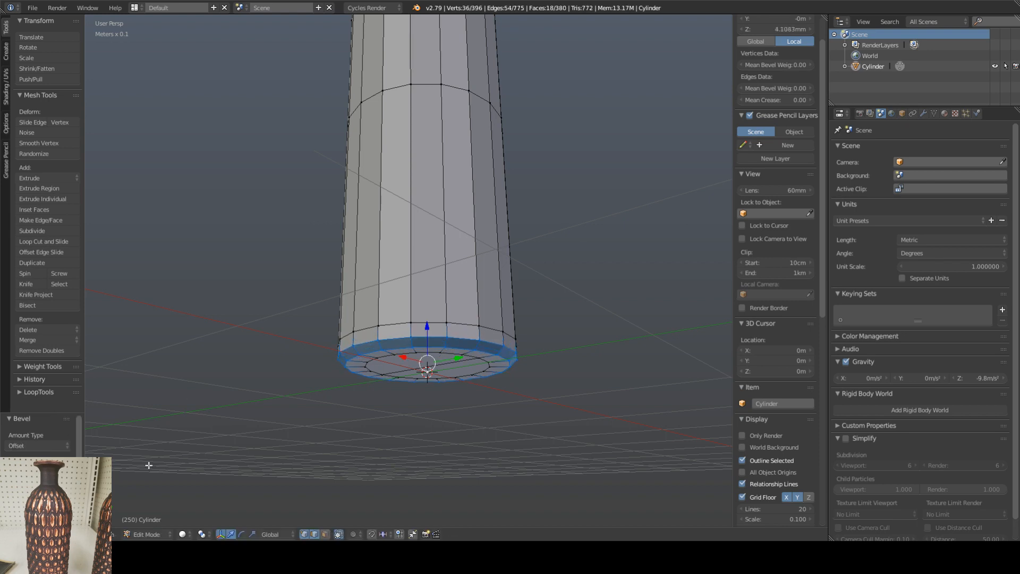
Step: Reduce the offset of the bottom edge bevel, bringing its median to about Z 3.6083 mm
middle_click_drag(434, 370, 429, 388)
scroll(428, 357, "up", 3)
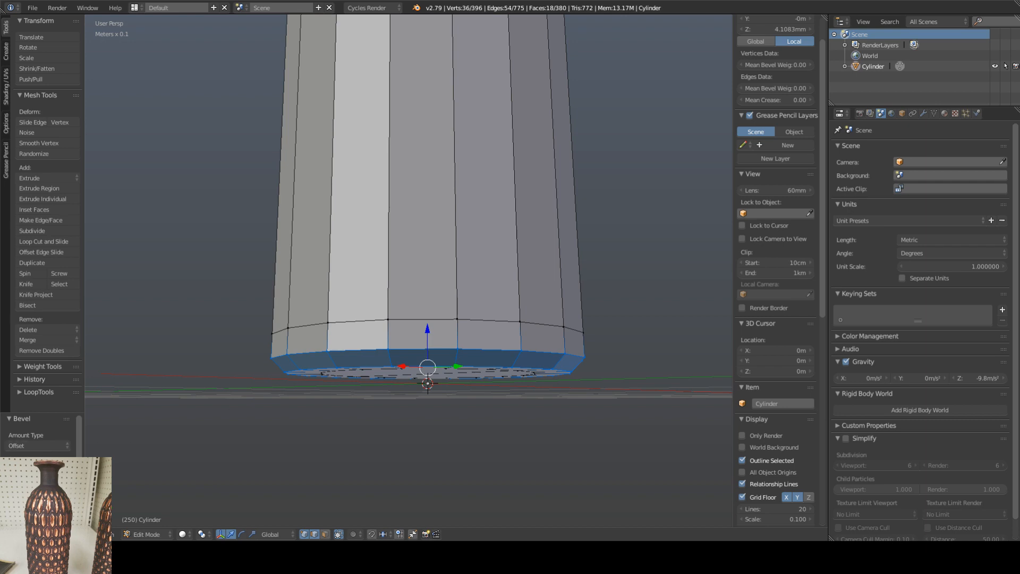
left_click_drag(39, 459, 39, 459)
scroll(376, 309, "down", 8)
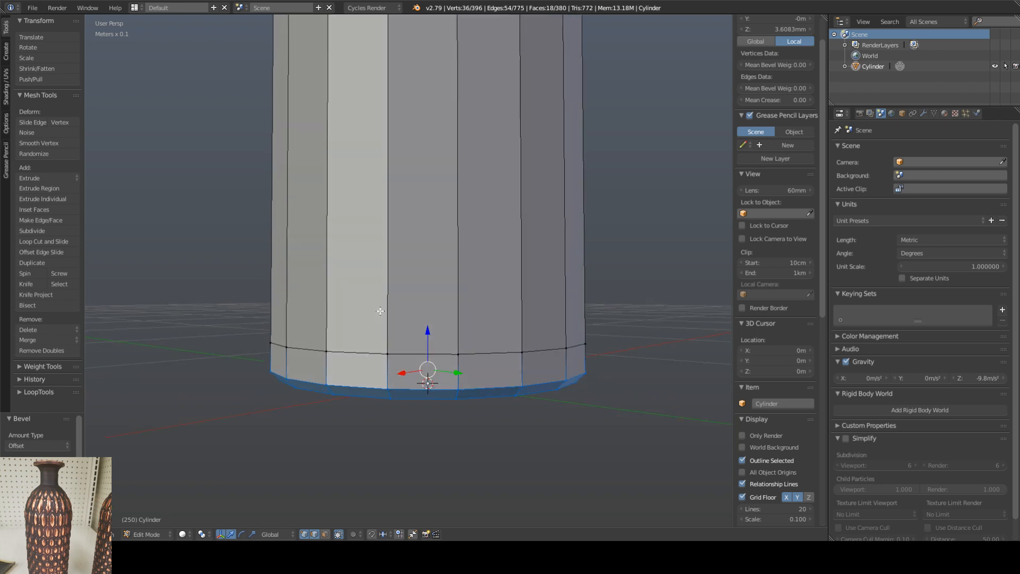
Step: In face selection mode, select the two central faces of the vase's underside and grow the selection to the surrounding face ring
middle_click_drag(409, 331, 417, 257)
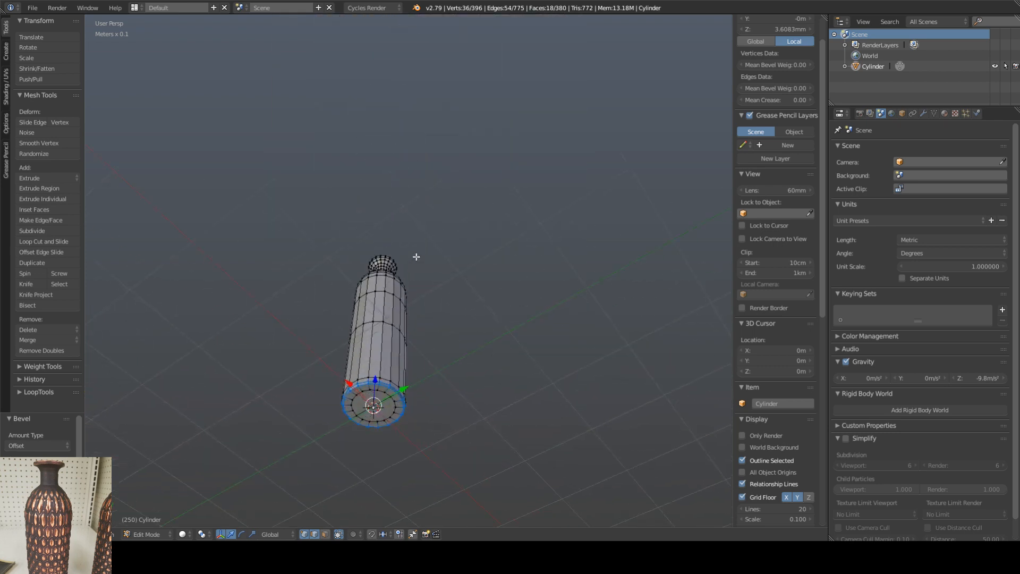
scroll(365, 403, "up", 4)
right_click(369, 401)
right_click(371, 393)
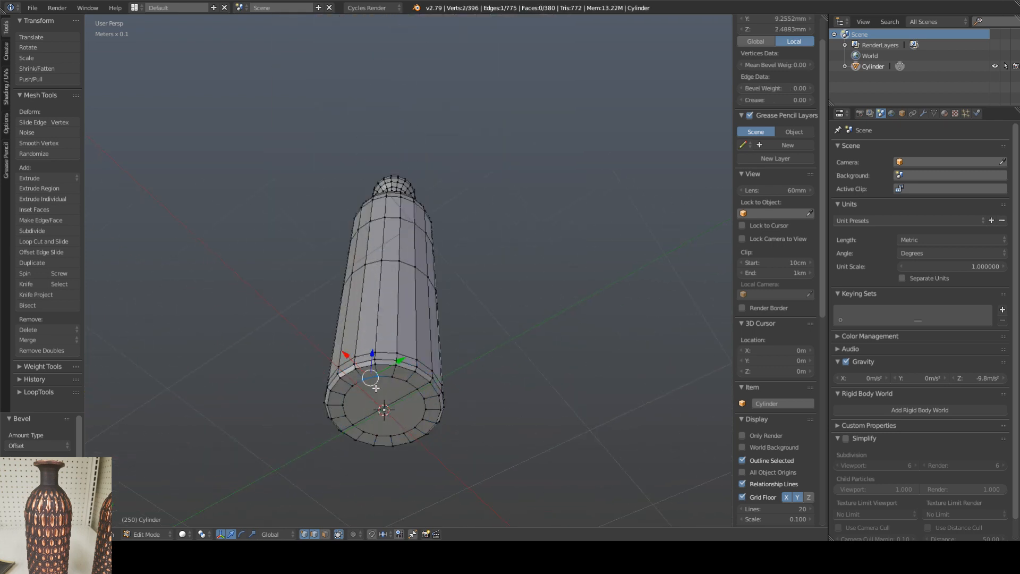
left_click(325, 534)
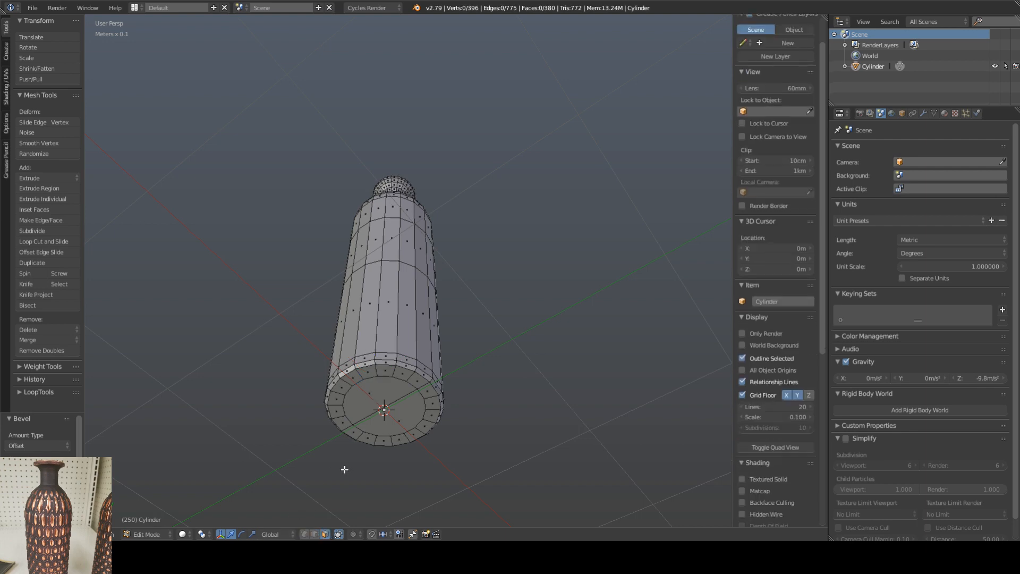
right_click(369, 396)
right_click(413, 412, "shift")
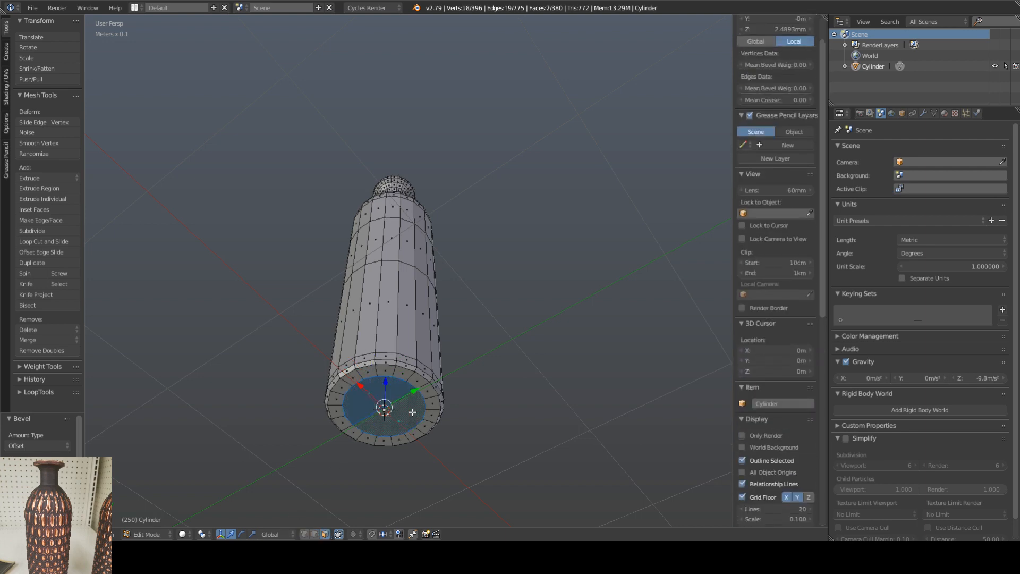
key("ctrl+KP_Add")
Step: Set the median Z of the selected underside faces to 0 so the base rests on the grid floor
middle_click_drag(431, 345, 410, 398)
scroll(409, 394, "up", 2)
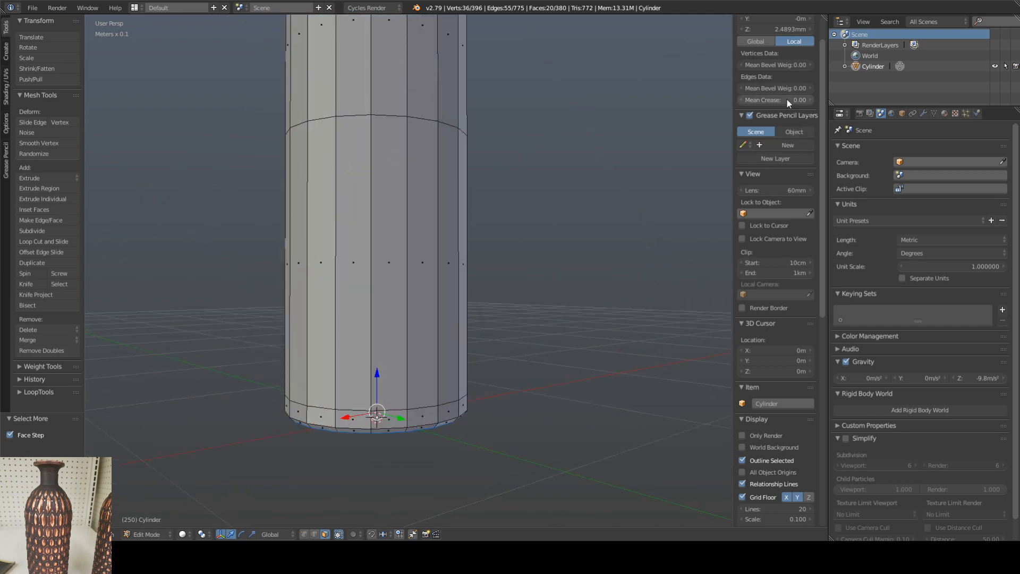
scroll(824, 175, "up", 2)
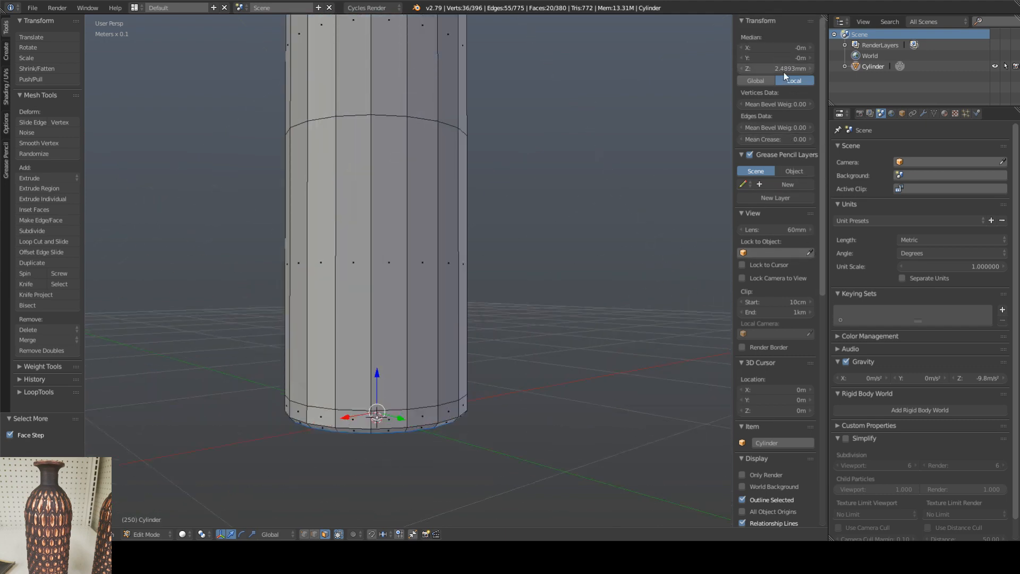
mouse_move(769, 68)
left_mouse_down()
mouse_move(742, 68)
mouse_move(767, 68)
left_mouse_up()
left_click(767, 68)
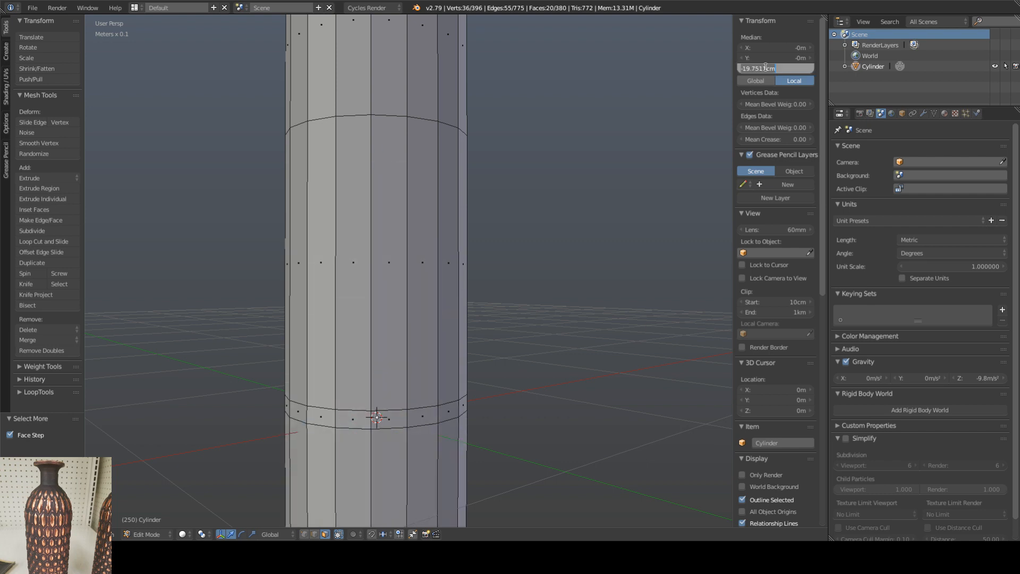
type("0")
key("Return")
middle_click_drag(436, 384, 420, 360)
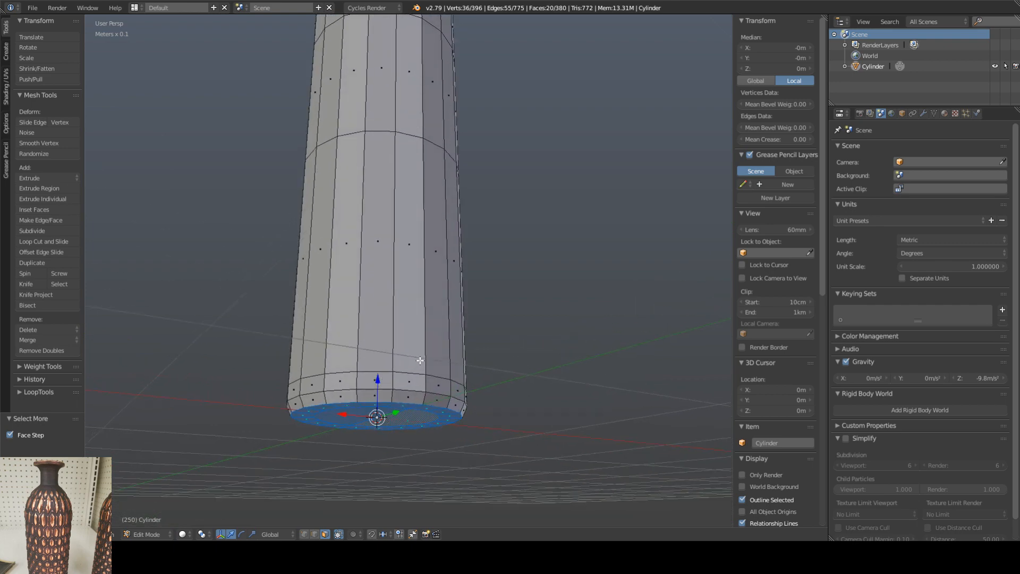
Step: Re-enable edge and vertex selection and select a single edge on the shoulder just below the neck
scroll(446, 282, "down", 4)
middle_click_drag(431, 233, 419, 253)
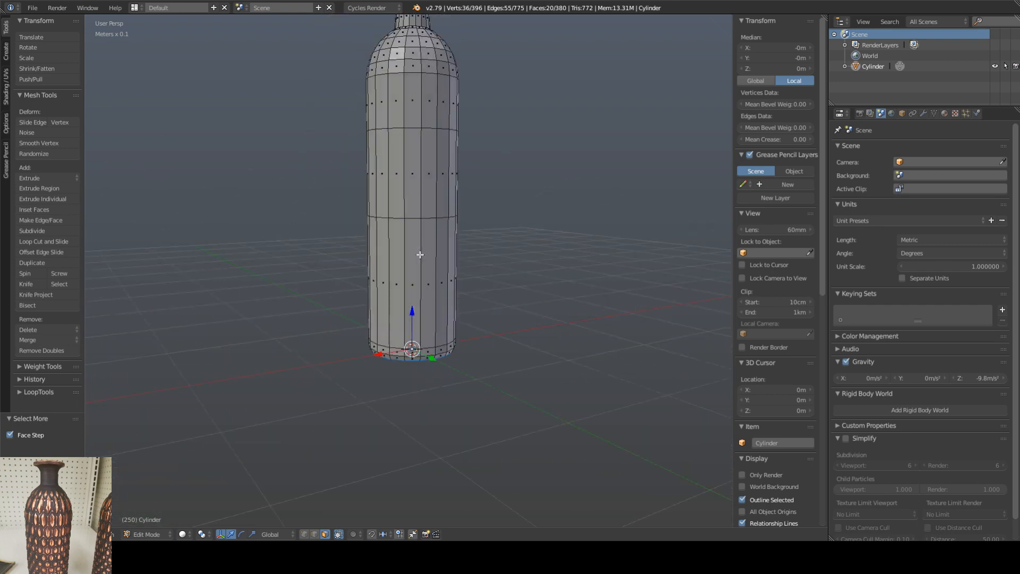
middle_click_drag(419, 106, 422, 328, "shift")
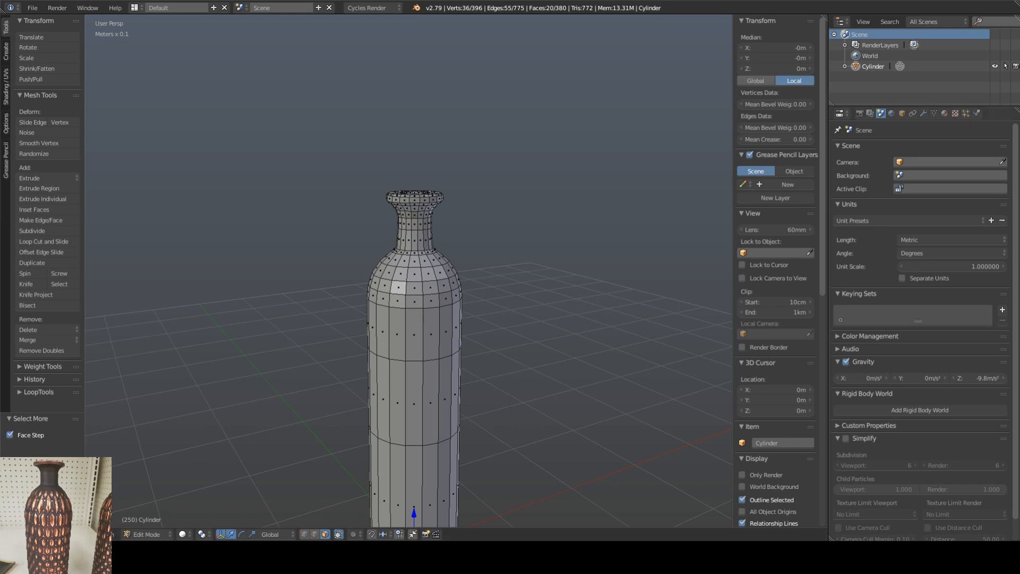
middle_click_drag(463, 256, 462, 285)
middle_click_drag(477, 320, 467, 231, "shift")
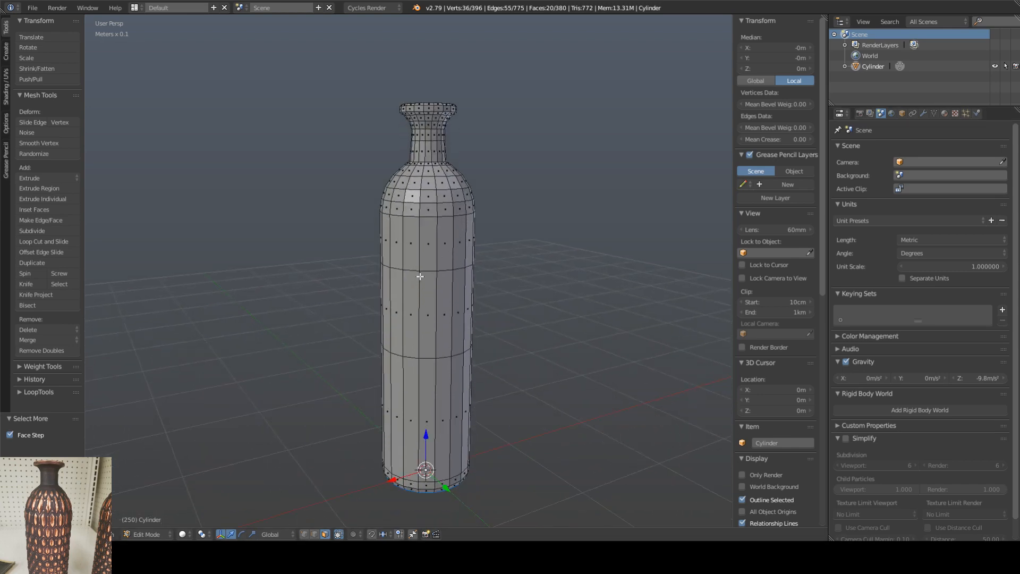
middle_click_drag(421, 276, 362, 285)
left_click(314, 535)
left_click(304, 534, "shift")
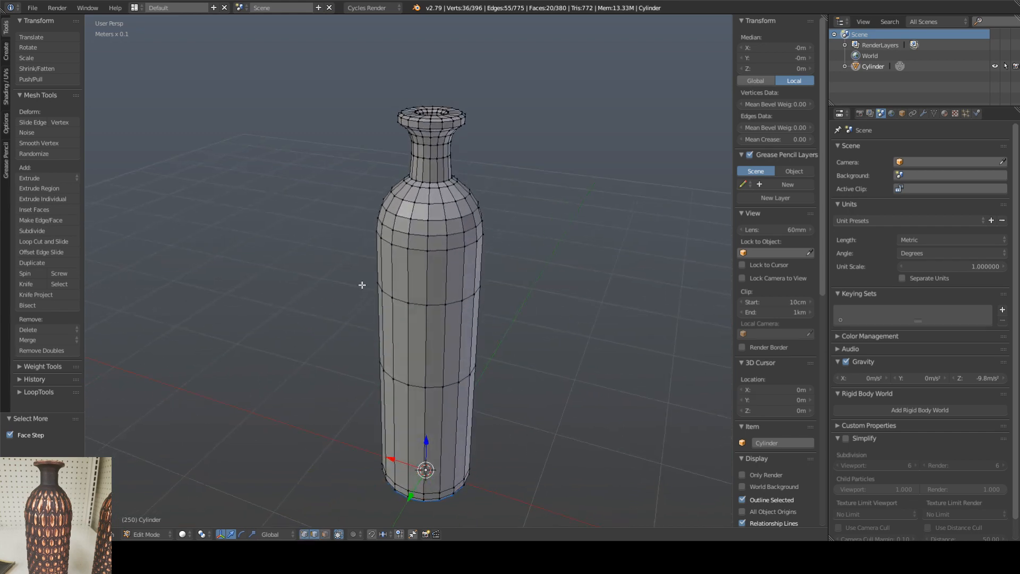
right_click(437, 195)
Step: Set the viewport's clip start to 1 mm so the neck and rim can be viewed up close
middle_click_drag(445, 251, 456, 219)
middle_click_drag(416, 116, 425, 183, "shift")
scroll(427, 195, "up", 9)
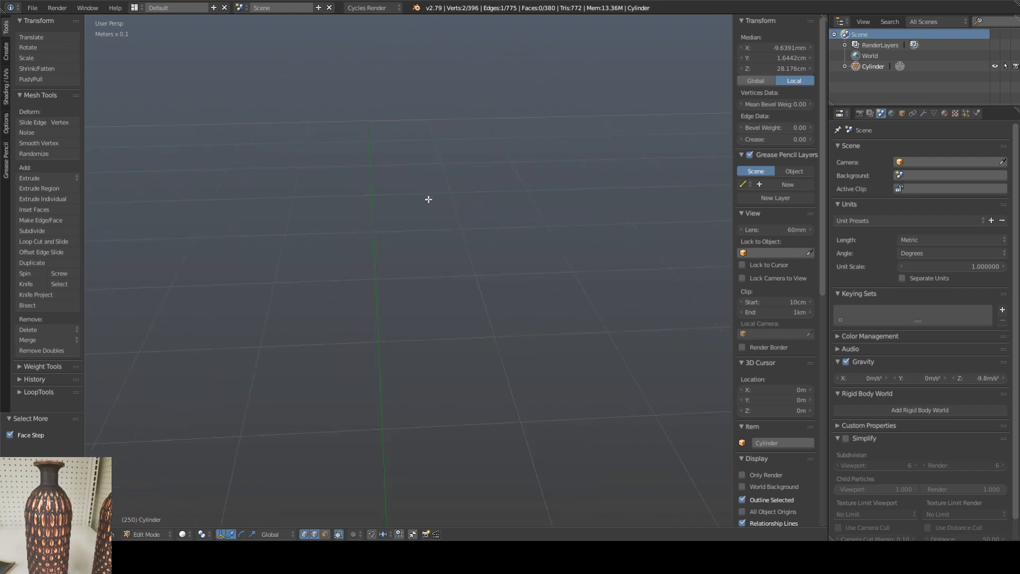
scroll(430, 201, "down", 2)
mouse_move(480, 226)
middle_mouse_down()
mouse_move(468, 225)
mouse_move(483, 228)
middle_mouse_up()
left_click_drag(774, 301, 747, 302)
middle_click_drag(525, 152, 436, 220)
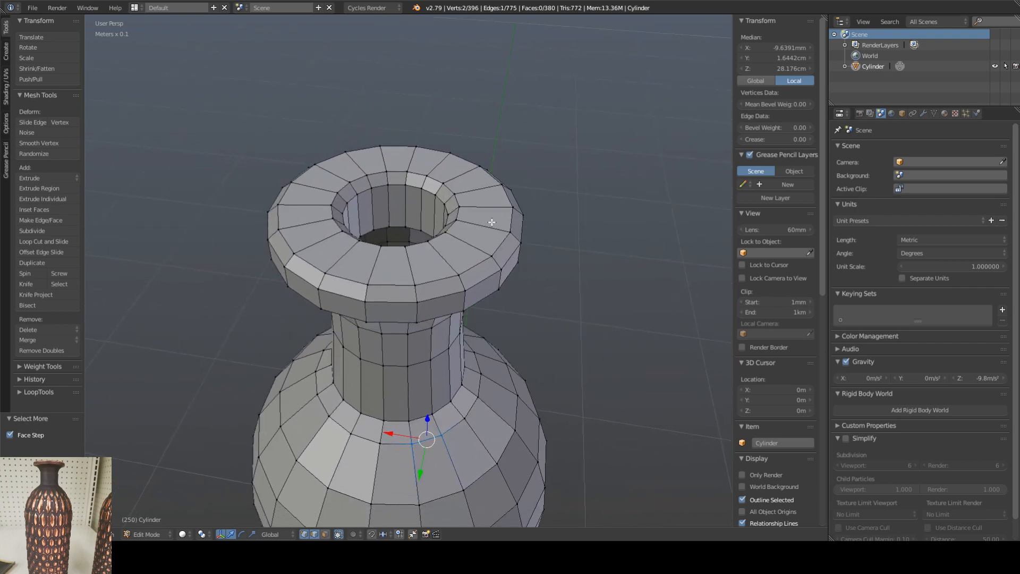
Step: Apply smooth shading to the vase in Object Mode and return to Edit Mode
scroll(487, 253, "down", 3)
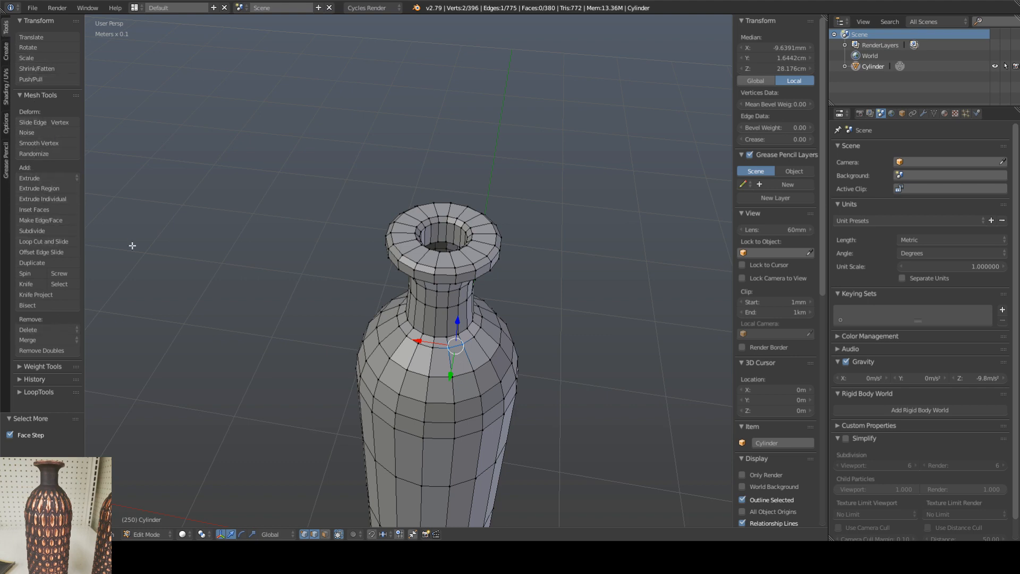
key("Tab")
left_click(30, 173)
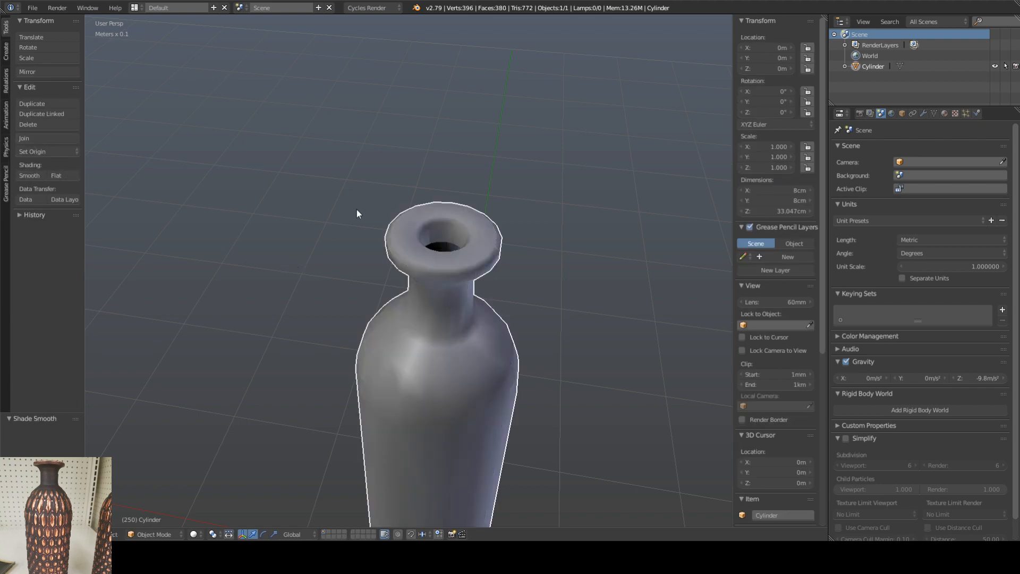
key("Tab")
key("Tab")
mouse_move(483, 353)
middle_mouse_down()
mouse_move(503, 257)
mouse_move(486, 218)
mouse_move(483, 305)
middle_mouse_up()
scroll(503, 257, "down", 4)
scroll(476, 198, "up", 5)
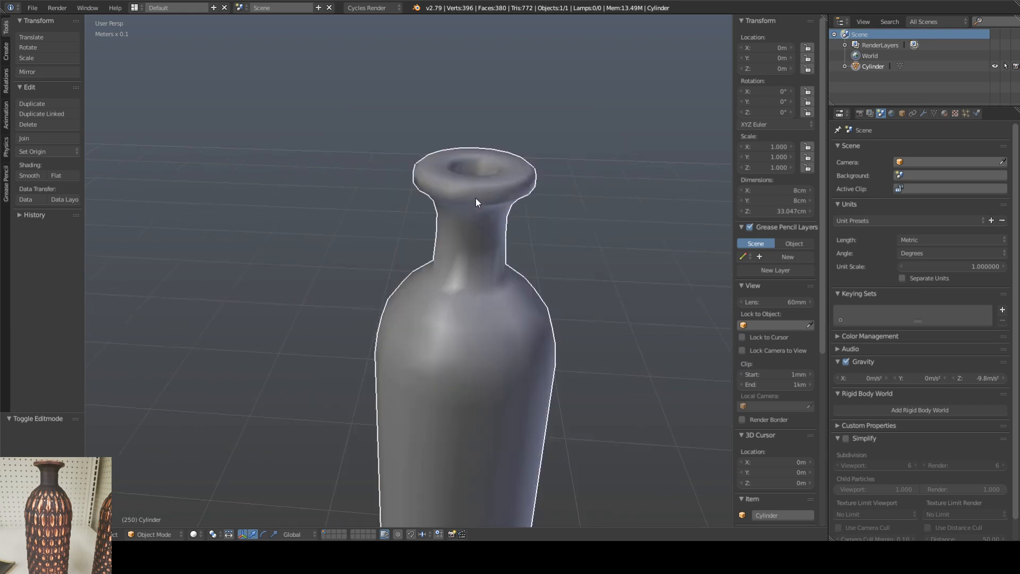
middle_click_drag(477, 198, 463, 225)
key("Tab")
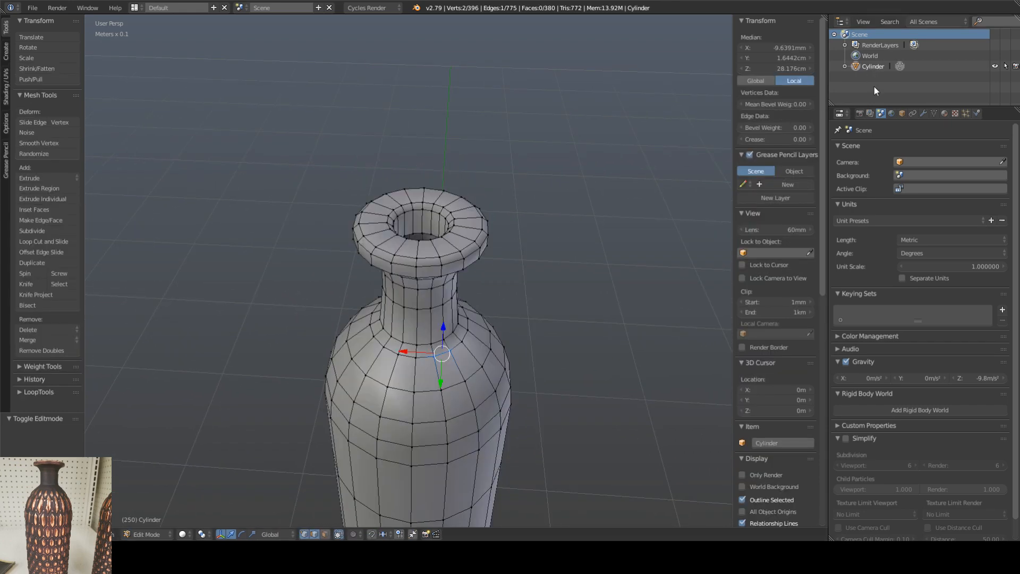
Step: Add a Bevel modifier and a Subdivision Surface modifier to the vase, and turn off the subdivision's viewport display
left_click(903, 114)
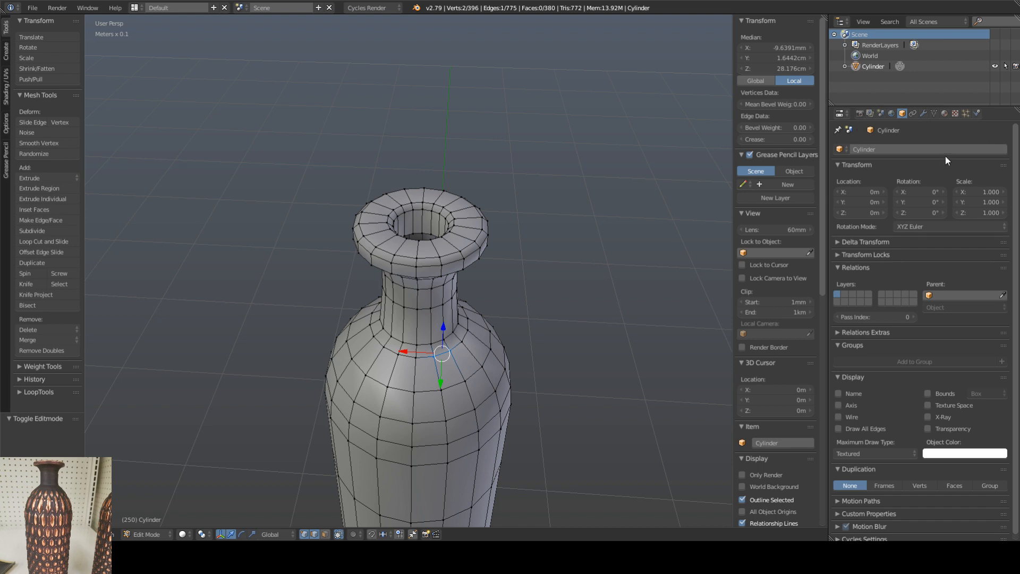
left_click(924, 114)
left_click(887, 150)
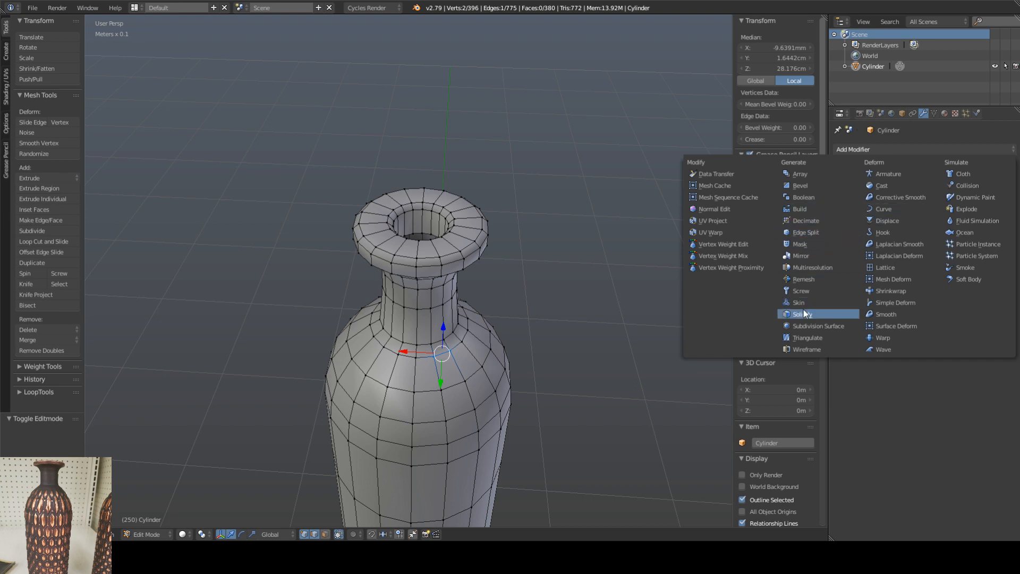
left_click(808, 186)
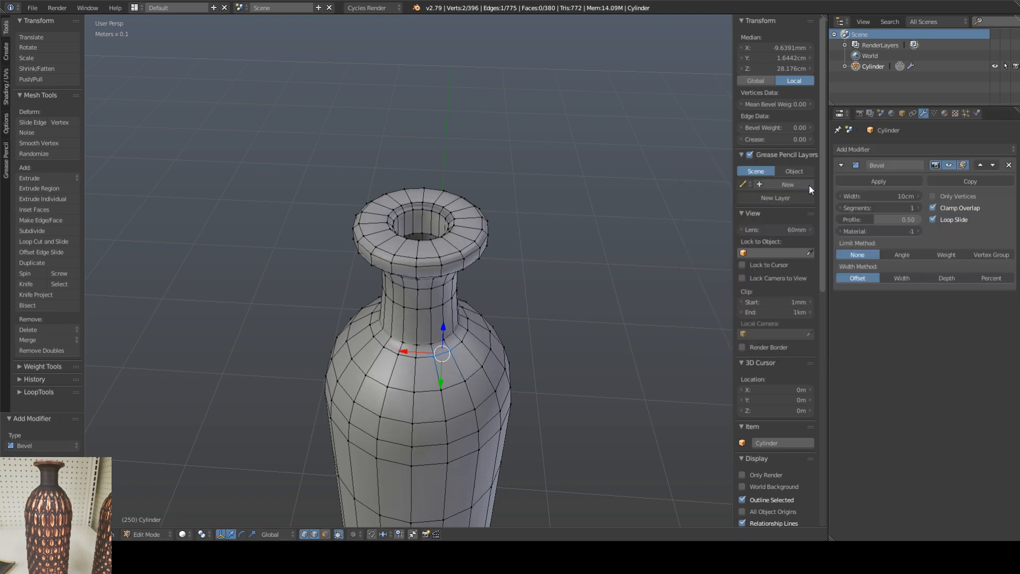
left_click(869, 149)
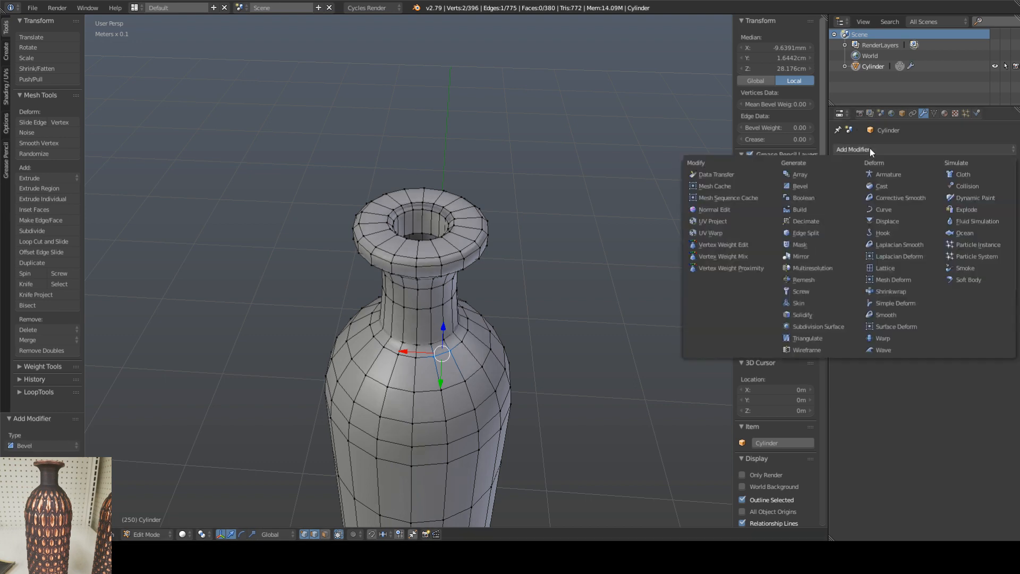
left_click(803, 326)
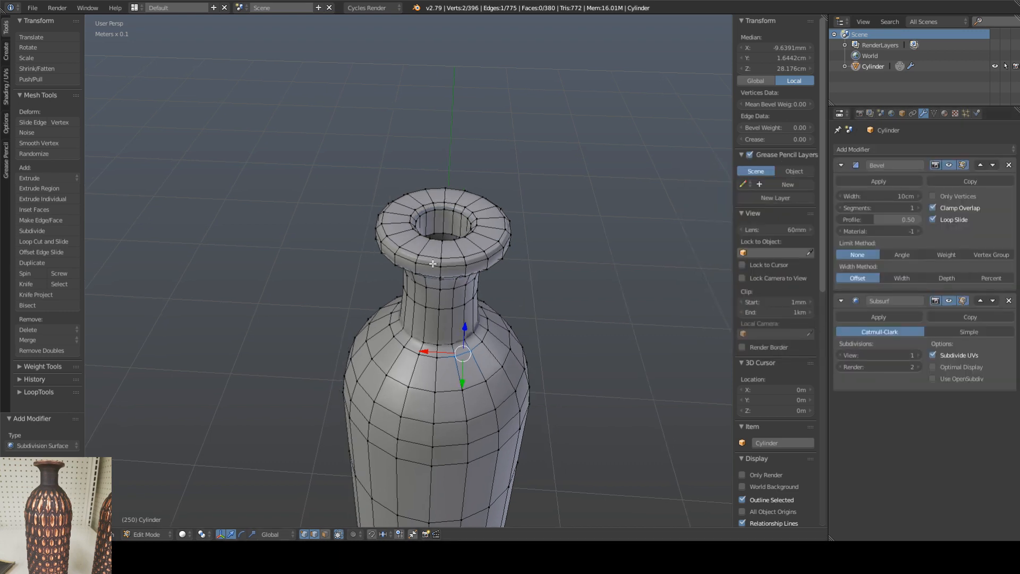
scroll(519, 269, "up", 5)
mouse_move(450, 264)
middle_mouse_down()
mouse_move(439, 231)
mouse_move(451, 276)
middle_mouse_up()
left_click(949, 301)
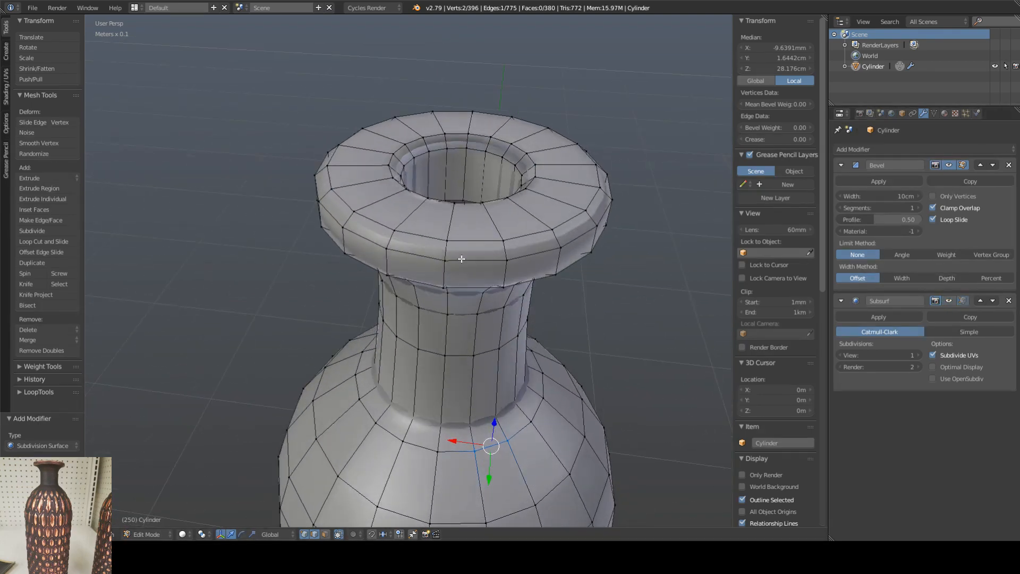
Step: Limit the Bevel modifier by weight and set it to 2 segments with a width of 0.001 m
left_click(945, 254)
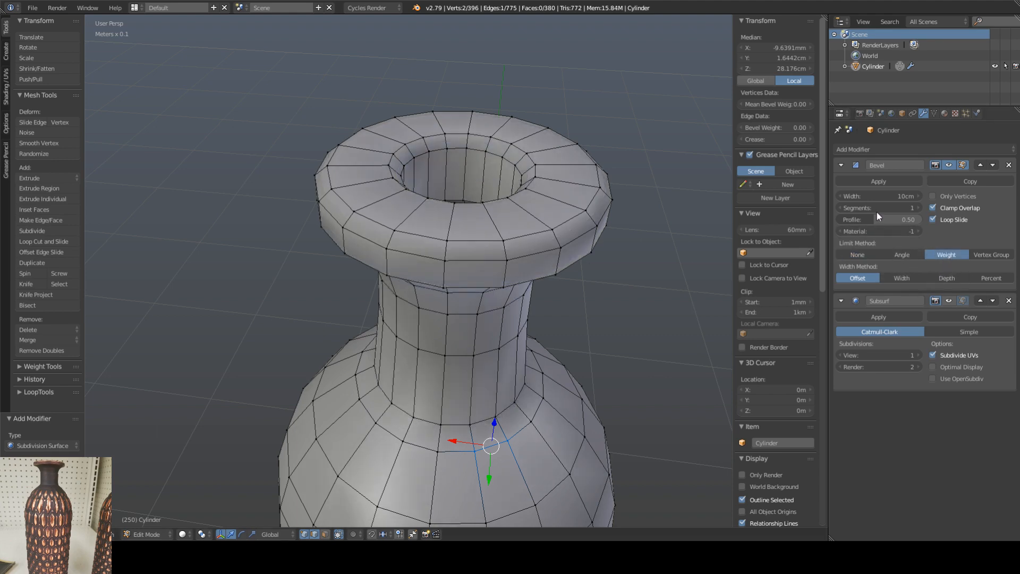
left_click(918, 208)
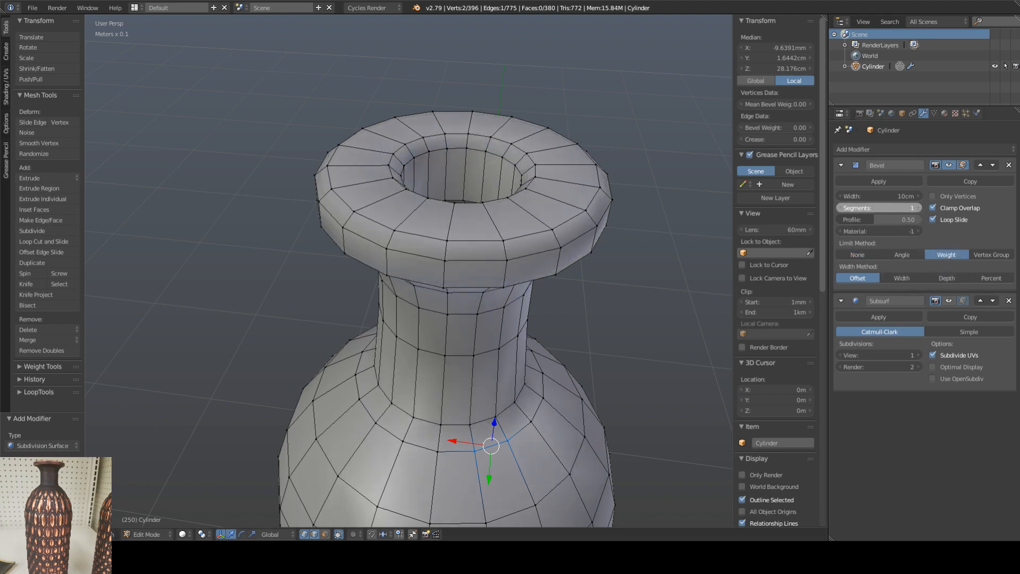
left_click(889, 197)
type("0.")
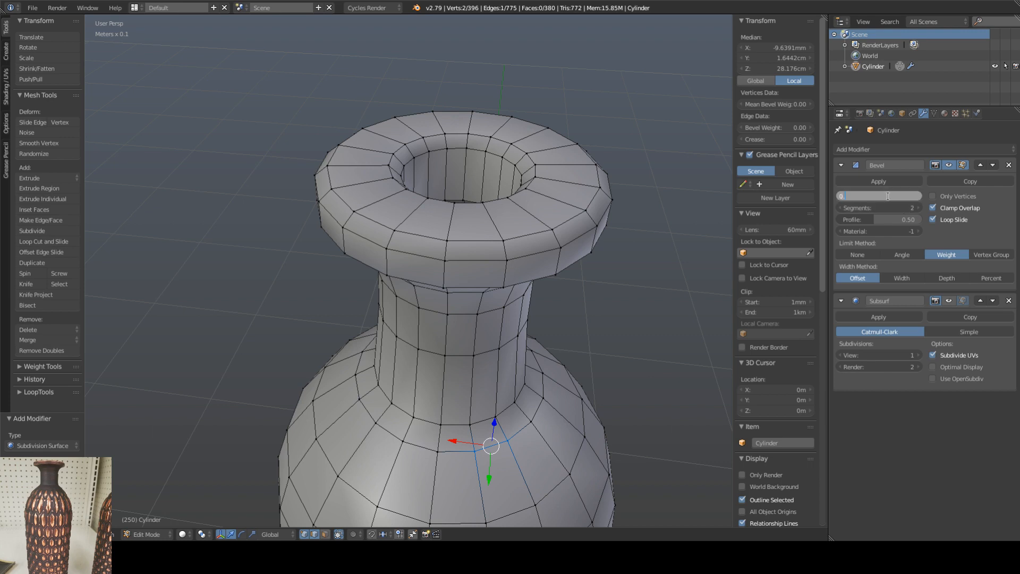
type("001")
key("Return")
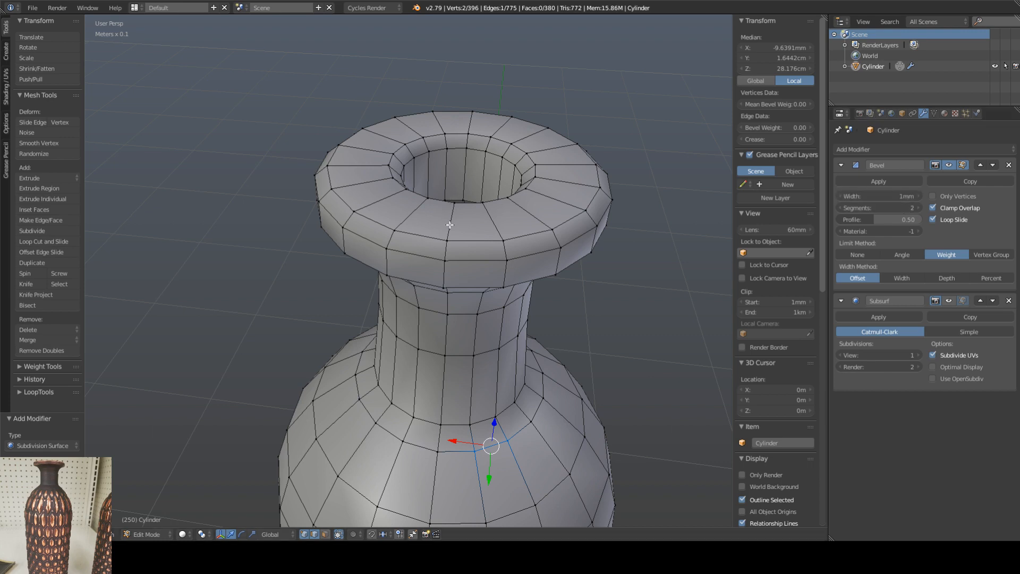
Step: Set the mean edge bevel weight to 0.06 on the rim's upper outer edge loop and about 0.03 on the loop above it
middle_click_drag(449, 224, 428, 223)
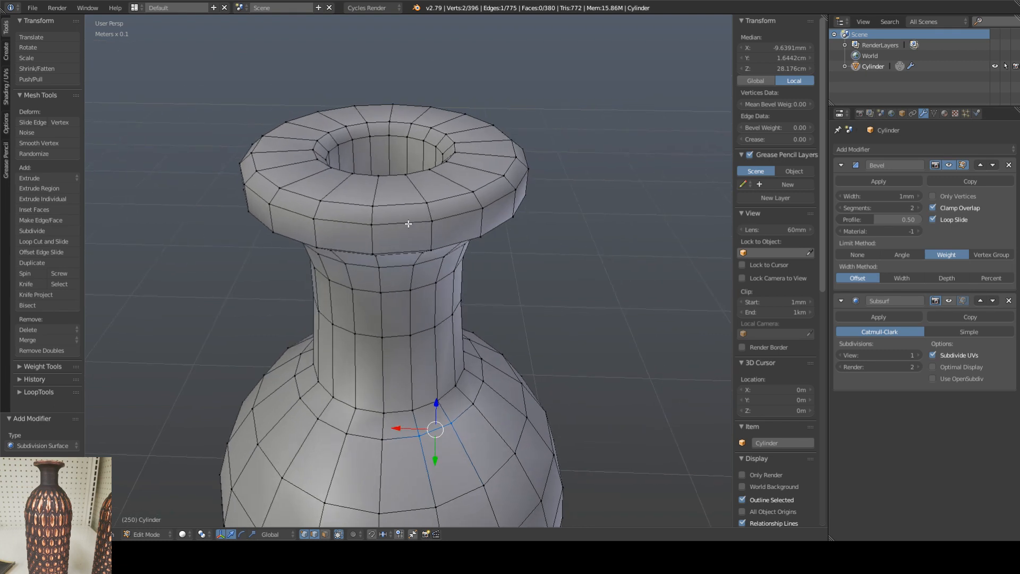
right_click(408, 224, "alt")
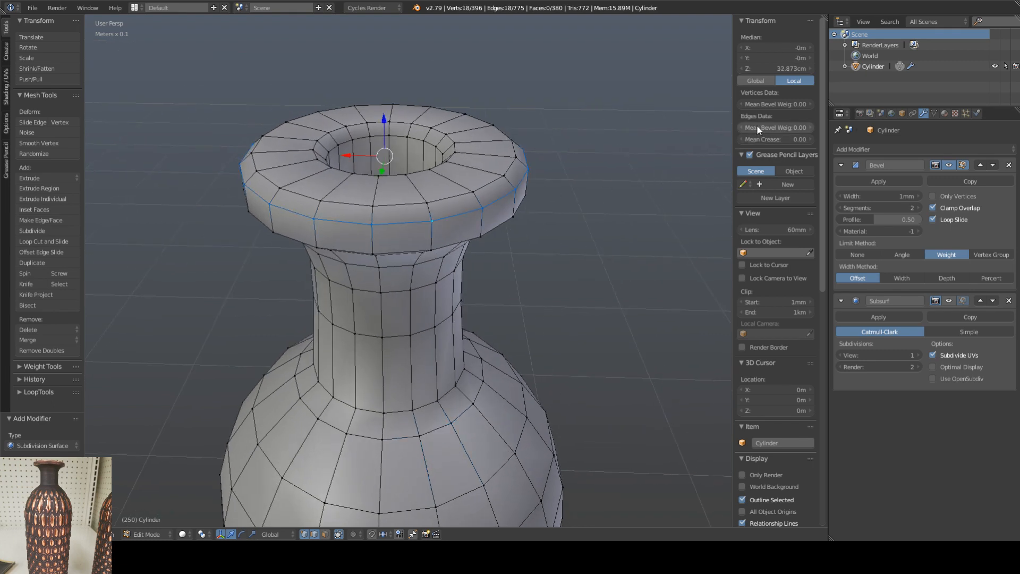
left_click_drag(757, 125, 761, 126)
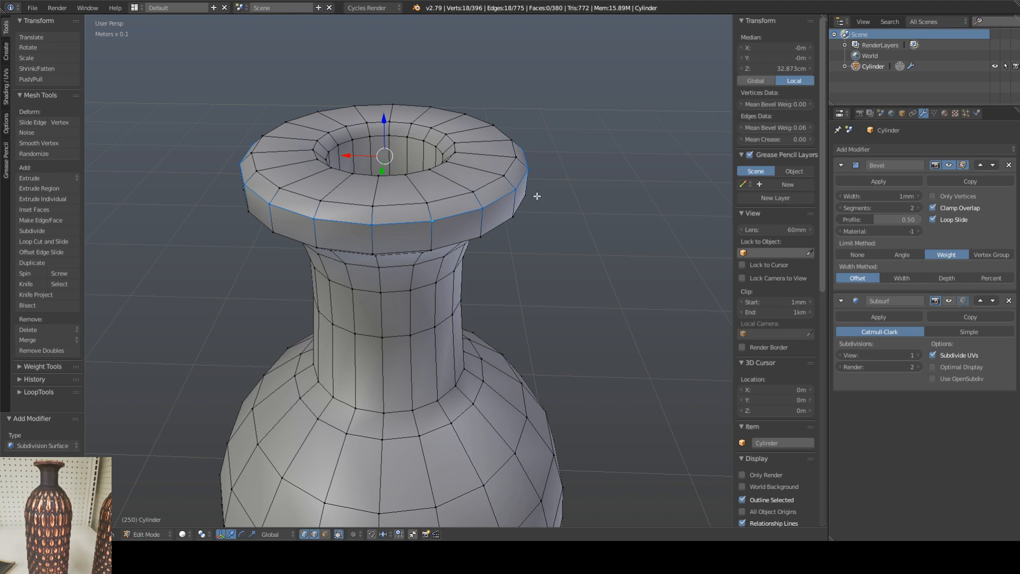
right_click(404, 203, "alt")
left_click_drag(765, 128, 772, 128)
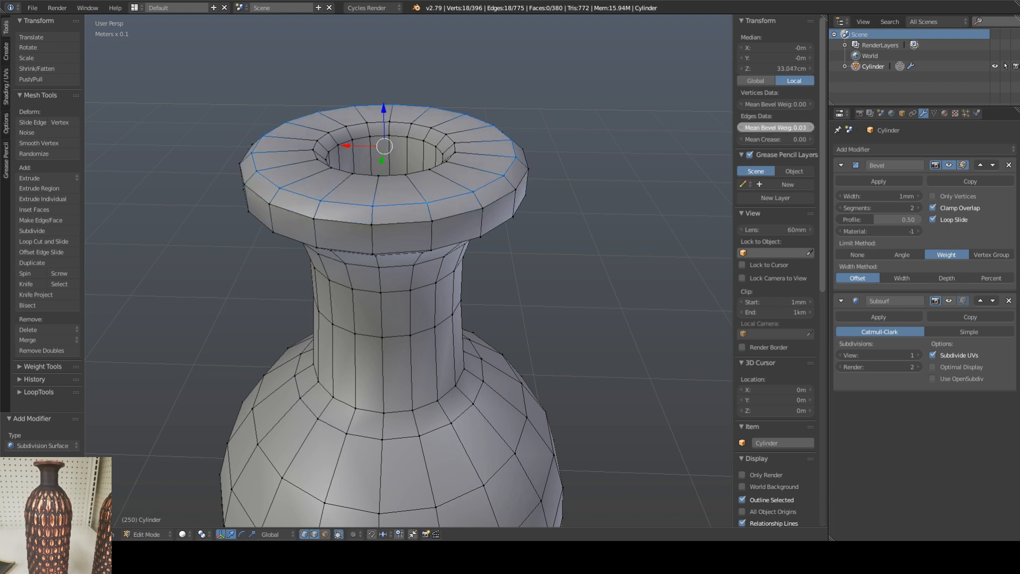
Step: Leave Edit Mode and turn the Subsurf modifier's viewport display back on to preview the smoothed rim
key("Tab")
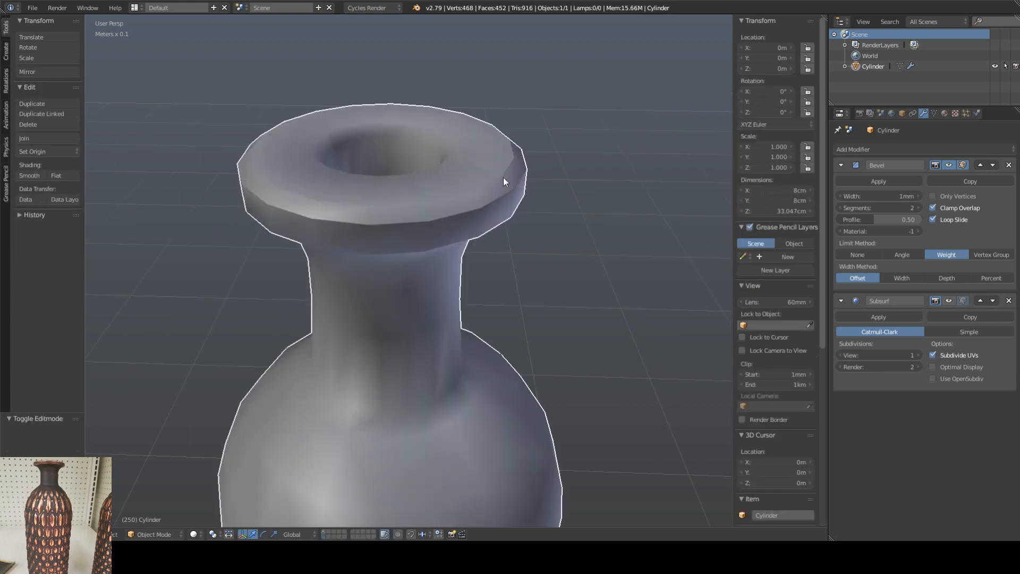
scroll(503, 177, "up", 2)
scroll(461, 189, "up", 3)
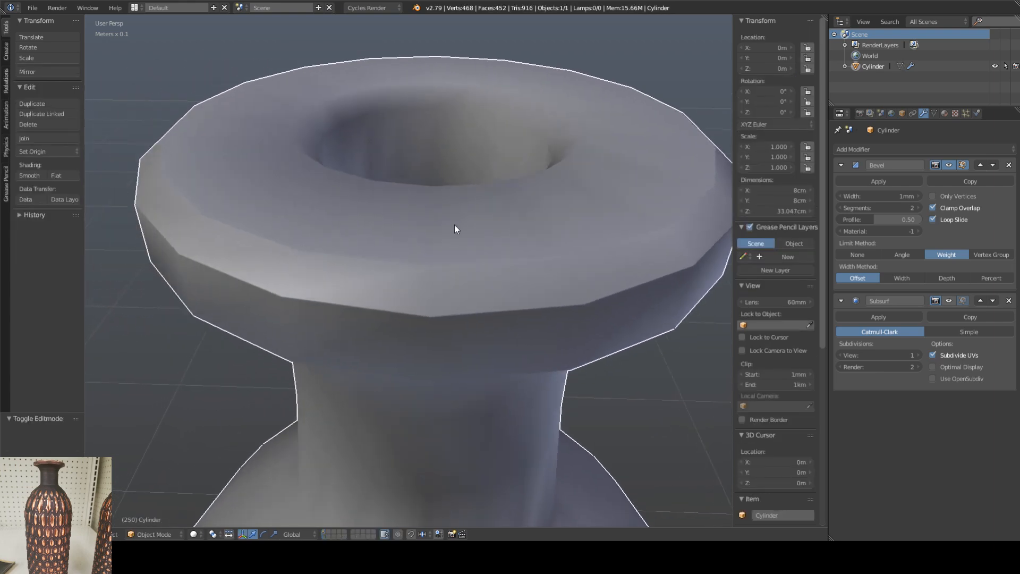
key("Tab")
key("Tab")
middle_click_drag(604, 216, 601, 215)
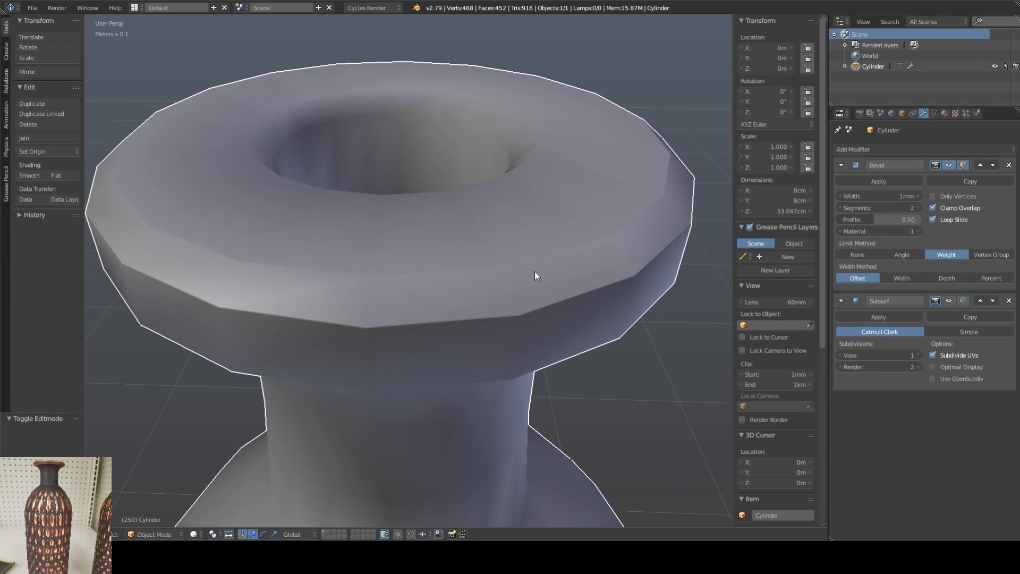
left_click(949, 301)
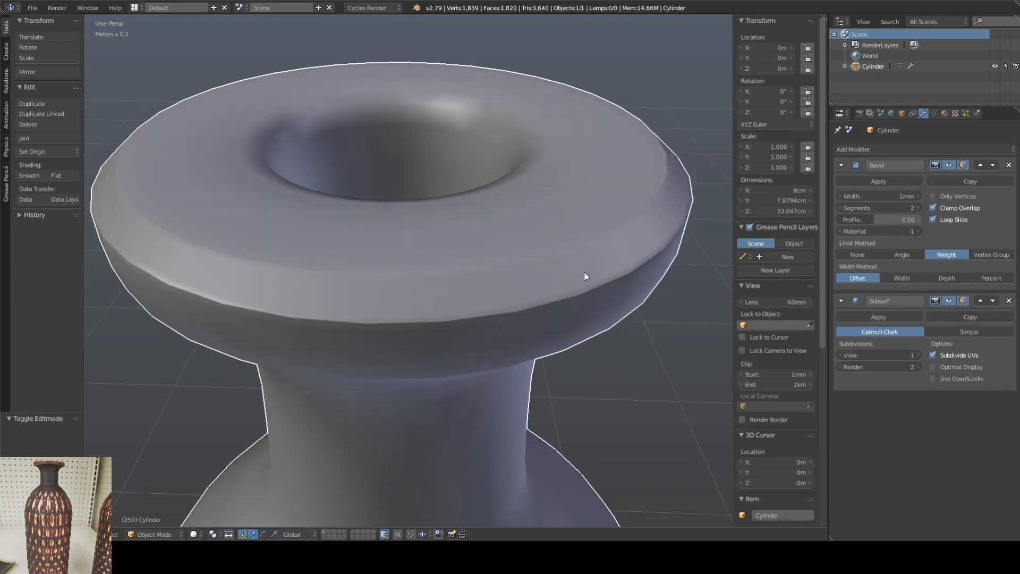
Step: Set the mean edge bevel weight to 0.19 on the rim's upper outer edge loop and 0.07 on its top edge loop
key("Tab")
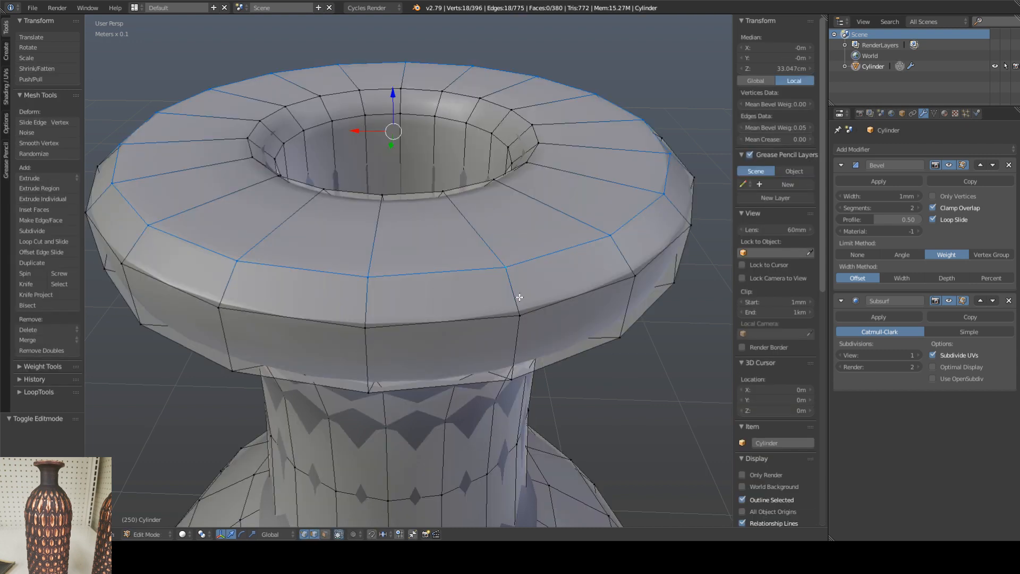
right_click(454, 320, "alt")
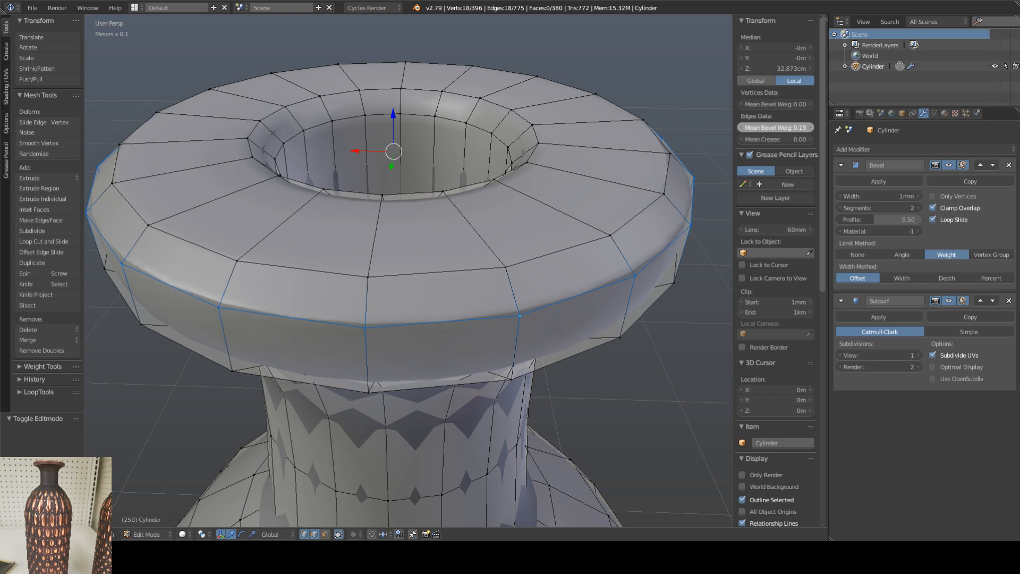
right_click(423, 273, "alt")
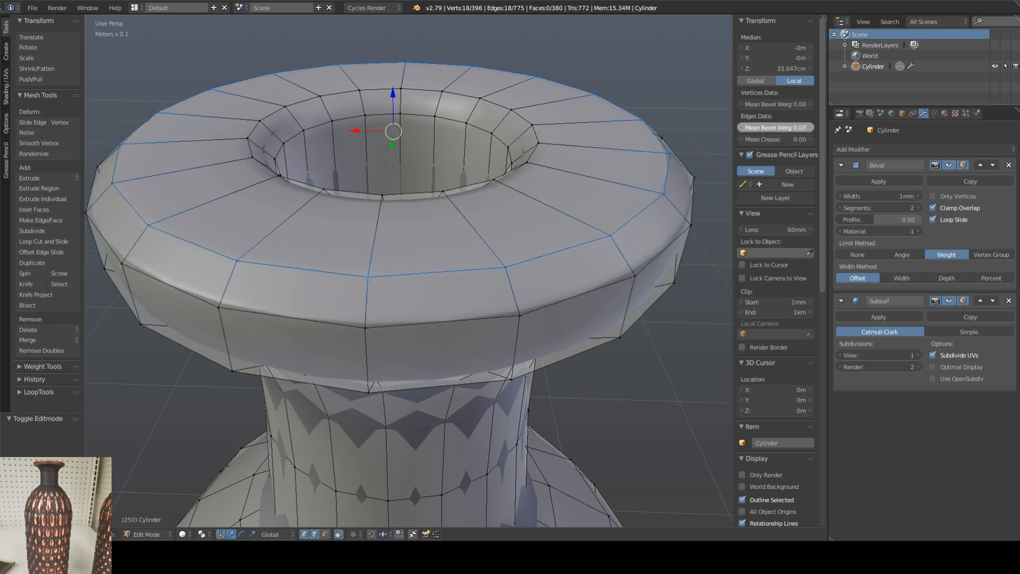
left_click_drag(776, 127, 766, 128)
key("Tab")
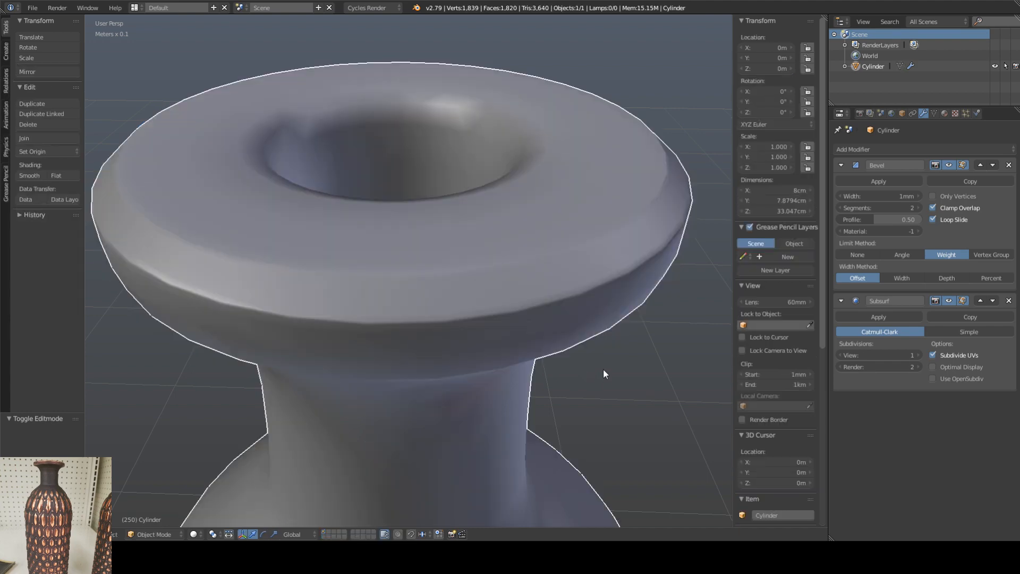
middle_click_drag(466, 327, 472, 312)
Step: Set the mean edge bevel weight to about 0.31 on the rim's lower outer edge loop and return to Object Mode
key("Tab")
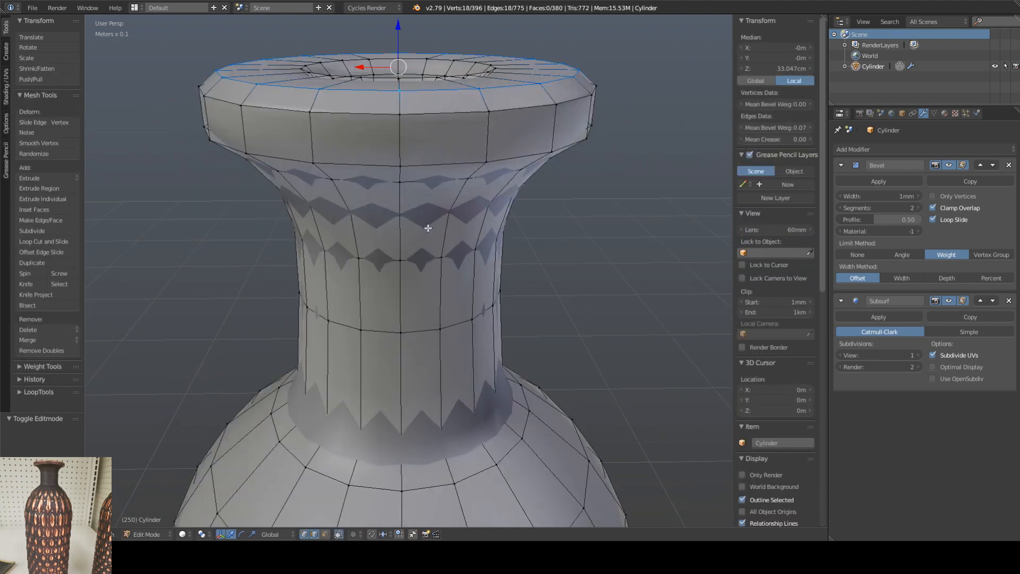
right_click(369, 165, "alt")
middle_click_drag(374, 164, 386, 178)
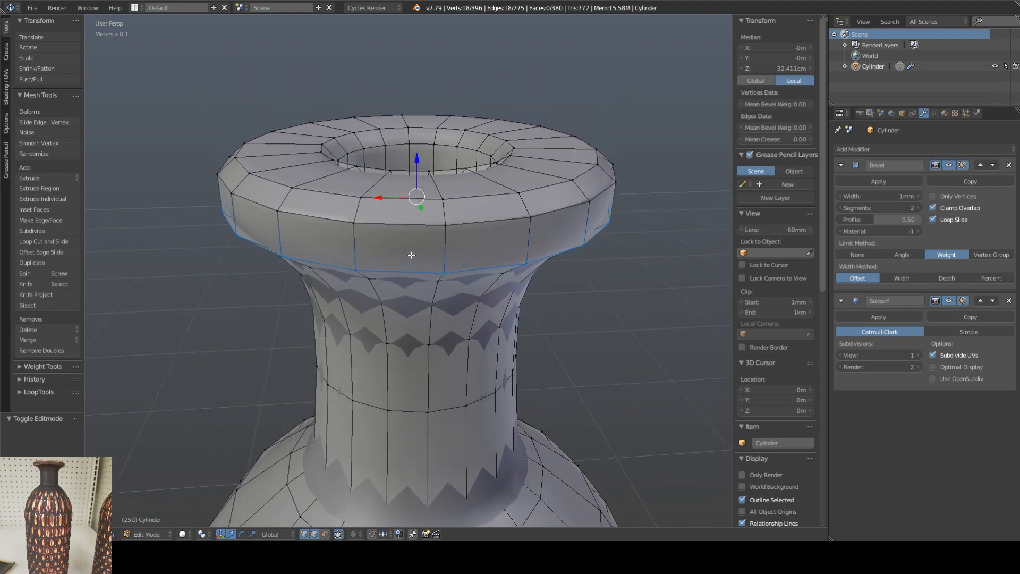
scroll(412, 254, "up", 2)
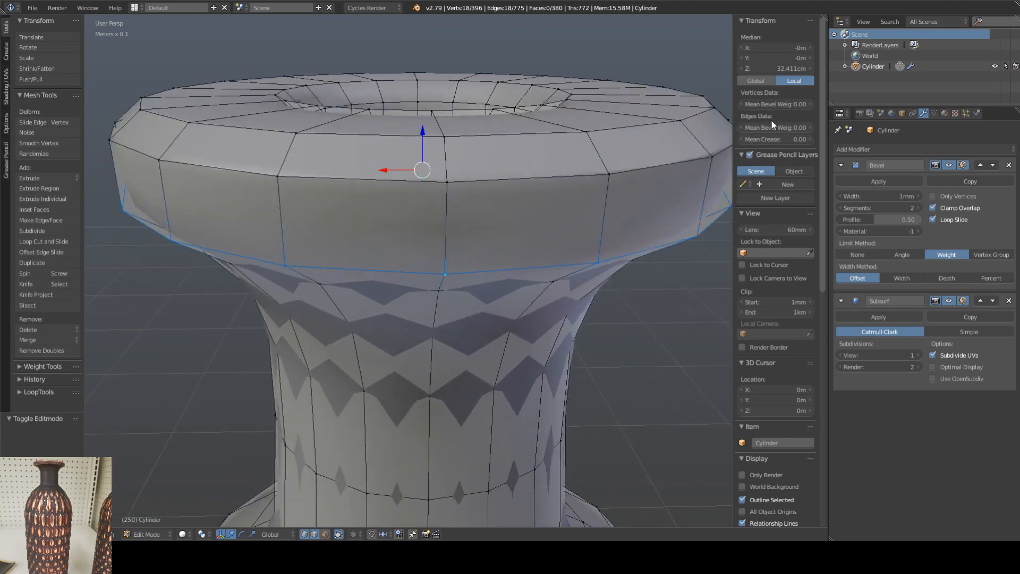
left_click_drag(775, 127, 785, 128)
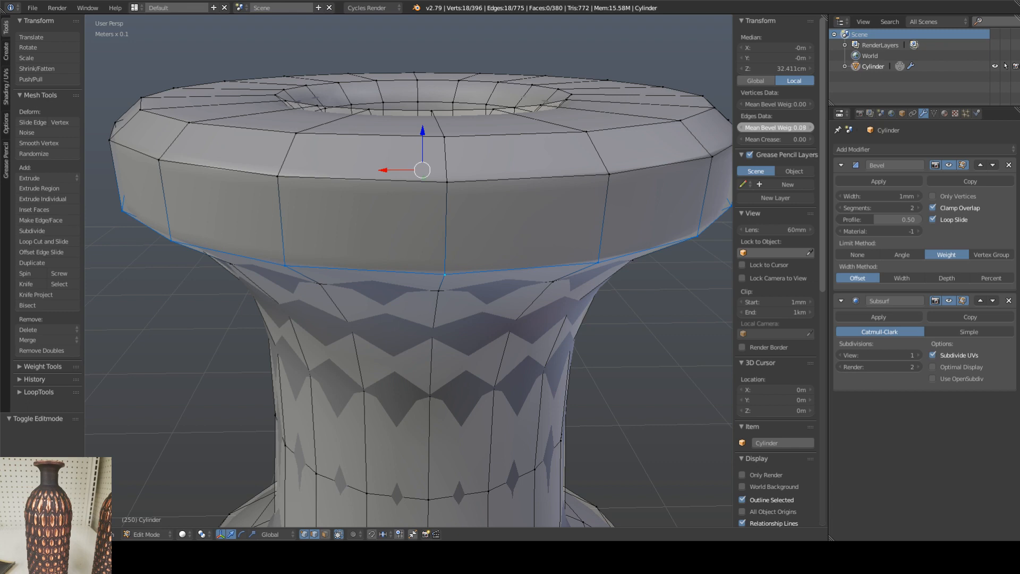
key("Tab")
scroll(524, 269, "down", 4)
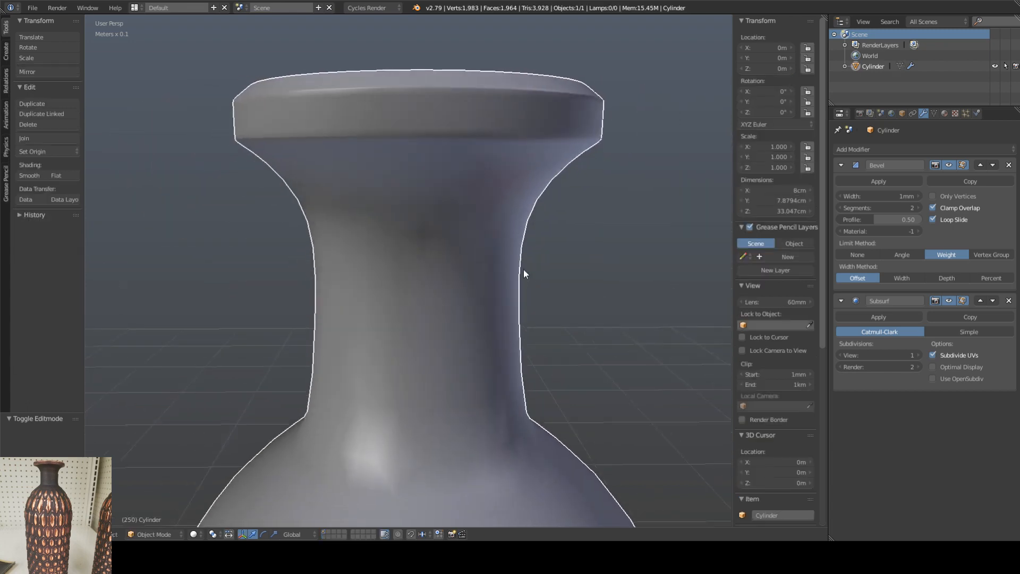
middle_click_drag(514, 218, 522, 283, "shift")
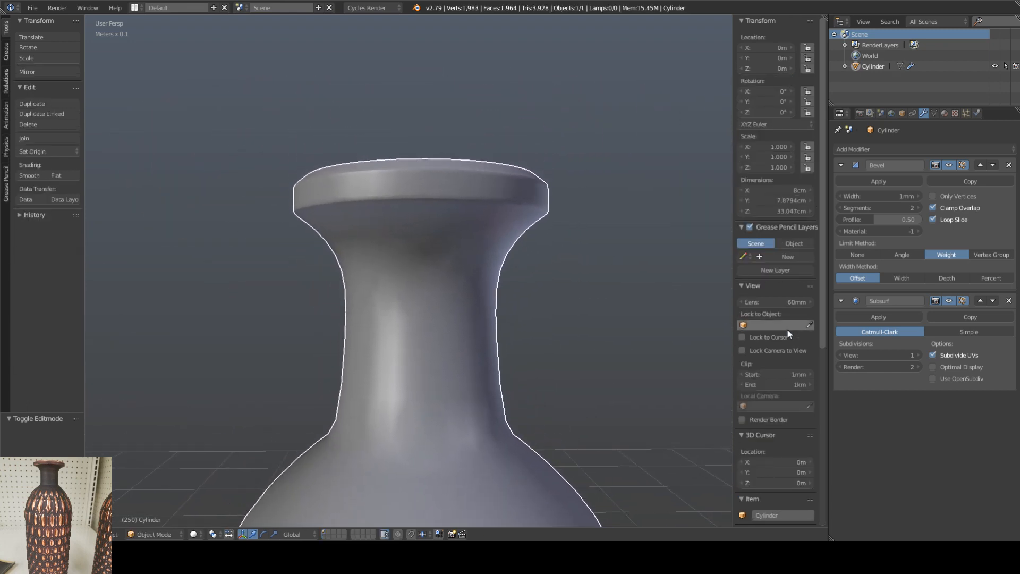
Step: Raise the Subsurf modifier's viewport subdivisions to 2 and check the rim up close
left_click(918, 355)
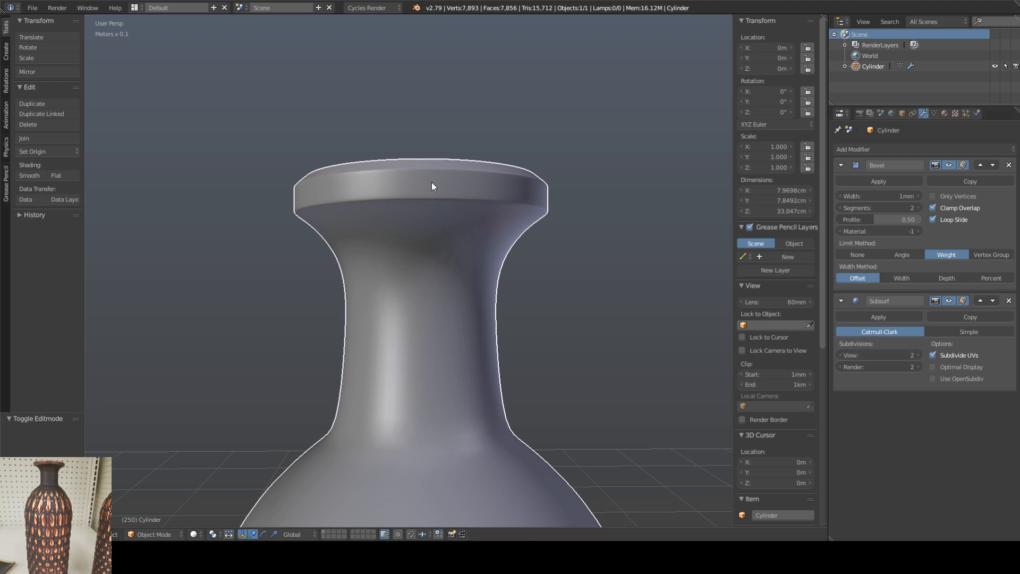
scroll(432, 183, "up", 2)
scroll(428, 197, "up", 1)
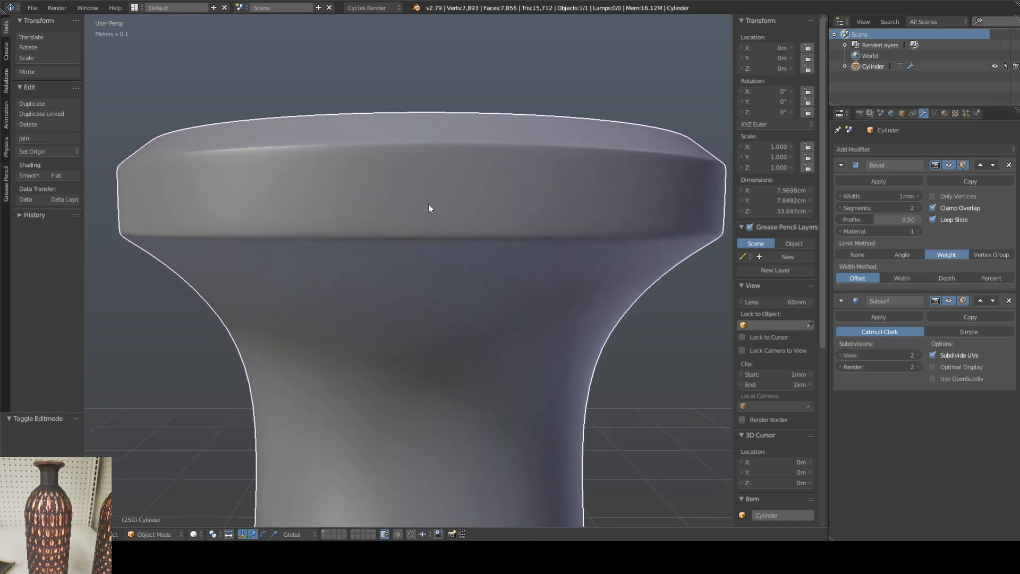
Step: Examine the vase's overall silhouette and the proportions of its rim and neck from several angles
scroll(419, 208, "down", 5)
scroll(420, 239, "down", 4)
middle_click_drag(424, 261, 450, 248)
scroll(418, 250, "up", 10)
scroll(454, 257, "down", 10)
middle_click_drag(464, 317, 476, 284)
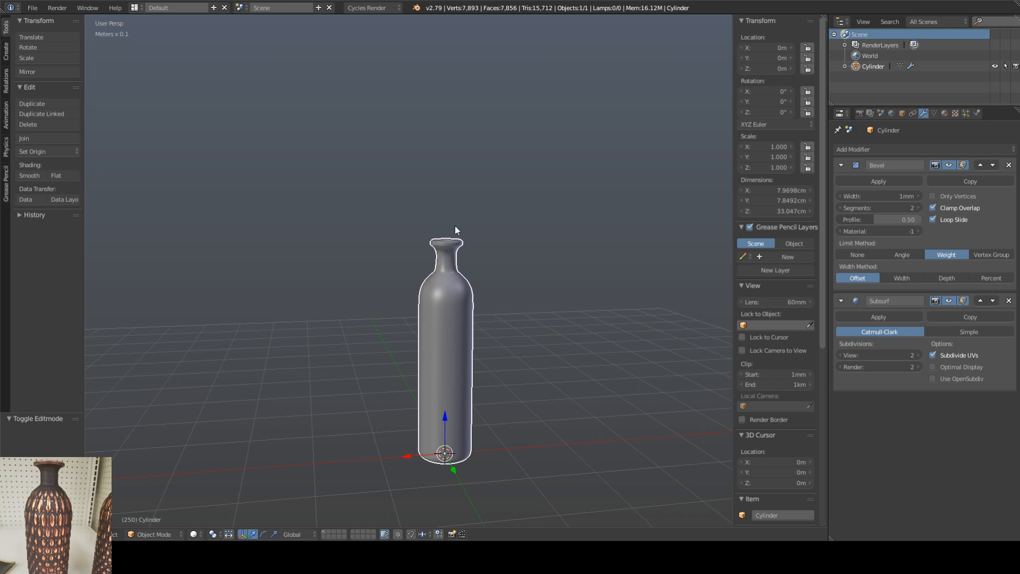
middle_click_drag(455, 227, 477, 272)
scroll(444, 246, "up", 6)
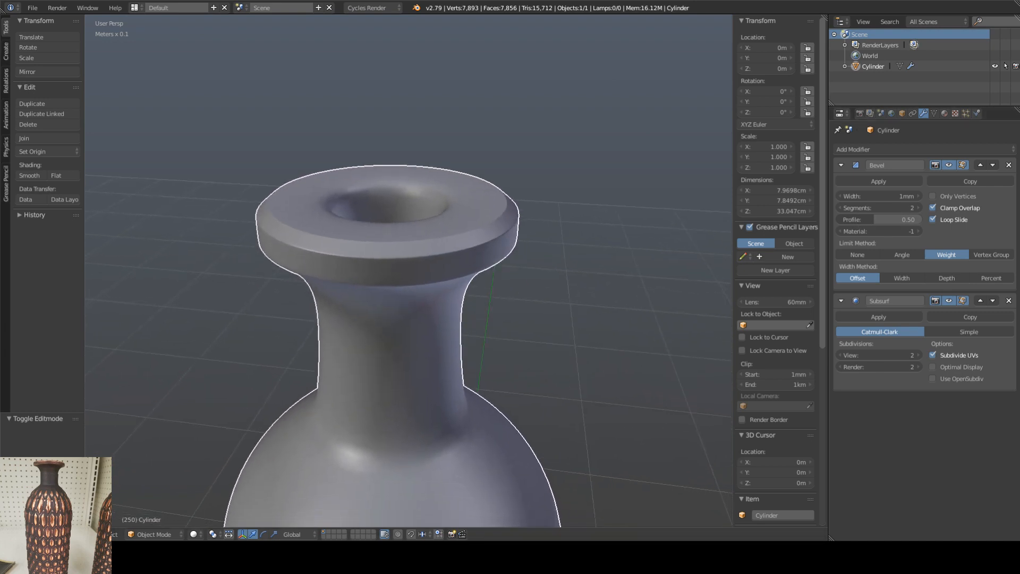
scroll(457, 248, "down", 5)
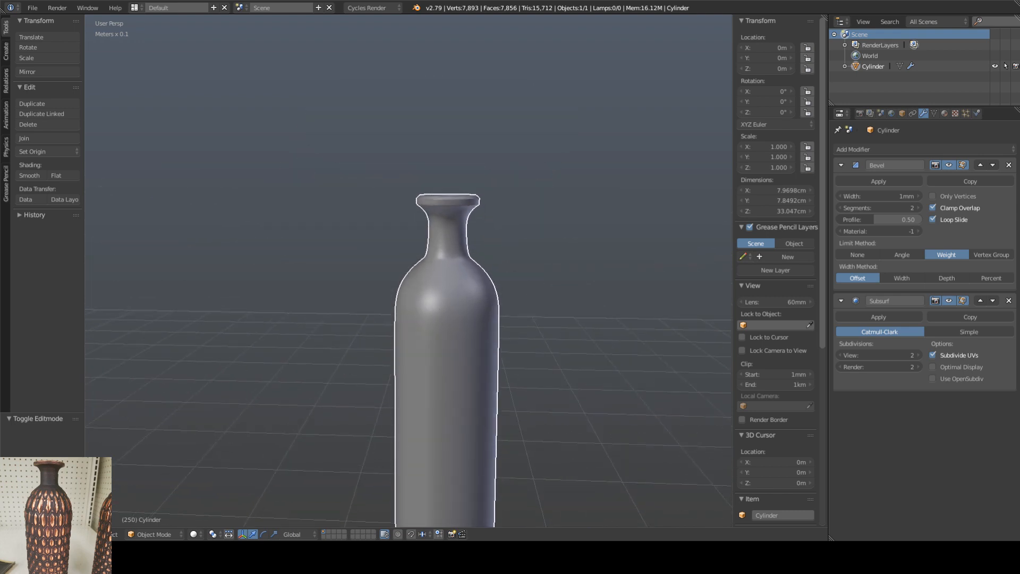
middle_click_drag(492, 304, 493, 291, "shift")
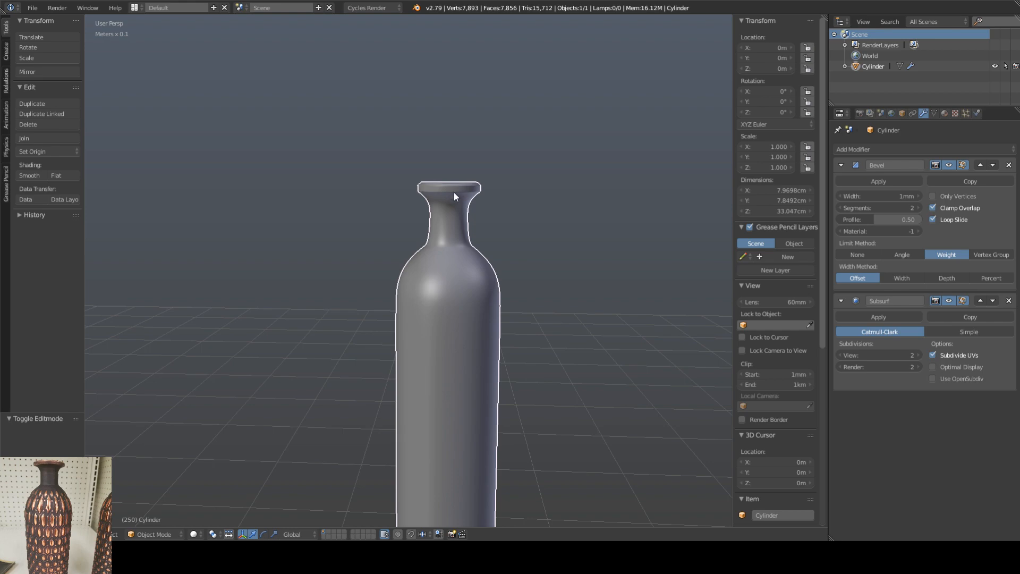
Step: Select the outer rim's edge loops and scale them outward to about 1.134 horizontally, excluding Z
key("Tab")
scroll(449, 188, "up", 10)
scroll(449, 188, "down", 5)
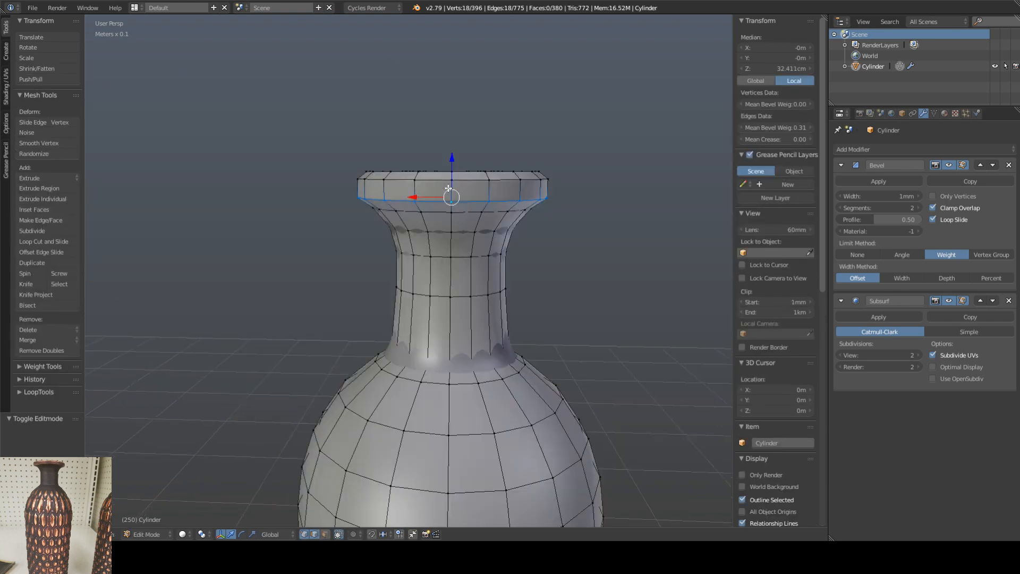
right_click(436, 181)
right_click(460, 180, "alt")
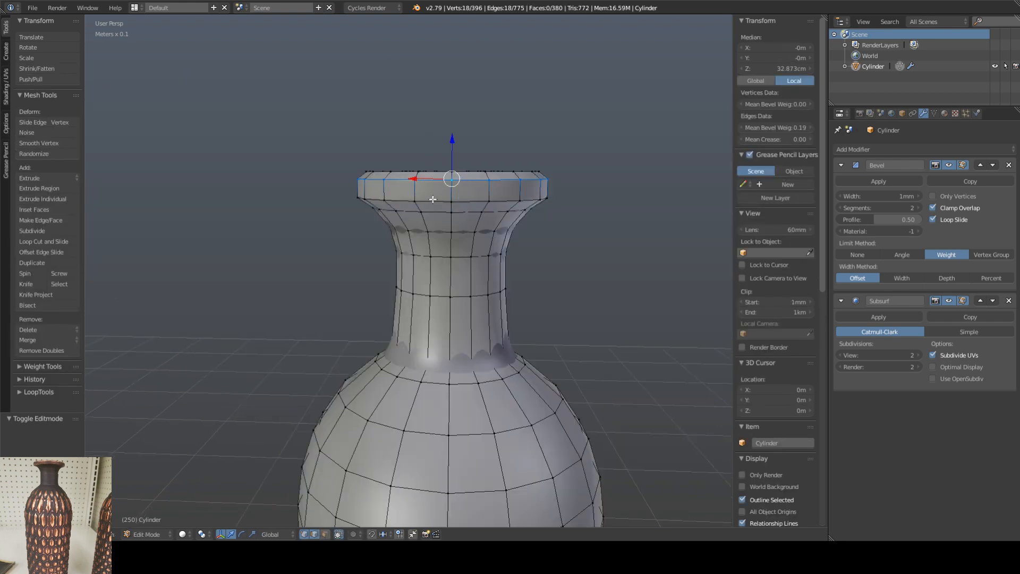
right_click(433, 201, "alt+shift")
mouse_move(461, 222)
middle_mouse_down()
mouse_move(474, 240)
mouse_move(462, 222)
mouse_move(461, 242)
middle_mouse_up()
right_click(430, 186, "alt+shift")
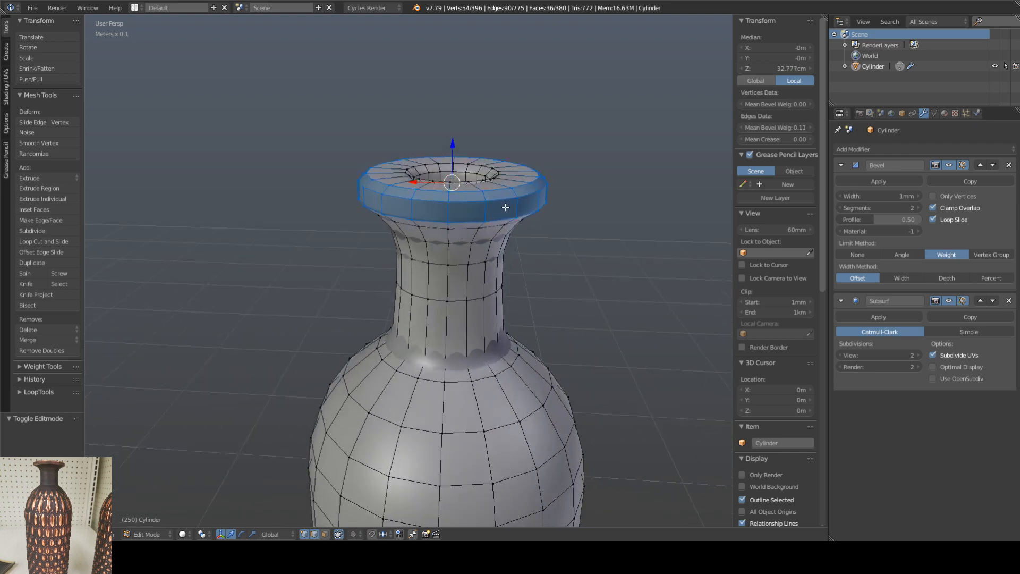
key("s")
key("shift+z")
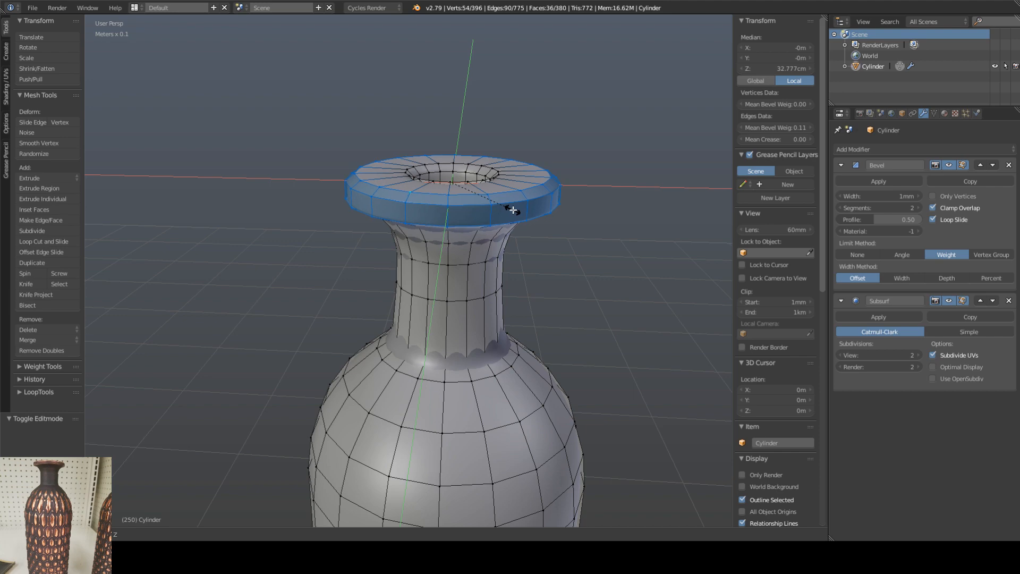
left_click(513, 210)
middle_click_drag(513, 212, 548, 199)
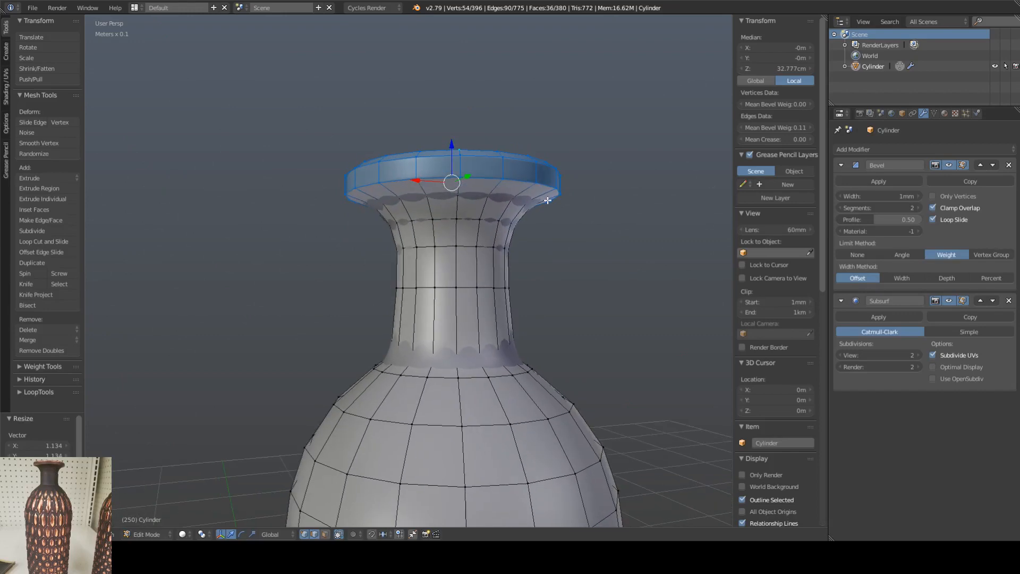
Step: Lower the edge loop beneath the rim to about Z 32.05 cm and the next neck loop to about 31.59 cm
right_click(441, 195)
right_click(440, 194, "alt")
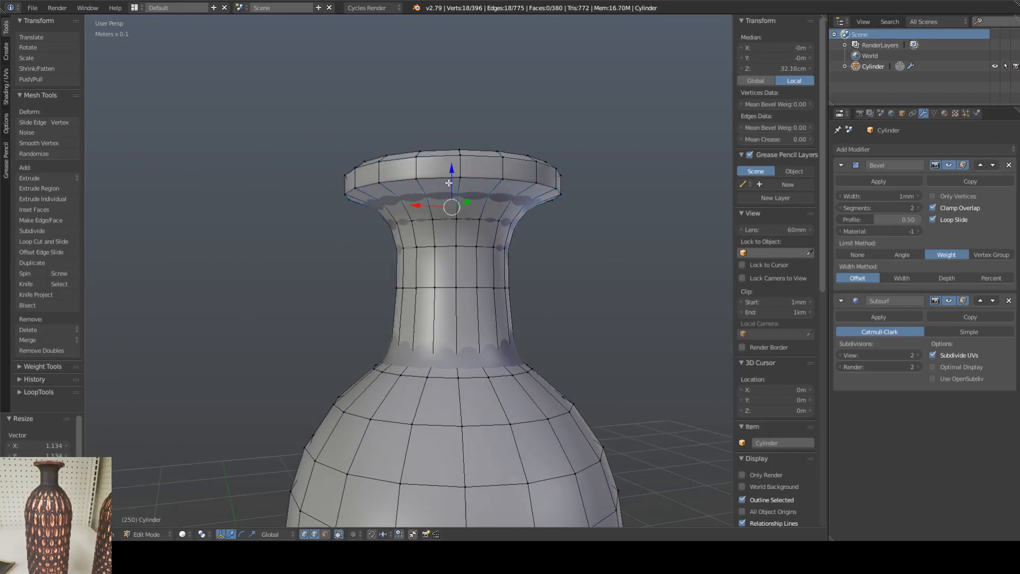
key("g")
key("z")
left_click(444, 222)
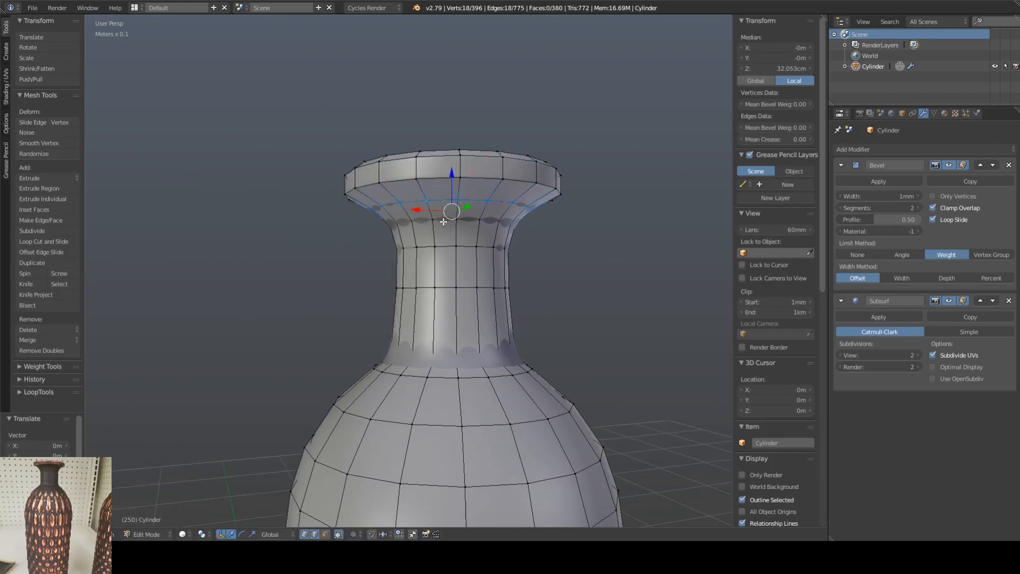
key("g")
key("z")
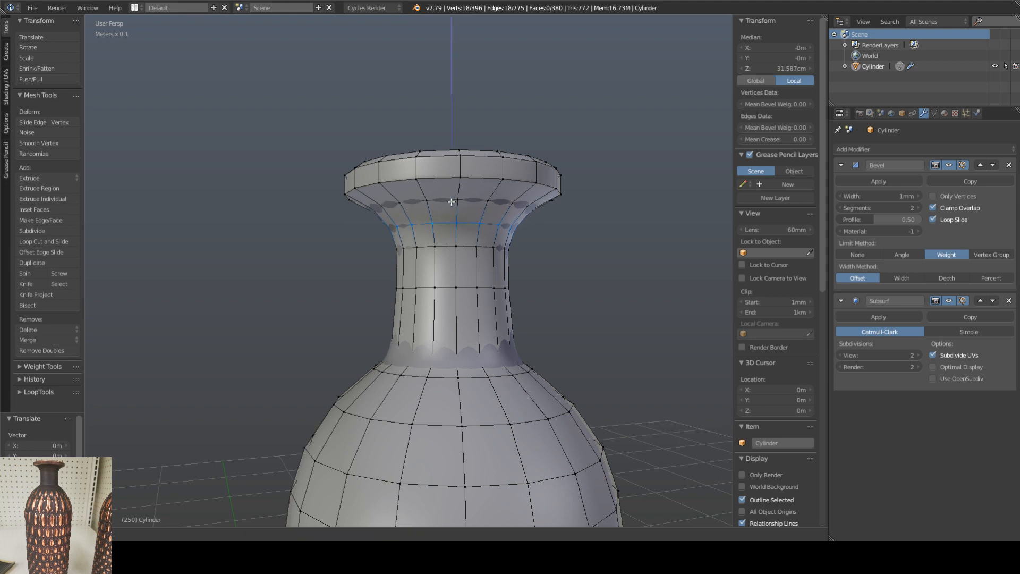
left_click(451, 202)
key("Tab")
Step: Examine the widened rim and its transition into the neck, up close and from farther away
middle_click_drag(558, 248, 416, 274)
scroll(506, 218, "up", 2)
scroll(500, 260, "up", 2)
scroll(467, 248, "up", 1)
scroll(436, 273, "up", 3)
scroll(436, 273, "down", 1)
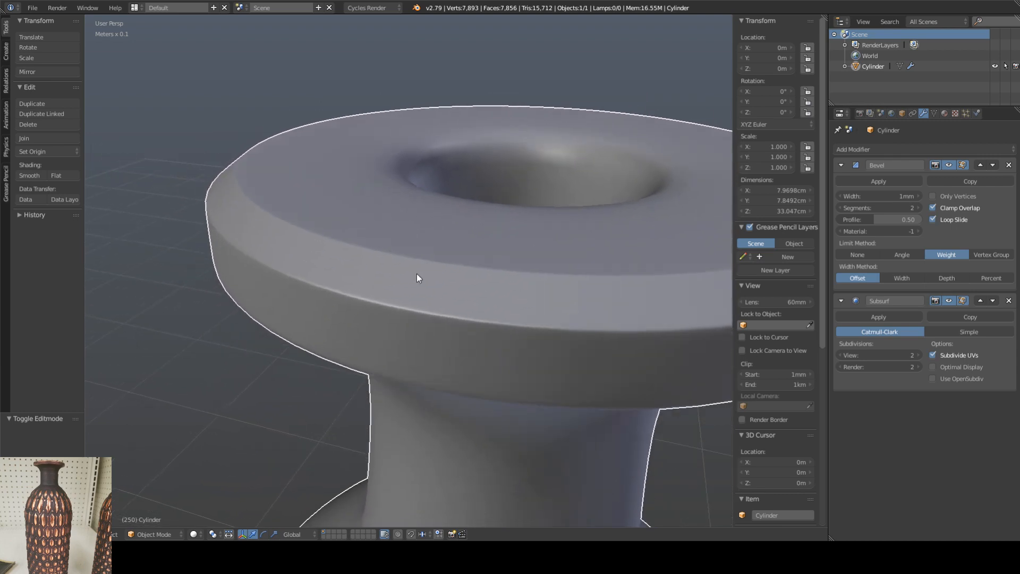
scroll(417, 273, "down", 6)
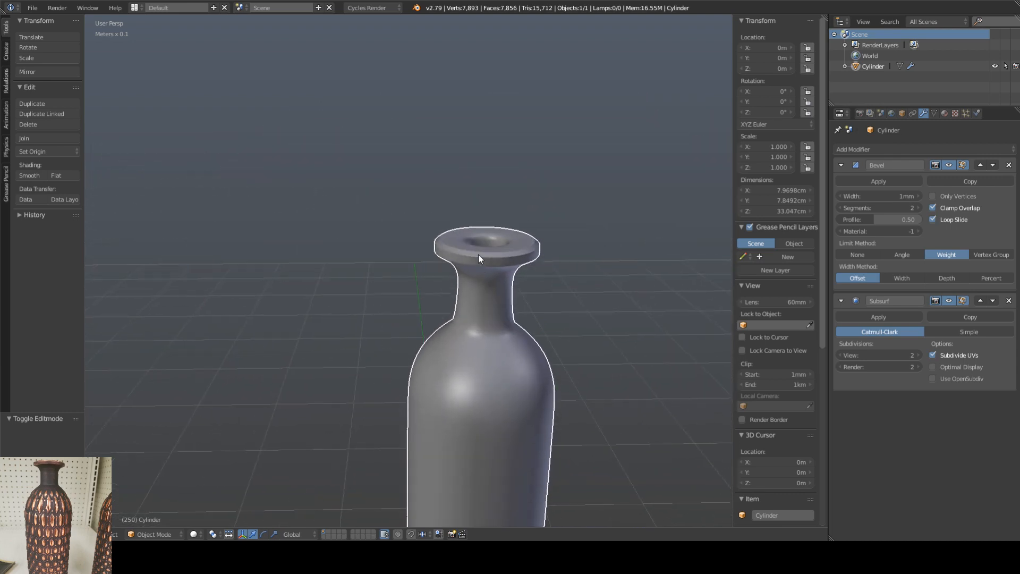
scroll(479, 254, "up", 3)
Step: Raise the mean edge bevel weight of the rim's upper outer edge loop to 0.38, checking the smoothed result in Object Mode
key("Tab")
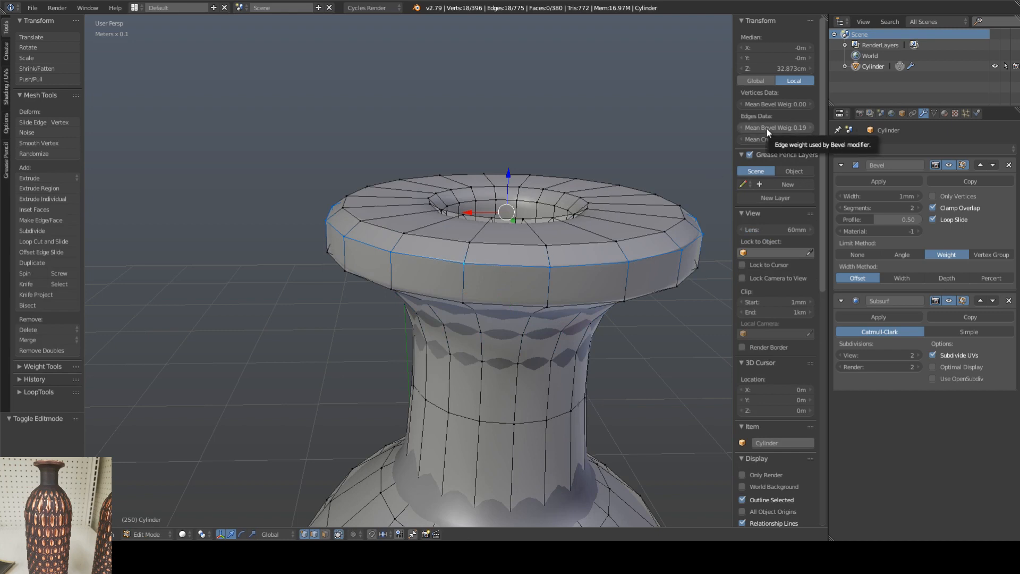
key("Tab")
middle_click_drag(528, 256, 477, 269)
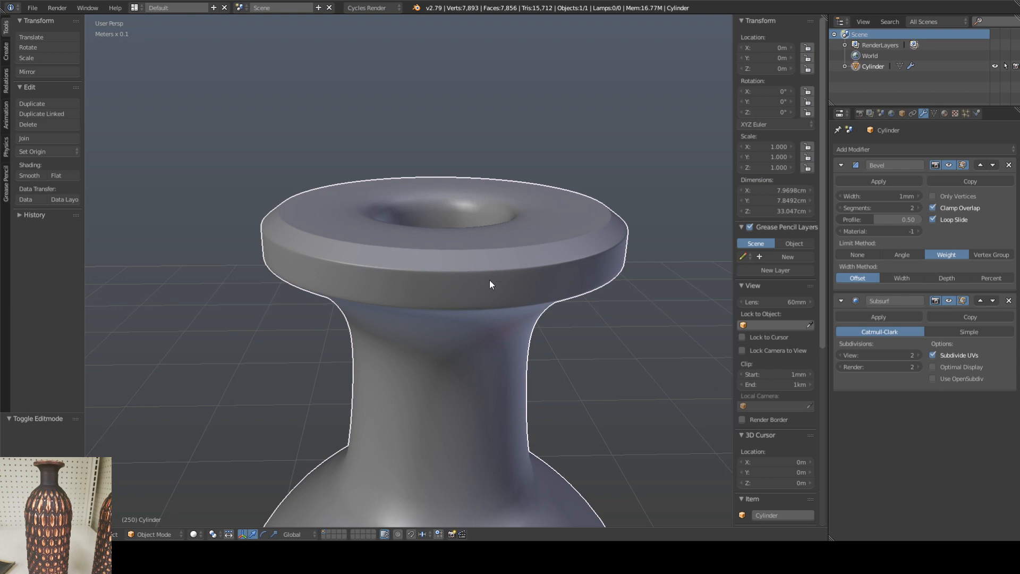
key("Tab")
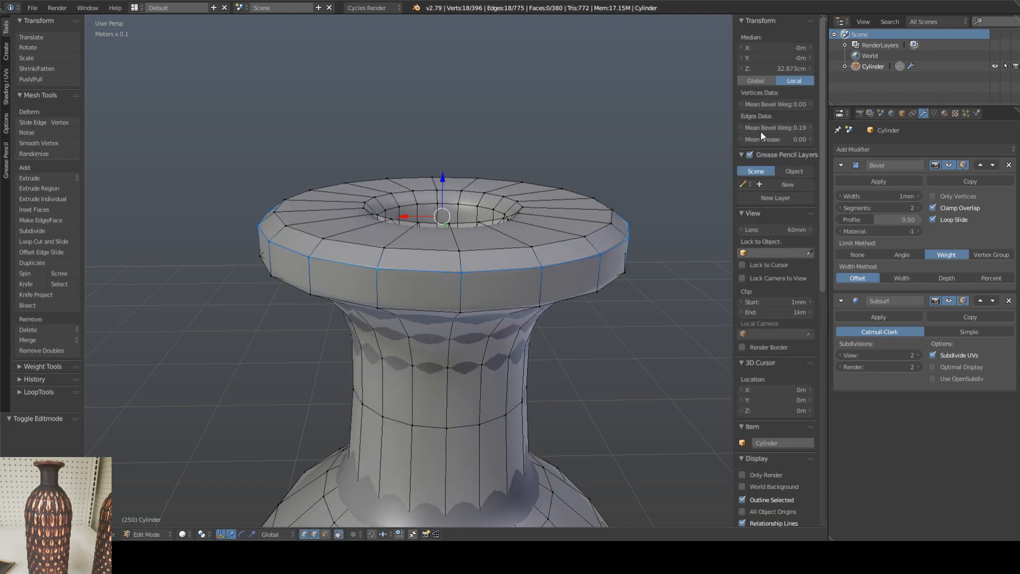
left_click_drag(762, 129, 762, 129)
key("Tab")
mouse_move(574, 278)
middle_mouse_down()
mouse_move(556, 268)
mouse_move(561, 282)
middle_mouse_up()
key("Tab")
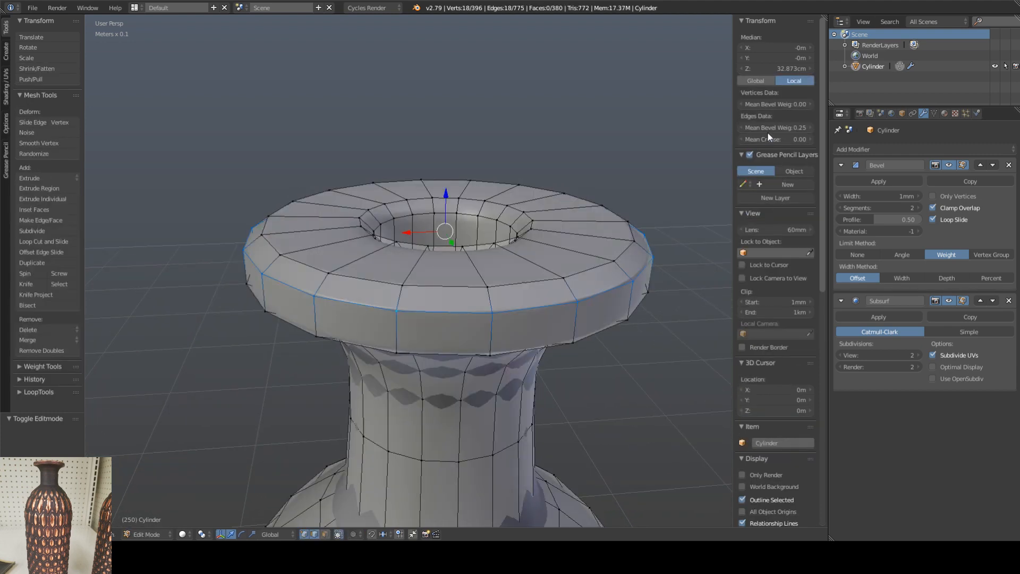
key("Tab")
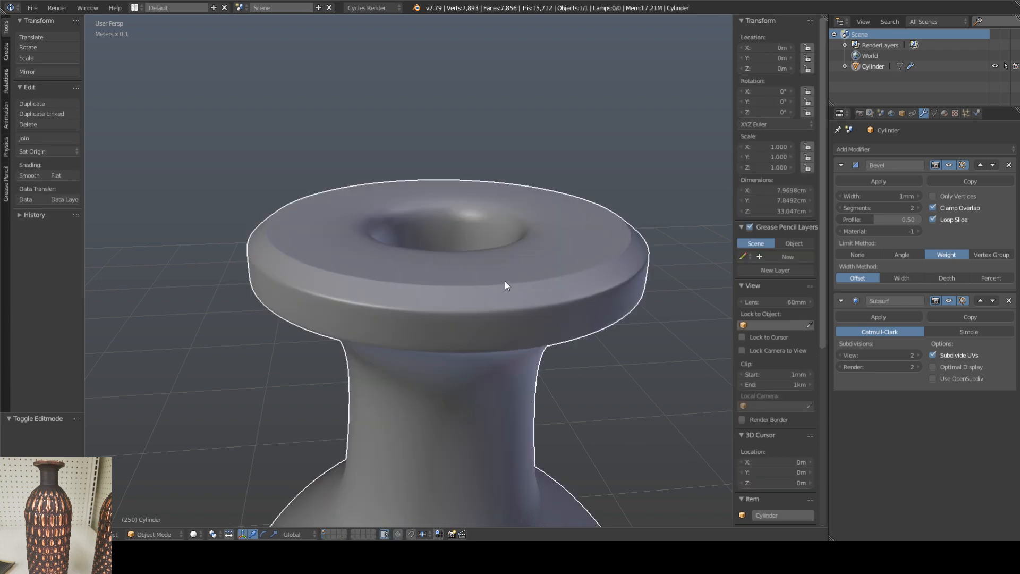
Step: Increase the mean edge bevel weight of the rim's lower outer edge loop and review the vase in Object Mode
middle_click_drag(505, 282, 450, 221)
key("Tab")
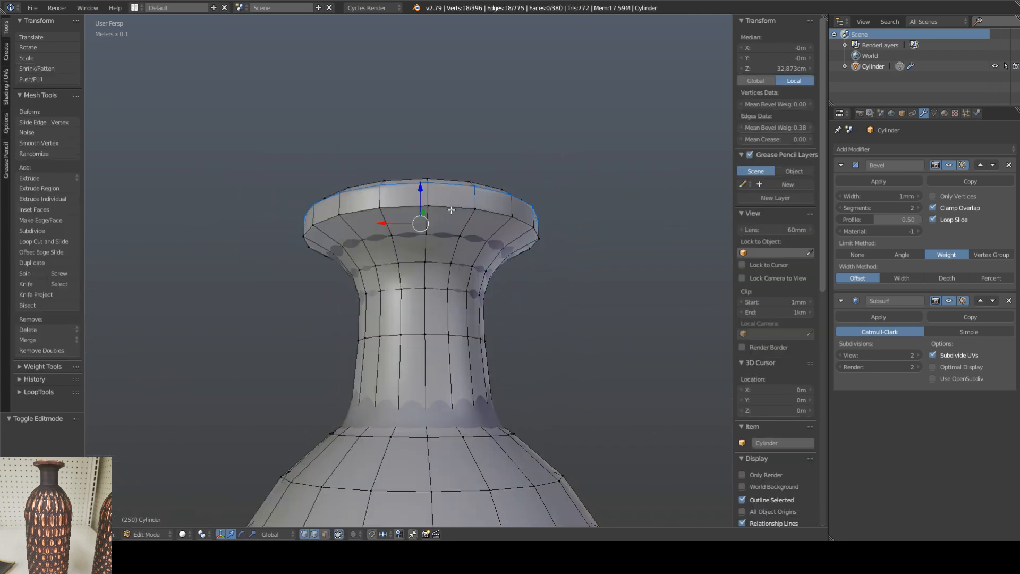
left_click(441, 210, "alt")
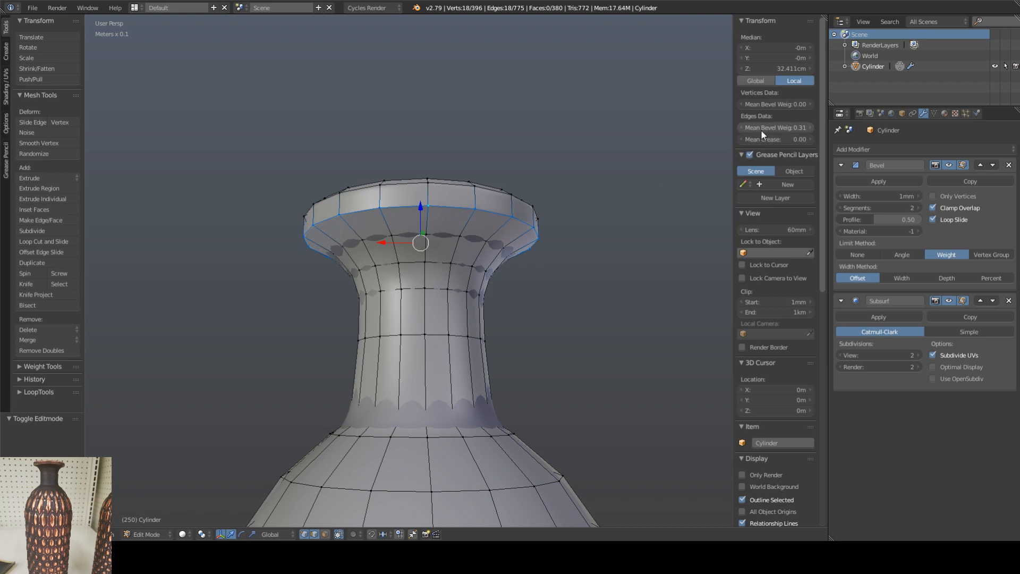
left_click_drag(763, 127, 808, 127)
key("Tab")
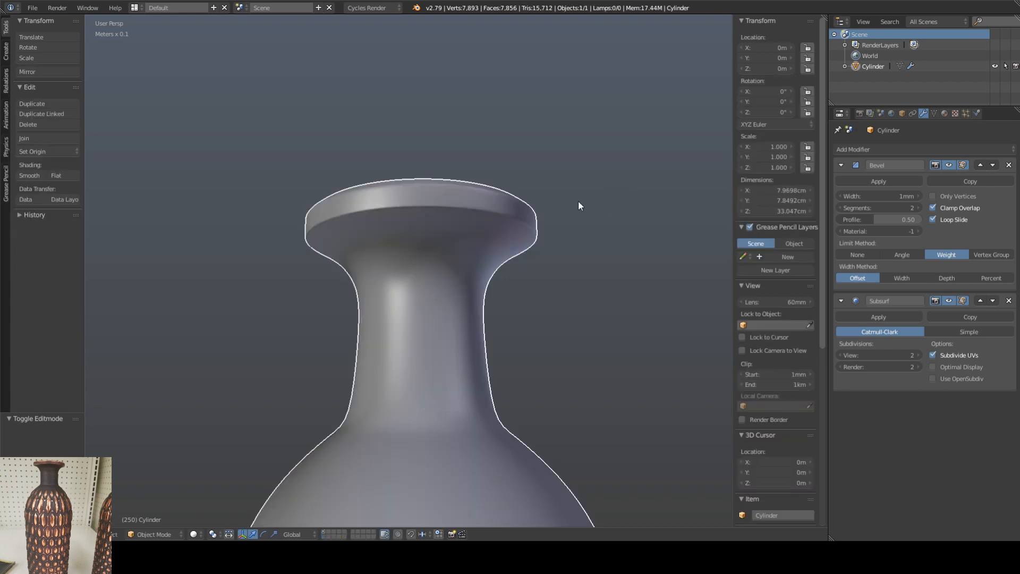
scroll(507, 246, "down", 6)
middle_click_drag(508, 250, 505, 340)
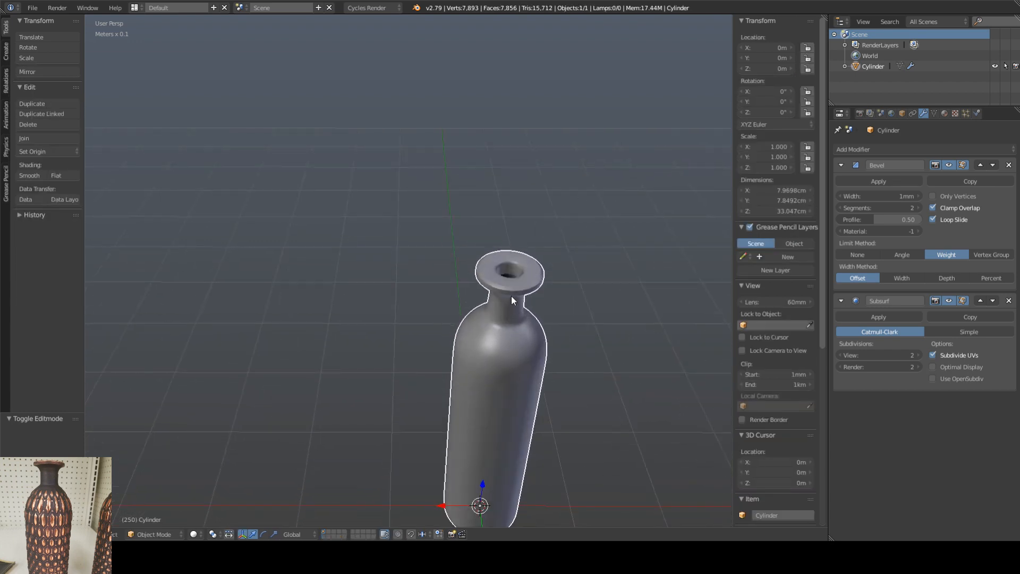
Step: Examine the overall silhouette of the smoothed vase in Object Mode from above and from the side
middle_click_drag(515, 297, 471, 292, "shift")
scroll(474, 289, "down", 2)
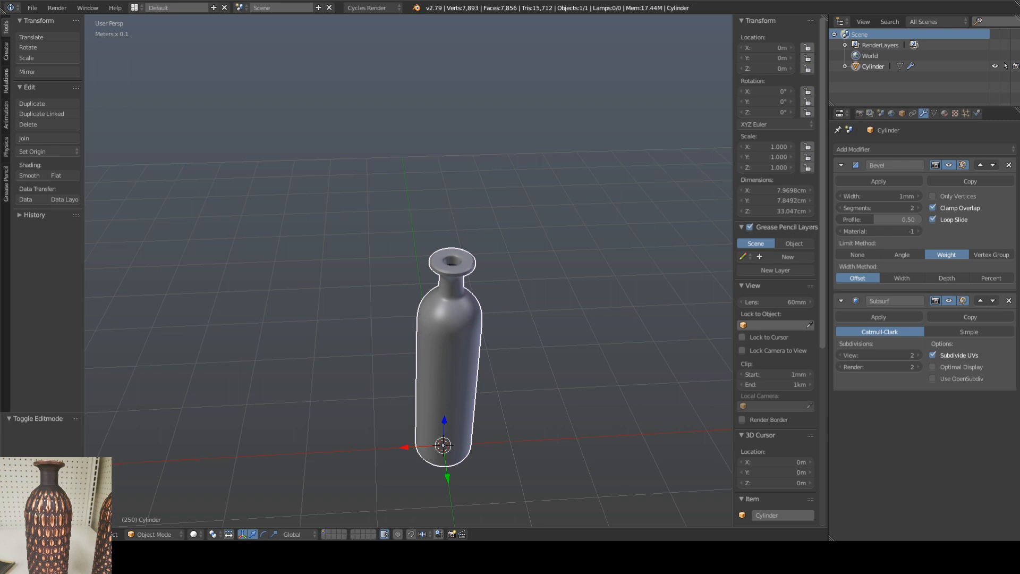
middle_click_drag(453, 340, 422, 287, "shift")
middle_click_drag(422, 287, 430, 247)
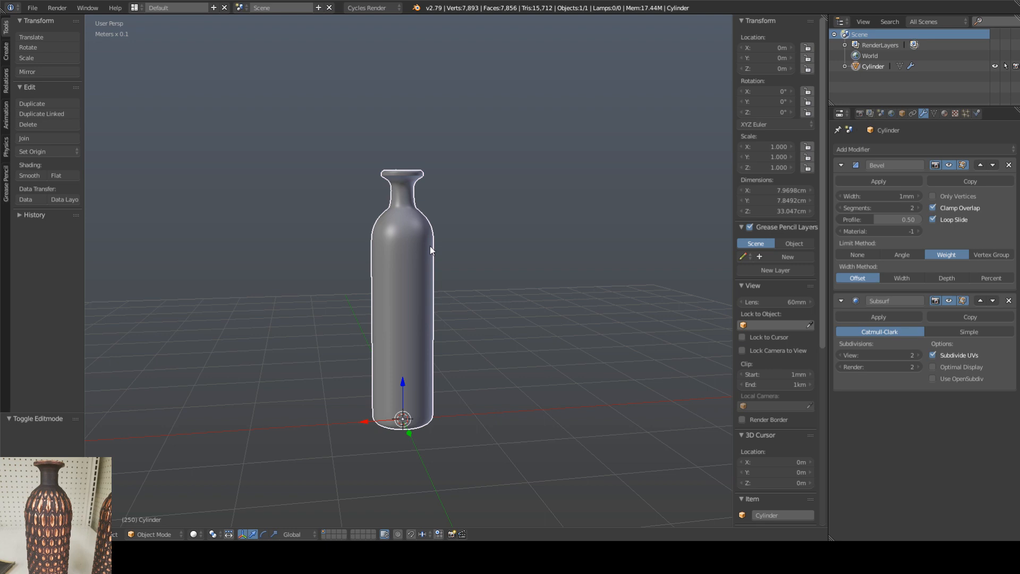
middle_click_drag(413, 253, 432, 245, "shift")
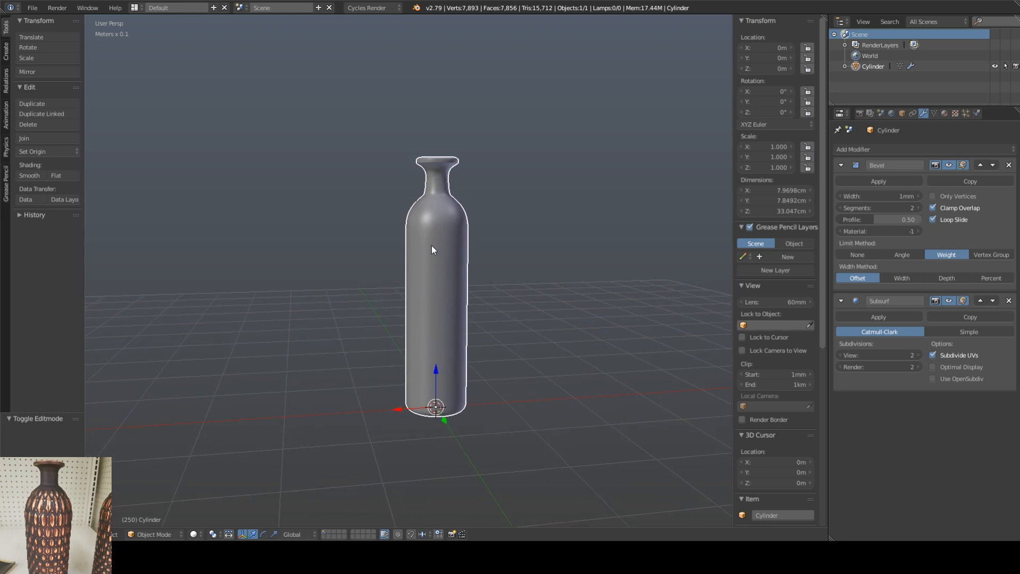
scroll(436, 211, "up", 2)
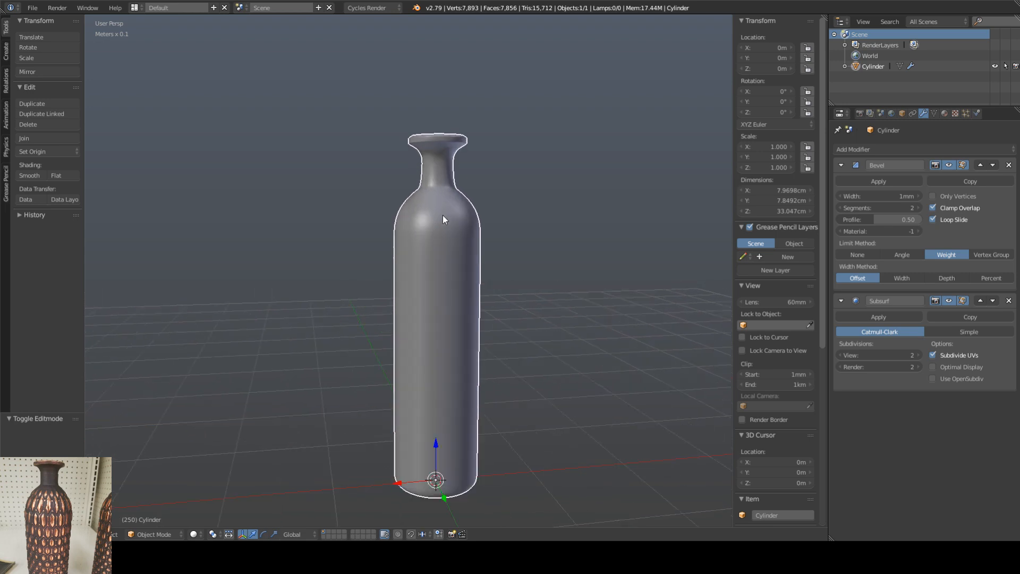
Step: Widen the edge loop at the base of the neck by a scale of about 1.11 and raise it to about Z 28.59 cm
key("Tab")
scroll(435, 150, "up", 8)
middle_click_drag(435, 150, 308, 179)
scroll(308, 180, "down", 8)
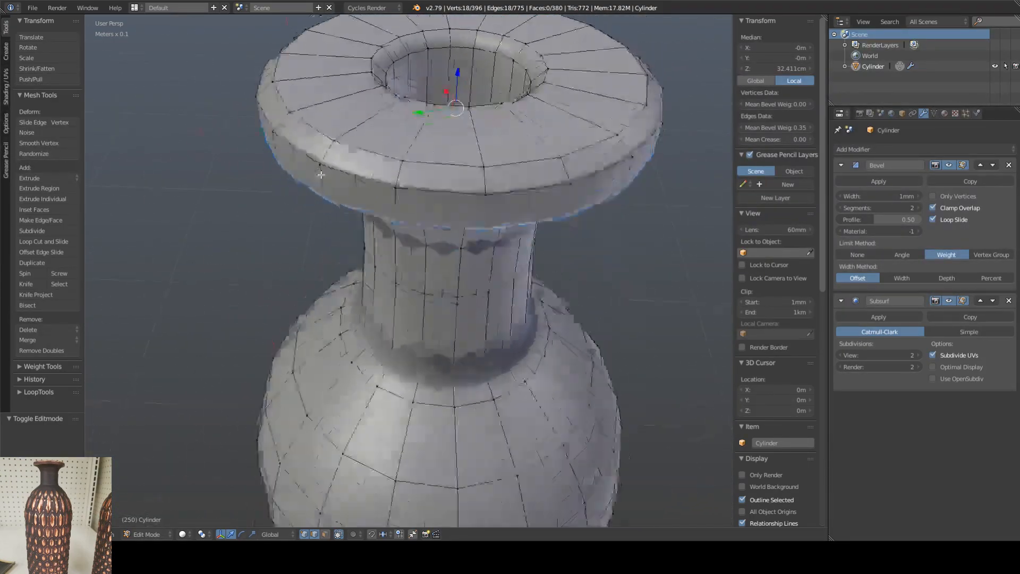
scroll(378, 211, "up", 10)
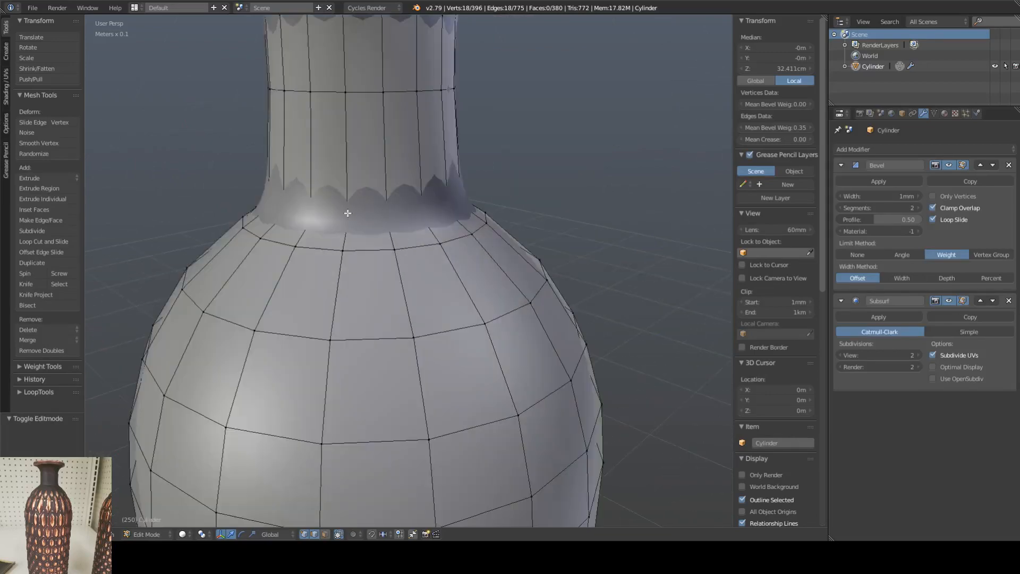
right_click(366, 217, "alt")
key("s")
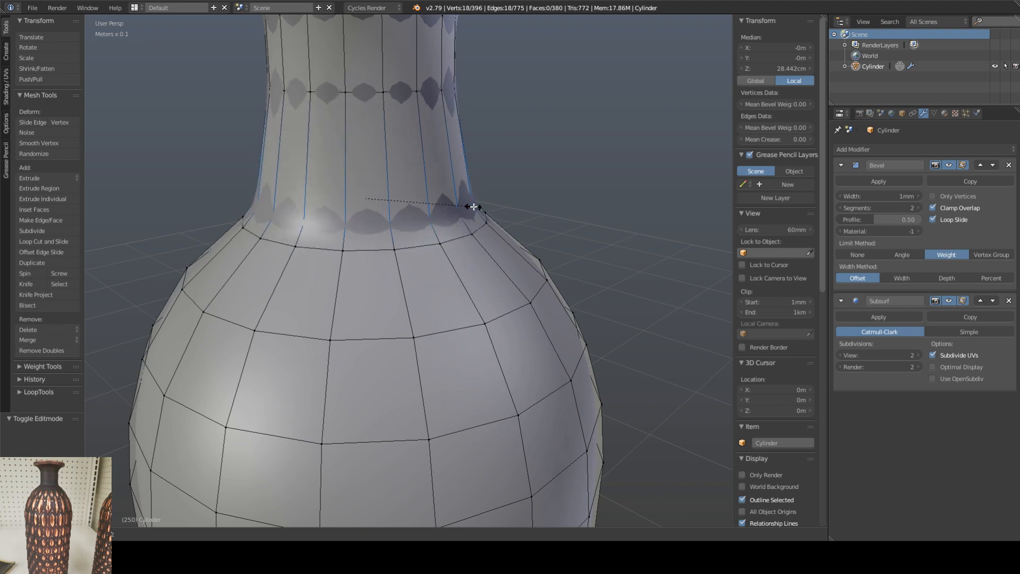
left_click(474, 206)
key("g")
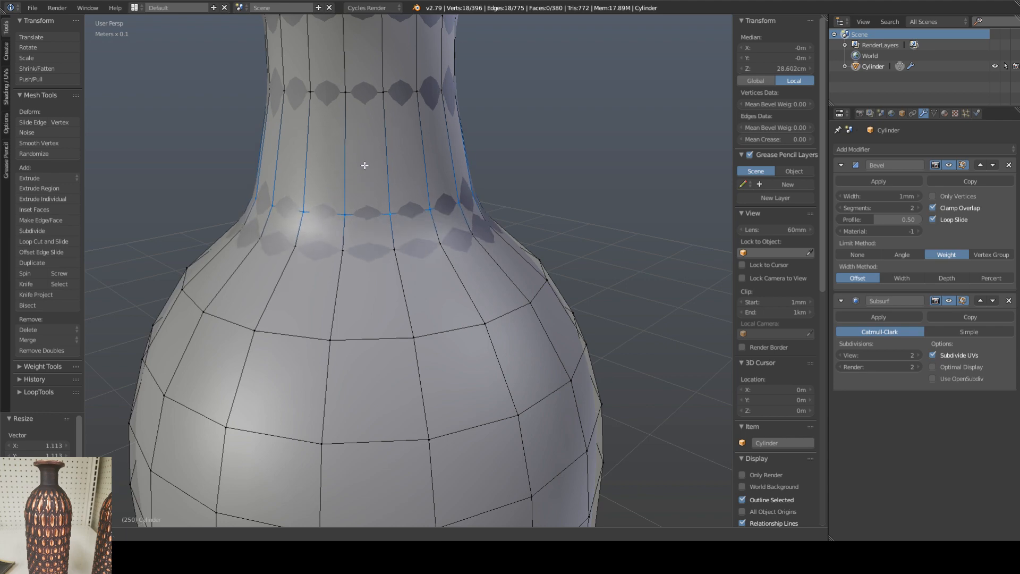
left_click(366, 166)
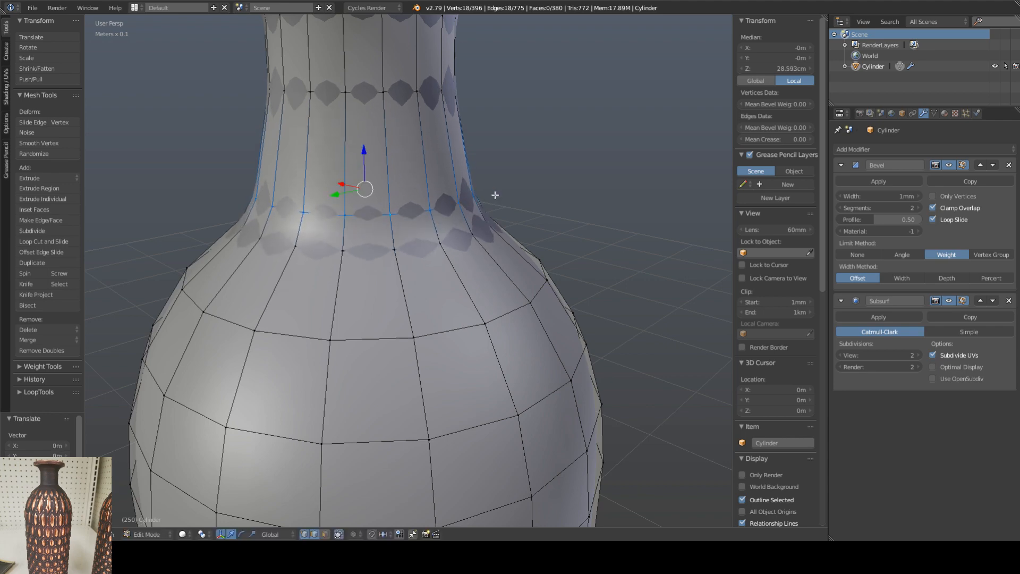
key("s")
left_click(564, 186)
scroll(446, 233, "down", 5)
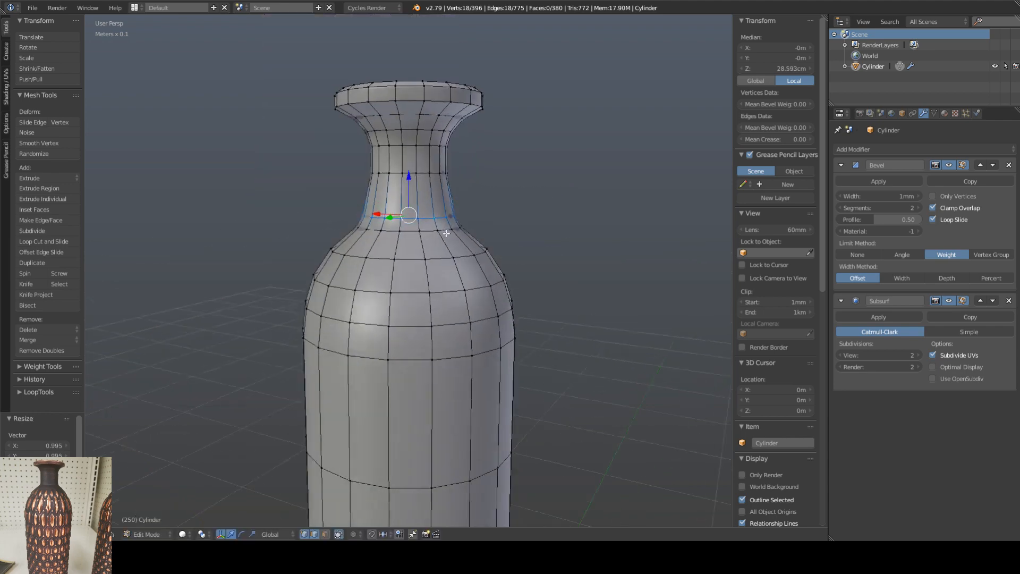
Step: Lower the neck-base edge loop along the Z axis to about 28.47 cm
mouse_move(446, 233)
middle_mouse_down()
mouse_move(367, 247)
mouse_move(437, 237)
middle_mouse_up()
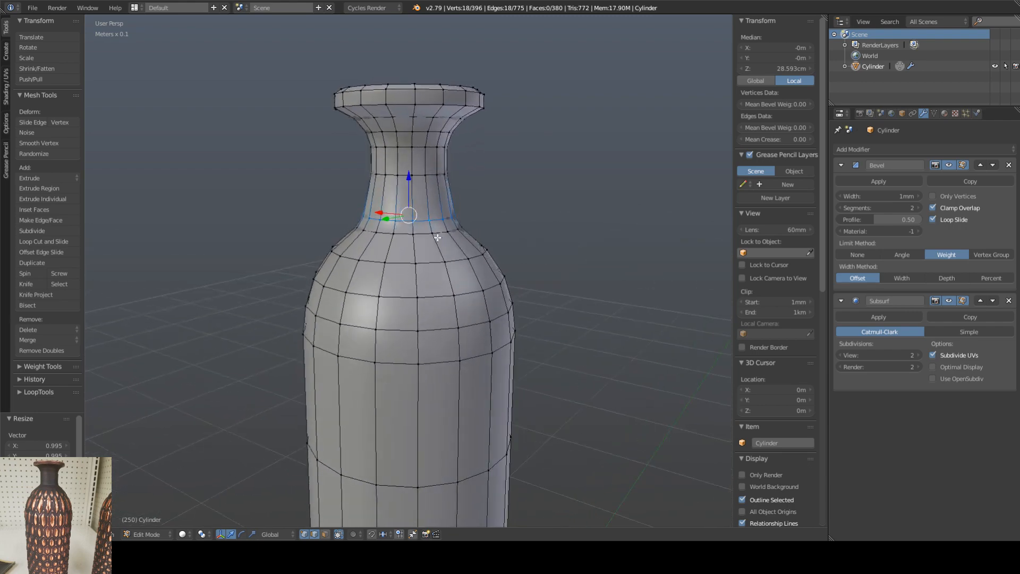
key("g")
key("z")
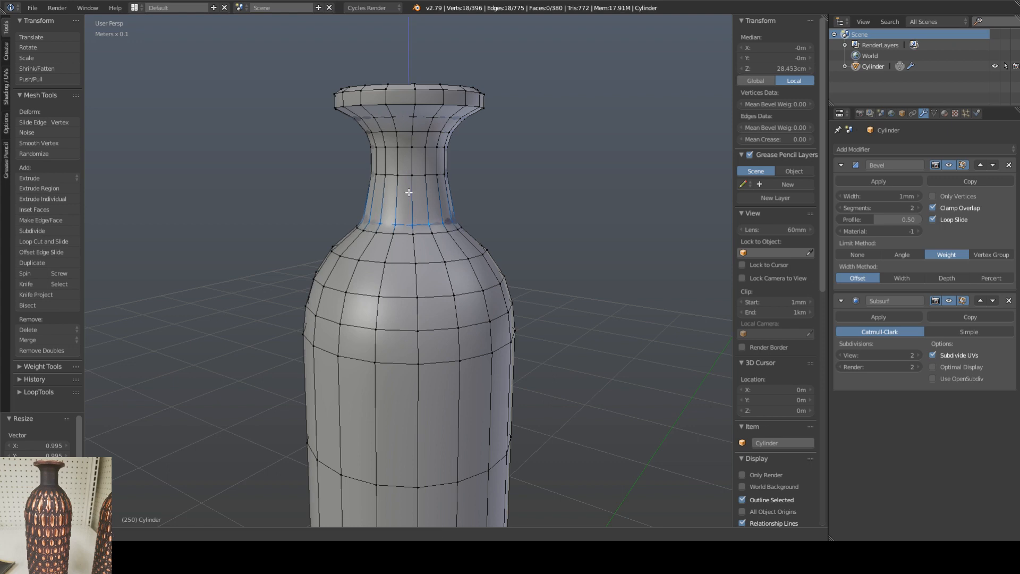
left_click(408, 192)
Step: Set the mean edge bevel weight of the neck-base loop to 0.65 and check the smoothed result in Object Mode
scroll(401, 218, "up", 4)
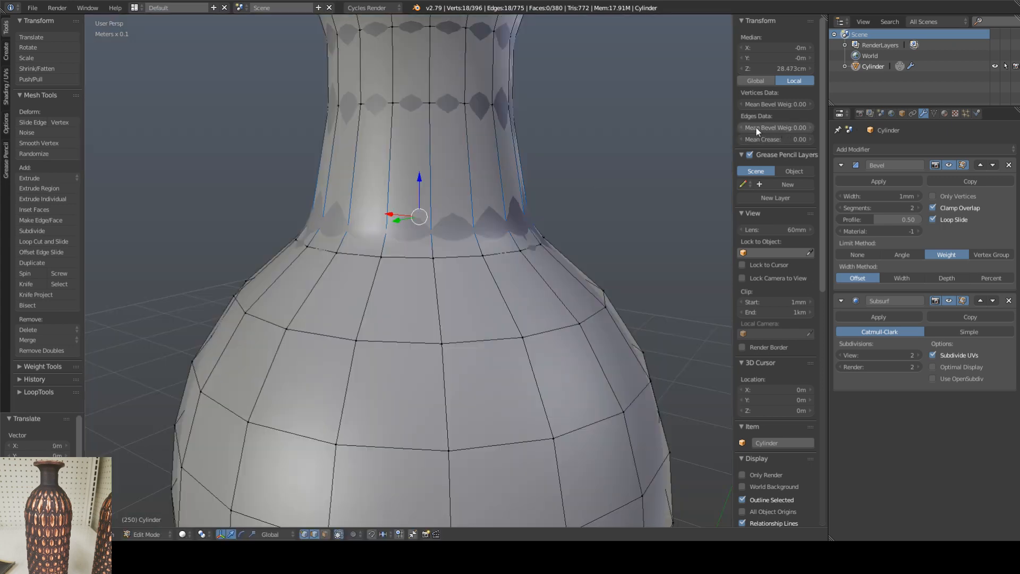
left_click_drag(757, 127, 765, 128)
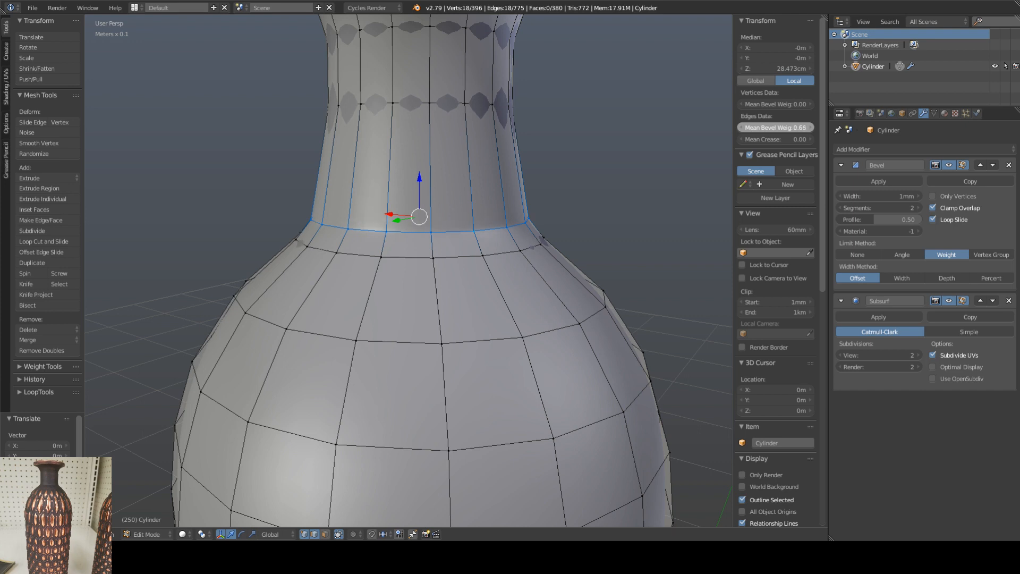
key("Tab")
scroll(541, 225, "down", 5)
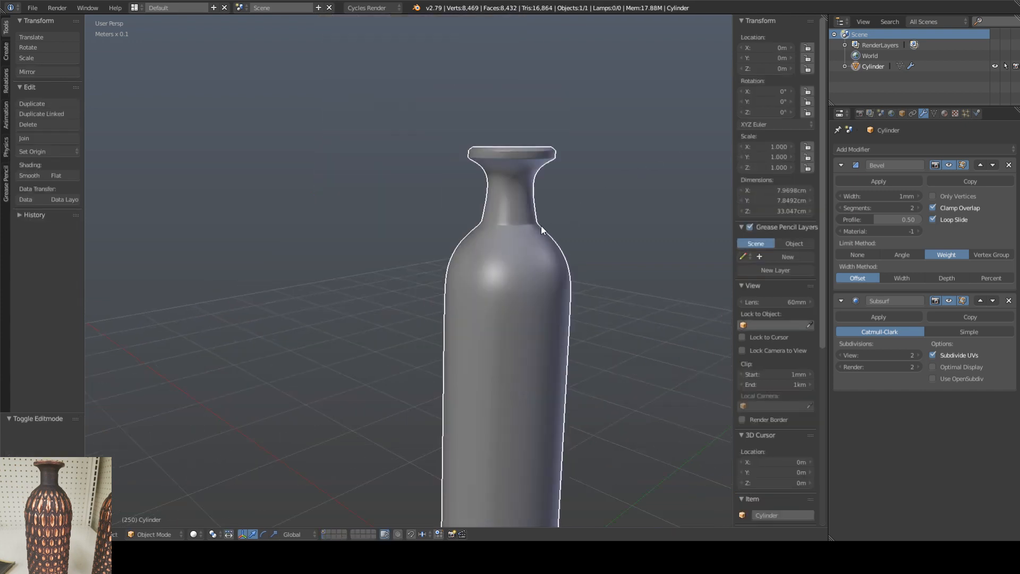
scroll(535, 232, "up", 6)
Step: Widen the shoulder edge loop just below the neck, lower it to about Z 27.99 cm, and review the smoothed shape in Object Mode
key("Tab")
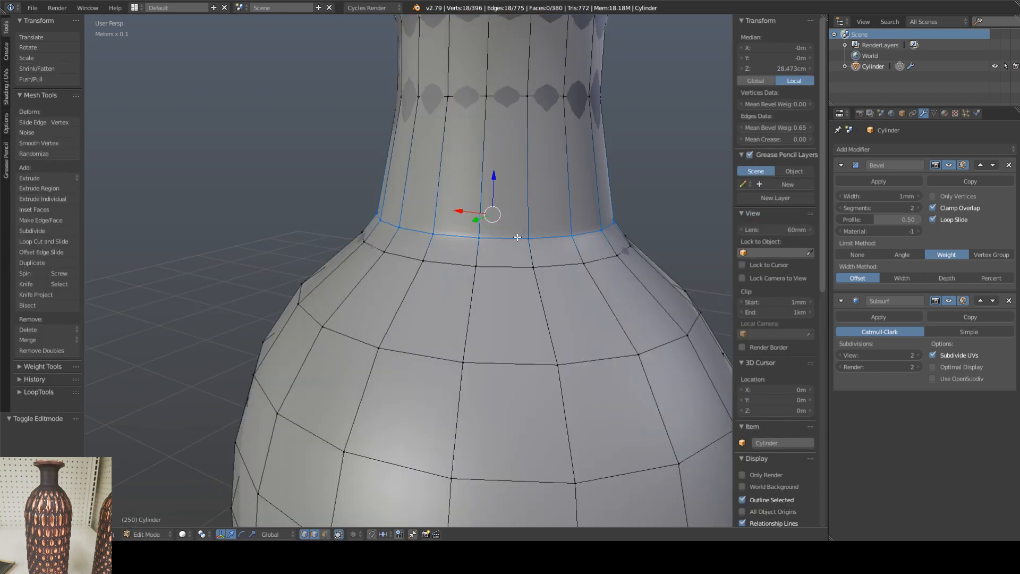
right_click(462, 265, "alt")
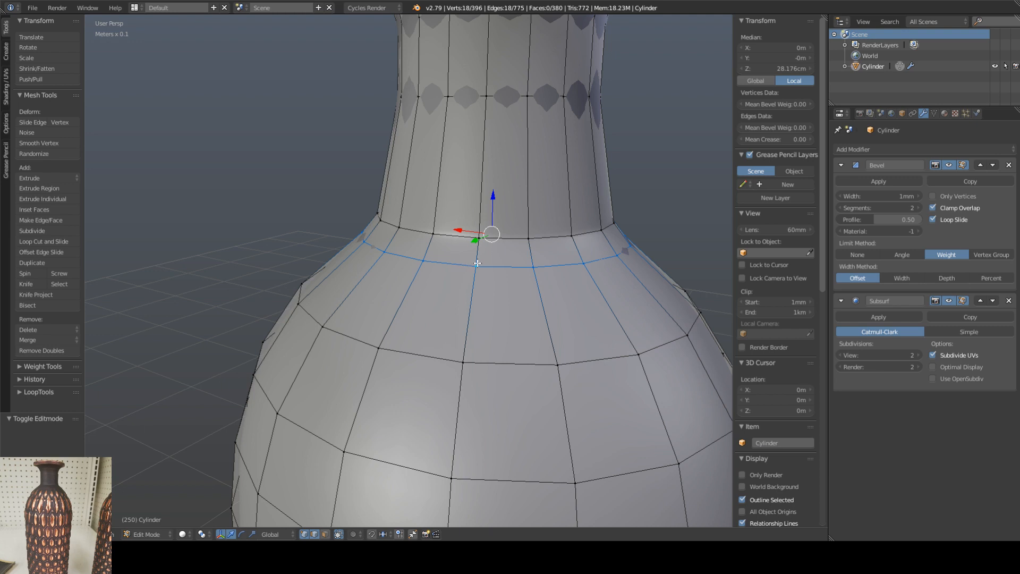
key("s")
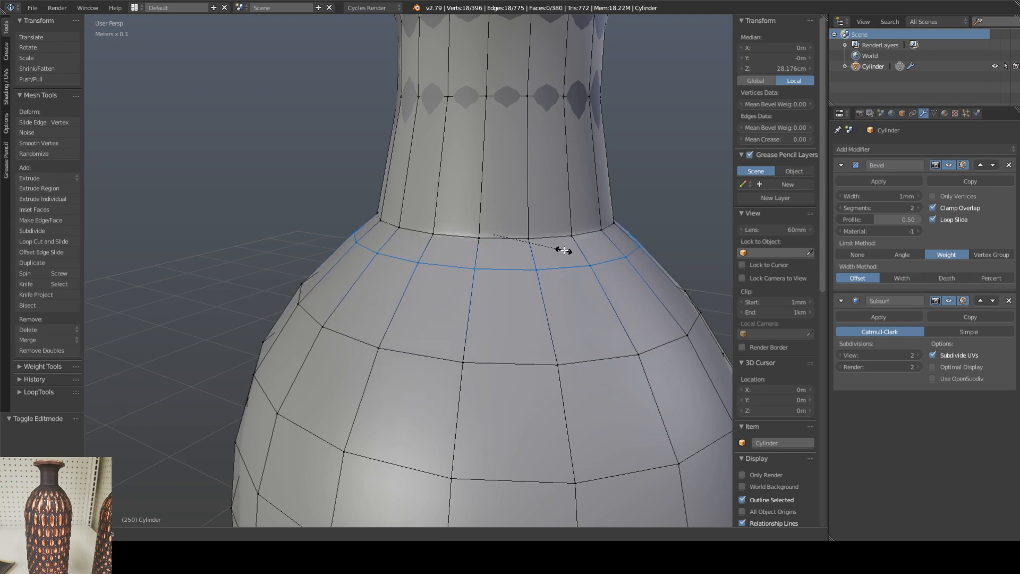
left_click(564, 251)
left_click_drag(494, 198, 494, 209)
key("s")
left_click(565, 255)
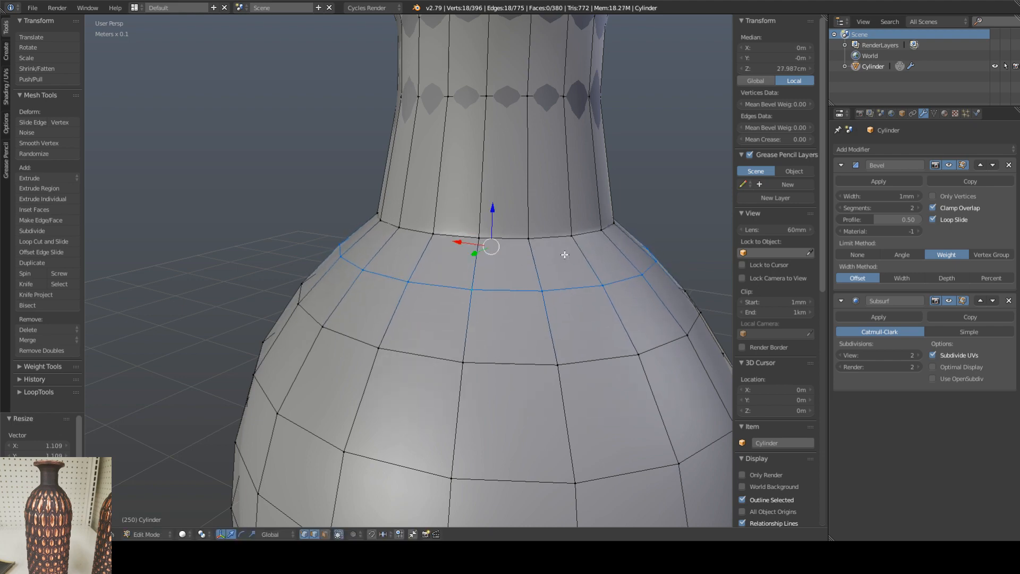
scroll(534, 244, "down", 4)
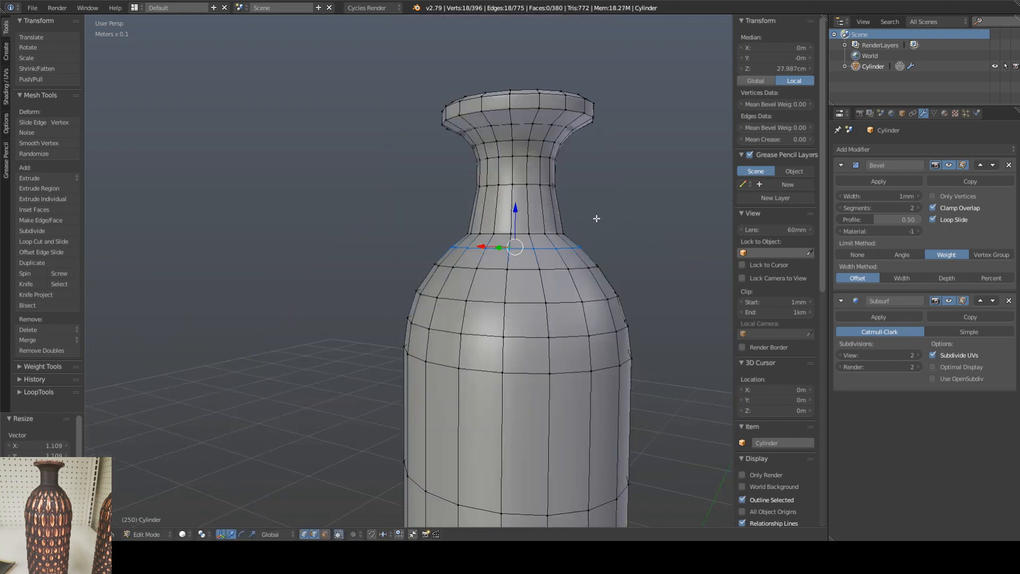
middle_click_drag(596, 218, 595, 231)
key("Tab")
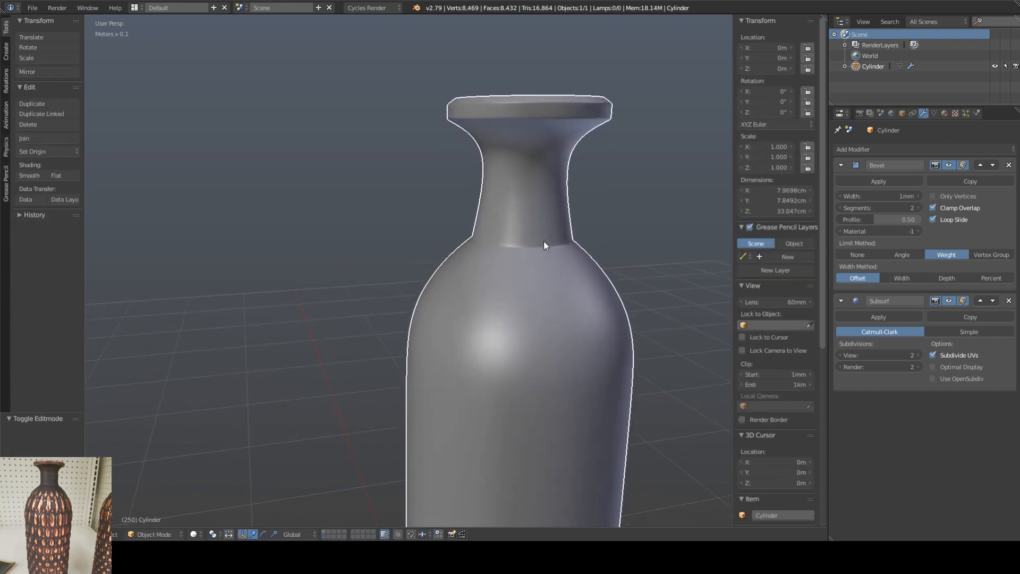
Step: Raise the mean edge bevel weight of the neck-base loop to 0.72 and check the crease in Object Mode
key("Tab")
left_click(518, 242, "alt")
left_click(516, 240, "alt")
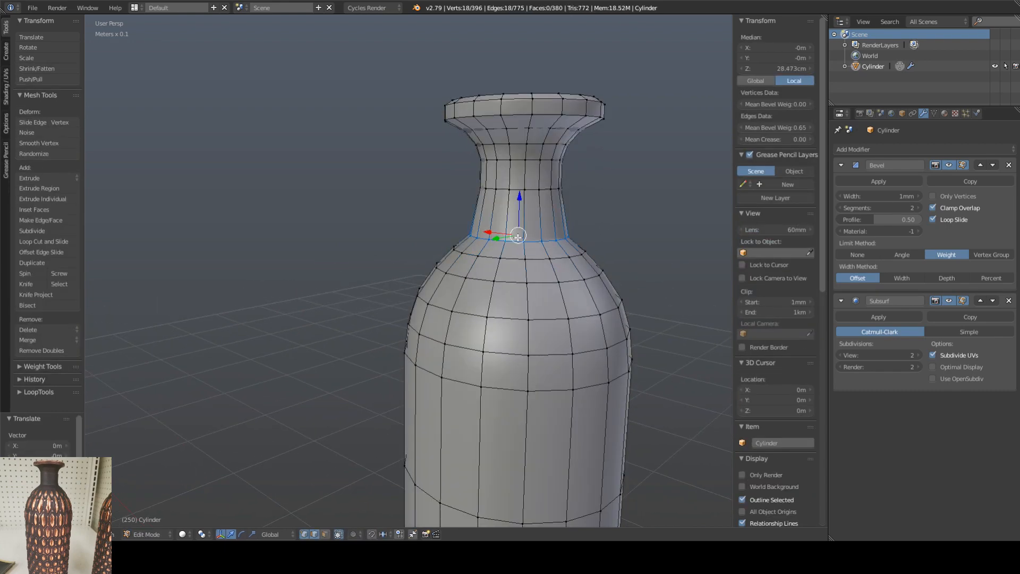
scroll(520, 237, "up", 5)
left_click_drag(758, 127, 776, 127)
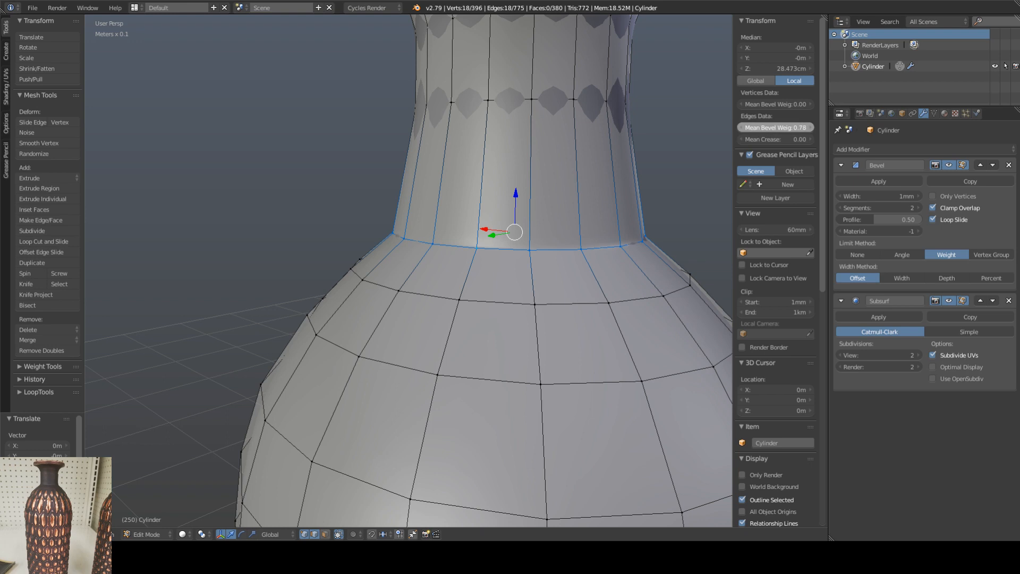
key("Tab")
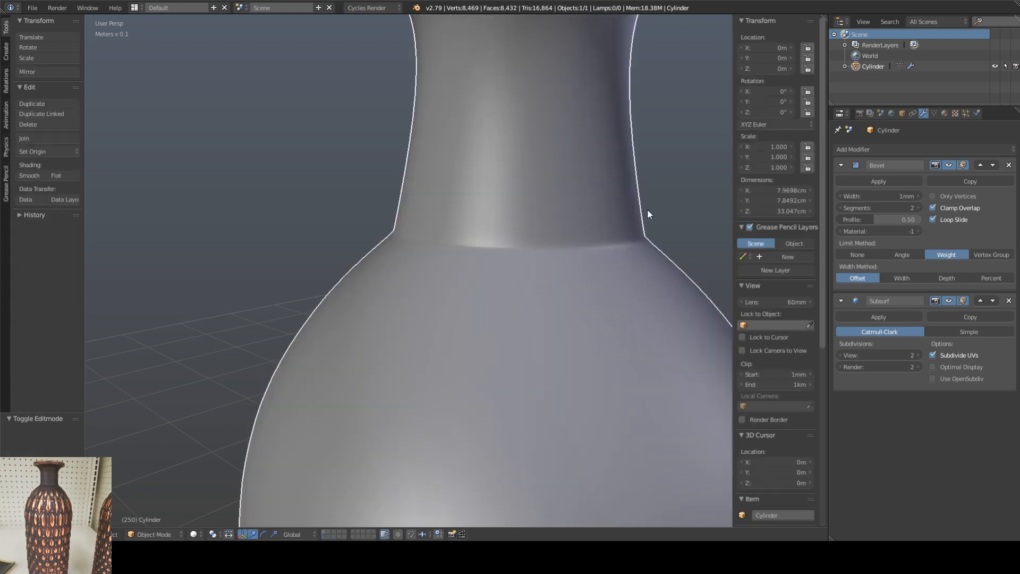
scroll(590, 222, "down", 8)
Step: Examine the finished neck, shoulder and full body of the smoothed vase from several angles
middle_click_drag(557, 230, 520, 195)
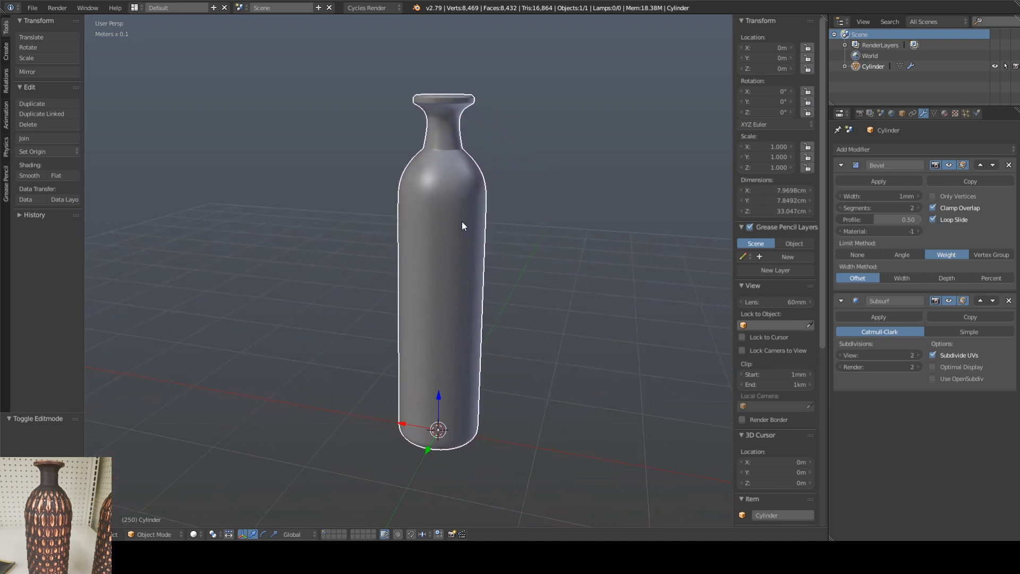
middle_click_drag(461, 221, 461, 250, "shift")
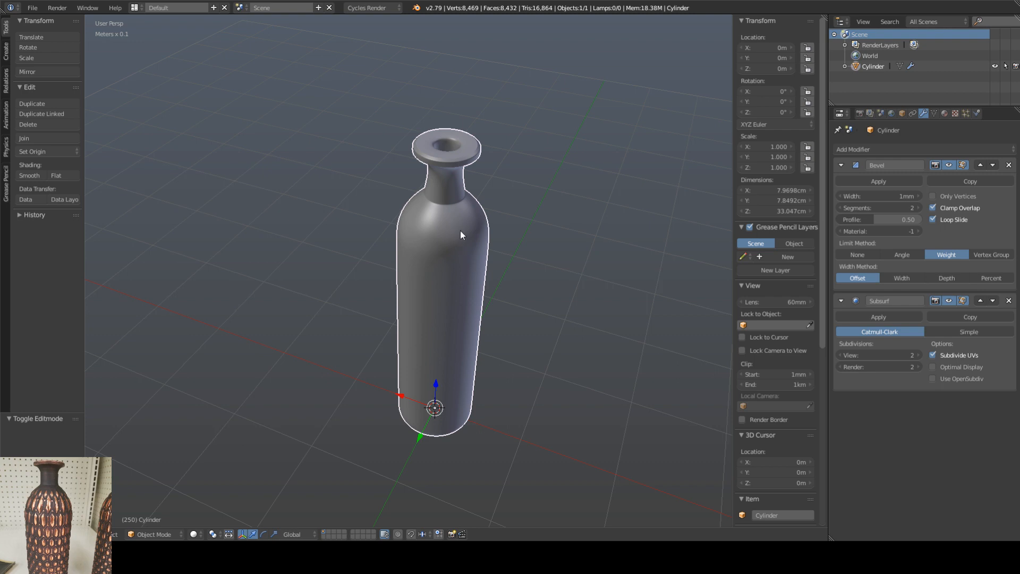
mouse_move(460, 231)
middle_mouse_down()
mouse_move(452, 251)
mouse_move(451, 225)
middle_mouse_up()
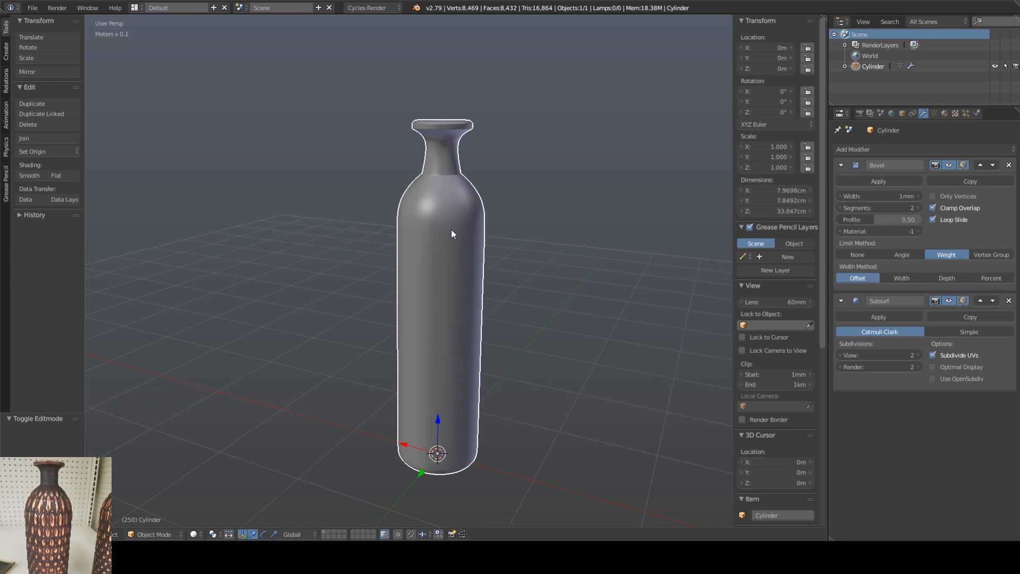
middle_click_drag(452, 233, 454, 259)
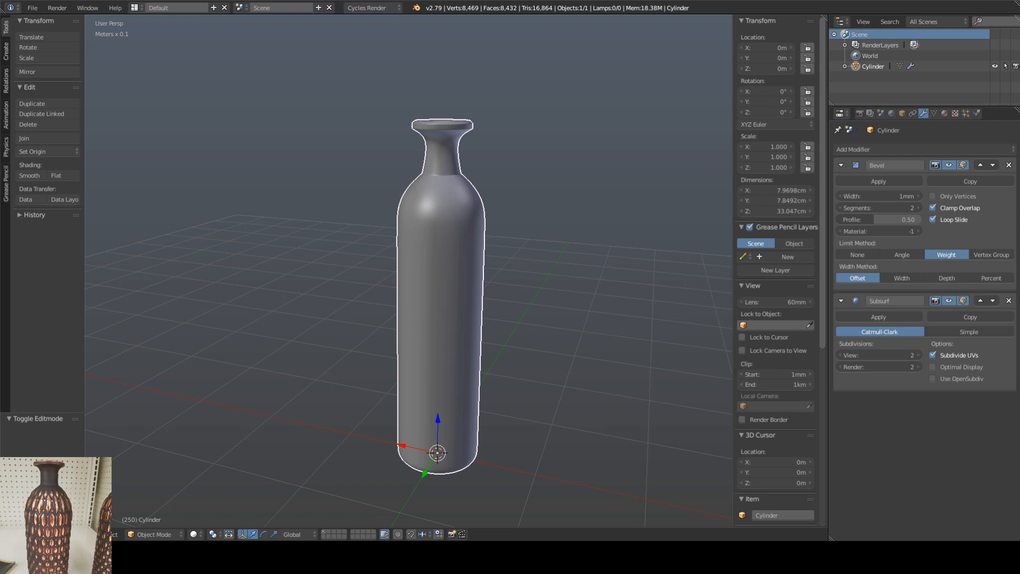
middle_click_drag(542, 347, 553, 345, "shift")
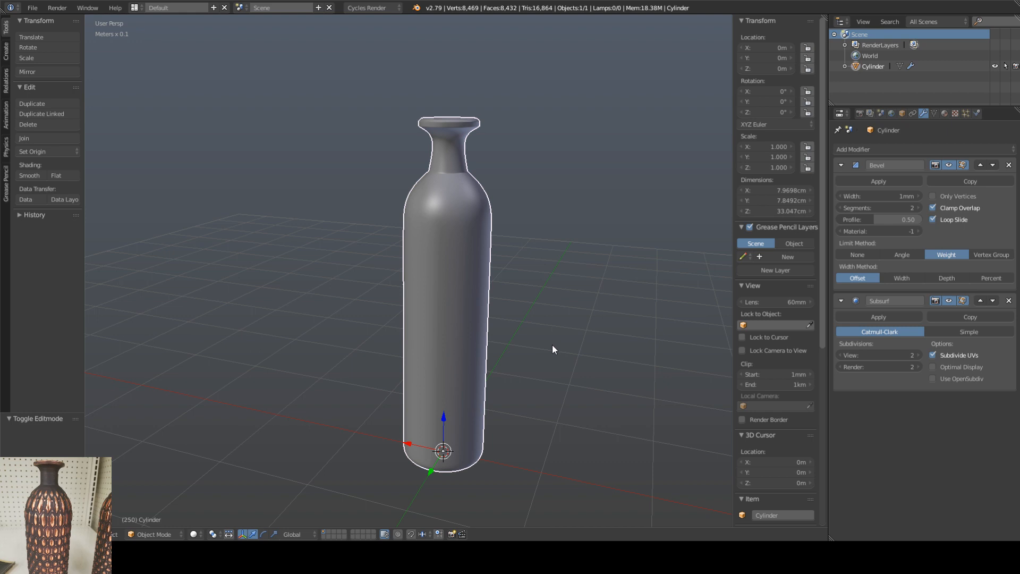
middle_click_drag(552, 349, 543, 351, "shift")
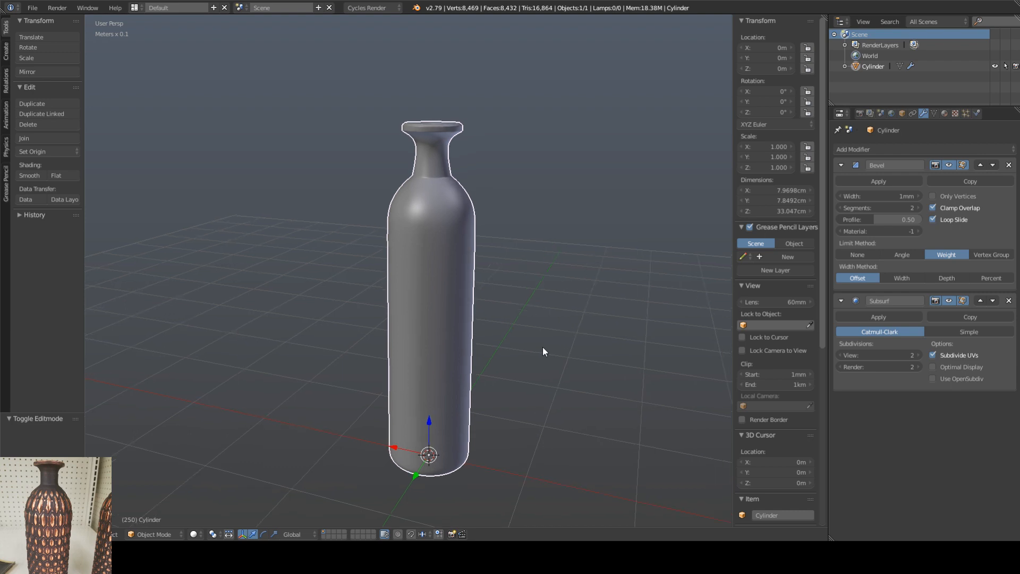
mouse_move(493, 349)
middle_mouse_down()
mouse_move(469, 371)
mouse_move(498, 336)
mouse_move(516, 352)
middle_mouse_up()
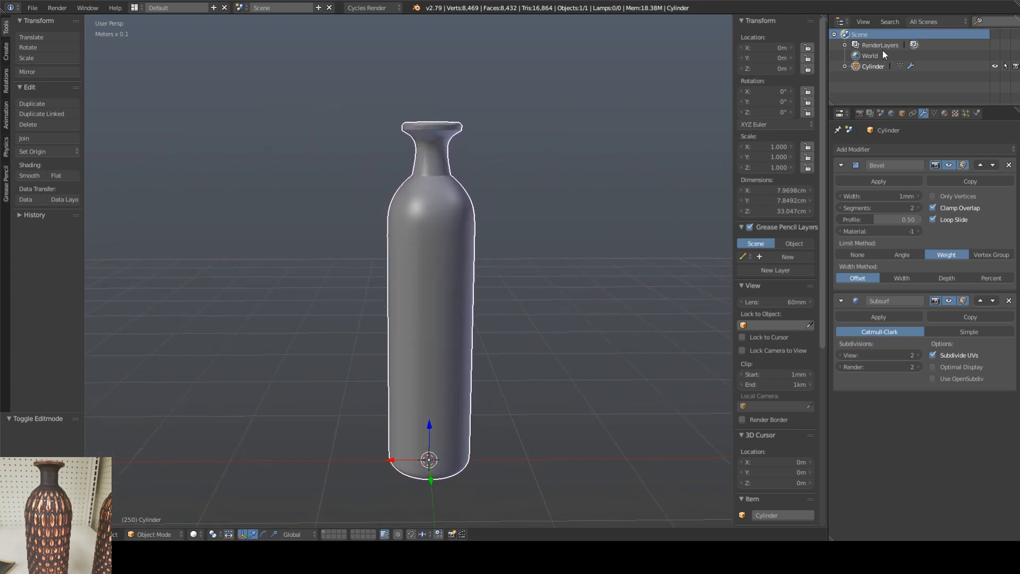
middle_click_drag(548, 164, 493, 216)
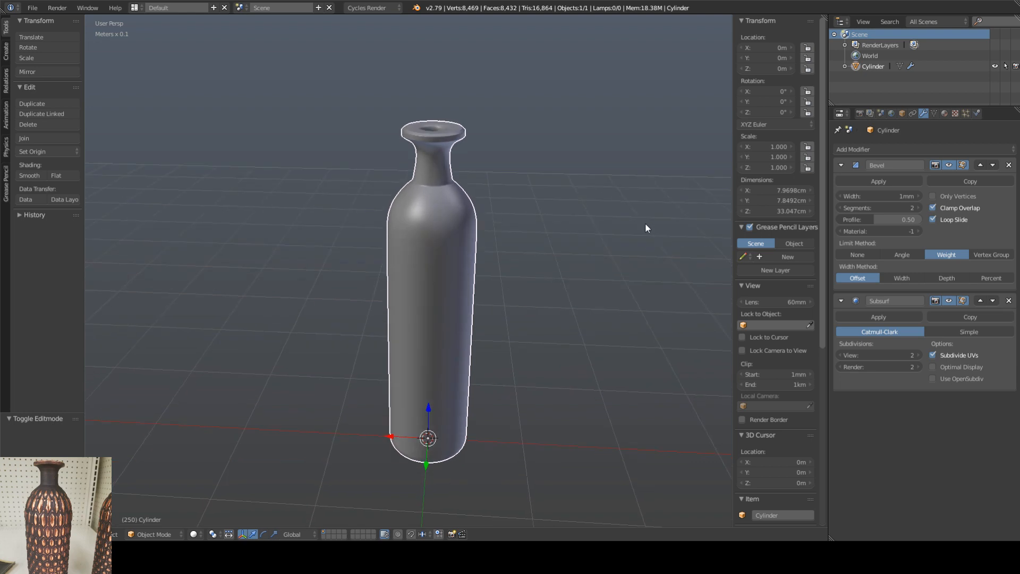
middle_click_drag(646, 224, 498, 211)
Step: Return to mesh editing and add an edge loop around the lower body at about Z 6.82 cm
key("Tab")
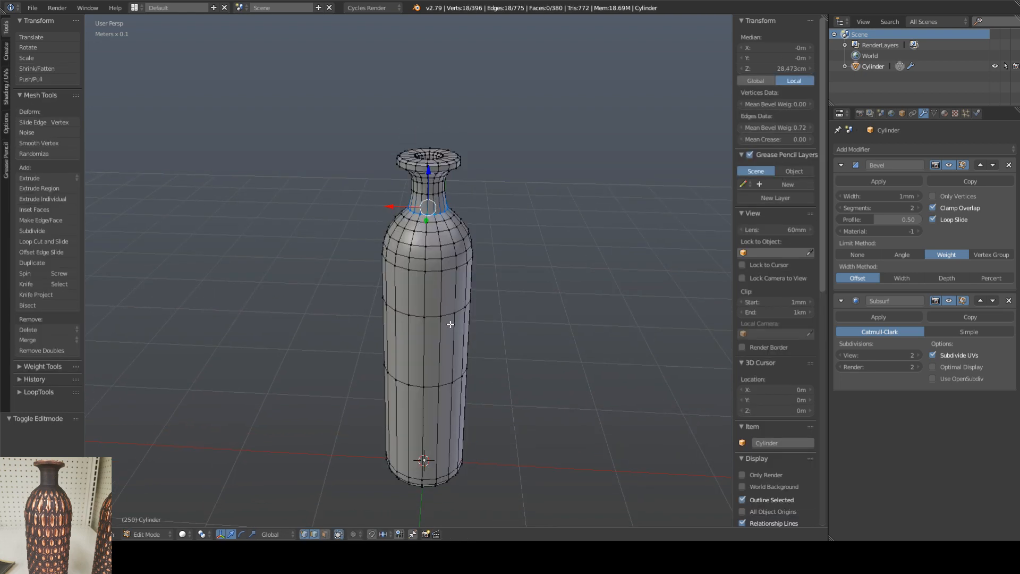
middle_click_drag(451, 324, 458, 283)
middle_click_drag(443, 406, 447, 252, "shift")
key("ctrl+r")
left_click(439, 310)
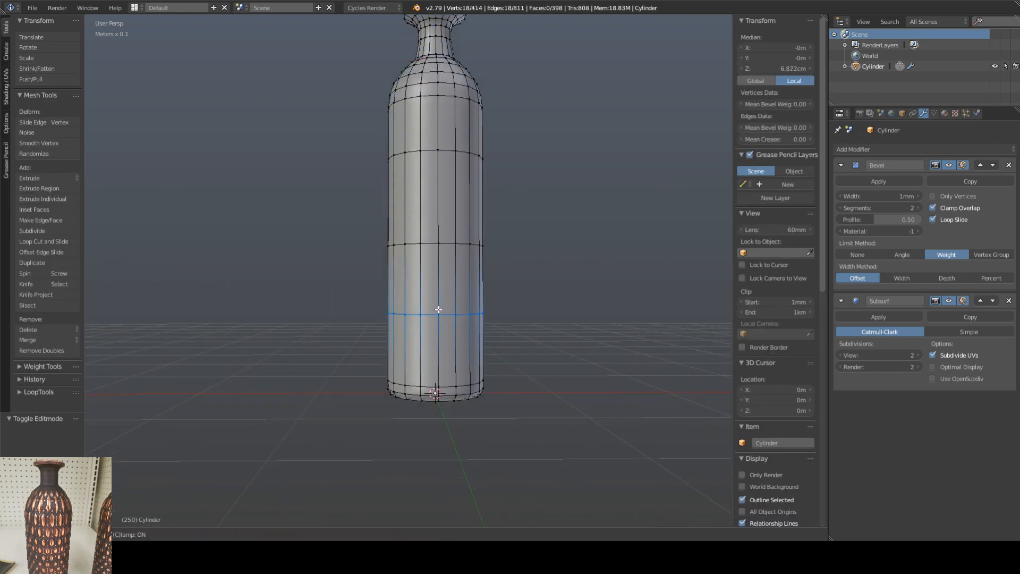
left_click(442, 312)
Step: Add two edge loops around the middle and upper body, at about Z 16.19 cm and Z 22.08 cm
key("ctrl+r")
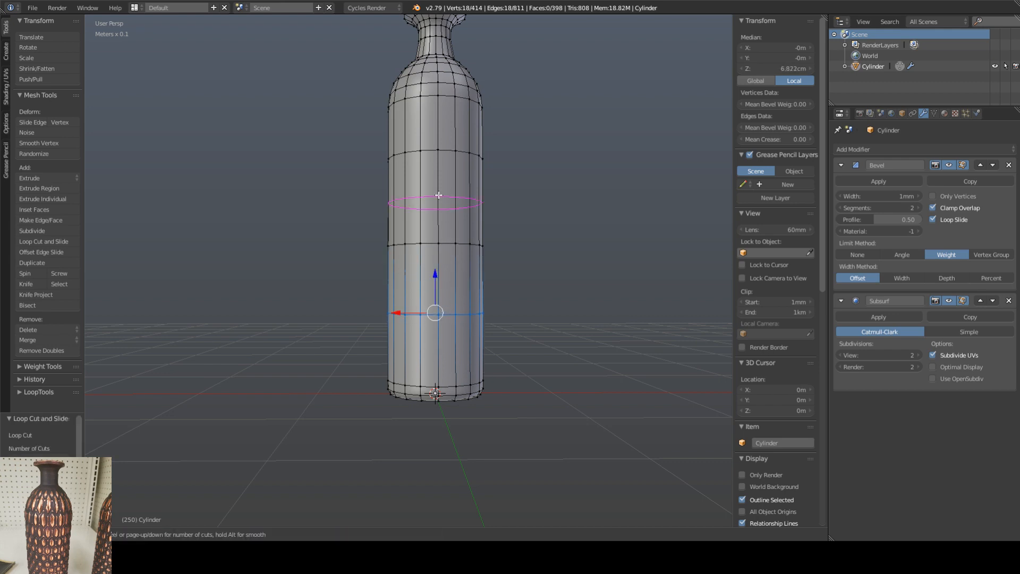
left_click(439, 195)
left_click(440, 193)
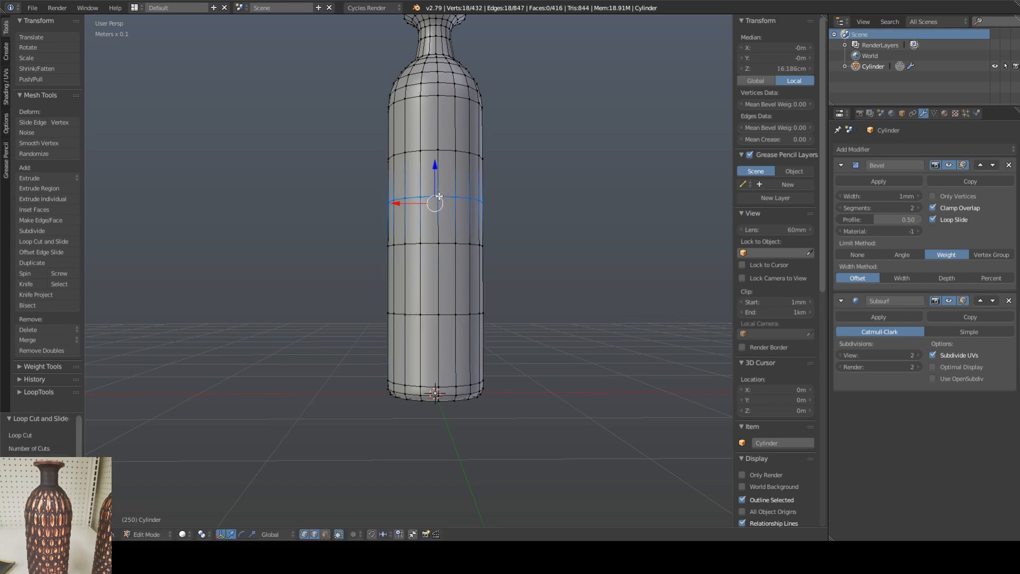
key("ctrl+r")
left_click(442, 122)
left_click(444, 124)
Step: Add two more edge loops around the lower body, the lowest at about Z 3.99 cm, and check the smoothed vase in Object Mode
middle_click_drag(456, 246, 440, 285)
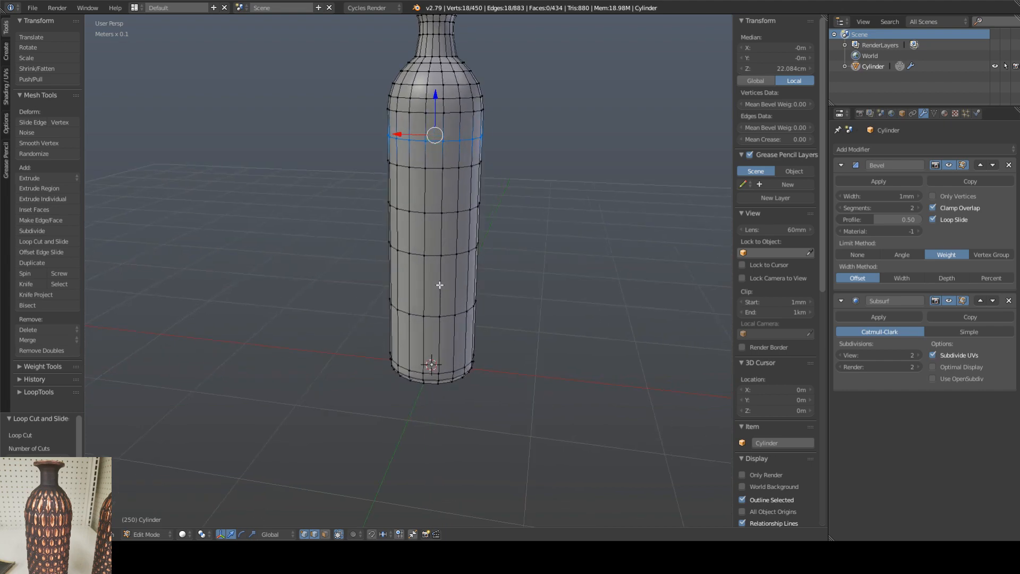
key("ctrl+r")
left_click(434, 285)
left_click(434, 287)
key("ctrl+r")
left_click(430, 344)
left_click(431, 343)
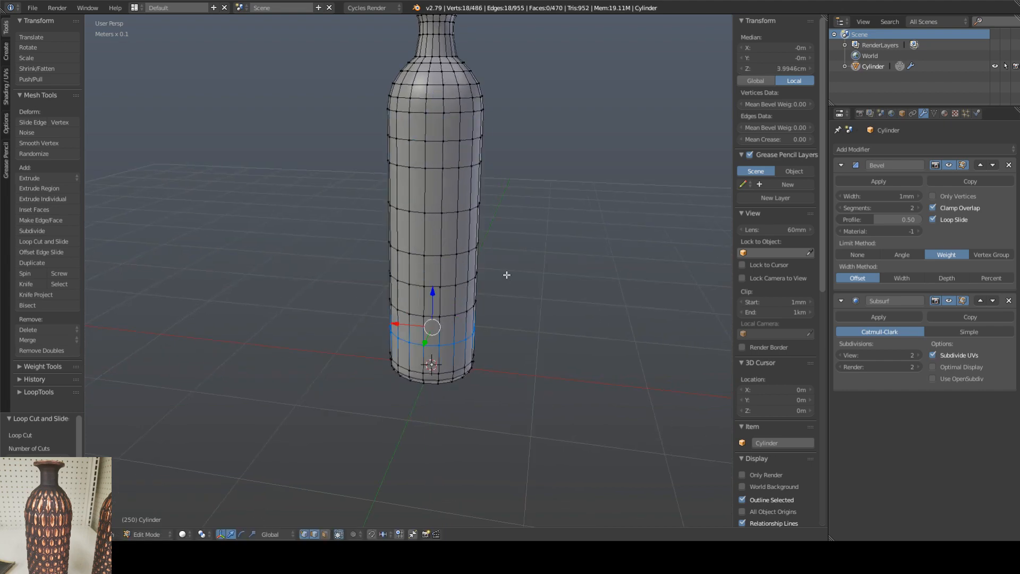
middle_click_drag(506, 275, 477, 318)
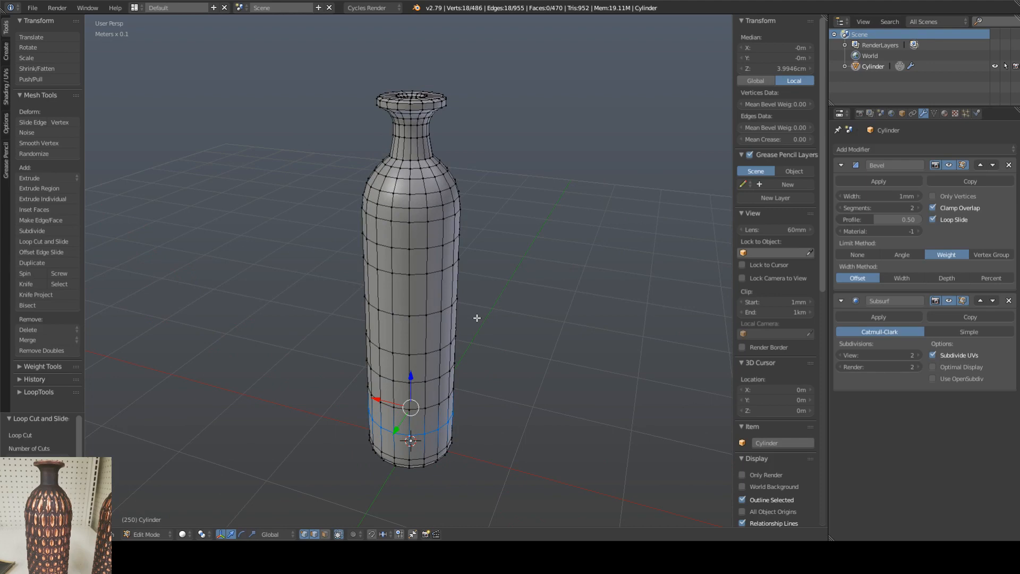
middle_click_drag(462, 266, 470, 237)
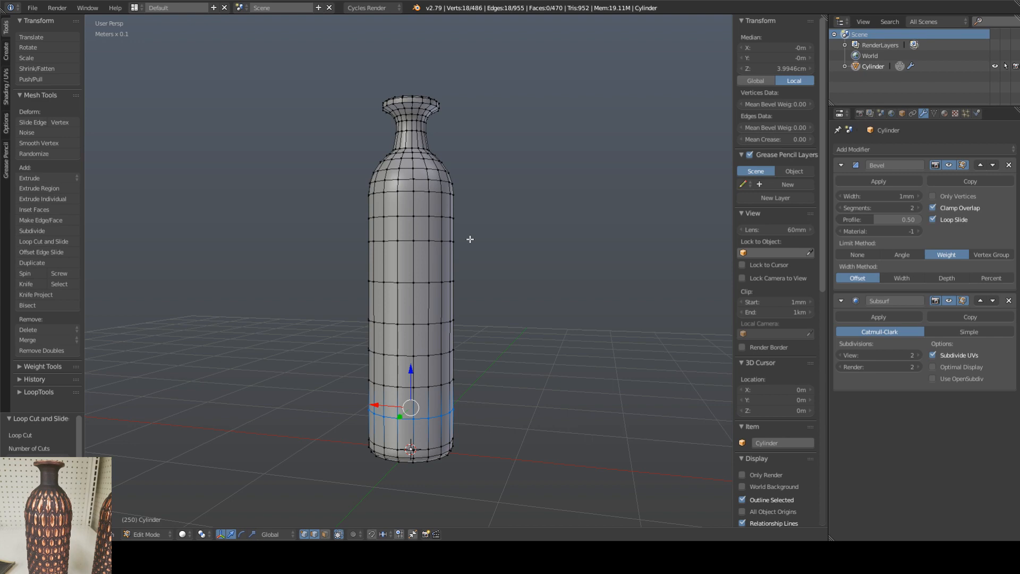
middle_click_drag(467, 237, 451, 266)
key("Tab")
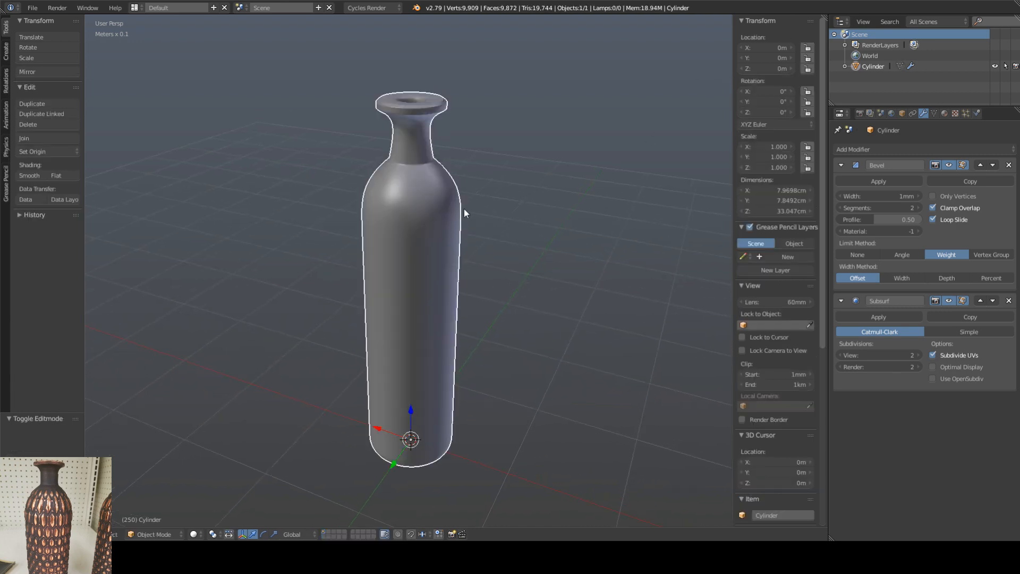
Step: Start a Wavefront (.obj) export and choose the Ornemental_Bottle folder on the Desktop as its destination
left_click(32, 7)
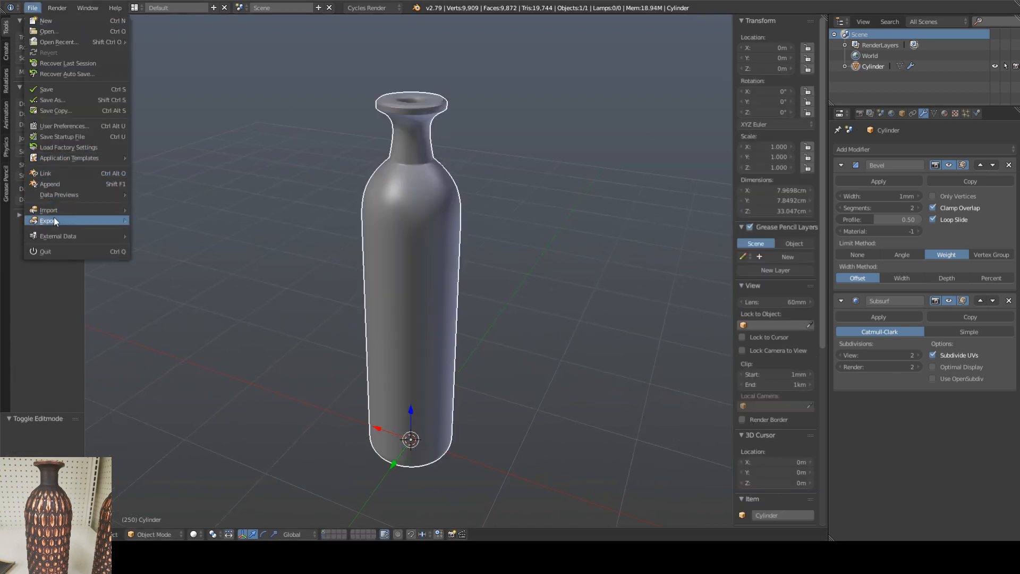
mouse_move(53, 219)
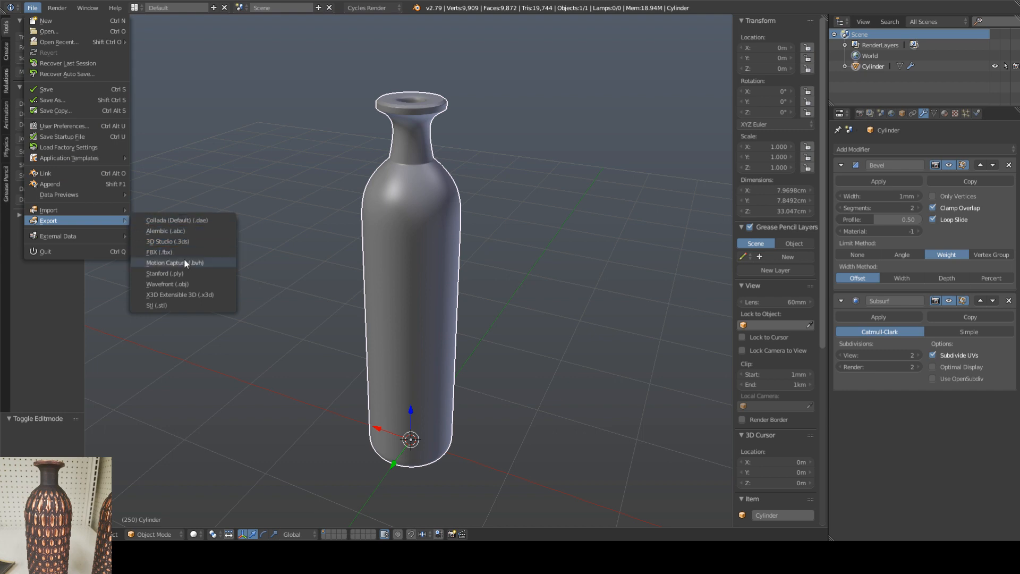
left_click(181, 285)
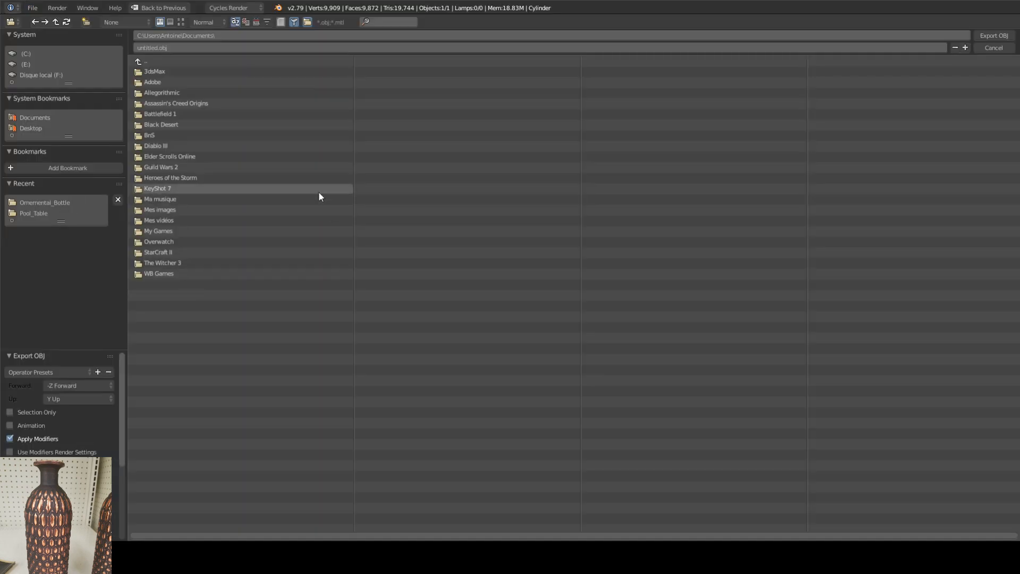
left_click(34, 129)
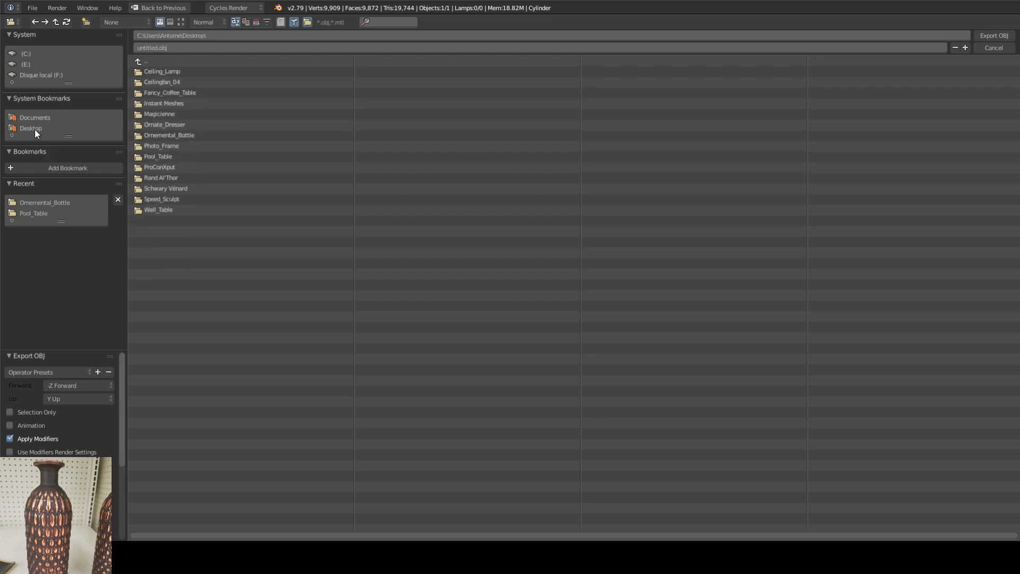
left_click(177, 134)
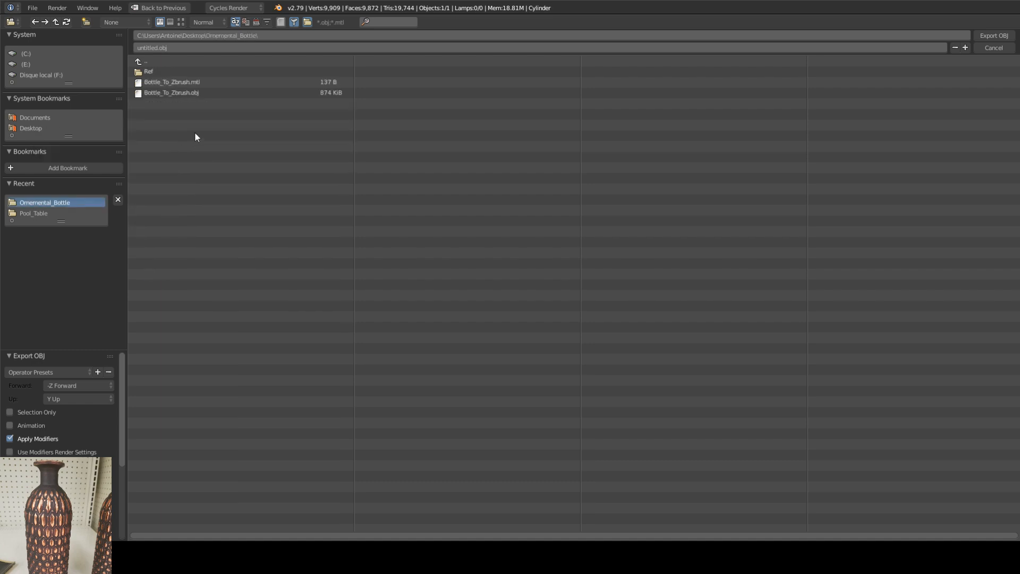
Step: Reuse the existing Bottle_To_Zbrush file name, go through the export options and export the vase as OBJ
left_click(175, 85)
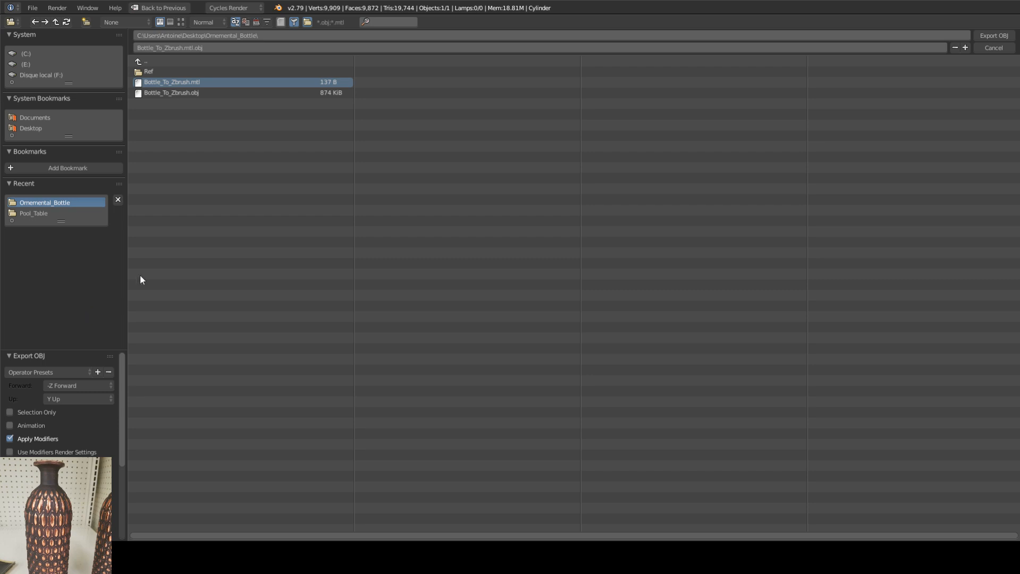
mouse_move(120, 387)
left_mouse_down()
mouse_move(120, 412)
mouse_move(122, 369)
left_mouse_up()
left_click(36, 363)
left_click(984, 37)
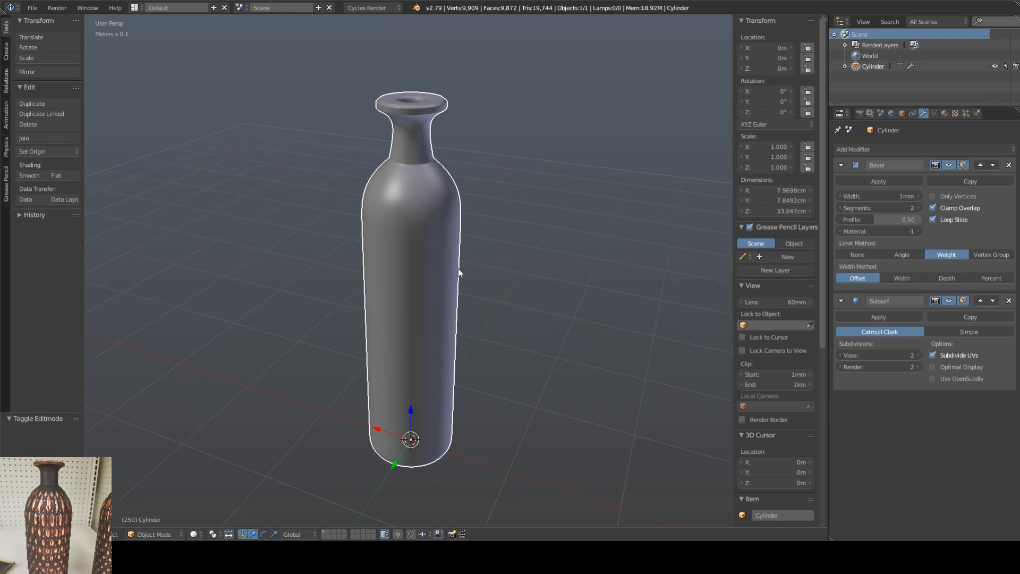
Step: Save the Blender scene as Ornament_Bot in the Desktop's Ornemental_Bottle folder
key("ctrl+s")
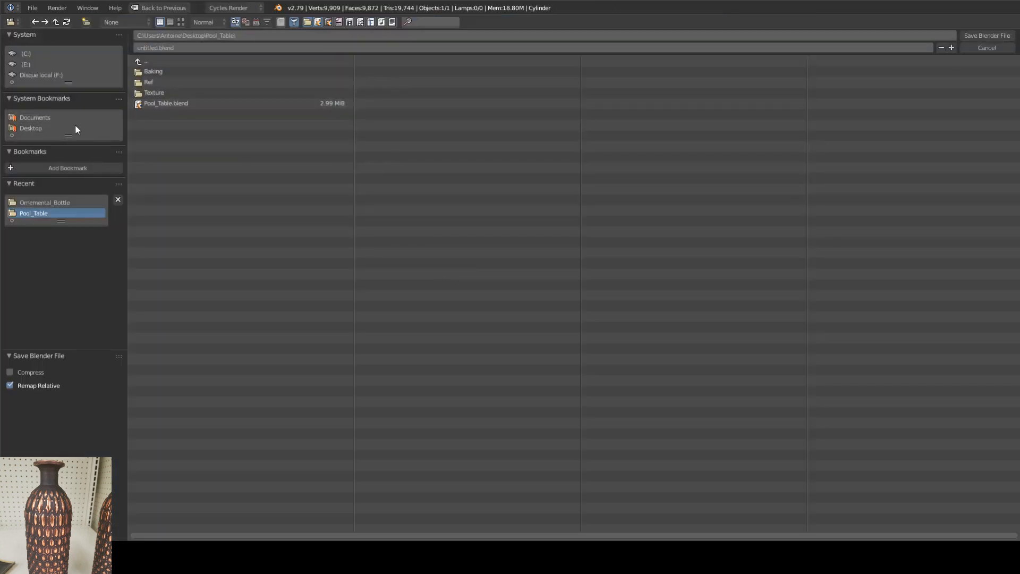
left_click(33, 128)
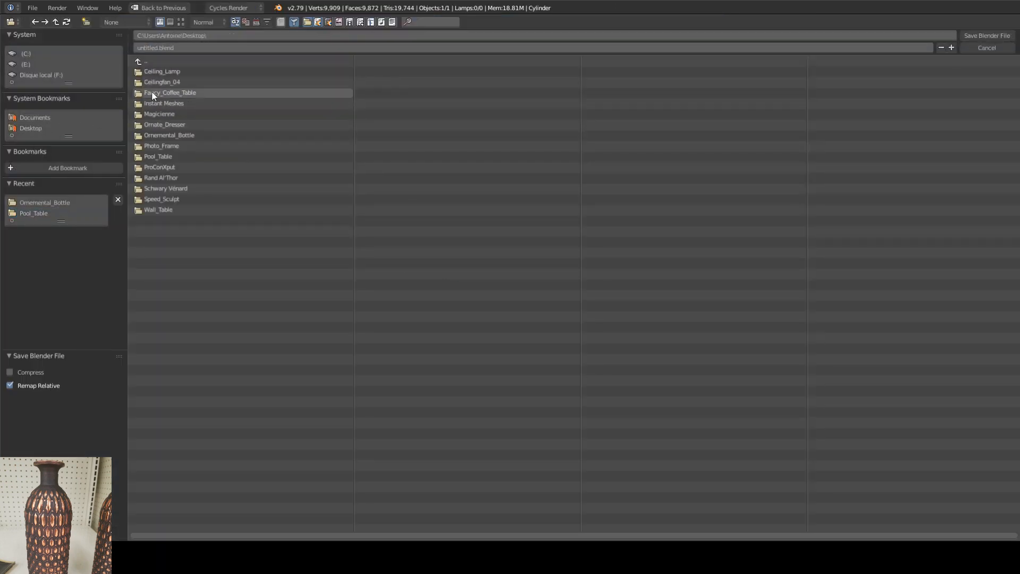
left_click(175, 136)
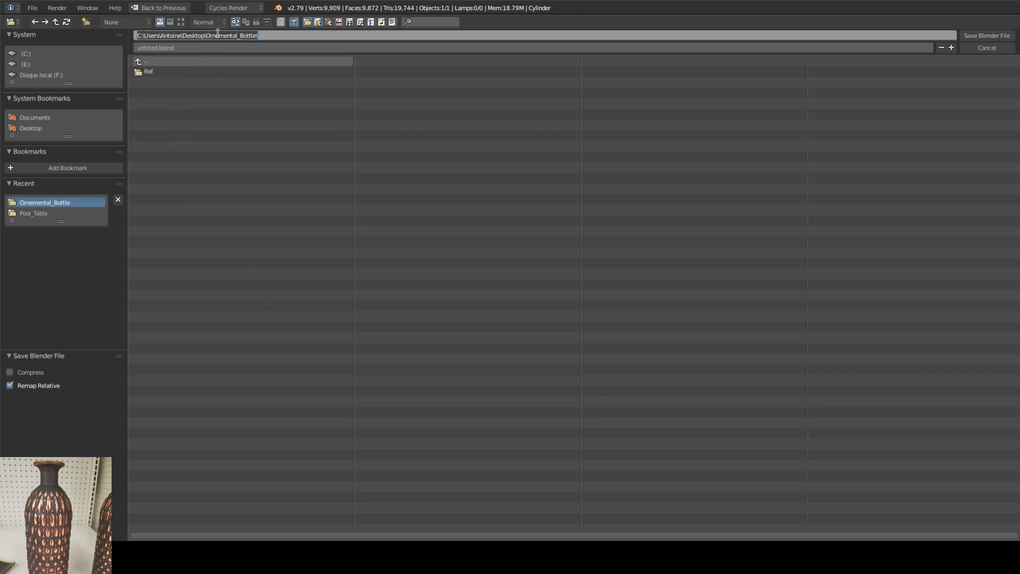
left_click(181, 47)
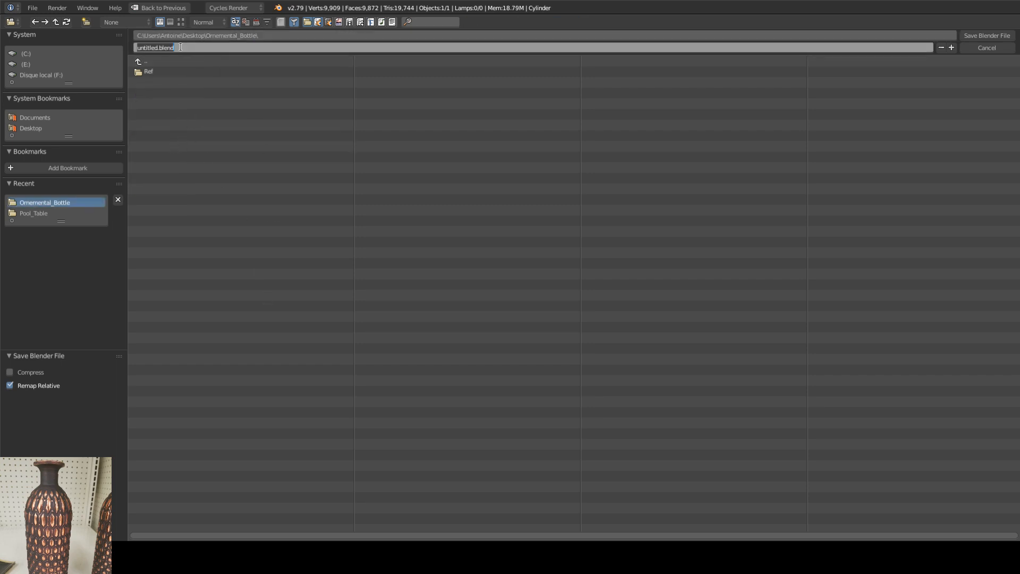
type("Ornament_Bottle")
key("Return")
left_click(962, 34)
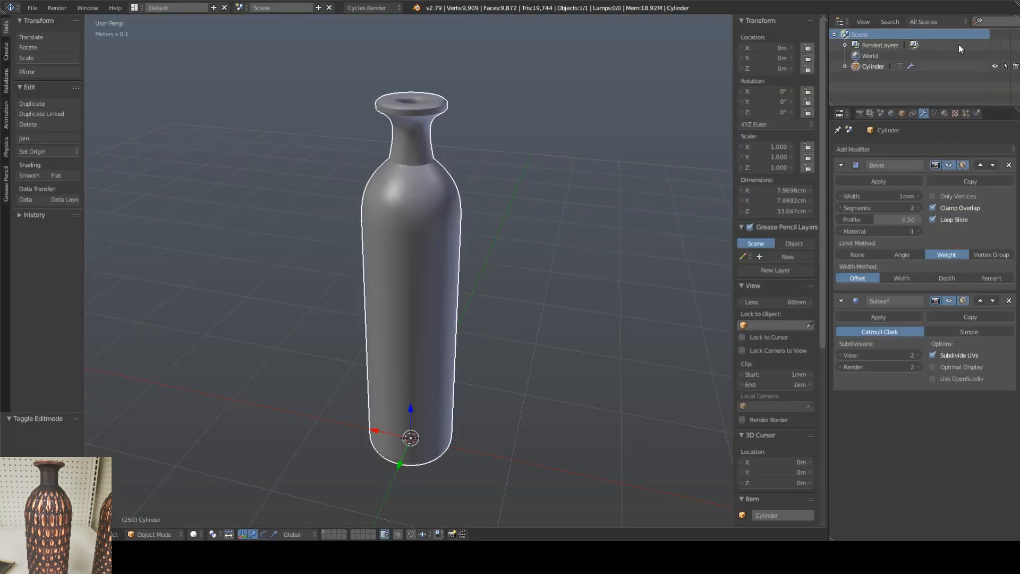
Step: Switch to ZBrush, hide LightBox, and place Bottle_To_Zbrush upright on the canvas in Edit mode, framed in view
middle_click_drag(464, 258, 508, 445)
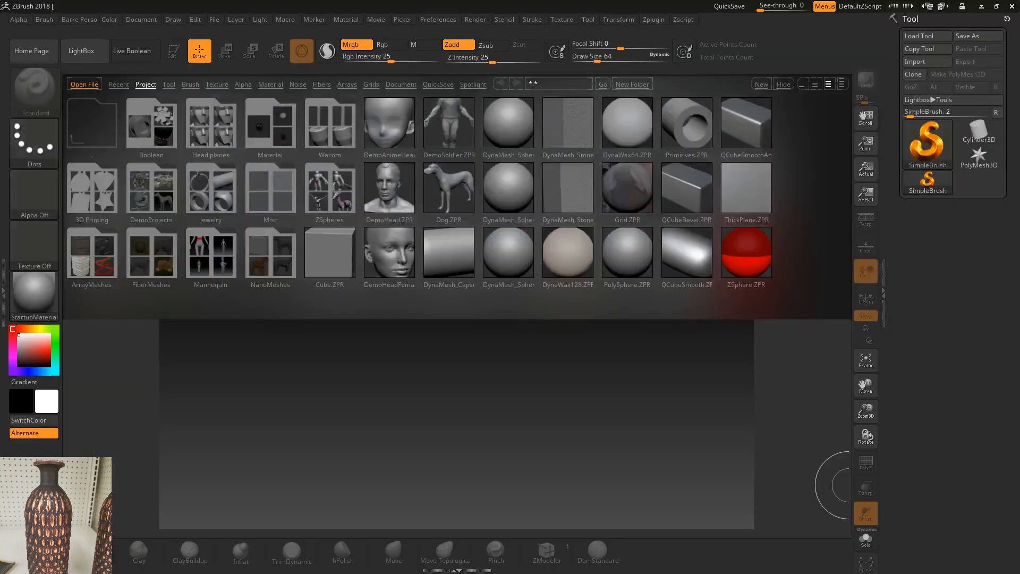
left_click(91, 53)
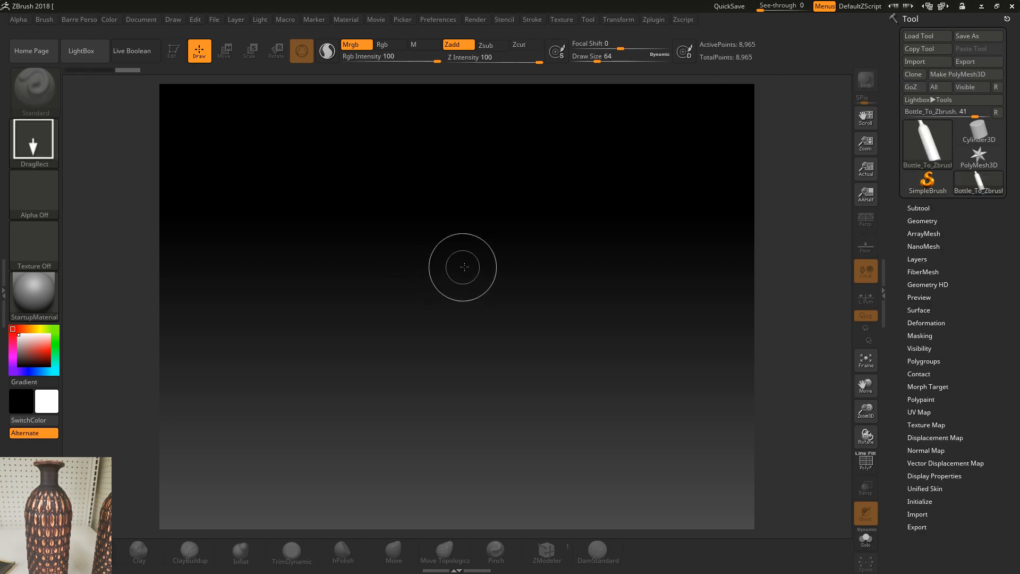
left_click_drag(436, 267, 431, 429)
left_click(180, 53)
key("f")
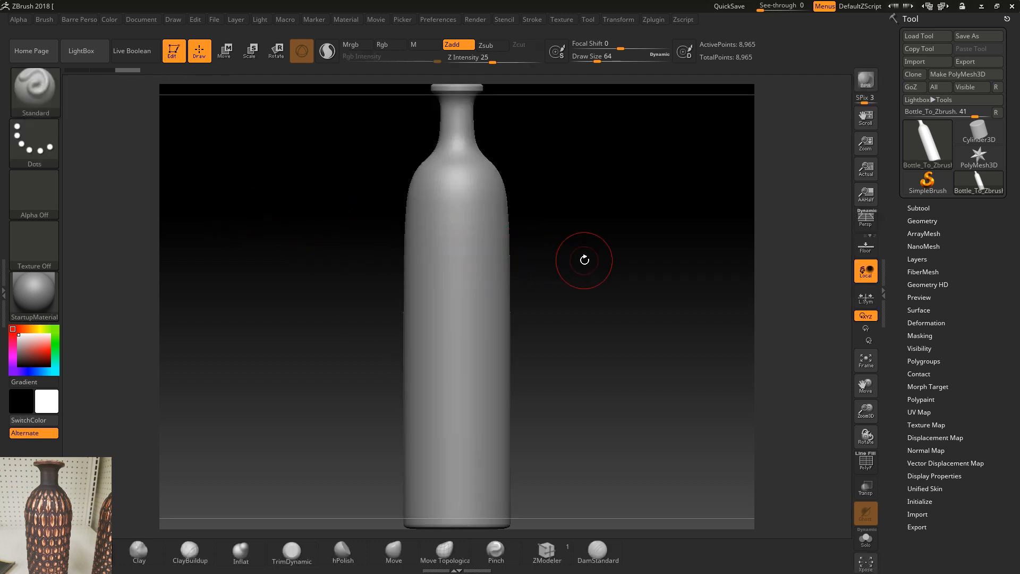
Step: Subdivide the bottle mesh three times
key("ctrl+d")
key("ctrl+d")
key("ctrl+d")
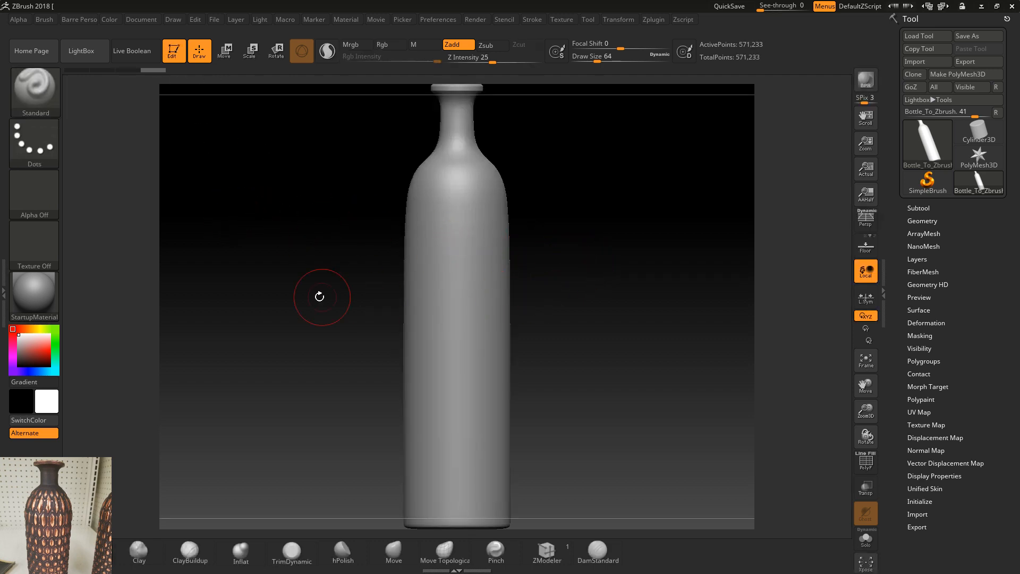
left_click_drag(561, 313, 559, 283, "alt")
key("f")
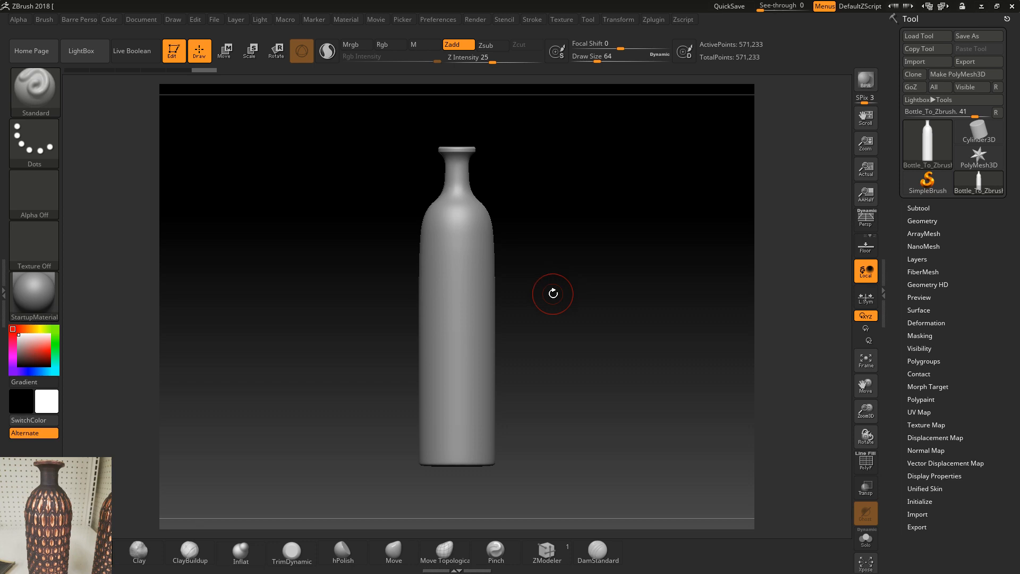
Step: Set the brush draw size to 18 for work on the bottle's lower body
mouse_move(554, 293)
left_mouse_down("alt")
mouse_move(549, 346)
mouse_move(585, 337)
mouse_move(583, 276)
left_mouse_up("alt")
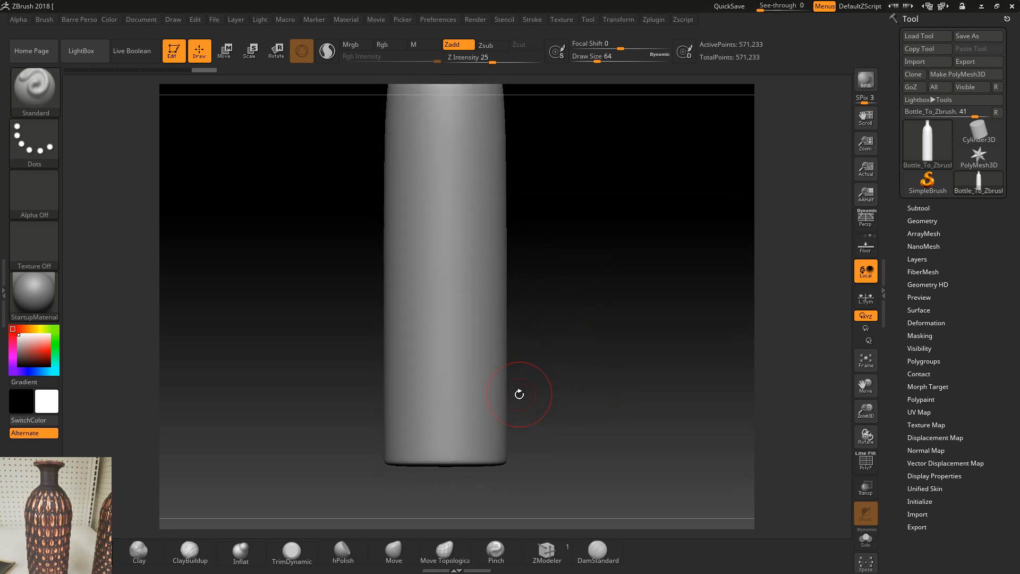
key("s")
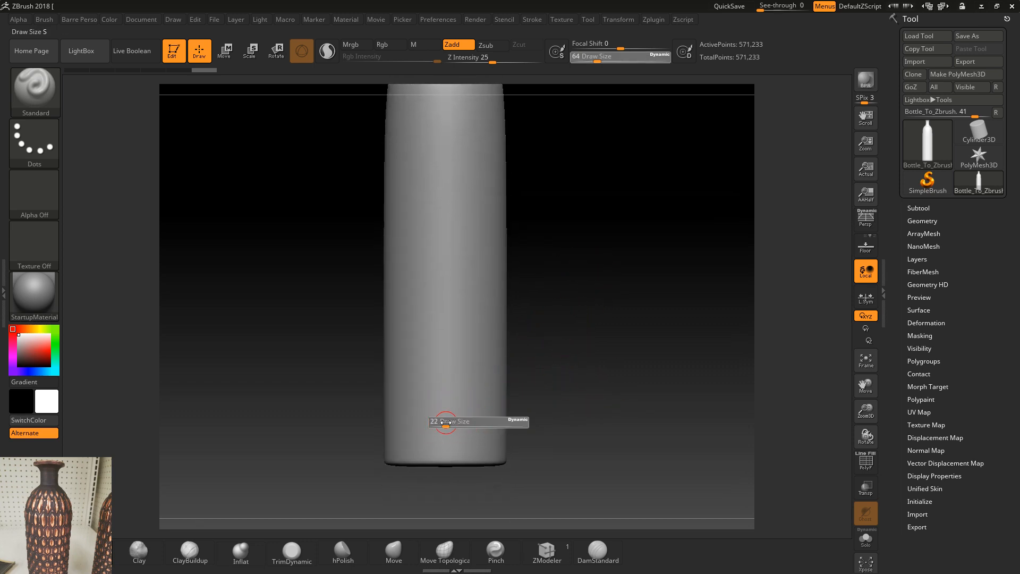
left_click_drag(446, 423, 442, 428)
key("s")
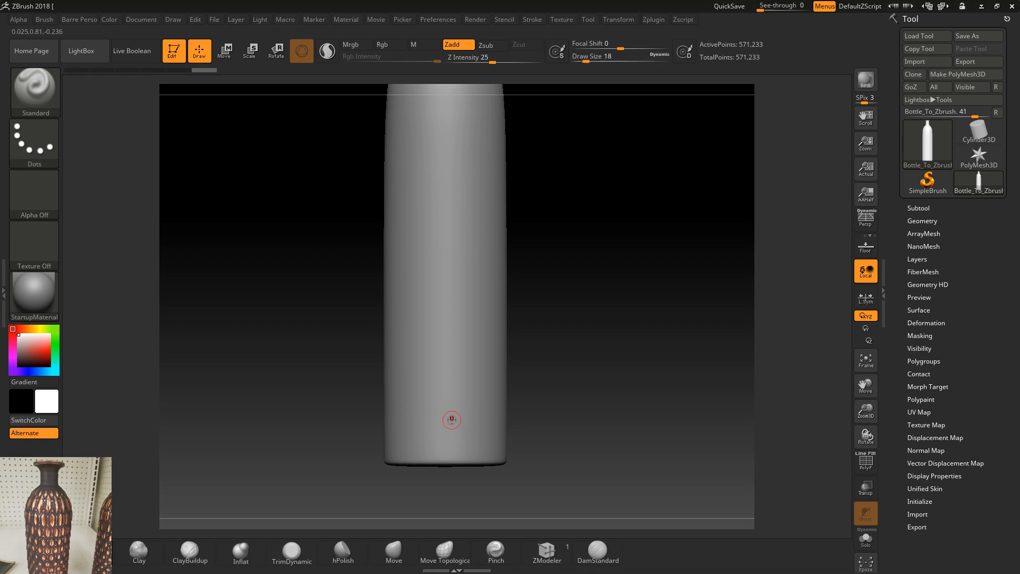
Step: Activate radial symmetry on the Z axis and turn the X axis off
left_click(619, 20)
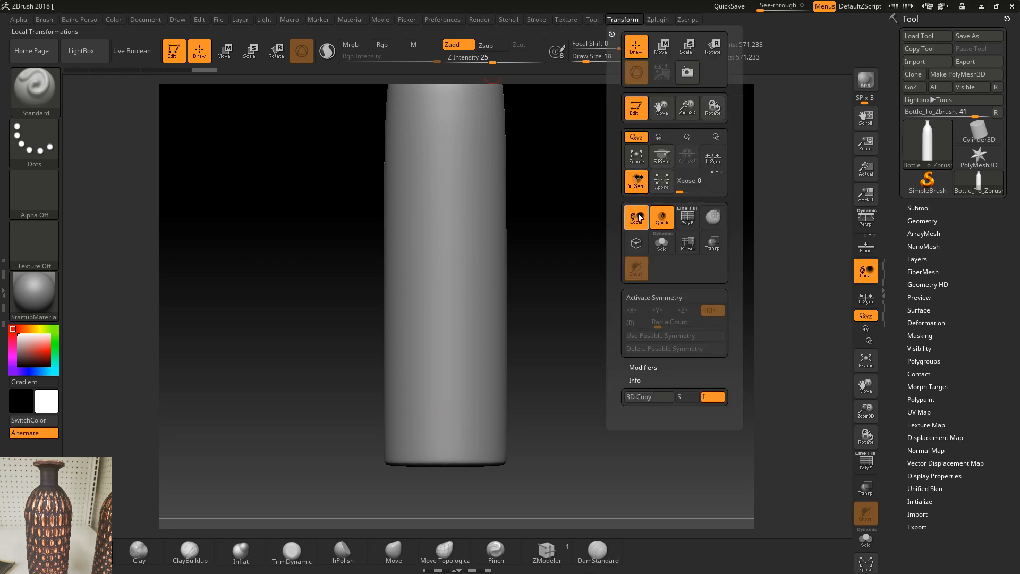
left_click(652, 301)
left_click(636, 322)
left_click(687, 313)
left_click(643, 312)
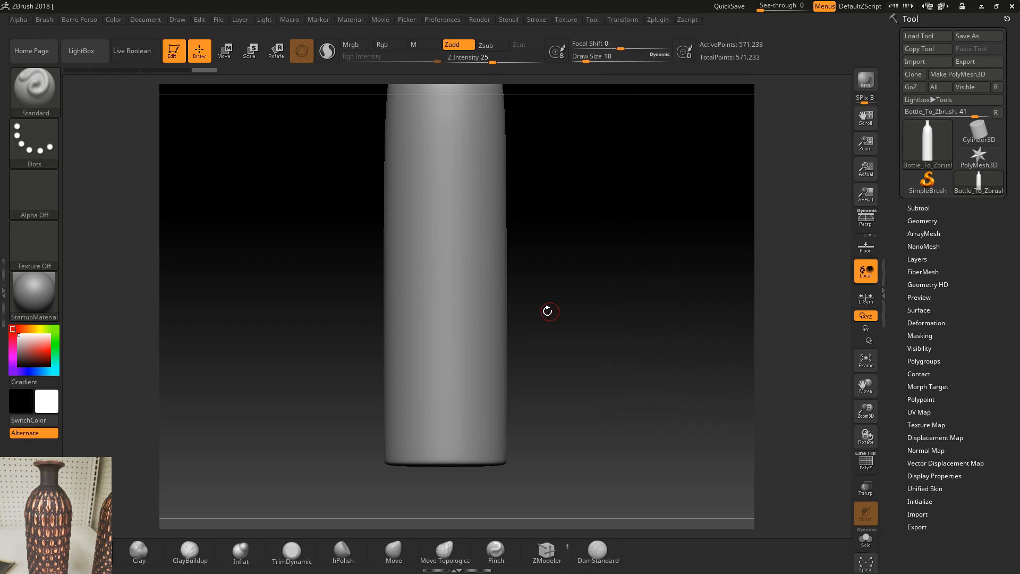
Step: Add the Y axis to the radial symmetry and raise the radial count
left_click(625, 20)
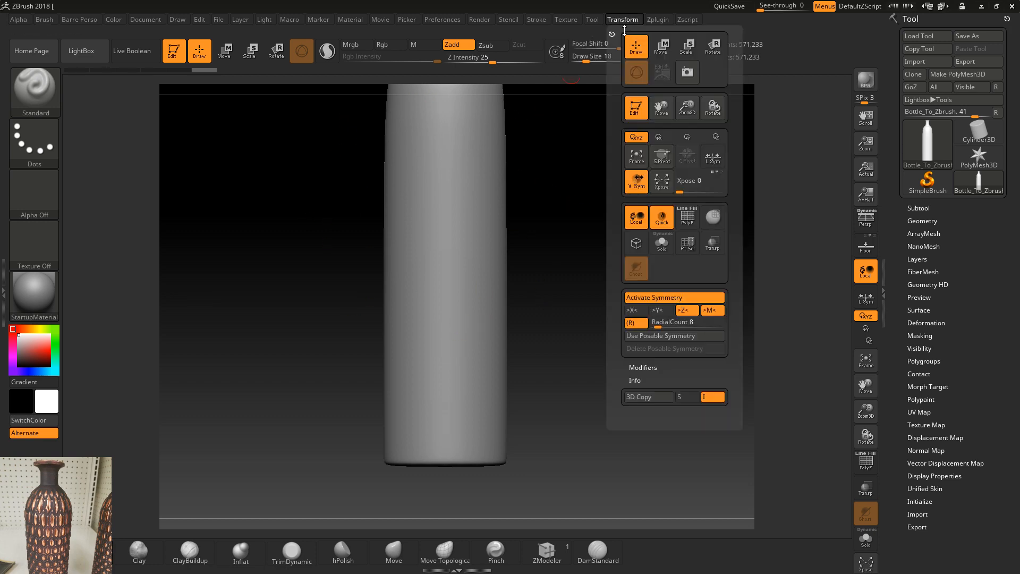
left_click(661, 313)
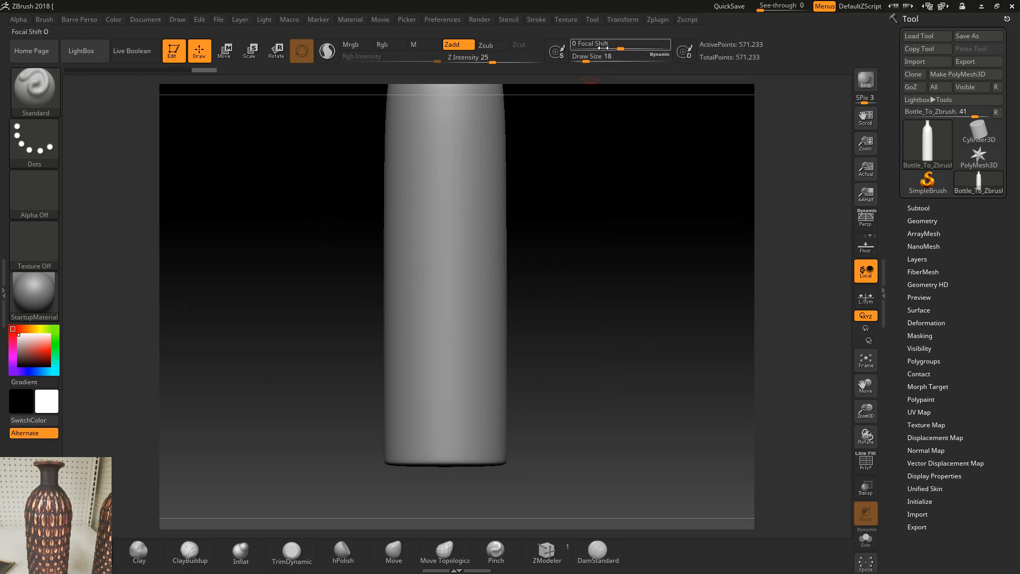
left_click(623, 20)
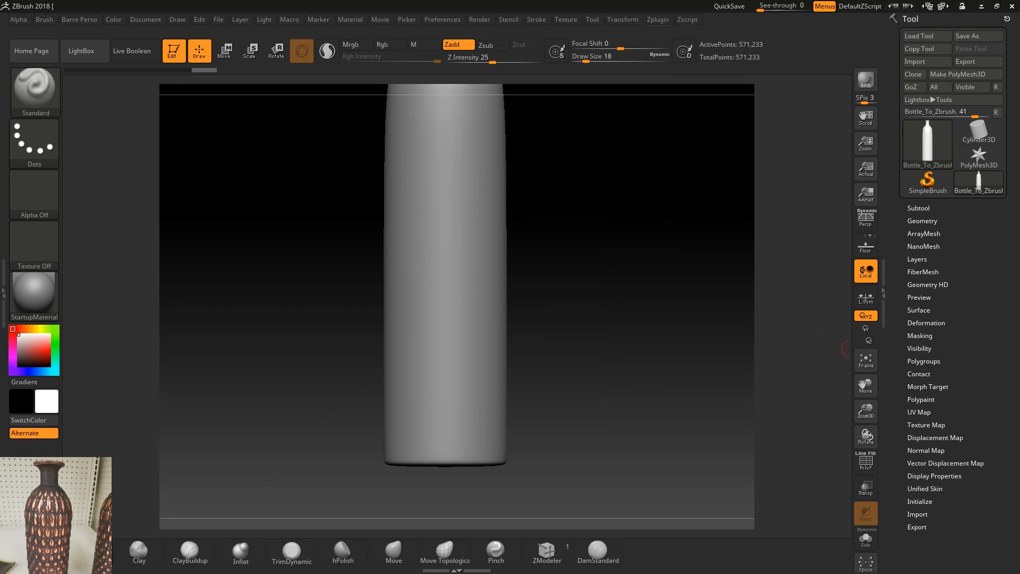
left_click(622, 19)
left_click_drag(659, 328, 660, 328)
Step: Try masking a row of round spots around the bottle's base, check the wireframe and undo the mask
right_click_drag(538, 369, 546, 277, "alt")
mouse_move(449, 317)
right_mouse_down("alt")
mouse_move(447, 429)
mouse_move(451, 375)
mouse_move(505, 356)
mouse_move(534, 360)
right_mouse_up("alt")
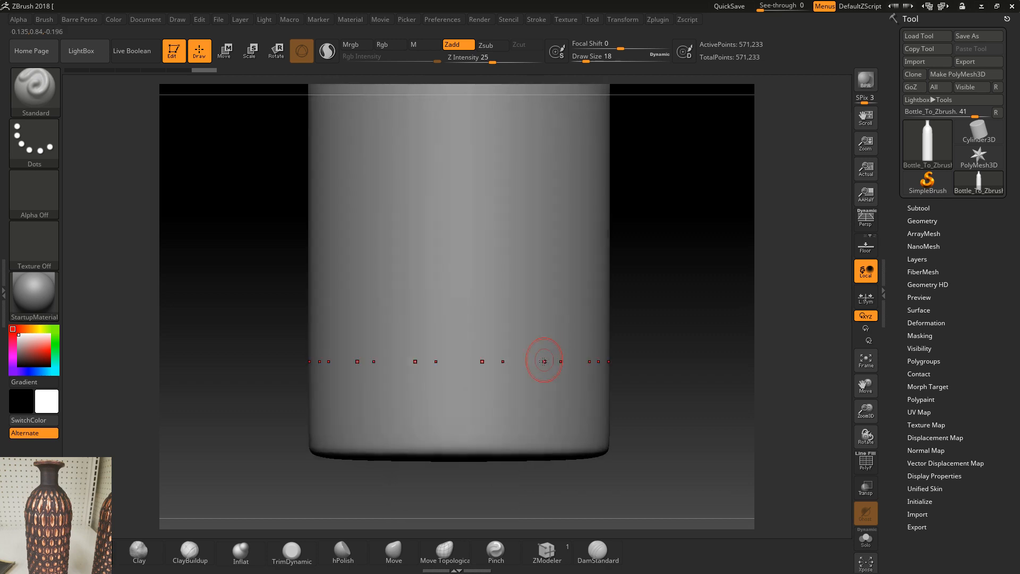
left_click(456, 417, "ctrl")
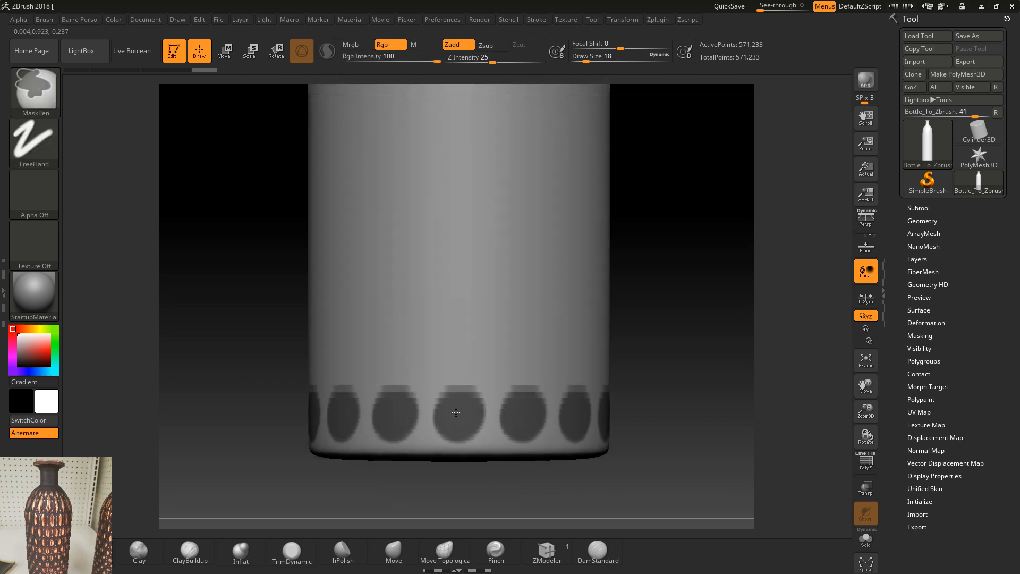
key("shift+f")
key("shift+f")
key("ctrl+z")
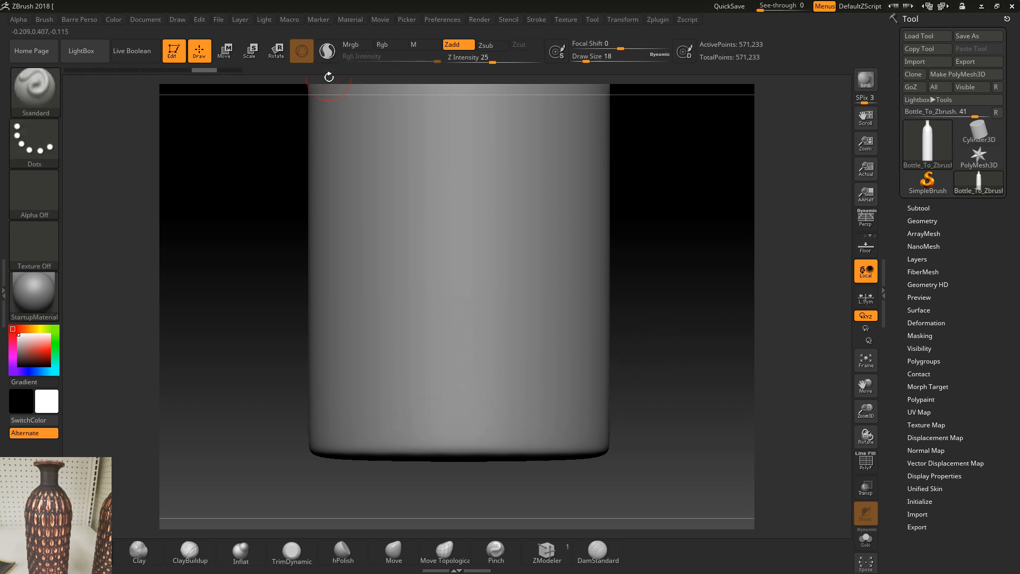
Step: Turn on Sculptris Pro, try masking the same row of spots around the base and check the wireframe
left_click(326, 50)
left_click(455, 414, "ctrl")
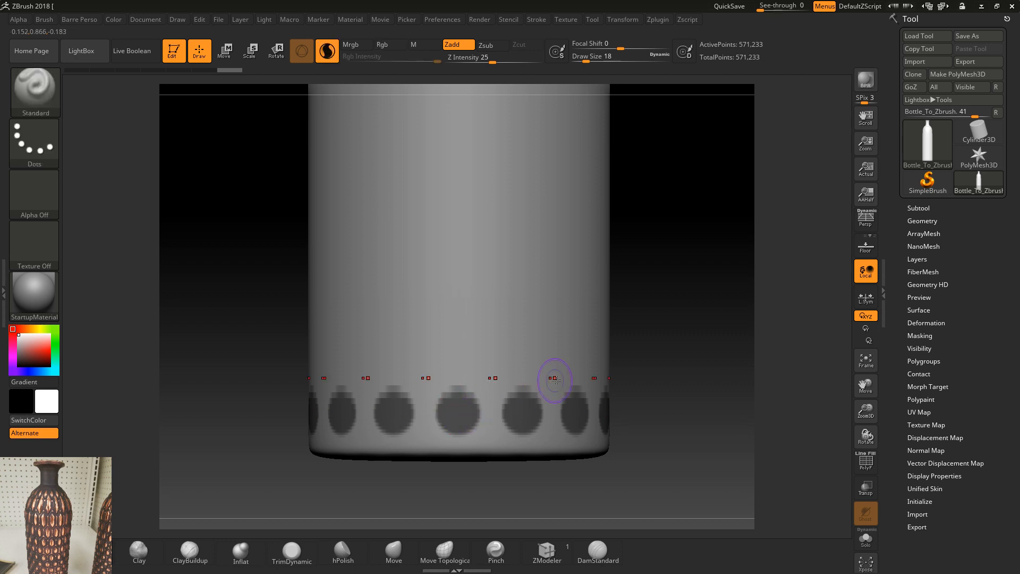
mouse_move(681, 368)
left_mouse_down()
mouse_move(624, 362)
mouse_move(645, 346)
left_mouse_up()
key("shift+f")
key("shift+f")
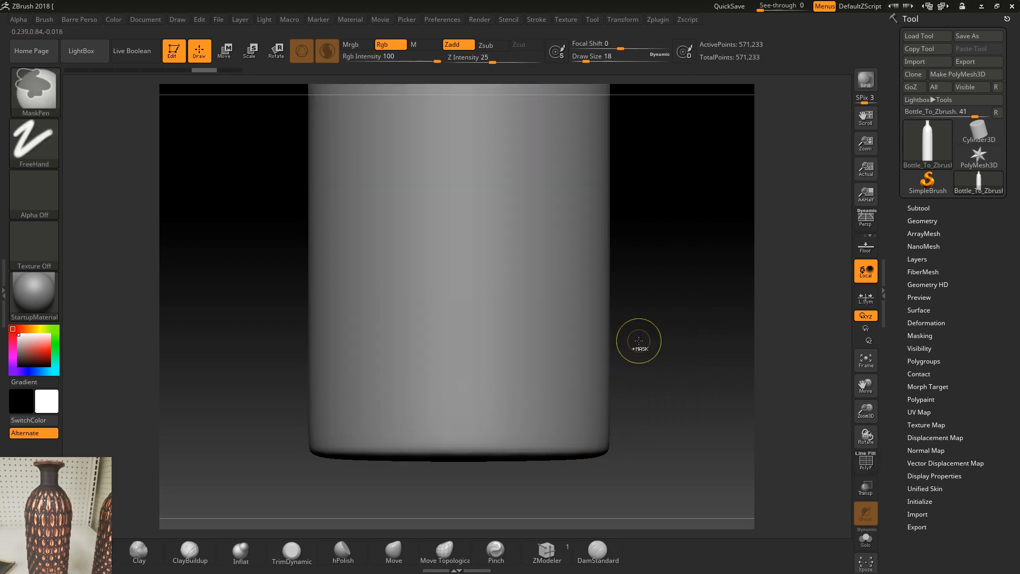
Step: Subdivide the bottle once more and mask a row of large round spots around its base
key("ctrl+d")
left_click(452, 411, "ctrl")
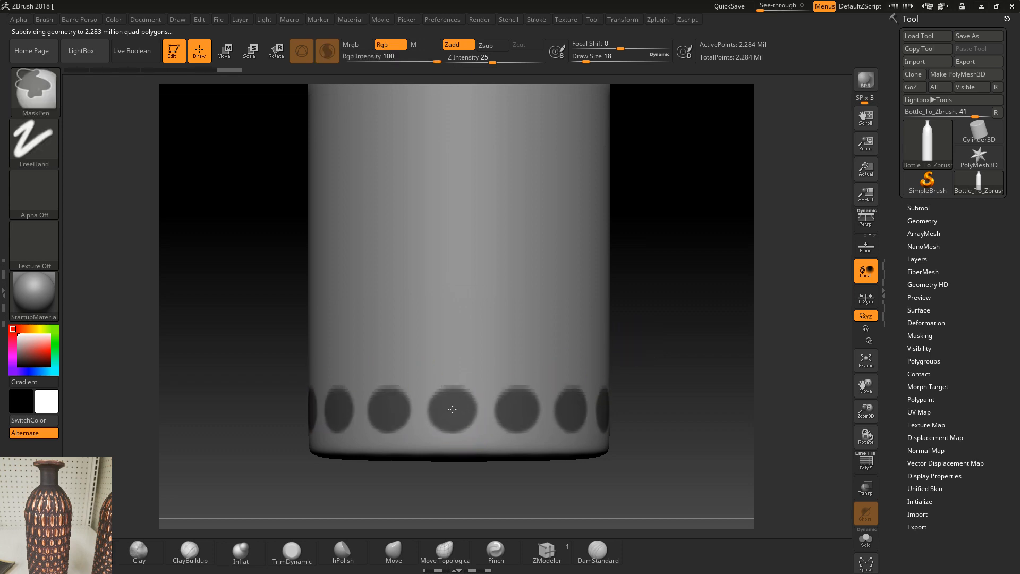
mouse_move(454, 409)
left_mouse_down("ctrl")
mouse_move(451, 417)
mouse_move(455, 400)
left_mouse_up("ctrl")
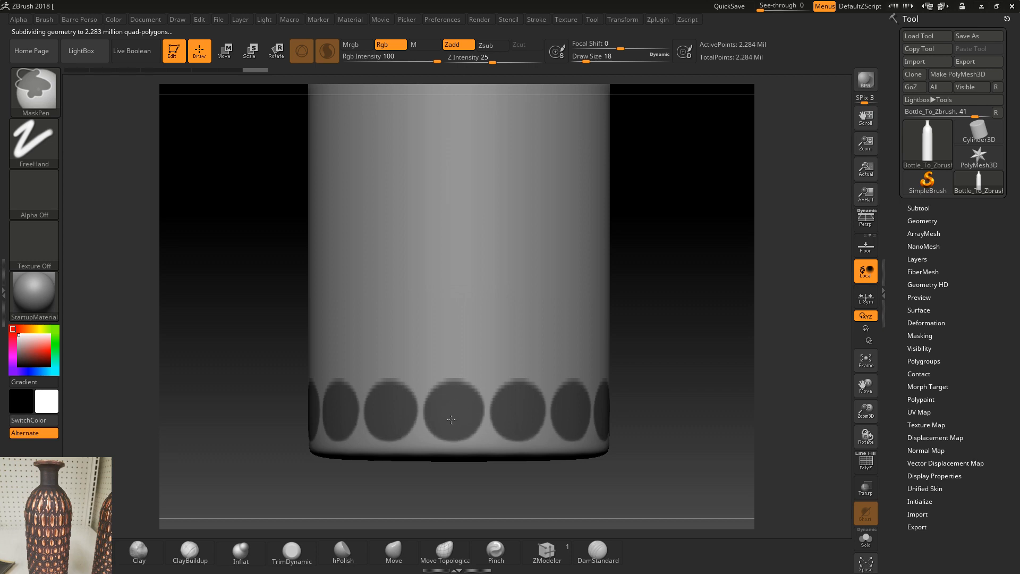
Step: Clear the mask inside each spot of the base row, leaving only ring outlines
left_click(454, 414, "ctrl+alt")
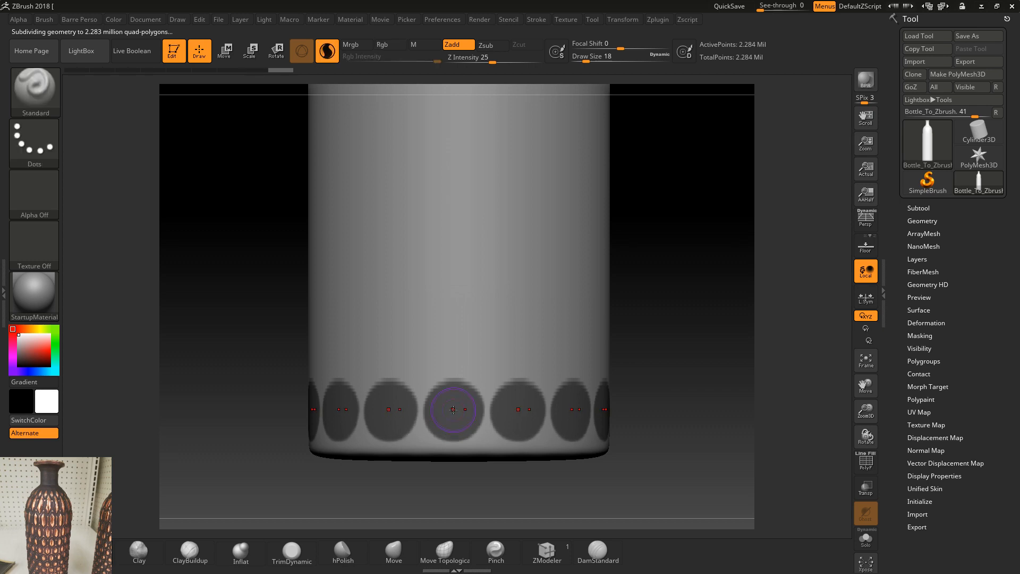
left_click_drag(452, 411, 454, 412, "ctrl+alt")
key("ctrl+z")
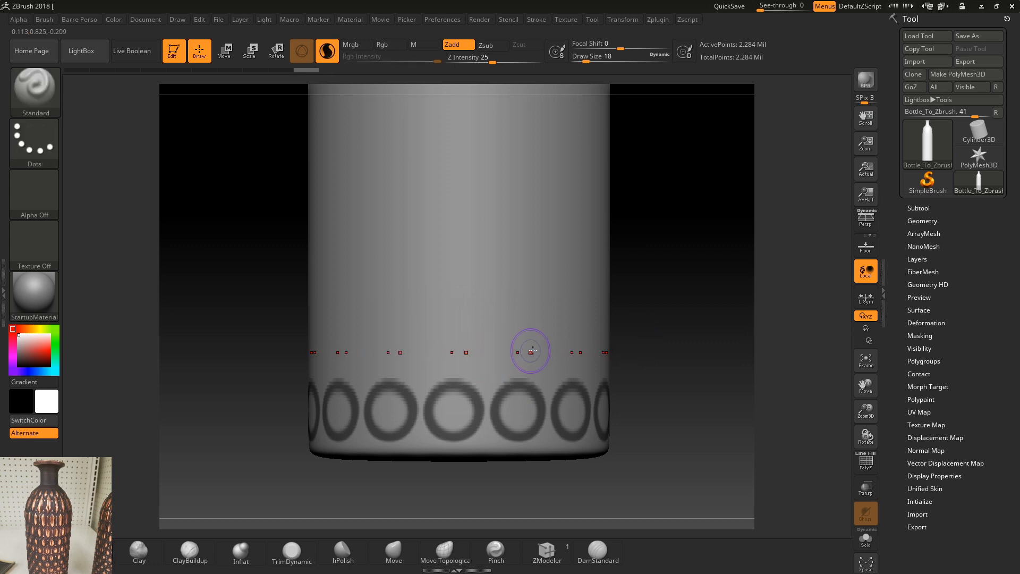
Step: Mask a second, staggered row of spots just above the first at draw size 22 and clear their centres at size 17
left_click_drag(662, 319, 652, 325)
key("s")
left_click_drag(489, 354, 494, 353)
key("ctrl")
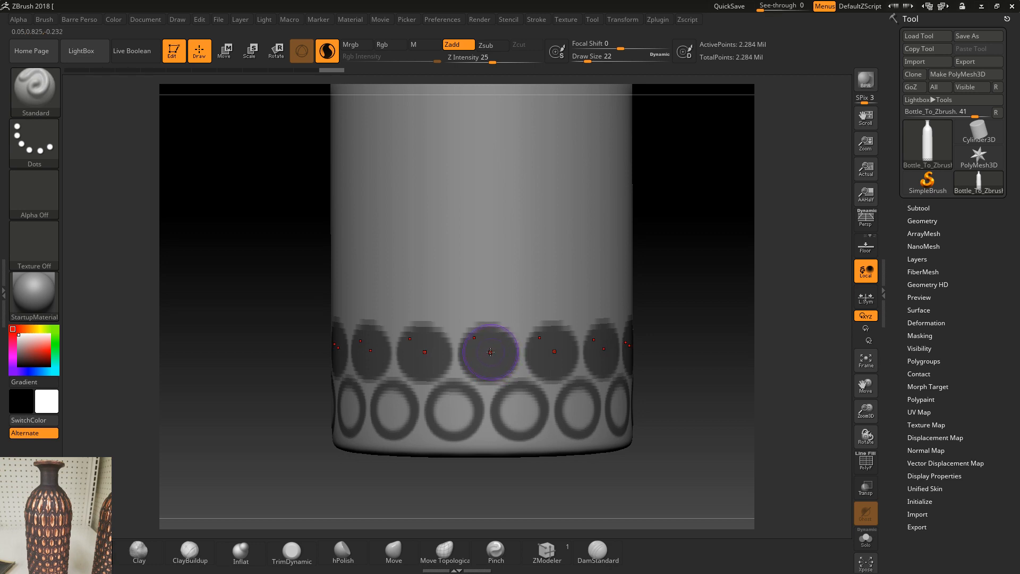
key("s")
left_click_drag(490, 352, 487, 353)
left_click(488, 353, "ctrl+alt")
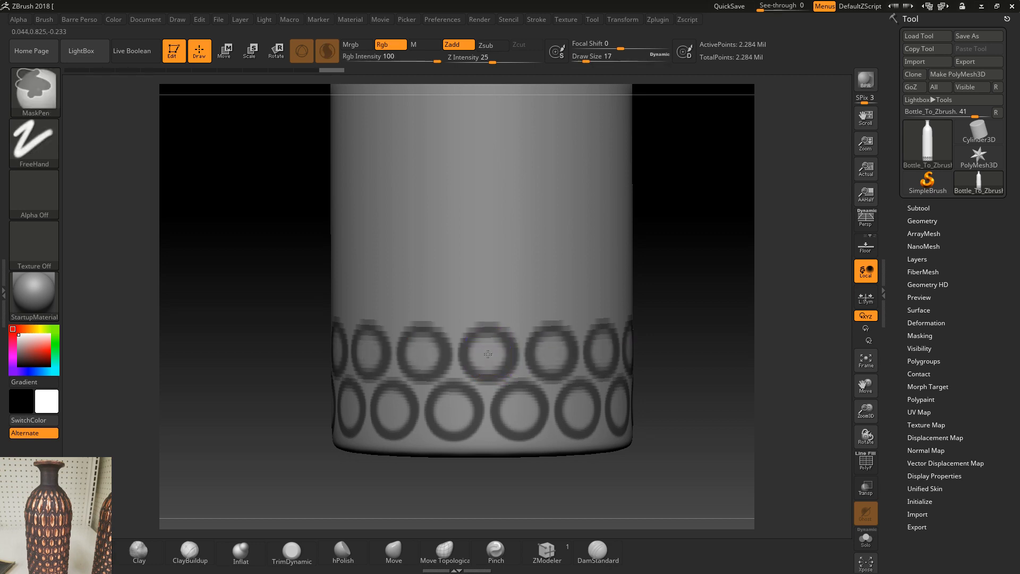
Step: Show the bottle's polygon wireframe and delete its lower subdivision levels
mouse_move(672, 326)
left_mouse_down()
mouse_move(700, 421)
mouse_move(721, 290)
mouse_move(719, 303)
left_mouse_up()
key("shift+f")
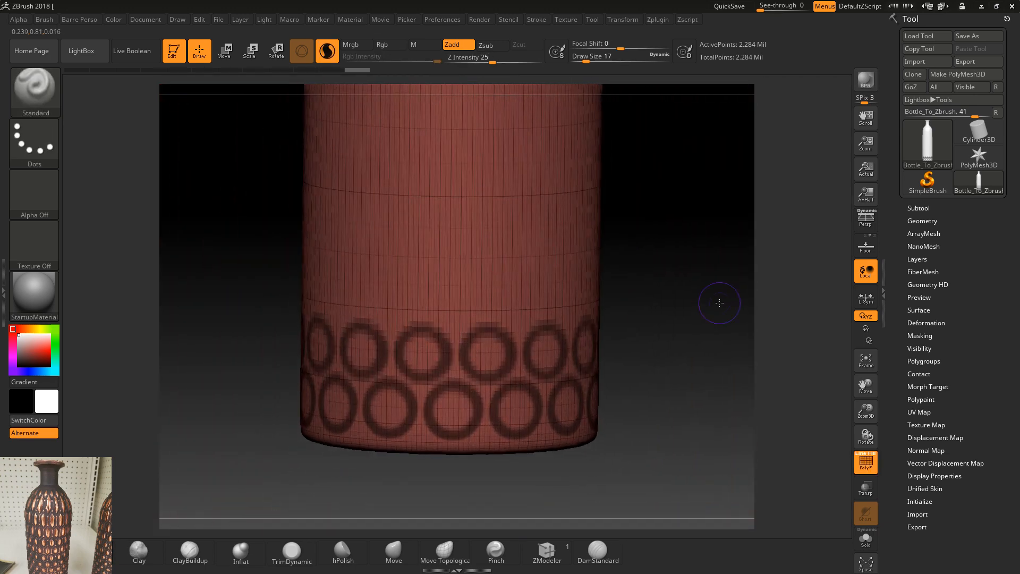
left_click(924, 206)
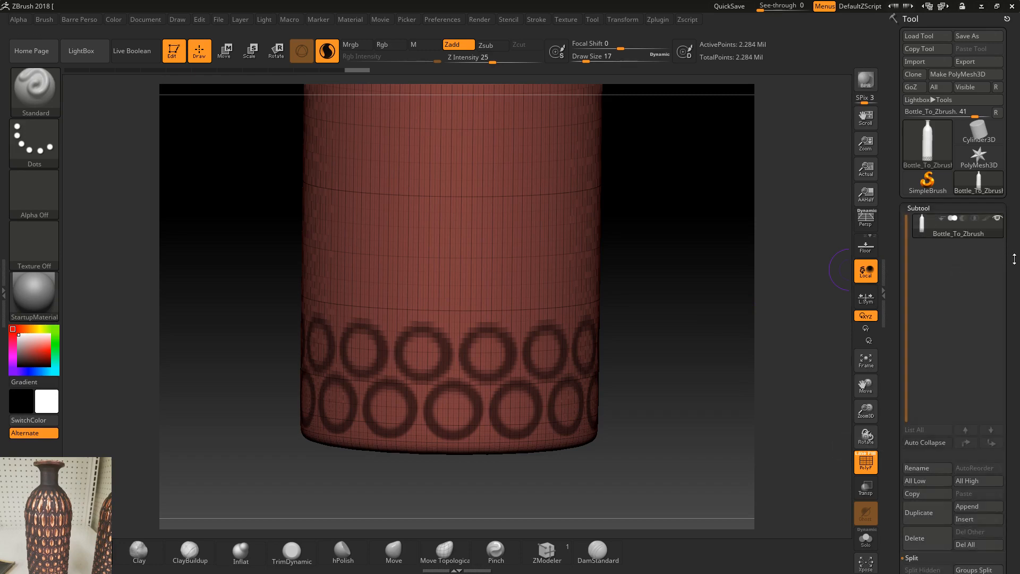
left_click_drag(1015, 259, 1010, 162)
left_click_drag(987, 415, 979, 403)
left_click(938, 399)
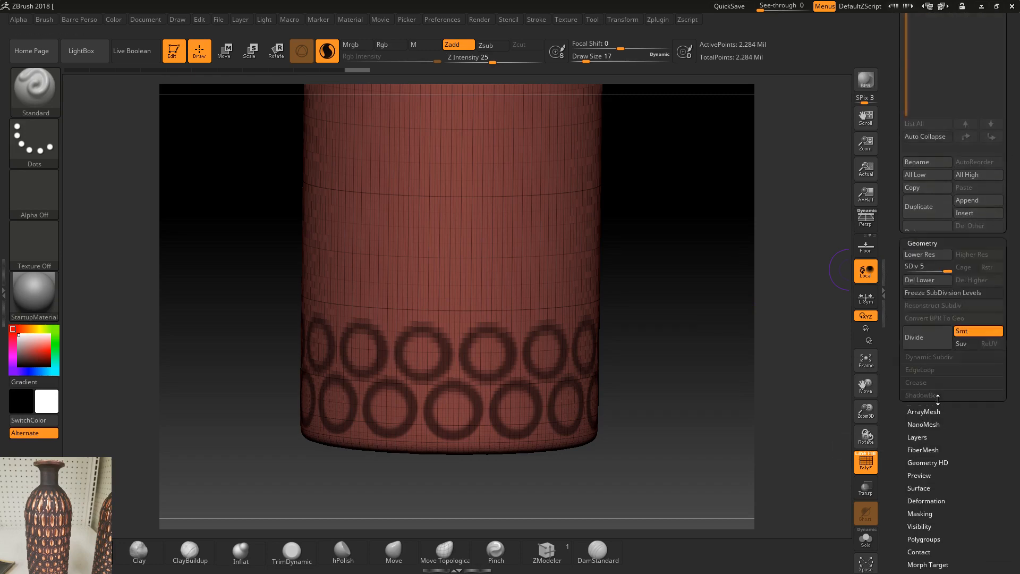
left_click(968, 106)
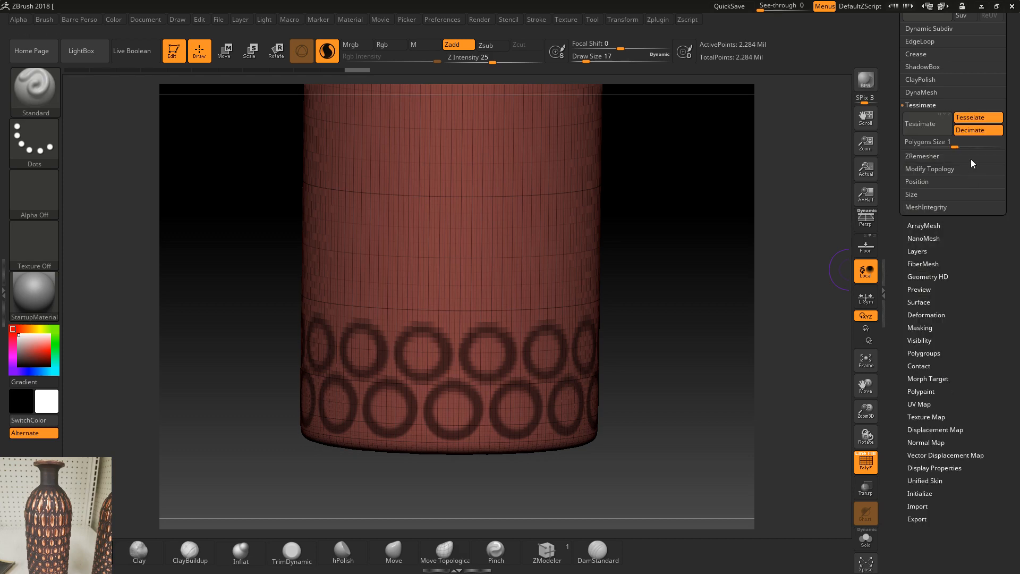
left_click_drag(1012, 89, 1010, 234)
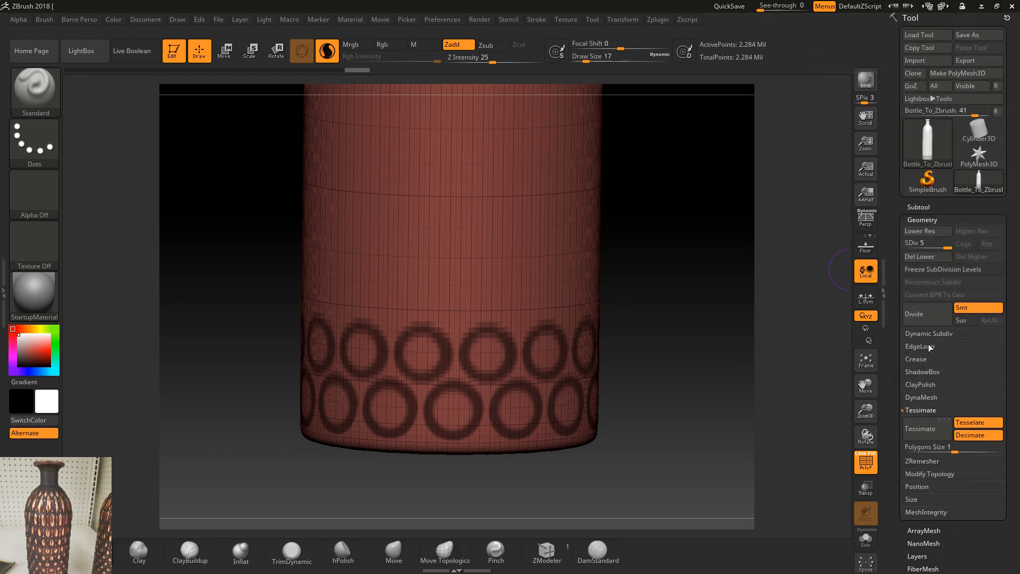
left_click(922, 269)
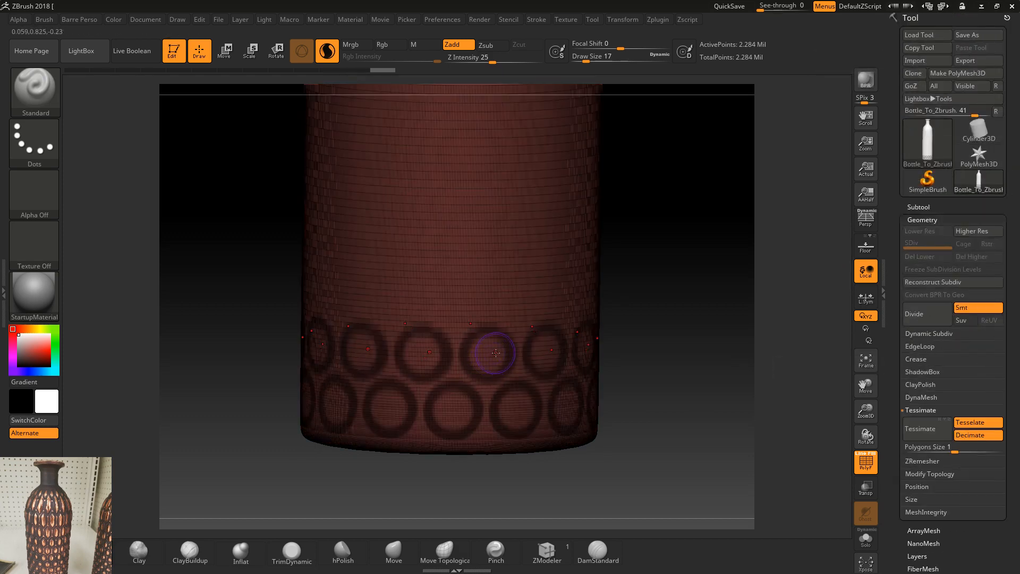
Step: Try masking a third row of spots above the second with the wireframe shown, and undo it
key("shift+f")
left_click_drag(658, 335, 635, 325)
left_click_drag(494, 294, 484, 289, "ctrl")
key("shift+f")
key("shift+f")
mouse_move(676, 270)
left_mouse_down()
mouse_move(680, 405)
mouse_move(681, 223)
left_mouse_up()
key("shift+f")
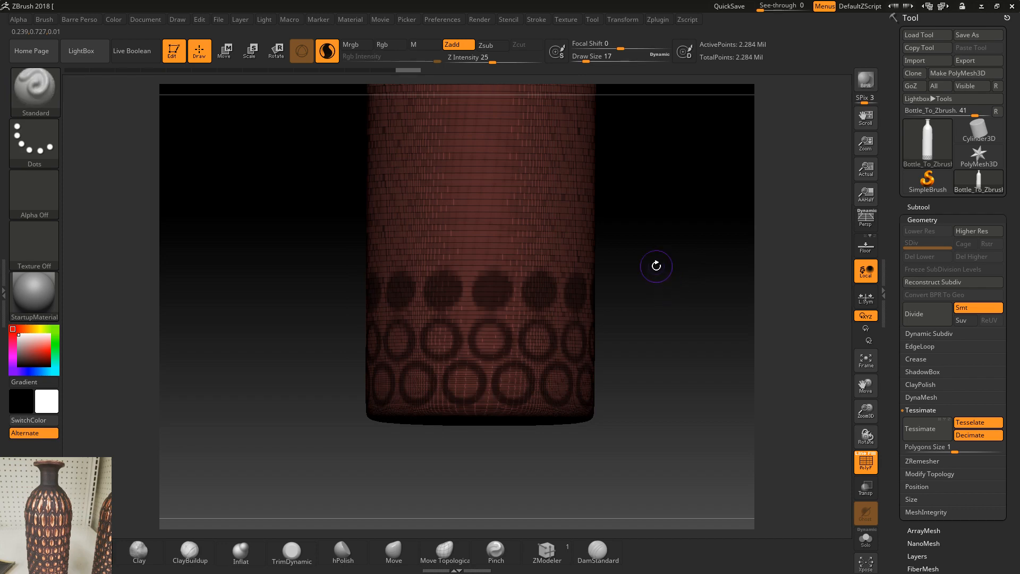
left_click_drag(655, 267, 601, 360)
key("shift+f")
key("ctrl+z")
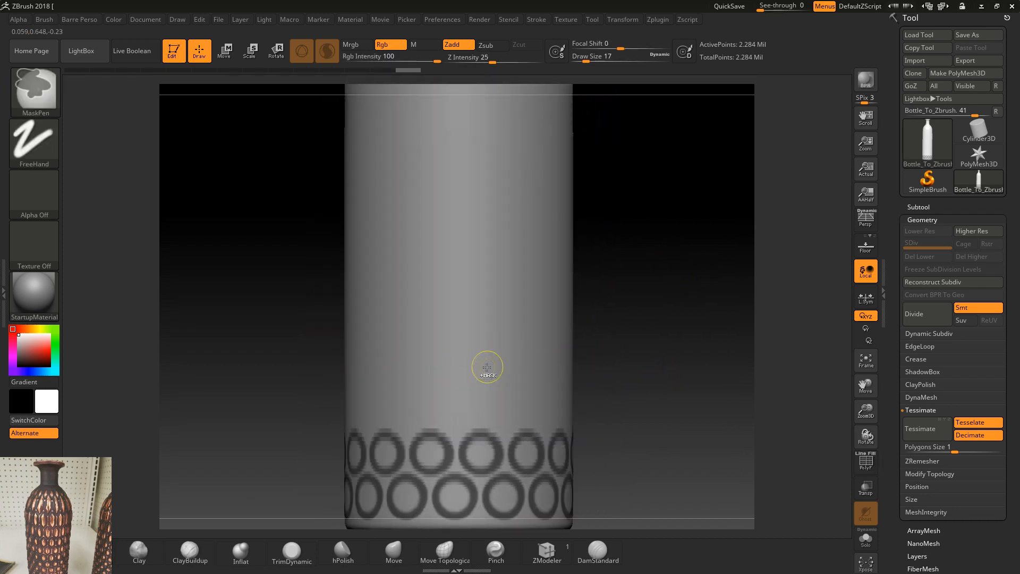
Step: Mask a third, staggered row of spots above the second at draw size 17 and clear their centres to leave rings
left_click(327, 52)
mouse_move(479, 383)
left_mouse_down("ctrl")
mouse_move(471, 363)
mouse_move(494, 371)
left_mouse_up("ctrl")
key("ctrl+z")
mouse_move(607, 393)
left_mouse_down("alt")
mouse_move(608, 295)
mouse_move(609, 393)
left_mouse_up("alt")
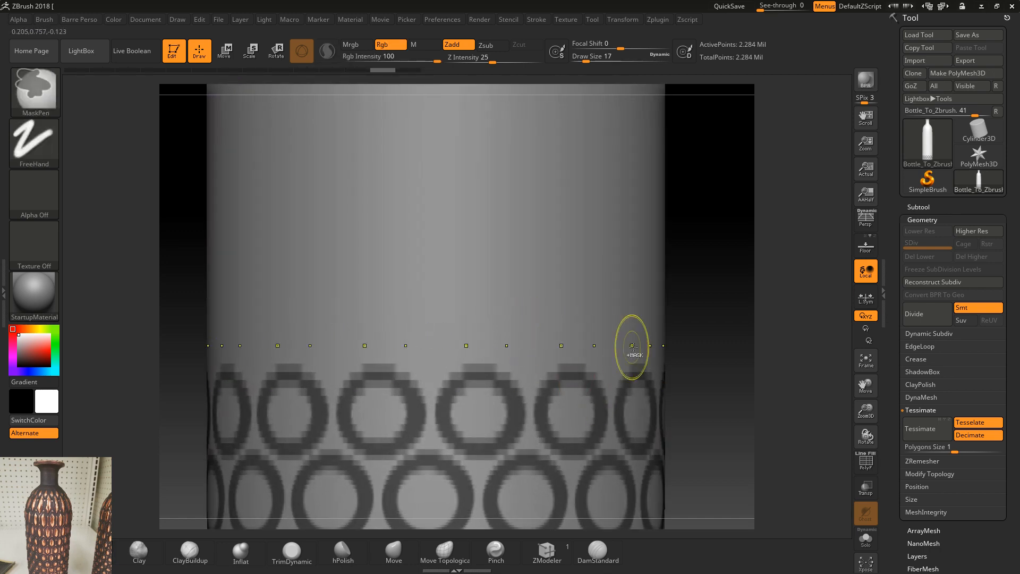
left_click(632, 346, "ctrl")
mouse_move(678, 348)
left_mouse_down()
mouse_move(690, 342)
mouse_move(631, 347)
mouse_move(669, 296)
mouse_move(675, 262)
mouse_move(666, 349)
left_mouse_up()
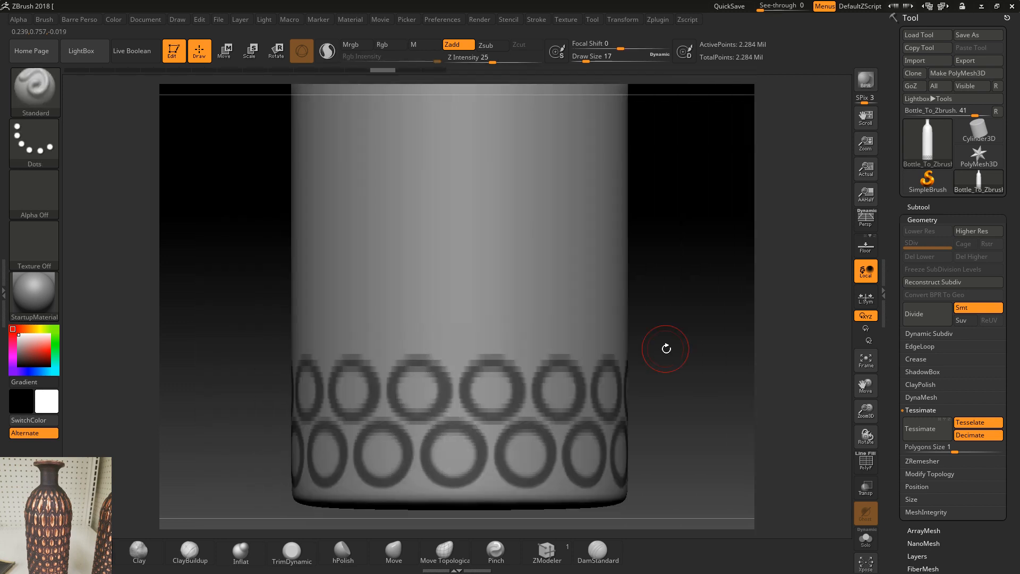
mouse_move(465, 326)
left_mouse_down("ctrl")
mouse_move(453, 326)
mouse_move(467, 316)
mouse_move(461, 331)
mouse_move(456, 321)
left_mouse_up("ctrl")
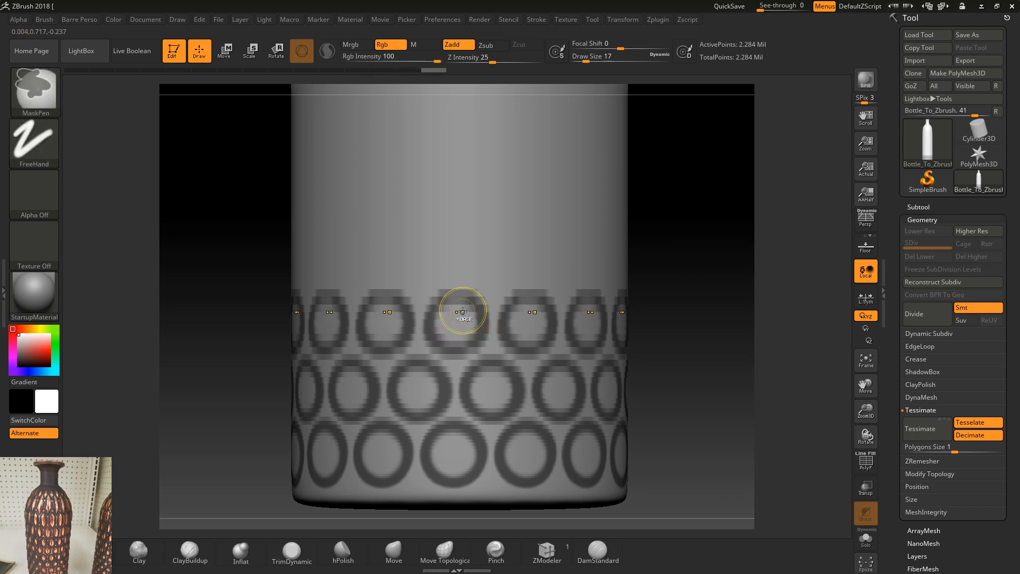
Step: Tessimate the bottle mesh with the polygon size set to 0.05
left_click_drag(700, 356, 588, 434, "alt")
key("shift+f")
key("shift+f")
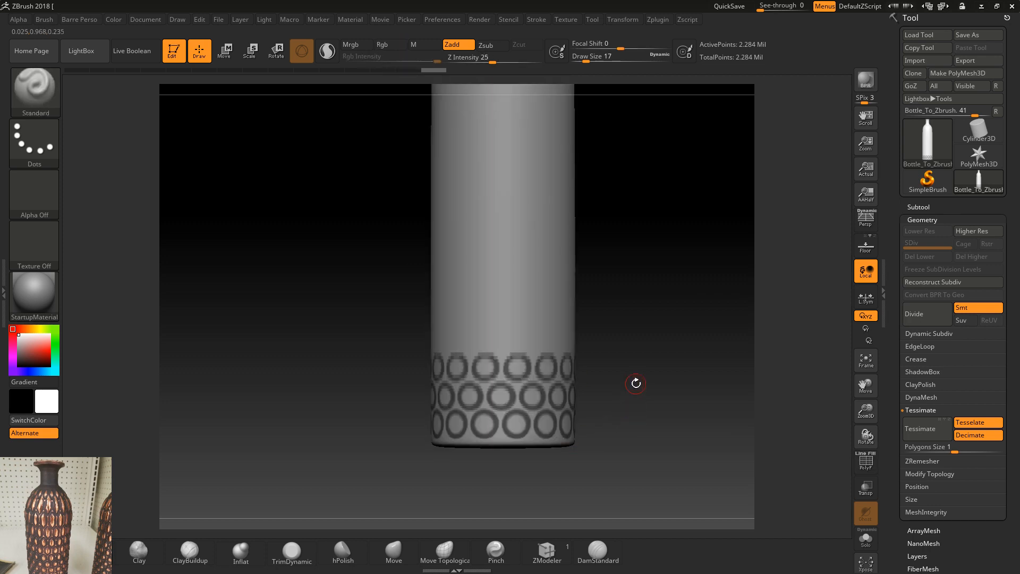
left_click(934, 430)
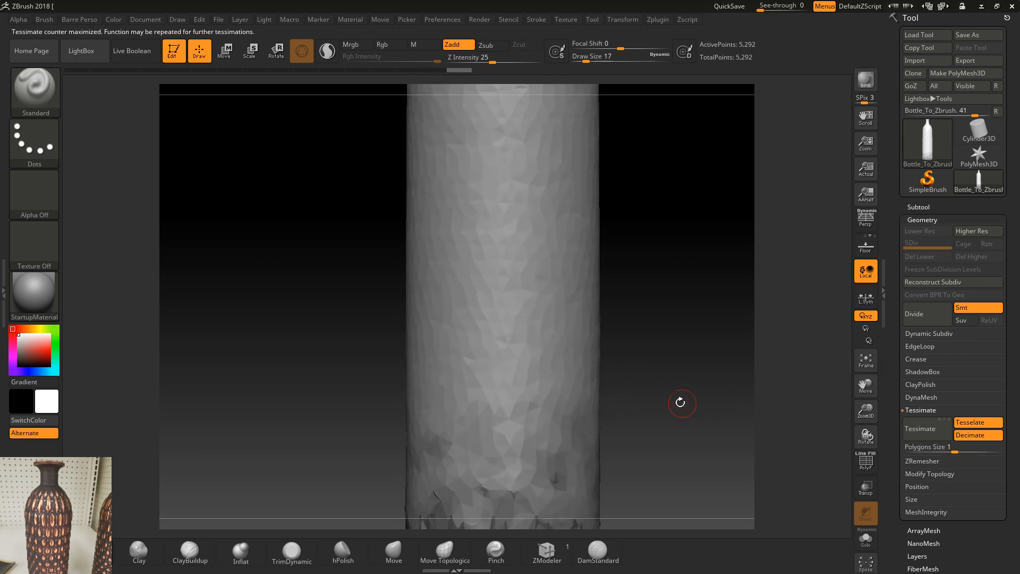
left_click_drag(926, 454, 947, 451)
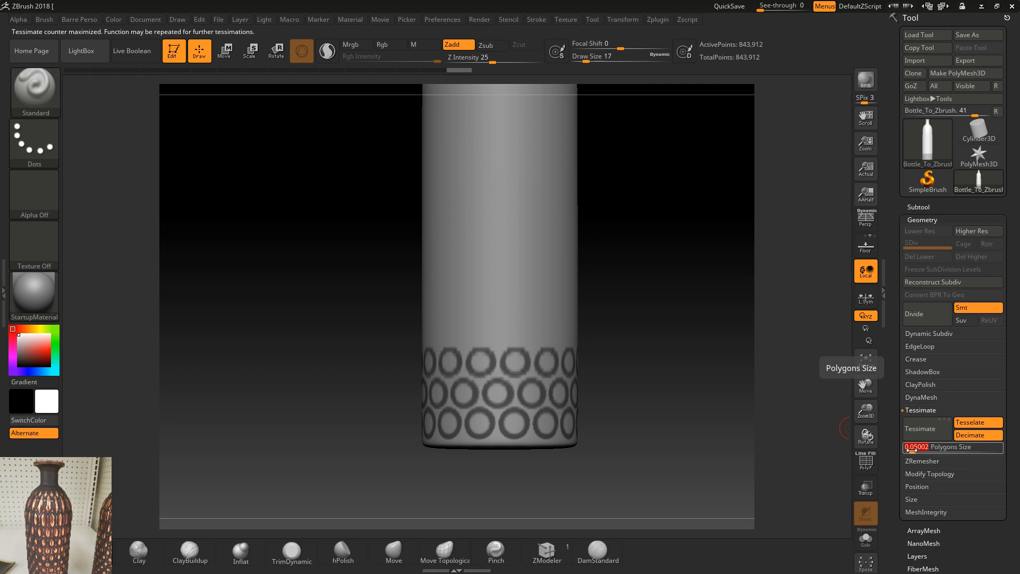
type("0.05")
key("Return")
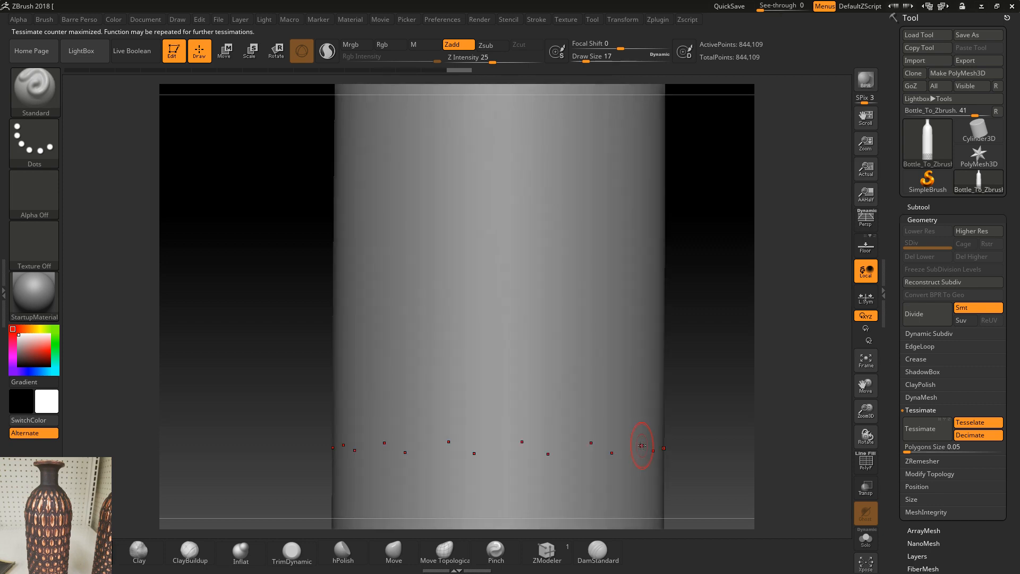
Step: Clear the whole mask from the bottle and bring its base into view
left_click_drag(698, 444, 681, 276, "alt")
left_click_drag(513, 358, 524, 354, "ctrl")
key("ctrl+z")
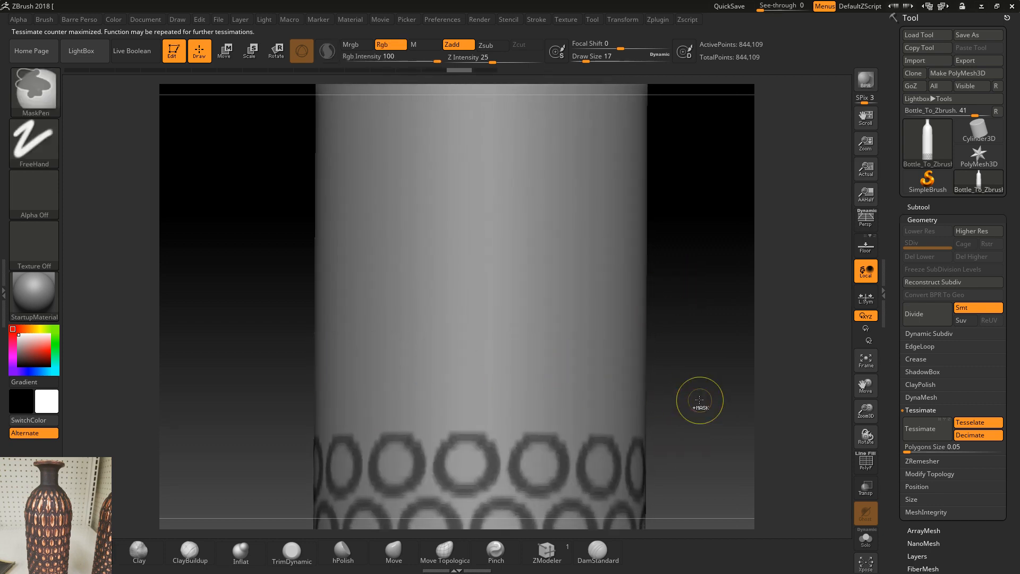
left_click_drag(685, 412, 674, 297, "alt")
mouse_move(686, 379)
left_mouse_down()
mouse_move(695, 381)
mouse_move(679, 385)
left_mouse_up()
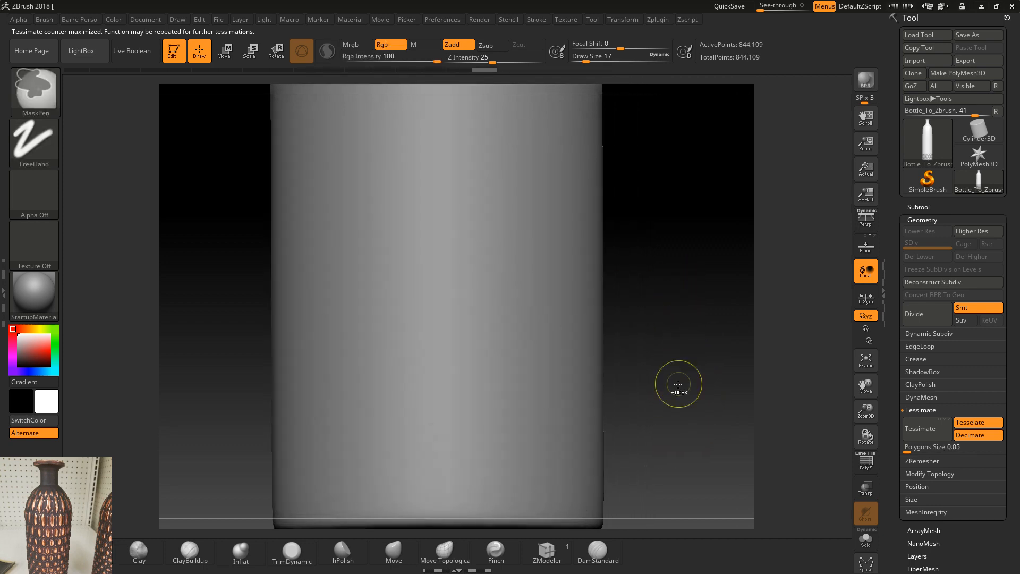
mouse_move(671, 419)
left_mouse_down("alt")
mouse_move(660, 418)
mouse_move(672, 376)
left_mouse_up("alt")
Step: Try masking a new row of spots around the base at draw size 17, and undo the strokes
left_click_drag(456, 428, 449, 437, "ctrl")
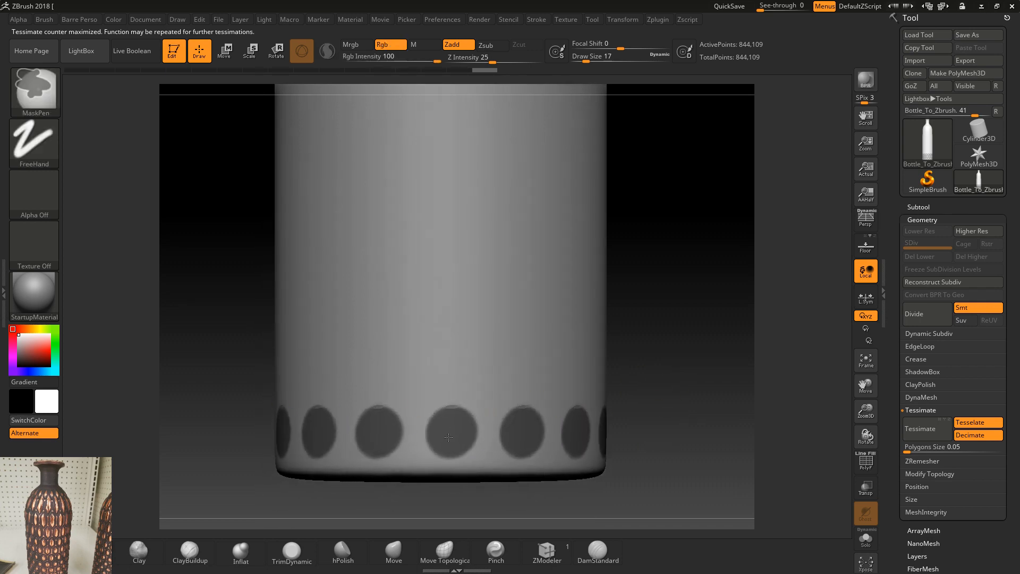
mouse_move(455, 374)
left_mouse_down("ctrl")
mouse_move(473, 274)
mouse_move(443, 333)
left_mouse_up("ctrl")
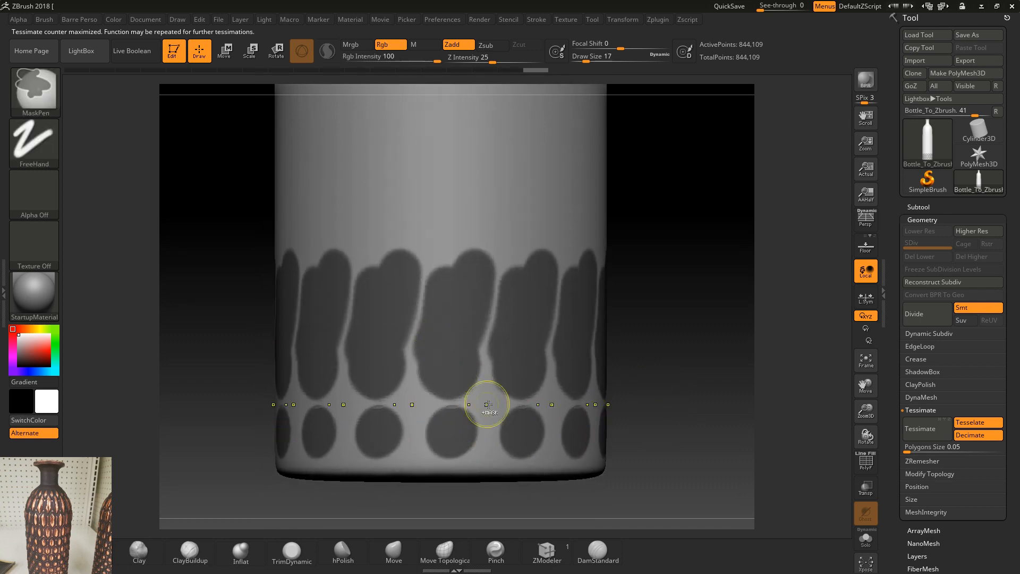
key("ctrl+z")
key("ctrl+z")
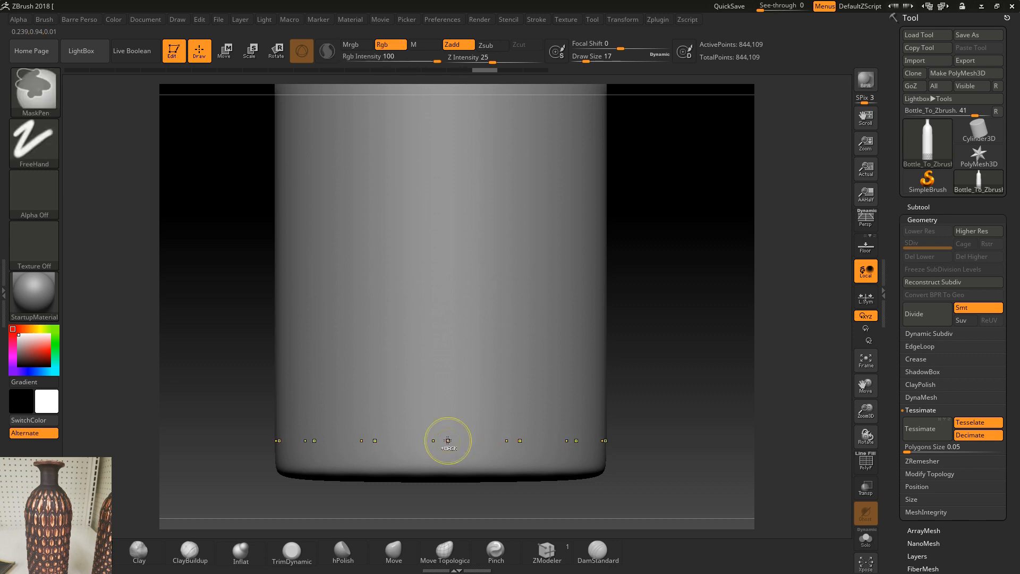
left_click_drag(443, 437, 438, 431, "ctrl")
key("ctrl+z")
Step: Mask a row of large round spots around the base at draw size 23 and clear their centres at draw size 18
key("s")
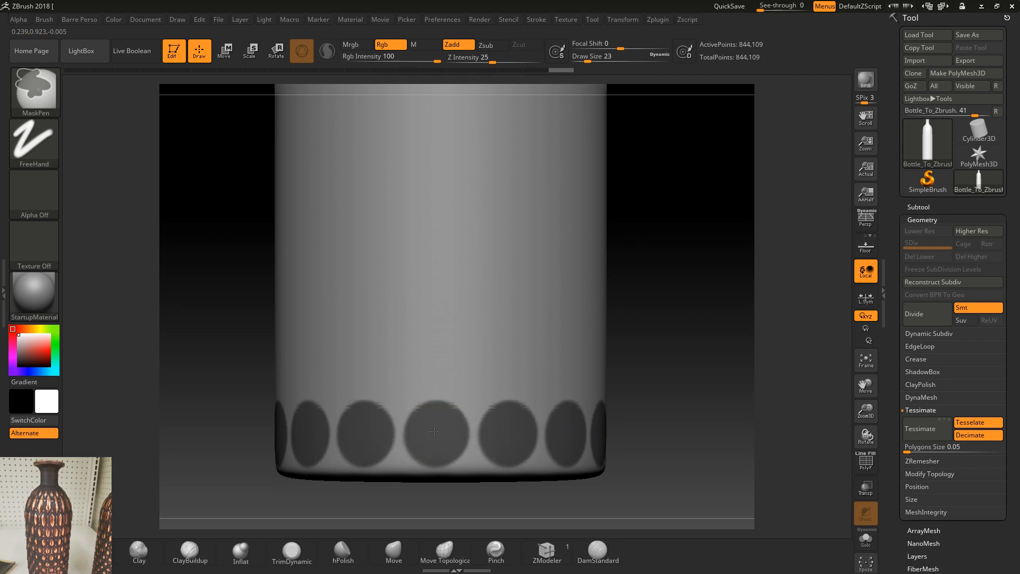
left_click_drag(440, 437, 439, 432, "ctrl")
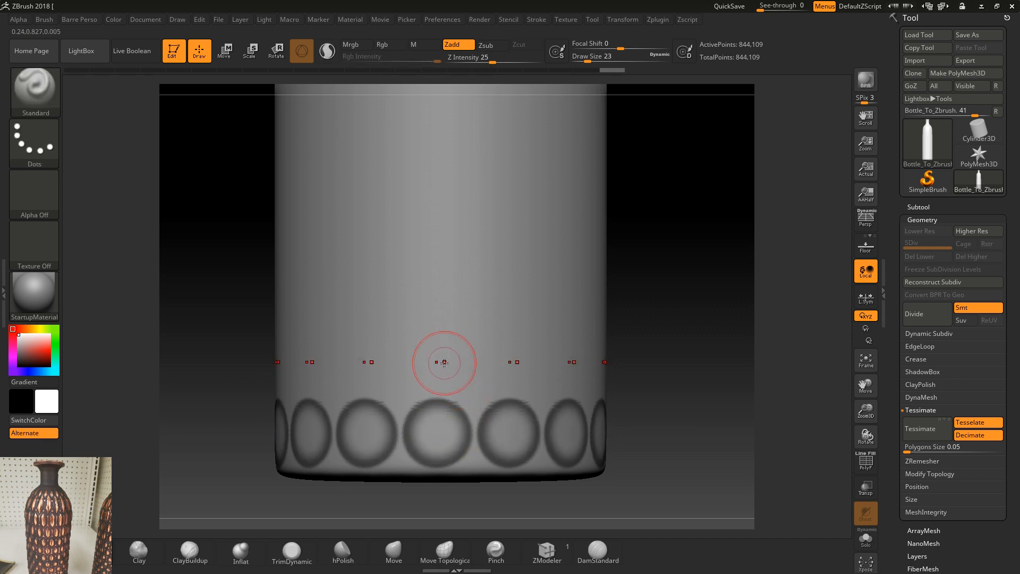
key("ctrl+z")
key("s")
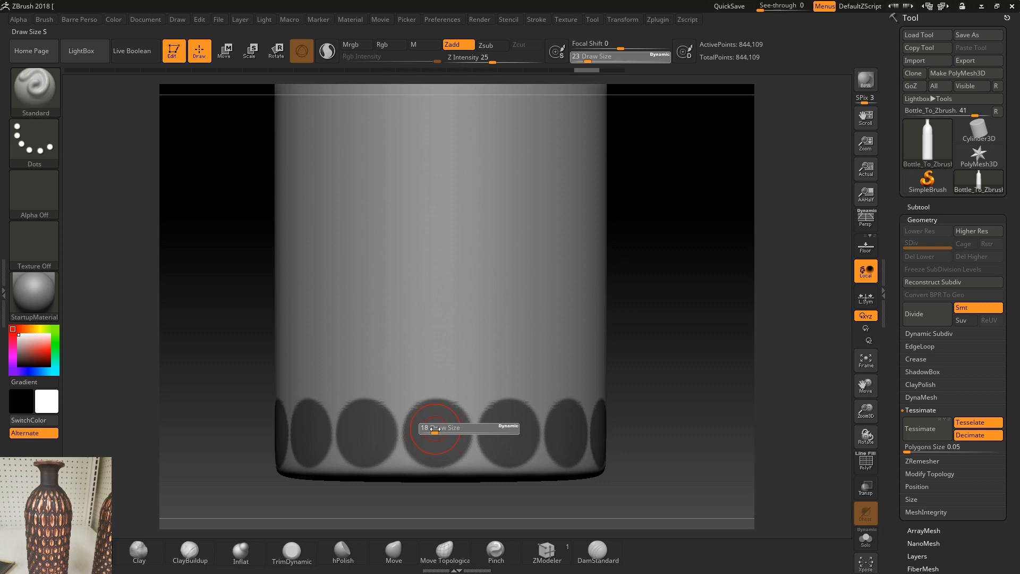
key("ctrl")
left_click(437, 432, "ctrl+alt")
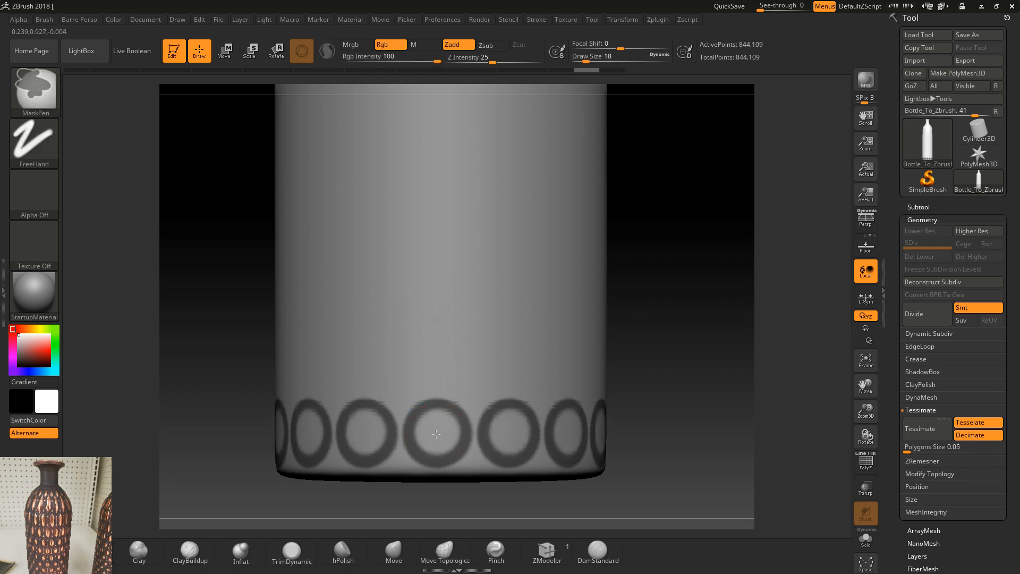
Step: Mask a second, staggered row of spots just above the base row and clear their centres to leave ring outlines
left_click(472, 372)
key("ctrl+z")
left_click_drag(679, 345, 653, 344)
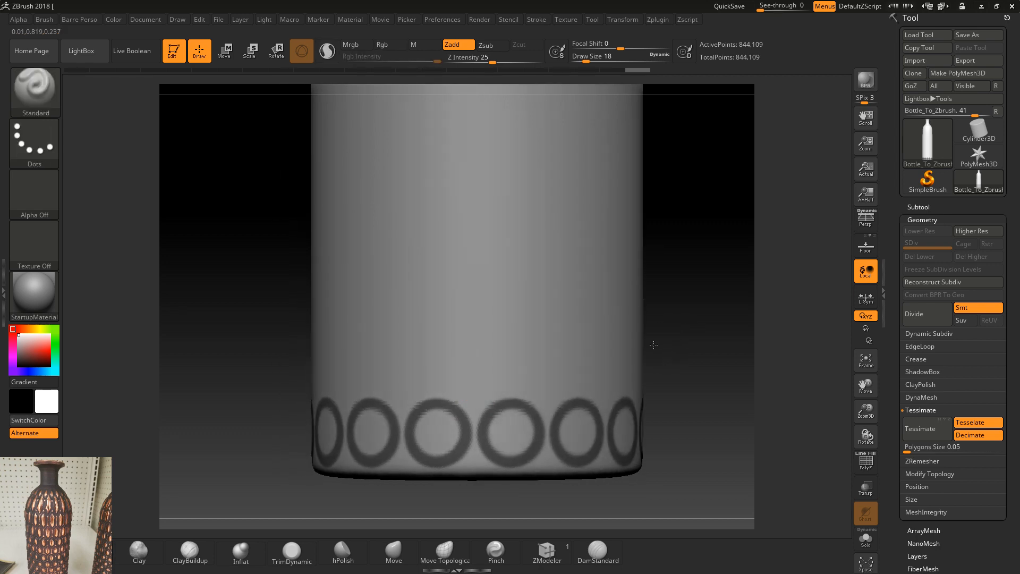
left_click(480, 367, "ctrl")
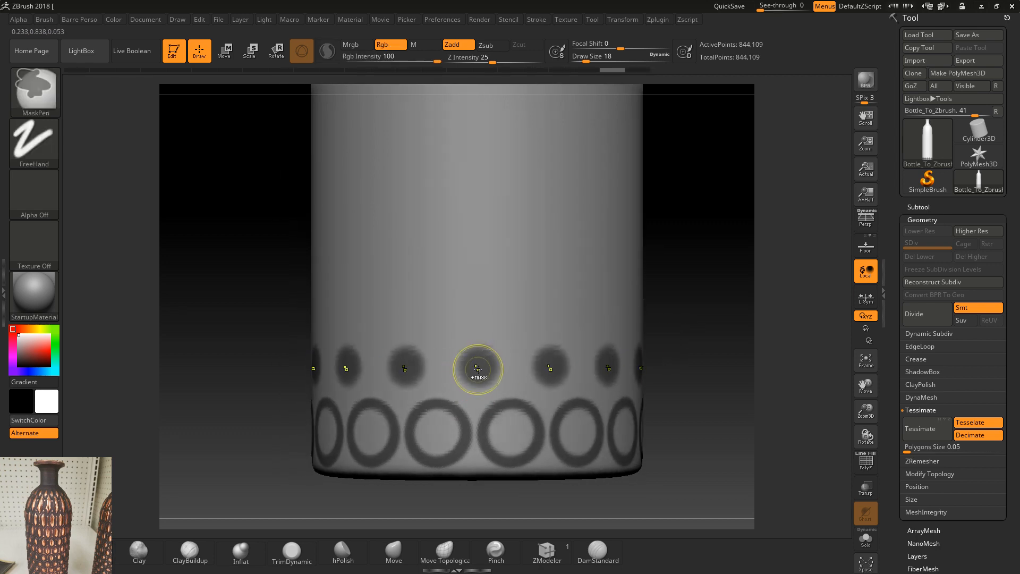
mouse_move(477, 368)
left_mouse_down("ctrl")
mouse_move(477, 379)
mouse_move(482, 361)
left_mouse_up("ctrl")
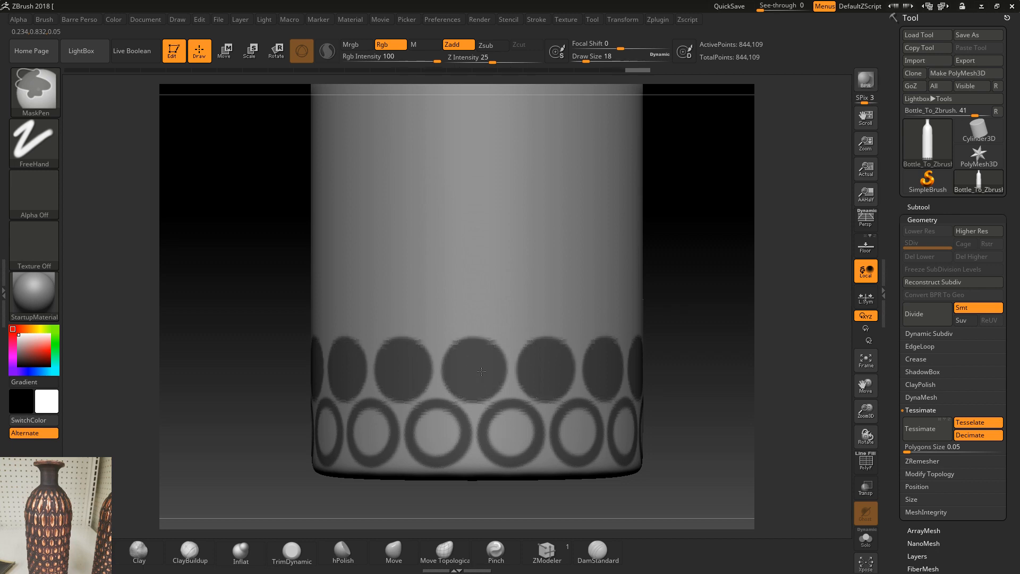
mouse_move(481, 380)
left_mouse_down("ctrl")
mouse_move(488, 368)
mouse_move(469, 355)
mouse_move(477, 370)
mouse_move(483, 362)
mouse_move(481, 378)
mouse_move(475, 353)
mouse_move(465, 369)
mouse_move(475, 378)
left_mouse_up("ctrl")
key("ctrl+z")
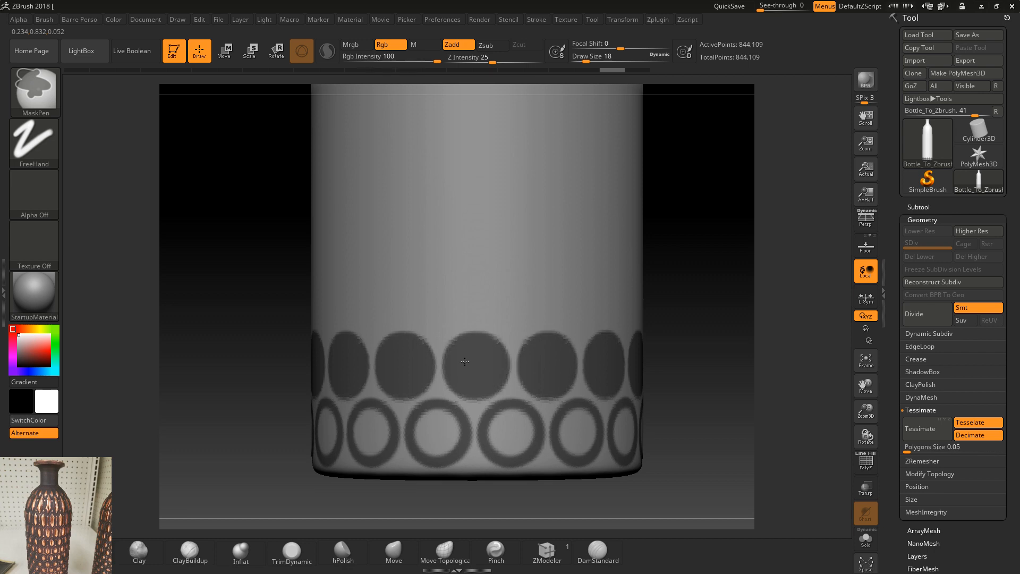
left_click_drag(474, 358, 475, 366, "ctrl+alt")
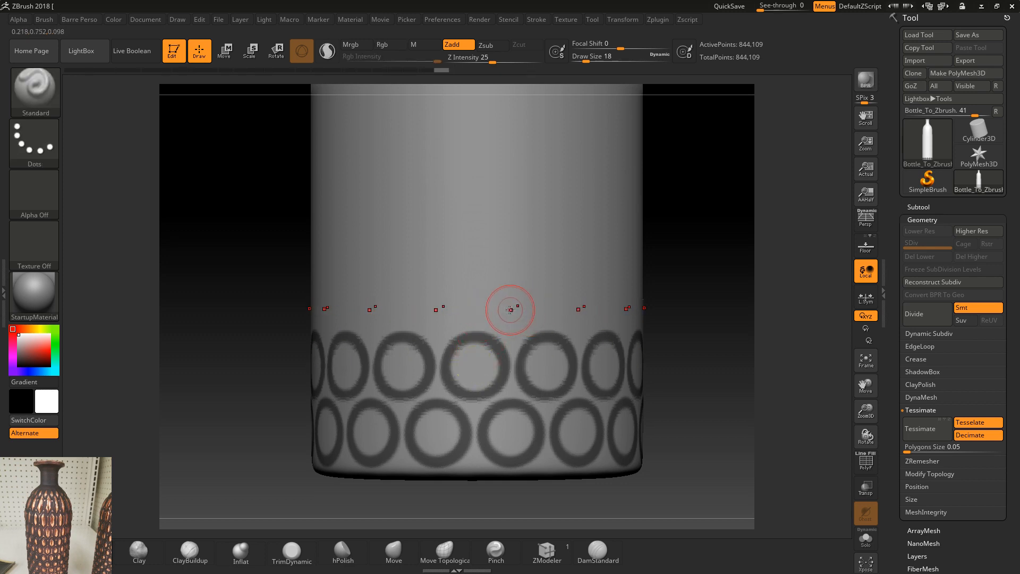
Step: Mask a third staggered row of rings above the second and invert the mask so only the rings are editable
mouse_move(684, 303)
left_mouse_down()
mouse_move(519, 319)
mouse_move(508, 311)
mouse_move(525, 297)
mouse_move(500, 299)
mouse_move(520, 306)
mouse_move(504, 297)
mouse_move(527, 295)
mouse_move(514, 292)
mouse_move(516, 303)
mouse_move(515, 292)
left_mouse_up()
key("ctrl+z")
mouse_move(504, 306)
left_mouse_down("ctrl")
mouse_move(524, 305)
mouse_move(523, 290)
mouse_move(486, 275)
mouse_move(480, 313)
mouse_move(523, 333)
mouse_move(513, 300)
left_mouse_up("ctrl")
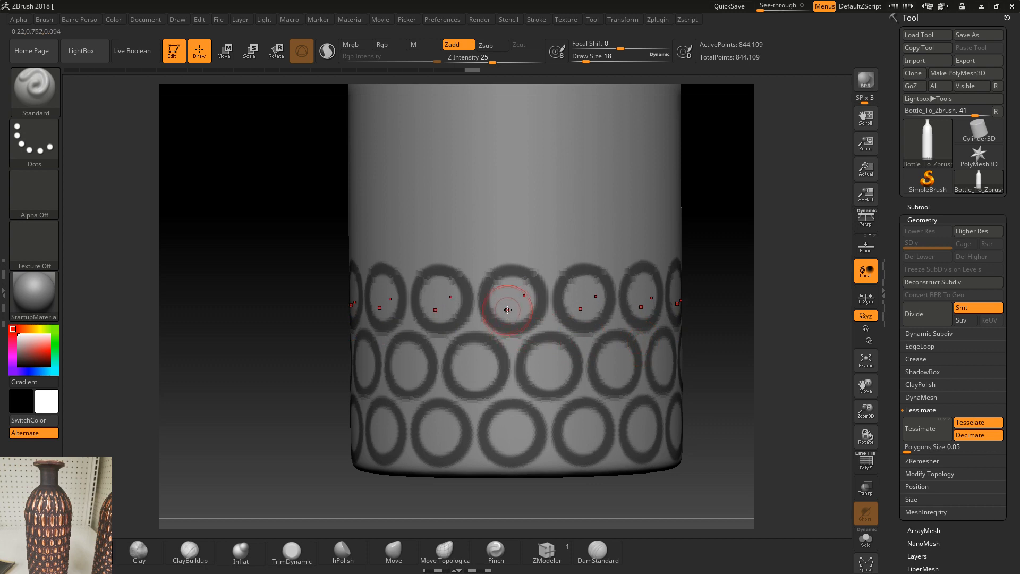
left_click_drag(706, 295, 679, 295, "alt")
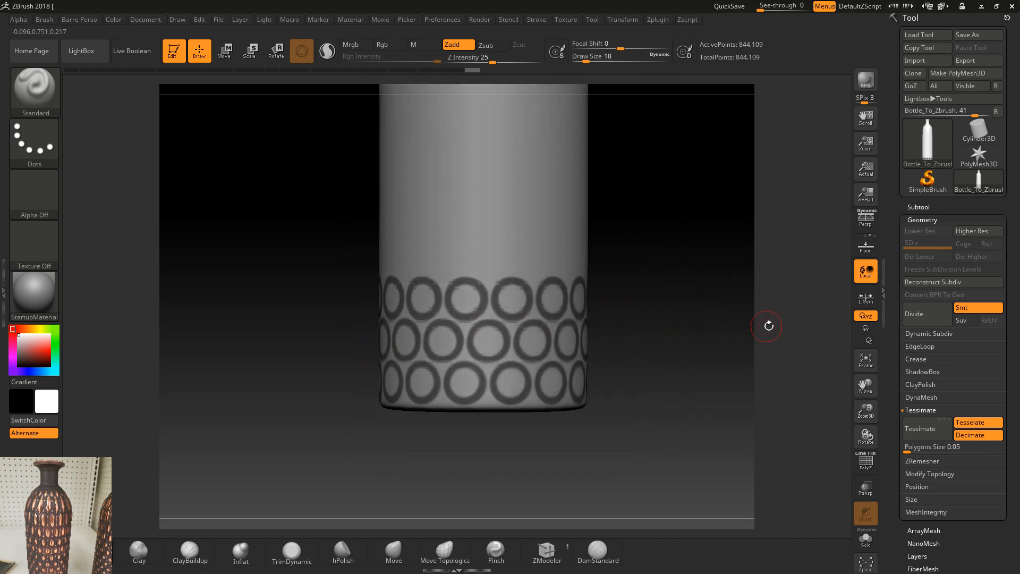
left_click(652, 341, "ctrl")
Step: Try raising the unmasked rings with the Inflate Balloon deformation, inspect them up close and undo it
scroll(1007, 286, "down", 3)
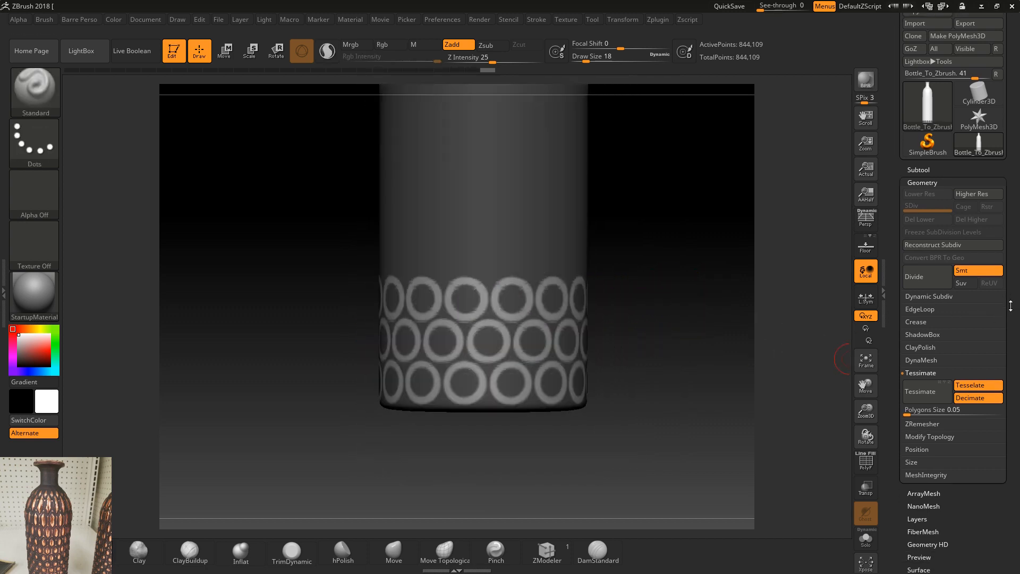
scroll(970, 447, "down", 1)
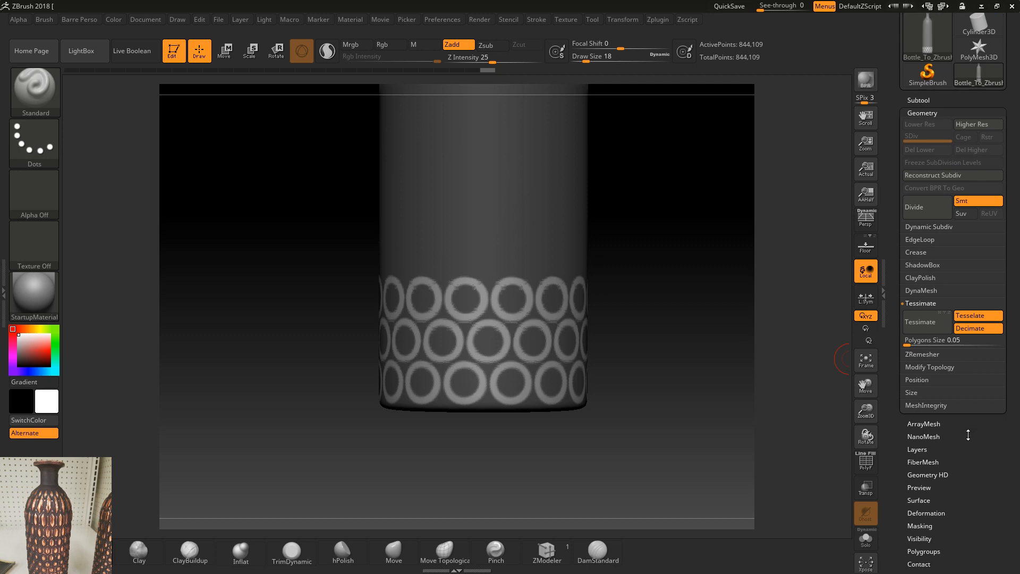
scroll(957, 486, "down", 4)
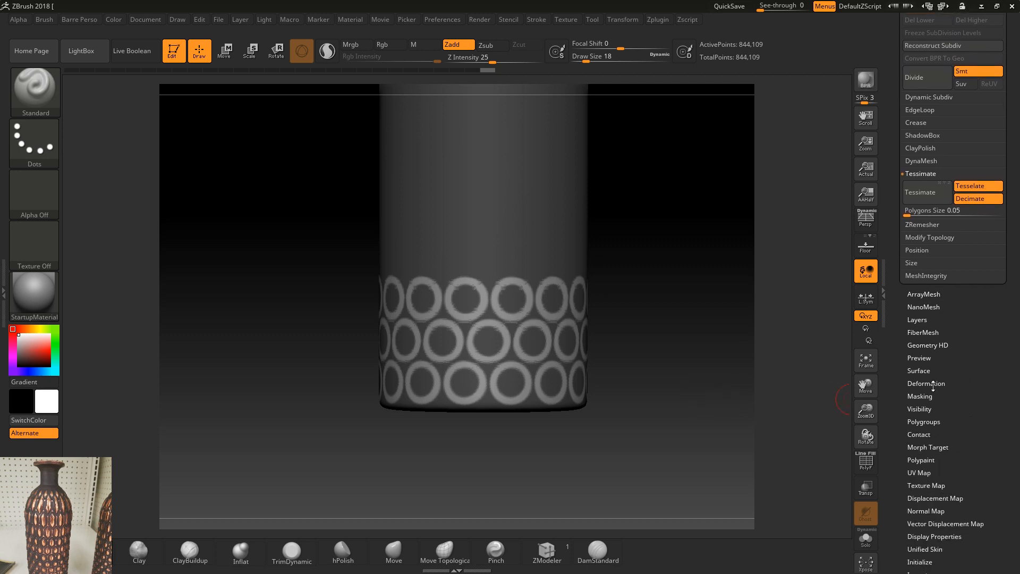
left_click(934, 385)
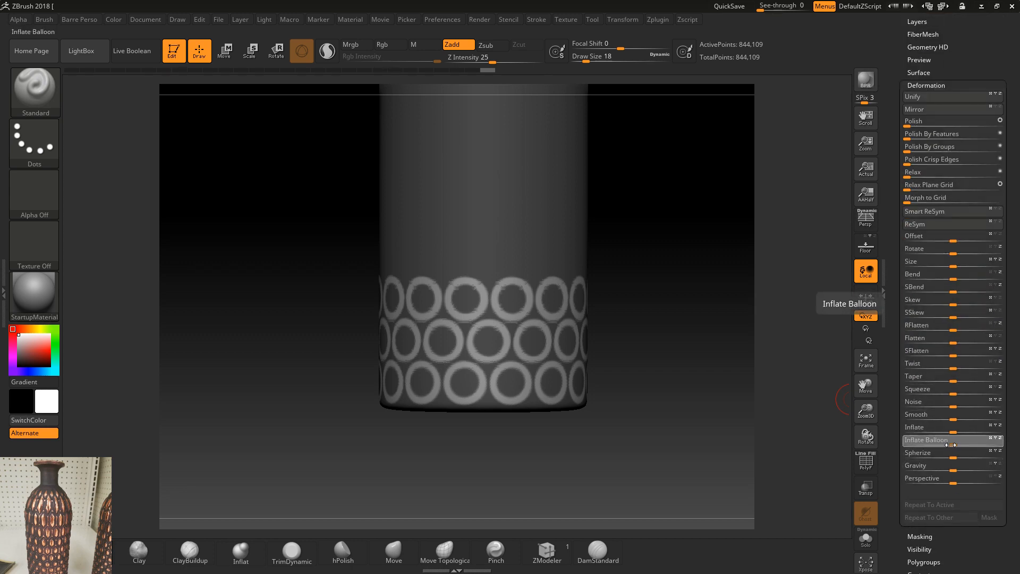
mouse_move(951, 444)
left_mouse_down()
mouse_move(966, 445)
mouse_move(941, 444)
left_mouse_up()
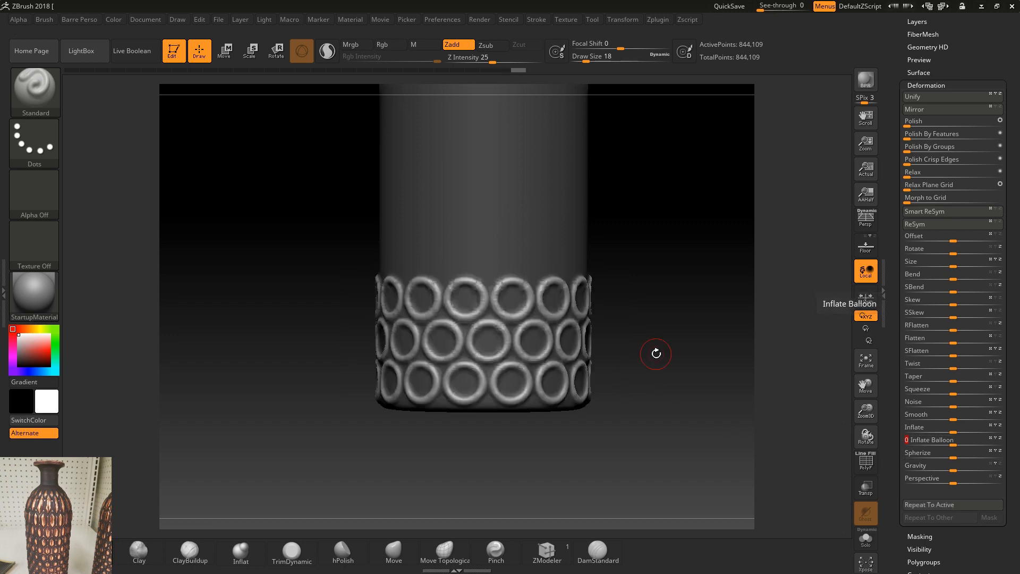
left_click_drag(644, 342, 656, 355, "shift")
left_click_drag(672, 318, 685, 396, "alt")
key("shift+f")
key("shift+f")
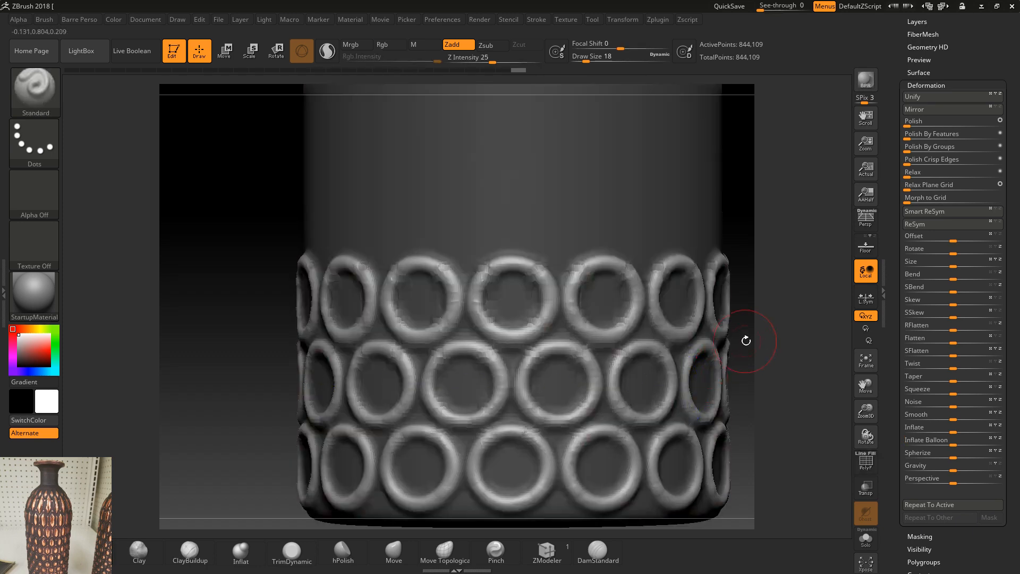
left_click_drag(745, 341, 719, 336, "alt")
key("ctrl+z")
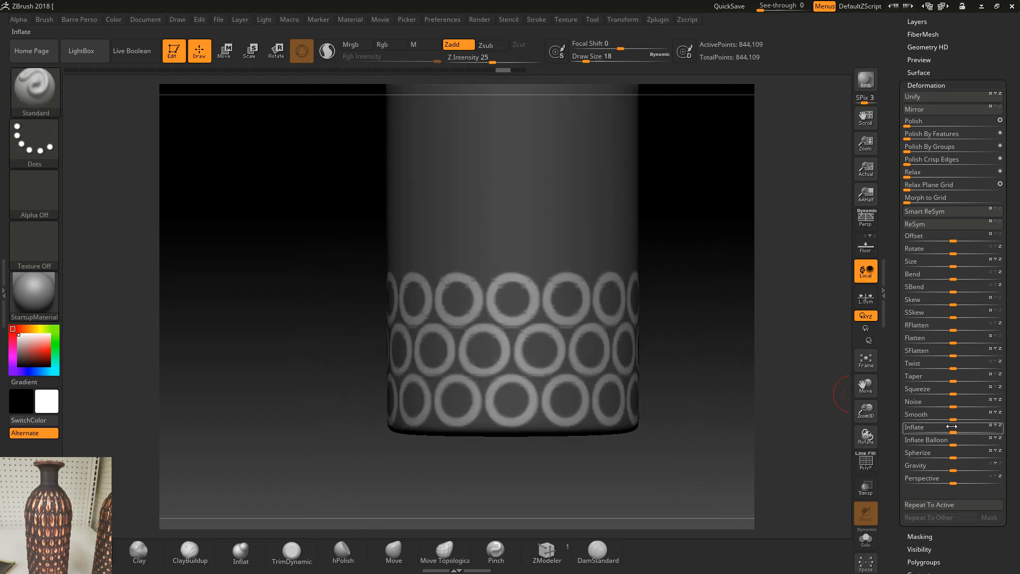
Step: Raise the unmasked rings slightly with the Inflate deformation and invert the mask back onto the rings
left_click_drag(954, 429, 960, 431)
left_click_drag(712, 372, 553, 465, "alt")
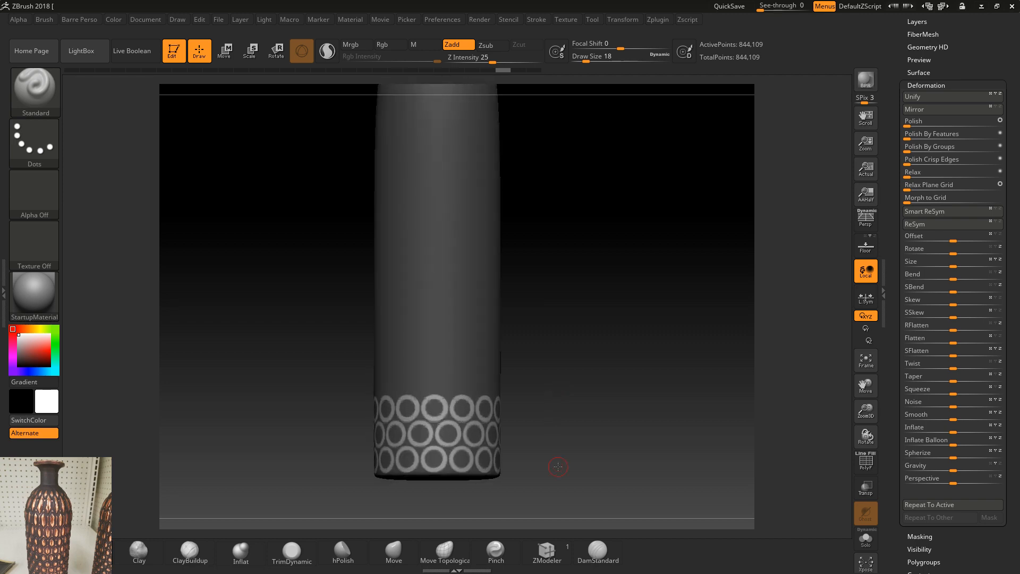
left_click_drag(508, 74, 569, 75)
key("ctrl+z")
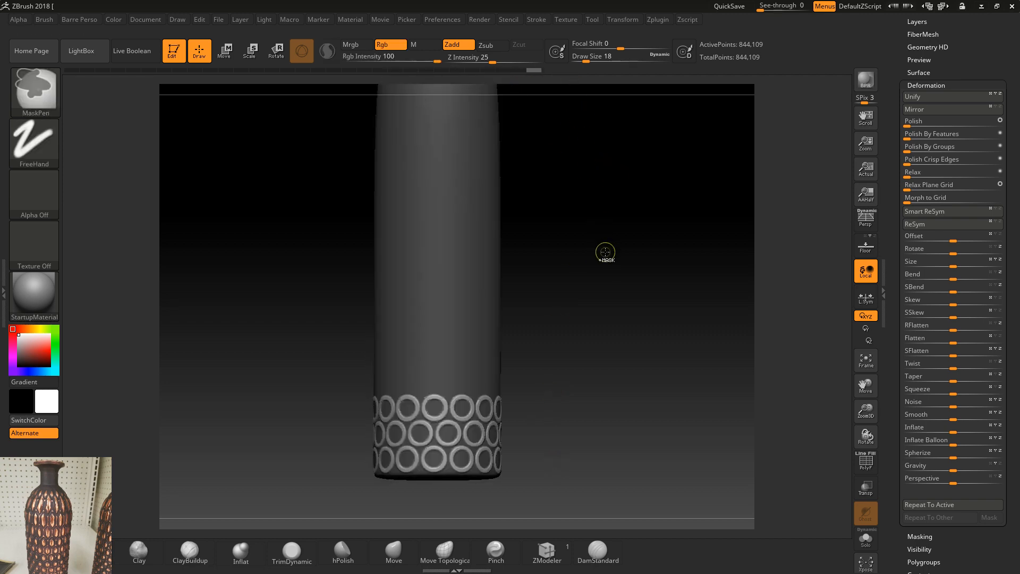
key("ctrl+shift+z")
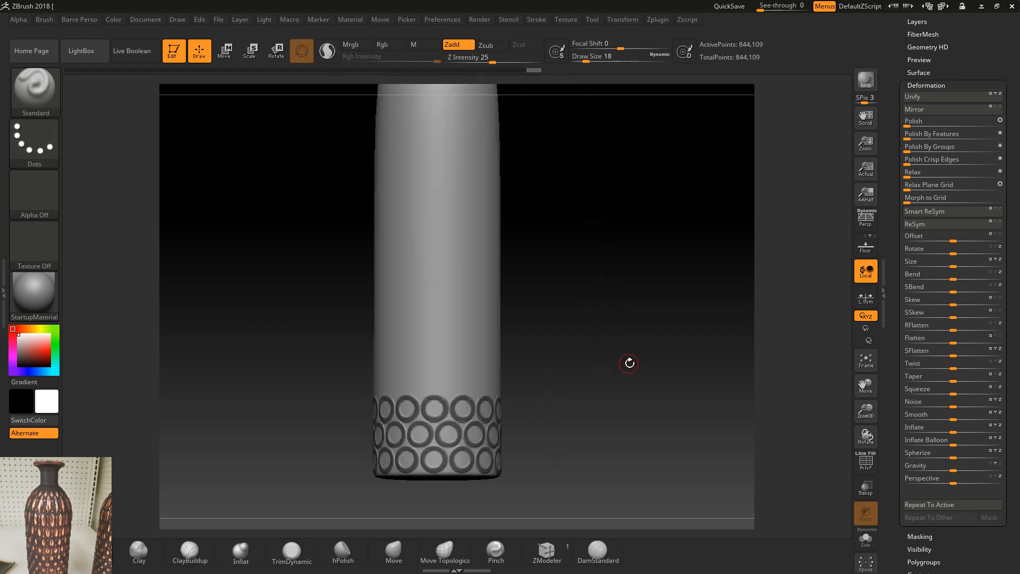
Step: Try shrinking the unmasked surface with Inflate, undo it, and apply a slight negative Inflate Balloon deformation around the masked rings instead
left_click_drag(952, 432, 948, 432)
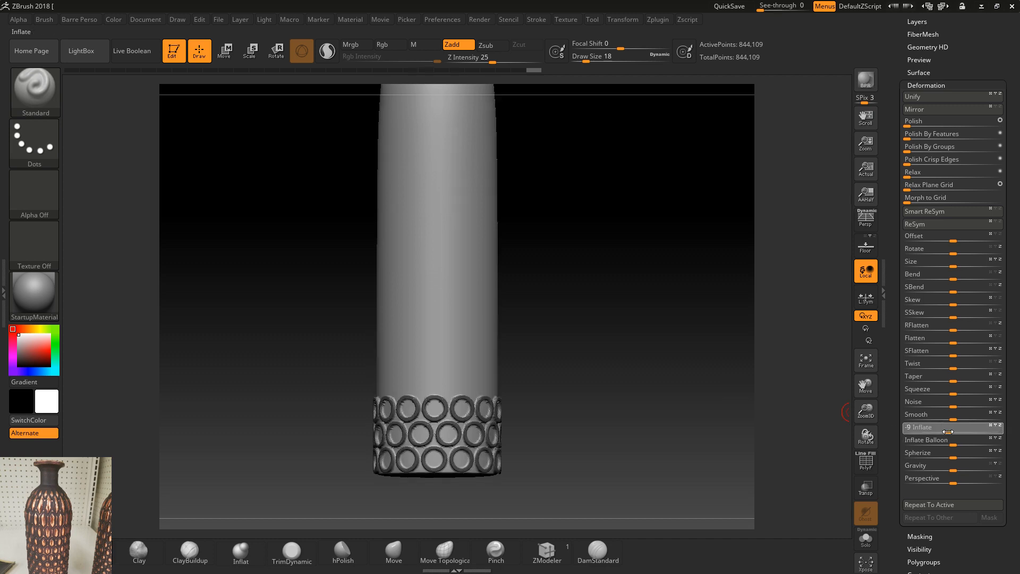
key("ctrl+z")
left_click_drag(611, 384, 602, 422)
left_click_drag(942, 440, 940, 440)
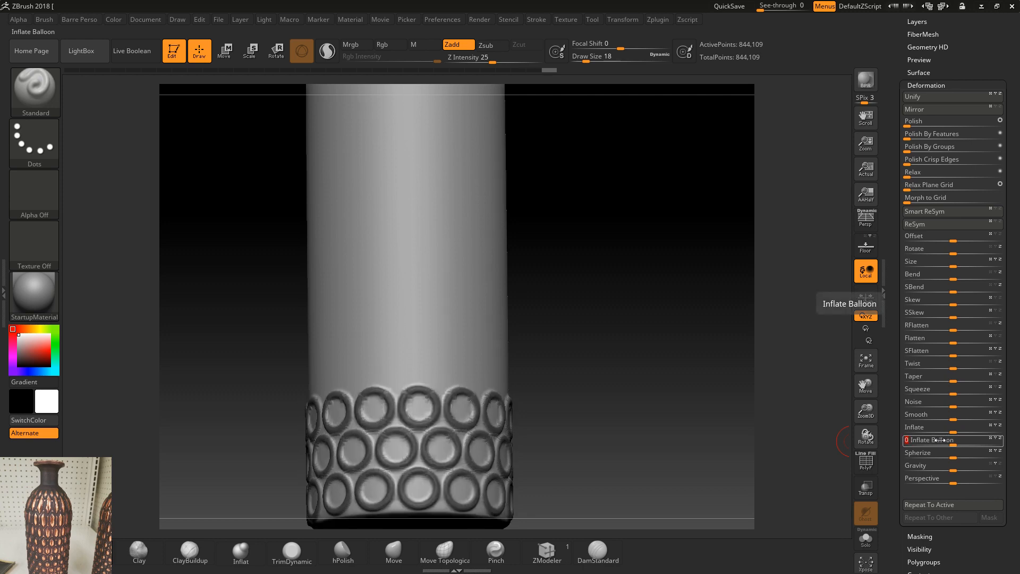
left_click_drag(634, 405, 517, 384)
left_click(604, 397, "ctrl")
left_click_drag(585, 380, 567, 433, "alt")
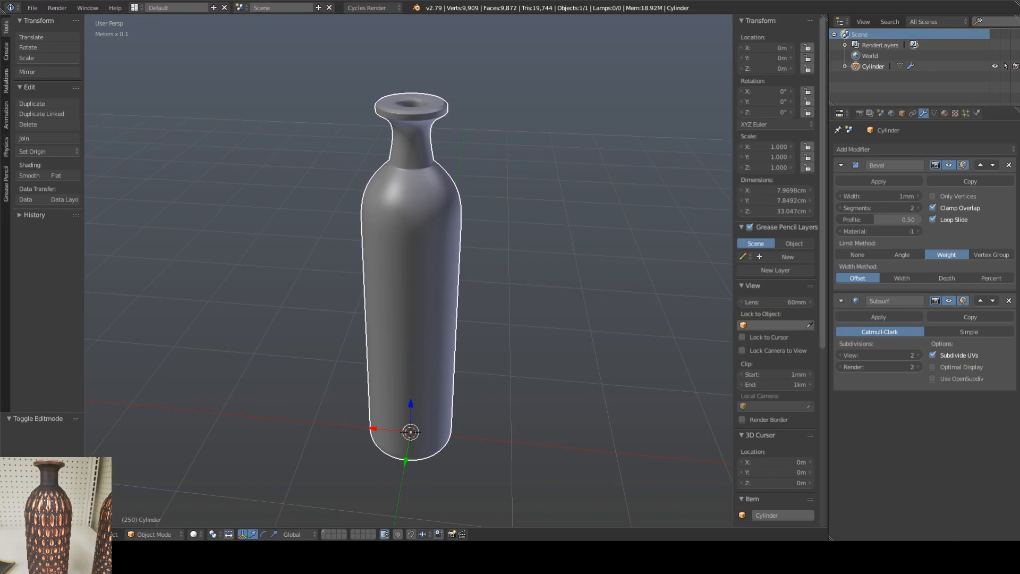
Step: Switch to Blender and rename the bottle object as Ornament_Bottle
key("Tab")
middle_click_drag(472, 321, 499, 285, "shift")
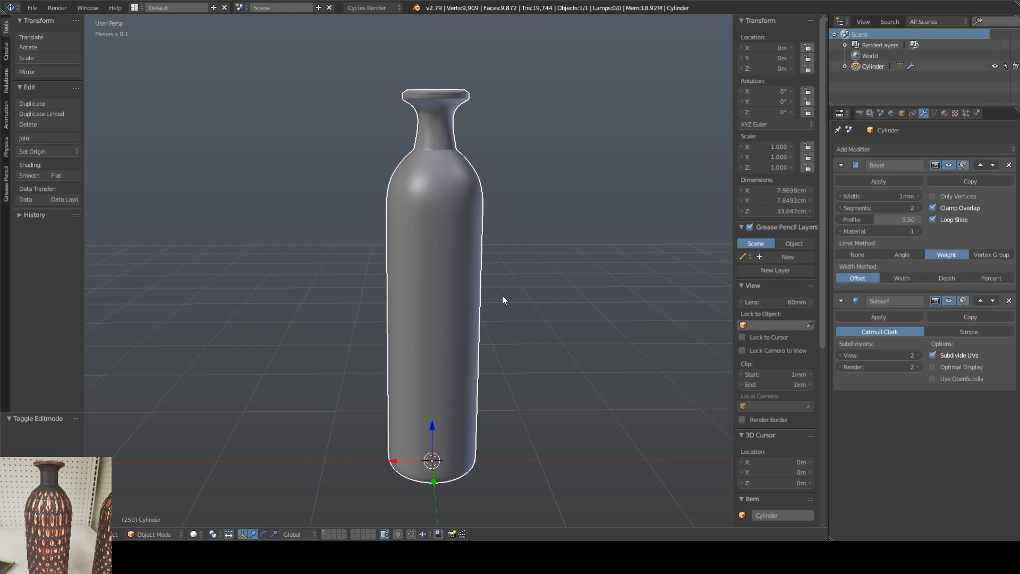
middle_click_drag(509, 296, 499, 286, "shift")
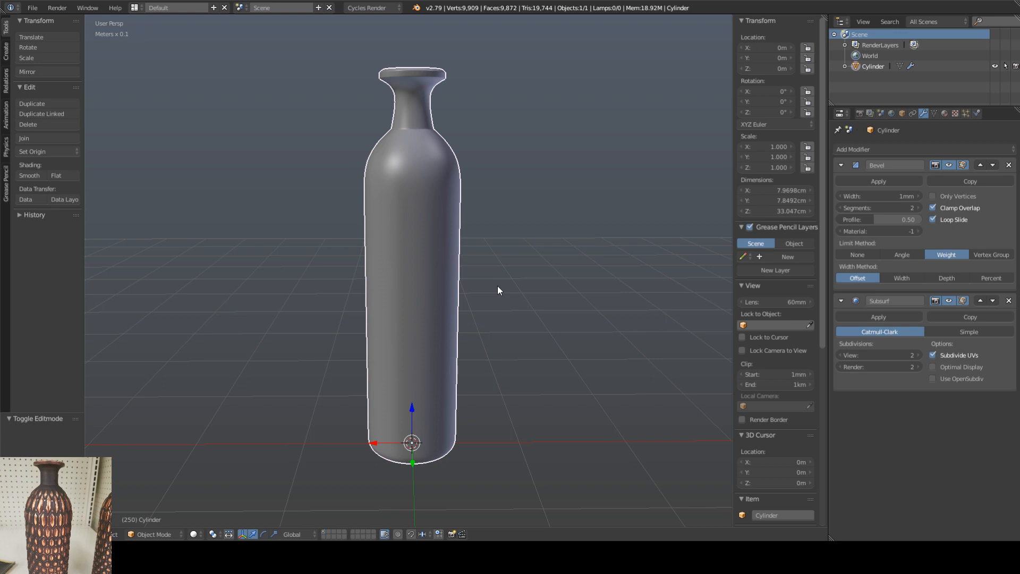
middle_click_drag(461, 284, 462, 308)
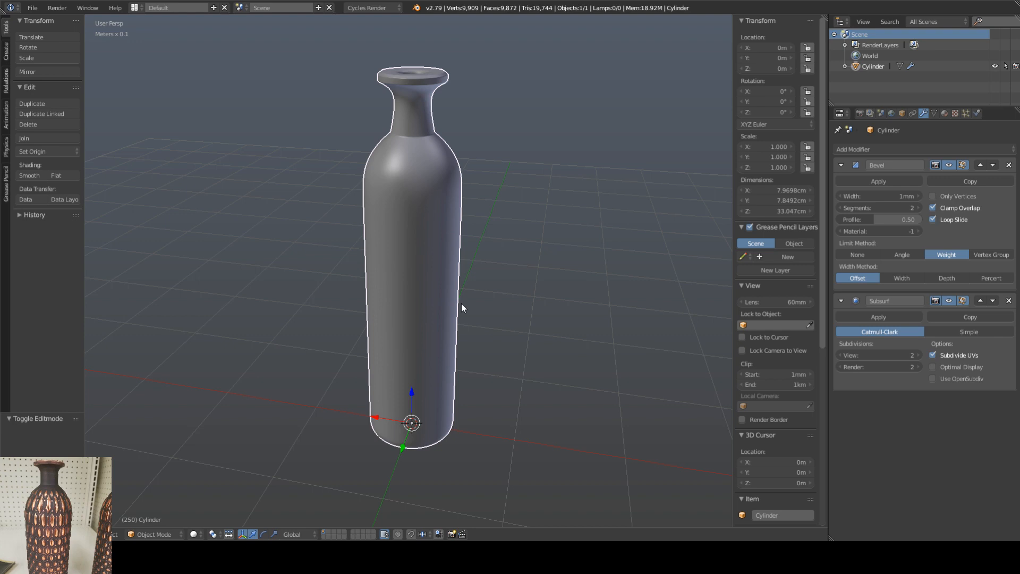
middle_click_drag(506, 251, 532, 202, "shift")
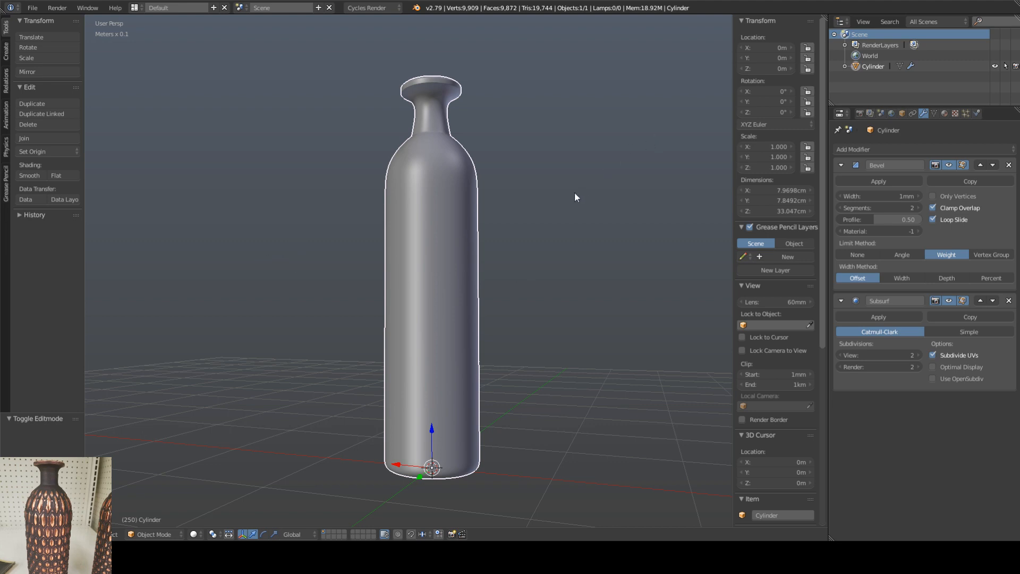
middle_click_drag(576, 194, 530, 213)
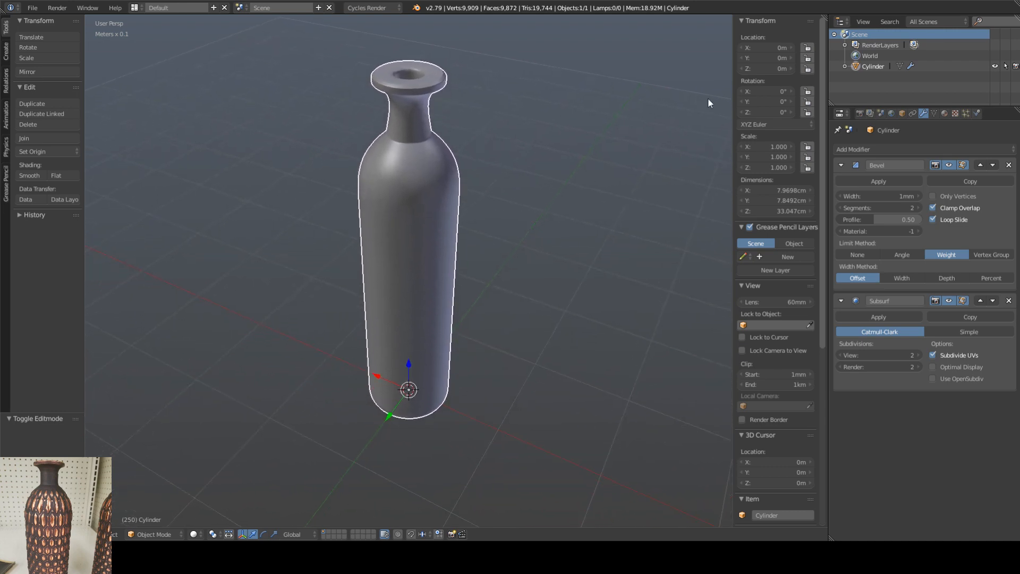
right_click(868, 66)
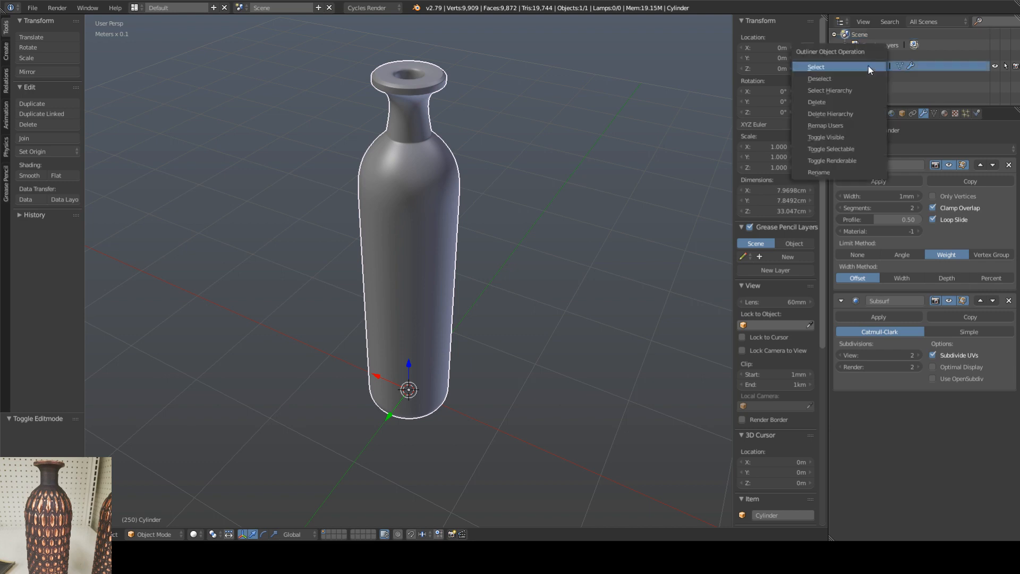
left_click(832, 172)
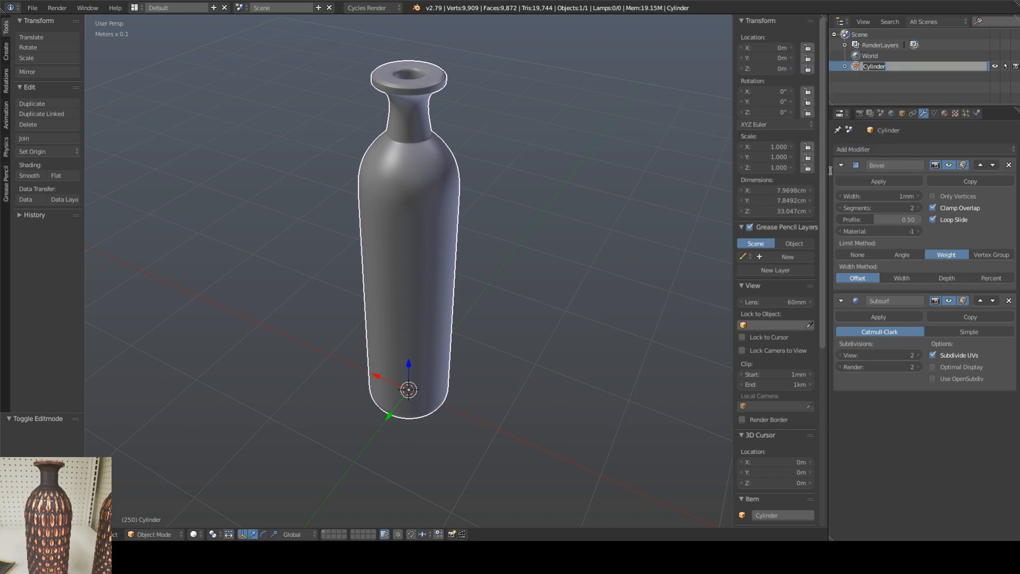
type("Ornament_Bottle")
key("Return")
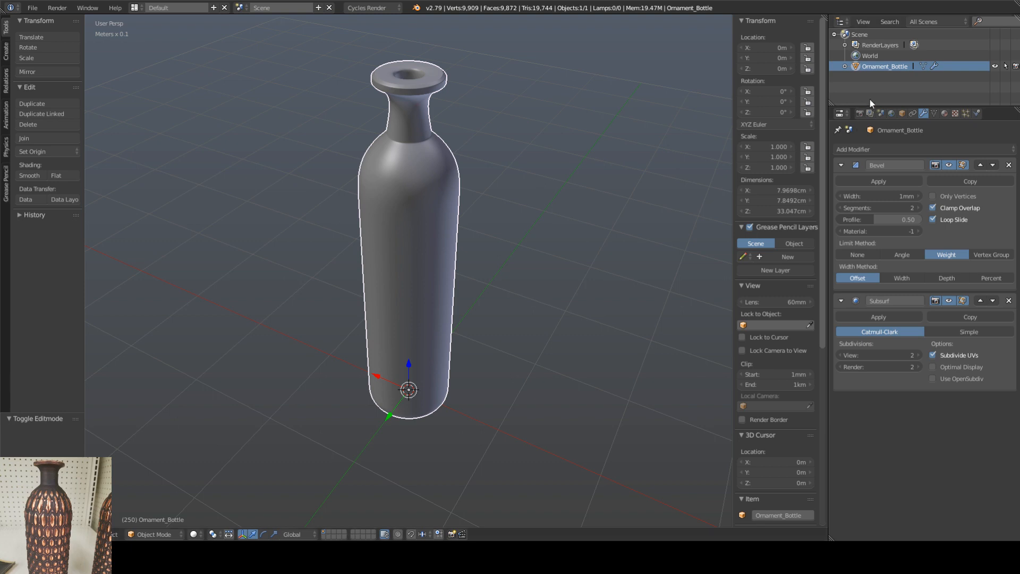
Step: Turn off the viewport display of the Subsurf and Bevel modifiers on the bottle
middle_click_drag(542, 164, 540, 204)
key("Tab")
key("Tab")
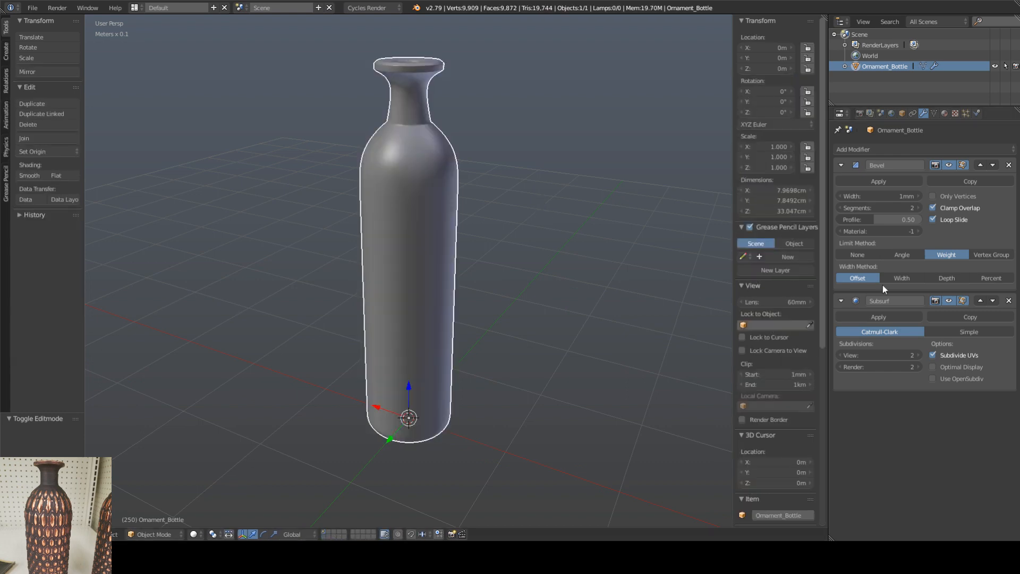
left_click(948, 301)
left_click(948, 301)
left_click(948, 300)
mouse_move(556, 222)
middle_mouse_down()
mouse_move(554, 188)
mouse_move(564, 207)
middle_mouse_up()
left_click(947, 164)
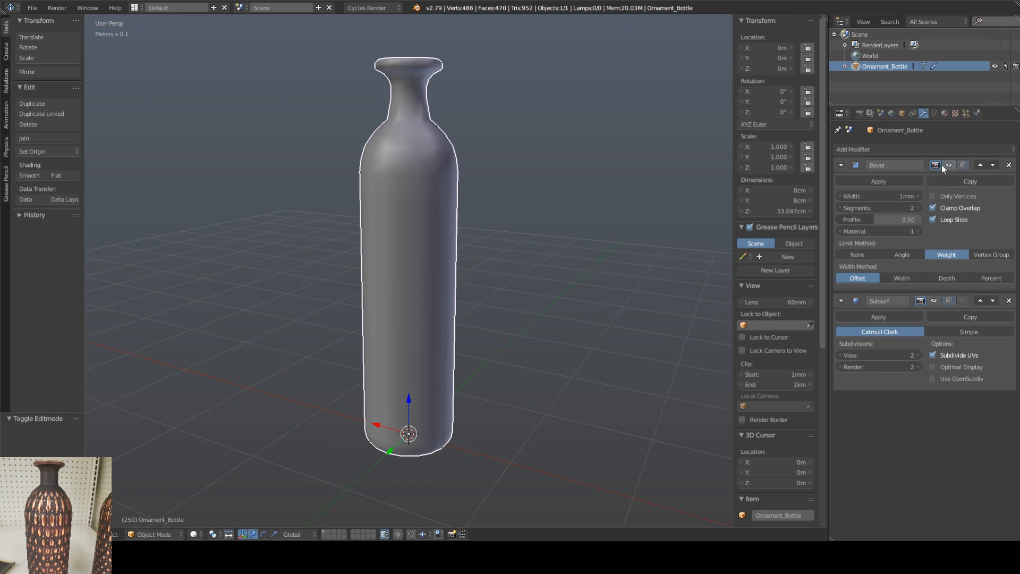
Step: Examine the bottle's base mesh up close around the neck and shoulder, in both Object Mode and Edit Mode
middle_click_drag(552, 166, 553, 189)
key("shift+f")
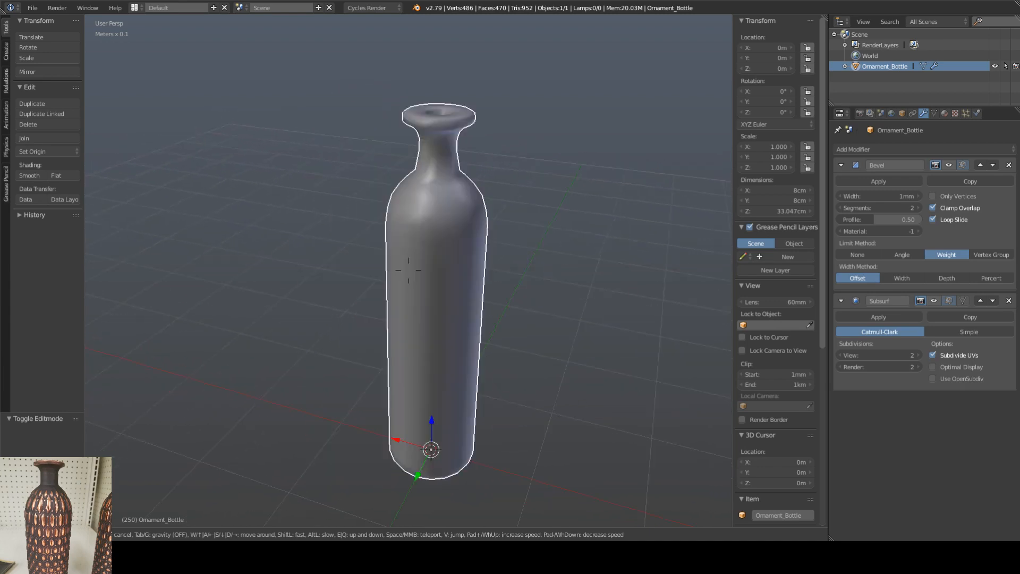
left_click(408, 270)
middle_click_drag(559, 267, 346, 255, "shift")
scroll(346, 164, "up", 2)
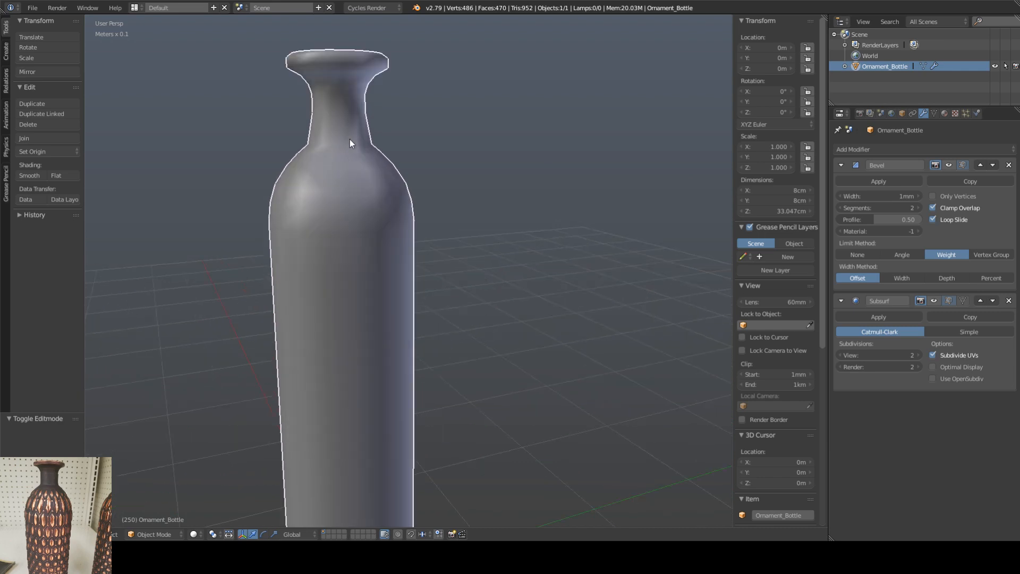
middle_click_drag(349, 139, 391, 198, "shift")
scroll(418, 208, "up", 3)
key("Tab")
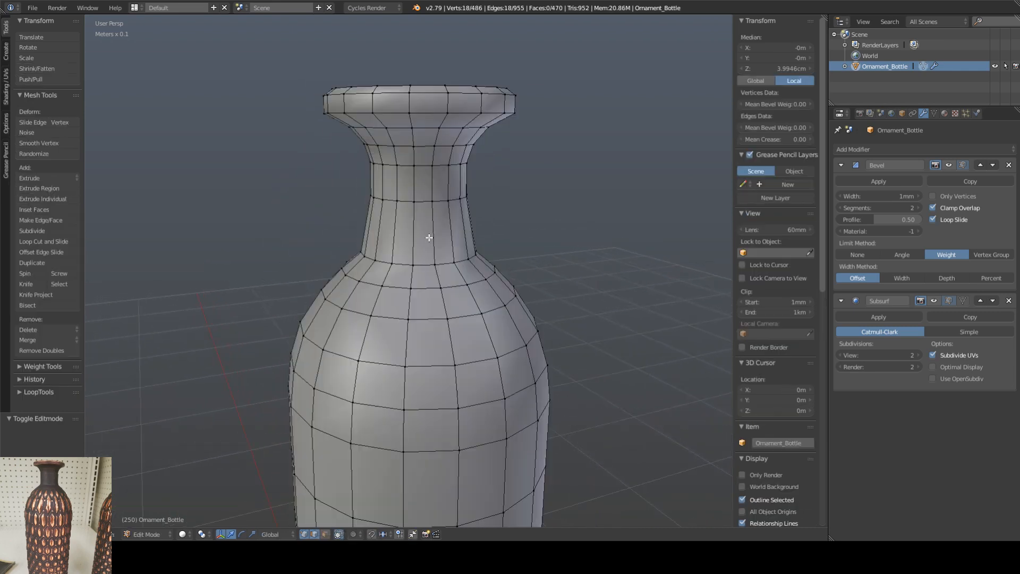
key("Tab")
mouse_move(435, 247)
middle_mouse_down()
mouse_move(464, 259)
mouse_move(523, 259)
mouse_move(496, 272)
middle_mouse_up()
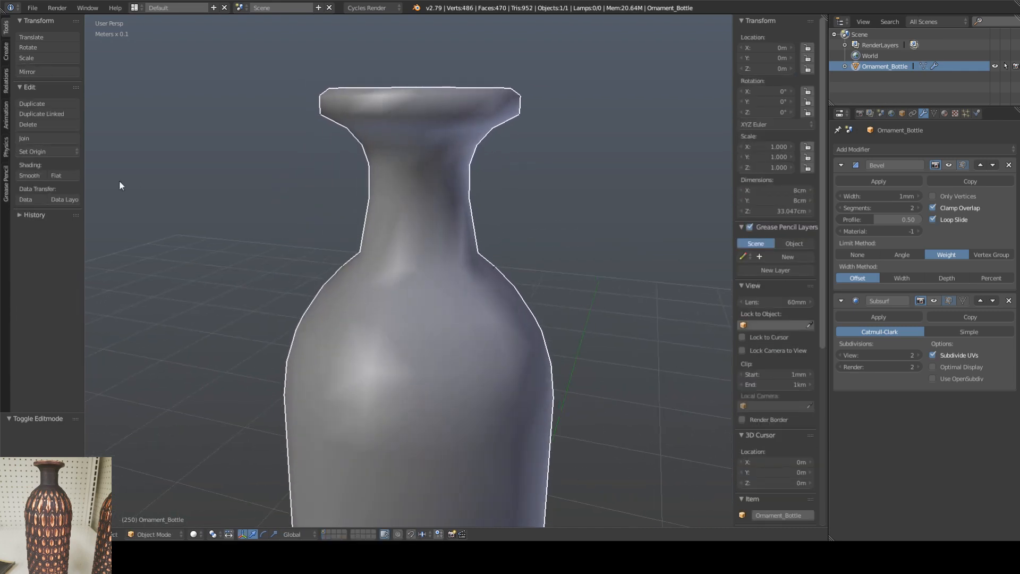
Step: Set the bottle to flat shading and view the whole faceted model
left_click(63, 176)
scroll(358, 271, "down", 6)
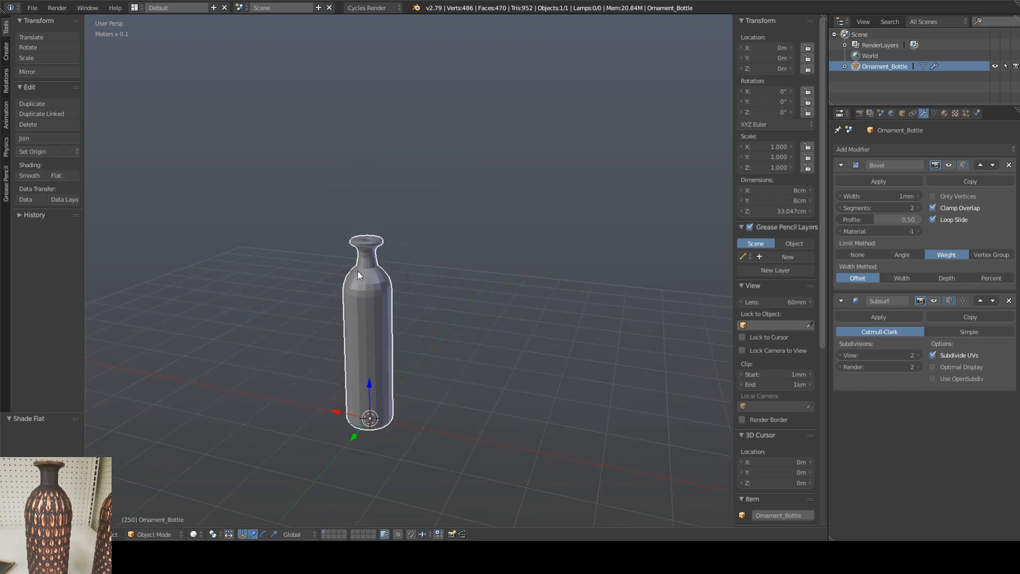
mouse_move(358, 272)
middle_mouse_down()
mouse_move(383, 254)
mouse_move(377, 285)
mouse_move(372, 273)
middle_mouse_up()
scroll(363, 295, "up", 2)
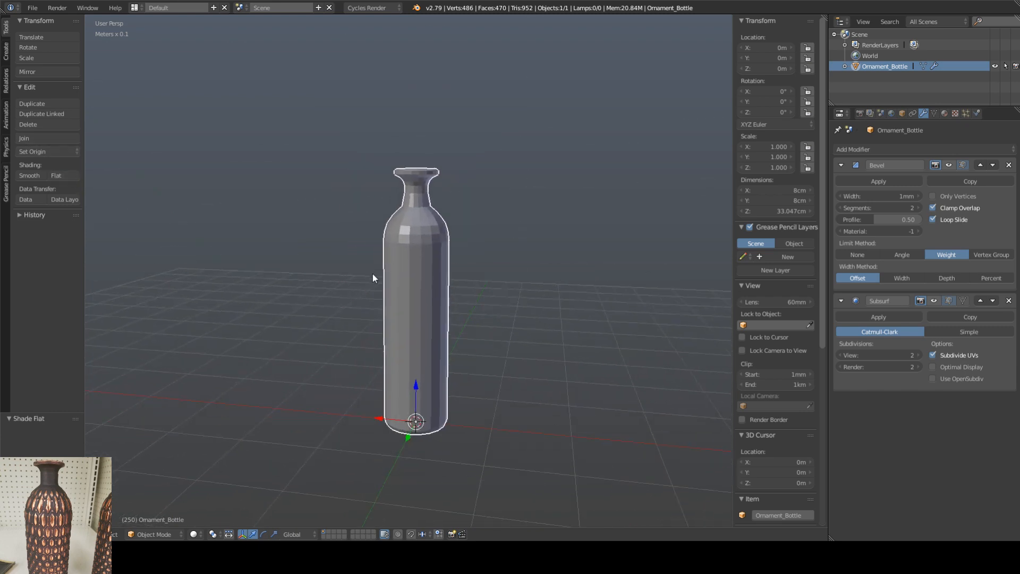
Step: Split the 3D viewport into two side-by-side areas and make the second one a UV/Image Editor
left_click_drag(810, 23, 399, 51)
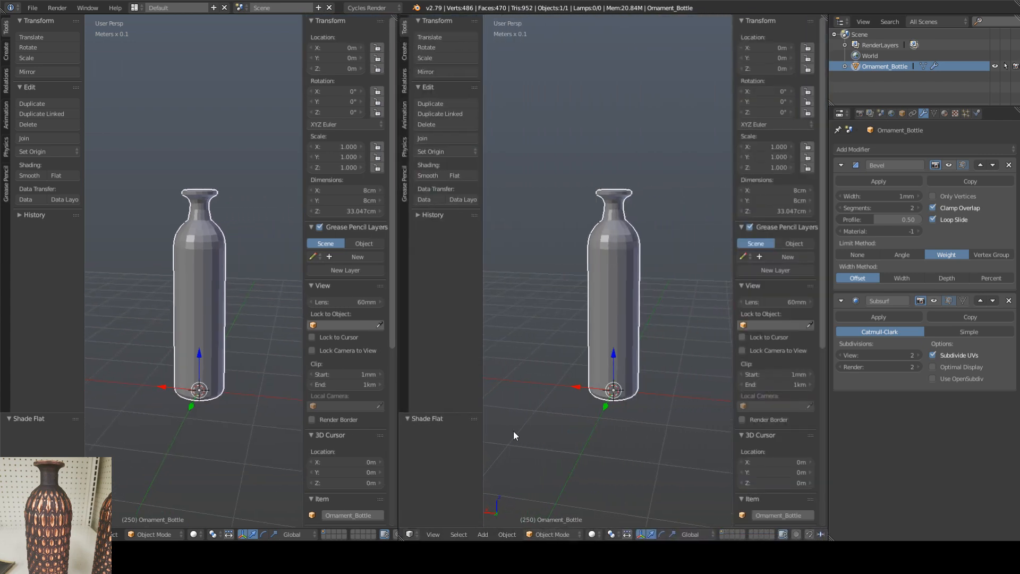
left_click(414, 534)
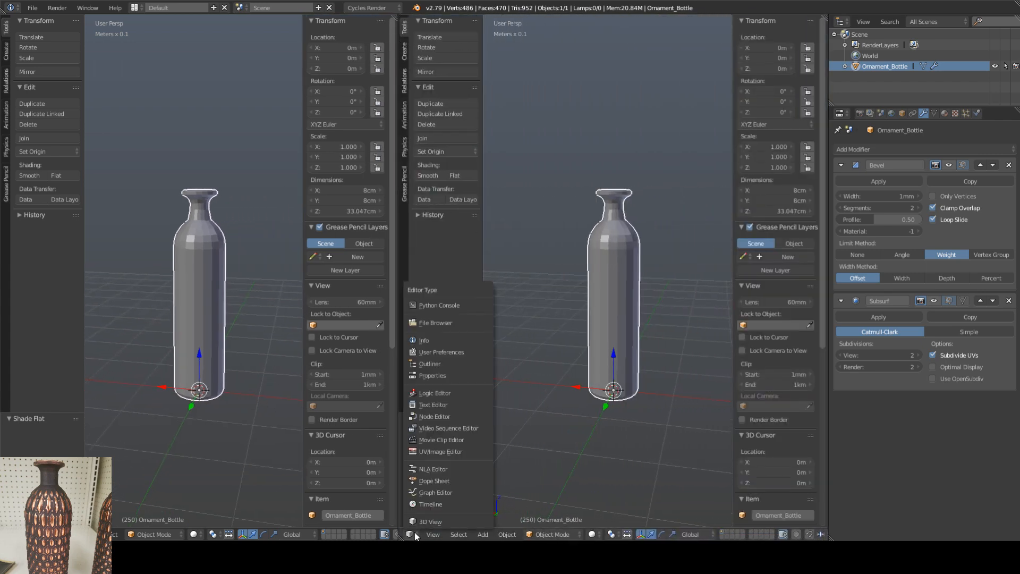
left_click(432, 452)
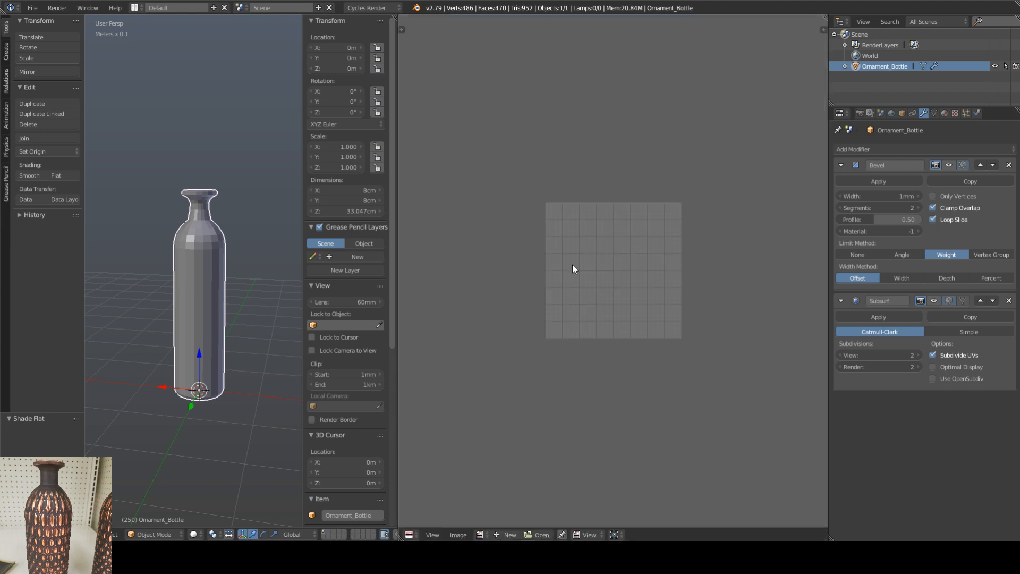
scroll(572, 265, "up", 3)
middle_click_drag(572, 265, 526, 272)
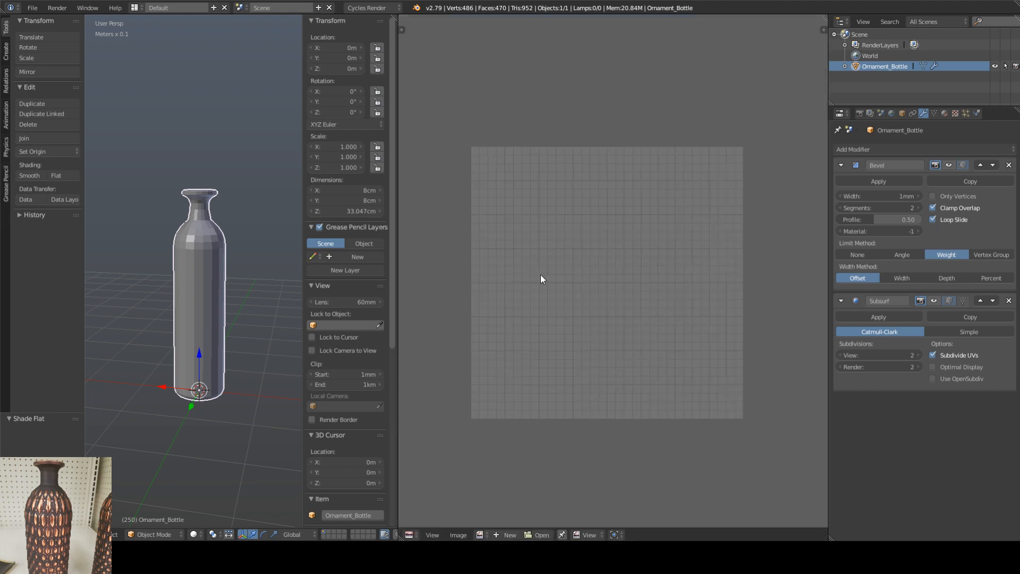
Step: Show the UV/Image Editor's tool shelf and hide the 3D View's properties region
key("t")
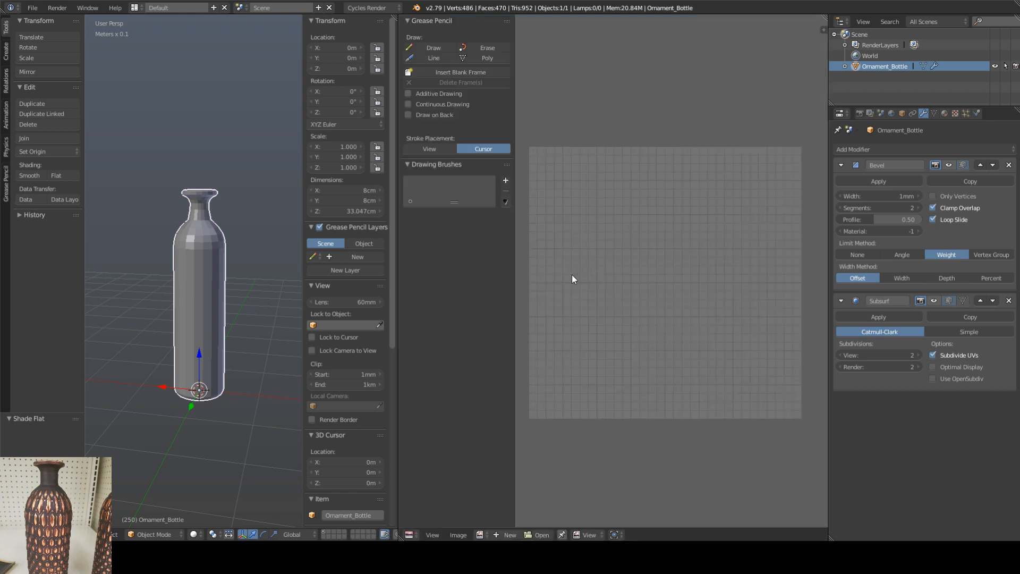
key("t")
key("n")
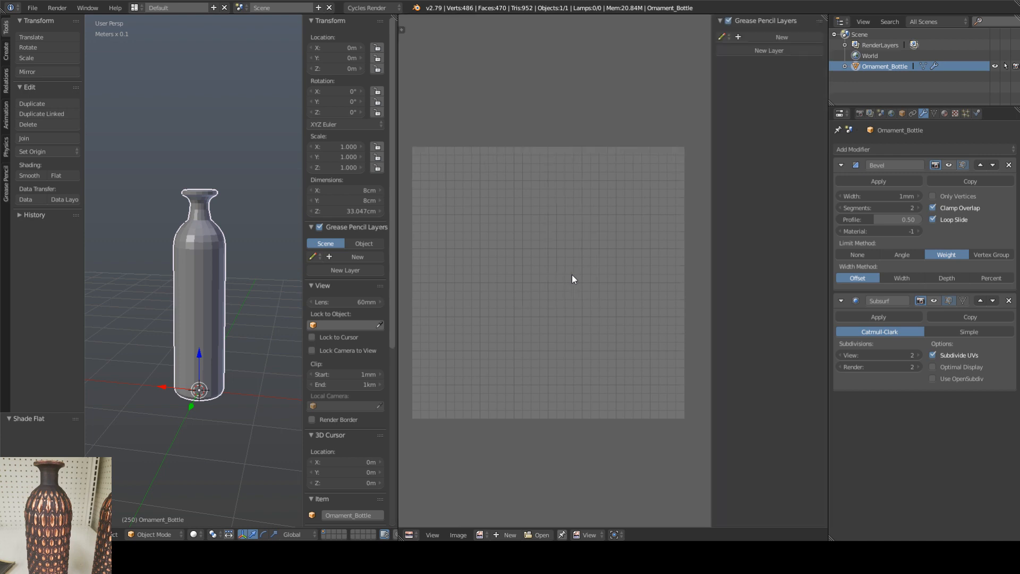
key("n")
key("t")
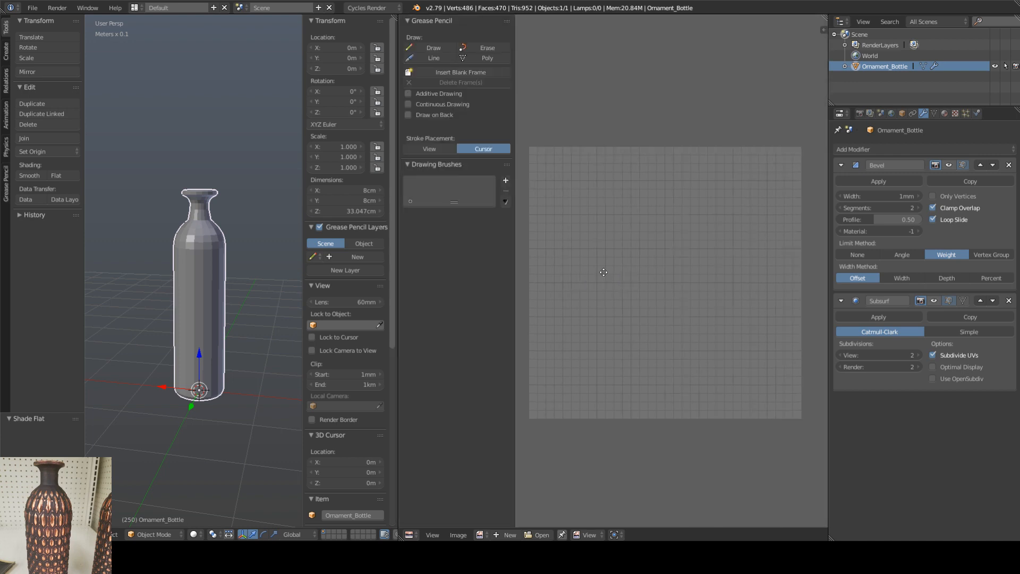
mouse_move(571, 274)
middle_mouse_down()
mouse_move(611, 273)
mouse_move(607, 265)
middle_mouse_up()
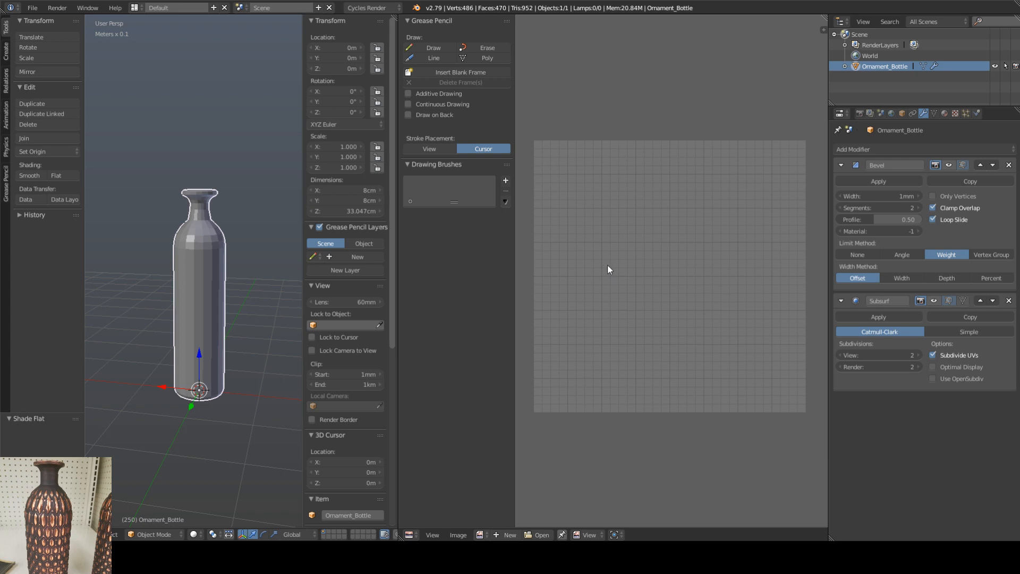
middle_click_drag(186, 248, 228, 262)
key("n")
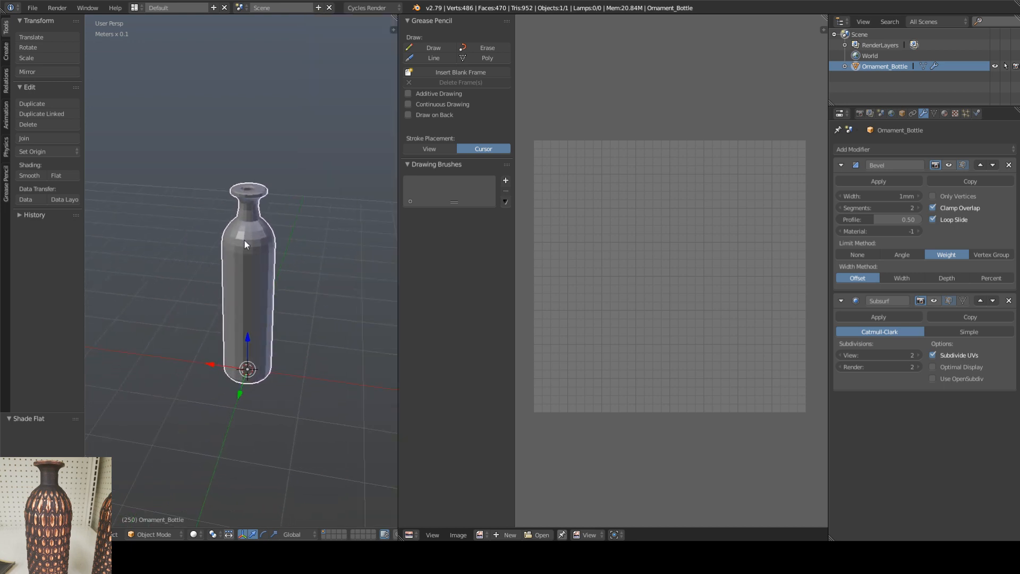
Step: Enter Edit Mode on the bottle and bring the top of its rim into close view
scroll(240, 236, "up", 3)
scroll(231, 243, "up", 2)
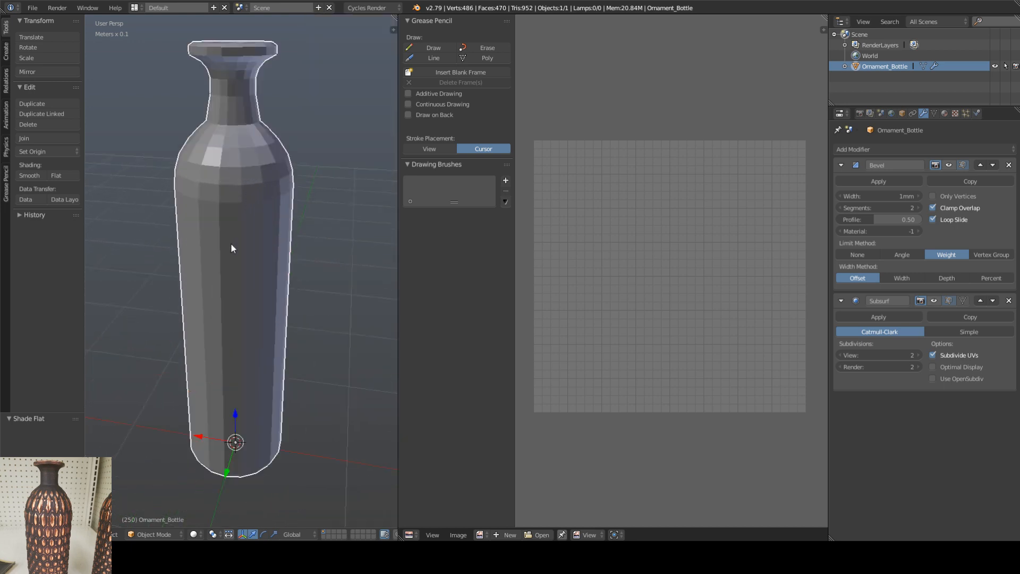
middle_click_drag(230, 244, 237, 248)
key("Tab")
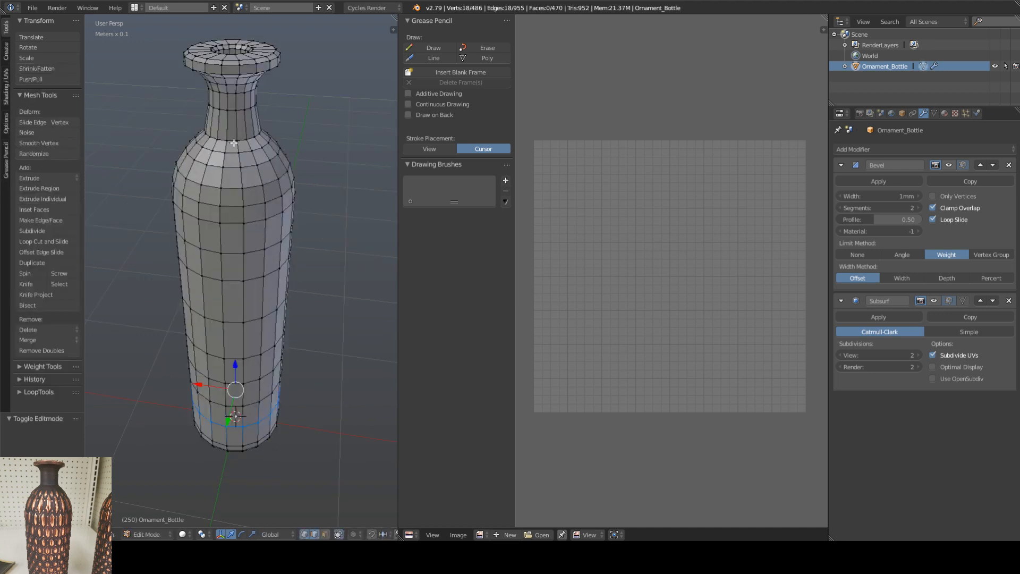
middle_click_drag(234, 143, 234, 210)
right_click(249, 282)
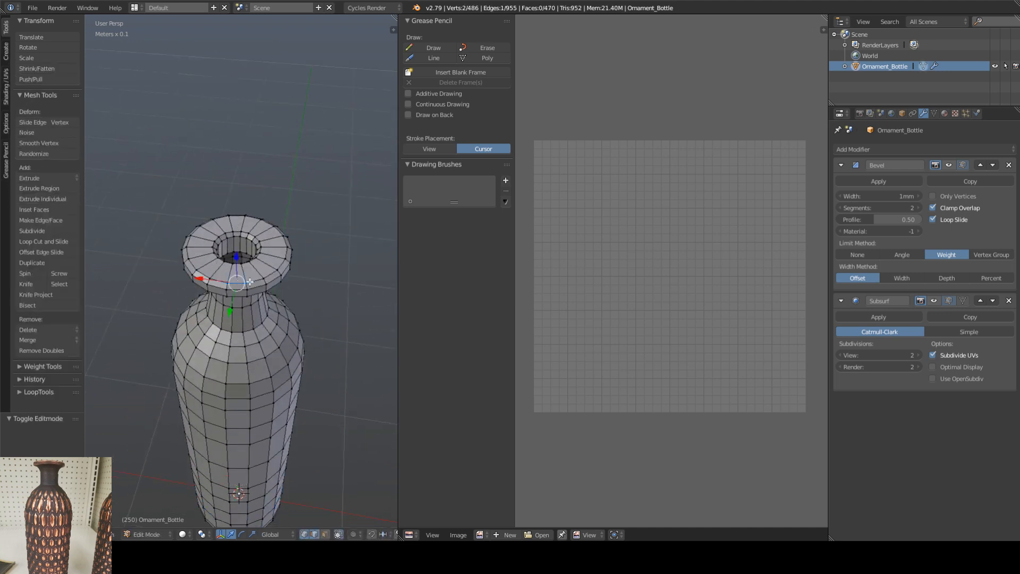
scroll(250, 282, "up", 5)
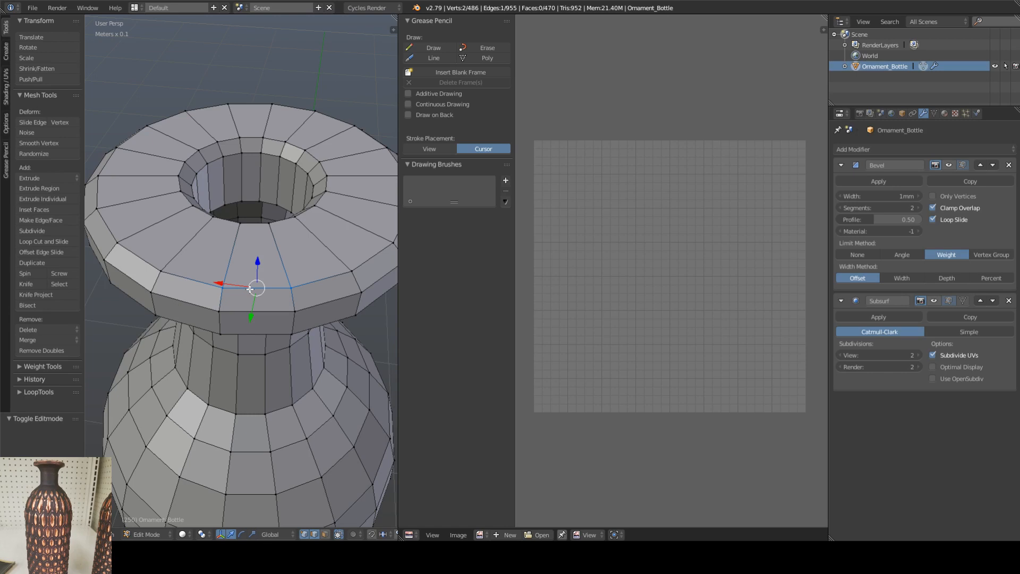
Step: Try to mark all edges of the face ring on top of the rim as seams
right_click(250, 288, "alt")
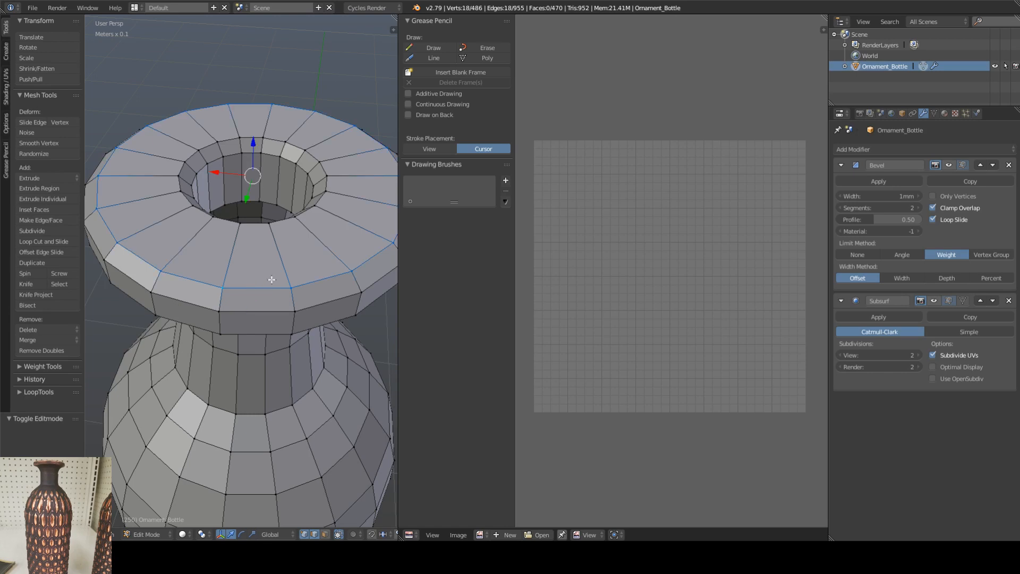
right_click(257, 224, "alt+shift")
middle_click_drag(273, 236, 237, 244)
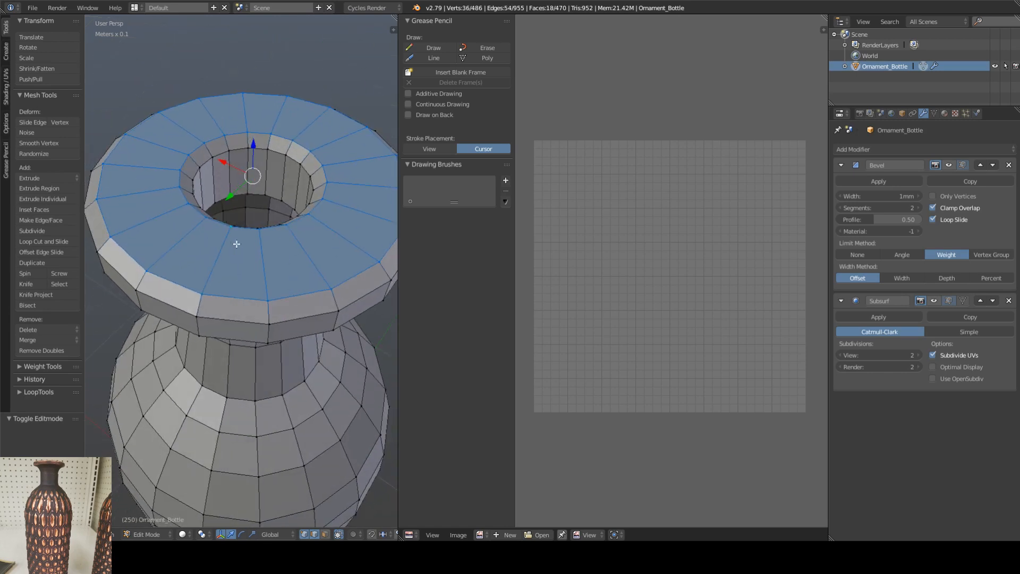
key("ctrl+e")
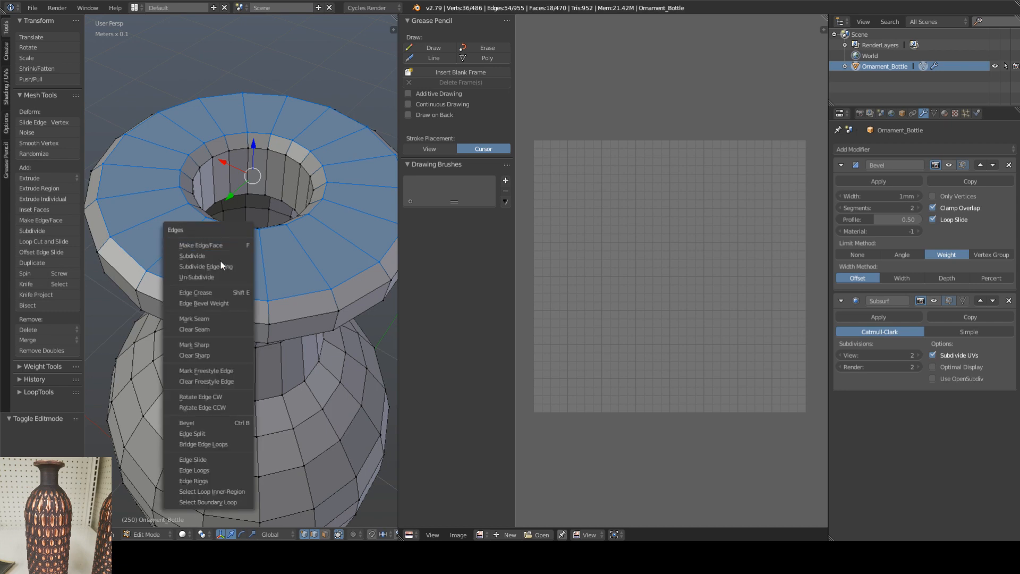
left_click(217, 318)
right_click(250, 264)
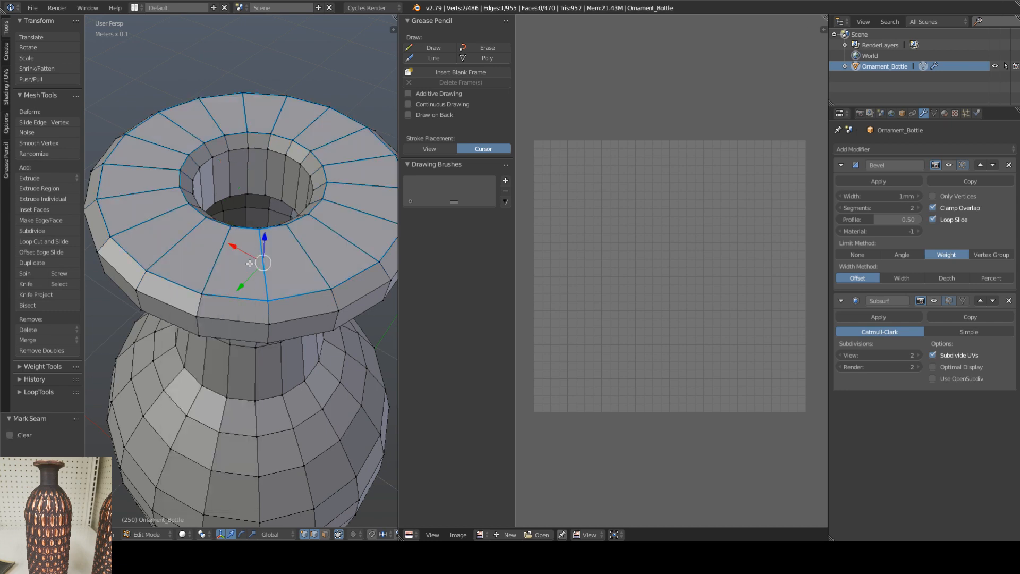
right_click(226, 296)
key("ctrl+z")
key("ctrl+z")
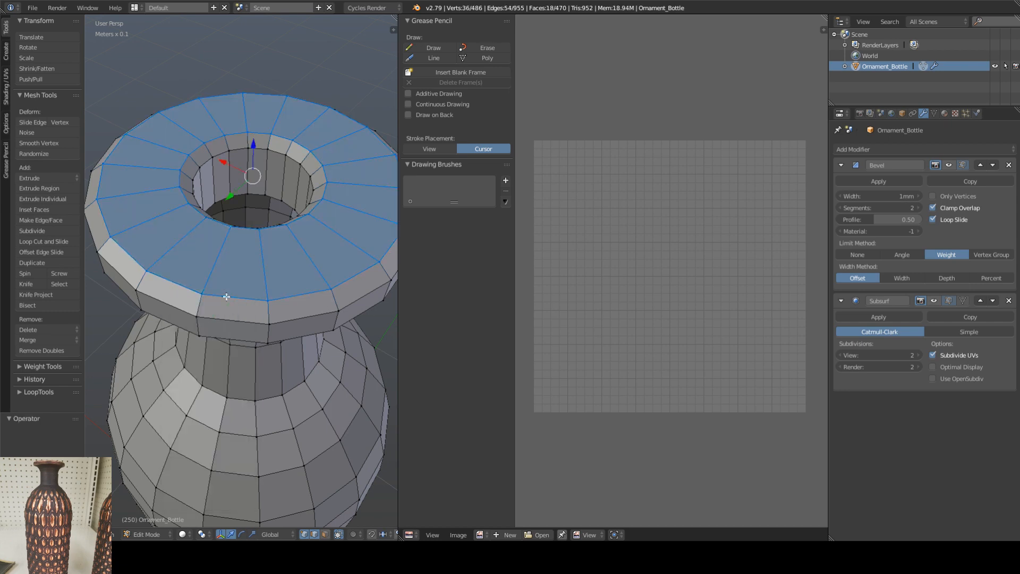
Step: Mark the outer and inner edge loops of the rim's top surface as seams
right_click(226, 297)
right_click(225, 296, "alt")
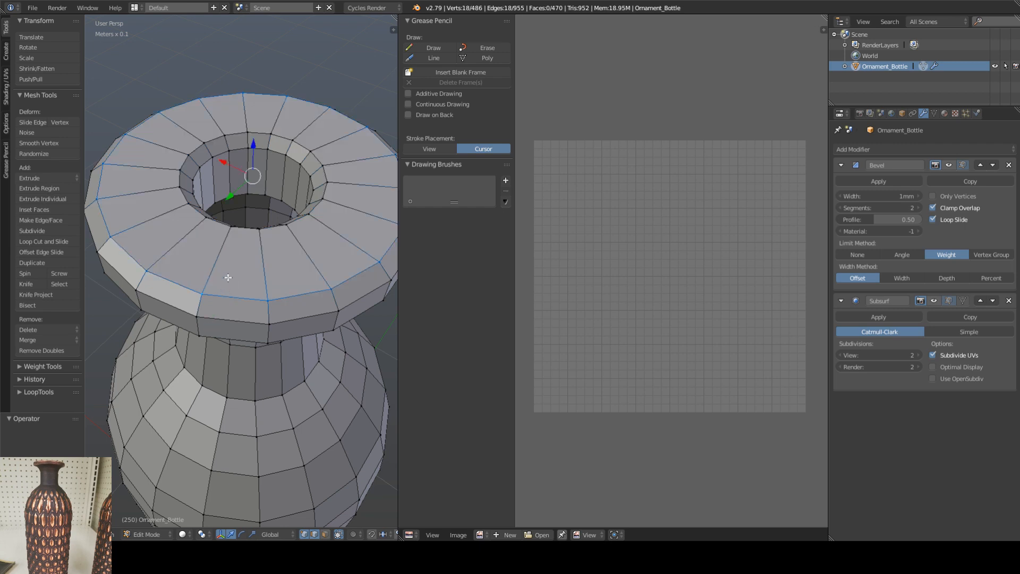
key("ctrl+e")
left_click(209, 279)
right_click(241, 228, "alt")
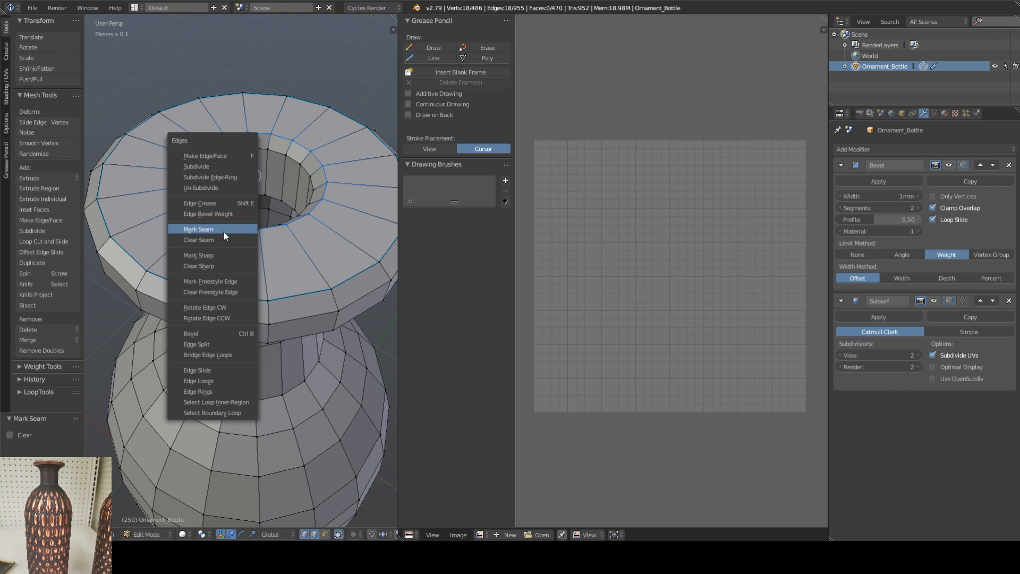
left_click(223, 230)
Step: Mark the edge loop along the underside of the rim's outer band as a seam
middle_click_drag(223, 230, 227, 173)
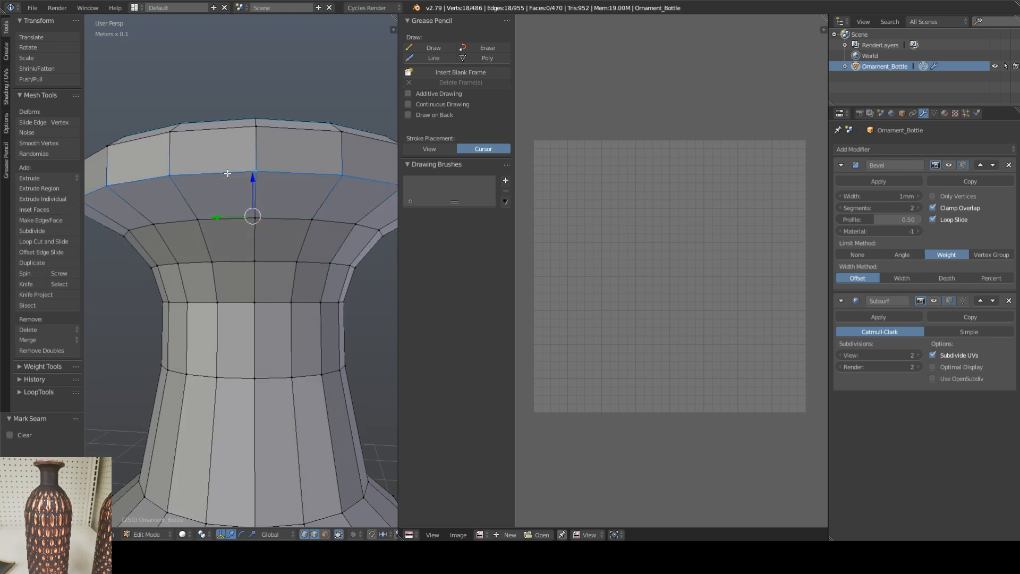
right_click(227, 174)
right_click(228, 173, "alt")
key("ctrl+e")
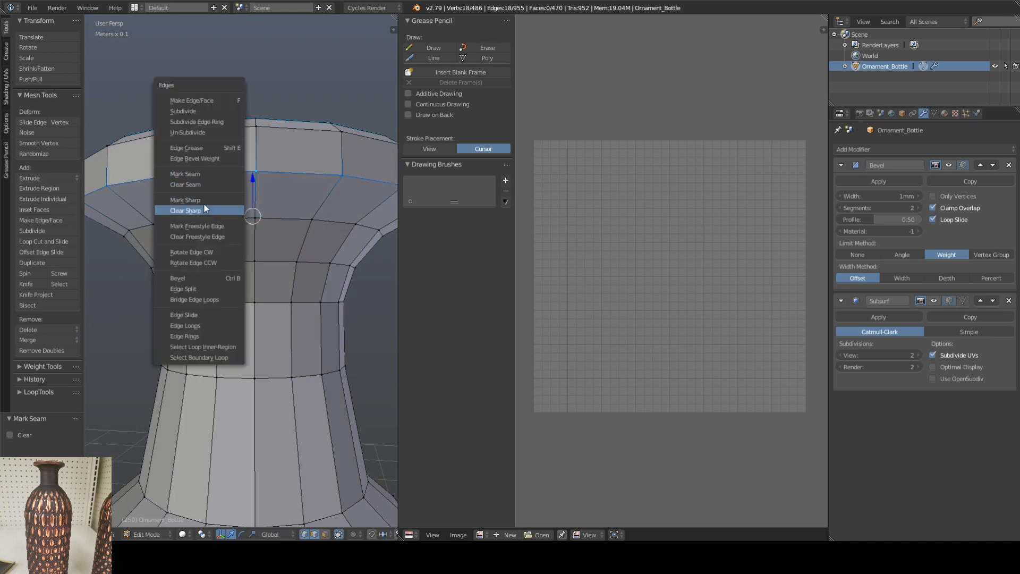
left_click(192, 174)
Step: Mark the edge loop where the neck meets the shoulder as a seam
scroll(234, 213, "down", 6)
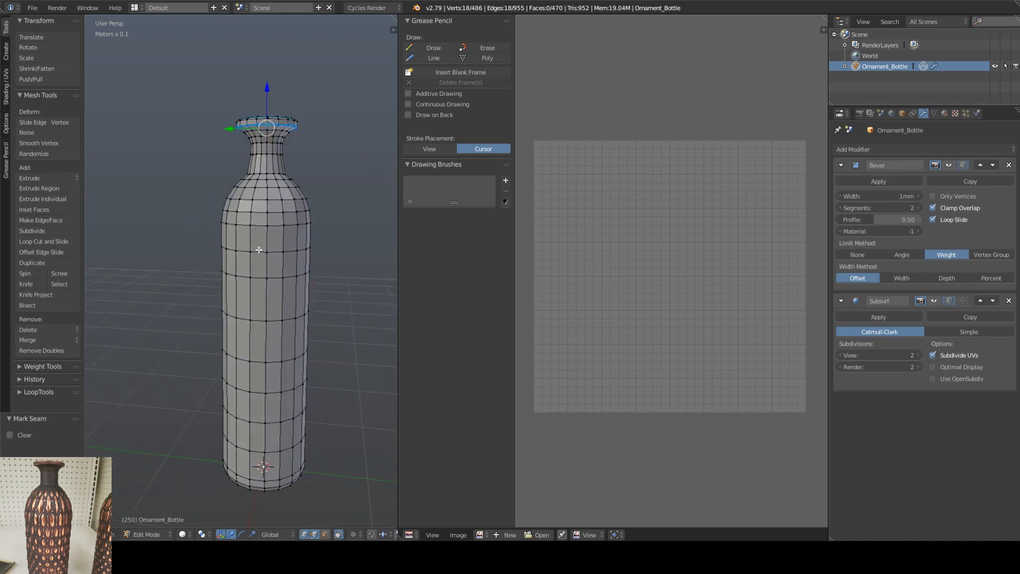
scroll(258, 249, "up", 4)
right_click(260, 179, "alt")
key("ctrl+e")
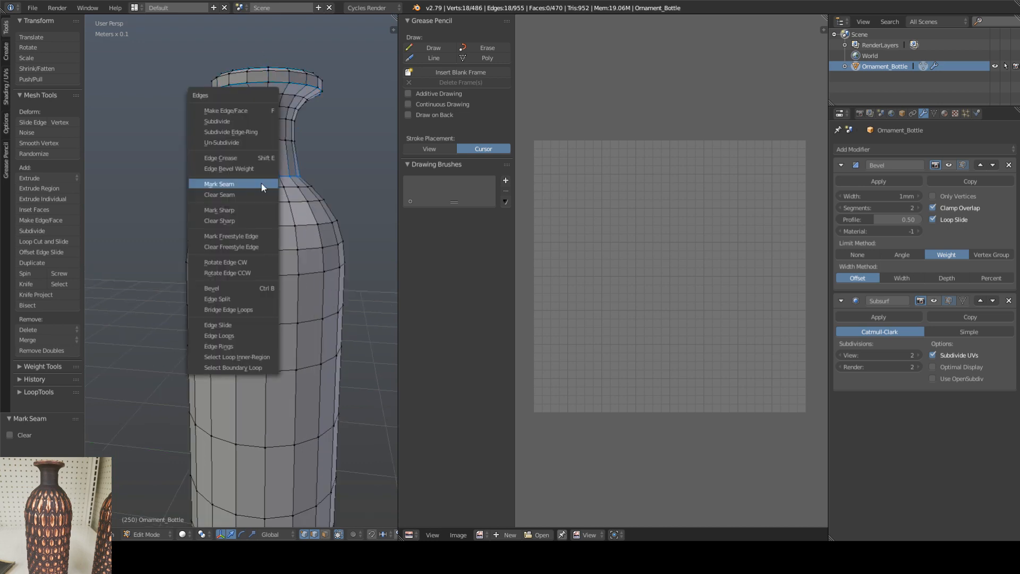
left_click(238, 186)
Step: Mark the outer edge loop around the bottle's underside as a seam
scroll(273, 253, "down", 3)
middle_click_drag(277, 395, 276, 361)
middle_click_drag(276, 361, 265, 239, "shift")
right_click(264, 235, "alt")
key("ctrl+e")
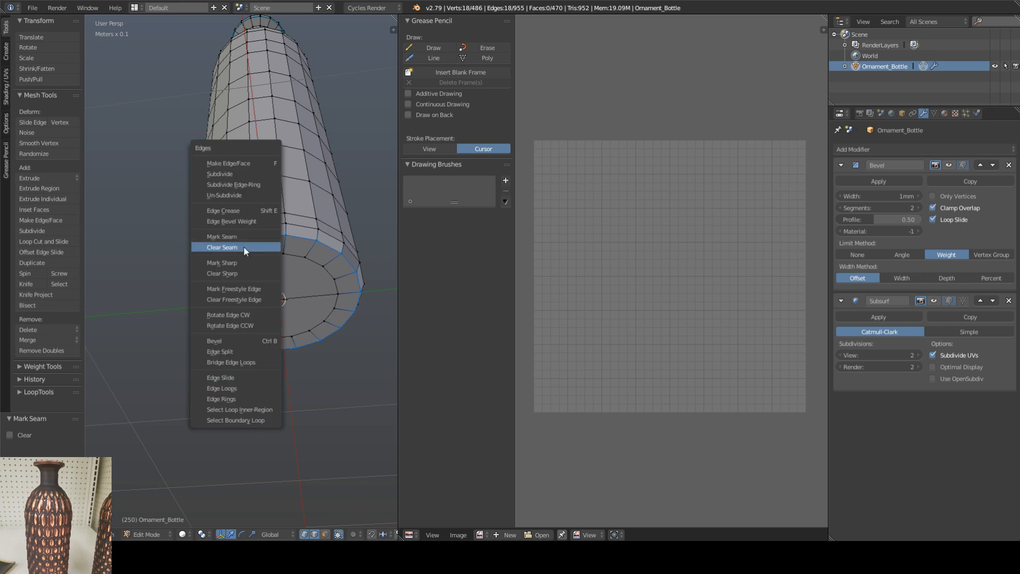
left_click(240, 235)
Step: Select a complete vertical edge loop running over the bottle's body and underside
middle_click_drag(282, 212, 283, 259)
scroll(277, 265, "down", 6)
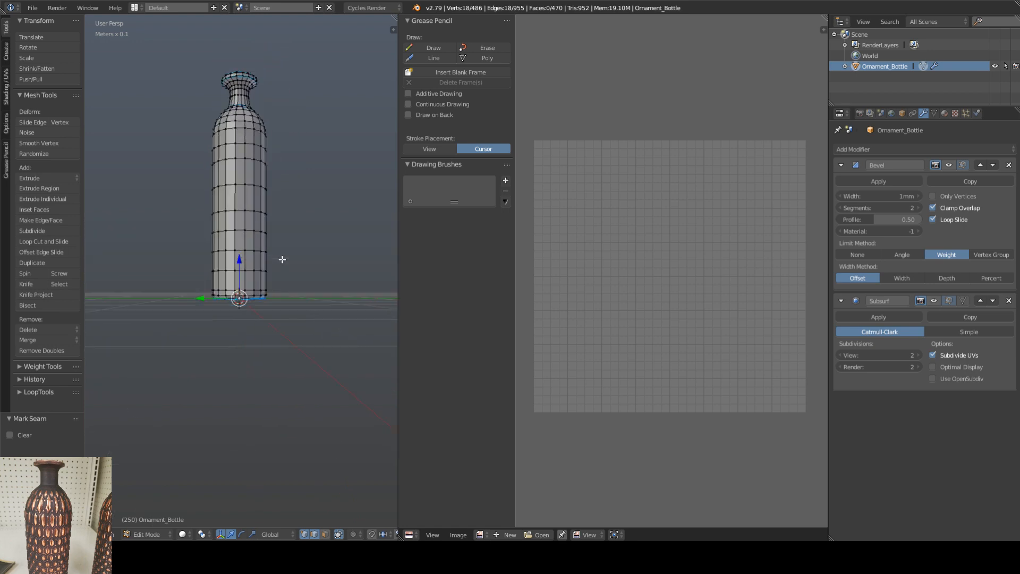
key("KP_1")
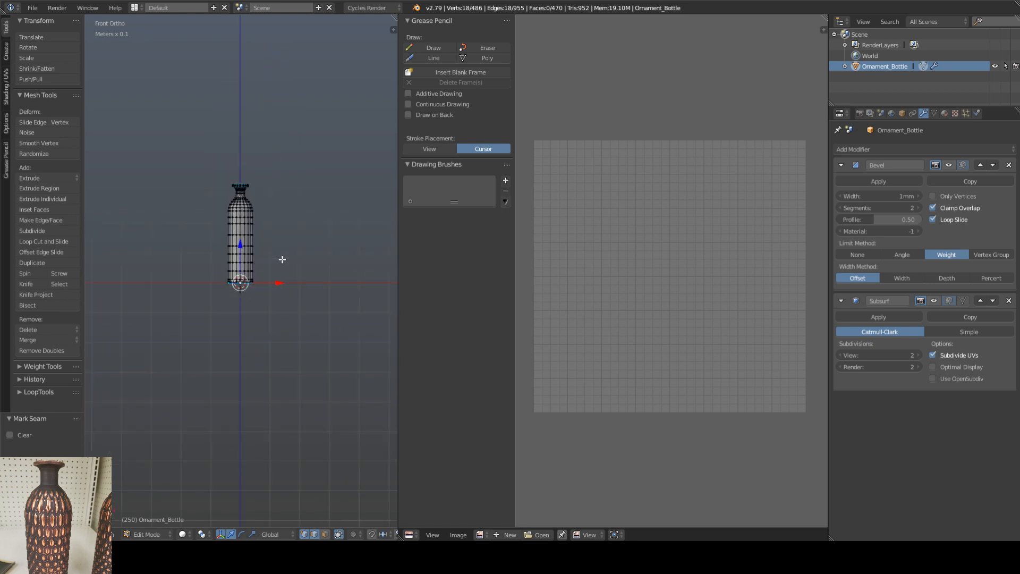
scroll(282, 260, "up", 4)
middle_click_drag(284, 269, 253, 270)
left_click(243, 299, "alt+shift")
middle_click_drag(244, 191, 236, 237)
middle_click_drag(253, 184, 234, 218)
scroll(246, 287, "up", 8)
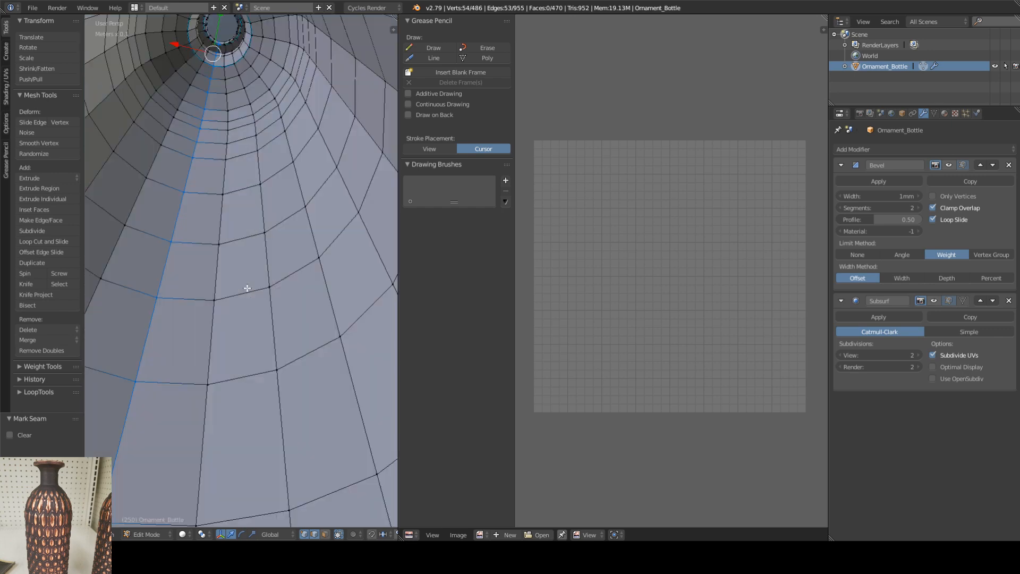
scroll(244, 278, "down", 5)
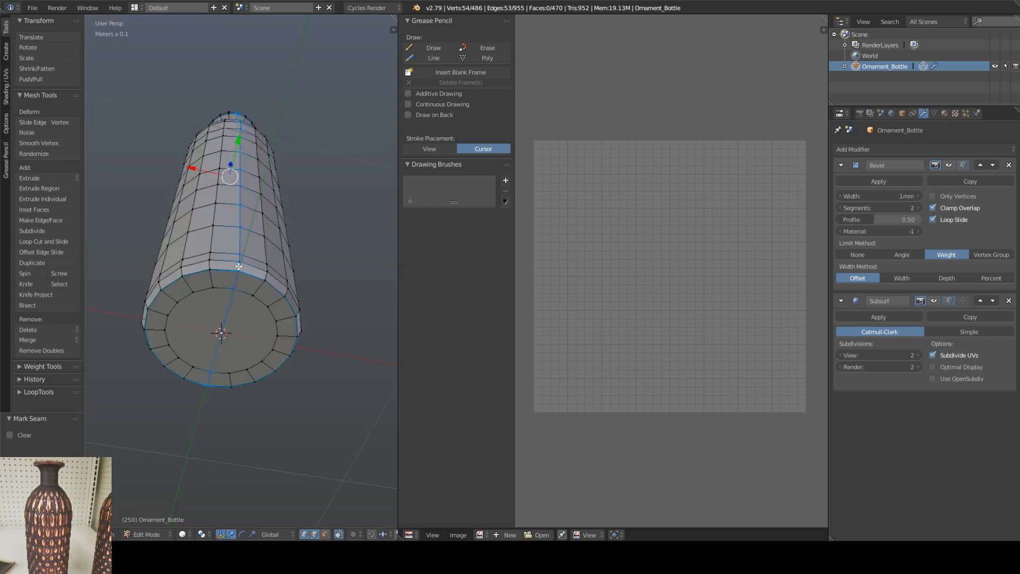
Step: Try to deselect the part of the vertical edge loop that crosses the bottle's underside
right_click(240, 287, "ctrl")
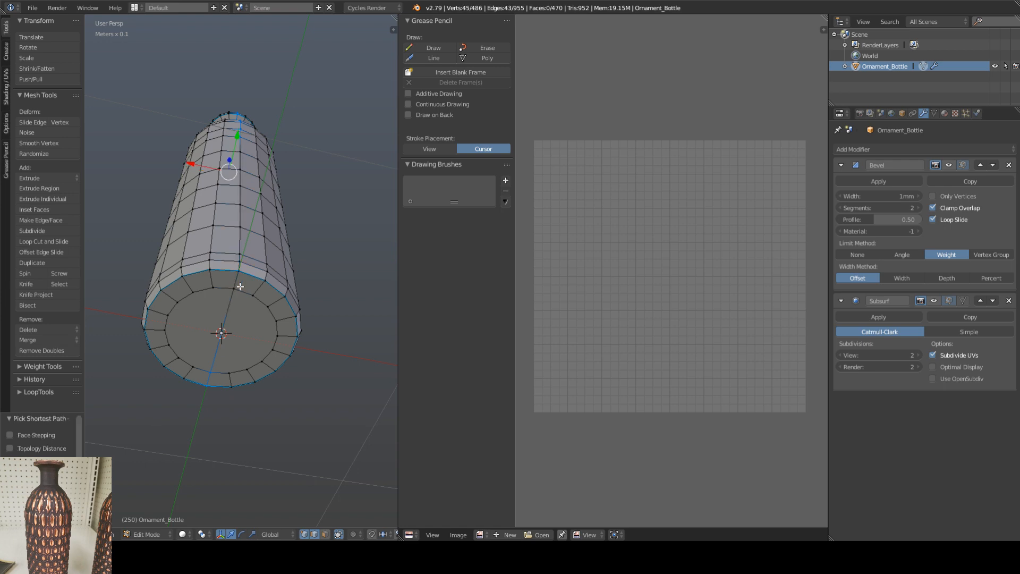
key("ctrl+z")
right_click(231, 295, "ctrl")
key("ctrl+z")
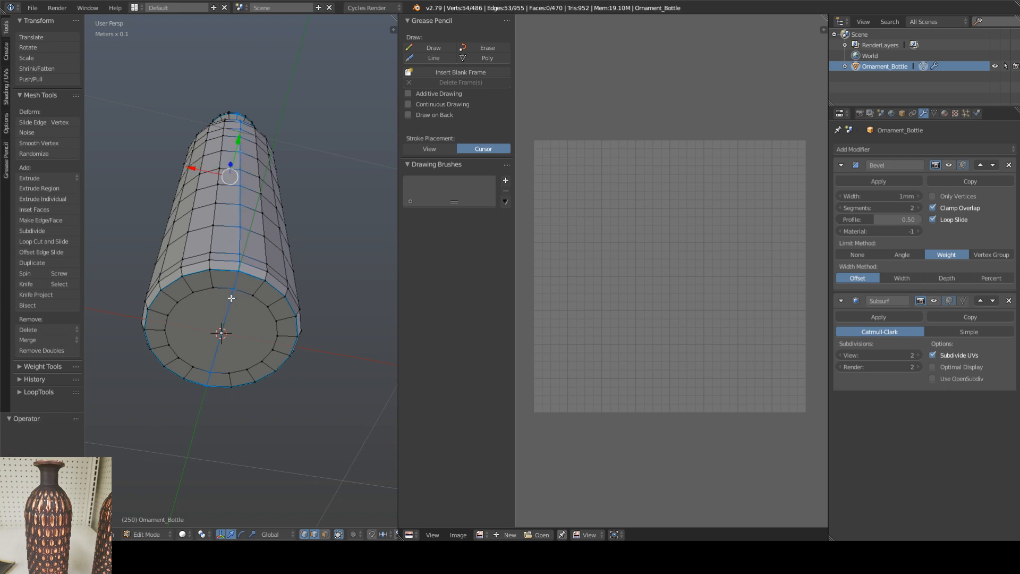
right_click(234, 290, "shift")
right_click(237, 280, "shift")
right_click(237, 280, "shift")
right_click(212, 377, "shift")
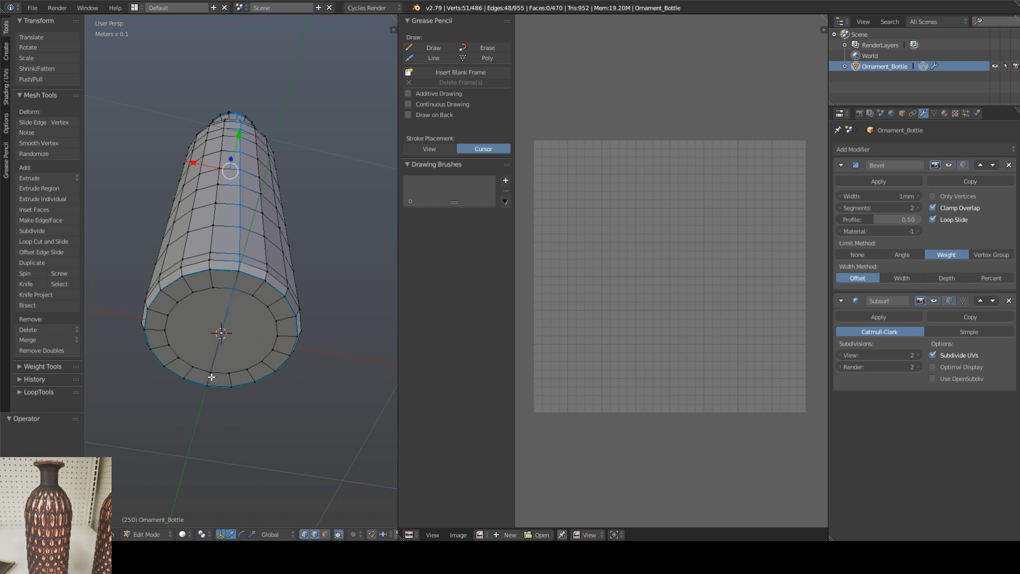
right_click(233, 288, "shift")
middle_click_drag(230, 286, 221, 313)
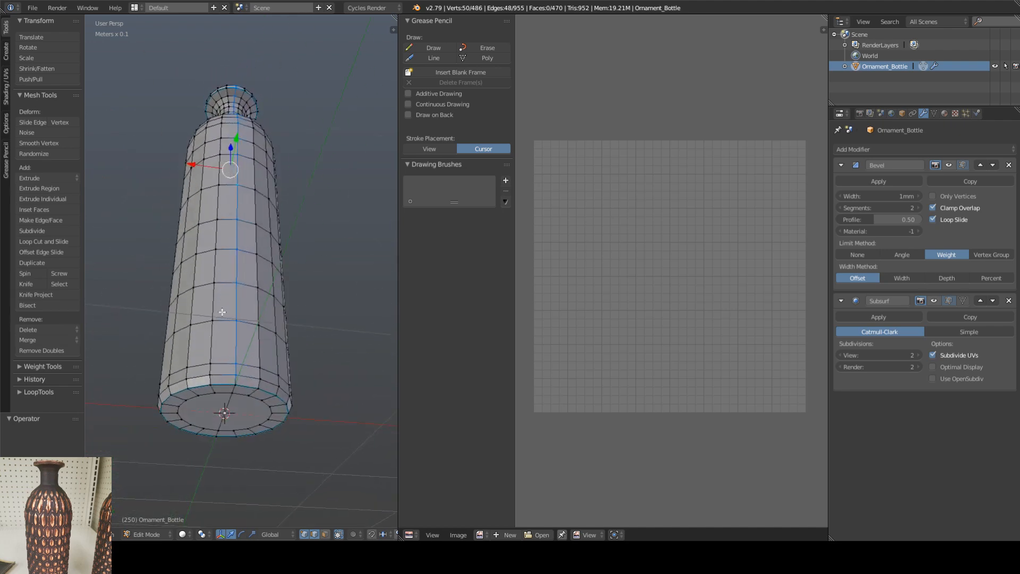
Step: Select the two lowest edges of one vertical edge line, starting at the bottle's bottom seam
right_click(235, 381)
left_click(237, 370)
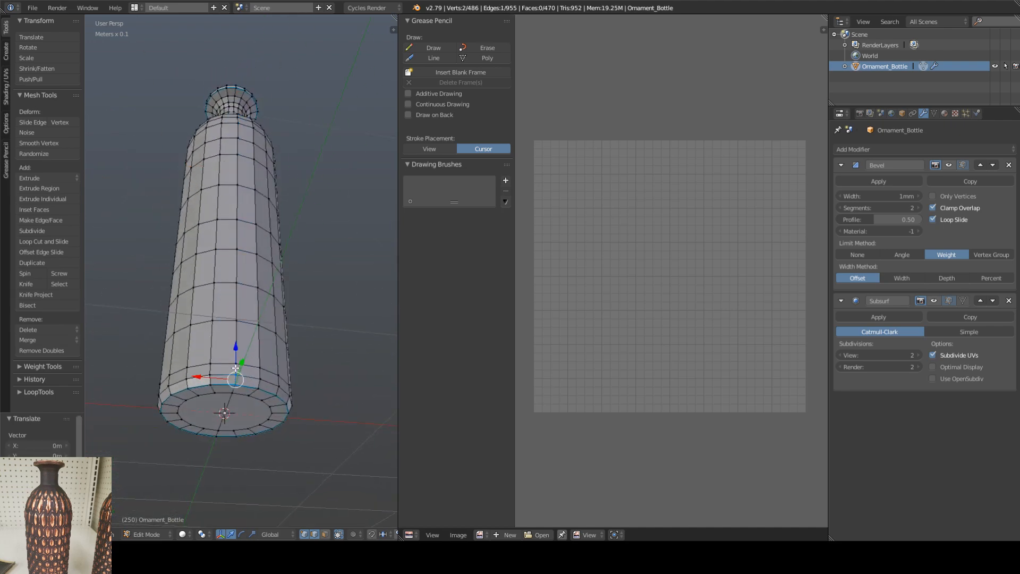
middle_click_drag(253, 355, 216, 367)
scroll(232, 359, "up", 6)
scroll(232, 359, "down", 2)
scroll(220, 352, "up", 3)
scroll(220, 352, "down", 1)
scroll(220, 352, "down", 4)
scroll(240, 250, "up", 3)
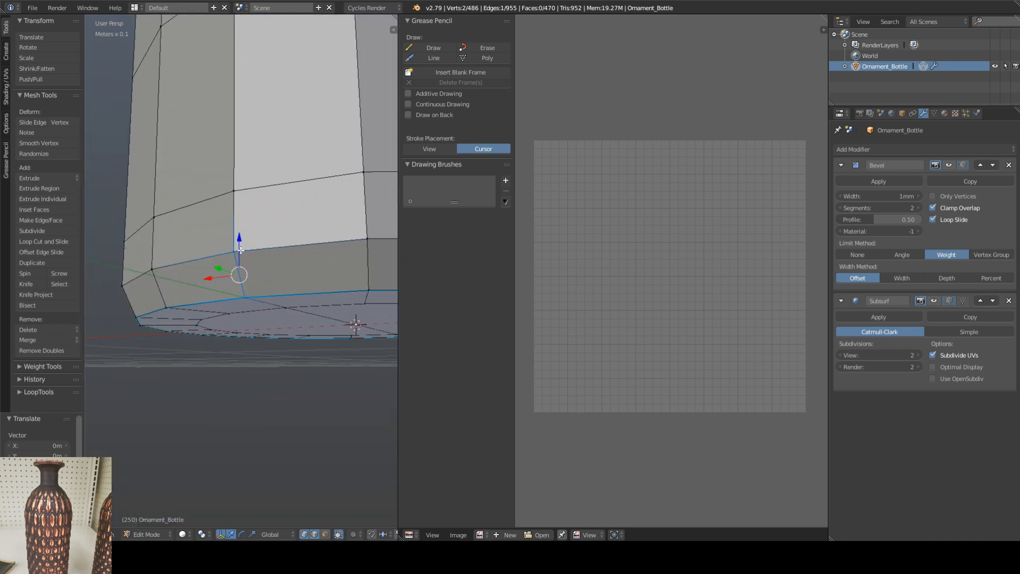
right_click(234, 218)
right_click(235, 264)
right_click(234, 214, "shift")
scroll(234, 212, "down", 1)
middle_click_drag(235, 185, 242, 230, "shift")
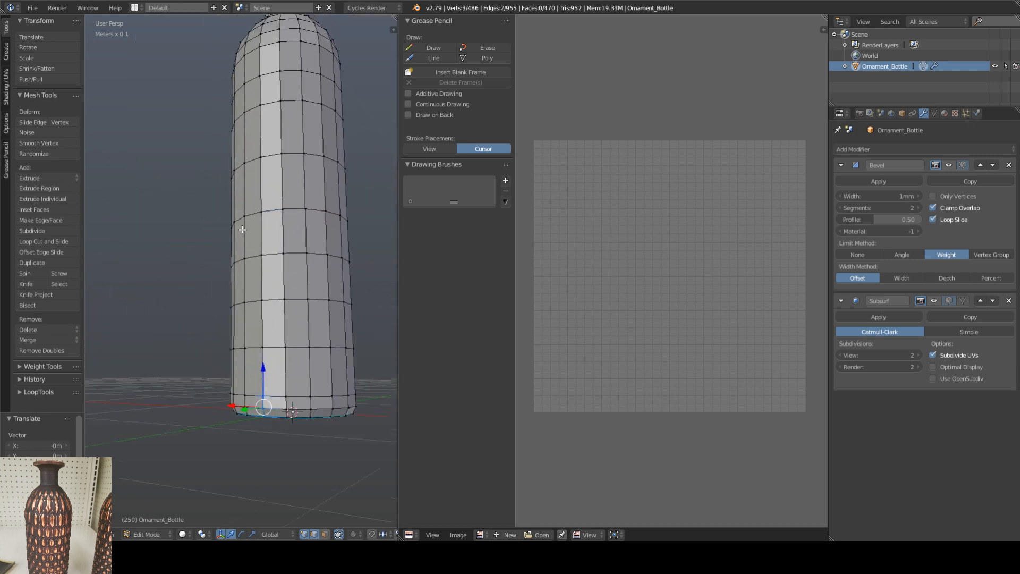
Step: Extend the vertical edge selection up the body to the neck-base seam and mark it as a seam
right_click(261, 189, "ctrl")
middle_click_drag(261, 189, 279, 331)
right_click(273, 230, "ctrl")
scroll(278, 331, "up", 6)
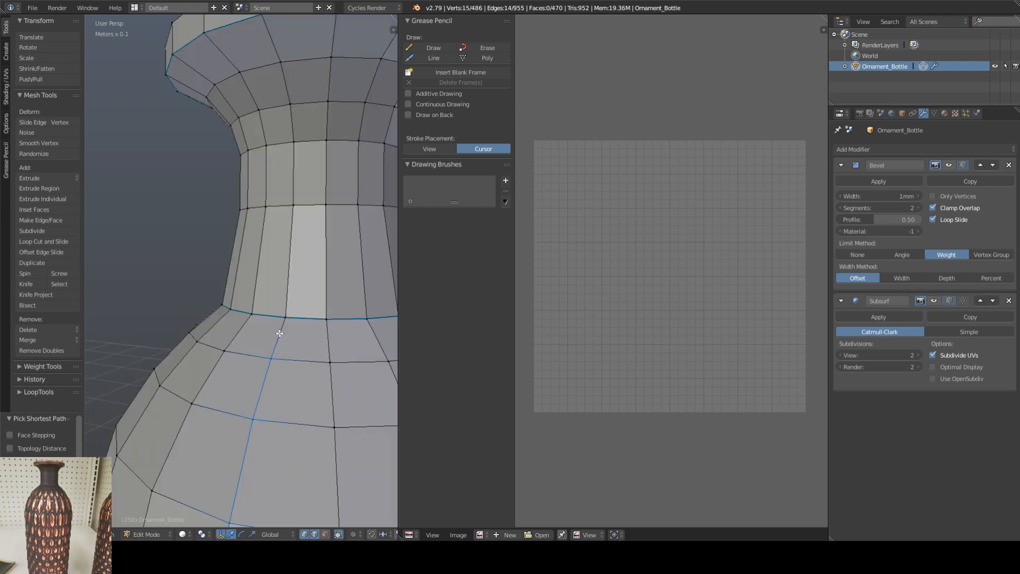
right_click(279, 333, "ctrl")
scroll(280, 333, "down", 6)
key("ctrl+e")
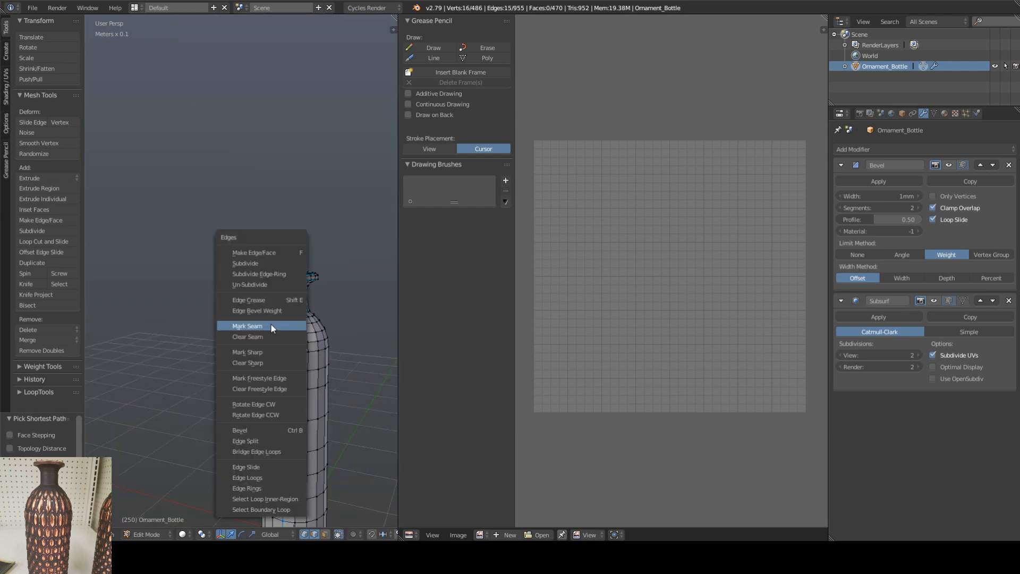
left_click(271, 326)
Step: Mark the vertical edge path up the neck, from the shoulder seam to the rim's lower seam, as a seam
middle_click_drag(311, 330, 290, 347)
middle_click_drag(266, 109, 262, 297, "shift")
scroll(262, 335, "up", 3)
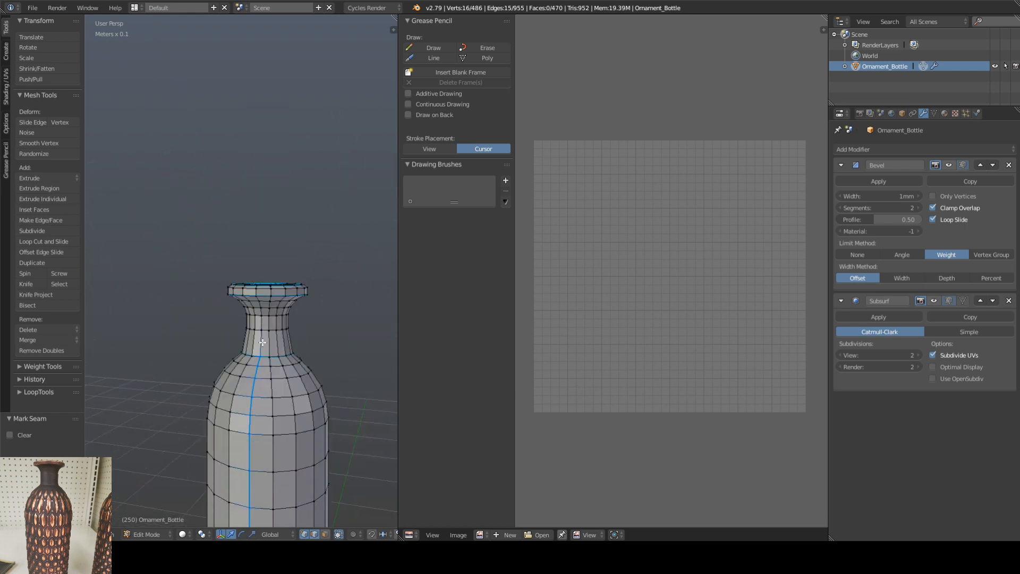
right_click(262, 342, "ctrl")
scroll(262, 341, "up", 6)
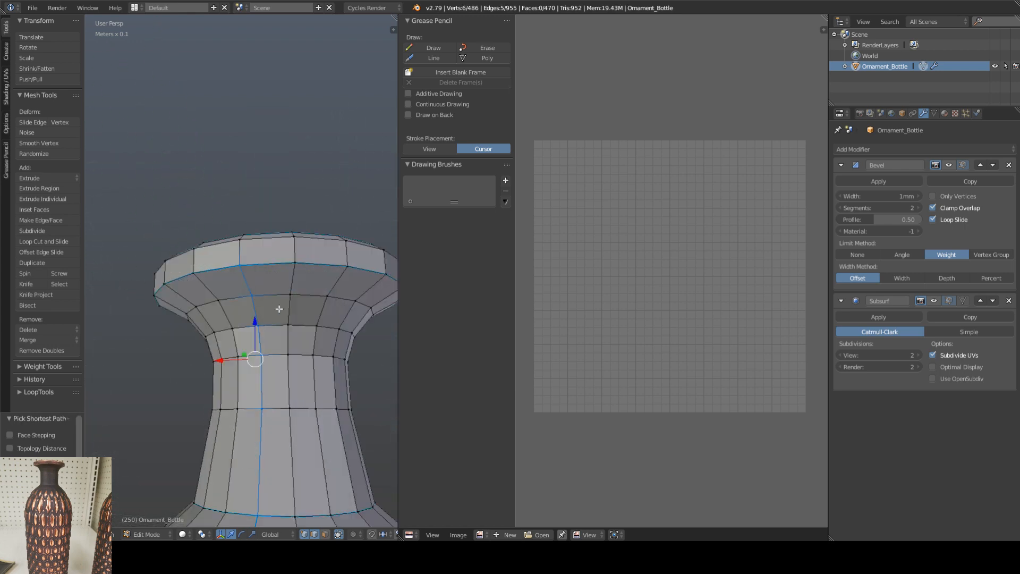
key("ctrl+e")
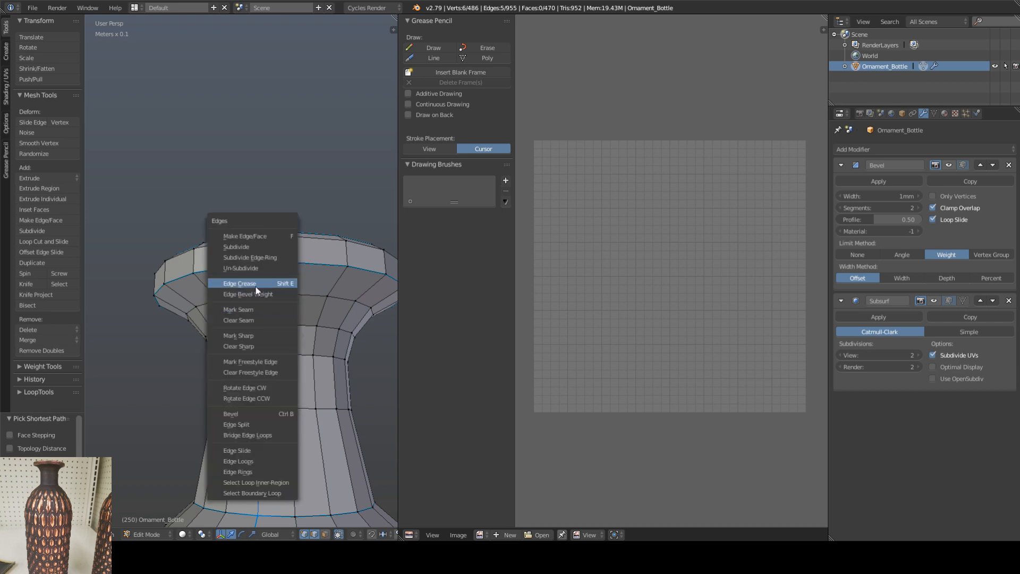
left_click(252, 310)
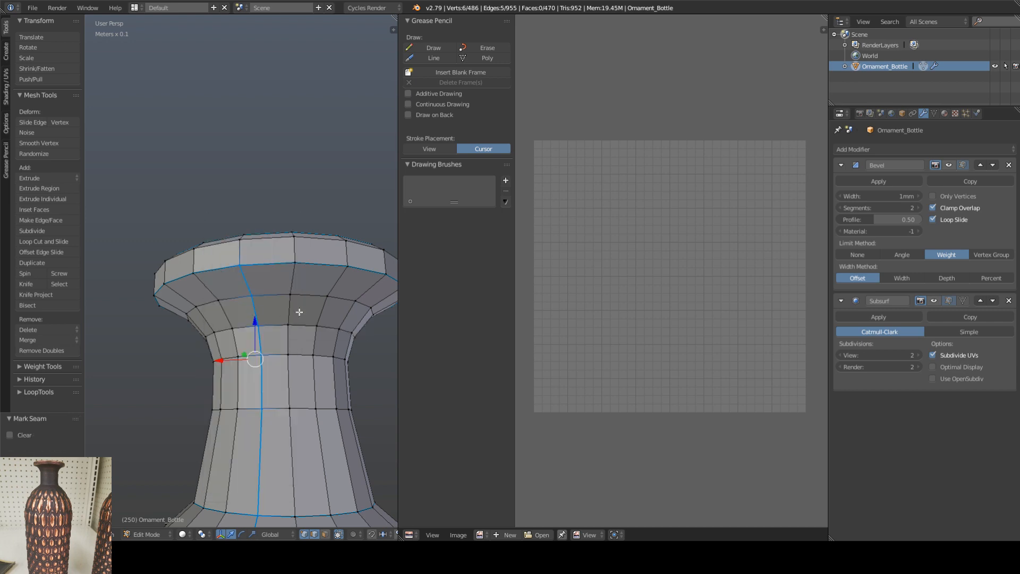
Step: Mark the vertical edge across the rim's outer band, in line with the neck seam, as a seam
middle_click_drag(316, 328, 372, 374)
middle_click_drag(204, 311, 146, 325)
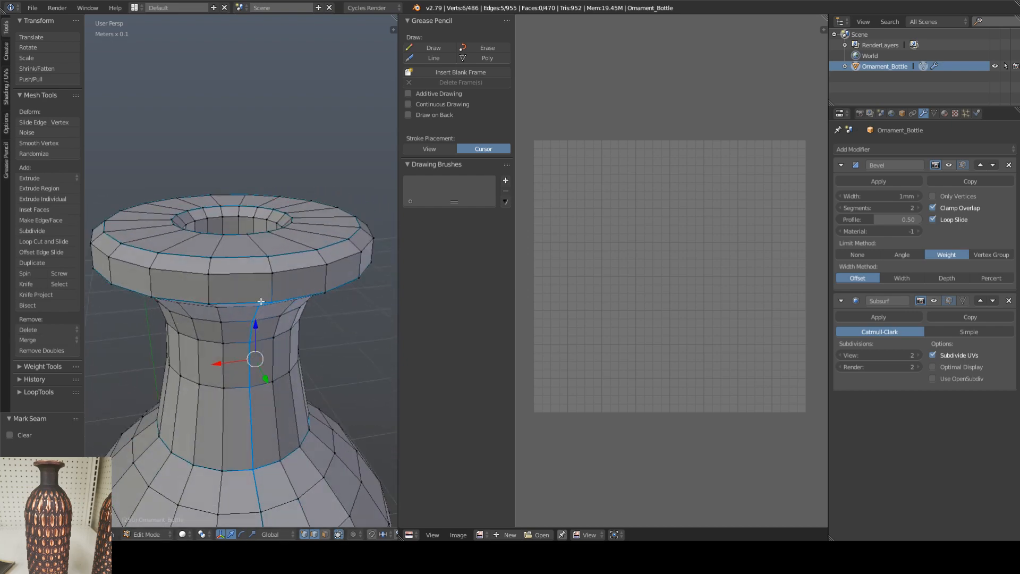
middle_click_drag(260, 302, 219, 310)
right_click(248, 250)
right_click(248, 260, "shift")
key("ctrl+e")
left_click(250, 268)
Step: Mark the two connected edges across the rim's outer band as a seam, continuing the neck's vertical seam line
scroll(219, 310, "down", 6)
middle_click_drag(281, 283, 213, 305, "shift")
scroll(222, 306, "up", 7)
middle_click_drag(180, 276, 149, 327)
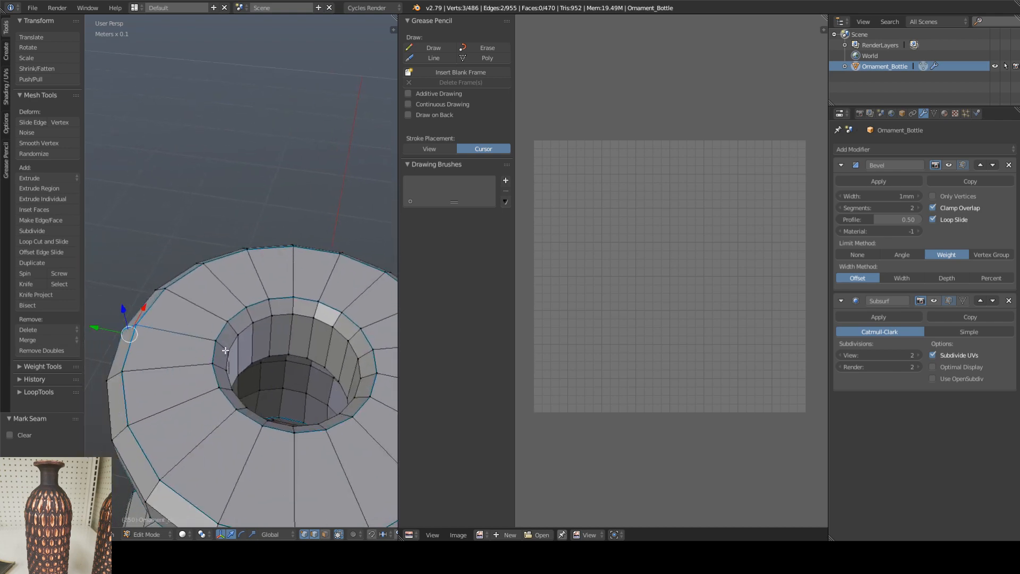
middle_click_drag(226, 350, 221, 317)
key("ctrl+e")
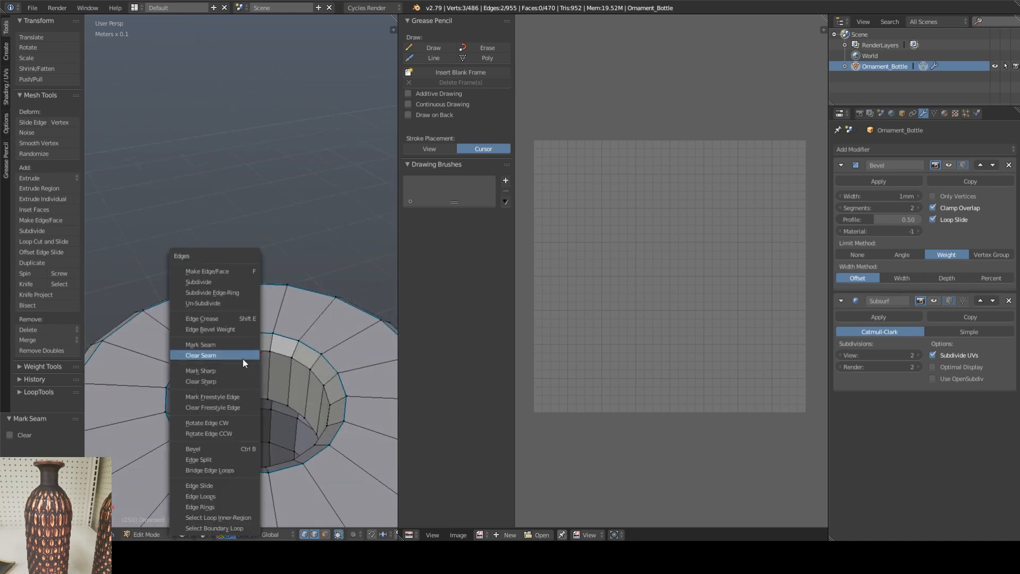
left_click(225, 345)
Step: Select the full edge loop just inside the bottle's mouth and mark it as a seam
middle_click_drag(225, 346, 298, 352)
right_click(260, 331)
right_click(261, 330, "alt")
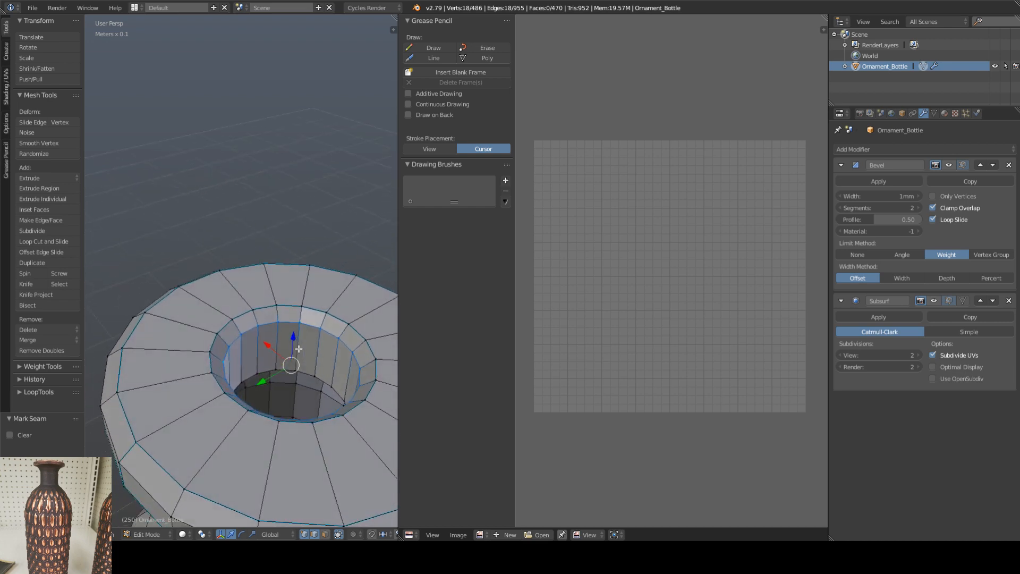
key("ctrl+e")
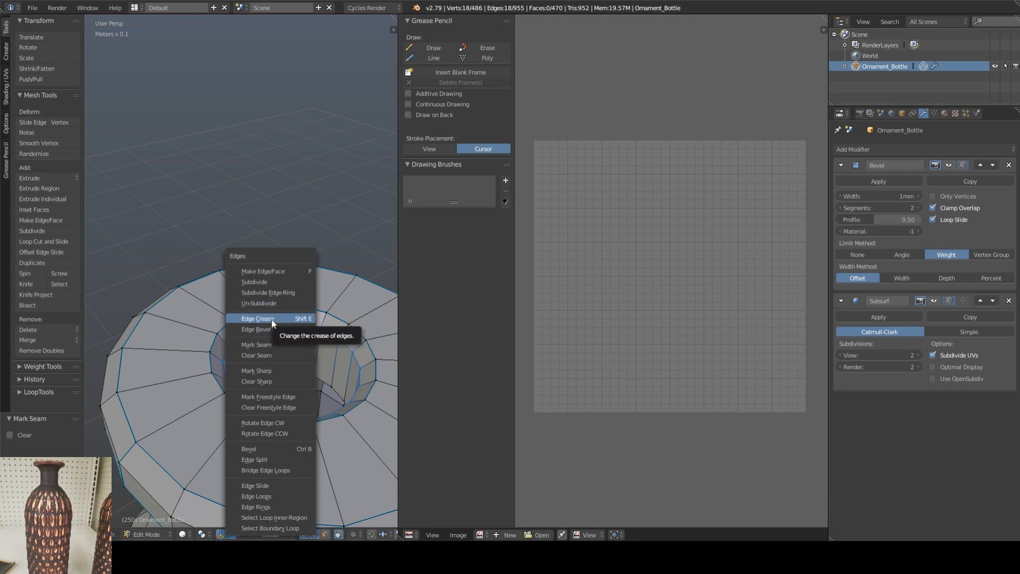
left_click(267, 346)
Step: Mark one short vertical edge on the inner wall of the mouth as a seam to split that band open
middle_click_drag(316, 338, 282, 312)
right_click(229, 334)
key("ctrl+e")
left_click(214, 342)
key("Tab")
key("Tab")
Step: Select the whole bottle mesh and unwrap its UVs along the marked seams
right_click(270, 315)
scroll(299, 349, "down", 12)
key("a")
key("a")
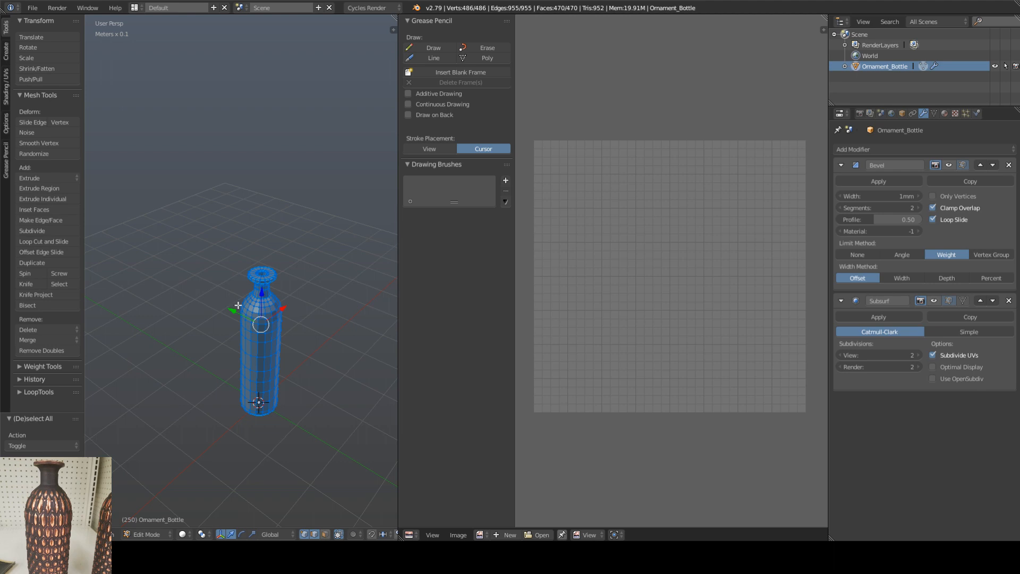
key("u")
left_click(240, 316)
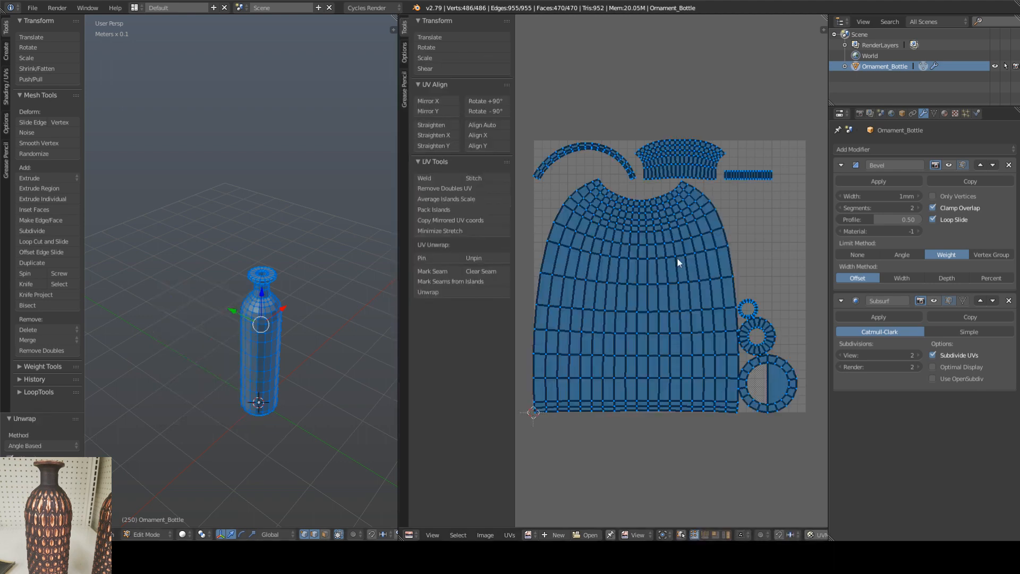
middle_click_drag(677, 257, 673, 272)
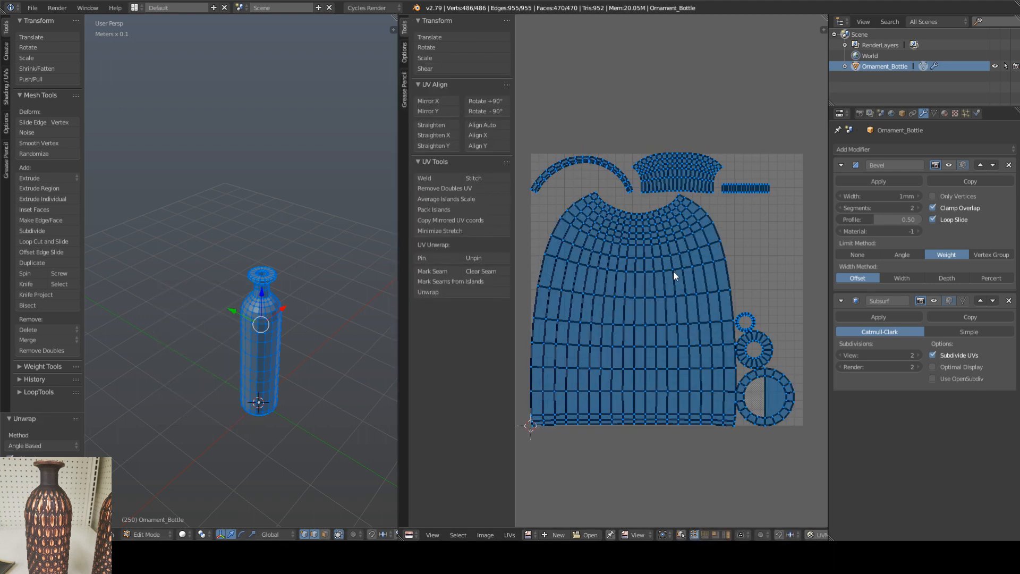
Step: Try the Straighten and Align tools on the bottle body's UV island, and undo the alignment
right_click(631, 271)
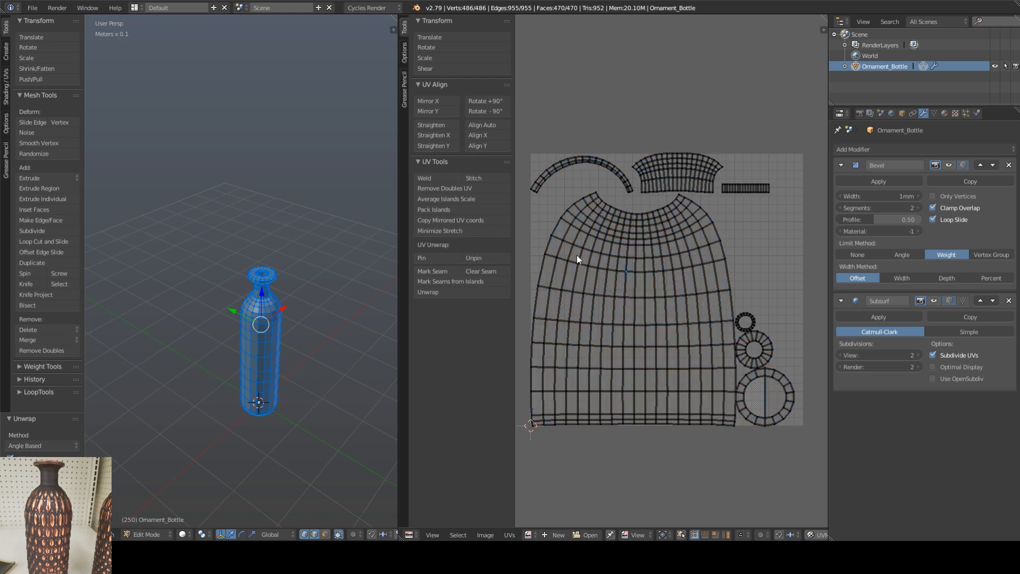
key("l")
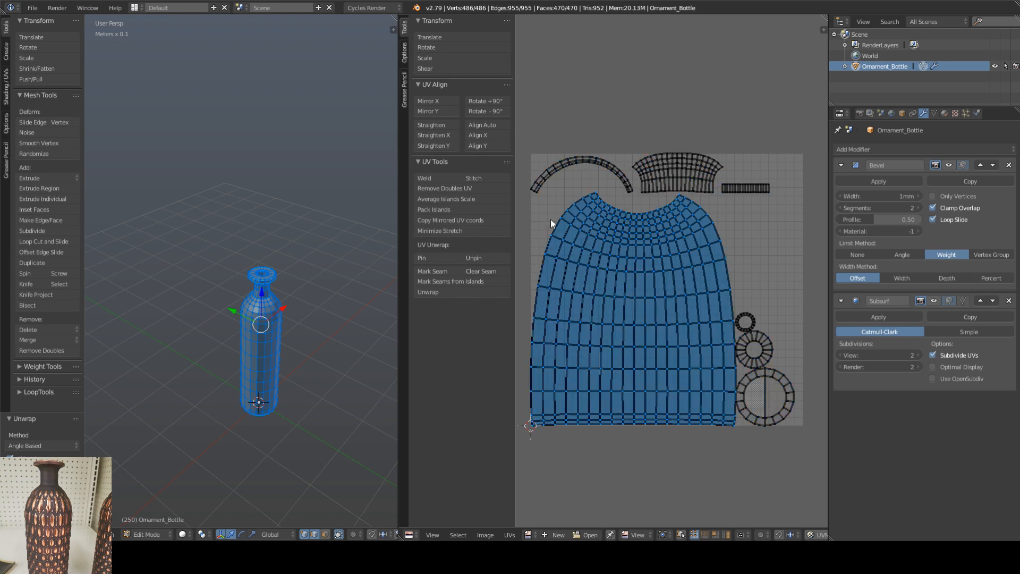
left_click(446, 126)
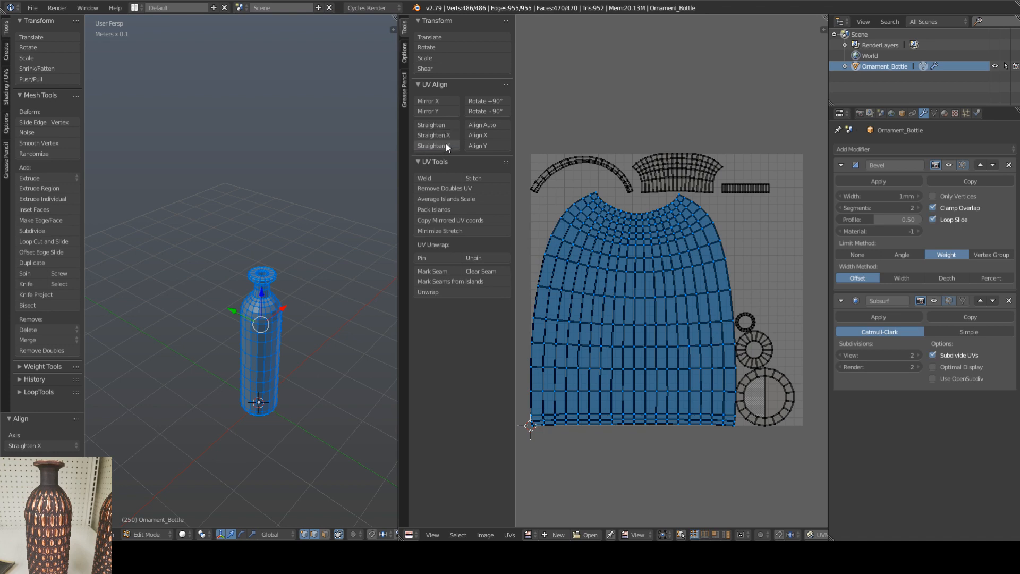
left_click(447, 146)
middle_click_drag(629, 181, 643, 187)
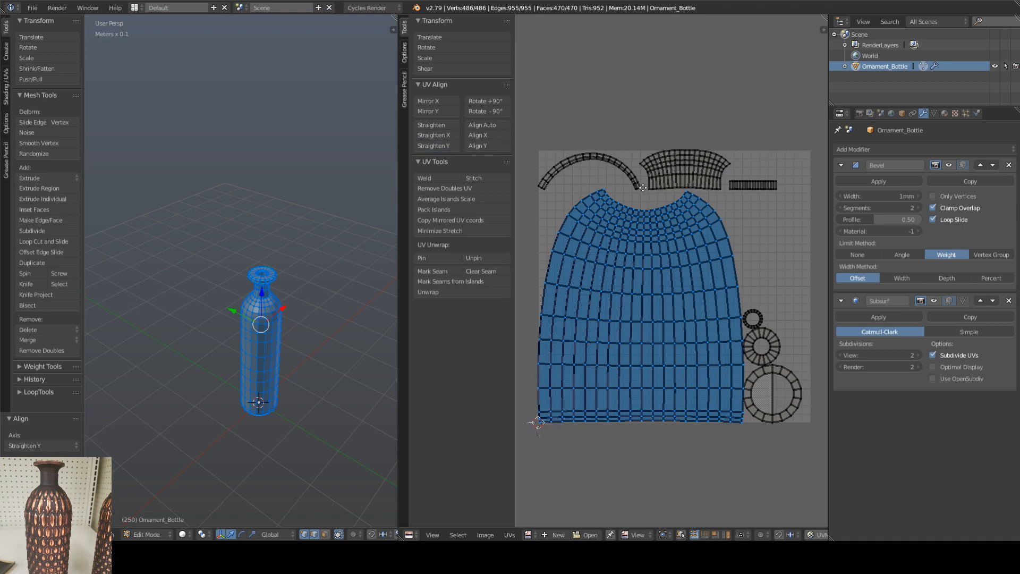
left_click(483, 135)
left_click(483, 124)
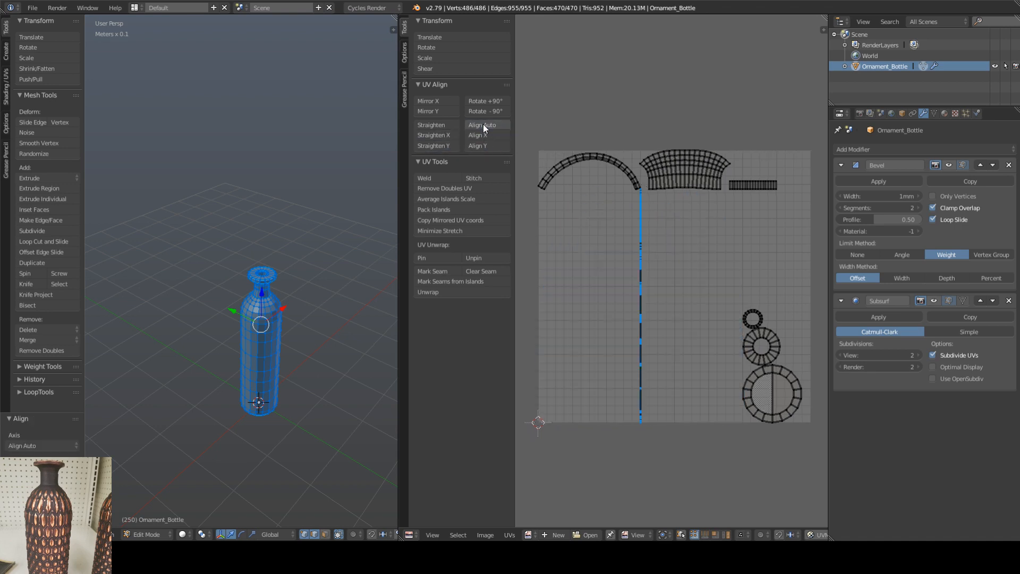
key("ctrl+z")
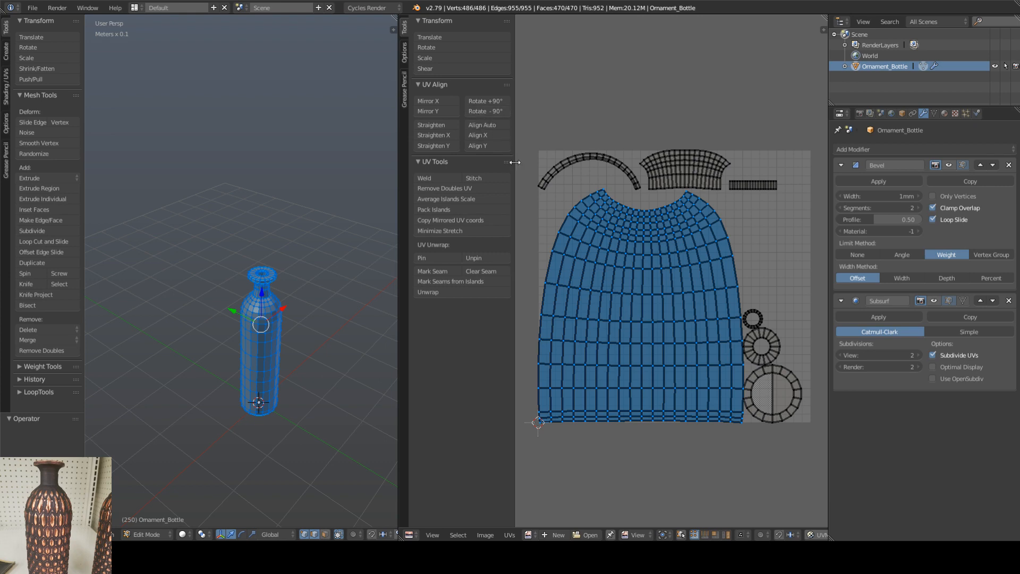
Step: Try to straighten one side-border edge of the body's UV island with UV and mesh selection kept in sync
right_click(549, 260)
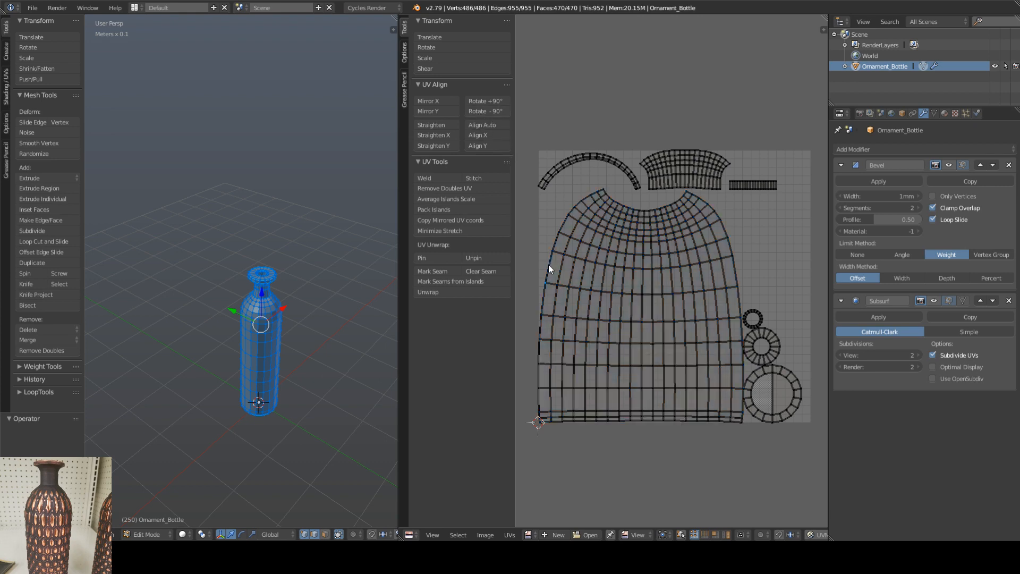
scroll(745, 535, "down", 4)
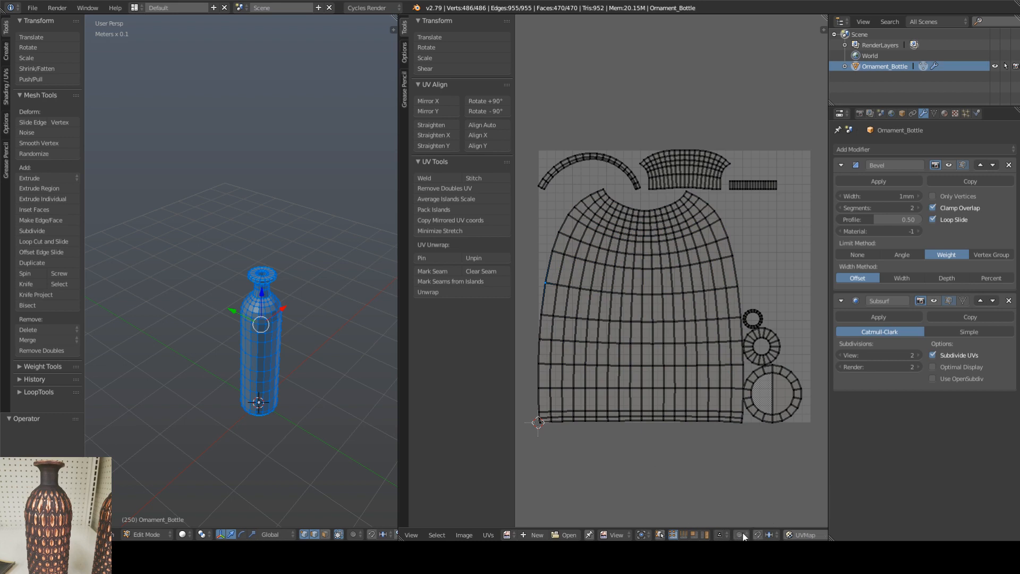
scroll(745, 536, "up", 4)
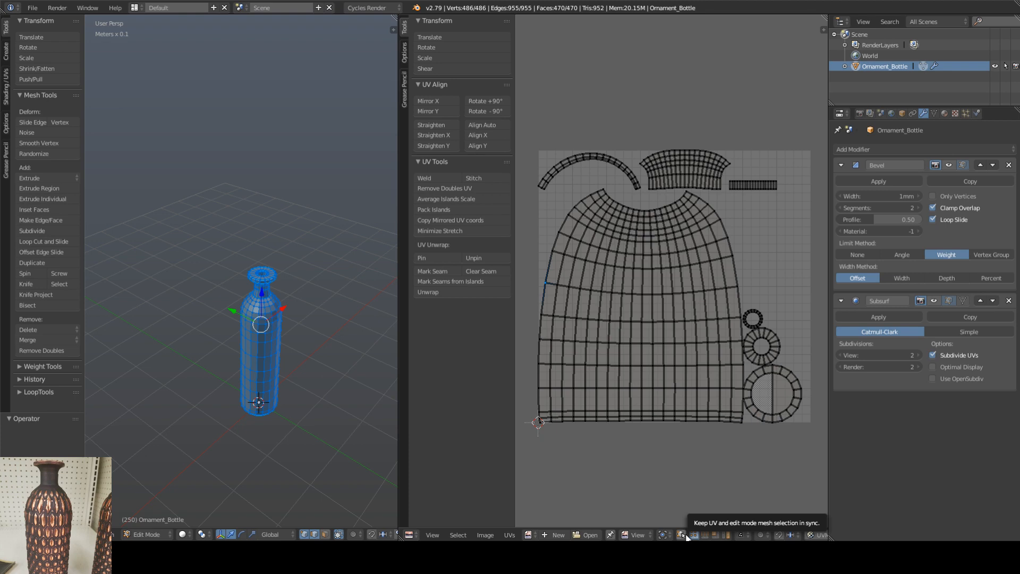
left_click(682, 535)
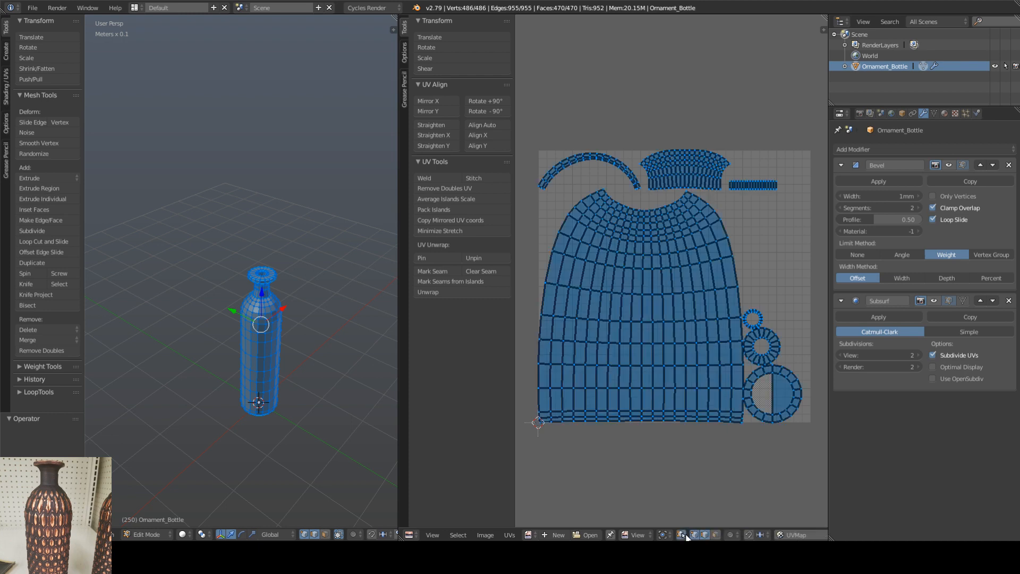
right_click(543, 305)
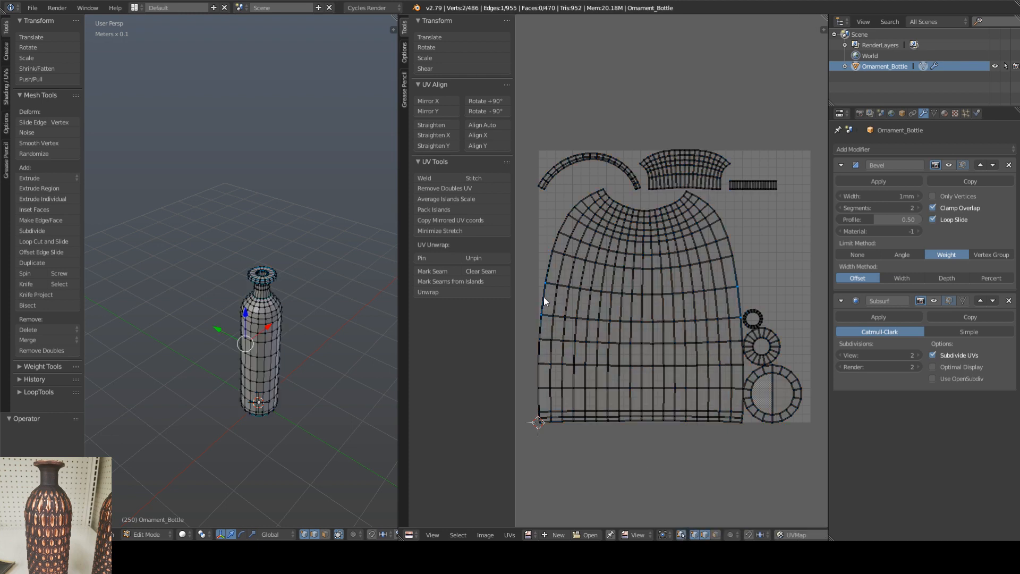
left_click(435, 126)
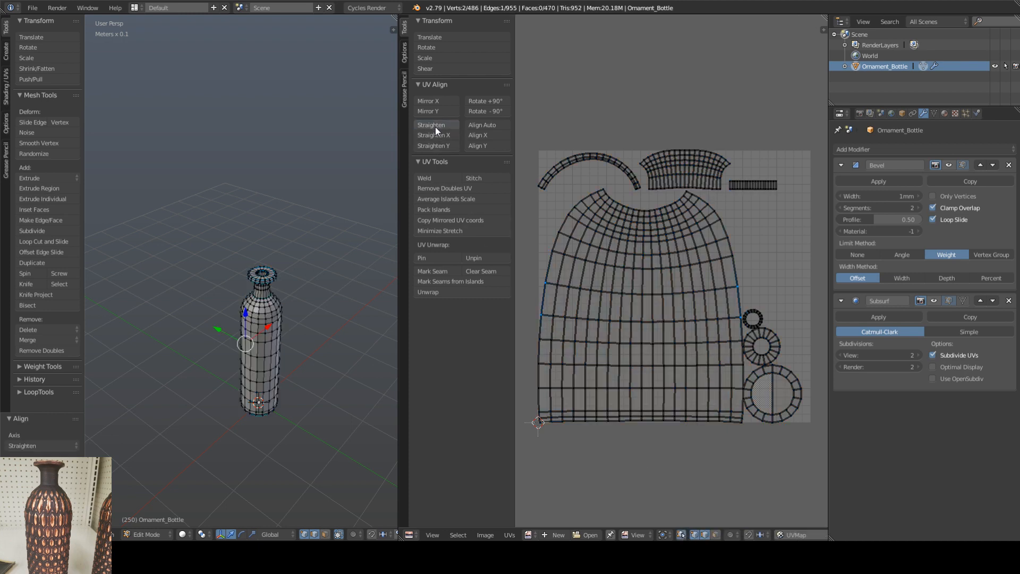
left_click(438, 145)
middle_click_drag(652, 313, 673, 314)
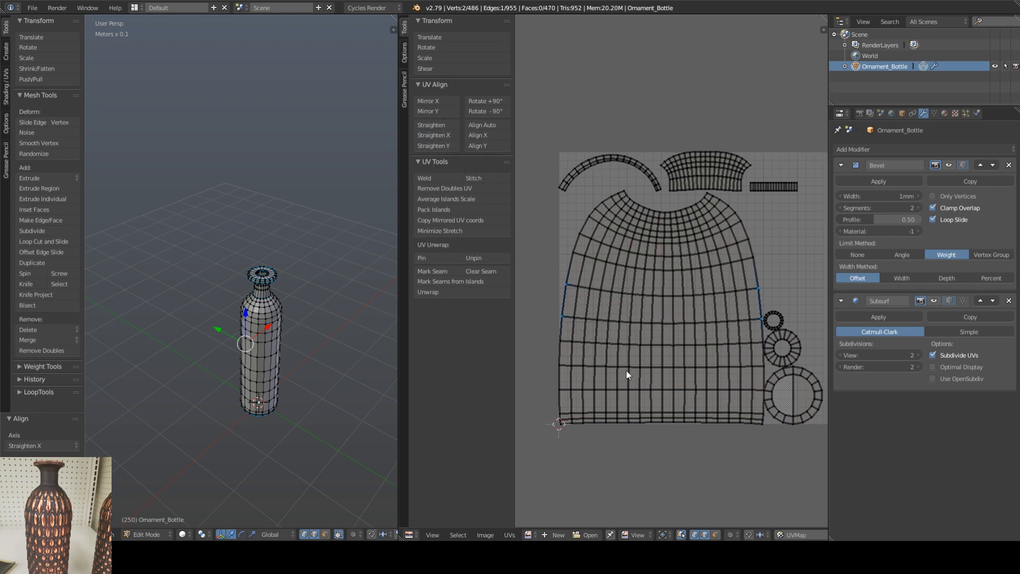
Step: Turn off UV selection sync, reselect the whole mesh, and try moving one vertex on the body island's side border
left_click(681, 535)
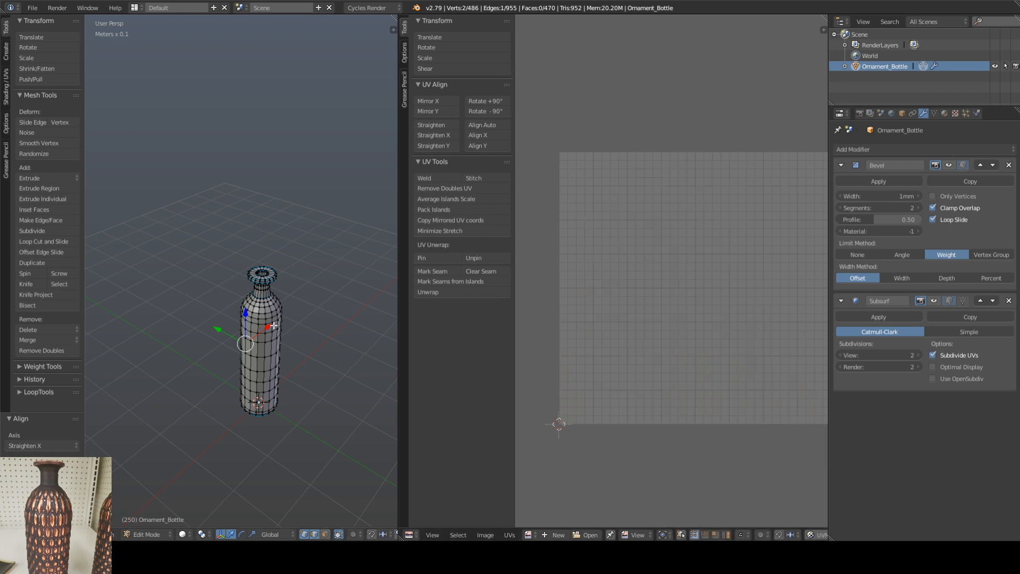
key("a")
key("a")
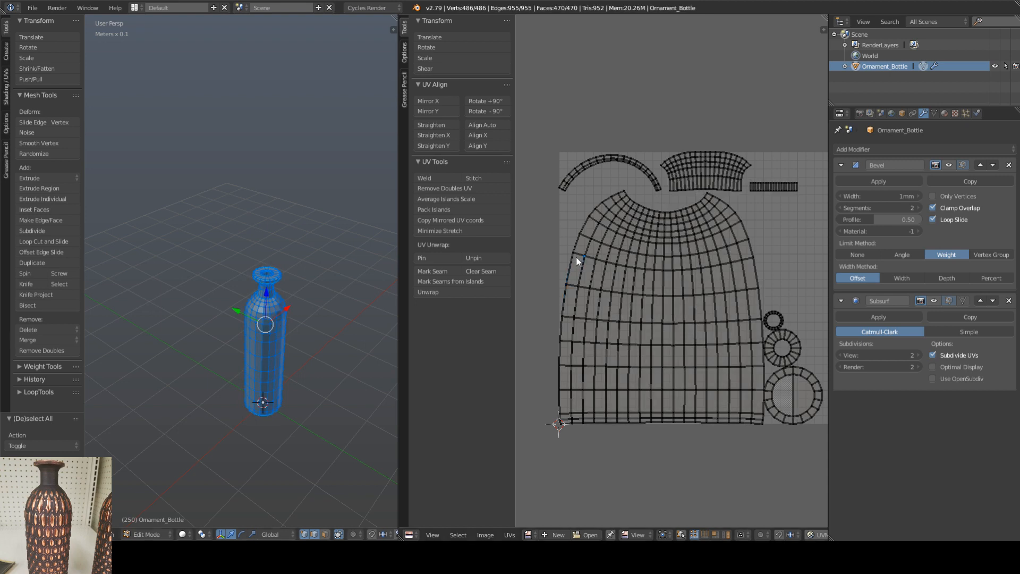
key("g")
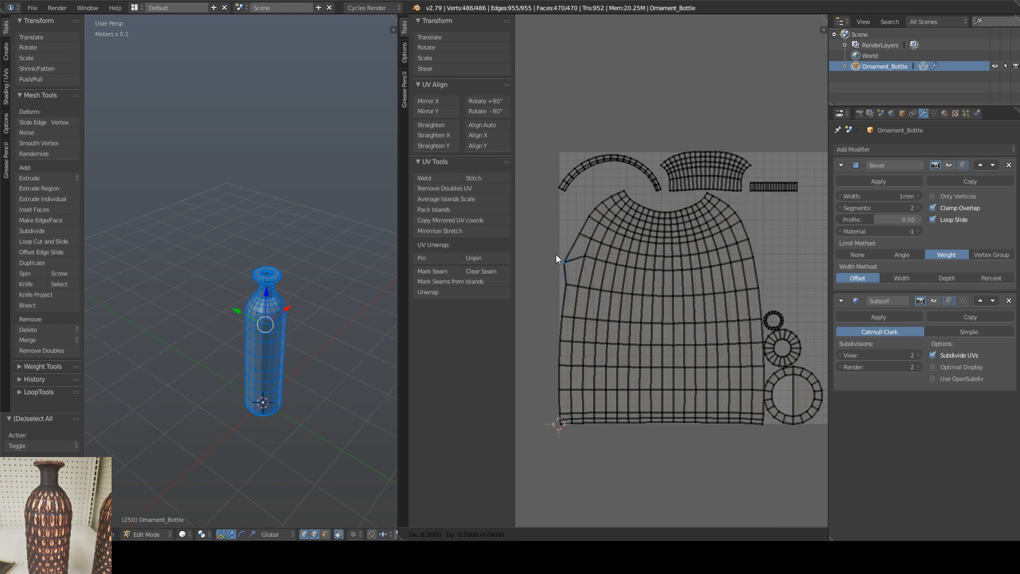
right_click(556, 255)
middle_click_drag(608, 308, 598, 317)
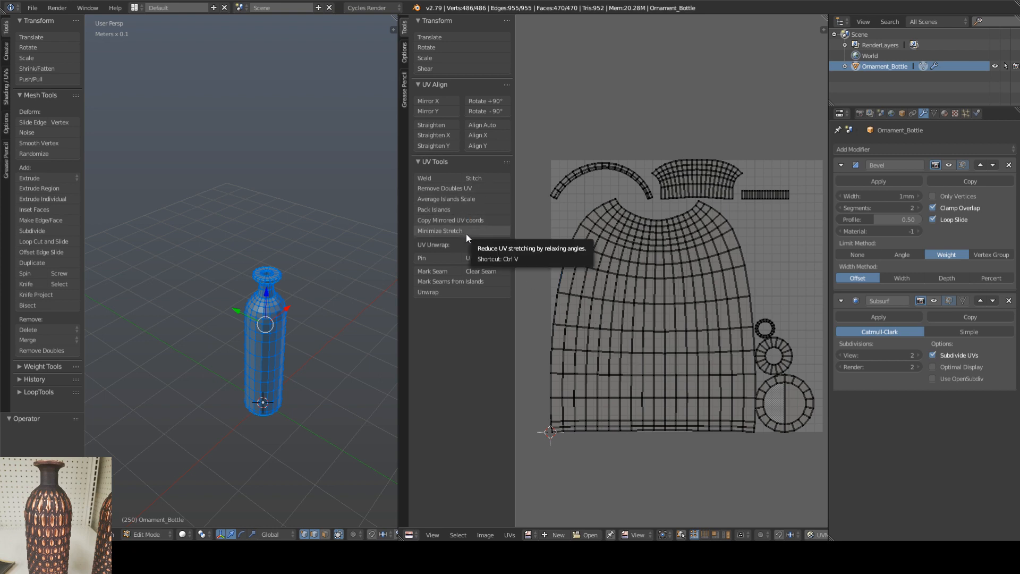
Step: Select all UV islands and apply Minimize Stretch to them
key("a")
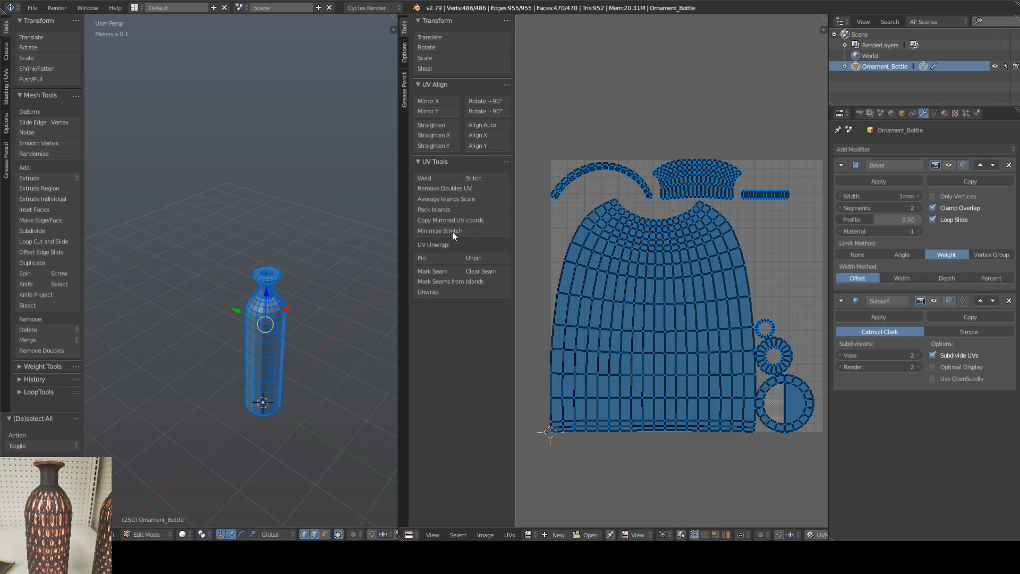
left_click(452, 232)
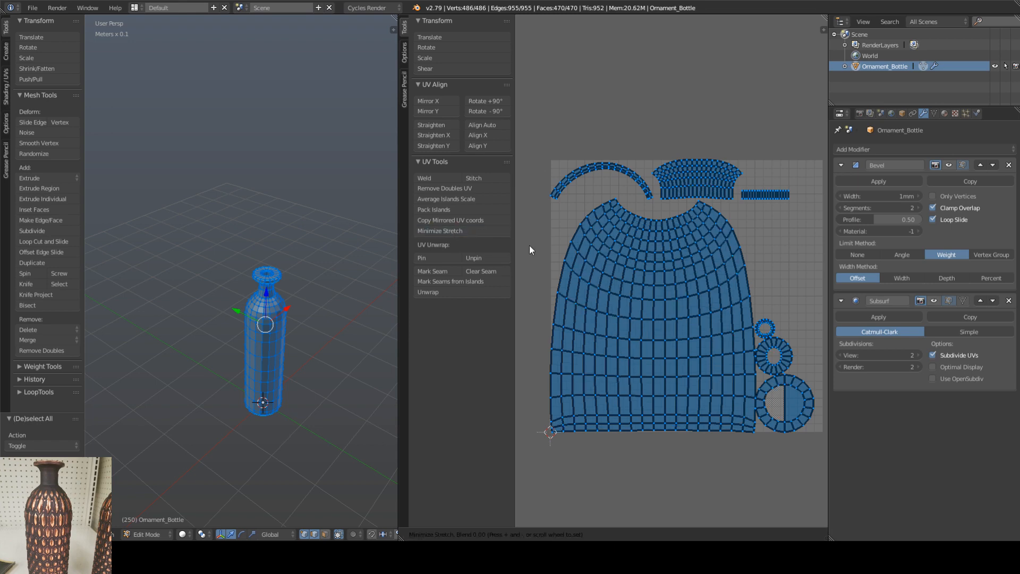
left_click(572, 233)
middle_click_drag(658, 263, 626, 267)
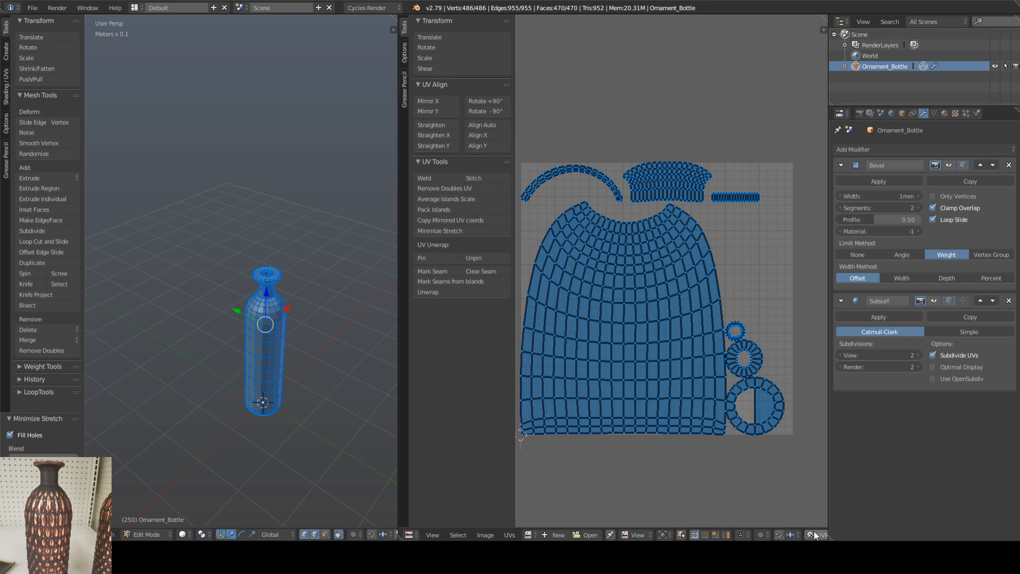
Step: Turn on the Stretch display in Angle mode for the UVs and examine the distortion across the body island
middle_click_drag(746, 289, 700, 283)
key("n")
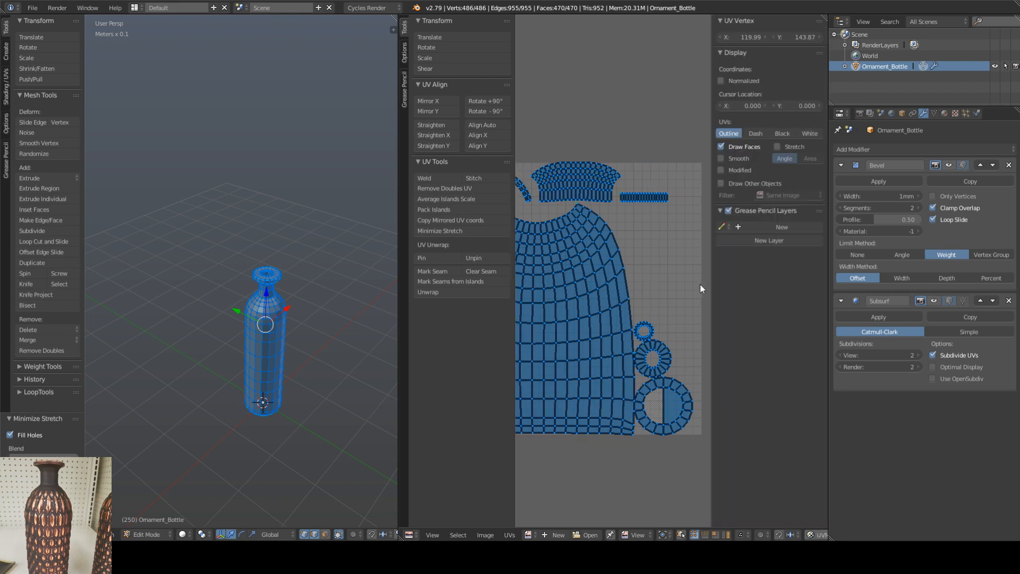
left_click(797, 146)
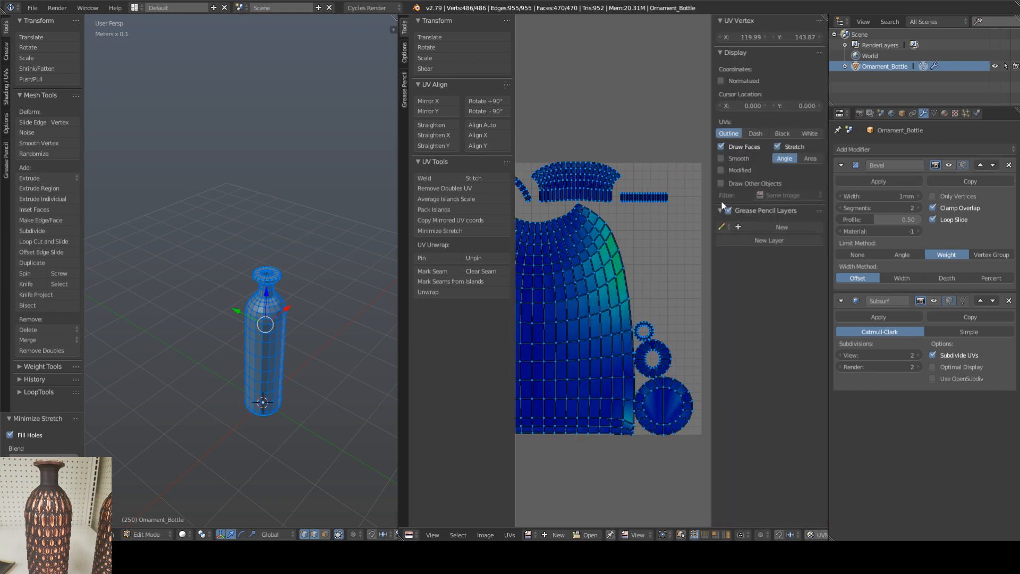
middle_click_drag(591, 282, 621, 284)
scroll(643, 279, "down", 1)
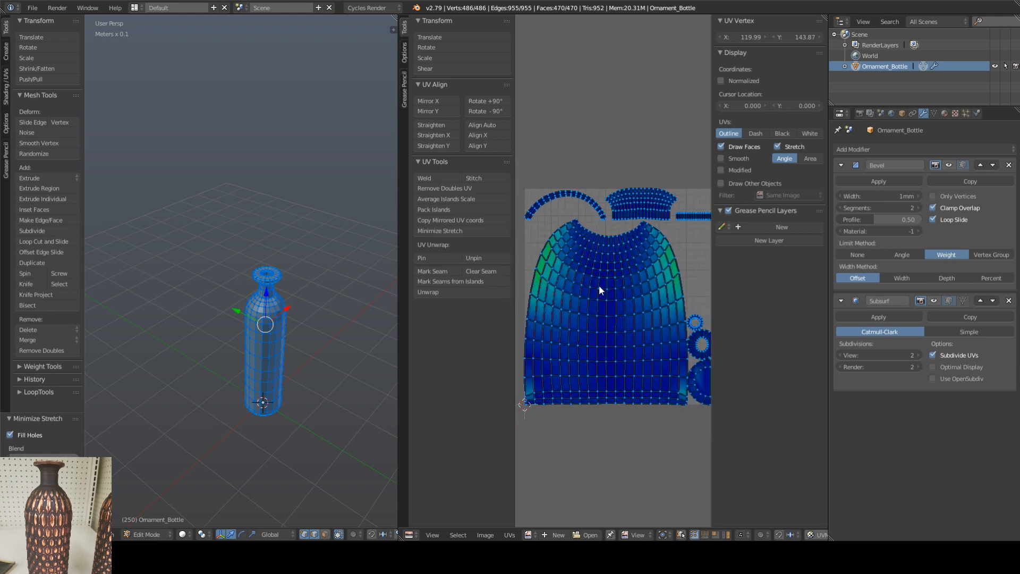
Step: Select only the bottle body's UV island and run Minimize Stretch on it twice
key("a")
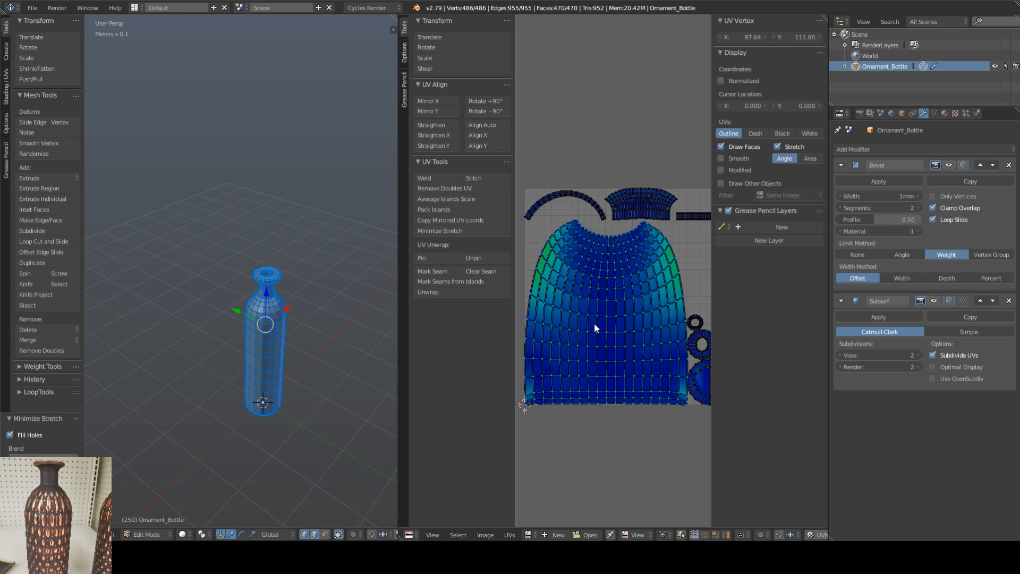
key("ctrl+v")
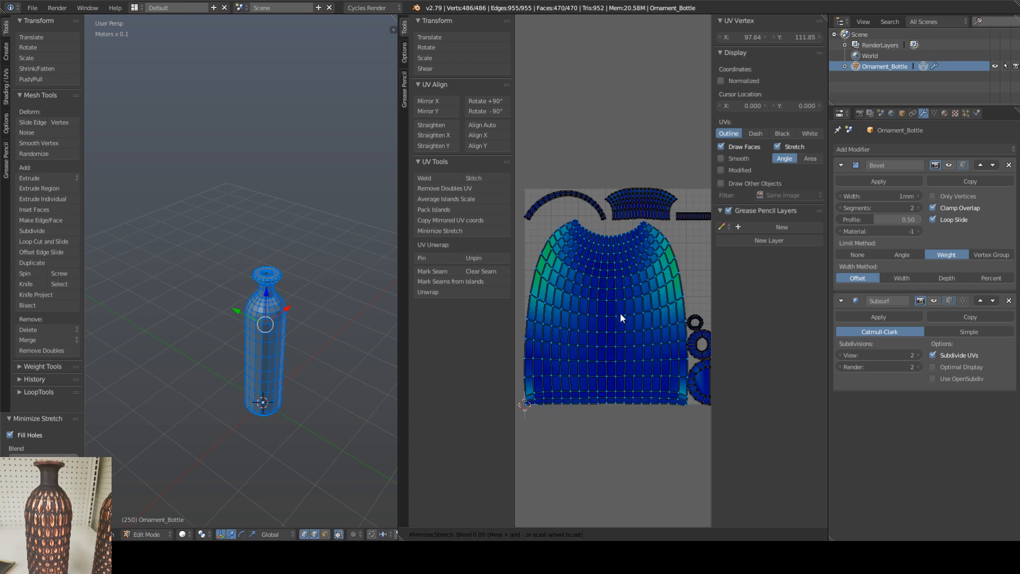
left_click(621, 313)
mouse_move(603, 299)
middle_mouse_down()
mouse_move(585, 320)
mouse_move(602, 306)
middle_mouse_up()
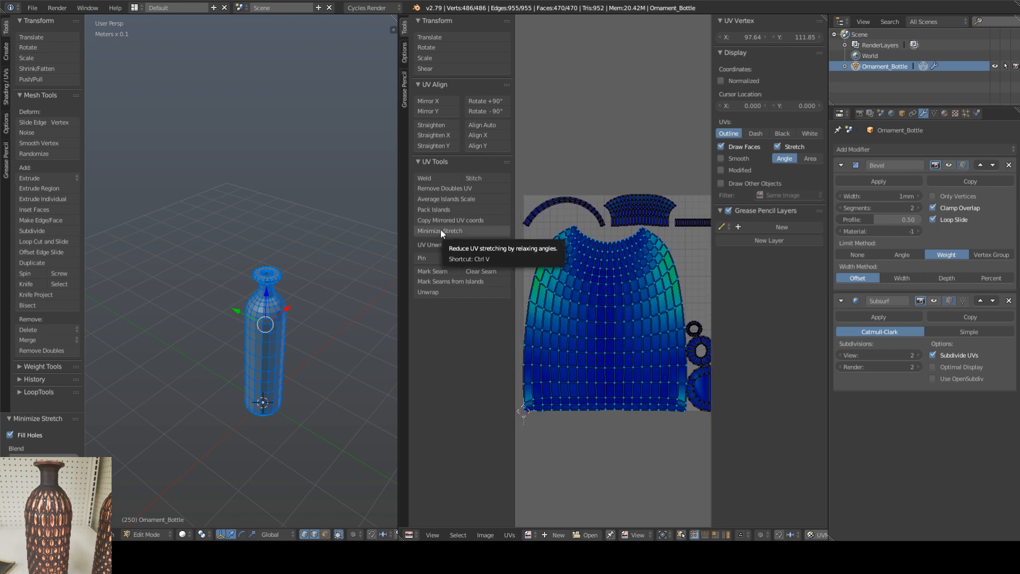
key("ctrl+v")
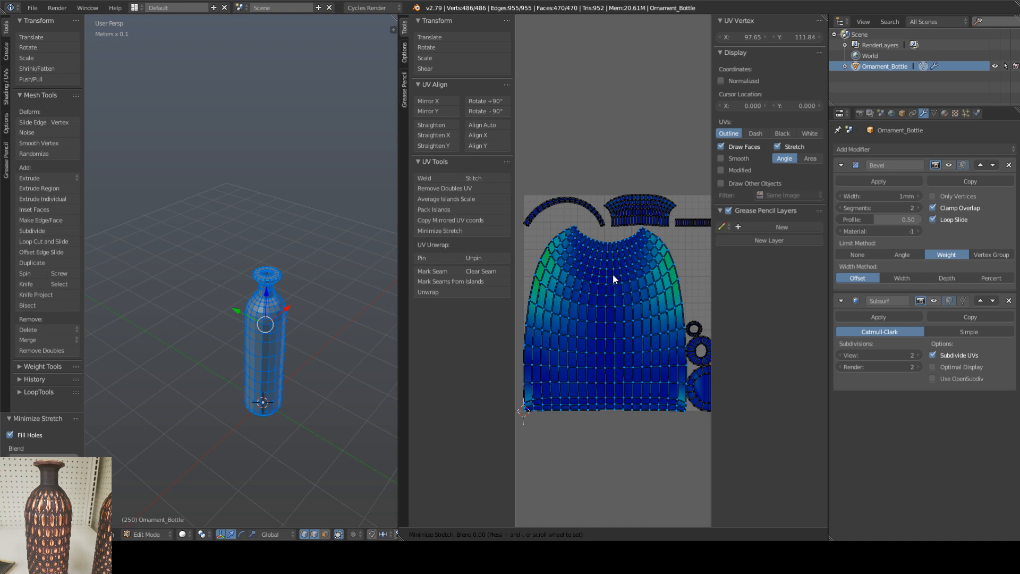
left_click(614, 275)
middle_click_drag(602, 258, 594, 271)
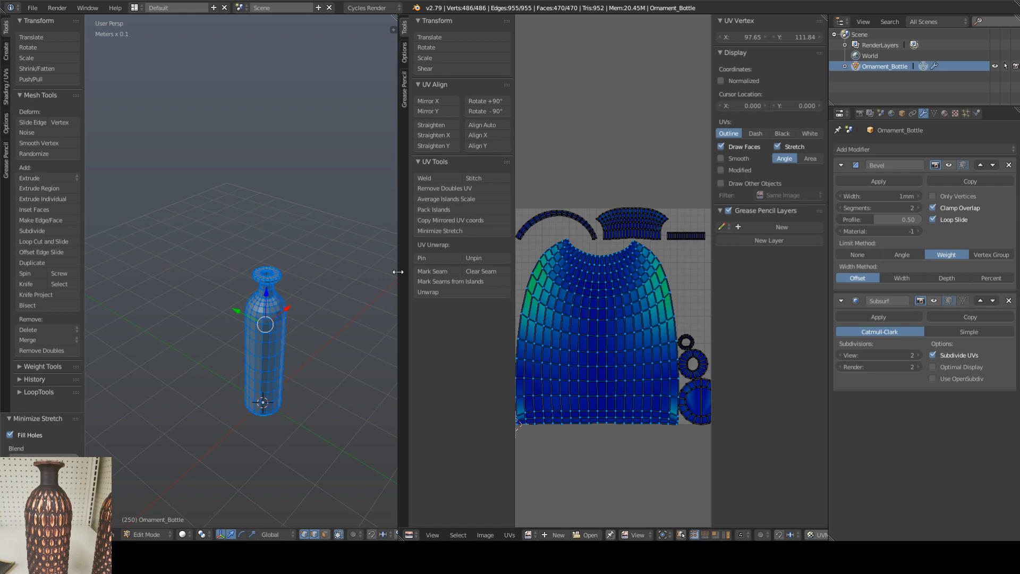
Step: Widen the UV editor and examine the angle stretch across the body, neck and ring-shaped UV islands
left_click_drag(400, 272, 317, 272)
right_click(534, 286)
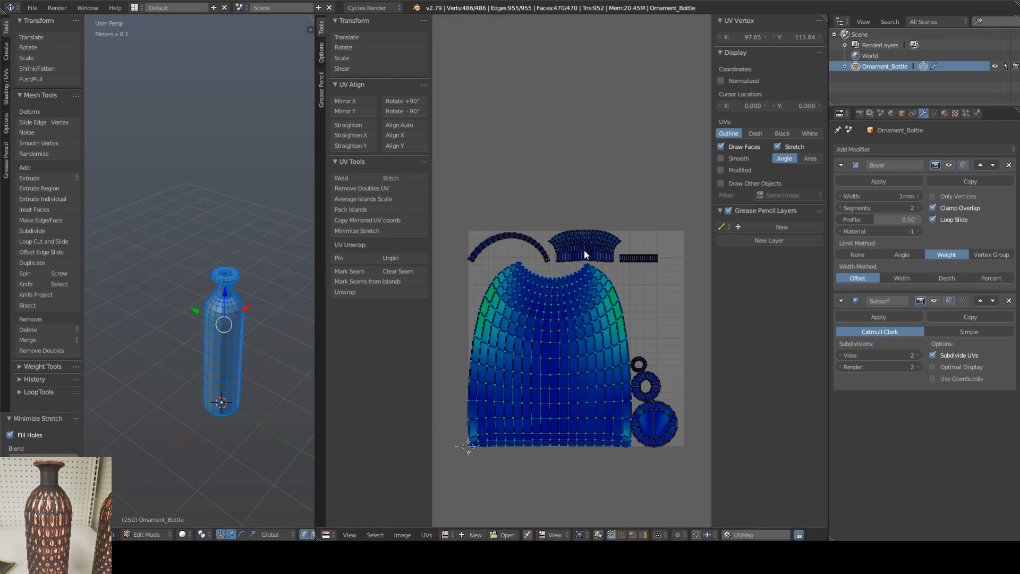
scroll(584, 249, "up", 3)
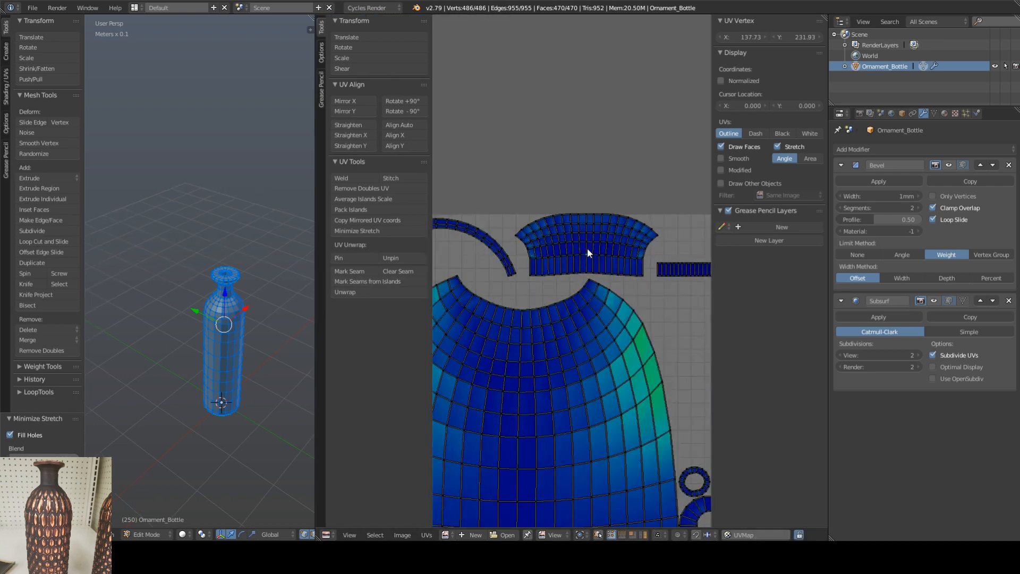
right_click(497, 248)
scroll(523, 281, "down", 4)
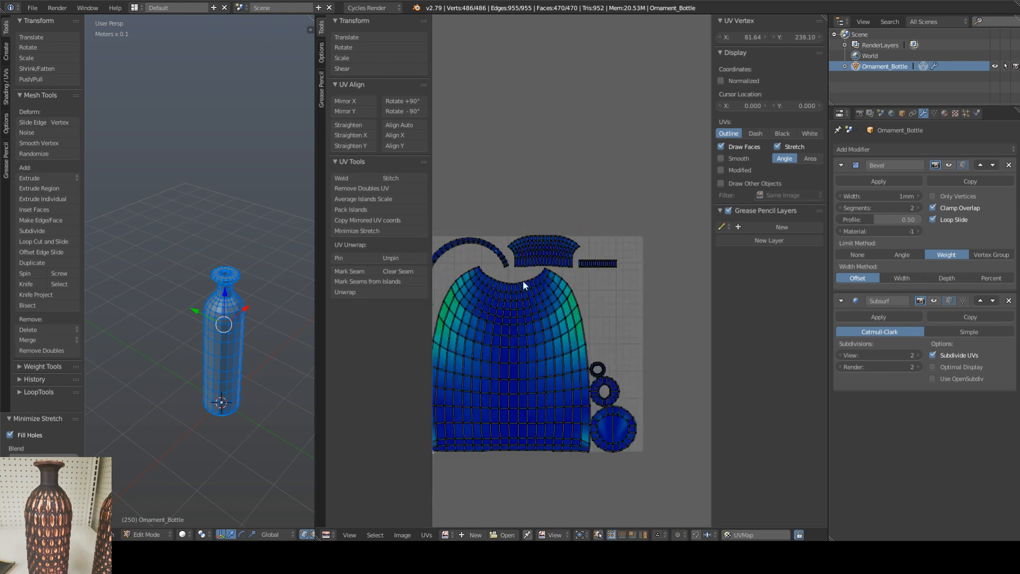
scroll(610, 338, "up", 3)
right_click(595, 334)
scroll(593, 332, "up", 3)
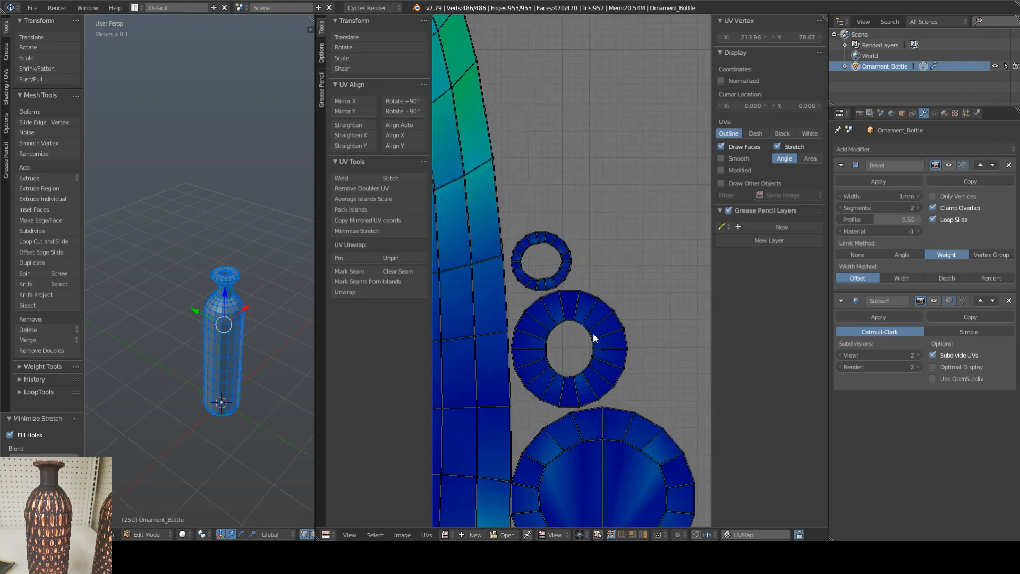
scroll(593, 332, "down", 6)
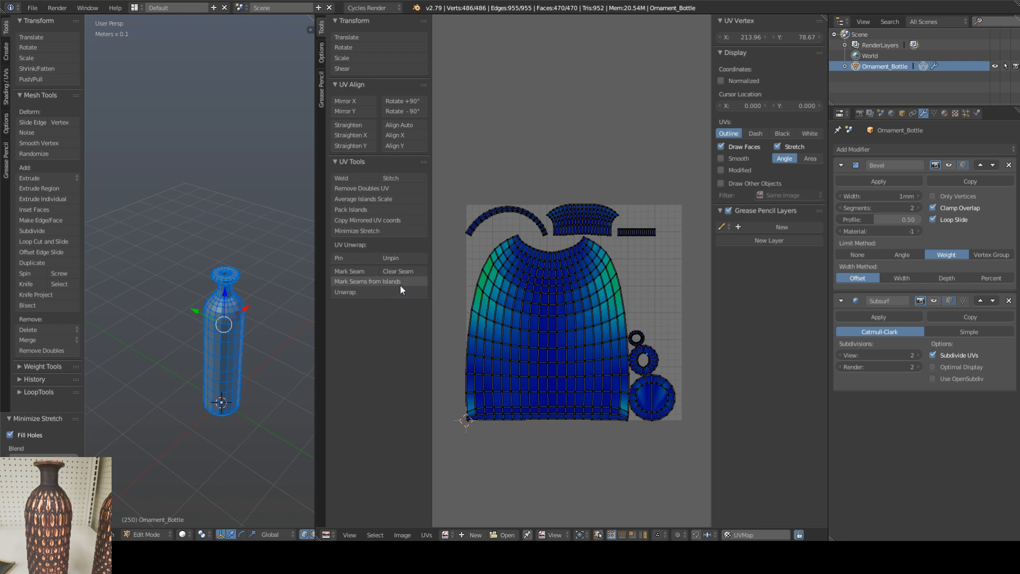
middle_click_drag(480, 291, 498, 286)
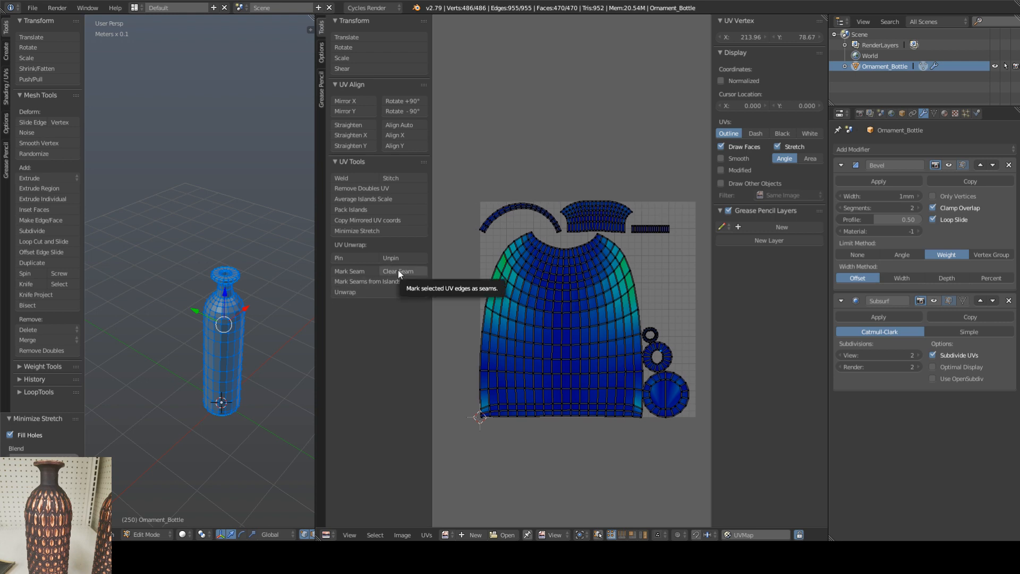
Step: Select only the bottle body's UV island and unwrap it again
right_click(524, 276)
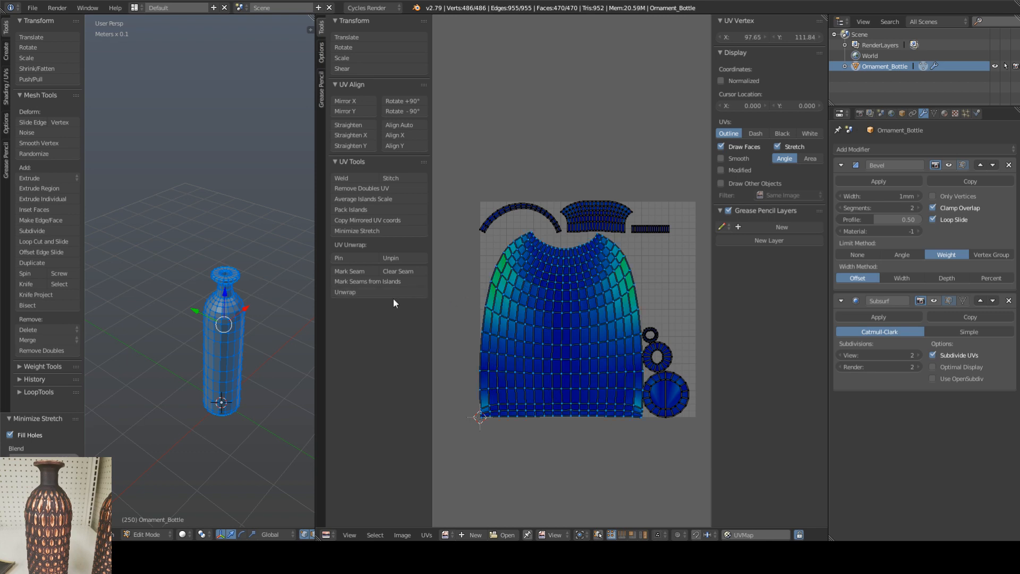
left_click(363, 293)
middle_click_drag(566, 292, 539, 289)
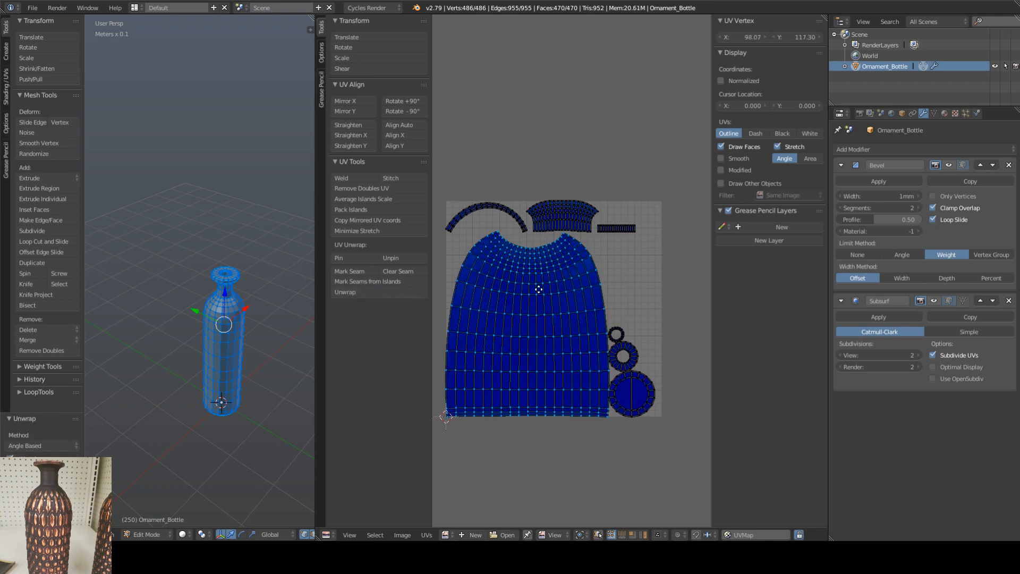
Step: Try Pack Islands on the body island, undo it, and apply Average Islands Scale instead
left_click(372, 210)
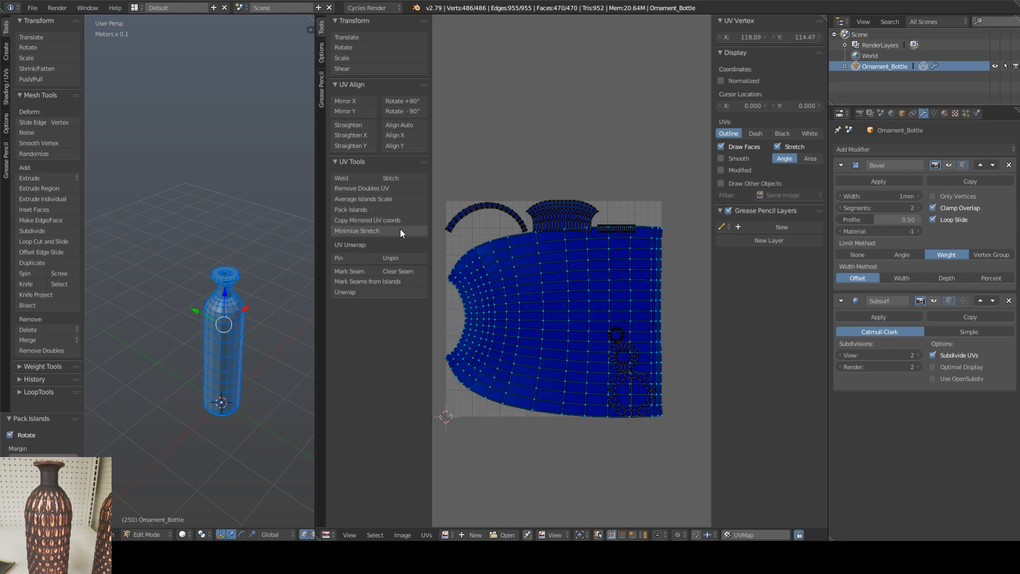
key("ctrl+z")
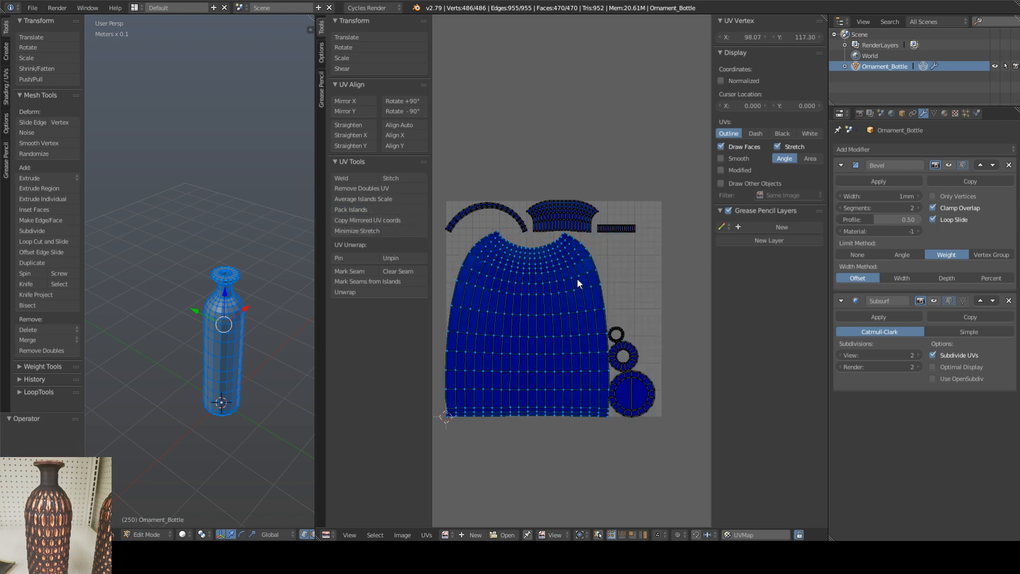
left_click(382, 199)
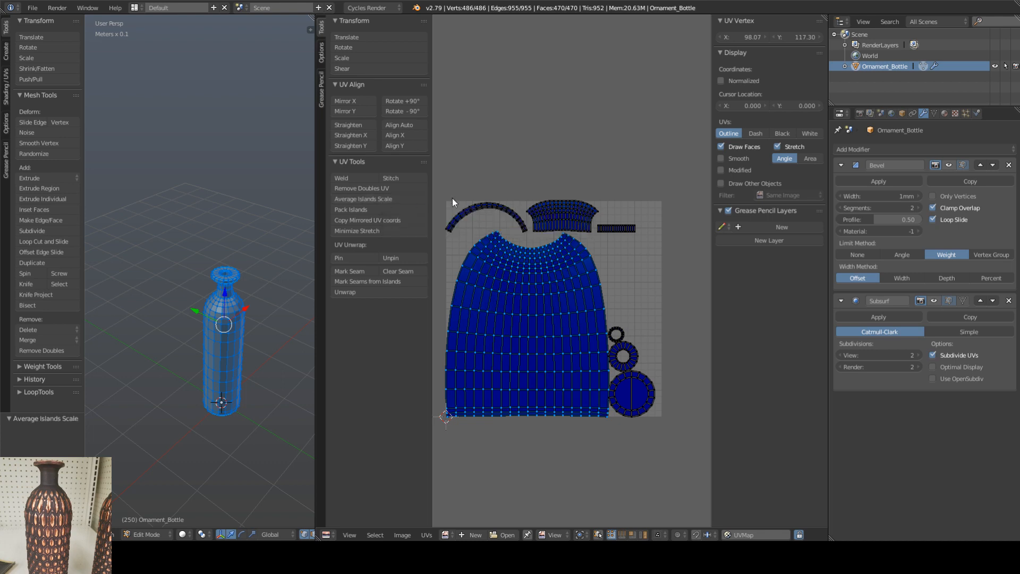
scroll(506, 294, "down", 1)
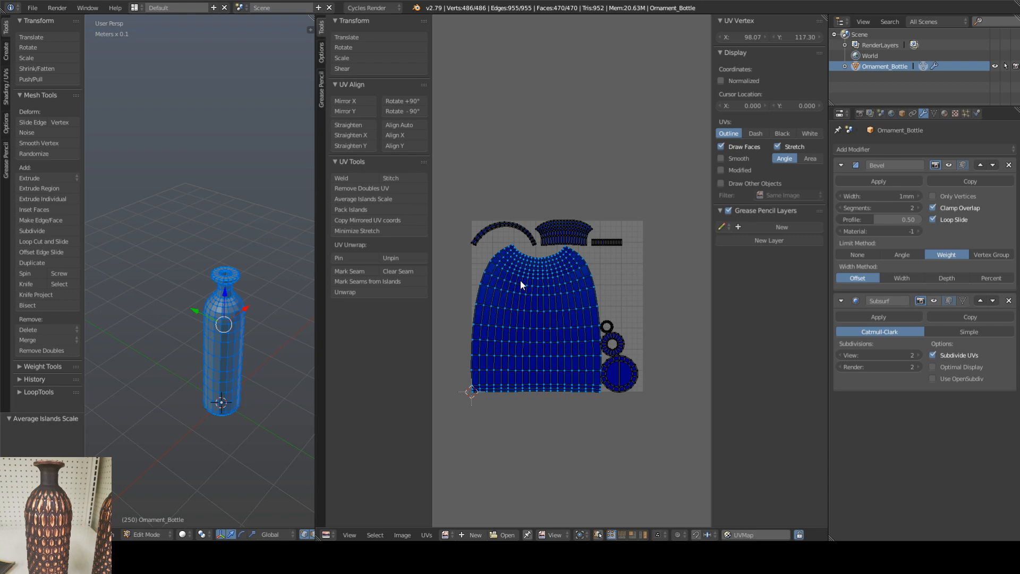
Step: Turn on UV selection sync, select edges near the corners of the body island's curved upper border, and apply Straighten Y to them
scroll(527, 249, "up", 3)
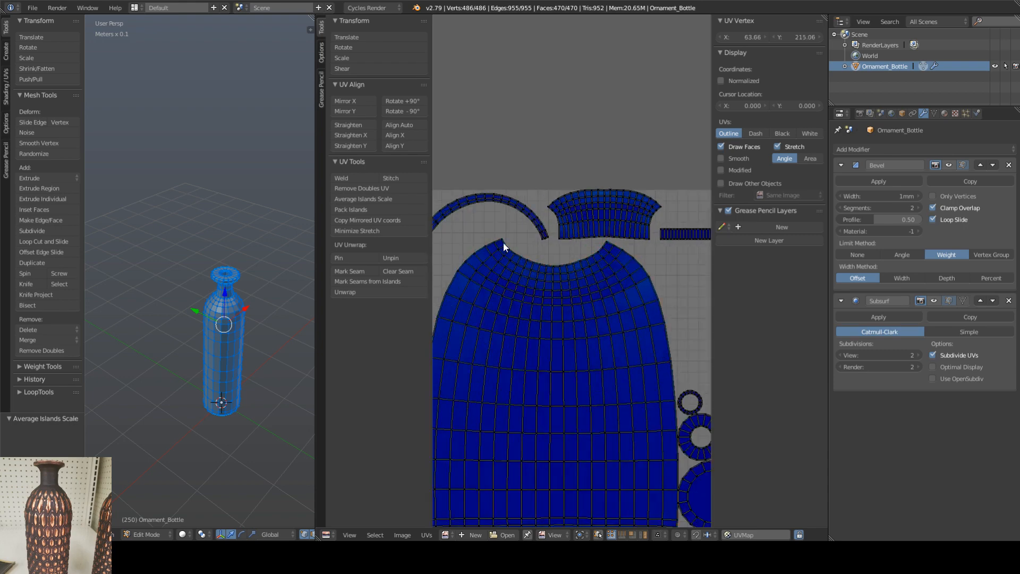
scroll(503, 243, "up", 3)
scroll(500, 241, "up", 2)
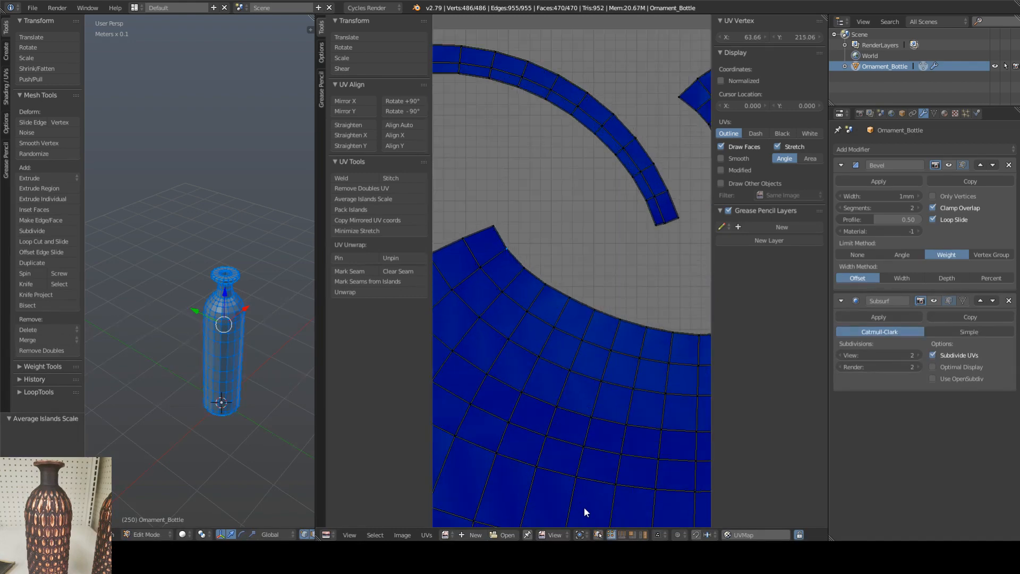
left_click(598, 535)
right_click(504, 240, "alt")
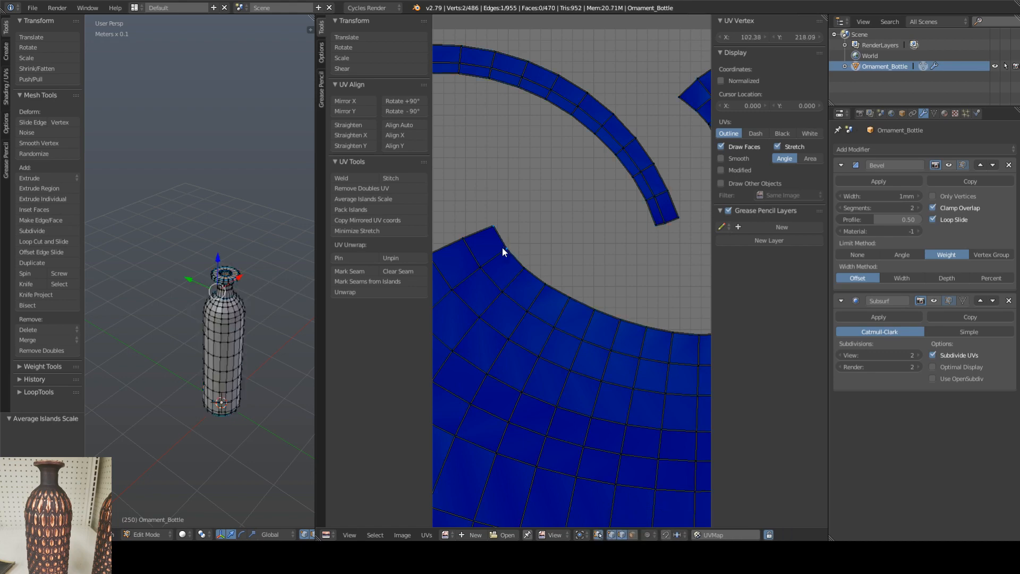
scroll(622, 319, "down", 1)
scroll(633, 327, "down", 2)
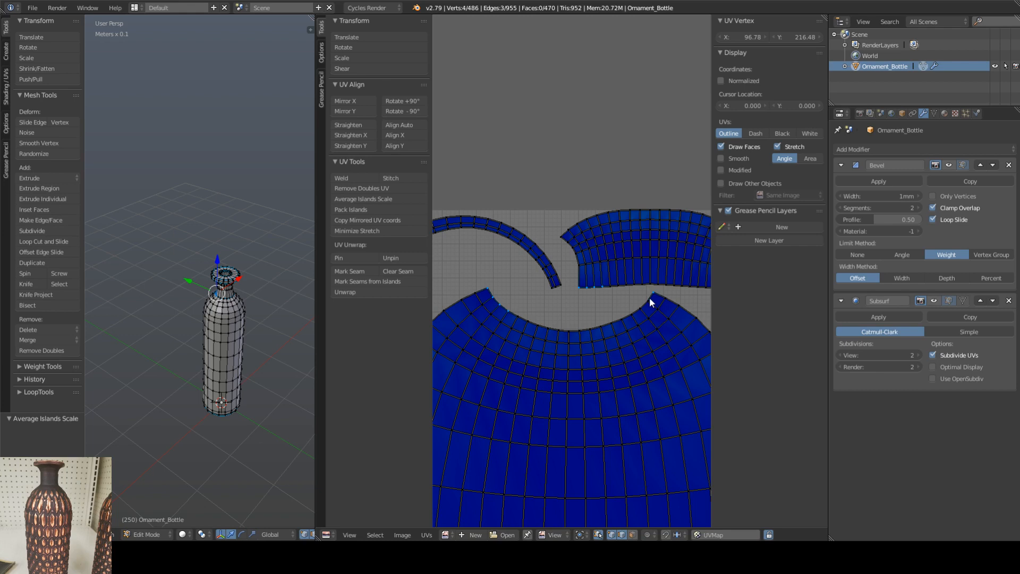
right_click(649, 298, "shift")
right_click(515, 317, "shift")
right_click(532, 321, "shift")
left_click(352, 146)
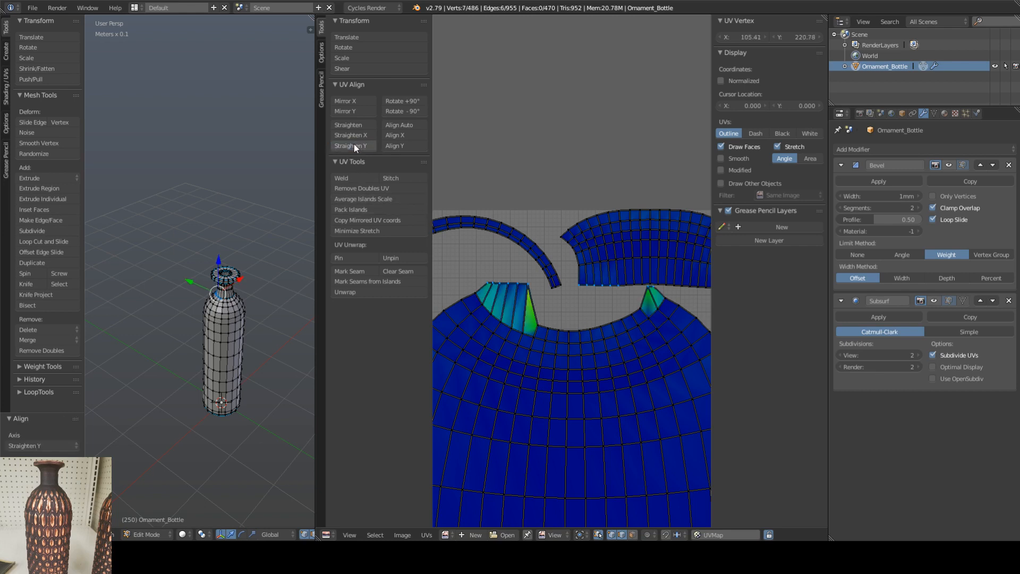
Step: Try Straighten and Straighten X on the same border edges, undo each, and reapply Straighten Y
key("ctrl+z")
left_click(354, 130)
key("ctrl+z")
left_click(353, 133)
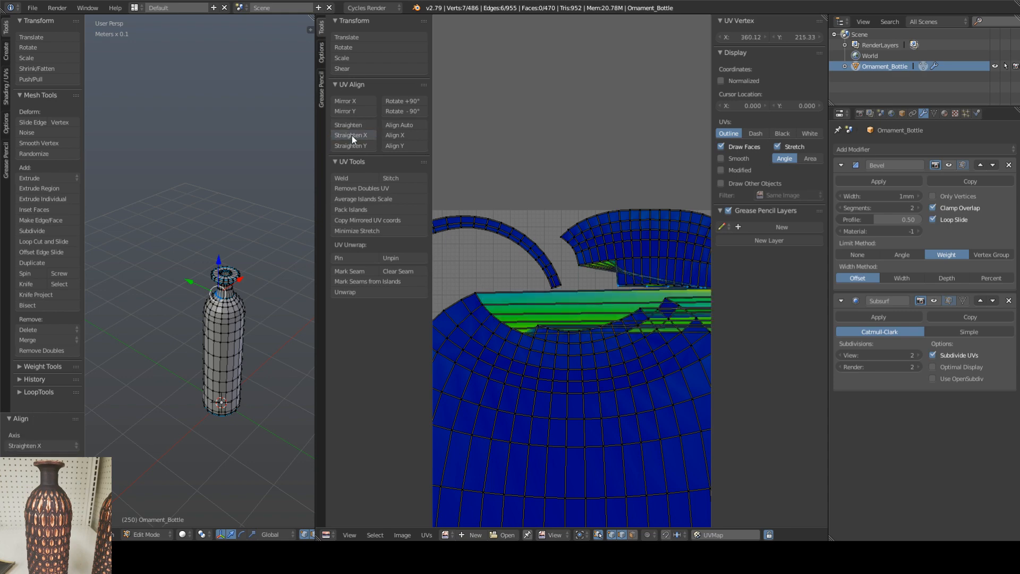
key("ctrl+z")
left_click(349, 146)
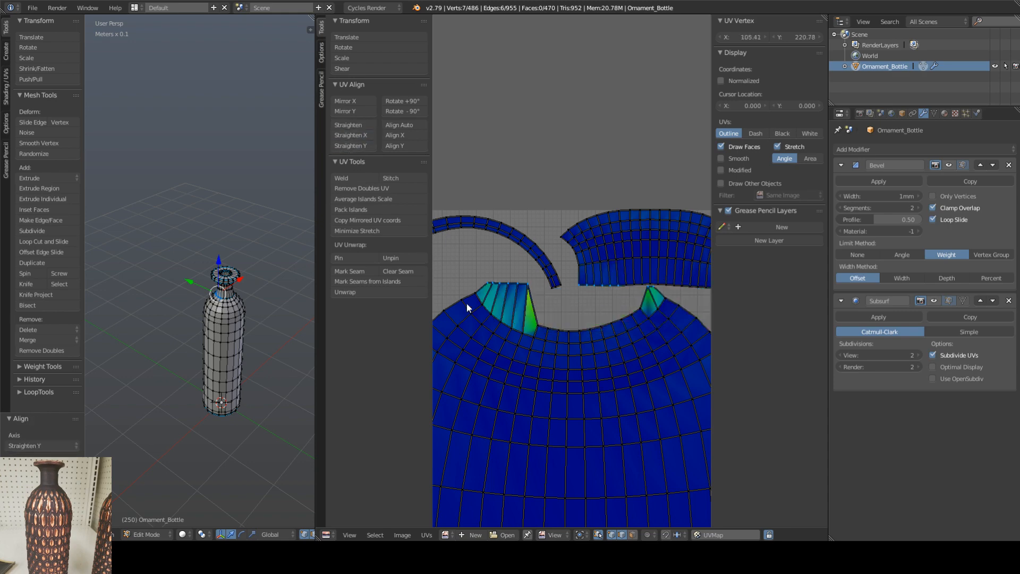
scroll(559, 316, "down", 5)
scroll(559, 321, "up", 4)
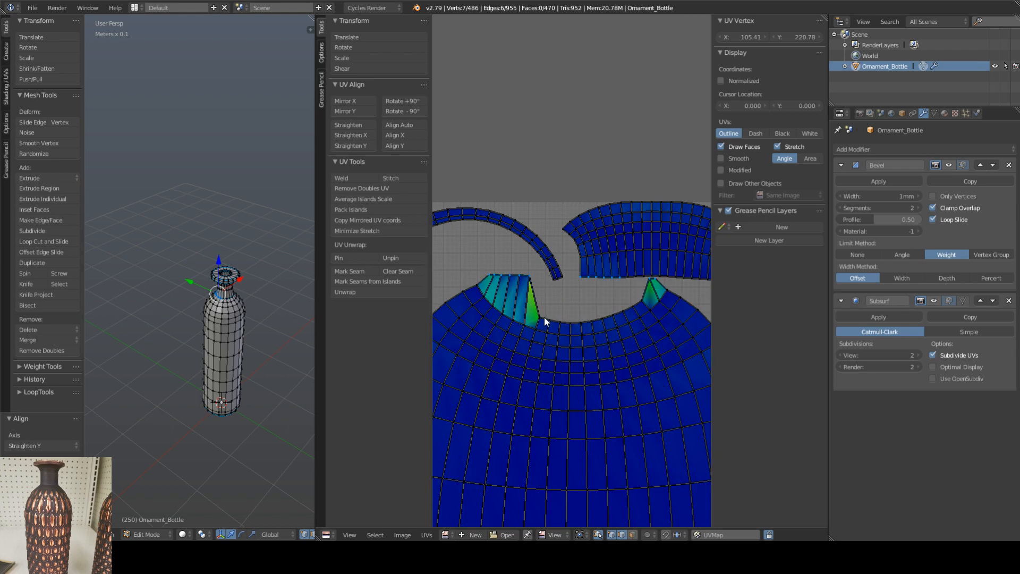
Step: Select the remaining edges in the middle of the body island's upper border and apply Straighten Y to them
right_click(547, 320)
right_click(556, 321, "shift")
right_click(567, 321, "shift")
right_click(577, 322, "shift")
right_click(587, 323, "shift")
right_click(598, 320, "shift")
right_click(608, 318, "shift")
right_click(618, 314, "shift")
right_click(630, 304, "shift")
right_click(633, 304, "shift")
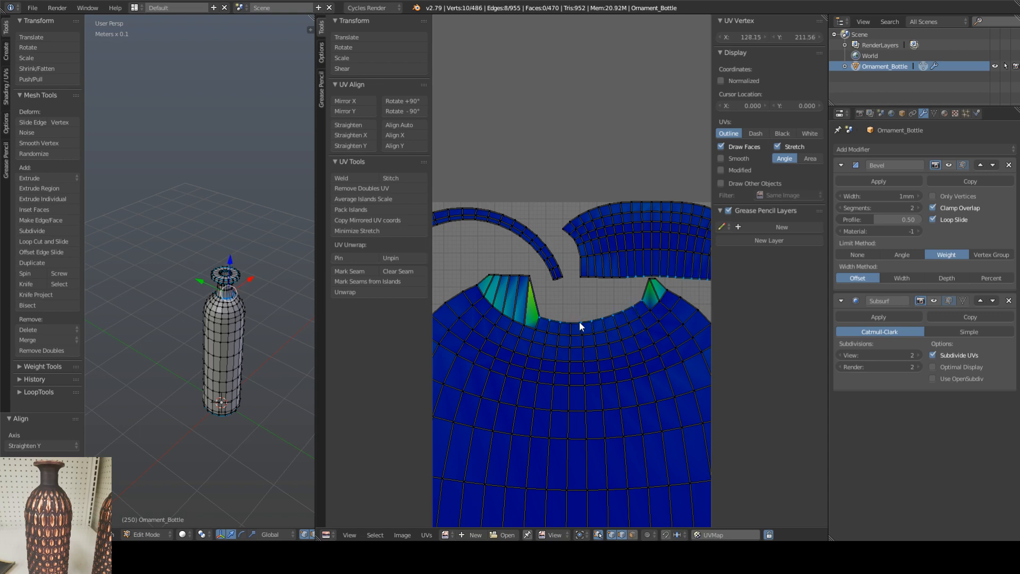
left_click(353, 146)
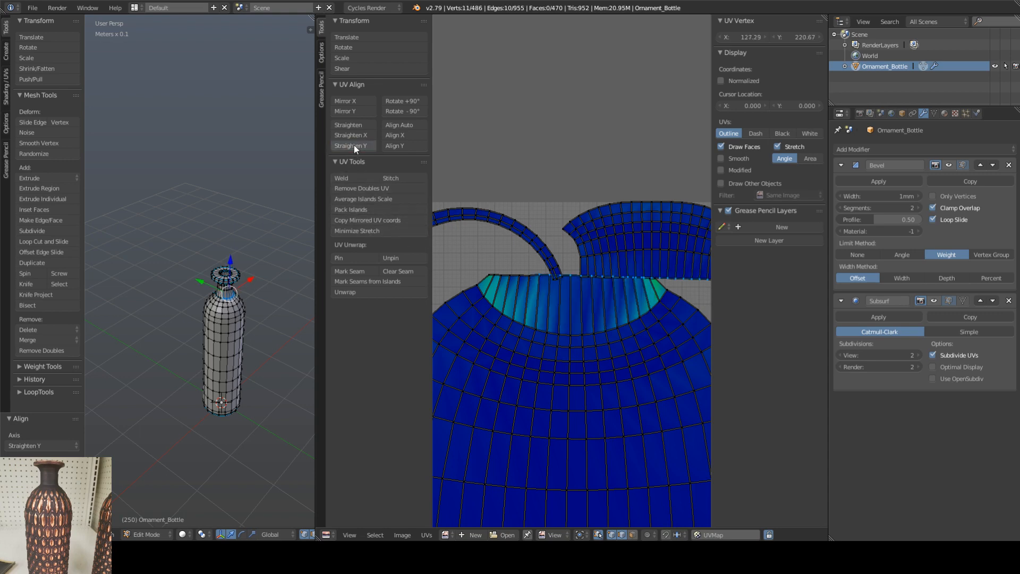
scroll(575, 303, "down", 4)
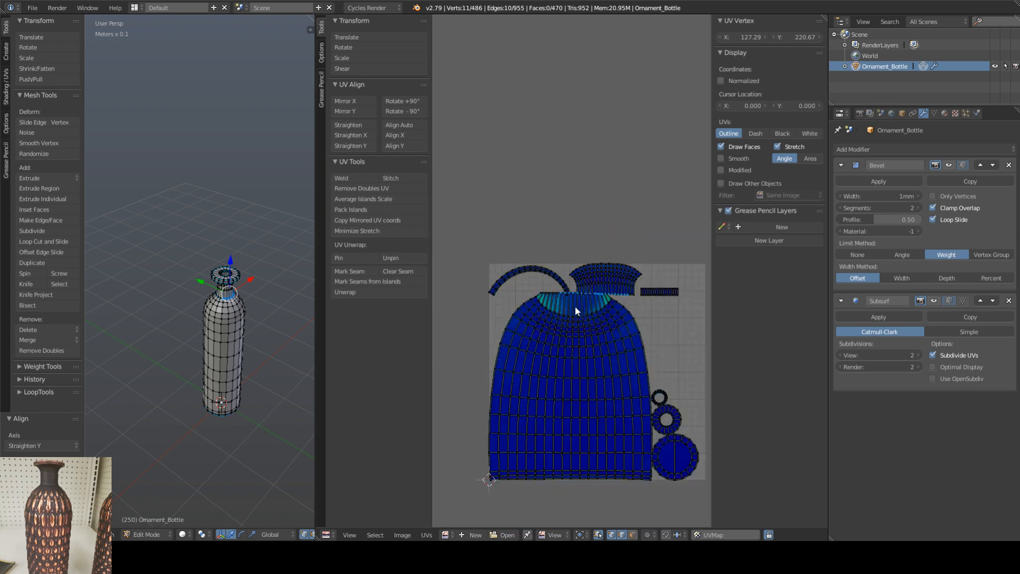
Step: Turn off UV selection sync and reselect the whole mesh to display all UV islands
right_click(474, 373)
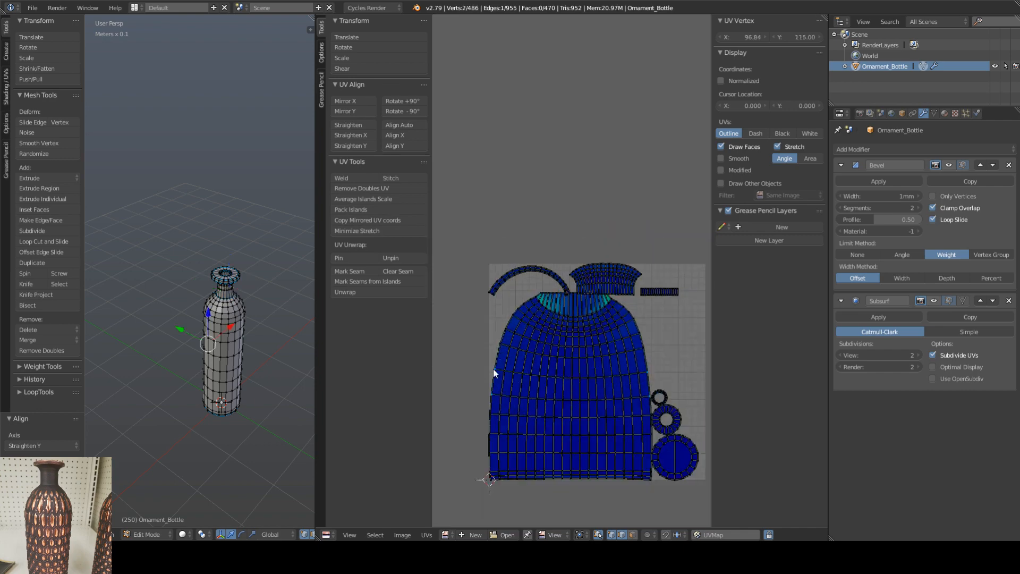
key("l")
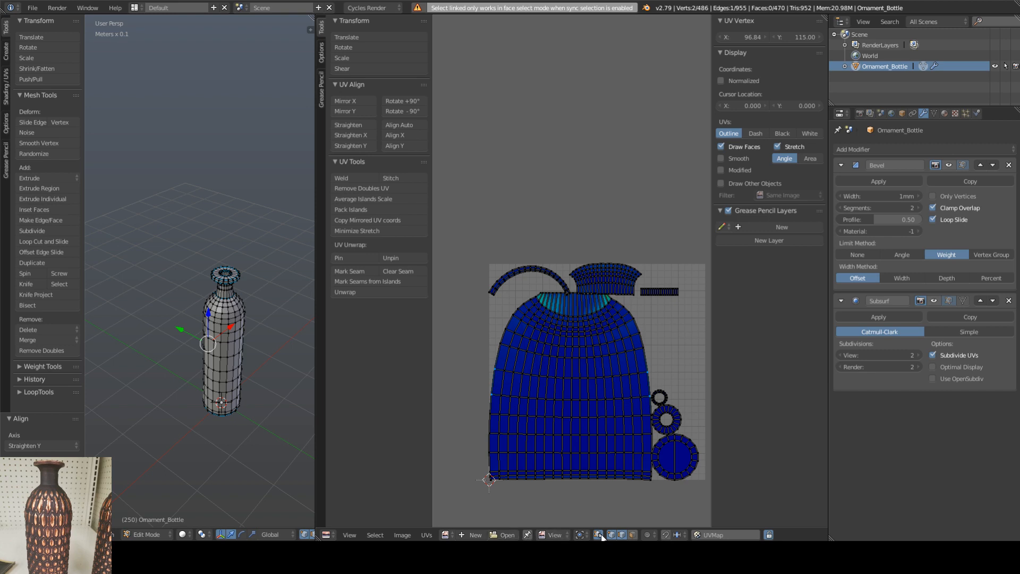
left_click(597, 535)
middle_click_drag(251, 351, 247, 350)
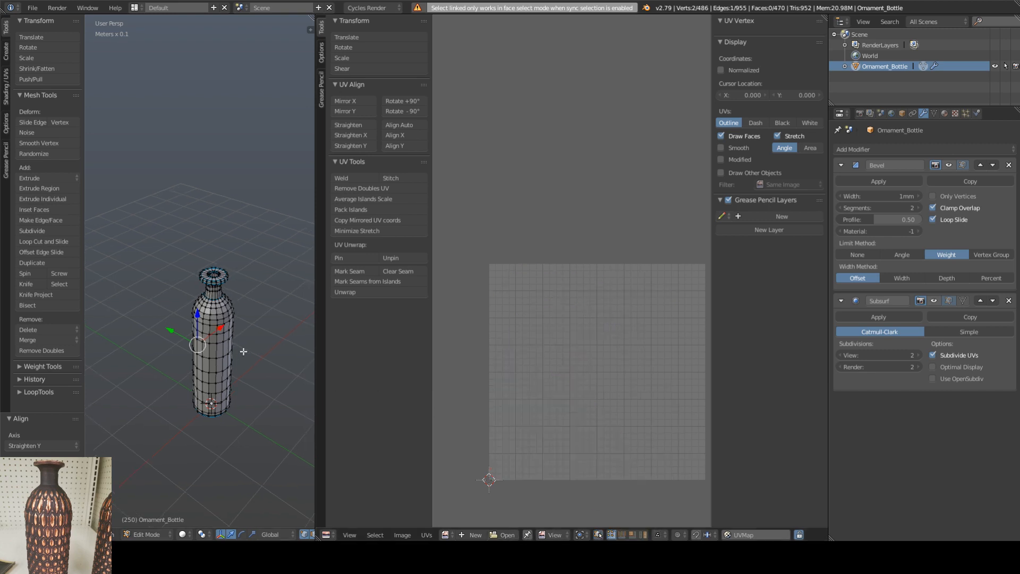
key("a")
key("a")
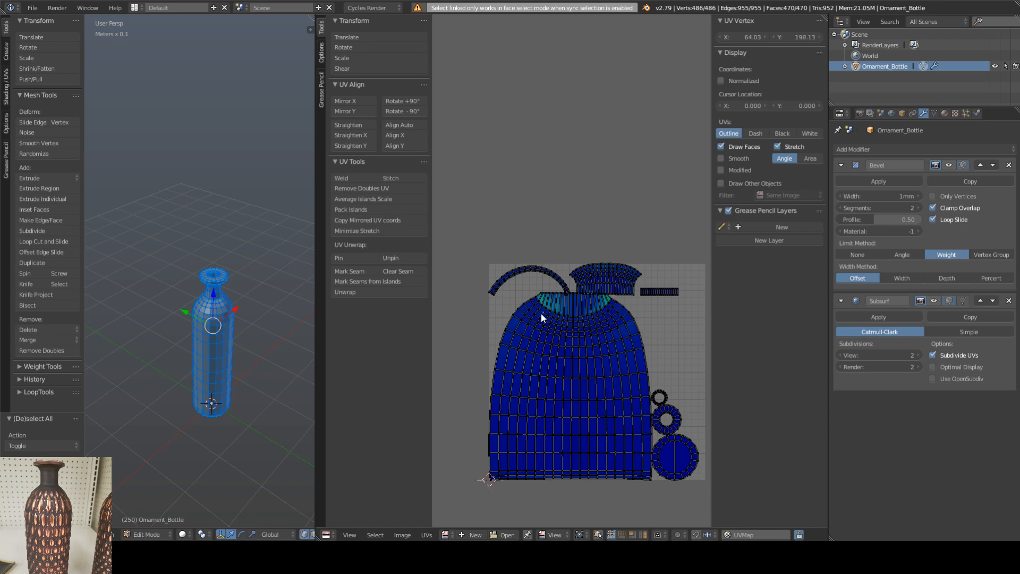
Step: Select only the body's UV island and run Minimize Stretch on it
key("ctrl+l")
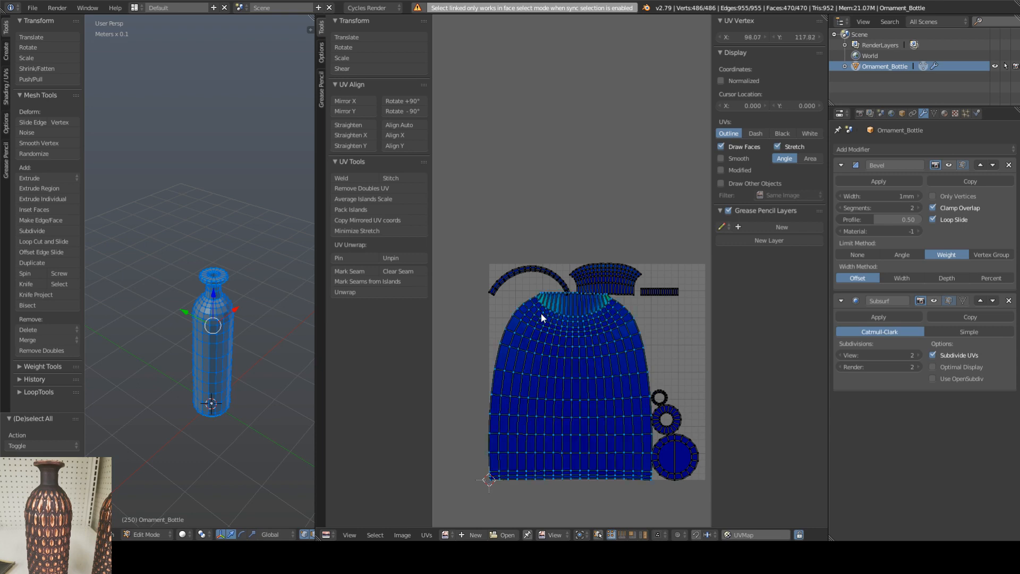
left_click(346, 232)
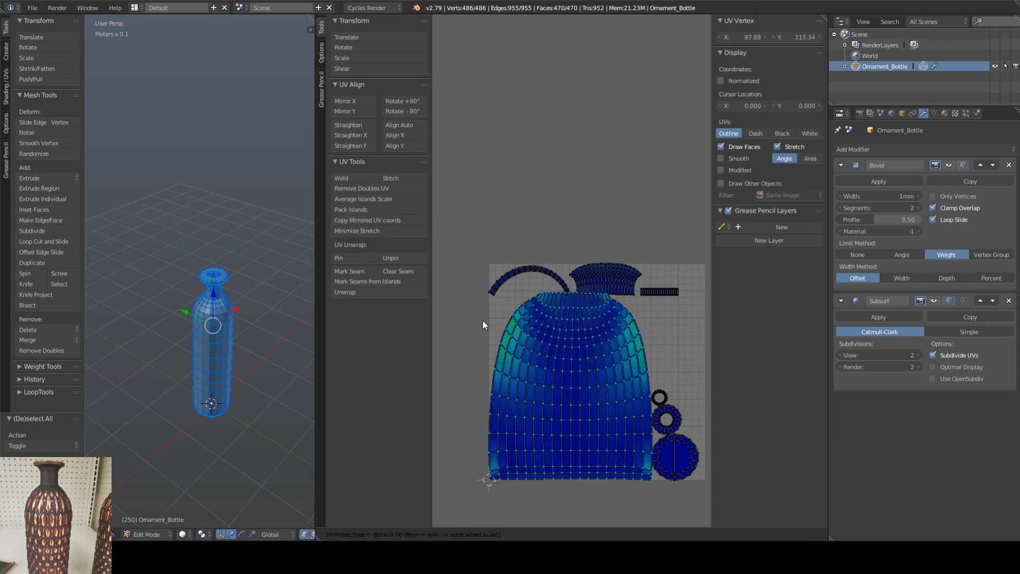
left_click(503, 324)
middle_click_drag(519, 329, 511, 330)
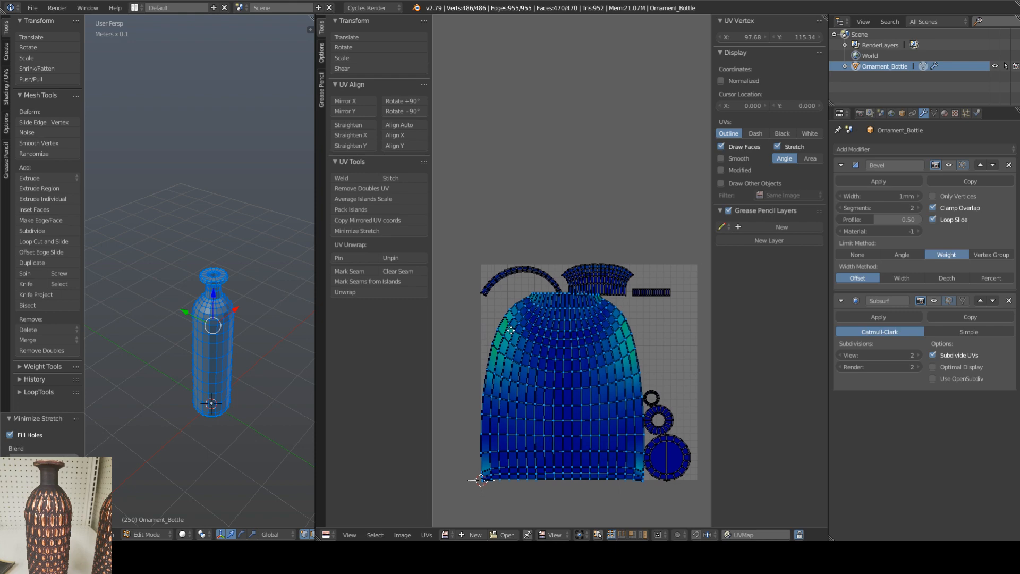
scroll(546, 292, "up", 2)
Step: Undo the stretch minimizing and the last border straightening, and reselect the whole mesh
key("ctrl+z")
key("ctrl+z")
key("ctrl+z")
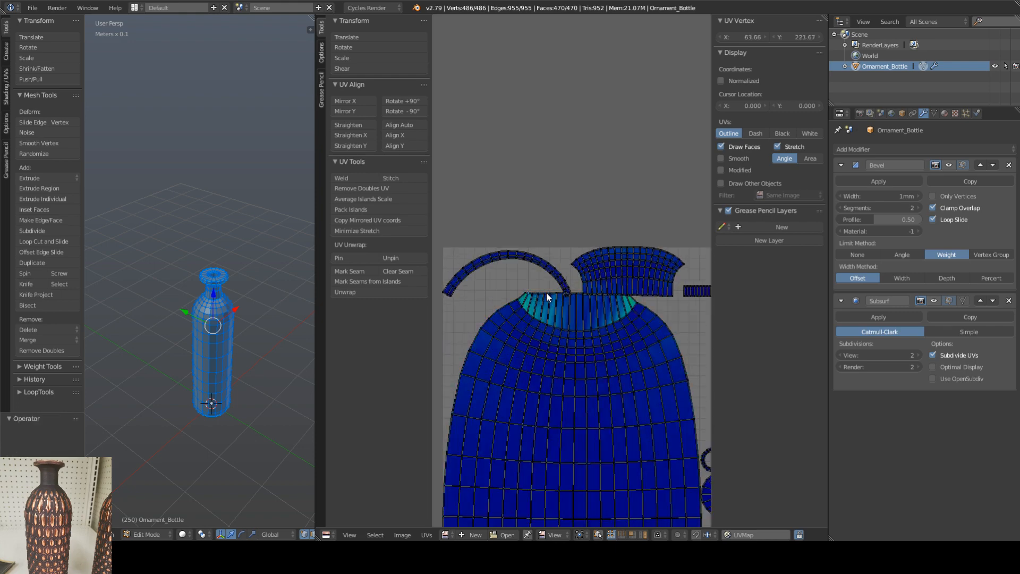
key("ctrl+z")
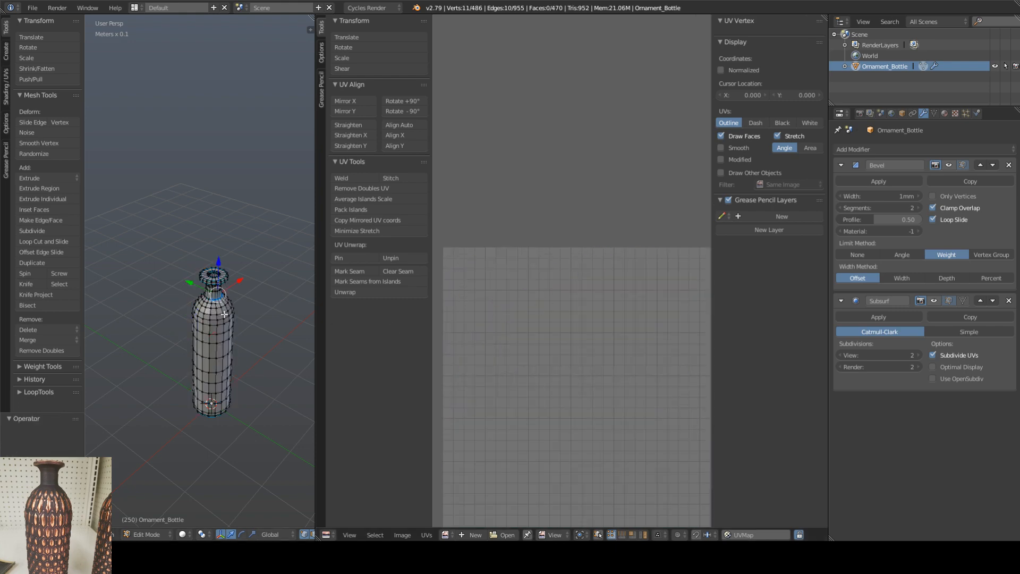
key("a")
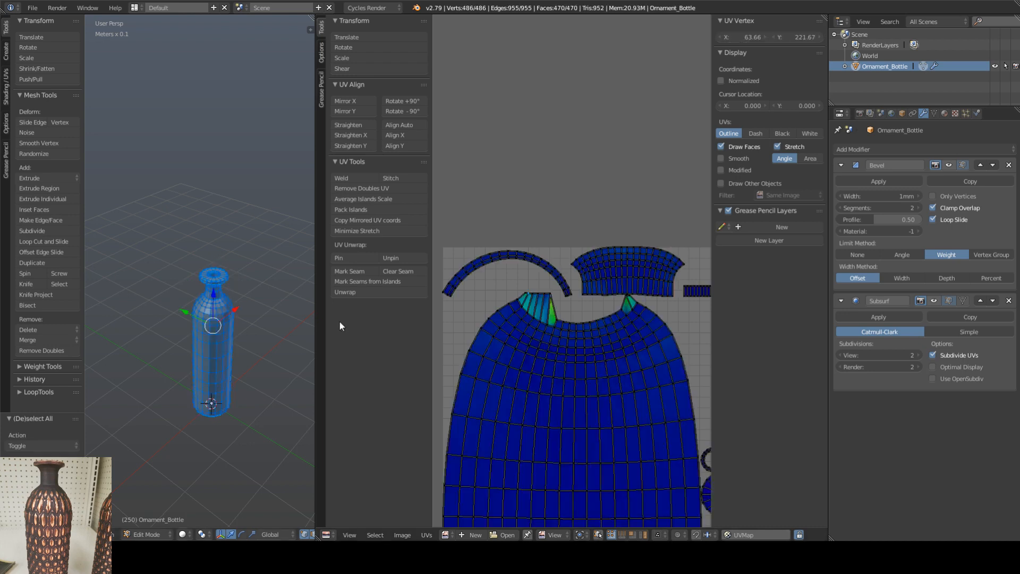
Step: Undo further back through the border edge selections and reselect the whole mesh to check the UVs
key("ctrl+z")
key("ctrl+z")
key("ctrl+z")
key("ctrl+z")
key("ctrl+z")
key("ctrl+z")
key("ctrl+z")
key("ctrl+z")
key("ctrl+z")
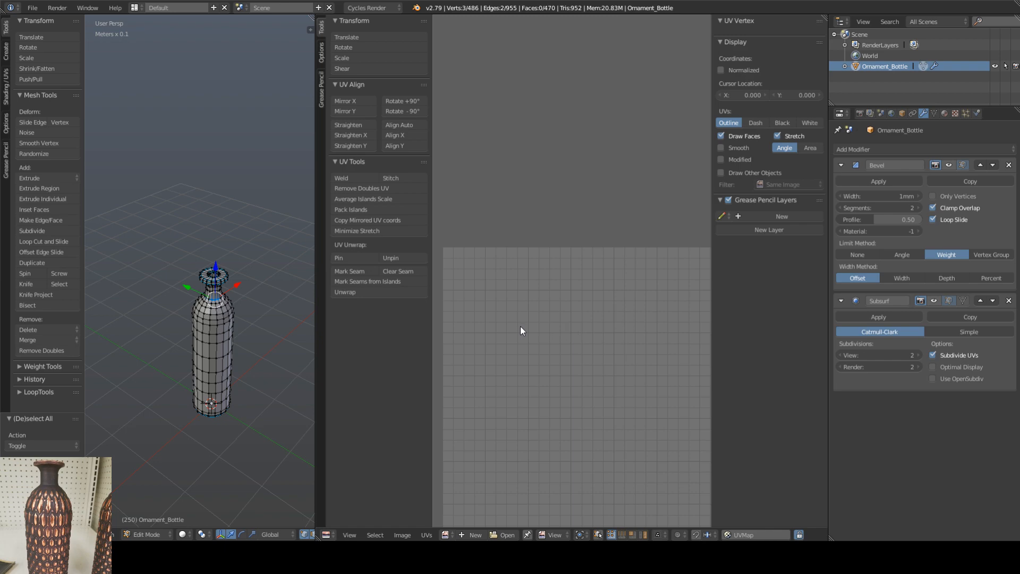
key("a")
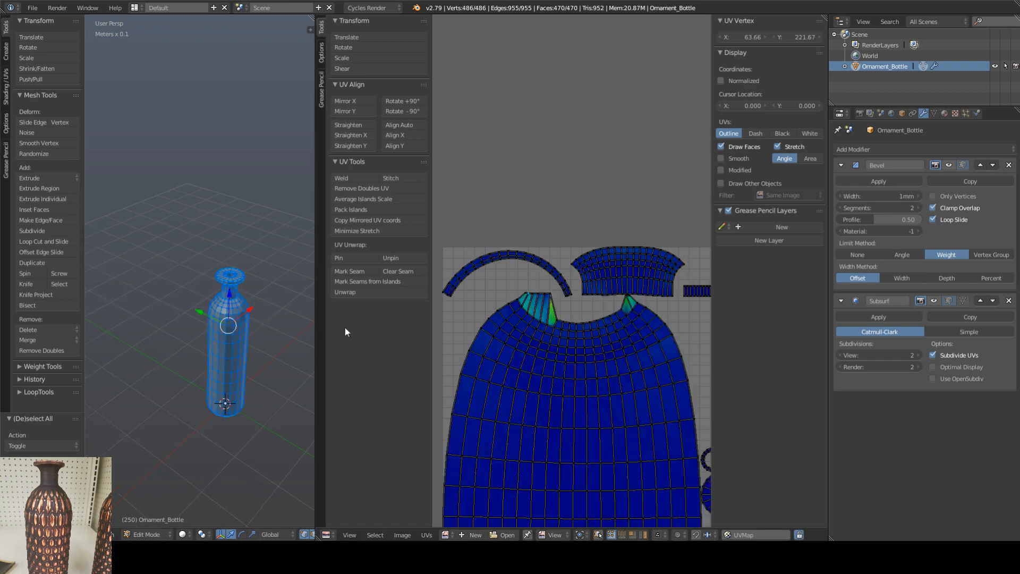
Step: Reselect all the UVs and unwrap the whole bottle mesh again with the Angle Based method
scroll(542, 295, "up", 2)
scroll(542, 295, "down", 2)
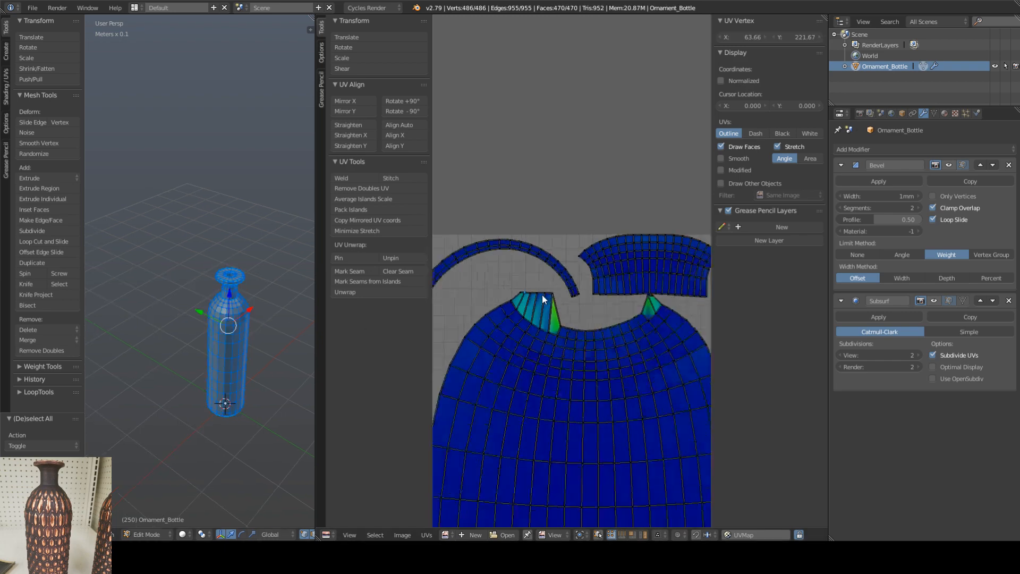
right_click(542, 349)
key("a")
key("a")
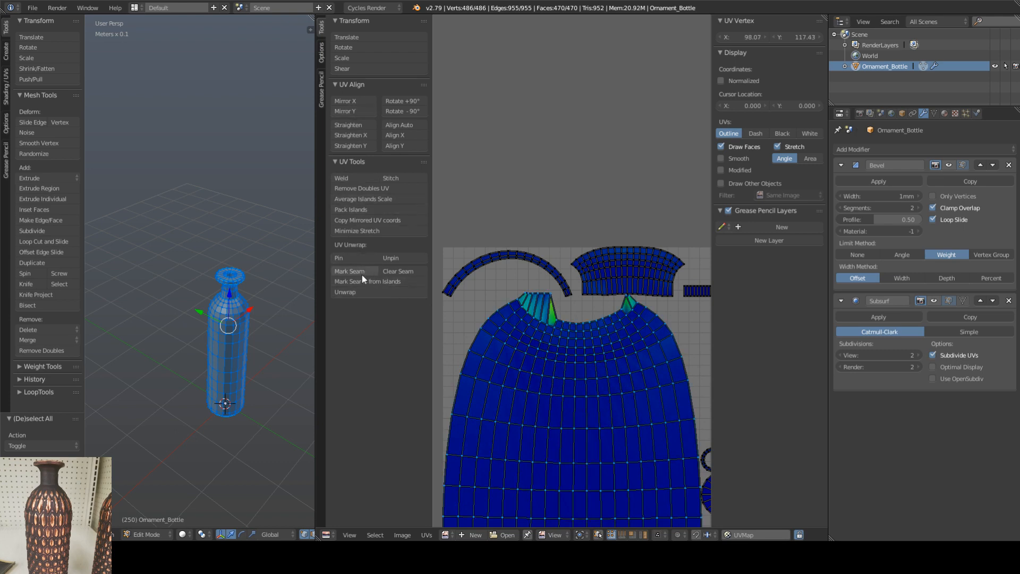
left_click(351, 292)
scroll(566, 333, "down", 3)
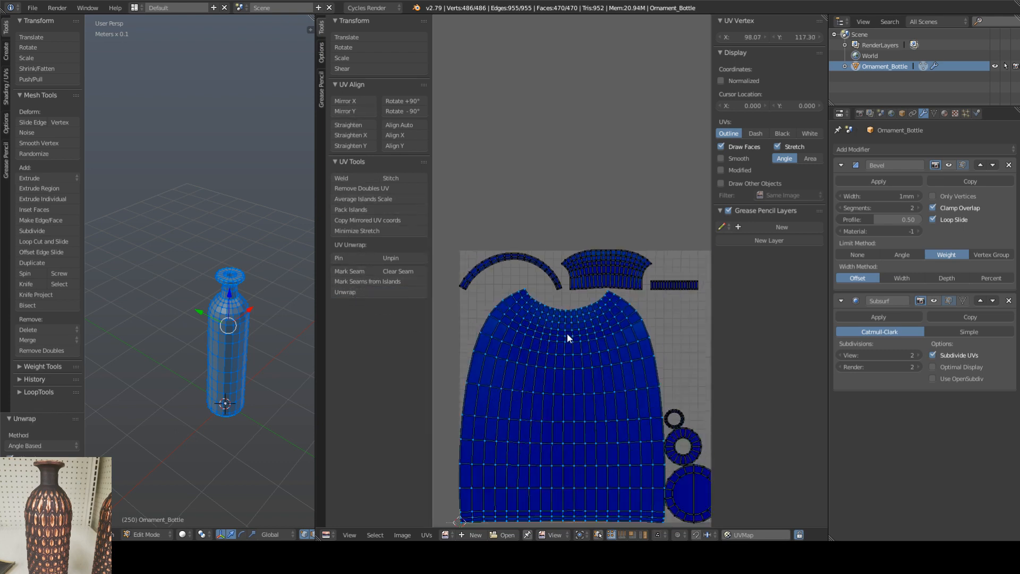
scroll(634, 436, "up", 3)
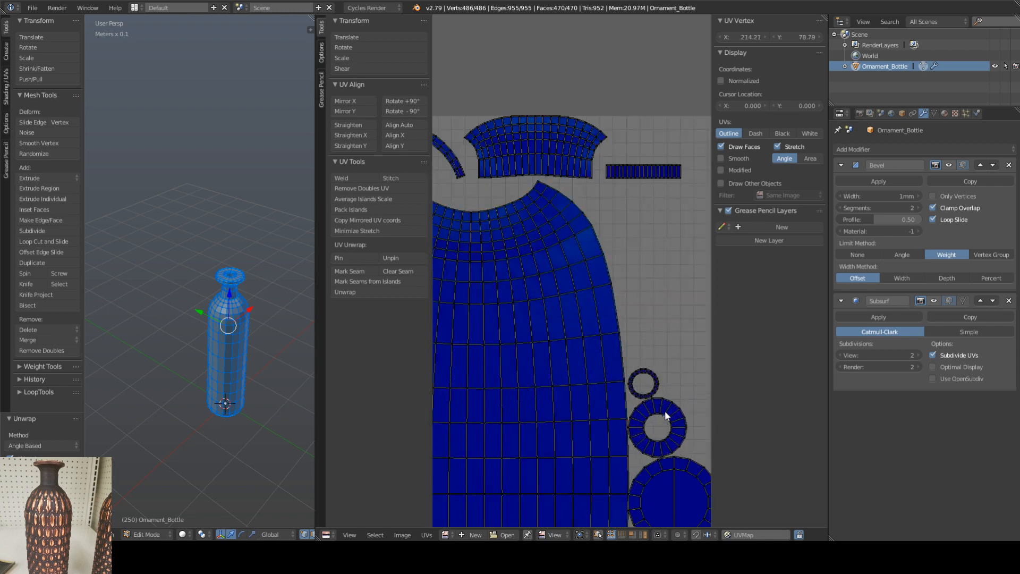
Step: Examine the unwrapped UV islands for stretch and compare them with the bottle mesh from several angles
right_click(664, 417)
middle_click_drag(665, 418, 621, 393)
scroll(616, 396, "down", 2)
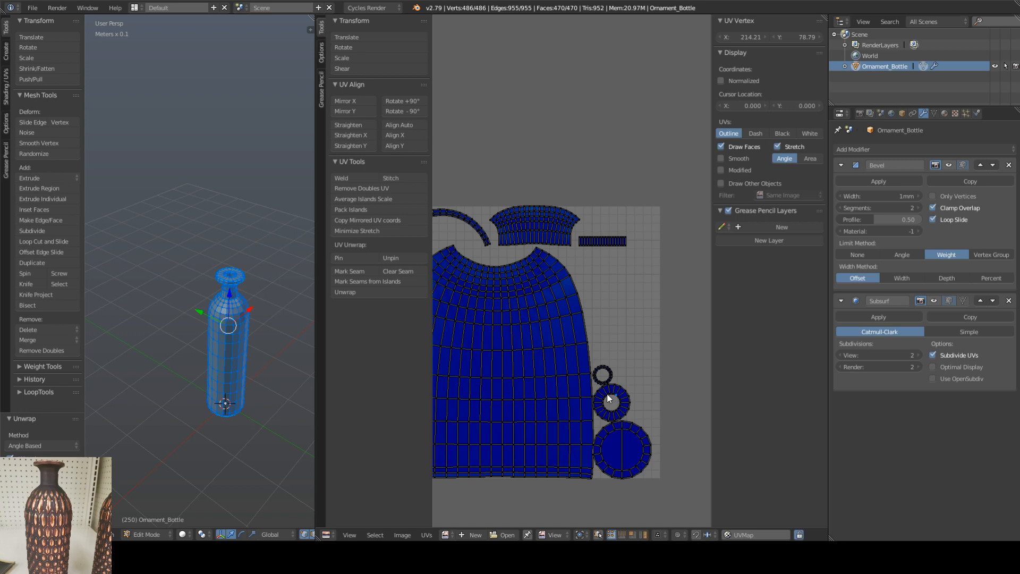
middle_click_drag(234, 387, 168, 370, "shift")
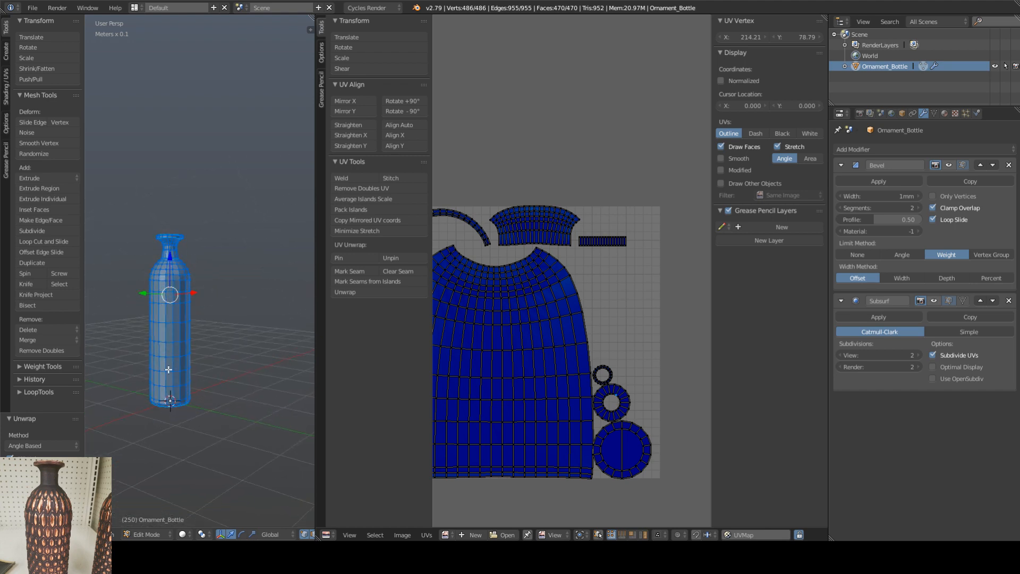
scroll(169, 378, "up", 6)
scroll(164, 400, "down", 6)
scroll(174, 239, "up", 10)
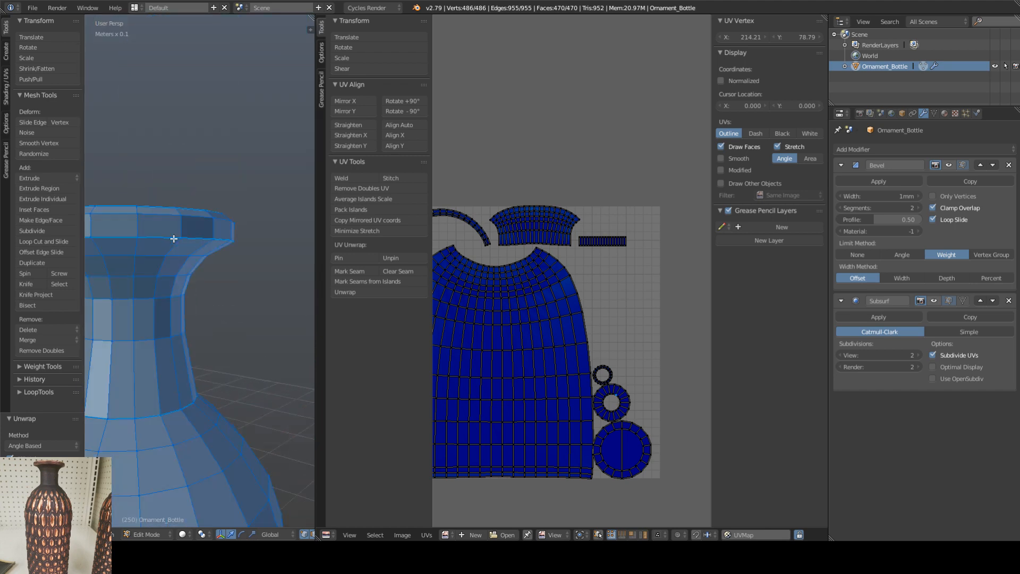
scroll(169, 272, "down", 5)
scroll(182, 313, "down", 5)
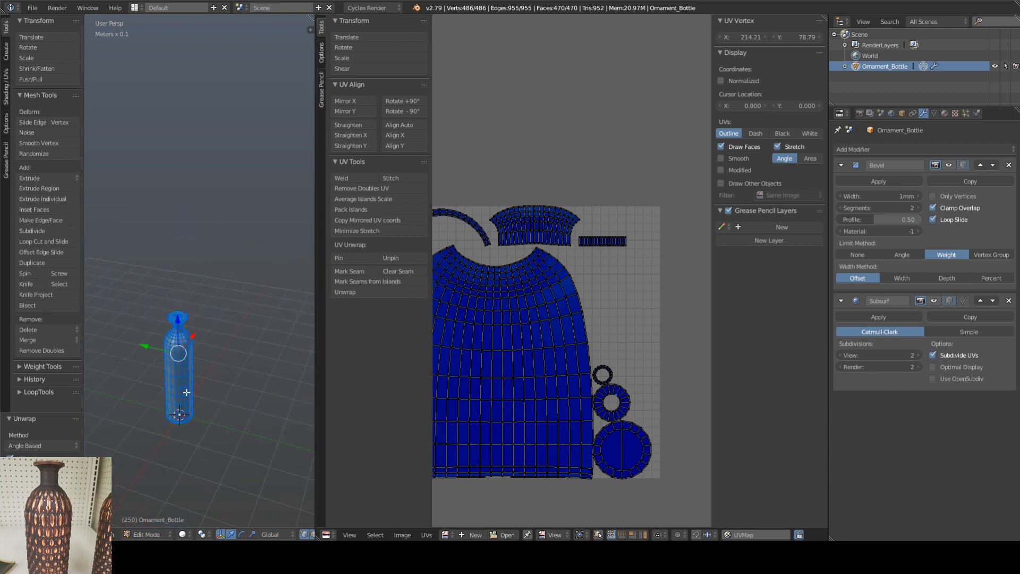
middle_click_drag(187, 392, 202, 300)
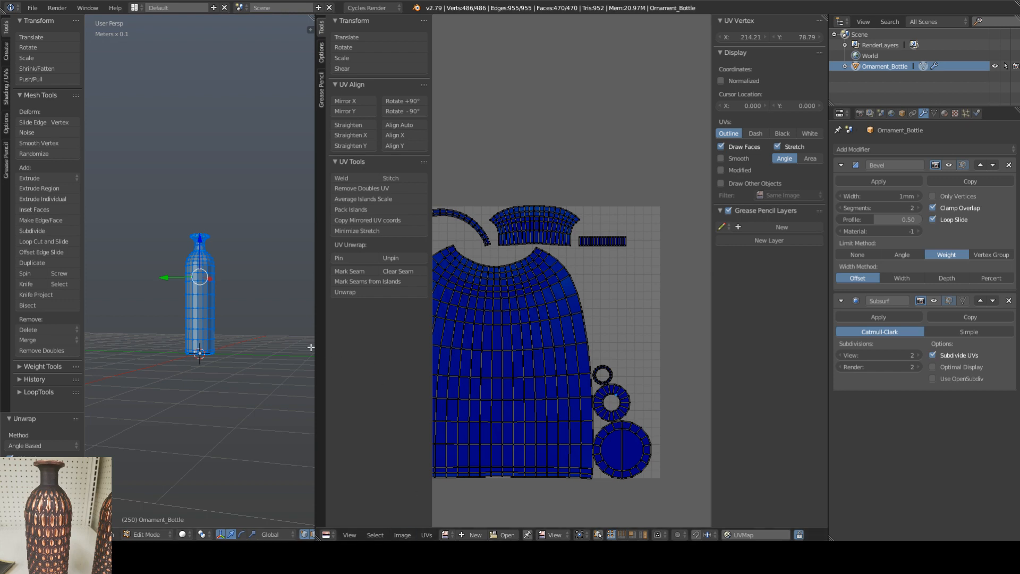
middle_click_drag(276, 348, 265, 349, "shift")
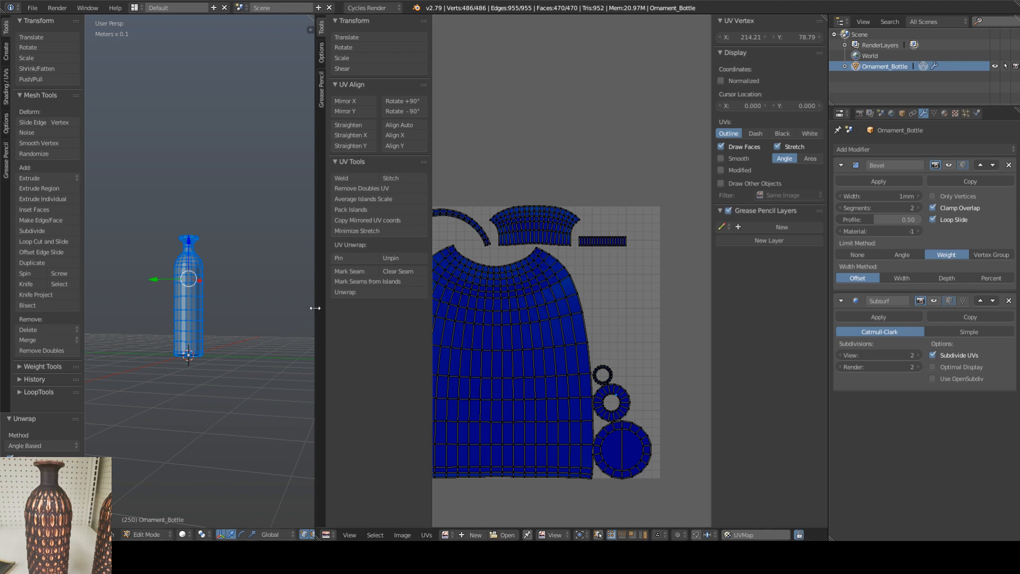
Step: Close the UV editor by merging its area into the 3D viewport, and switch the bottle to Object Mode
left_click_drag(315, 308, 389, 325)
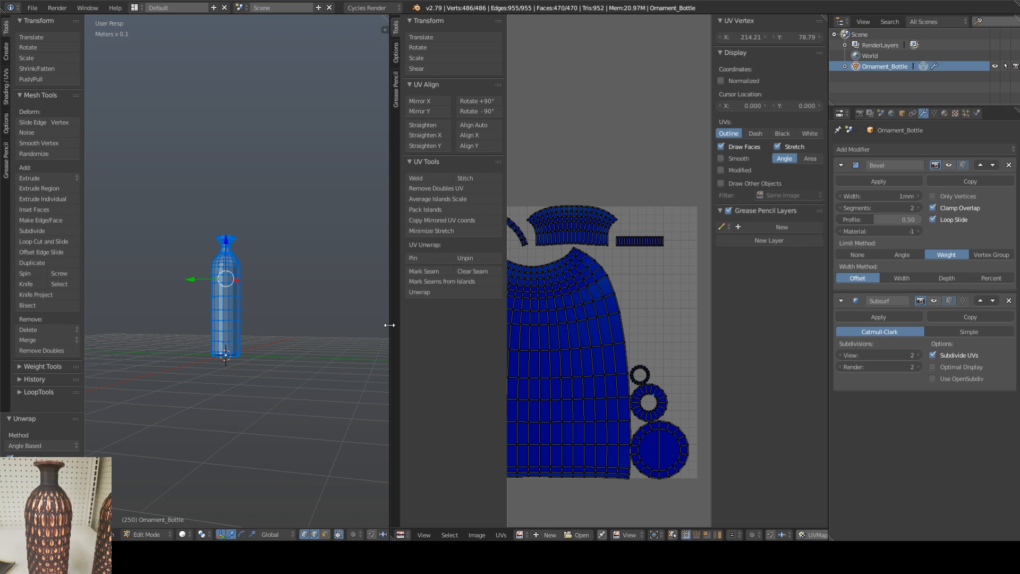
left_click_drag(389, 326, 390, 325)
middle_click_drag(260, 303, 256, 351)
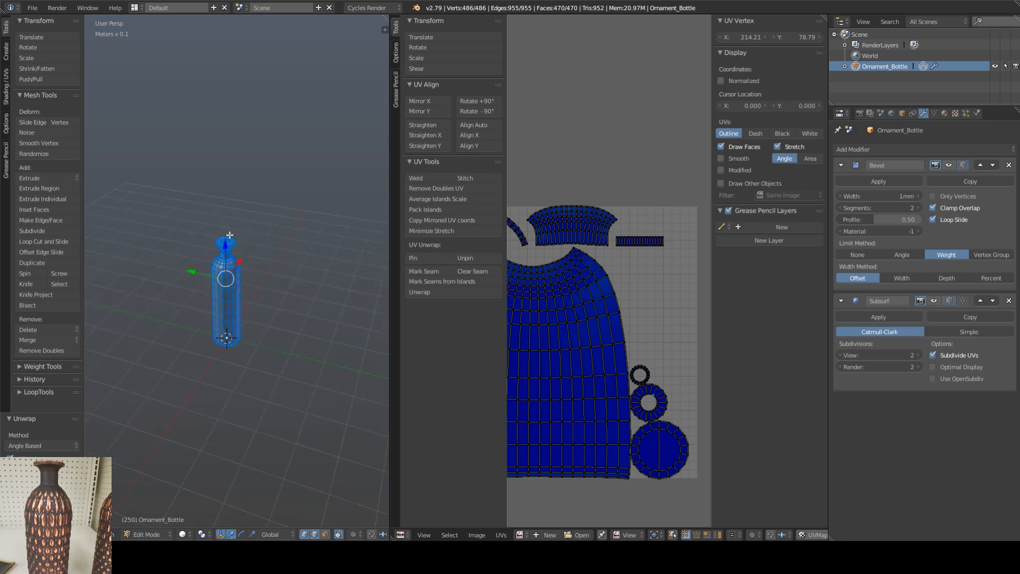
scroll(226, 242, "up", 7)
middle_click_drag(225, 266, 246, 303, "shift")
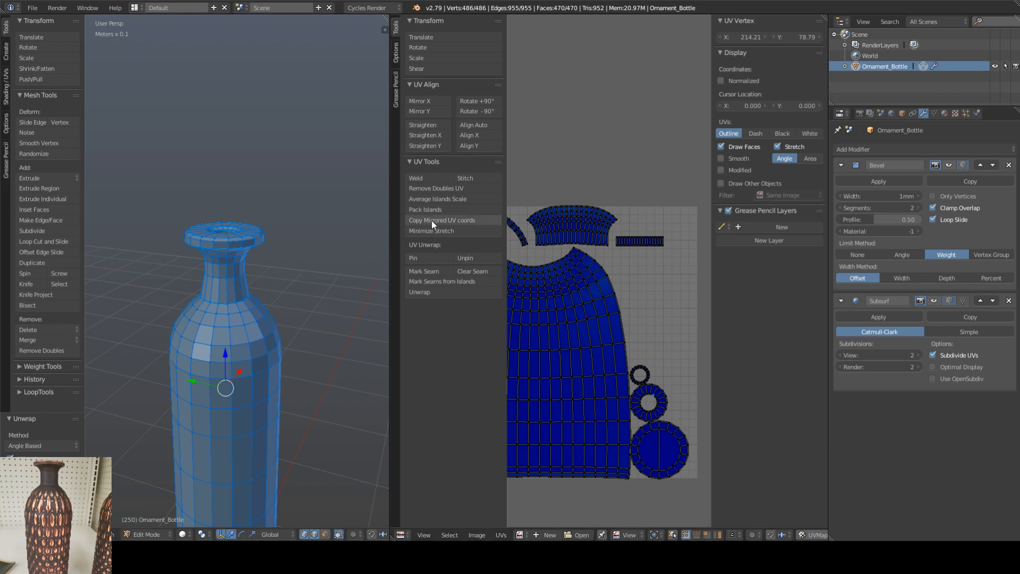
left_click_drag(387, 16, 571, 139)
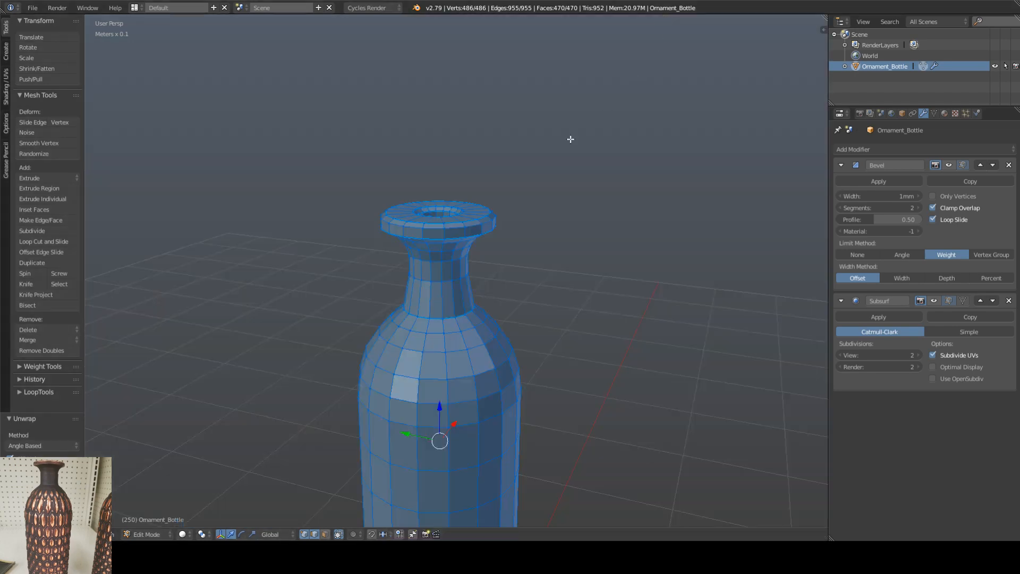
middle_click_drag(487, 347, 534, 181, "shift")
scroll(496, 295, "down", 3)
middle_click_drag(497, 278, 483, 301)
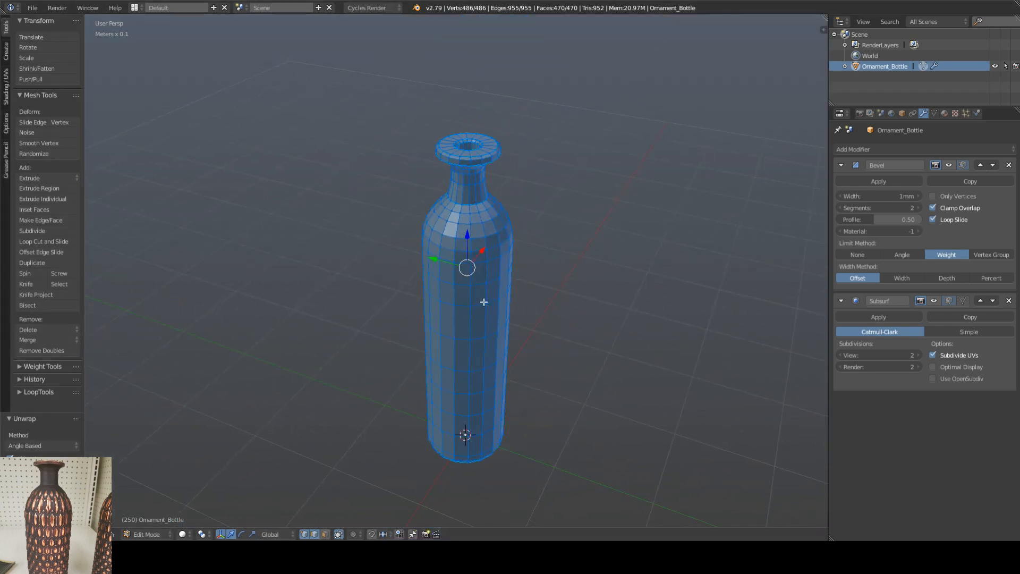
key("Tab")
mouse_move(545, 272)
middle_mouse_down()
mouse_move(533, 257)
mouse_move(528, 186)
mouse_move(526, 268)
middle_mouse_up()
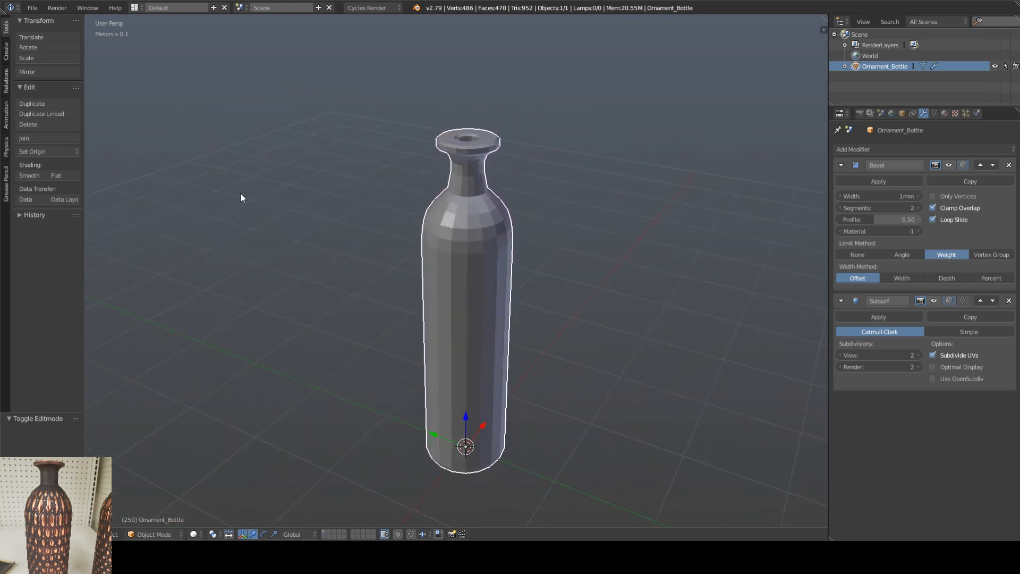
left_click(30, 9)
mouse_move(59, 221)
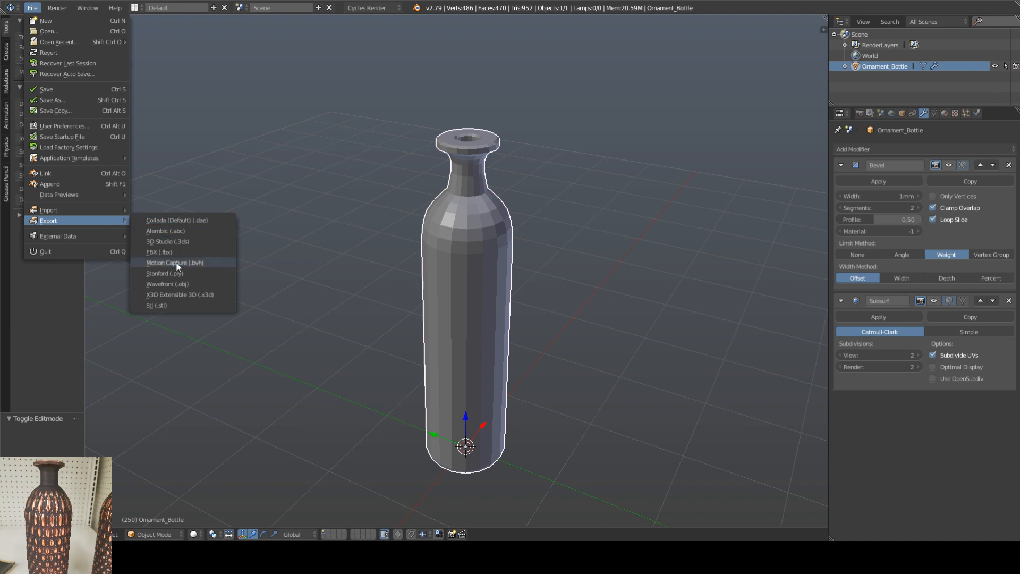
left_click(183, 285)
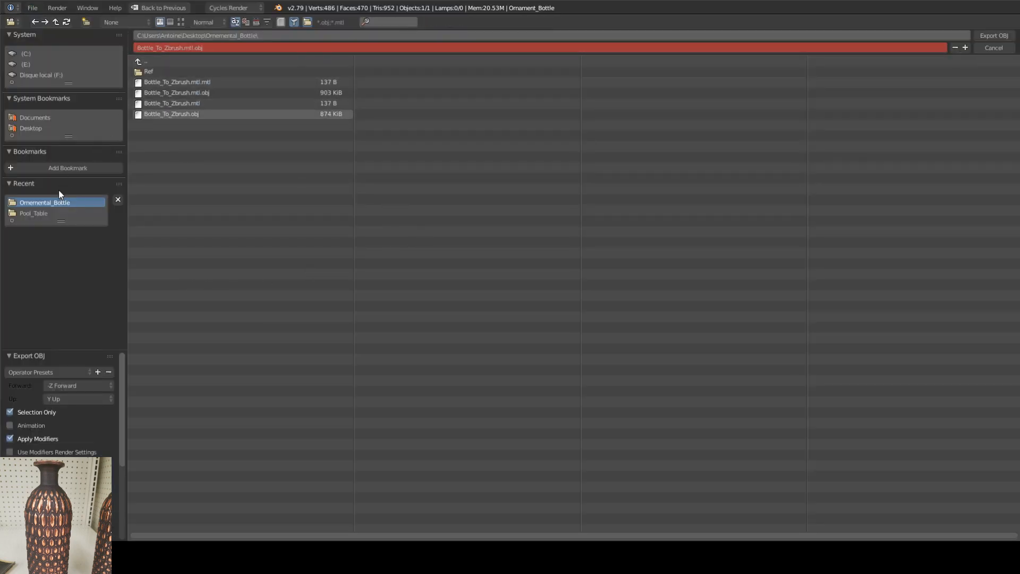
left_click(214, 47)
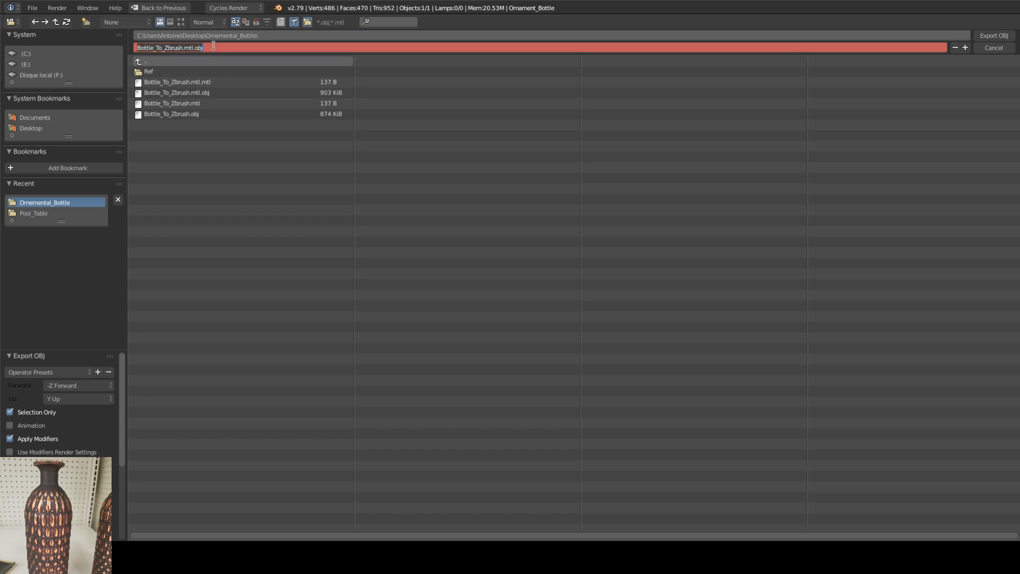
left_click(998, 55)
left_click(997, 50)
left_click(32, 7)
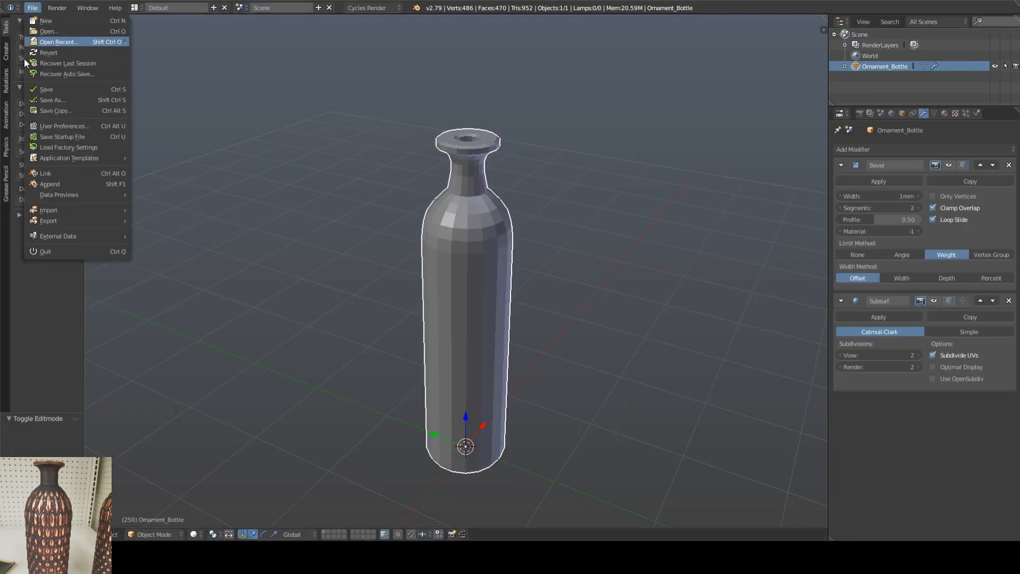
mouse_move(59, 220)
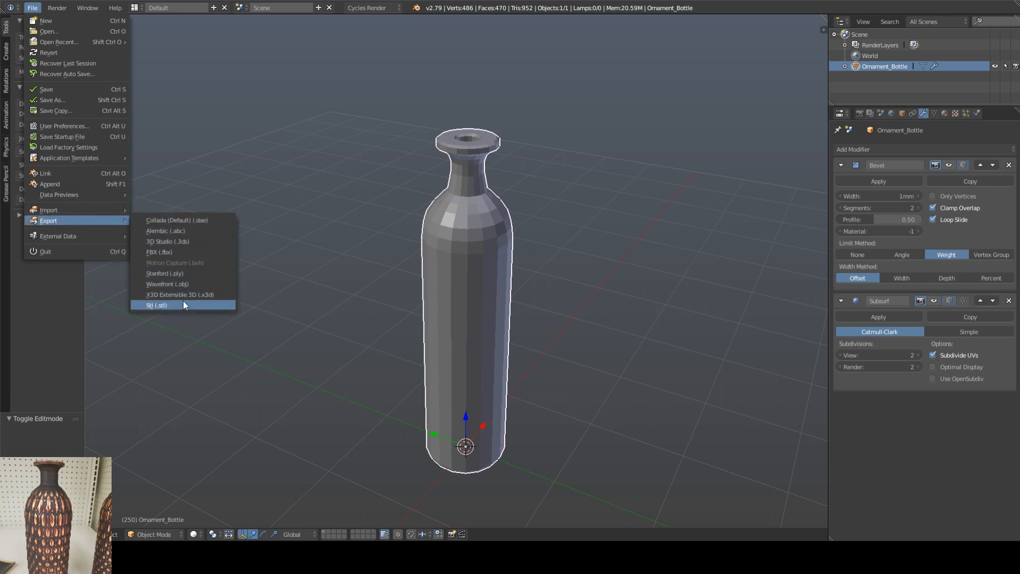
middle_click_drag(340, 195, 363, 199, "shift")
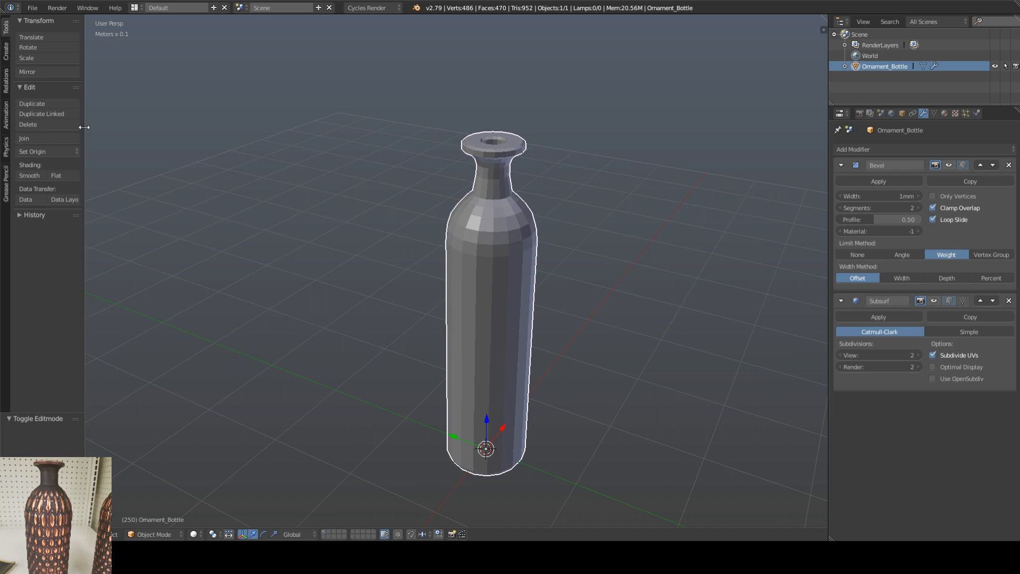
Step: Apply smooth shading to the bottle and enter Edit Mode at its rim
left_click(35, 175)
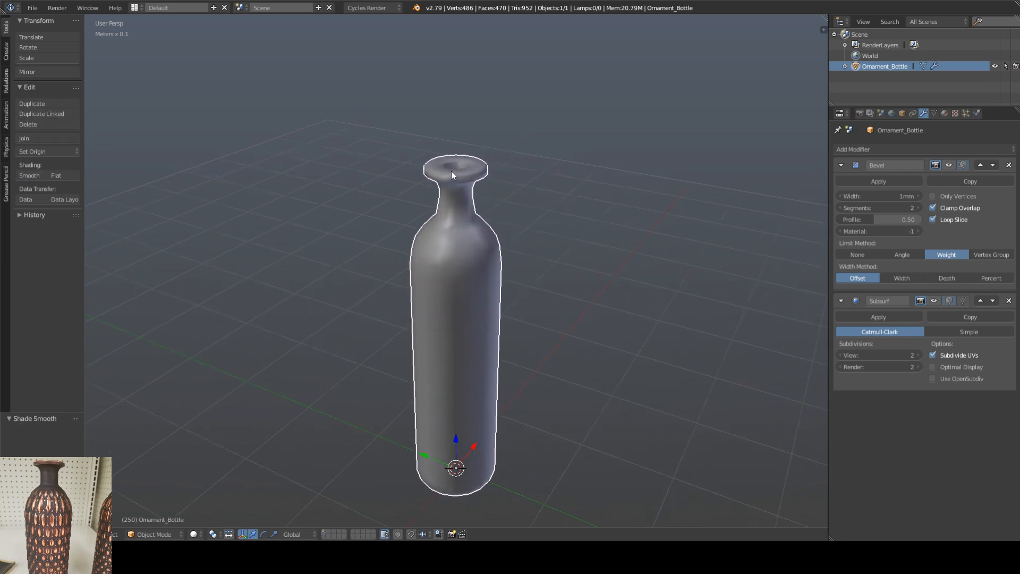
scroll(453, 175, "up", 10)
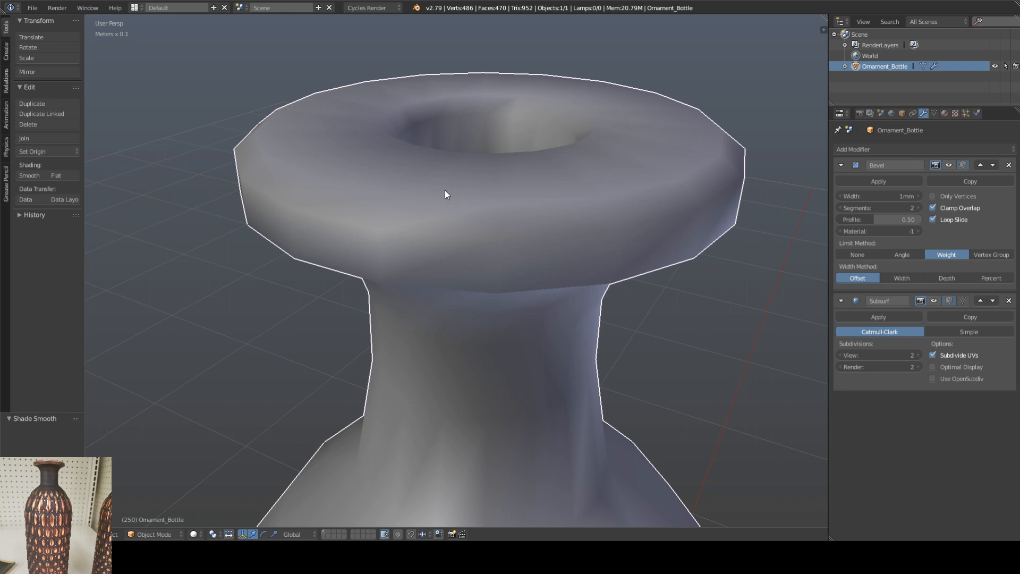
key("Tab")
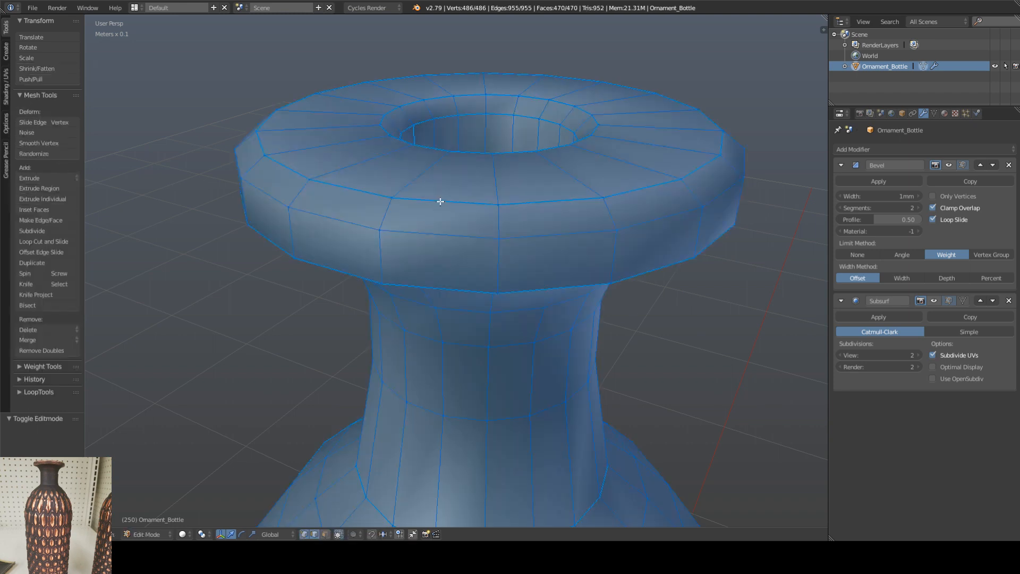
Step: Display the 3D view's properties and select the full edge loop around the rim's upper outer edge
right_click(443, 200)
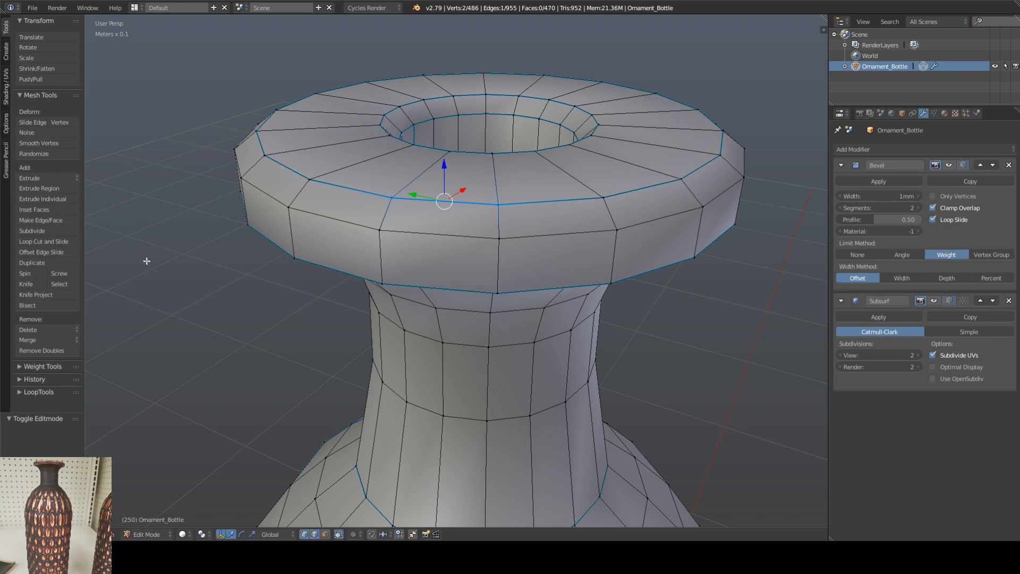
key("n")
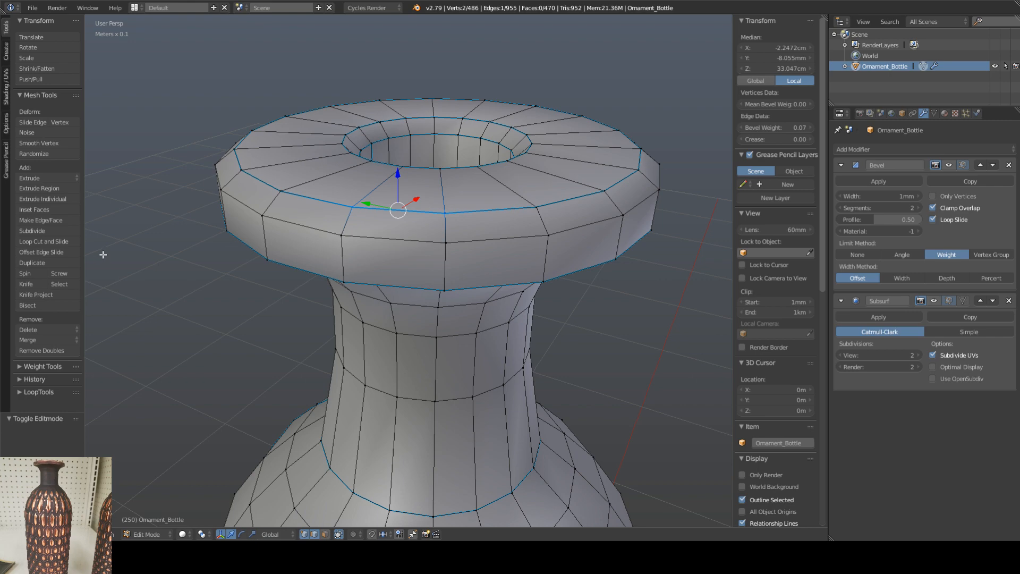
middle_click_drag(170, 256, 181, 257)
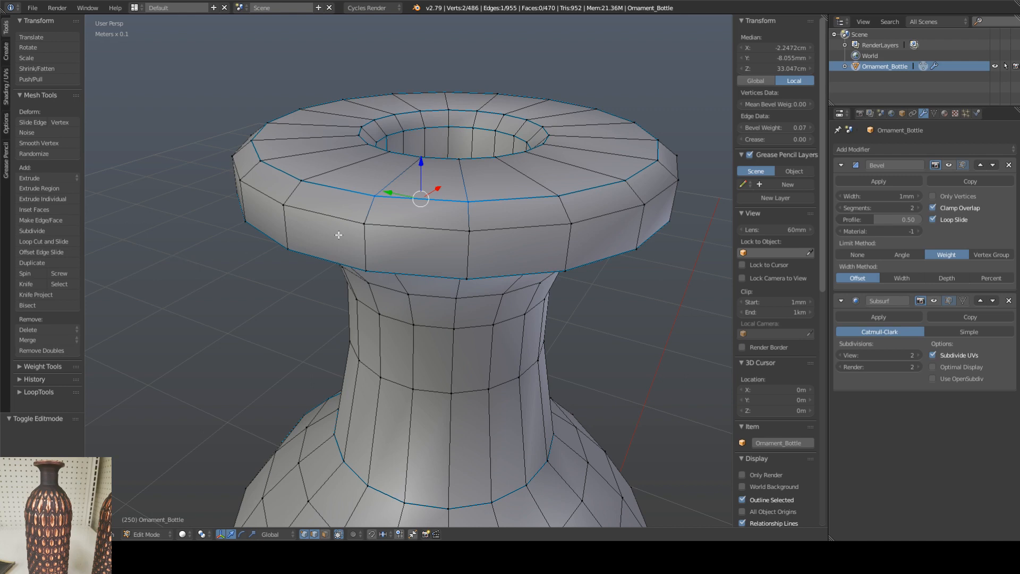
right_click(394, 226)
right_click(404, 199, "alt")
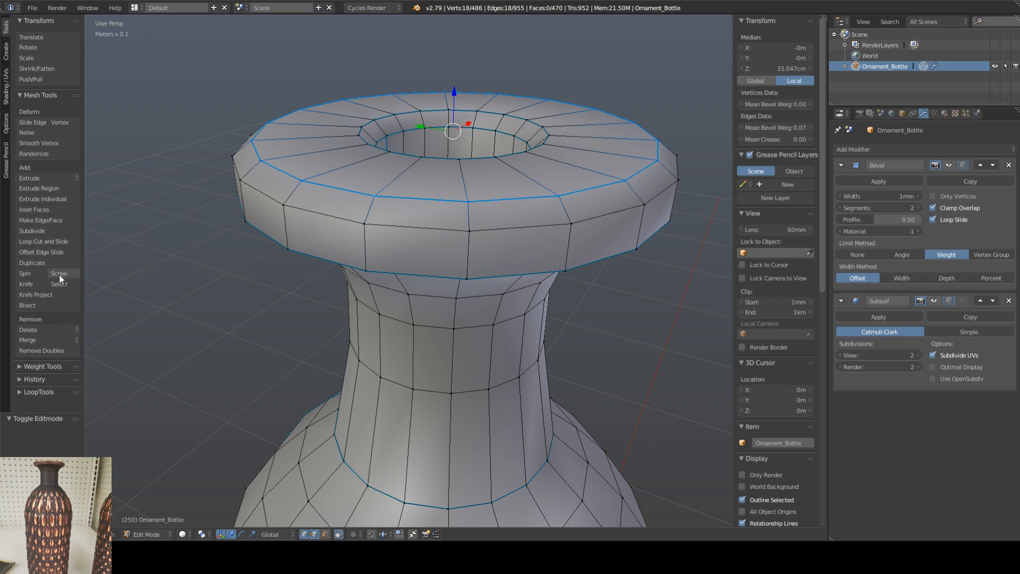
Step: Try smoothing the vertex weights of the selected rim loop, and collapse the Weight Tools again
left_click(58, 365)
scroll(63, 352, "down", 4)
scroll(40, 291, "down", 1)
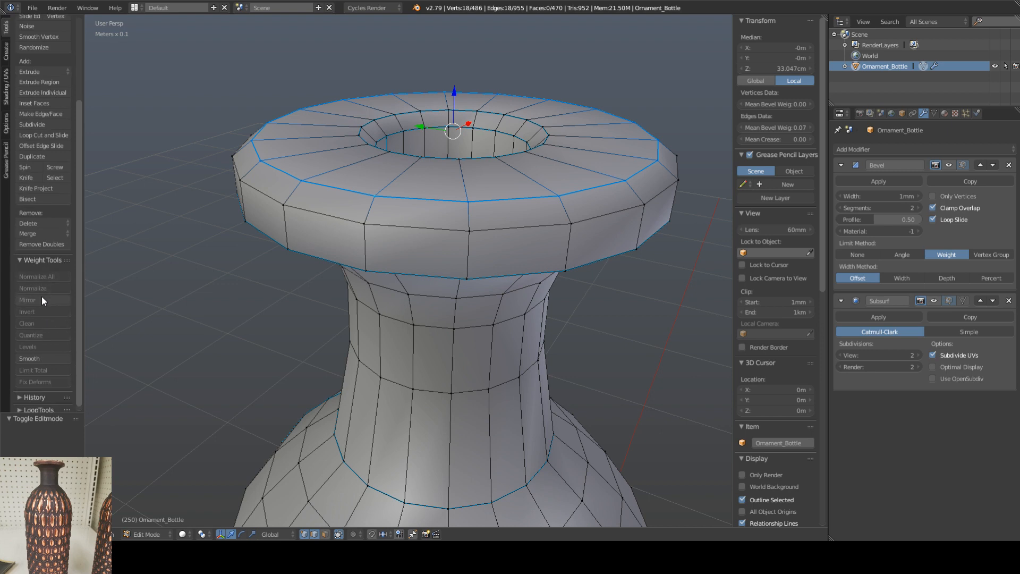
left_click(33, 354)
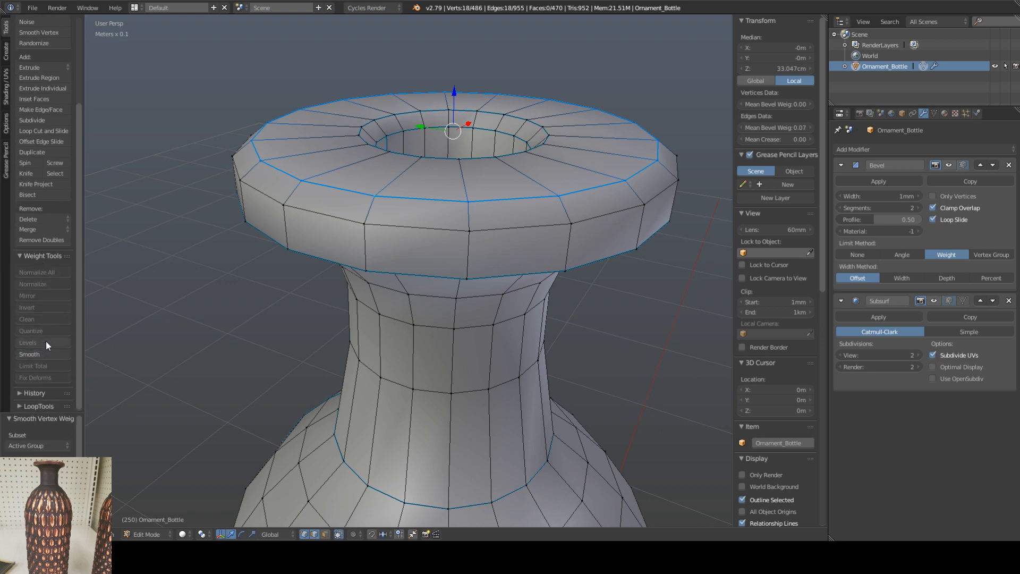
scroll(47, 448, "down", 1)
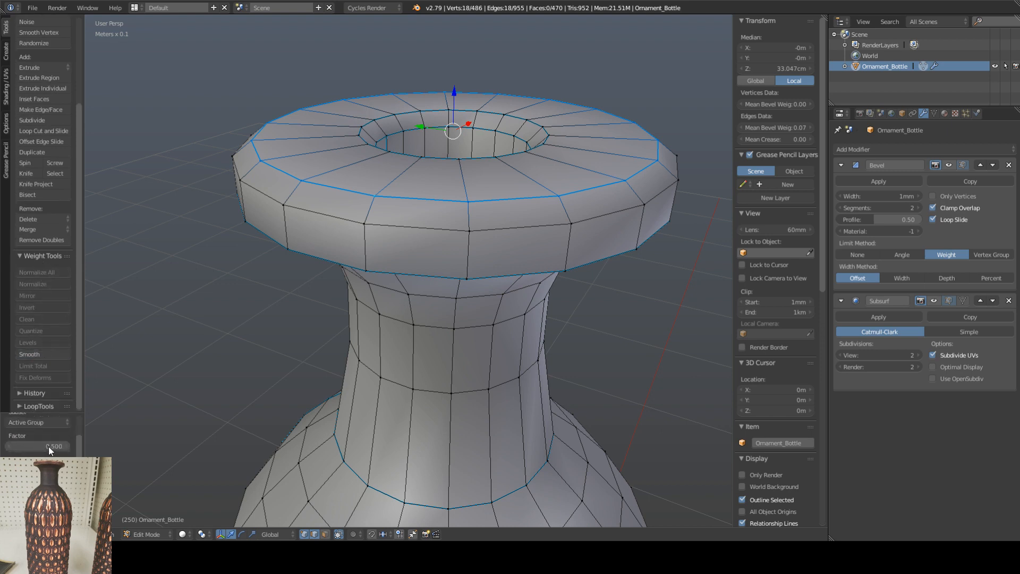
scroll(49, 447, "up", 1)
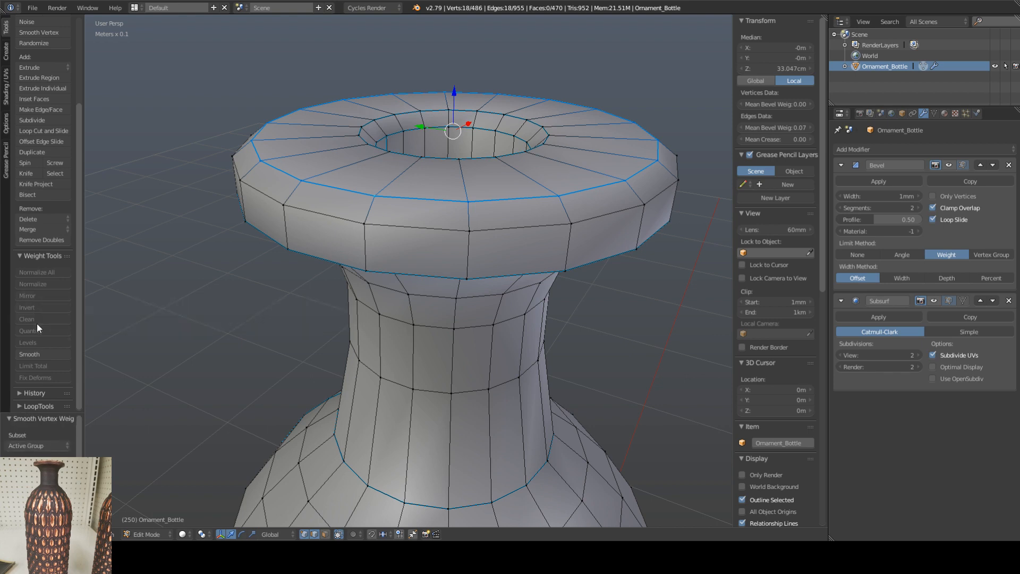
left_click(35, 256)
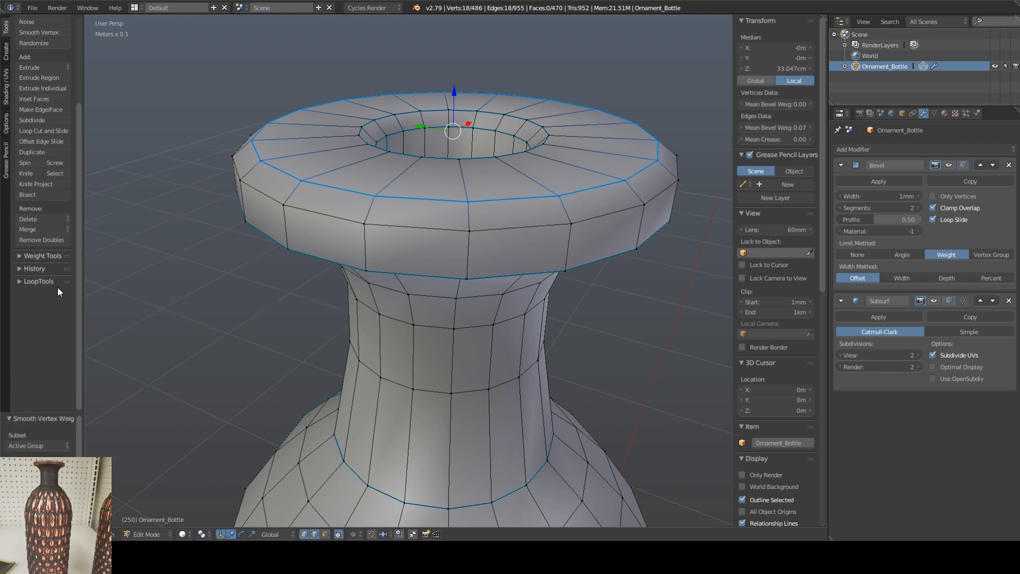
scroll(39, 279, "up", 5)
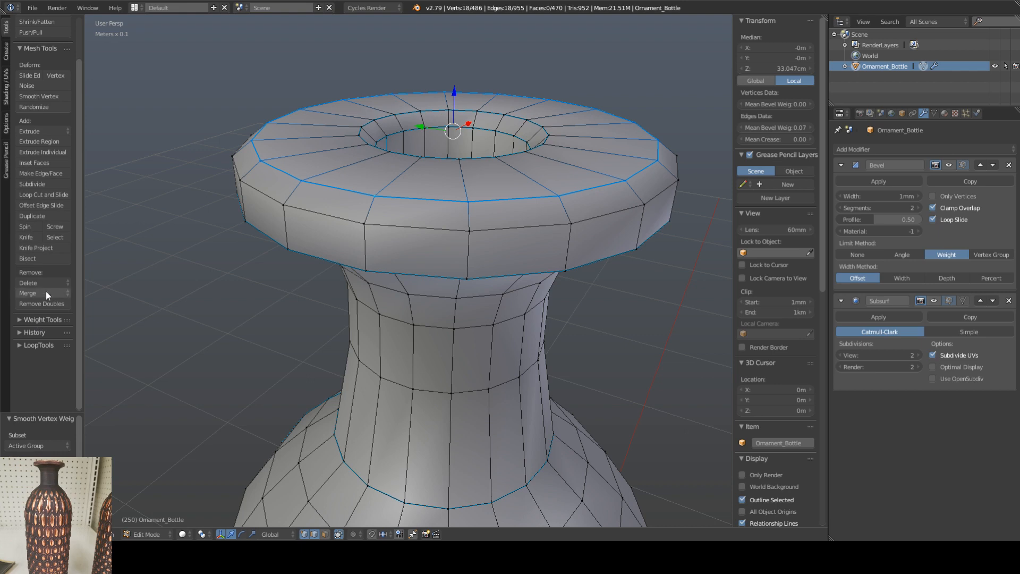
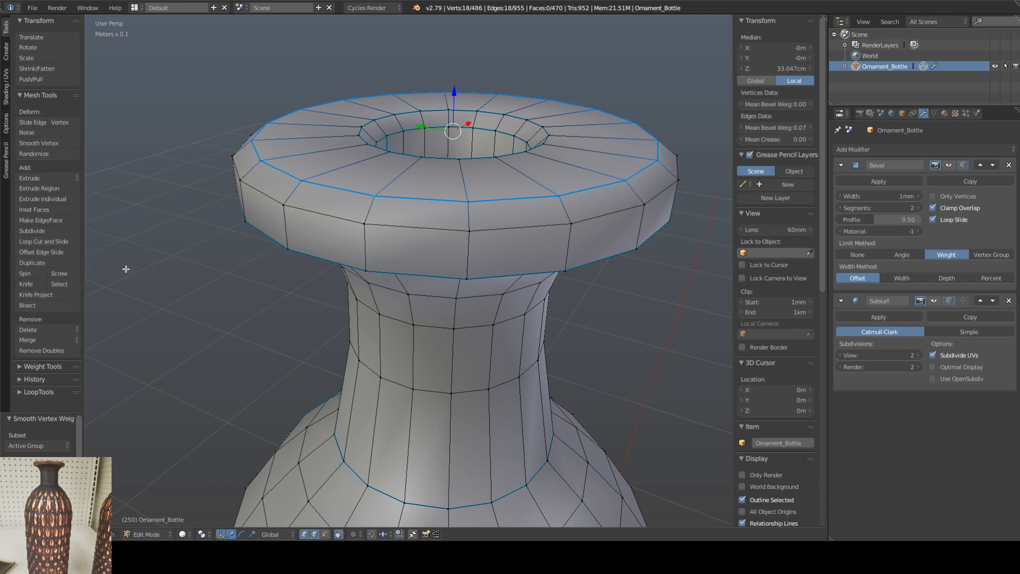
Step: Mark the selected edge loop around the rim's top outer edge as sharp and check the shading in Object Mode
middle_click_drag(160, 270, 205, 242, "shift")
scroll(205, 245, "down", 3)
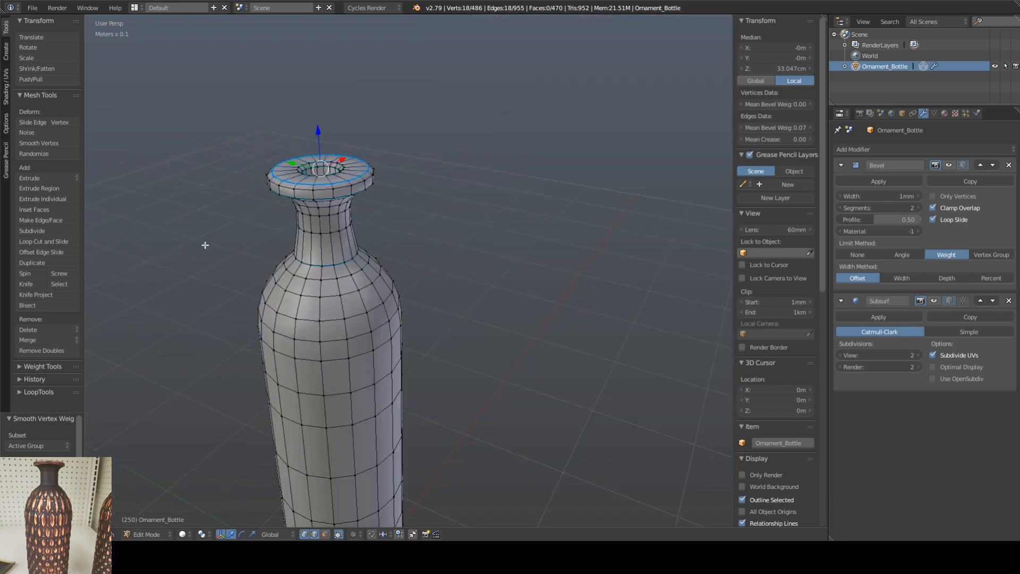
middle_click_drag(283, 287, 312, 257, "shift")
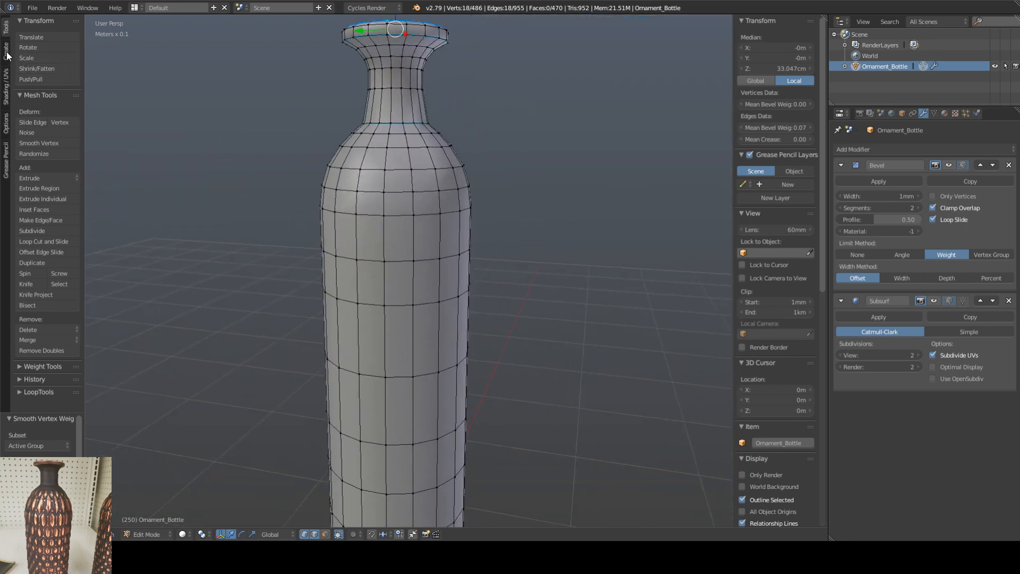
left_click(6, 87)
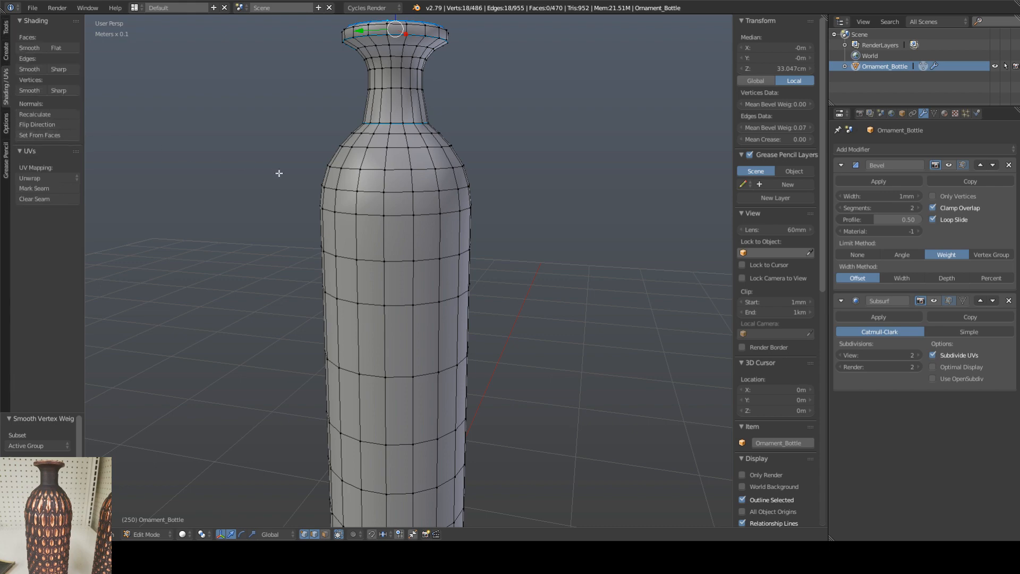
middle_click_drag(278, 173, 315, 201)
key("KP_Decimal")
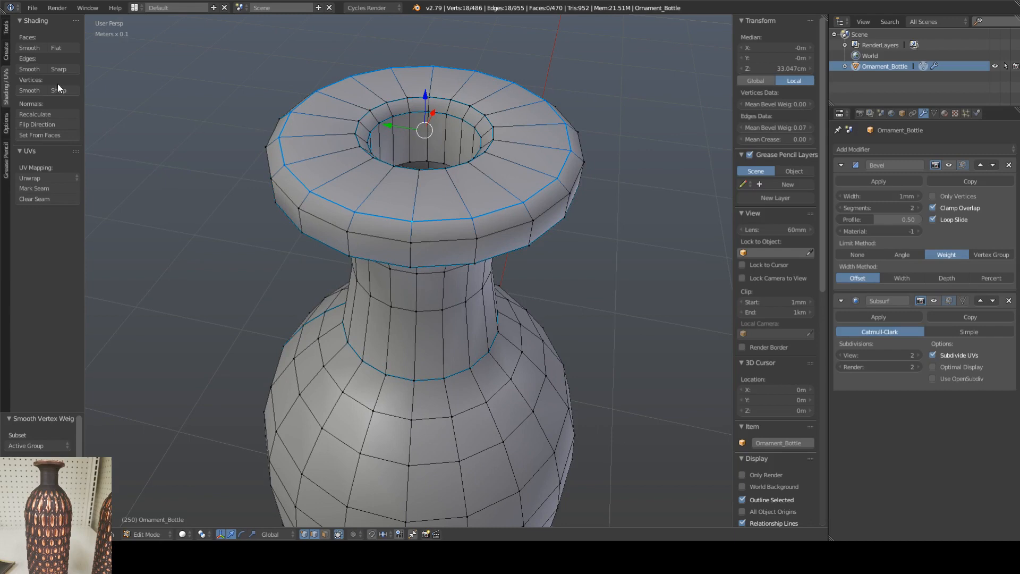
left_click(65, 66)
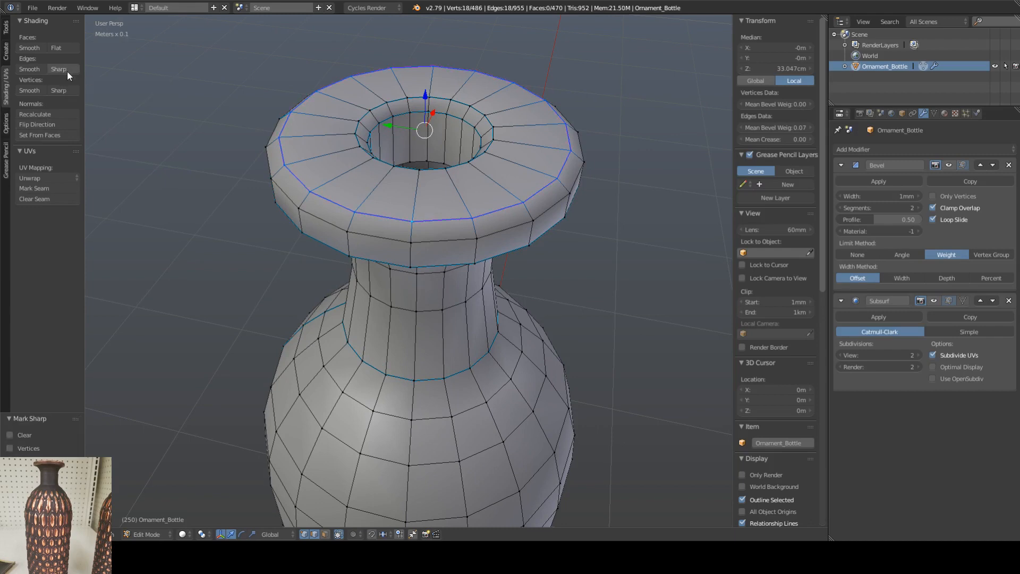
right_click(371, 259)
key("Tab")
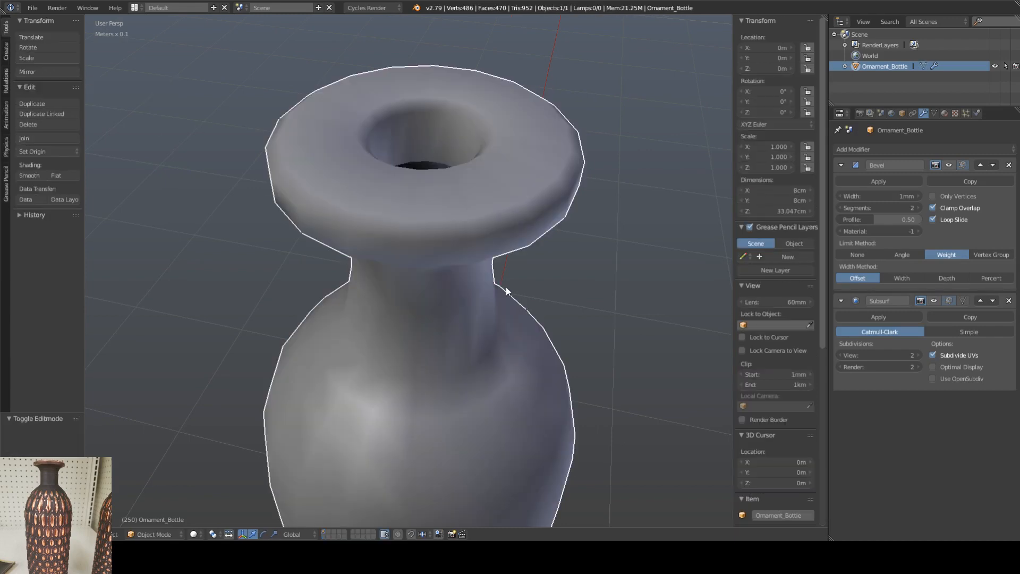
middle_click_drag(484, 257, 384, 231)
Step: Mark the second edge loop, just below the rim's top outer edge, as sharp and check it in Object Mode
key("Tab")
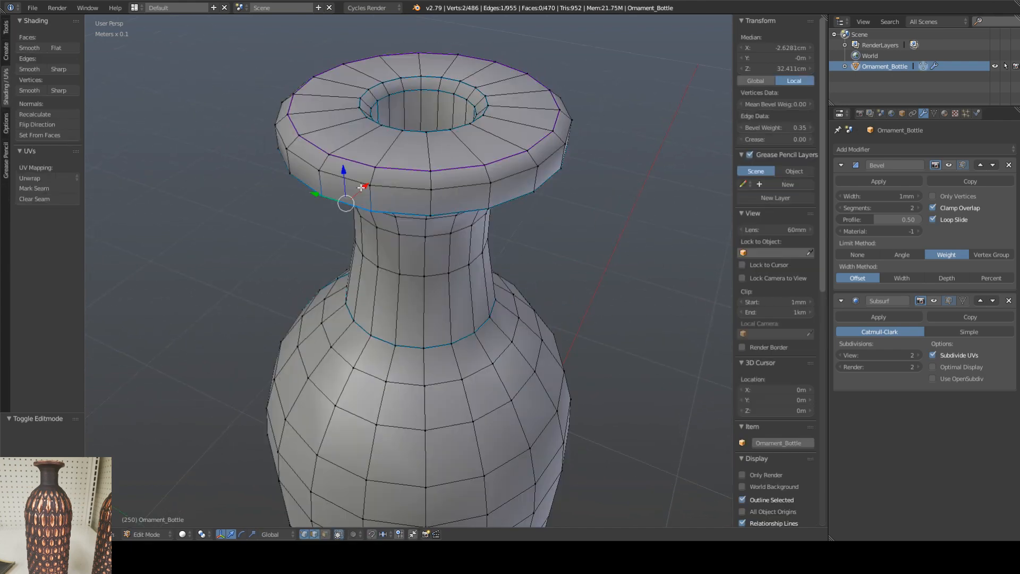
right_click(357, 180, "alt")
left_click(60, 70)
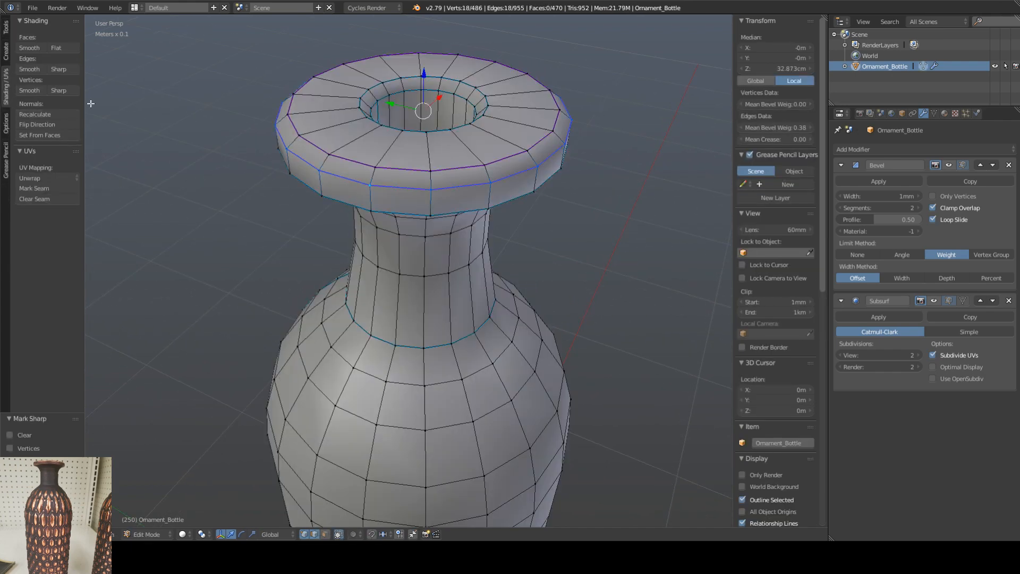
key("Tab")
key("Tab")
Step: Try flat shading on the ring of faces between the rim's two sharp loops and check it in Object Mode
right_click(346, 169)
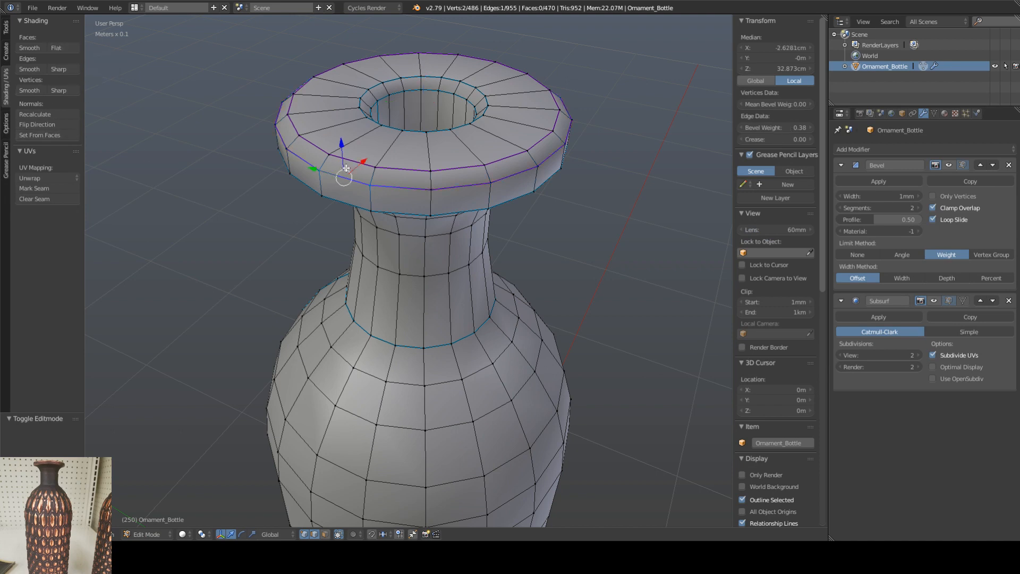
left_click(325, 534)
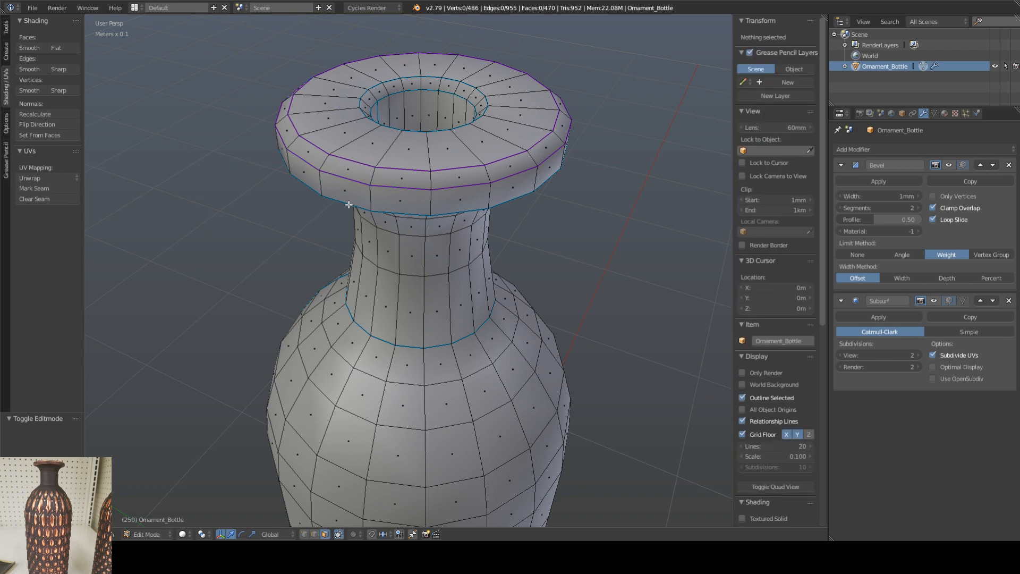
right_click(359, 175)
right_click(382, 175, "shift")
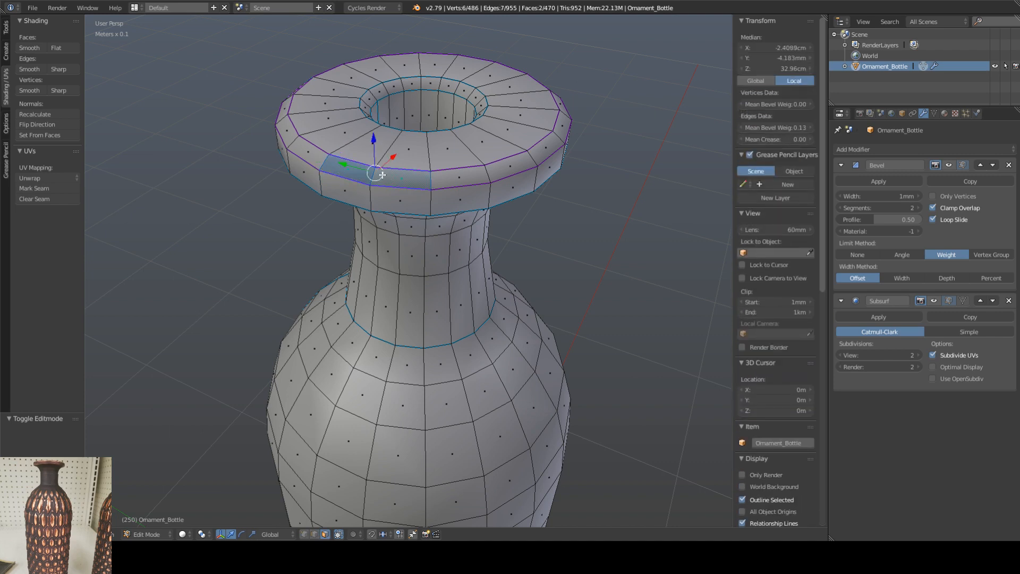
right_click(383, 174, "alt")
left_click(60, 49)
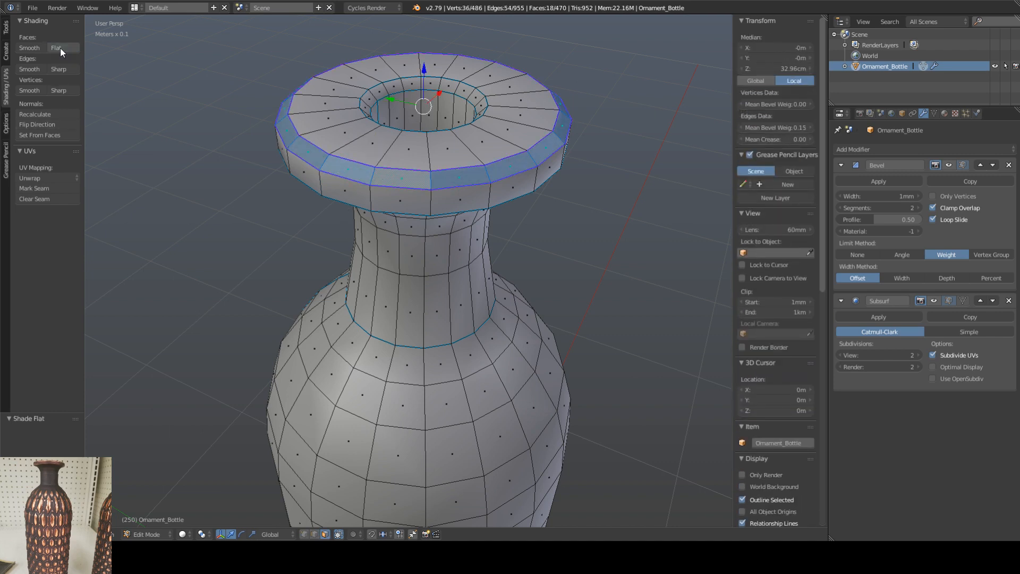
key("Tab")
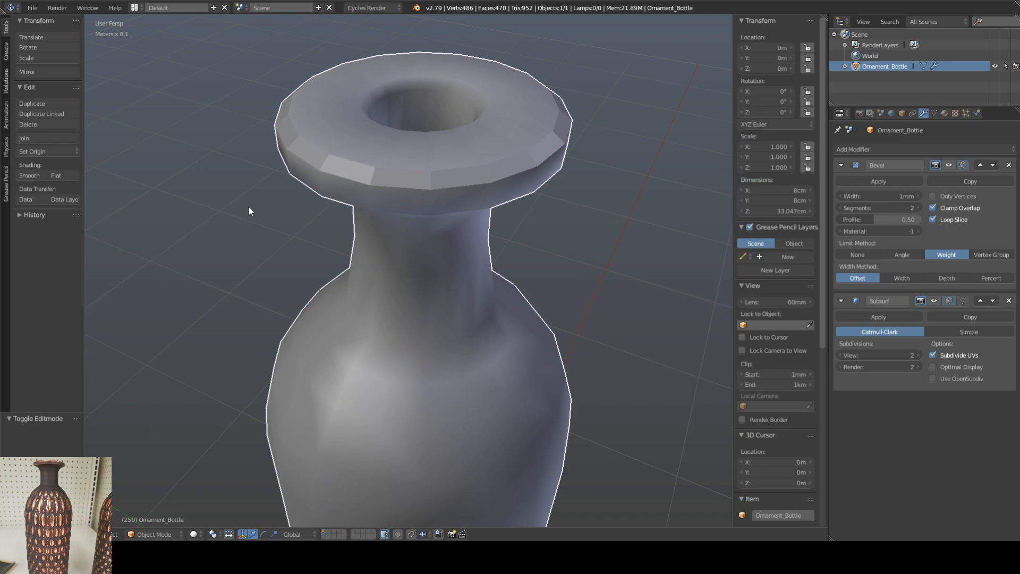
Step: Try to reselect the ring of faces between the rim's two sharp edge loops
key("Tab")
right_click(362, 171)
right_click(395, 180, "shift")
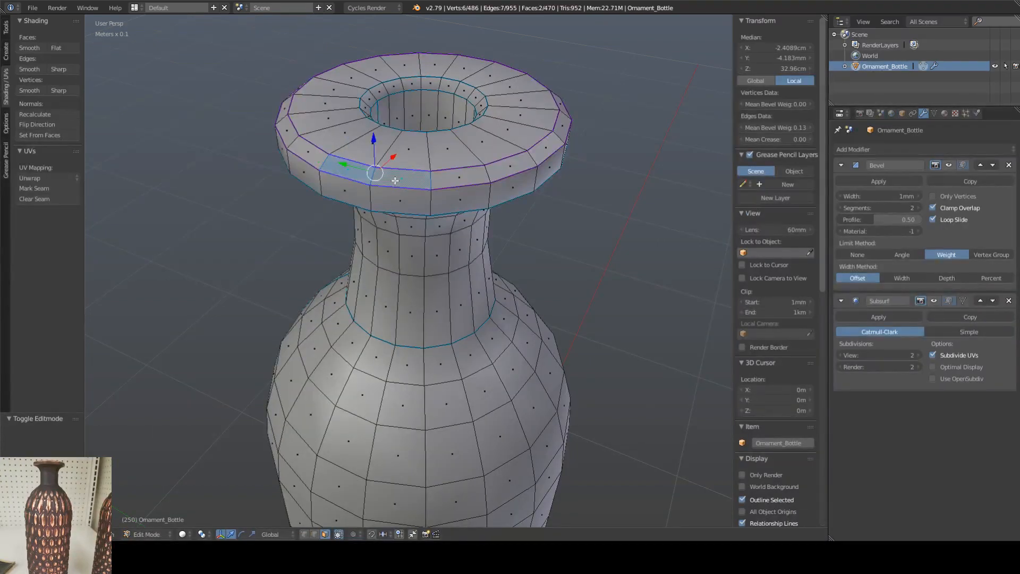
right_click(392, 180, "alt")
key("ctrl+z")
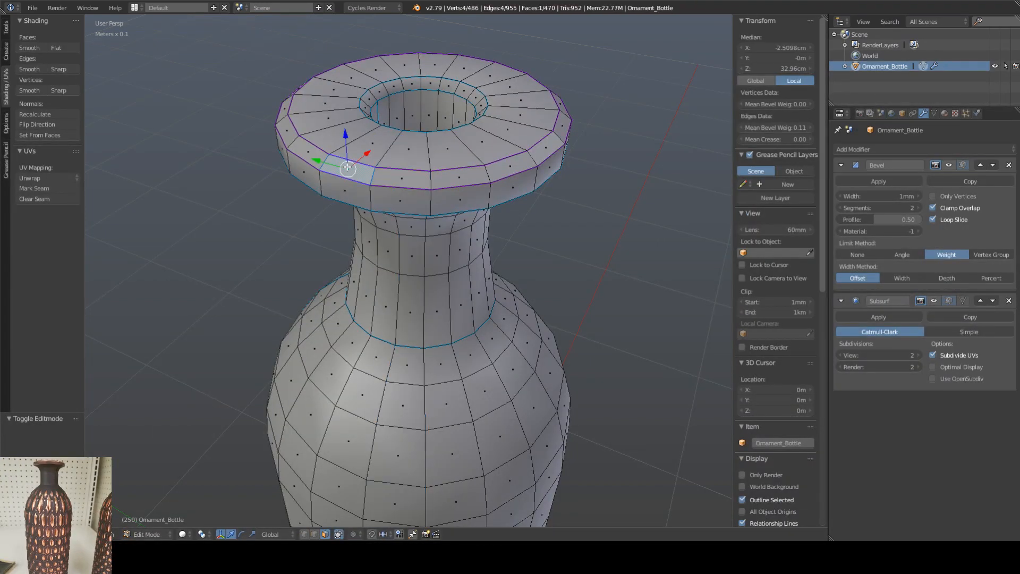
right_click(347, 167, "alt")
right_click(386, 172)
right_click(387, 177, "alt")
right_click(361, 173, "alt")
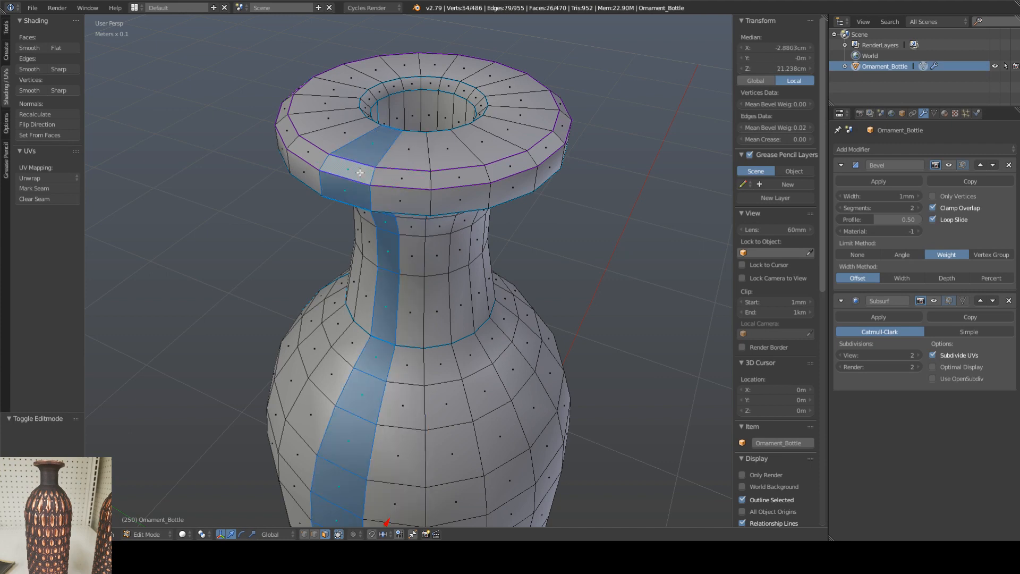
right_click(356, 172)
right_click(396, 178, "shift")
right_click(448, 181, "alt")
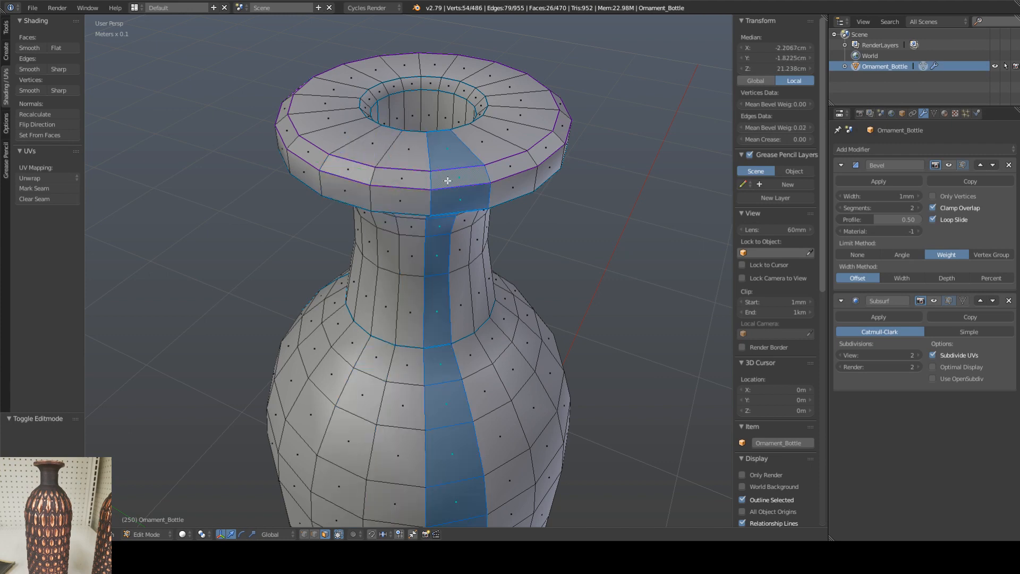
right_click(405, 179)
right_click(357, 176)
right_click(387, 177, "alt")
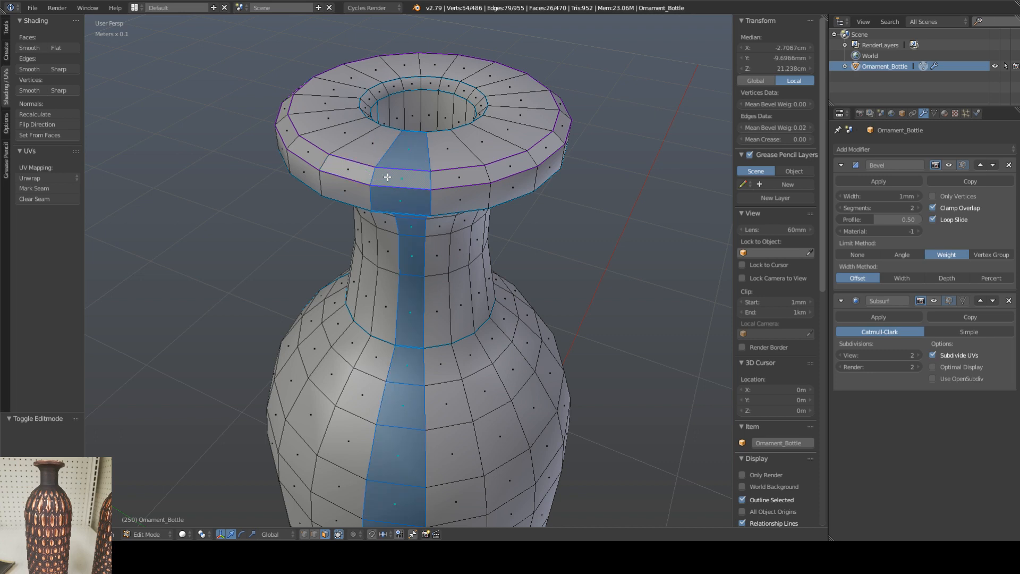
right_click(357, 173)
right_click(391, 178, "shift")
right_click(455, 180, "alt")
right_click(401, 179)
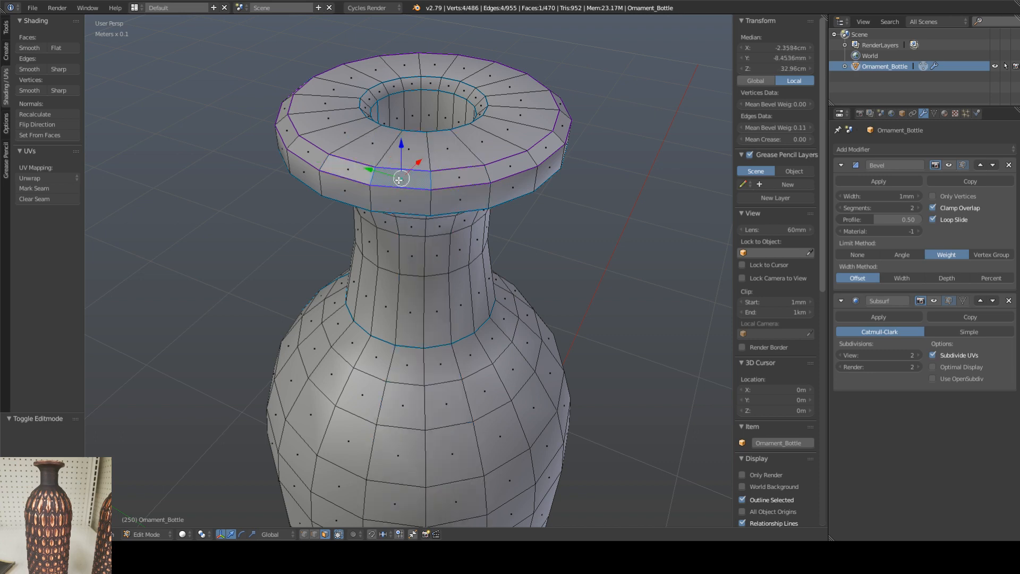
Step: Select the full face ring between the rim's two sharp loops, shade it smooth and return to Object Mode
right_click(431, 177, "alt")
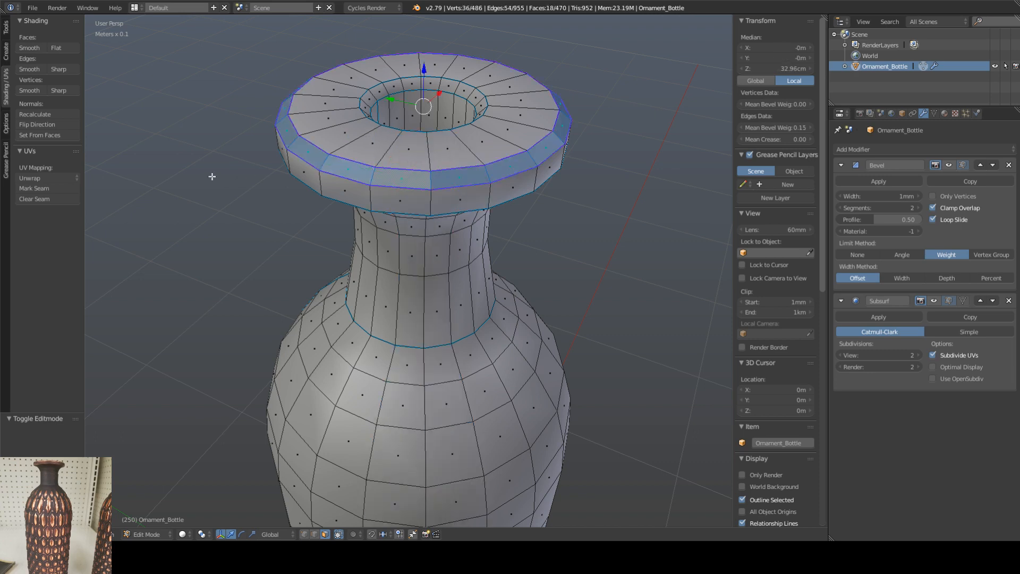
left_click(30, 48)
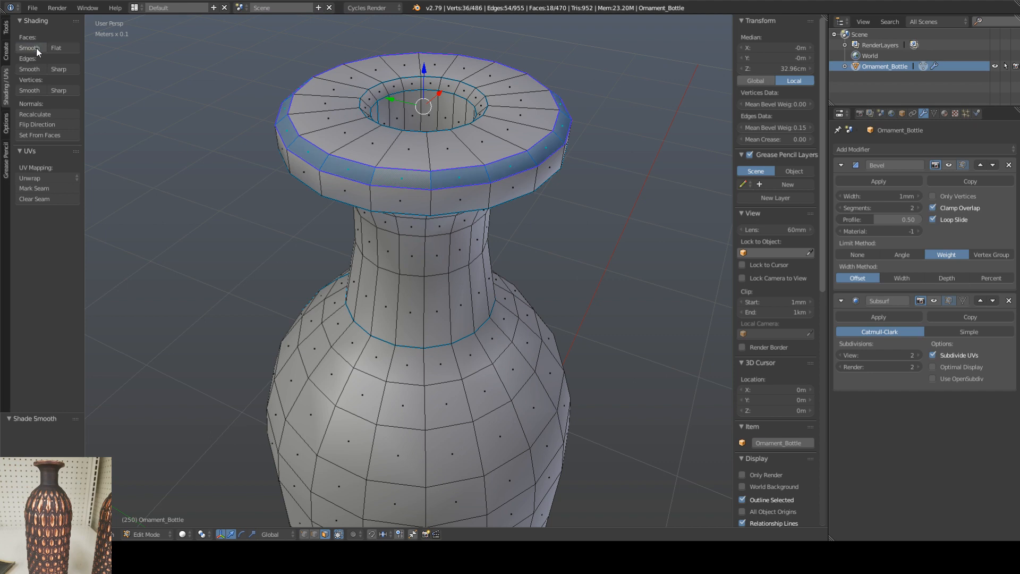
left_click(54, 70)
key("Tab")
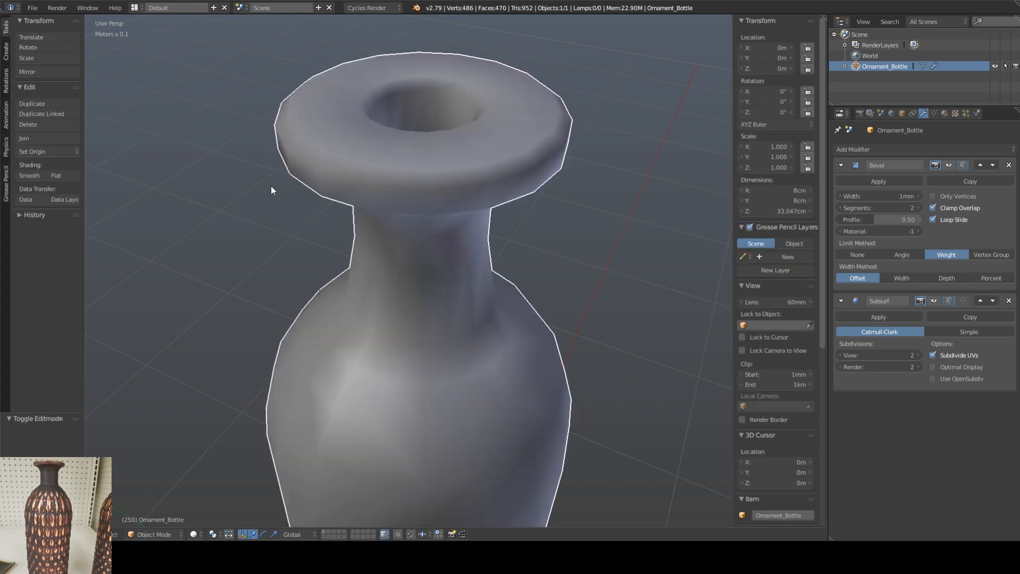
Step: Switch Edit Mode from face to edge selection and select the edge loop around the rim's lower outer edge
mouse_move(372, 168)
middle_mouse_down()
mouse_move(365, 187)
mouse_move(384, 167)
mouse_move(377, 186)
middle_mouse_up()
key("Tab")
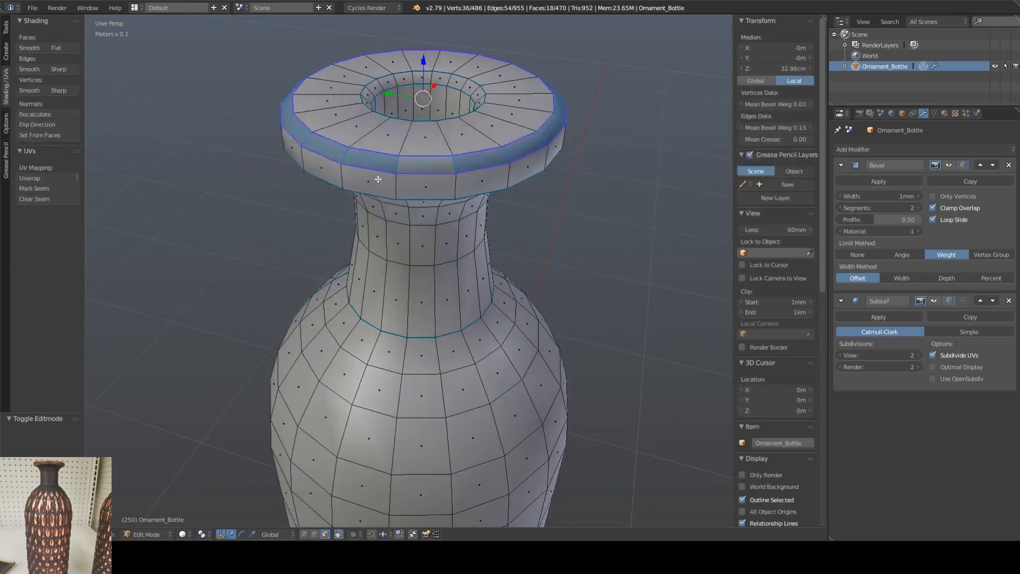
right_click(353, 190, "alt")
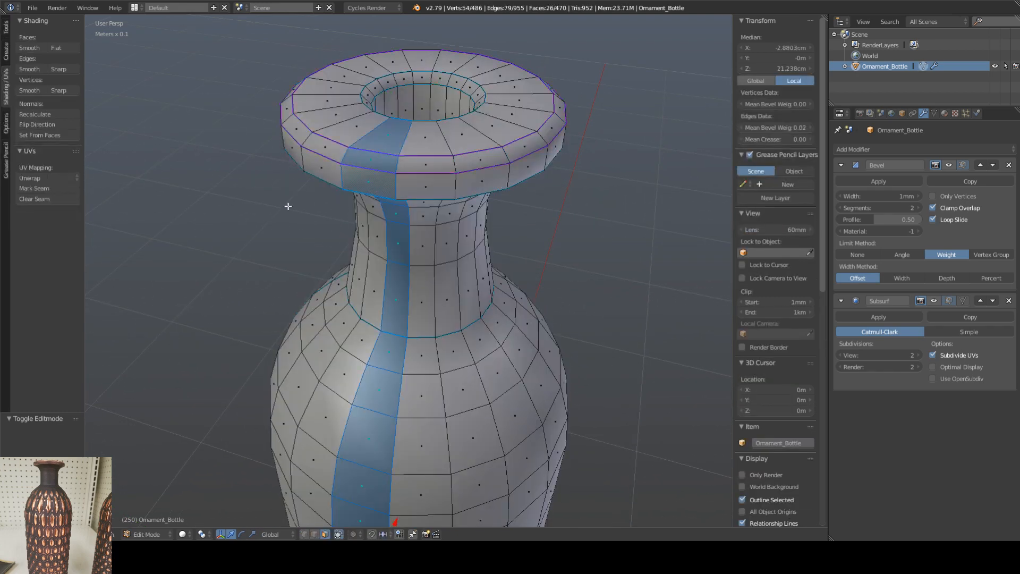
left_click(304, 534)
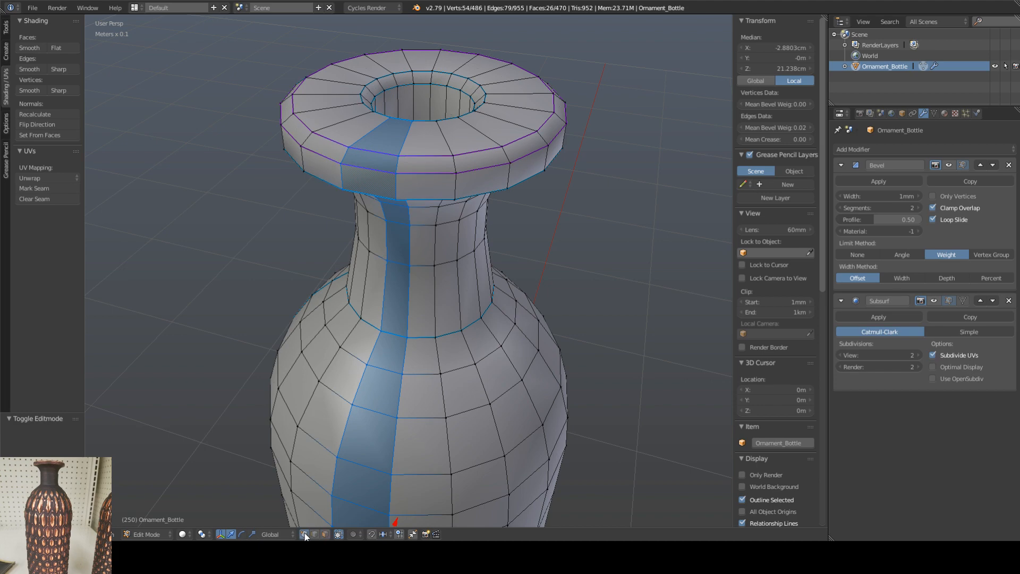
right_click(374, 193, "alt")
middle_click_drag(372, 202, 380, 185)
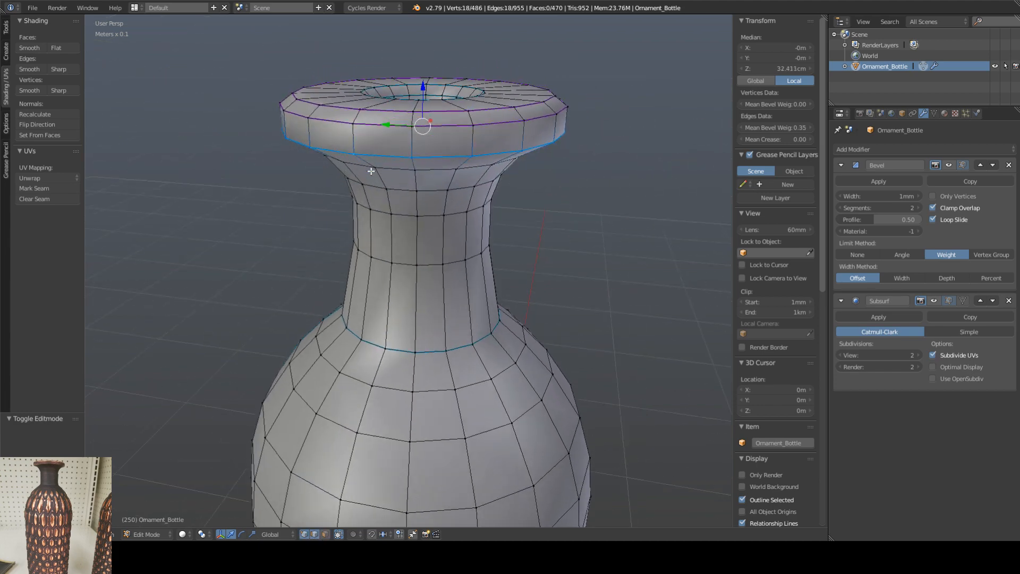
Step: Mark the edge loop around the rim's lower outer edge as sharp and check the result in Object Mode
right_click(343, 196)
right_click(374, 153, "alt")
left_click(58, 69)
left_click(58, 90)
key("ctrl+z")
key("Tab")
middle_click_drag(385, 180, 353, 234)
Step: Mark the upper edge loop of the bottle's opening as sharp and select the loop just inside it
key("Tab")
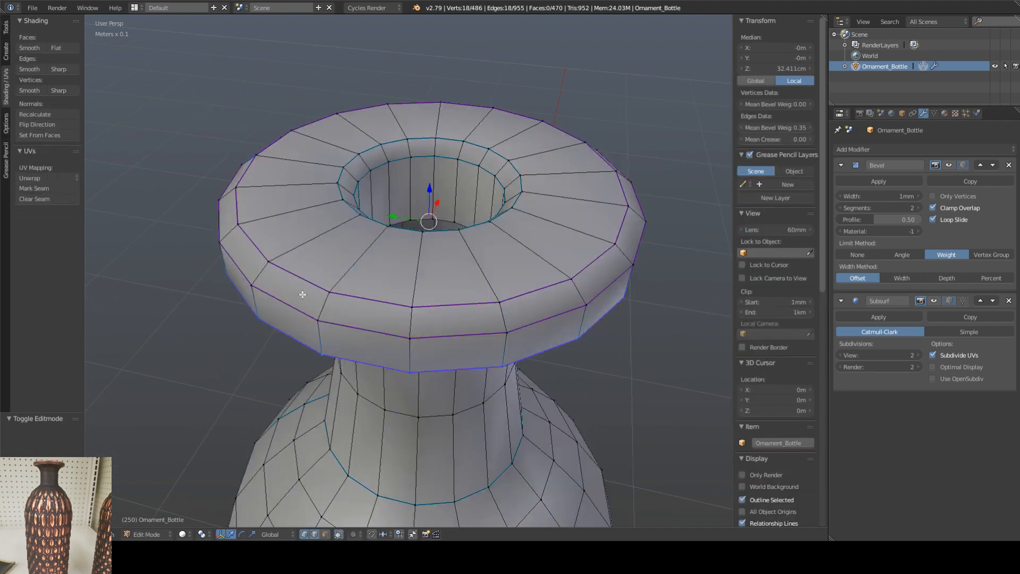
right_click(340, 185, "alt")
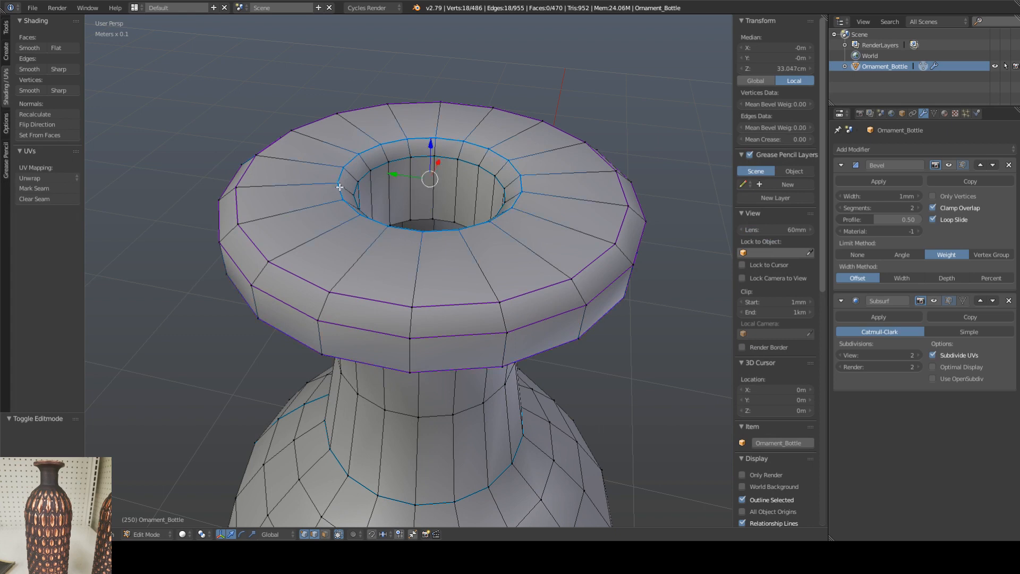
left_click(56, 69)
right_click(367, 174, "alt")
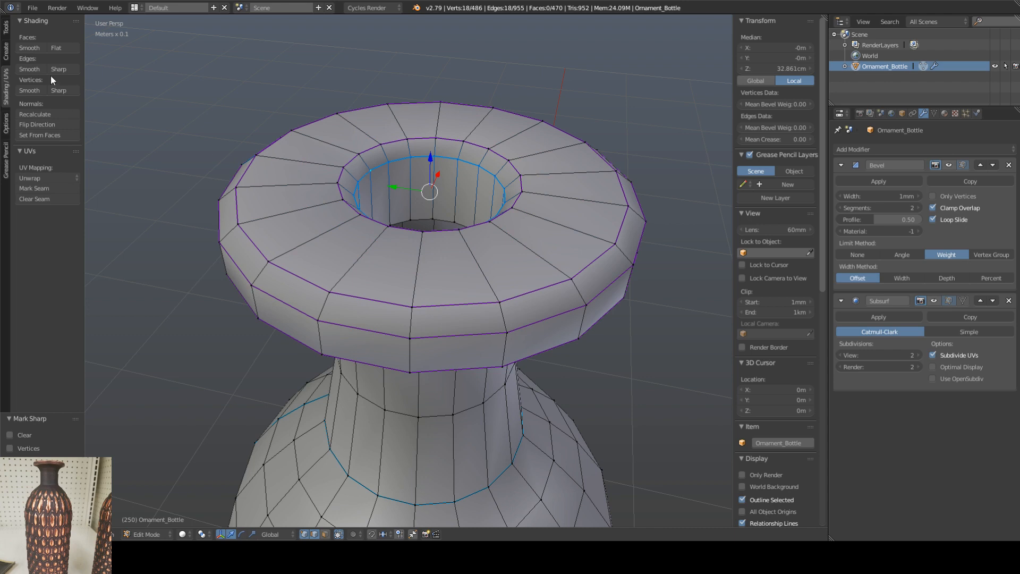
Step: Check the bottle's shading in Object Mode and mark the outer edge loop around the underside of its base as sharp
key("Tab")
scroll(187, 253, "down", 6)
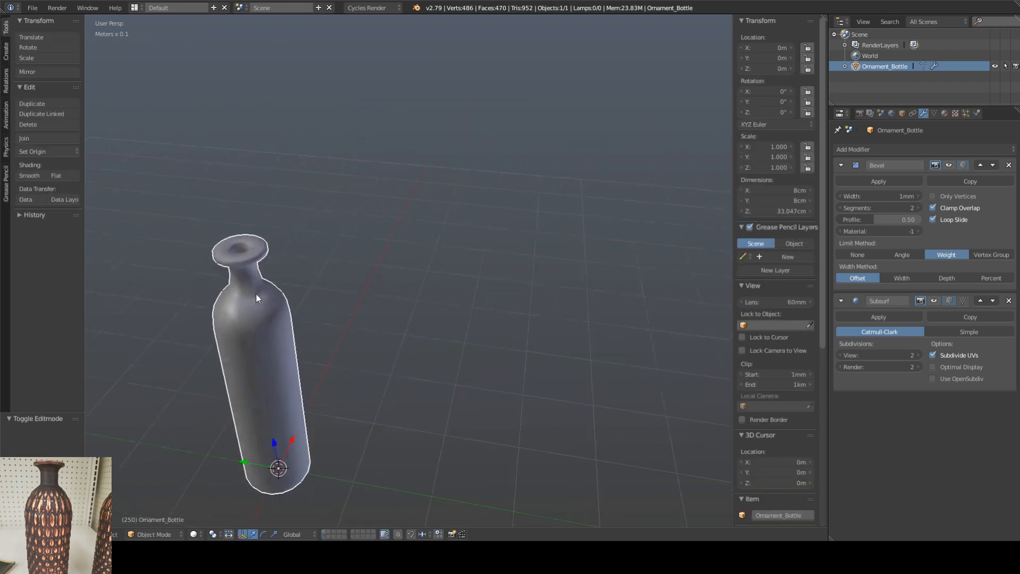
middle_click_drag(257, 295, 273, 256)
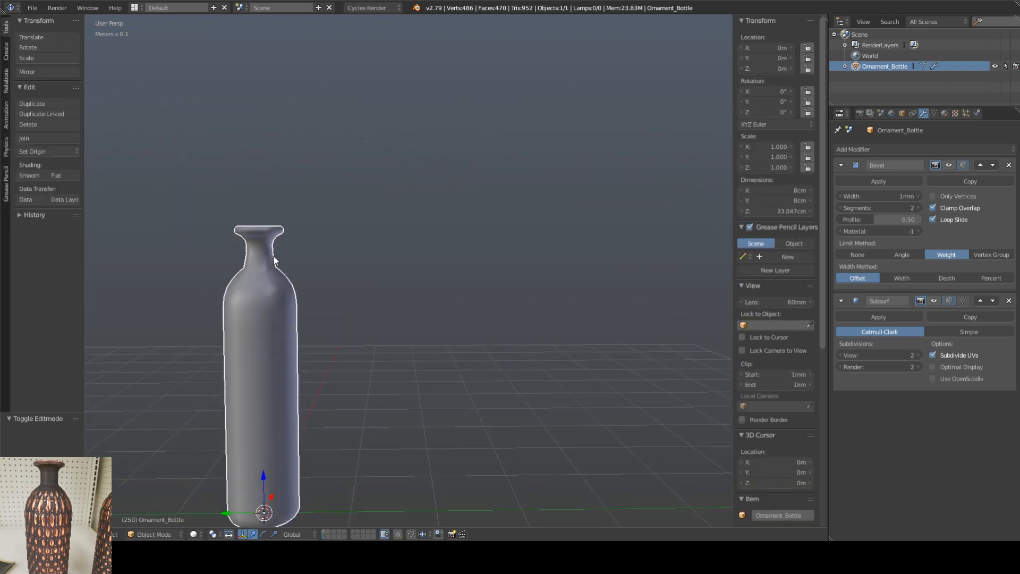
mouse_move(273, 256)
middle_mouse_down()
mouse_move(257, 377)
mouse_move(285, 256)
middle_mouse_up()
scroll(253, 288, "up", 6)
key("Tab")
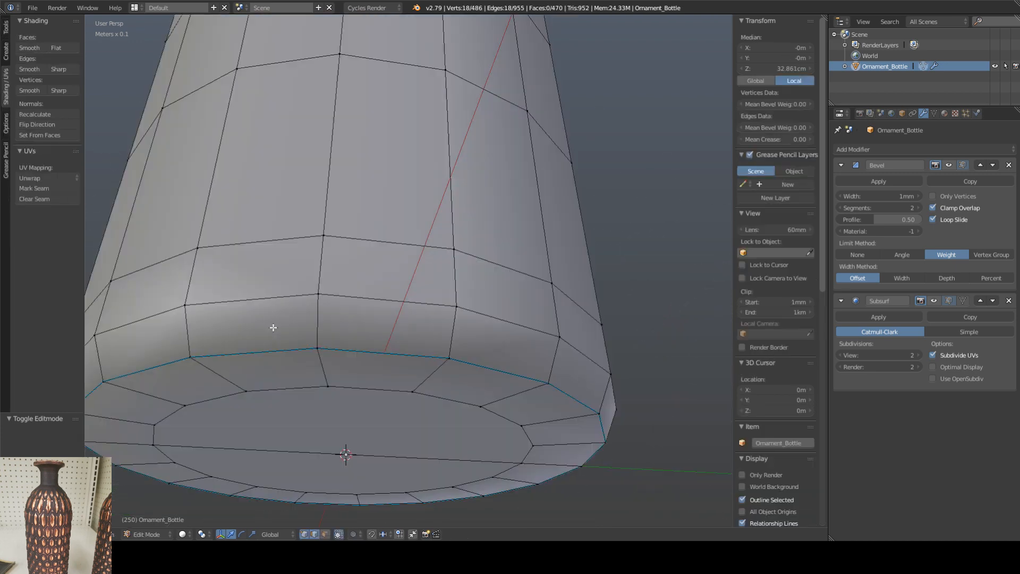
right_click(266, 352, "alt")
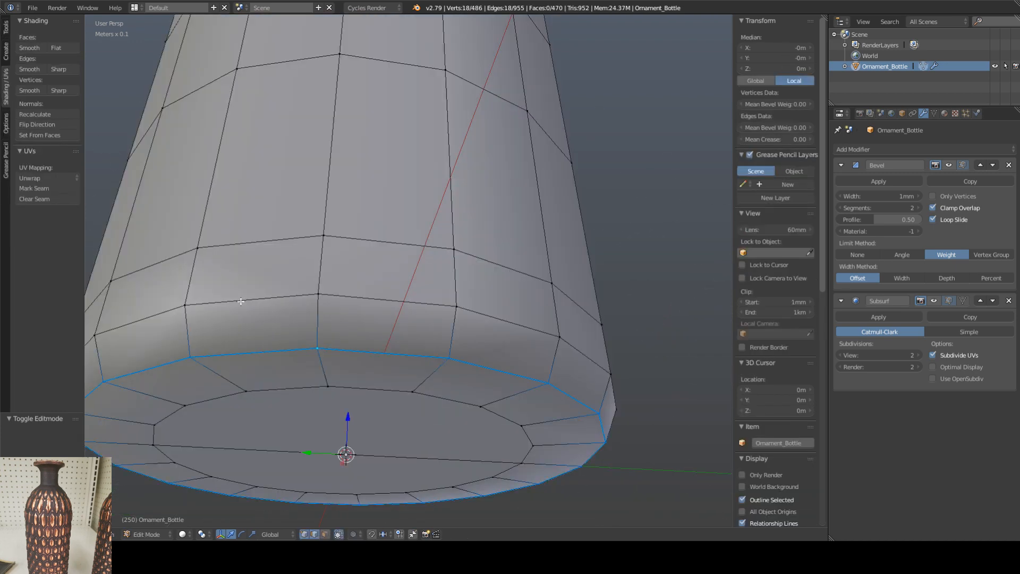
left_click(60, 69)
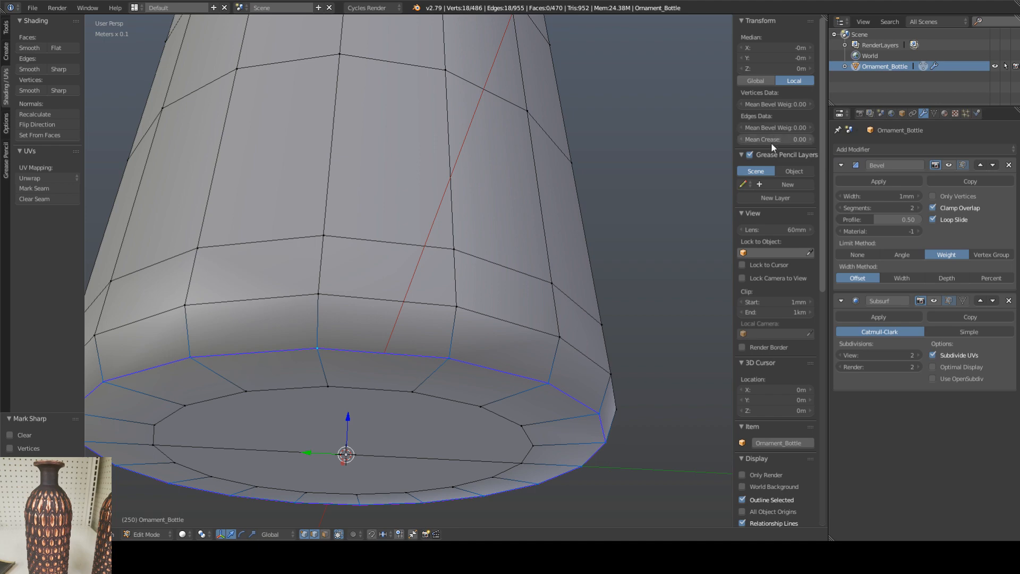
Step: Try raising the mean crease on the base's selected edge loop
left_click_drag(764, 138, 813, 139)
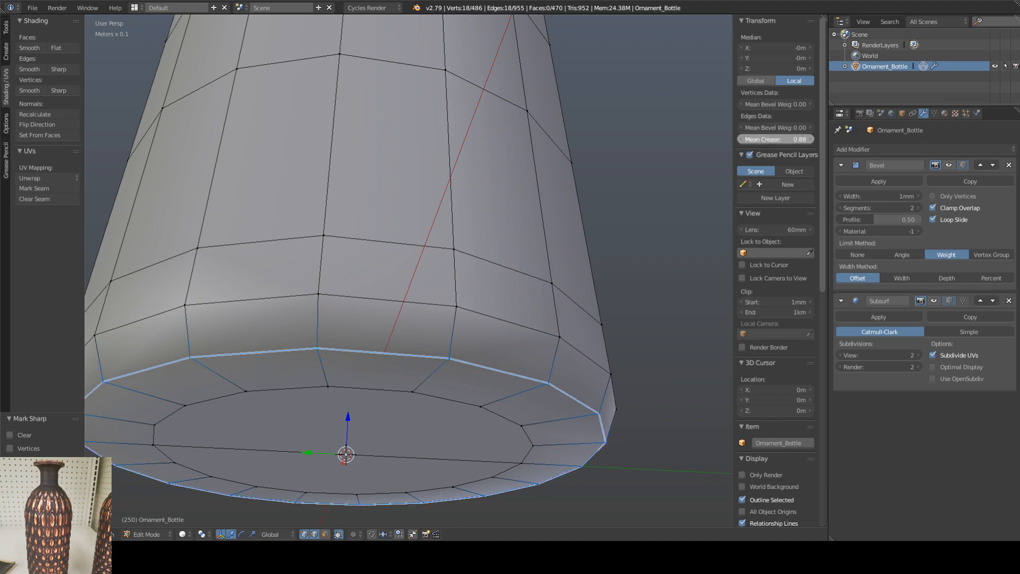
key("Tab")
key("Tab")
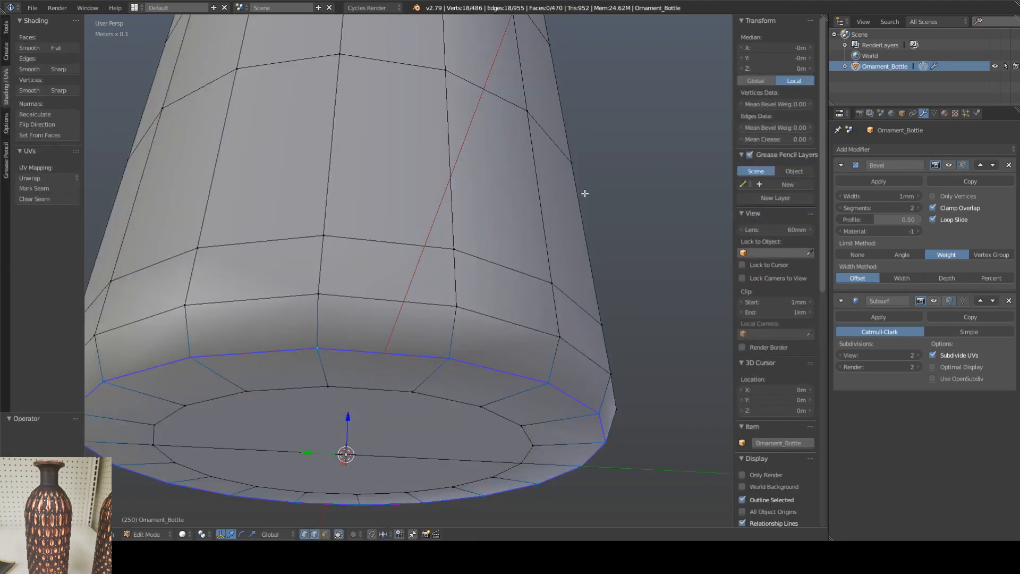
Step: Try a mean crease of 1.00 on the rim's upper outer edge loop and check the shape in Object Mode
scroll(437, 152, "down", 10)
middle_click_drag(421, 166, 419, 239)
middle_click_drag(414, 85, 426, 231, "shift")
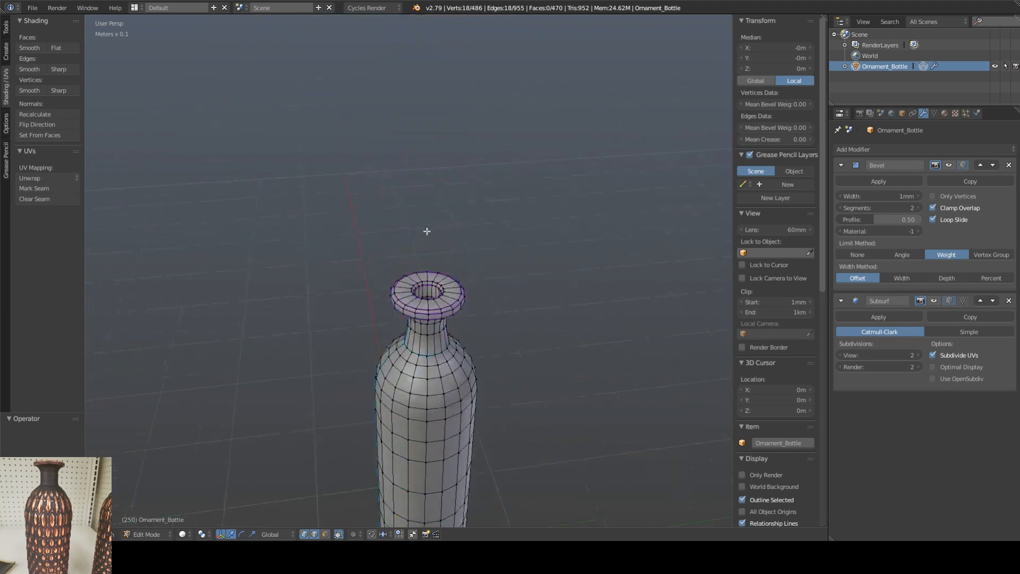
scroll(422, 323, "up", 5)
right_click(422, 318, "alt")
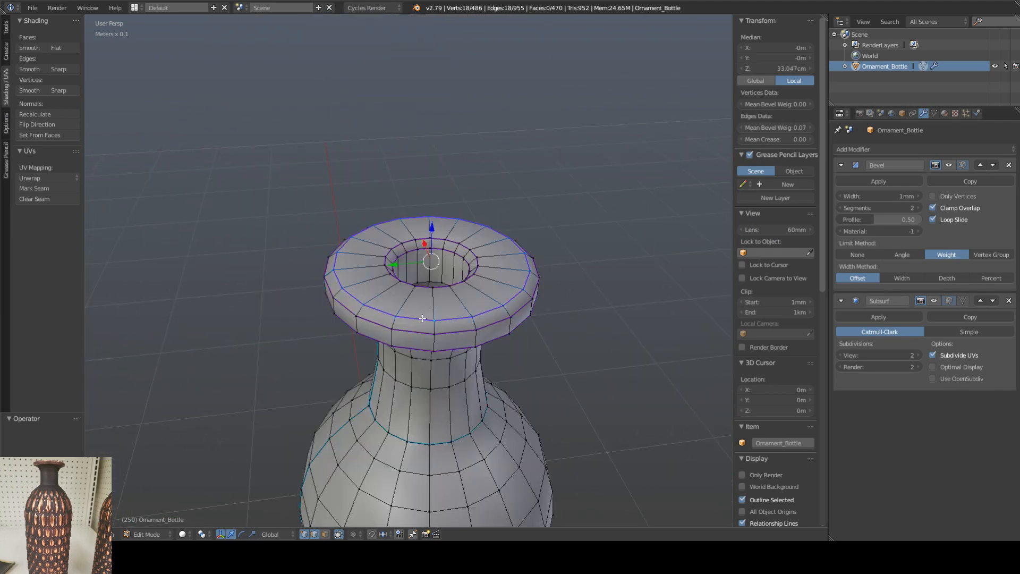
middle_click_drag(418, 314, 416, 309)
scroll(427, 260, "up", 4)
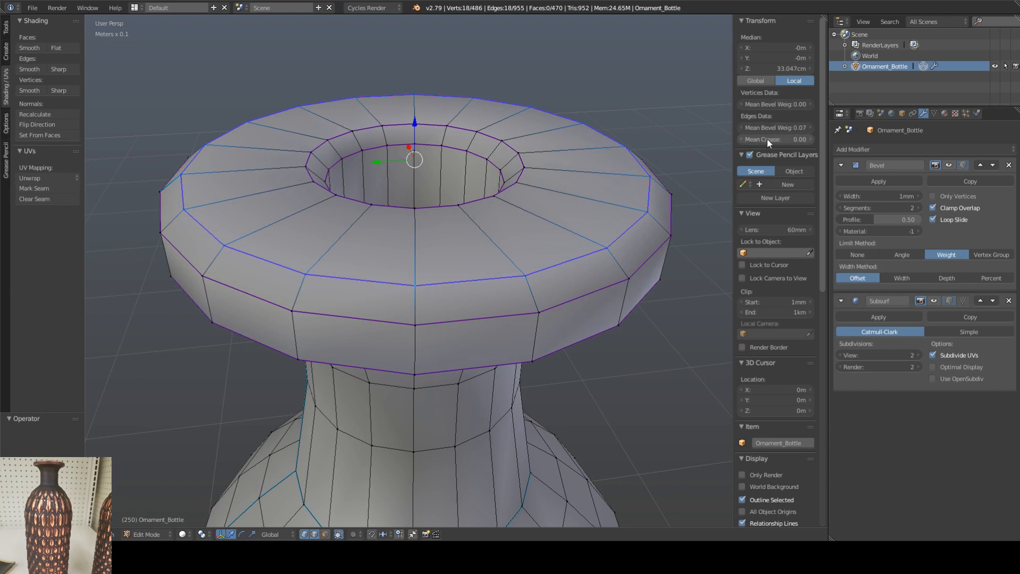
left_click_drag(767, 138, 798, 138)
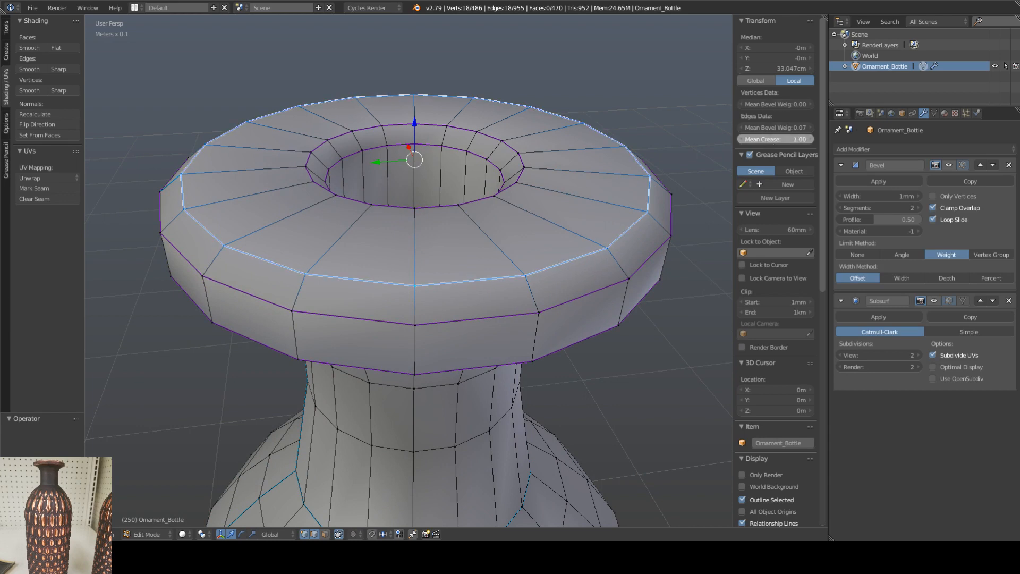
key("Tab")
mouse_move(467, 241)
middle_mouse_down()
mouse_move(489, 226)
mouse_move(477, 234)
middle_mouse_up()
key("Tab")
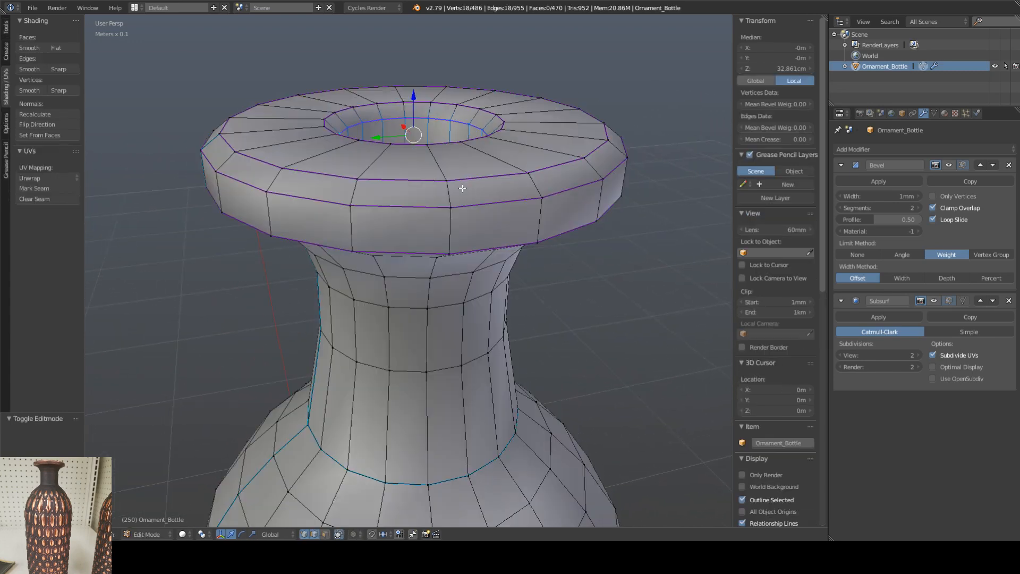
Step: Select the rim's upper outer edge loop and compare the rim in Object Mode and Edit Mode
right_click(464, 181)
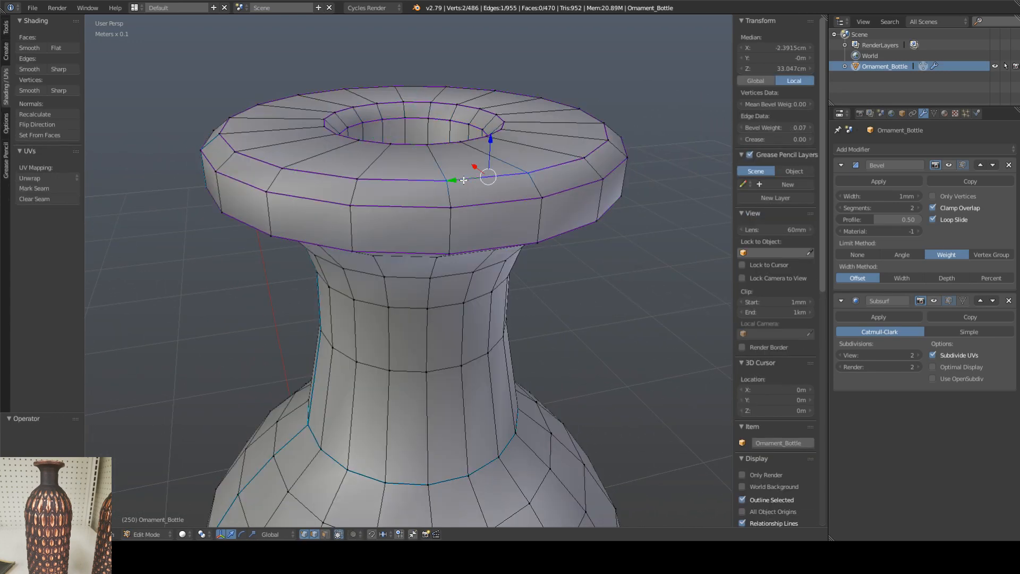
right_click(463, 181, "alt")
middle_click_drag(476, 191, 472, 197)
scroll(471, 197, "down", 6)
key("Tab")
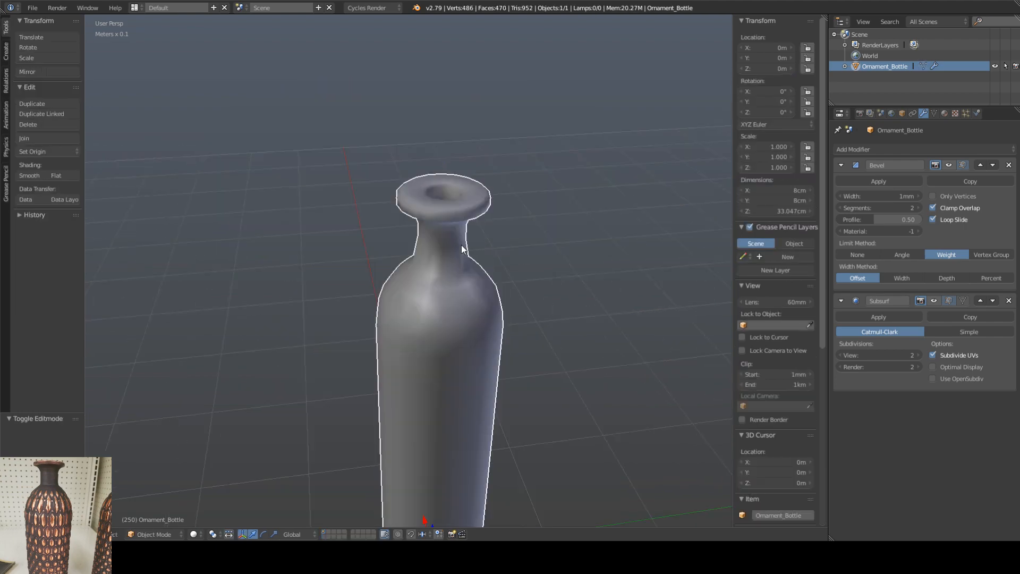
scroll(440, 185, "up", 6)
key("Tab")
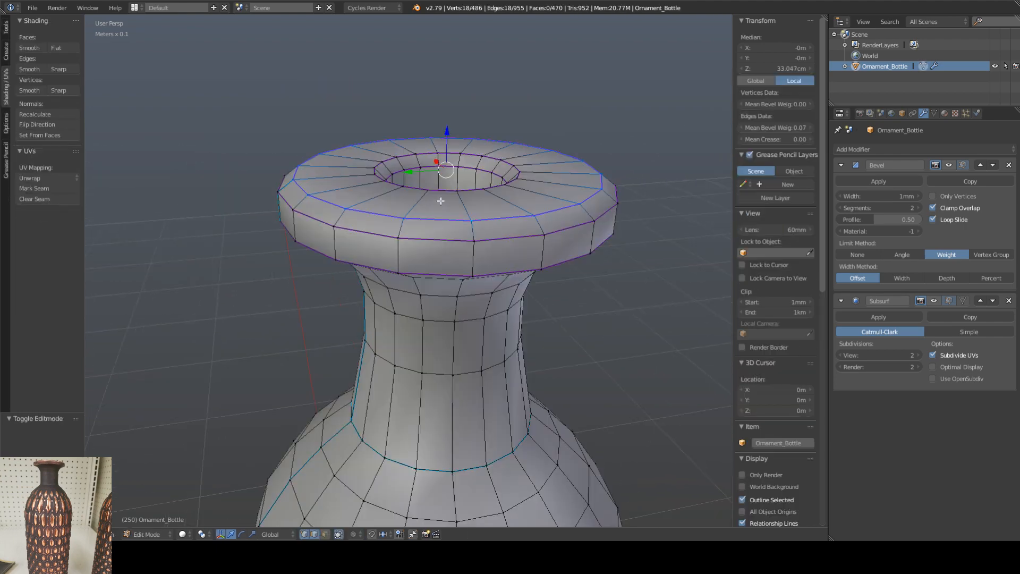
middle_click_drag(450, 224, 444, 234)
right_click(445, 200)
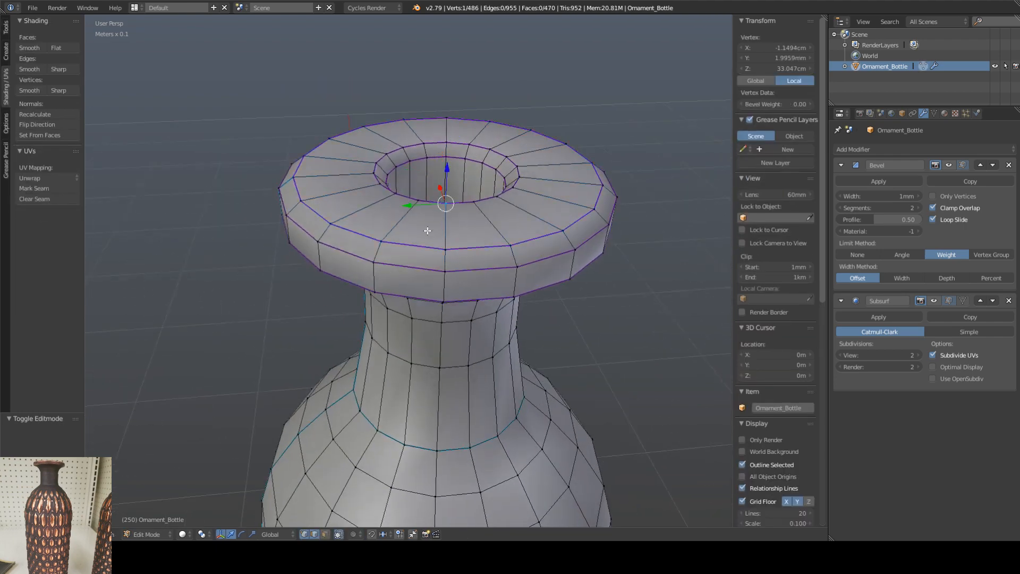
right_click(421, 249, "alt")
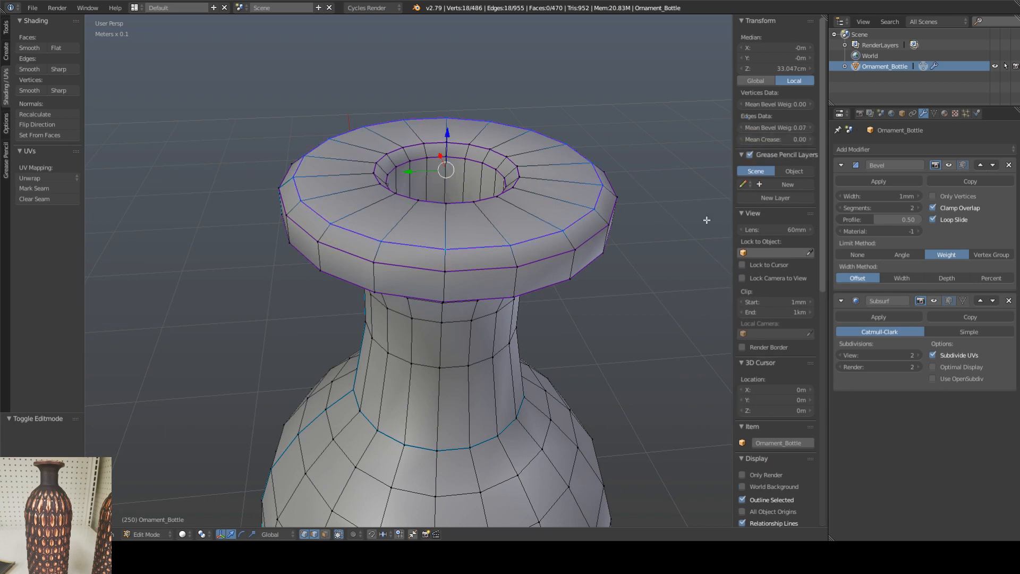
Step: Look through the viewport's Display, Shading and Mesh Display settings
scroll(822, 142, "down", 1)
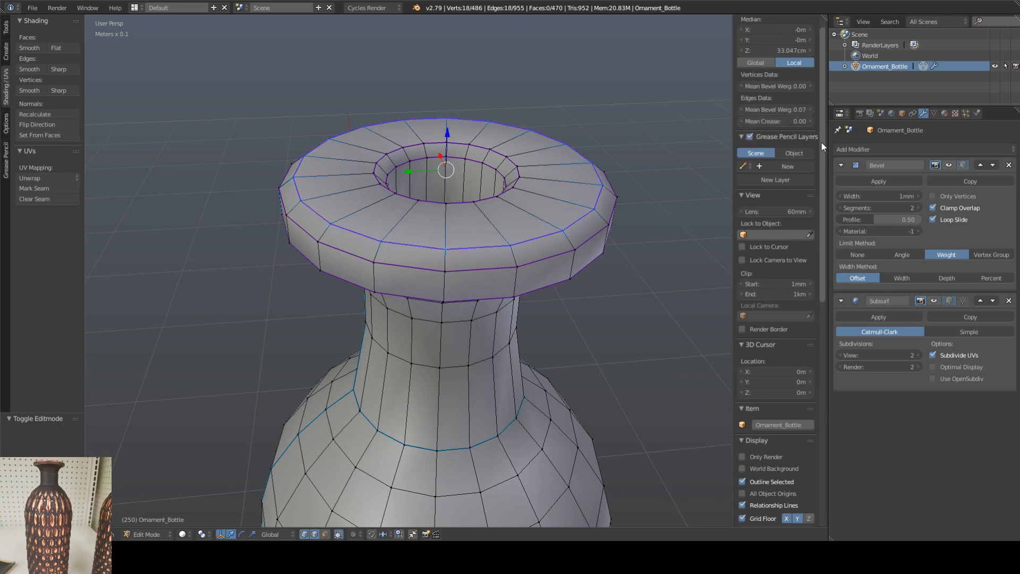
scroll(822, 107, "up", 1)
left_click_drag(821, 106, 812, 140)
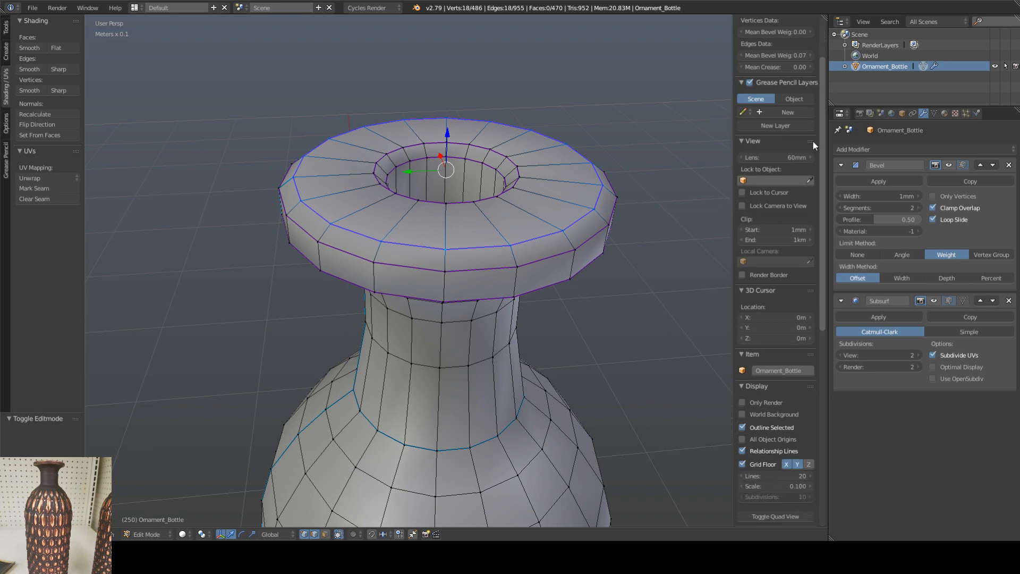
scroll(812, 140, "down", 10)
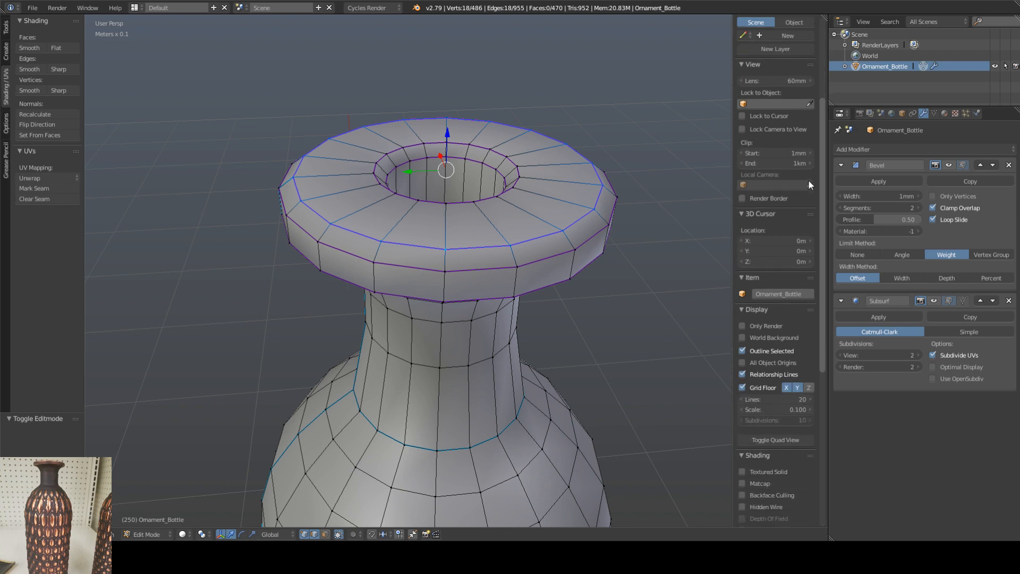
scroll(808, 245, "down", 7)
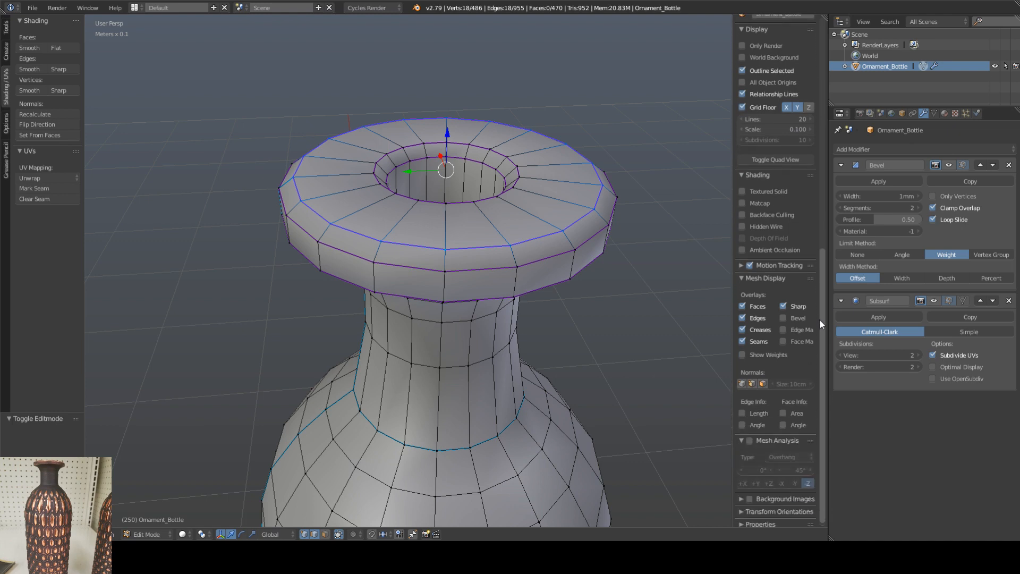
scroll(821, 281, "up", 1)
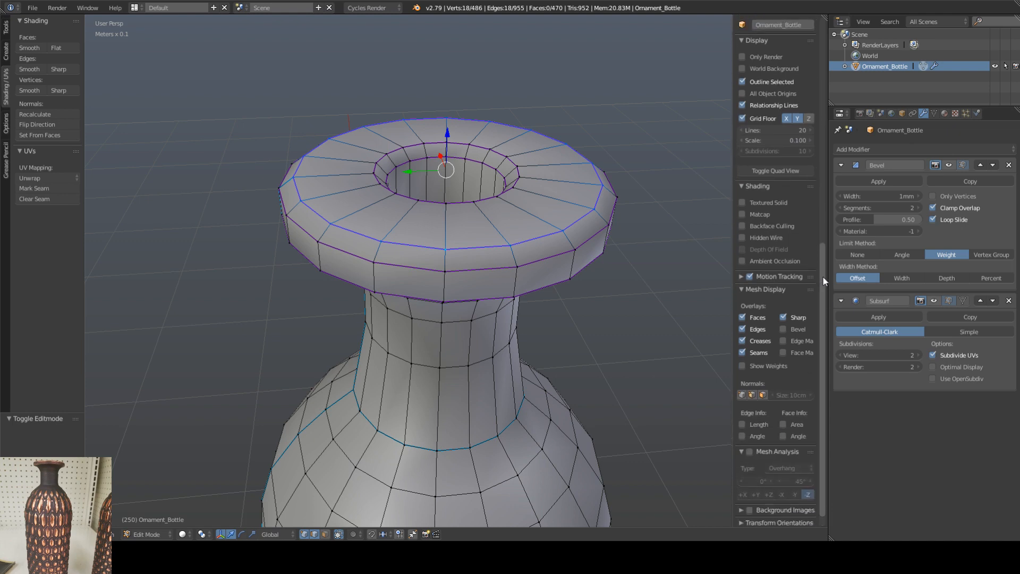
Step: Add a new material to the bottle and return to Object Mode to see it on the model
left_click(945, 113)
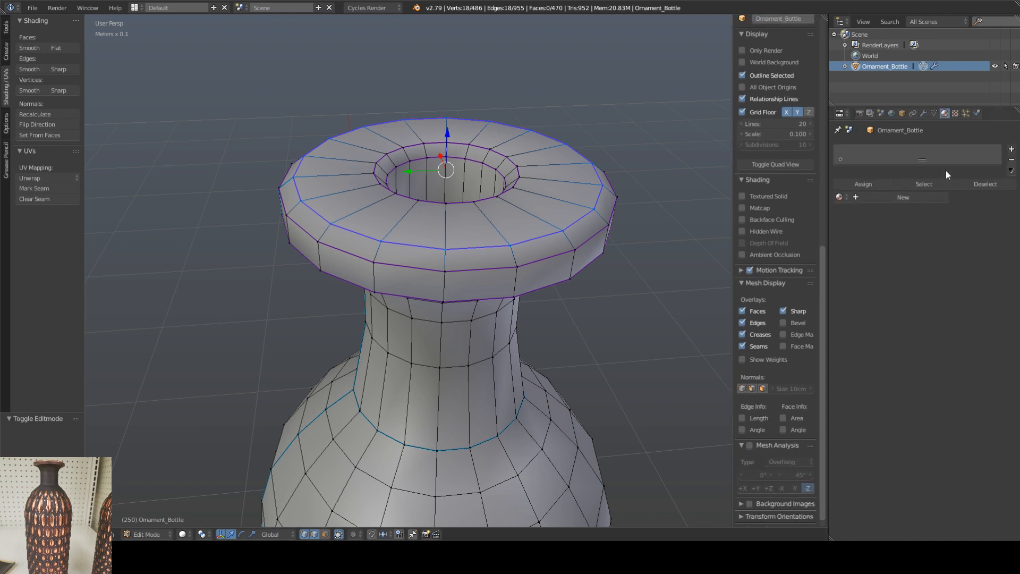
left_click(899, 199)
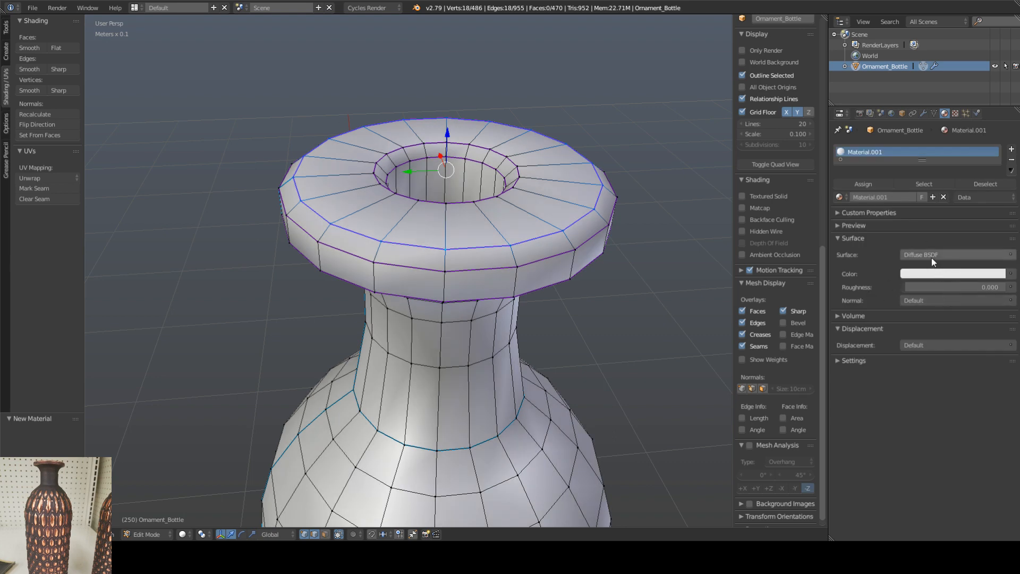
key("Tab")
key("shift+z")
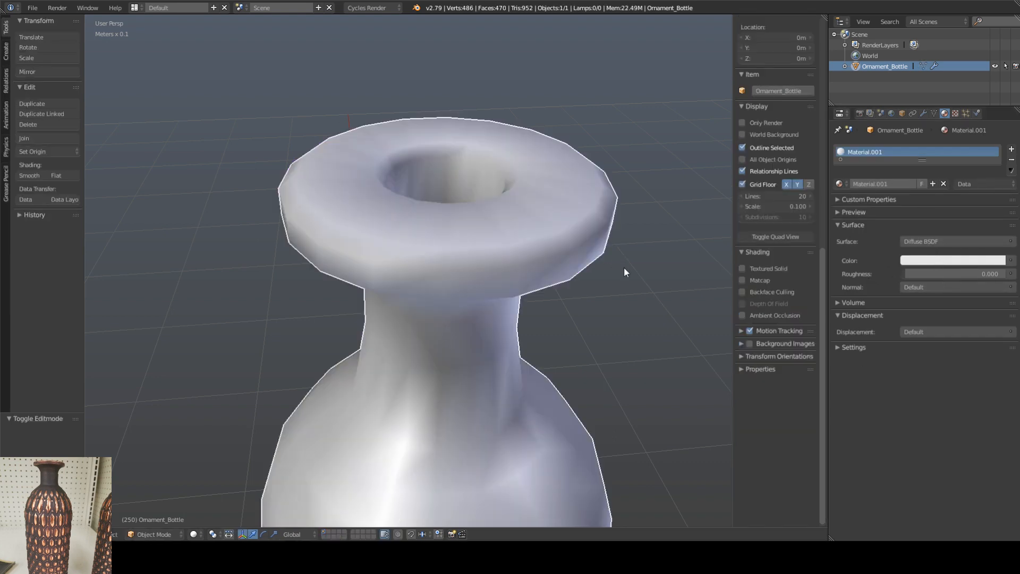
Step: Tint the material's viewport color pale pink, at about RGB 0.800, 0.726, 0.704
left_click(853, 347)
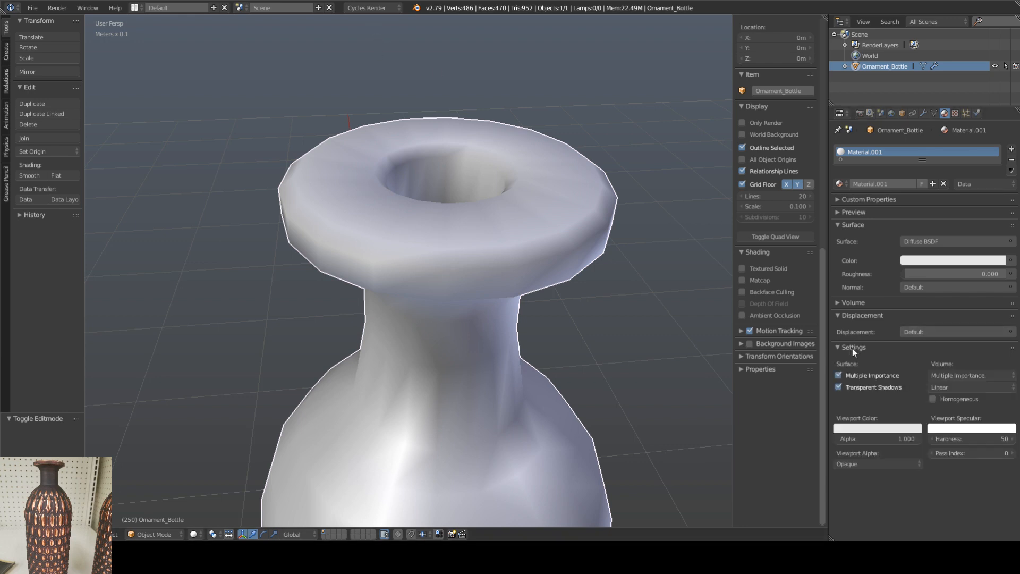
left_click(864, 428)
left_click(868, 328)
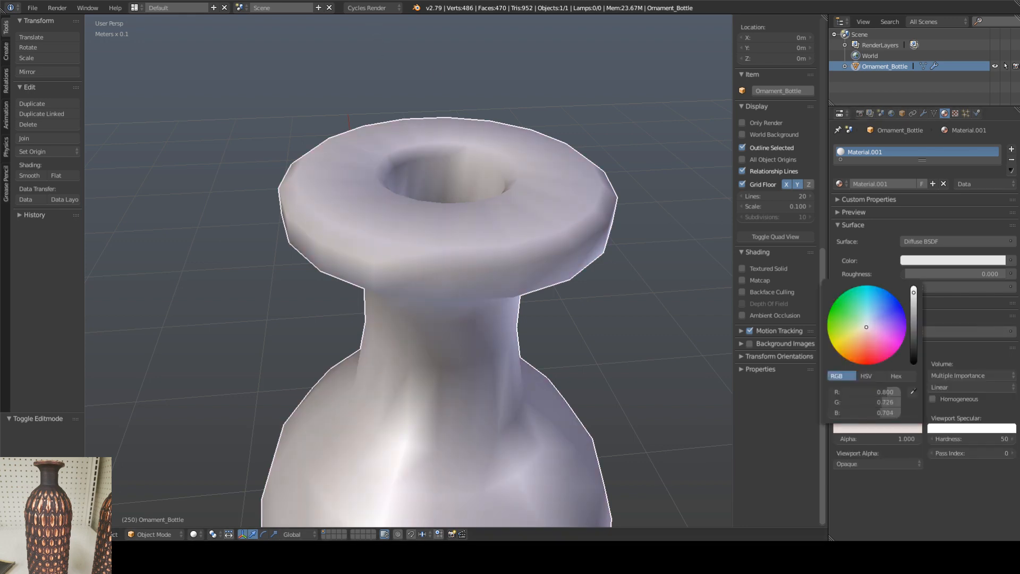
scroll(474, 208, "down", 8)
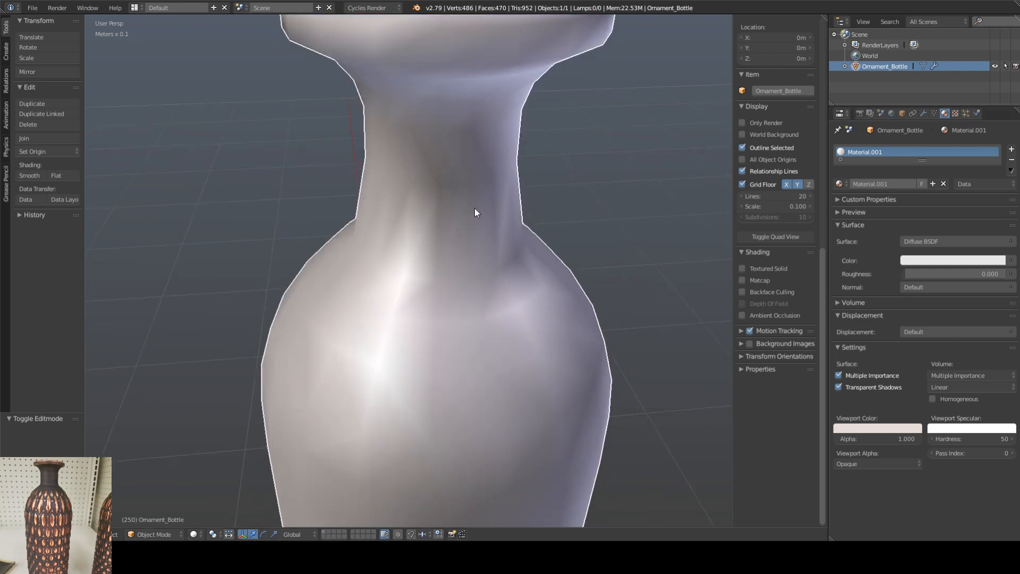
Step: Raise the material's viewport color to full brightness and fine-tune its pale pink tint
left_click(880, 431)
left_click(914, 289)
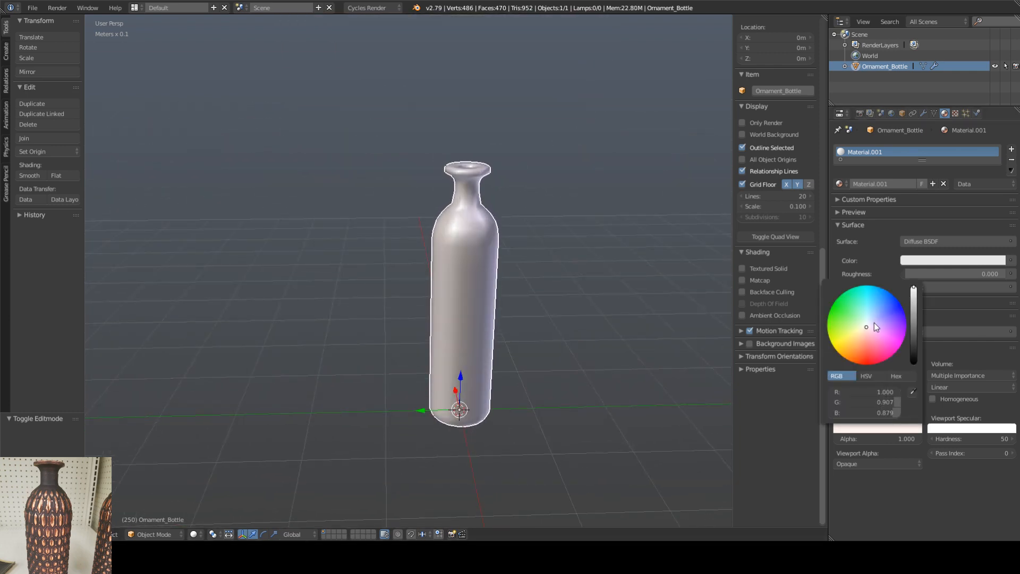
left_click(856, 427)
left_click_drag(866, 325, 867, 326)
Step: Inspect the whole bottle from several angles, comparing its smooth shading in Object Mode with its topology in Edit Mode
middle_click_drag(539, 272, 499, 278, "shift")
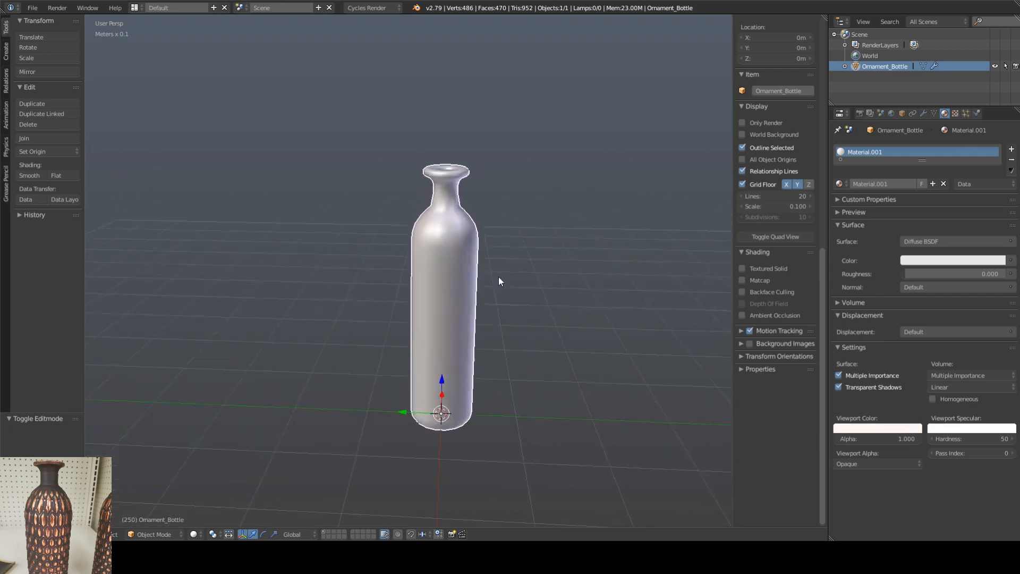
key("Tab")
key("Tab")
key("Tab")
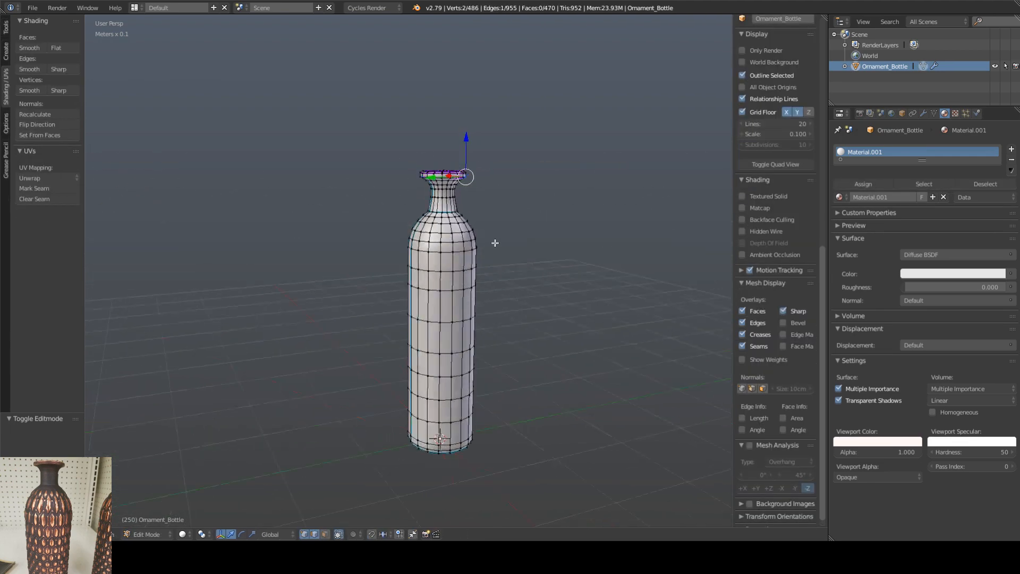
key("Tab")
scroll(457, 183, "up", 6)
scroll(457, 183, "down", 4)
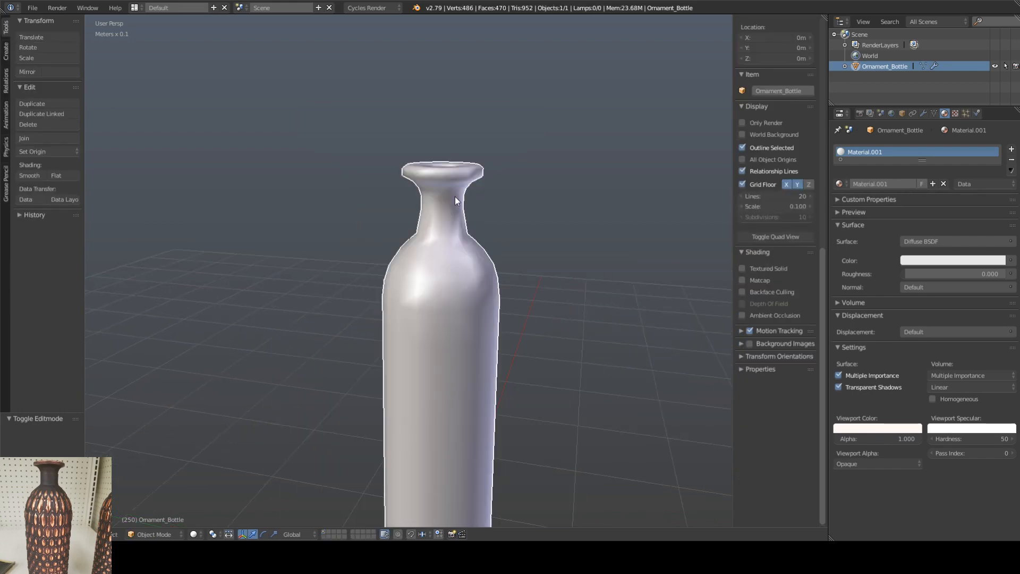
scroll(451, 230, "up", 1)
middle_click_drag(452, 230, 496, 263)
key("Tab")
key("Tab")
key("Tab")
scroll(455, 230, "up", 9)
scroll(457, 232, "down", 5)
scroll(524, 258, "down", 5)
scroll(550, 277, "up", 1)
scroll(523, 282, "down", 1)
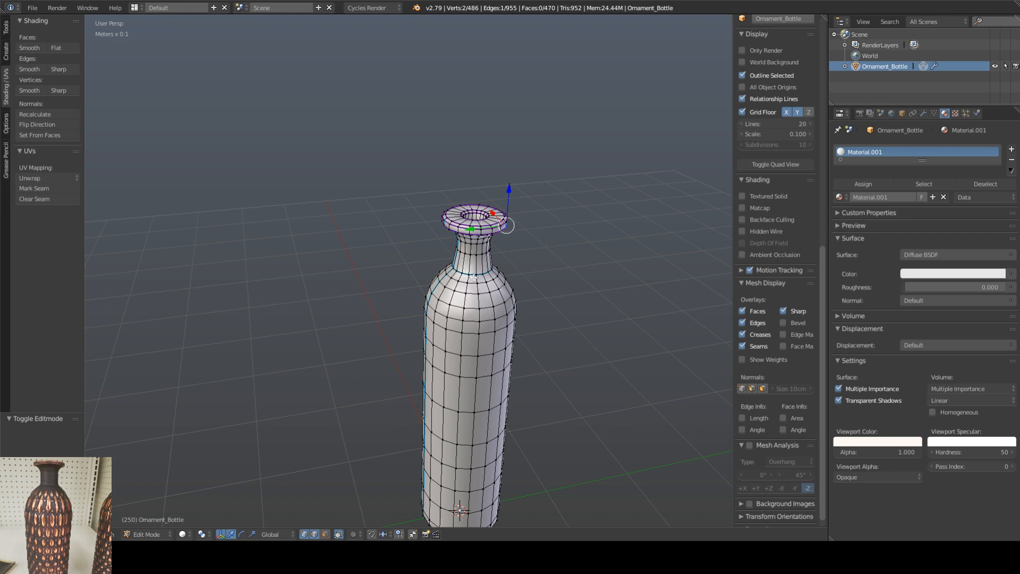
middle_click_drag(472, 277, 464, 263)
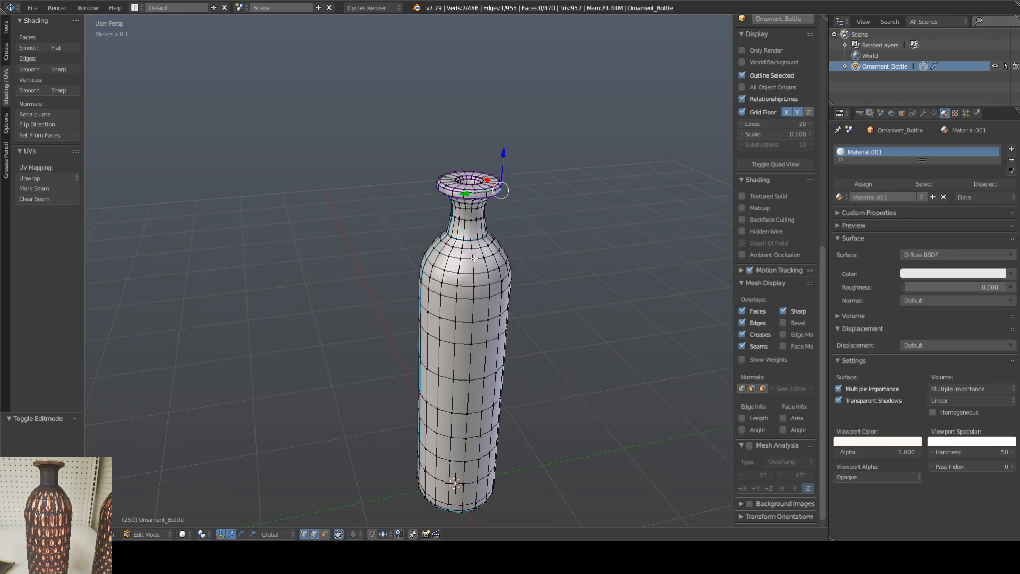
middle_click_drag(486, 252, 464, 216, "shift")
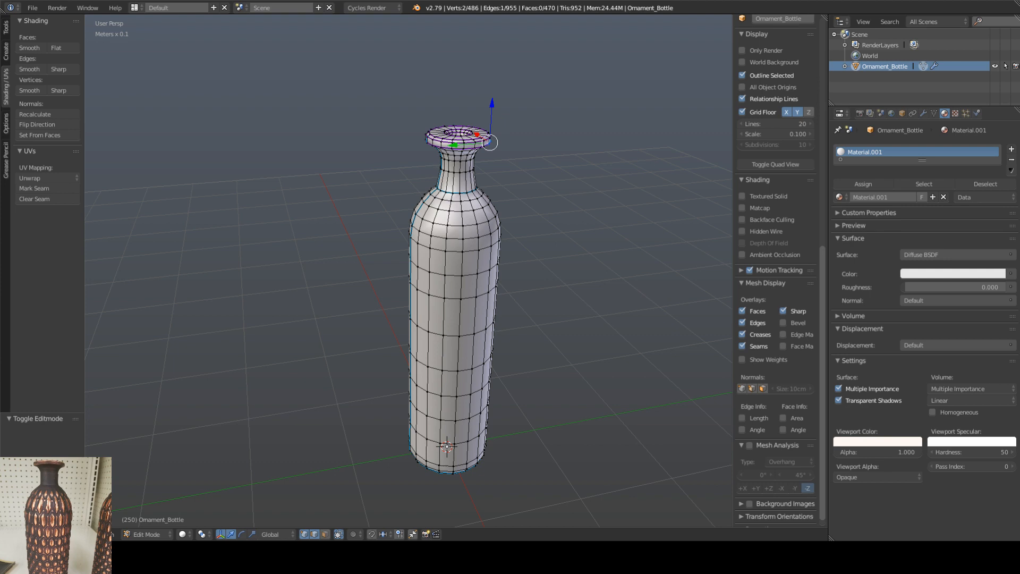
mouse_move(499, 255)
middle_mouse_down("shift")
mouse_move(489, 237)
mouse_move(489, 247)
middle_mouse_up("shift")
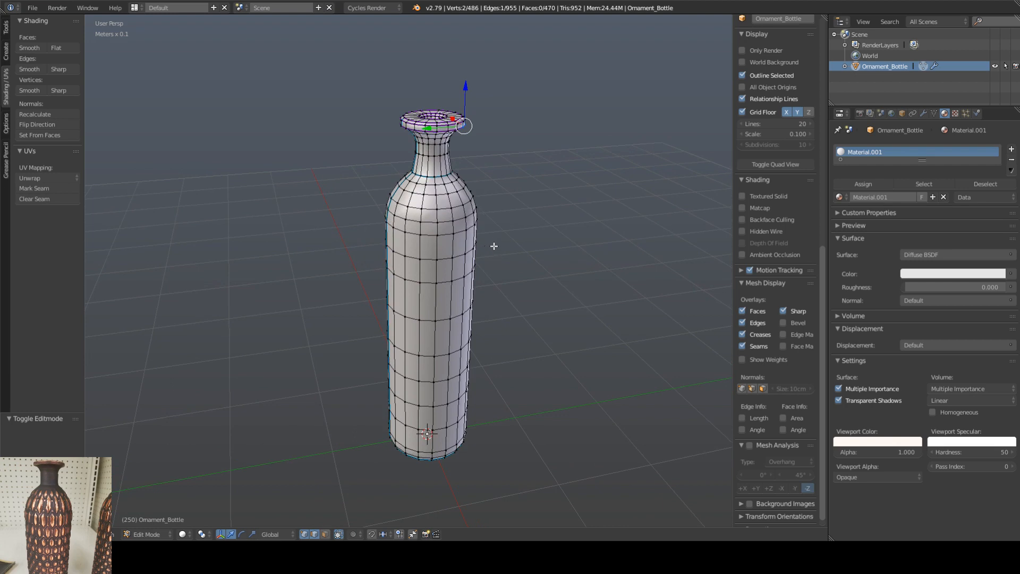
middle_click_drag(502, 222, 507, 224, "shift")
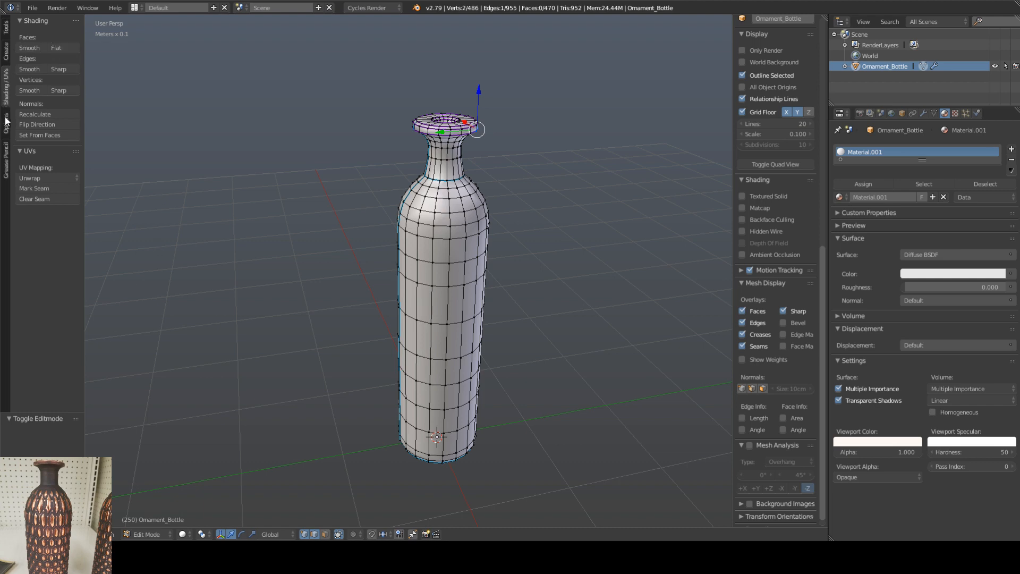
left_click(7, 29)
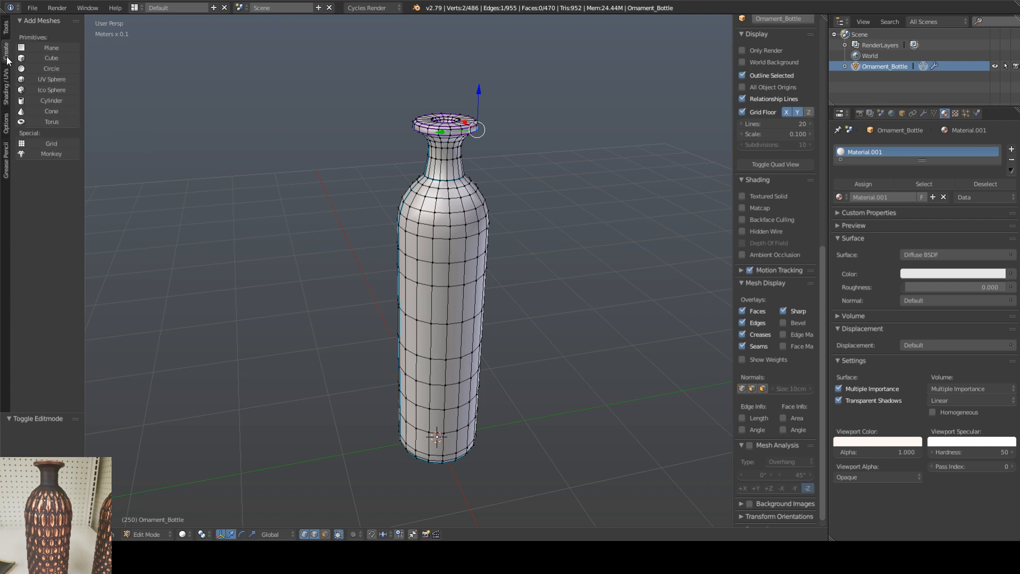
left_click(7, 85)
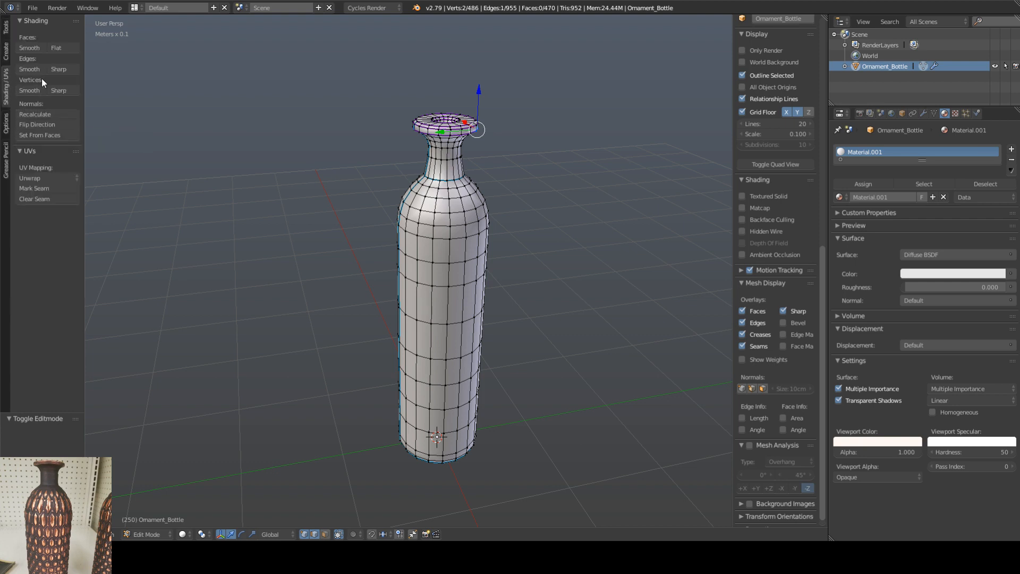
middle_click_drag(567, 225, 547, 241)
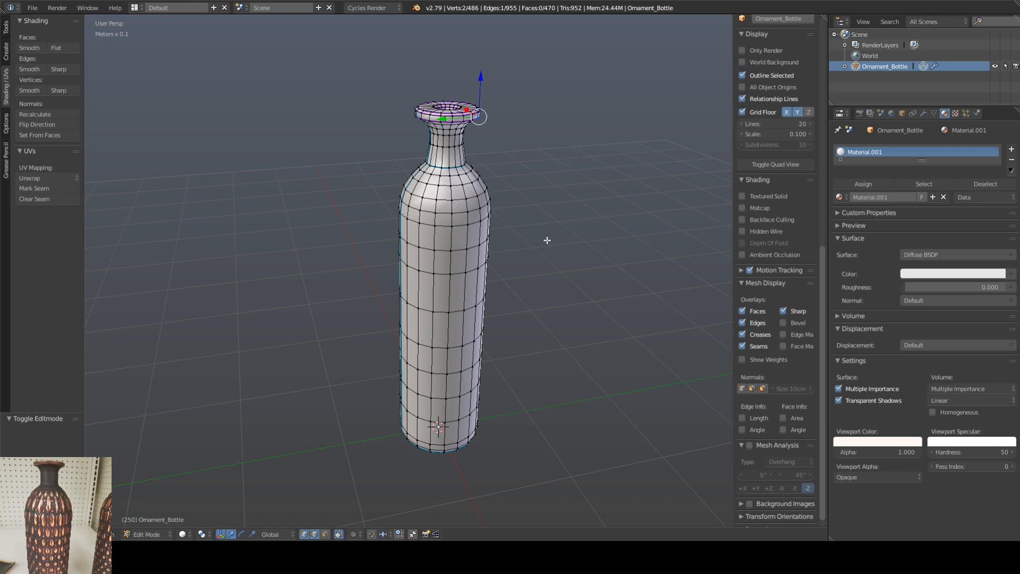
middle_click_drag(547, 240, 551, 235)
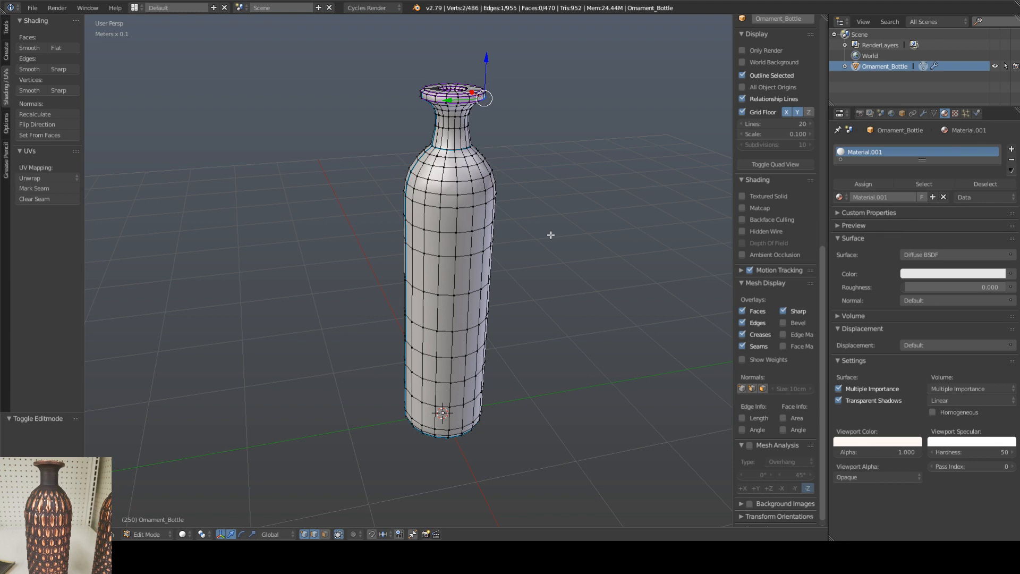
middle_click_drag(551, 235, 553, 235)
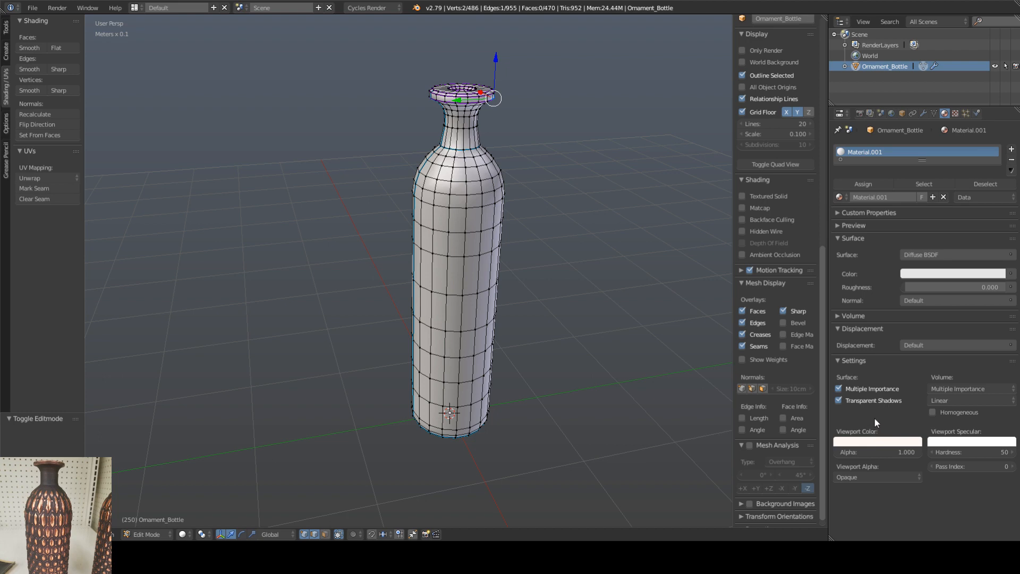
middle_click_drag(583, 307, 565, 314)
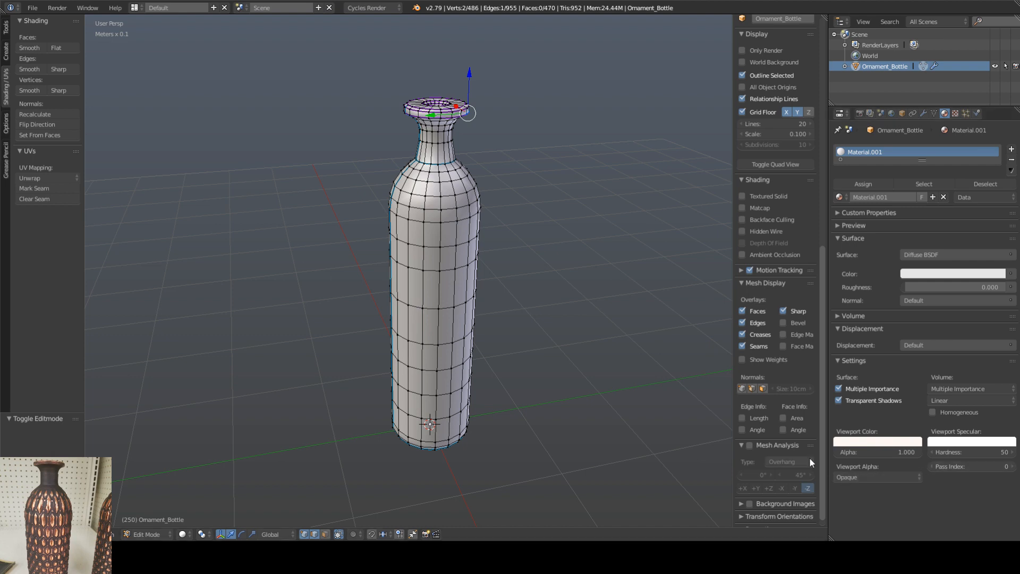
middle_click_drag(458, 300, 432, 291, "shift")
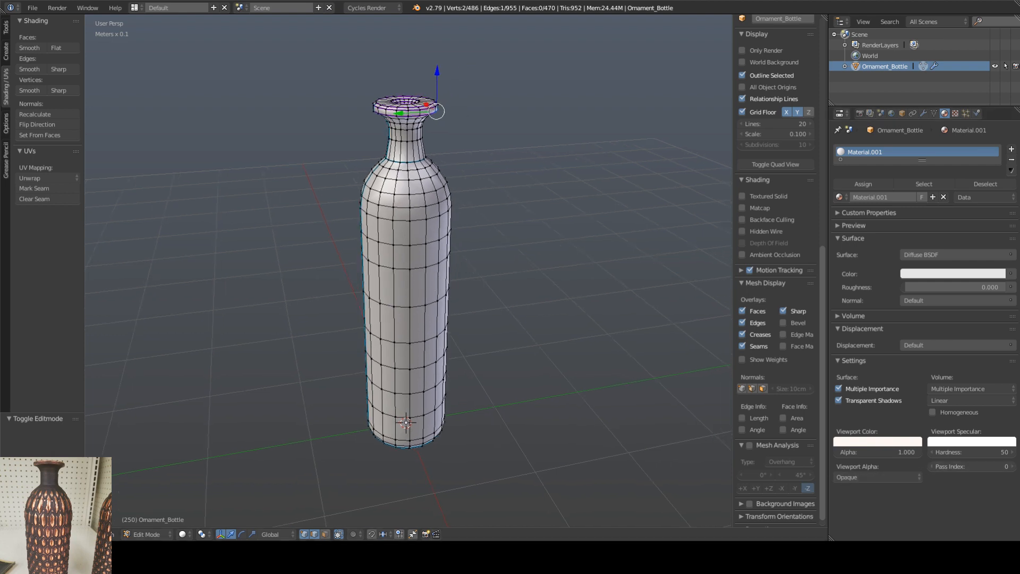
middle_click_drag(487, 320, 498, 321, "shift")
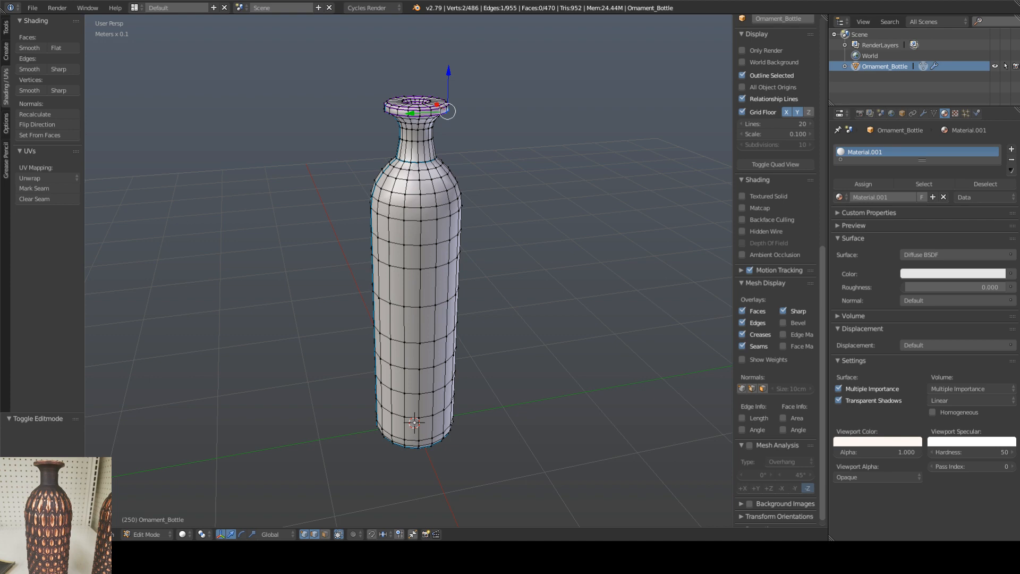
middle_click_drag(331, 164, 321, 178, "shift")
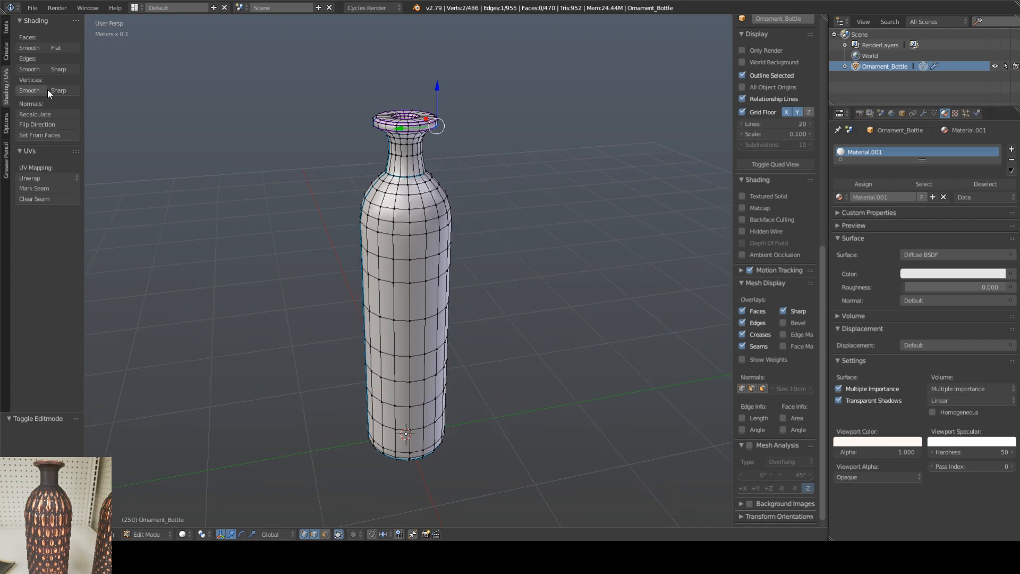
Step: Try smoothing the vertices of the middle edge loop around the lip's outer rim, and undo the smoothing
scroll(356, 112, "up", 5)
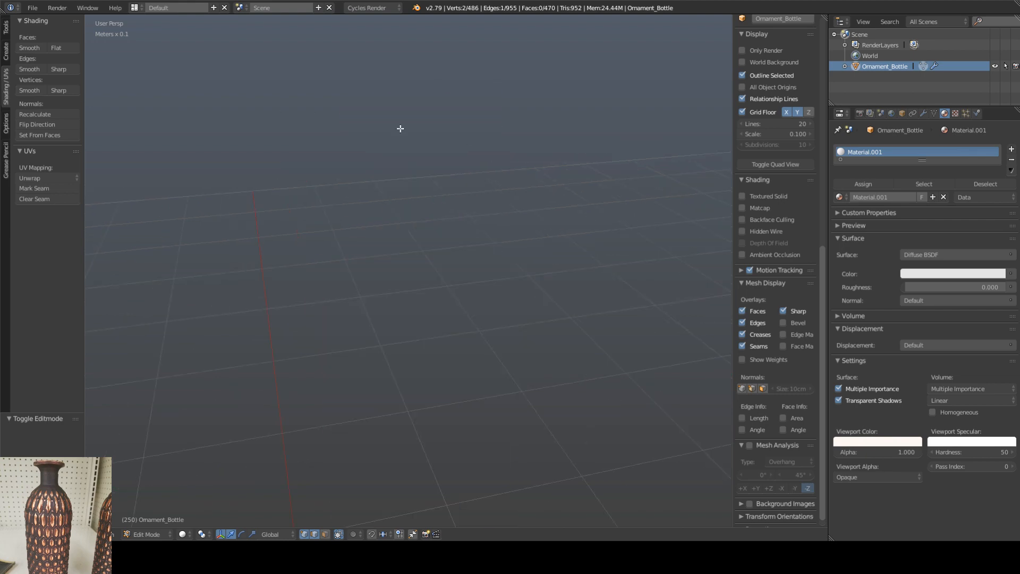
middle_click_drag(345, 171, 353, 162)
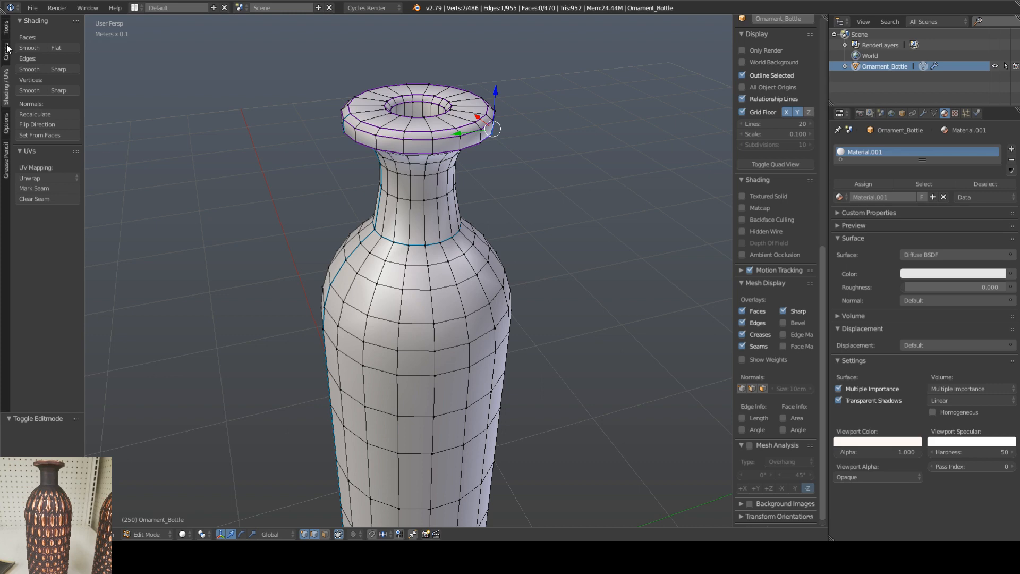
left_click(59, 535)
left_click(391, 138)
right_click(393, 138, "alt")
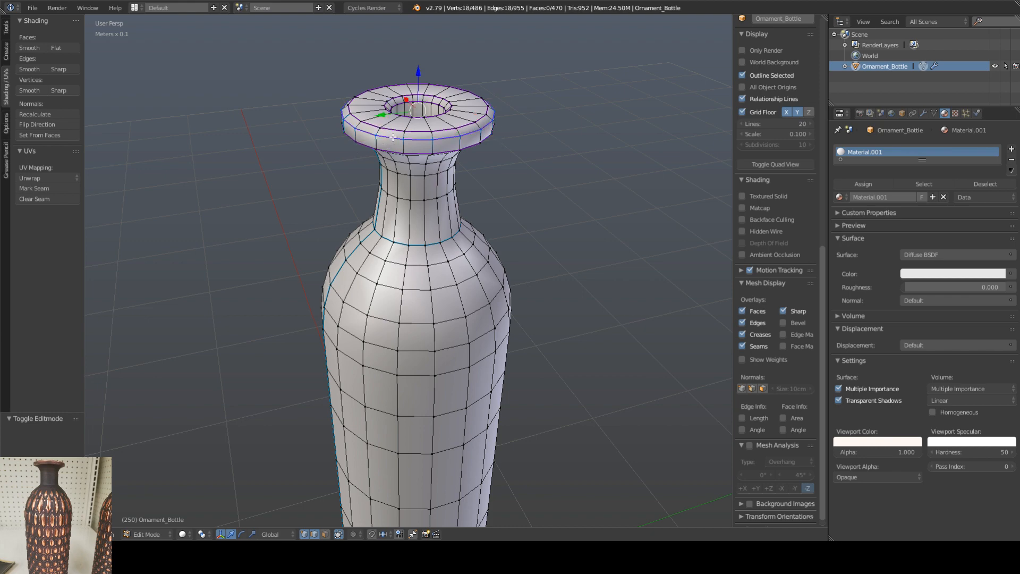
scroll(394, 144, "up", 2, "shift")
scroll(397, 152, "up", 6)
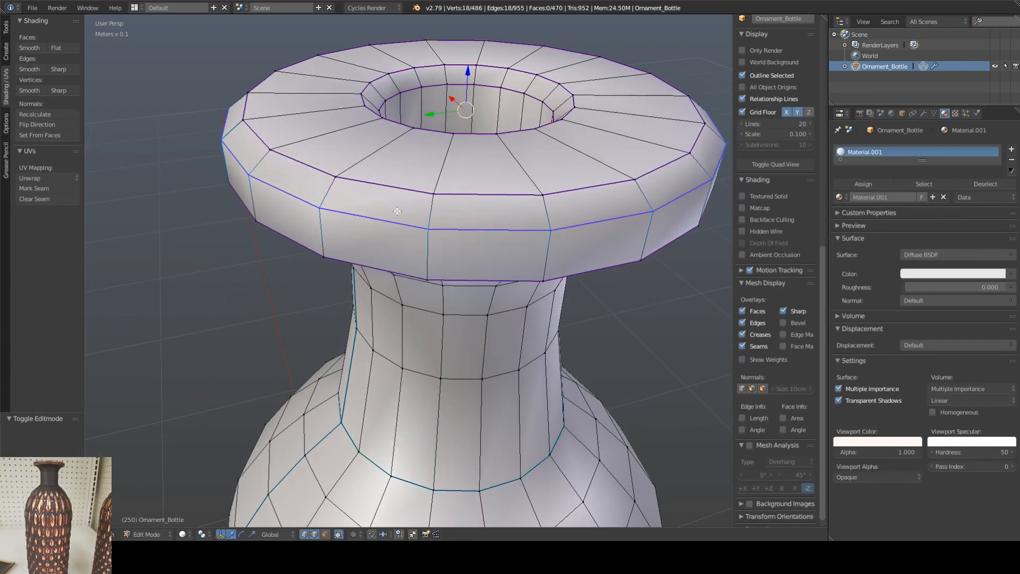
key("w")
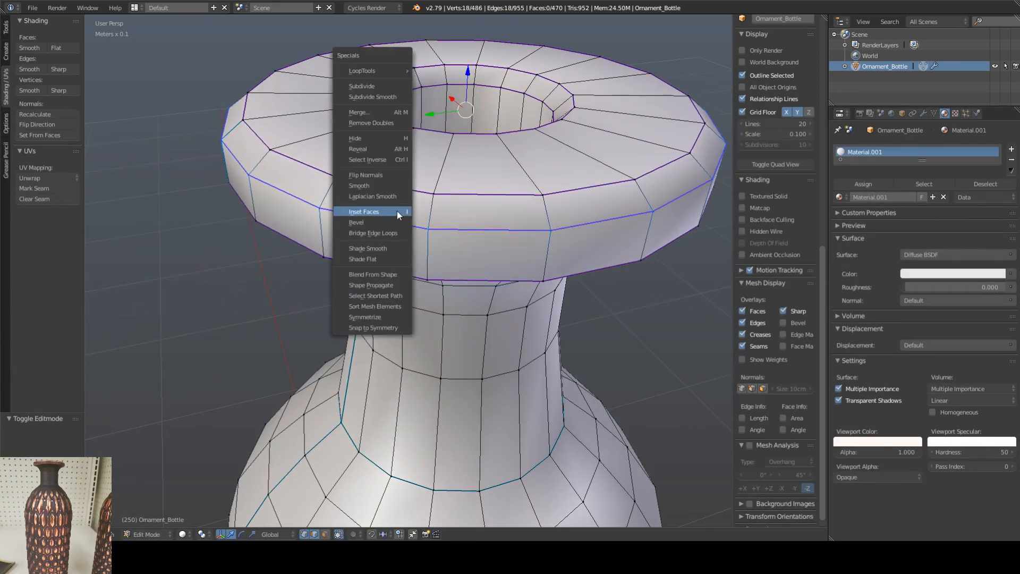
left_click(387, 185)
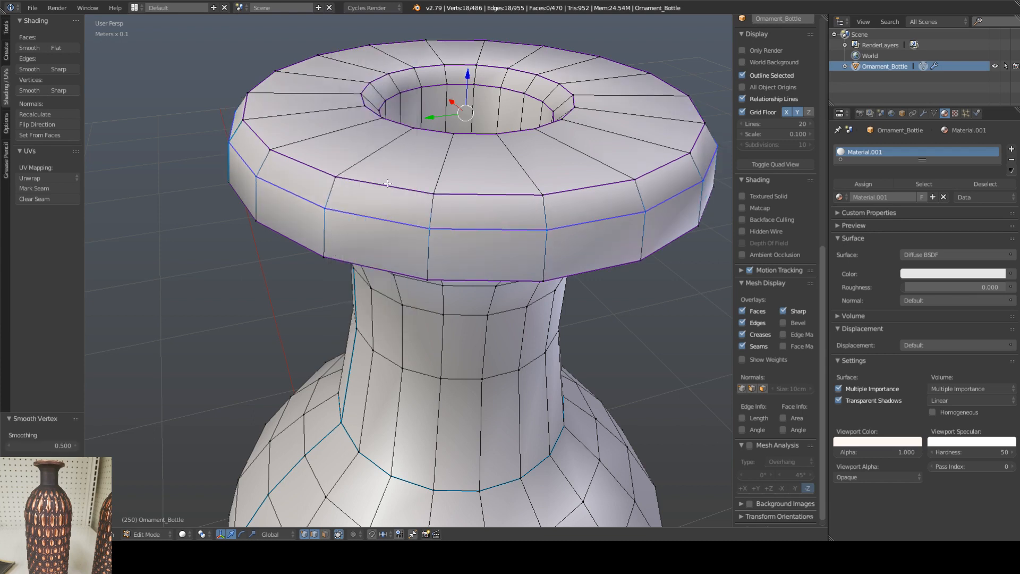
key("ctrl+z")
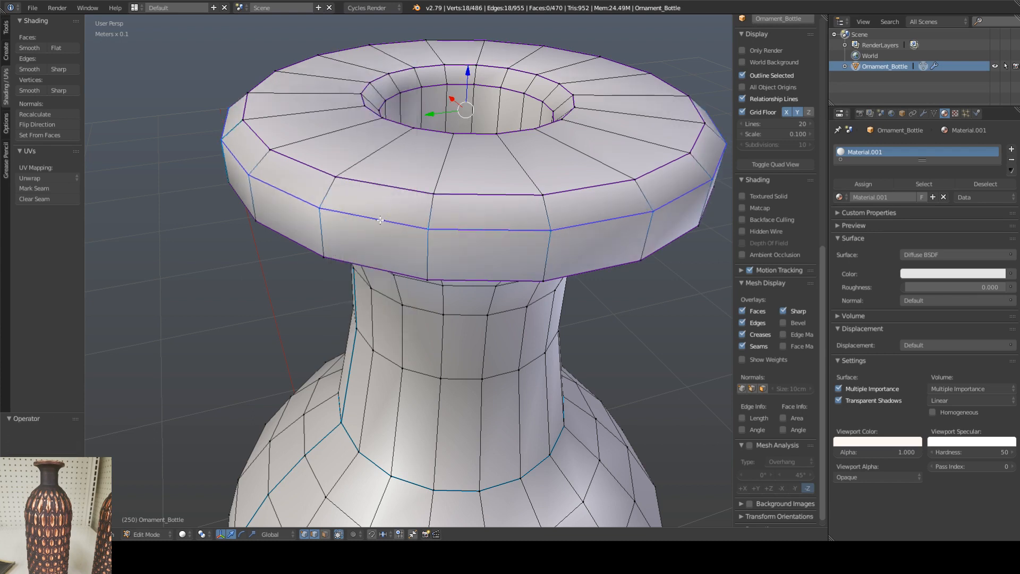
Step: Apply flat shading to the middle edge loop around the lip's outer rim and mark that loop as sharp
key("w")
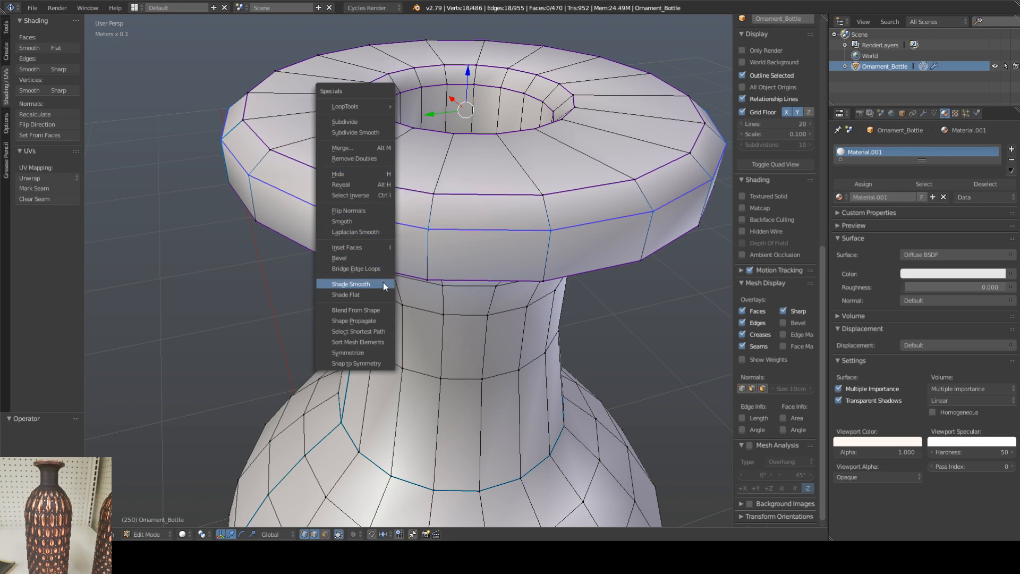
left_click(372, 294)
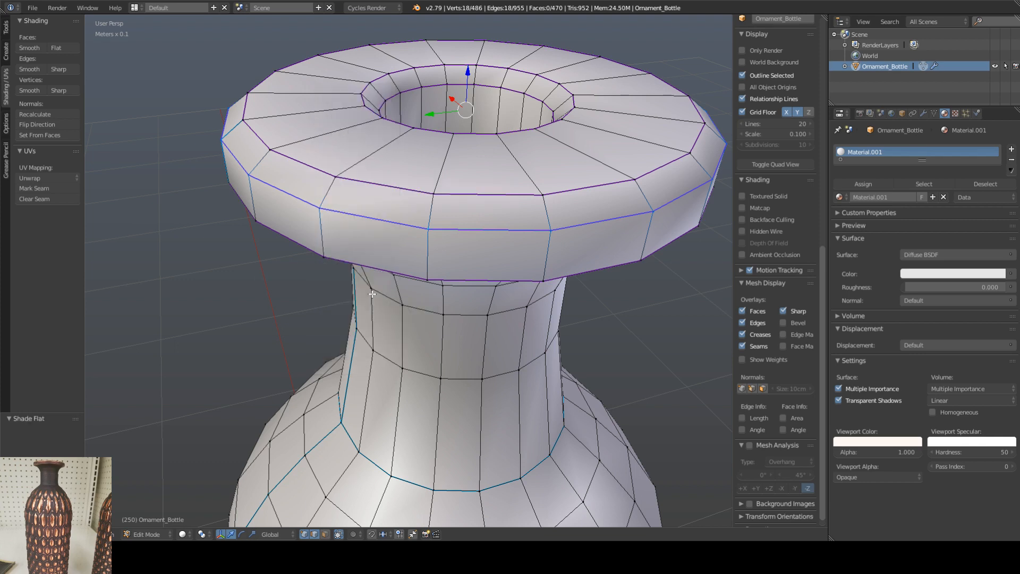
right_click_drag(378, 230, 375, 232)
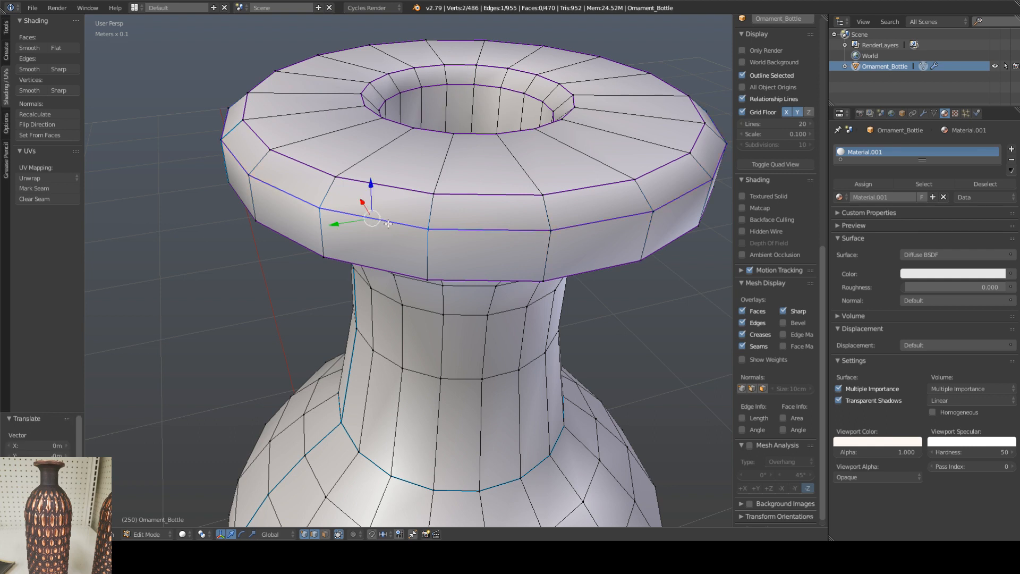
right_click(388, 223, "alt")
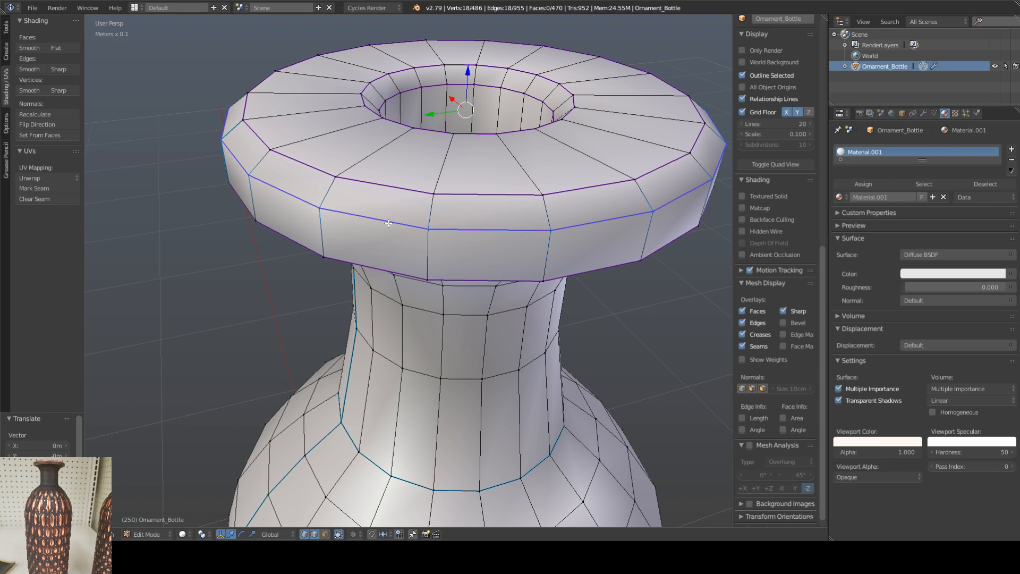
key("w")
left_click(112, 534)
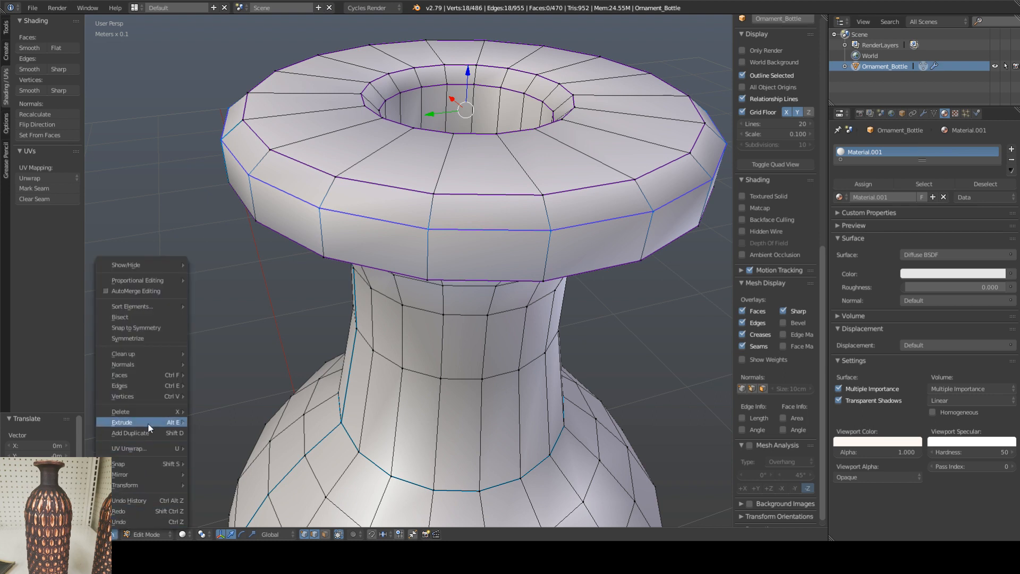
mouse_move(151, 375)
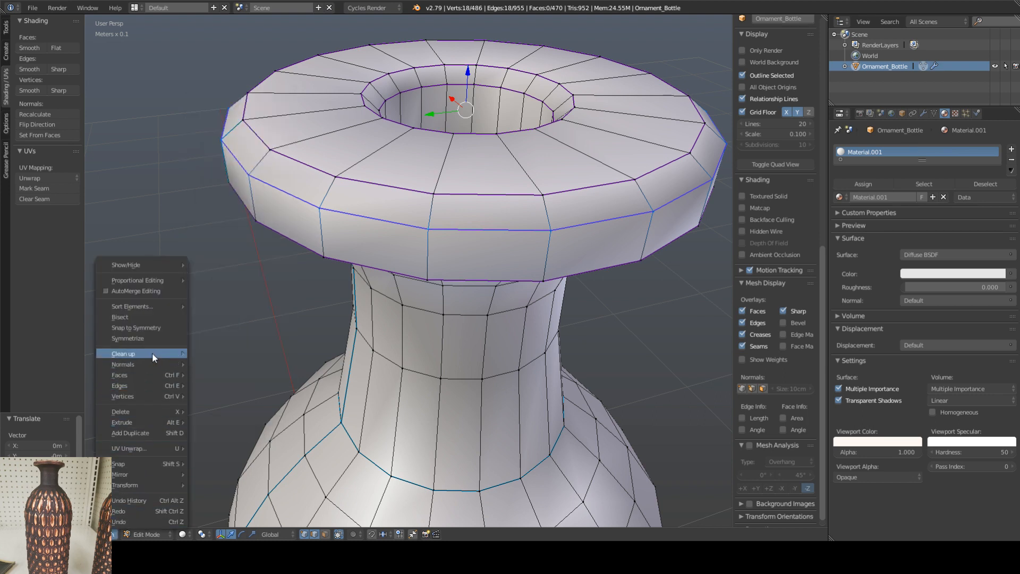
mouse_move(158, 304)
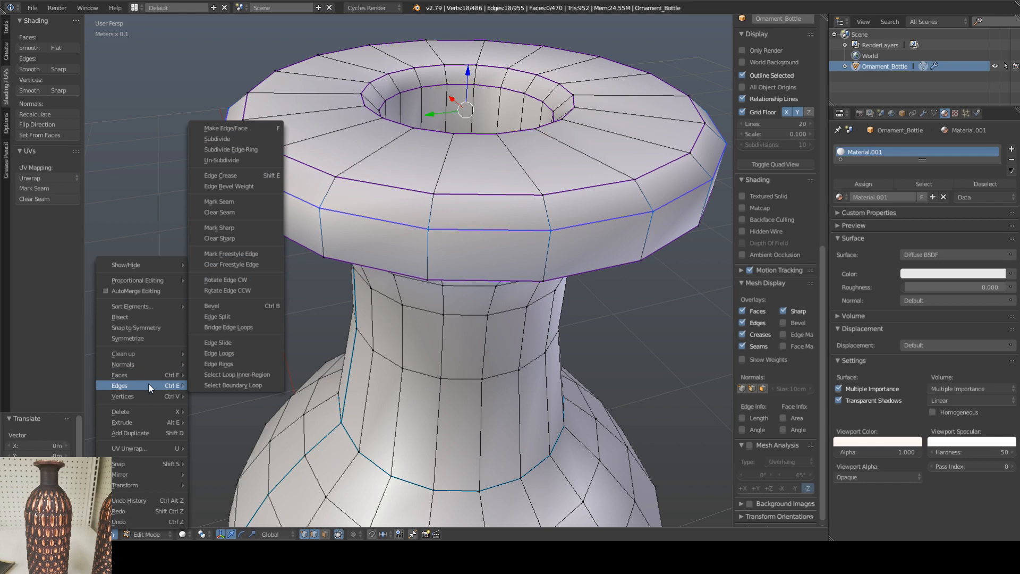
left_click(235, 225)
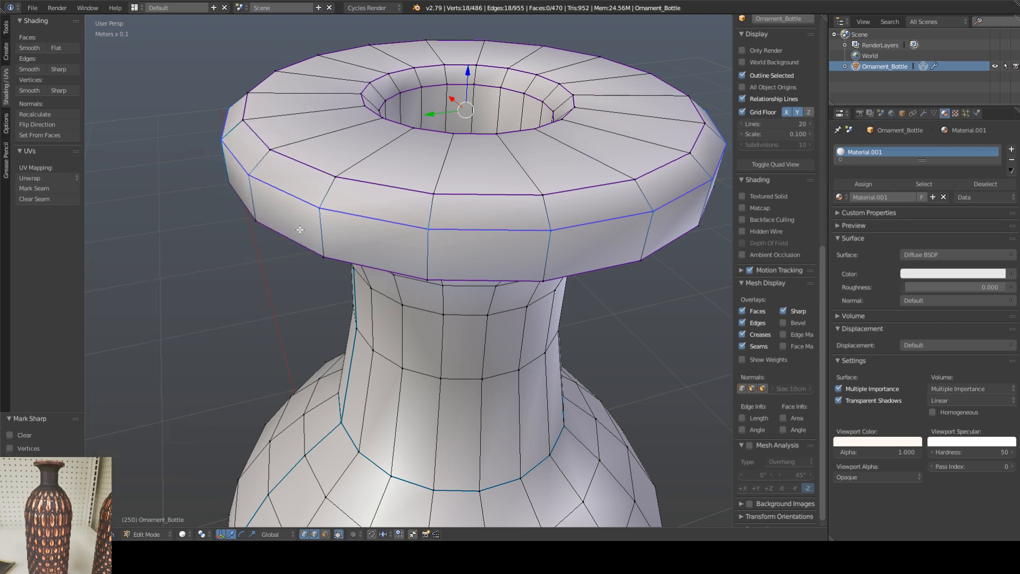
Step: Check the lip's shading up close in Object Mode and return to Edit Mode
middle_click_drag(533, 116, 373, 240, "shift")
middle_click_drag(352, 284, 463, 177, "shift")
key("Tab")
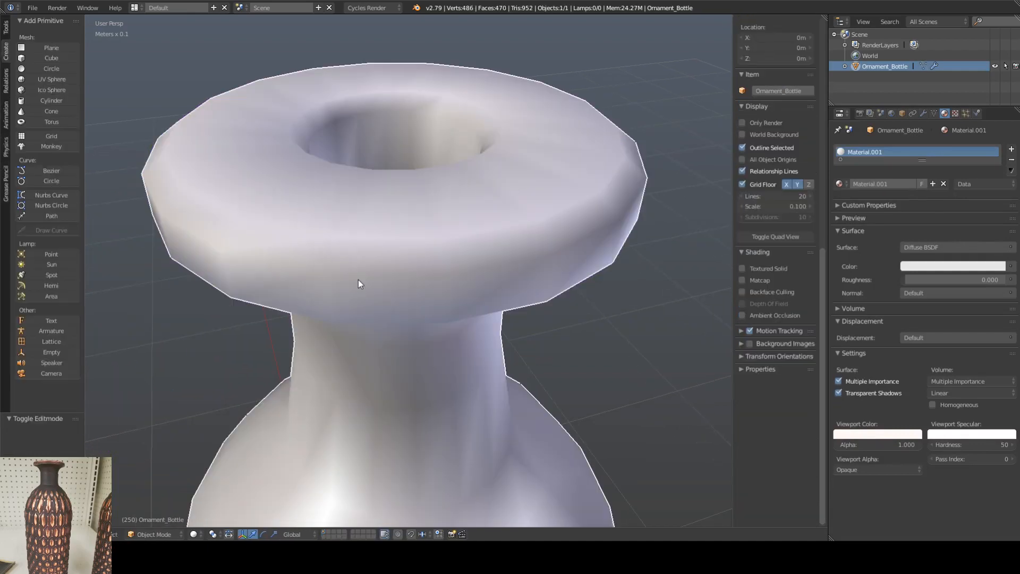
key("Tab")
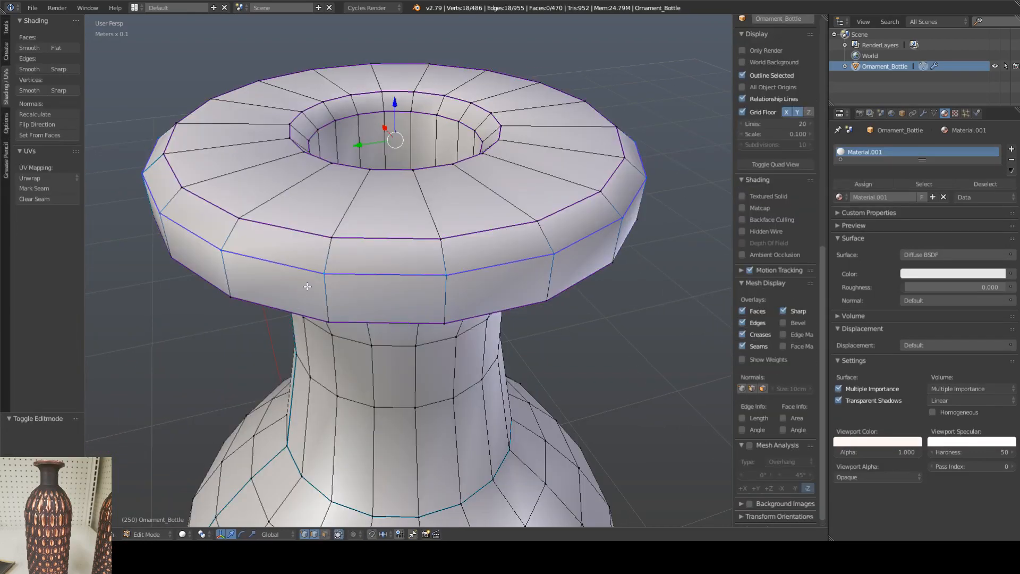
right_click(293, 263)
right_click(299, 231, "alt")
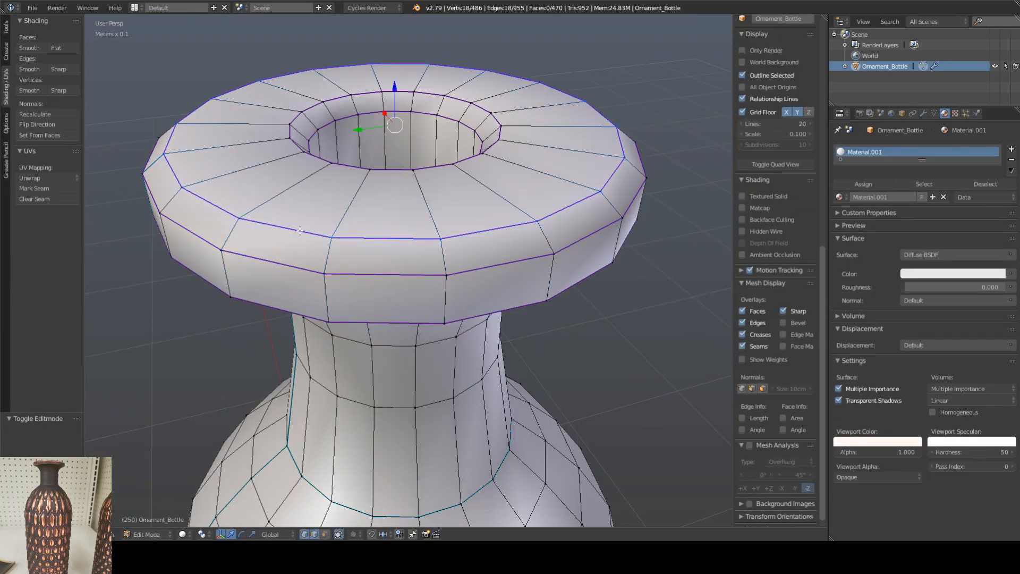
key("ctrl+z")
key("ctrl+z")
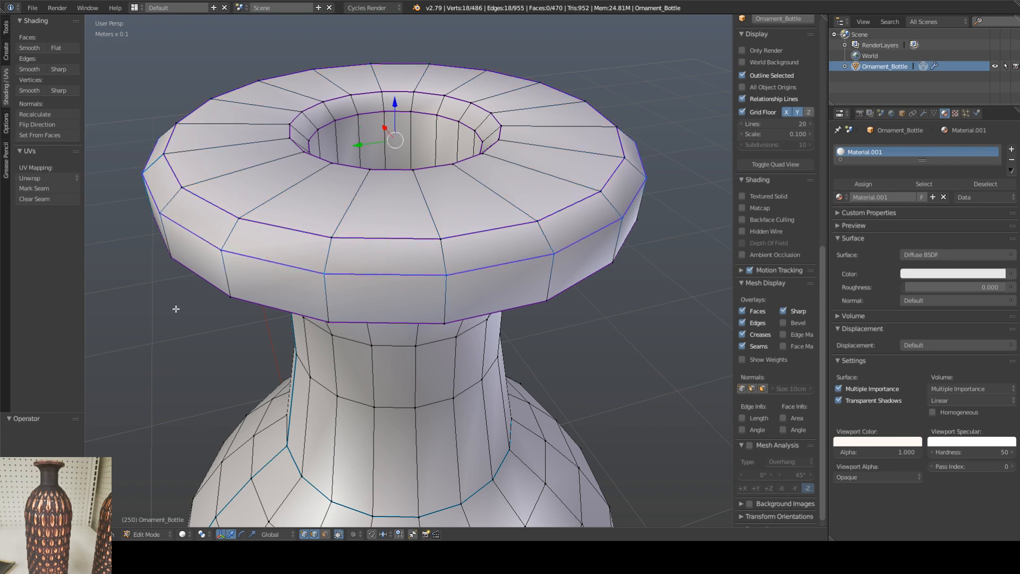
Step: Return to Object Mode and bring the whole bottle into view to check its shading
scroll(176, 308, "down", 8)
key("Tab")
scroll(308, 323, "up", 3)
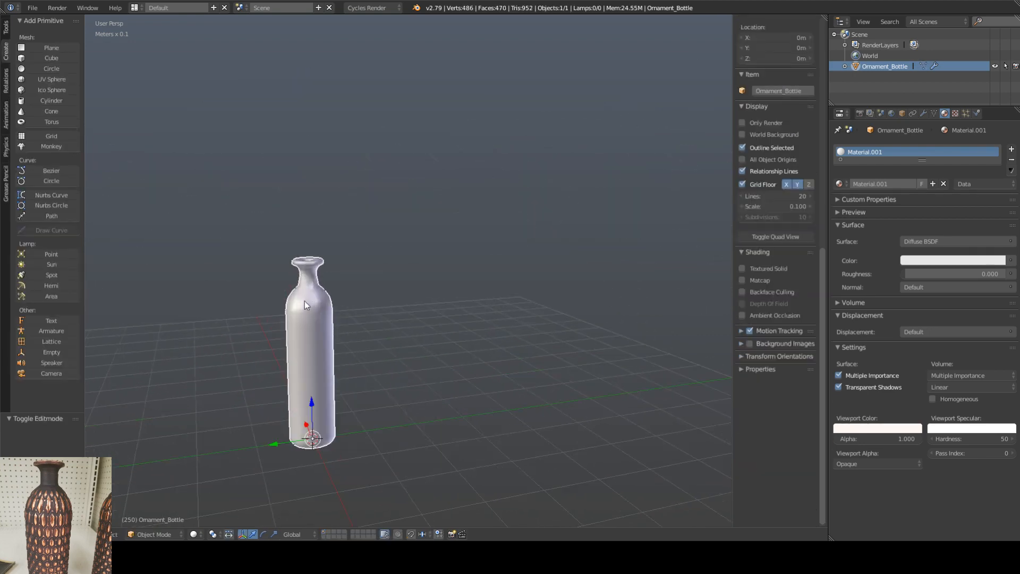
scroll(305, 301, "up", 1)
middle_click_drag(300, 306, 333, 288, "shift")
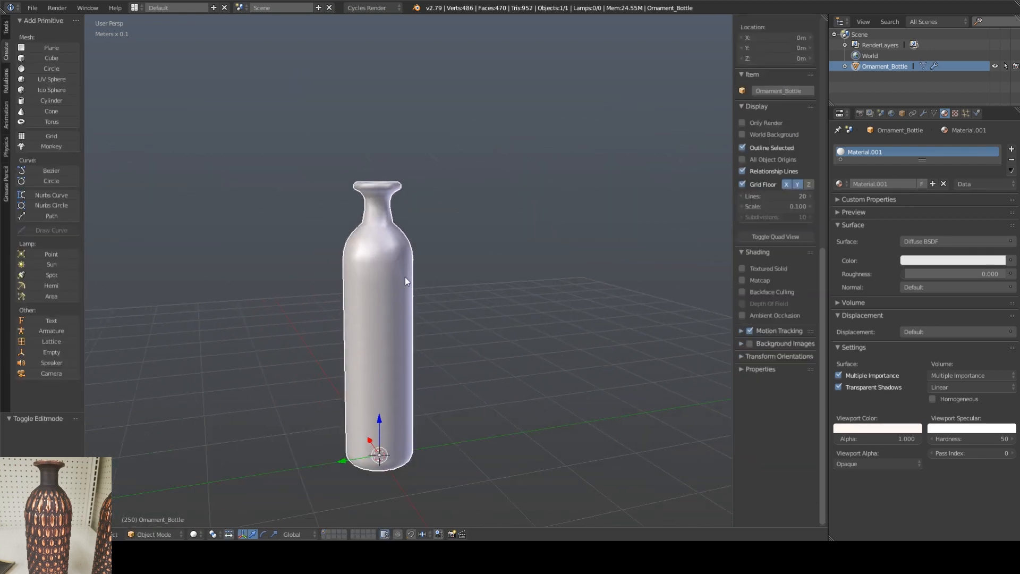
Step: Rename the bottle's material to Ornament_Bottle
right_click(885, 152)
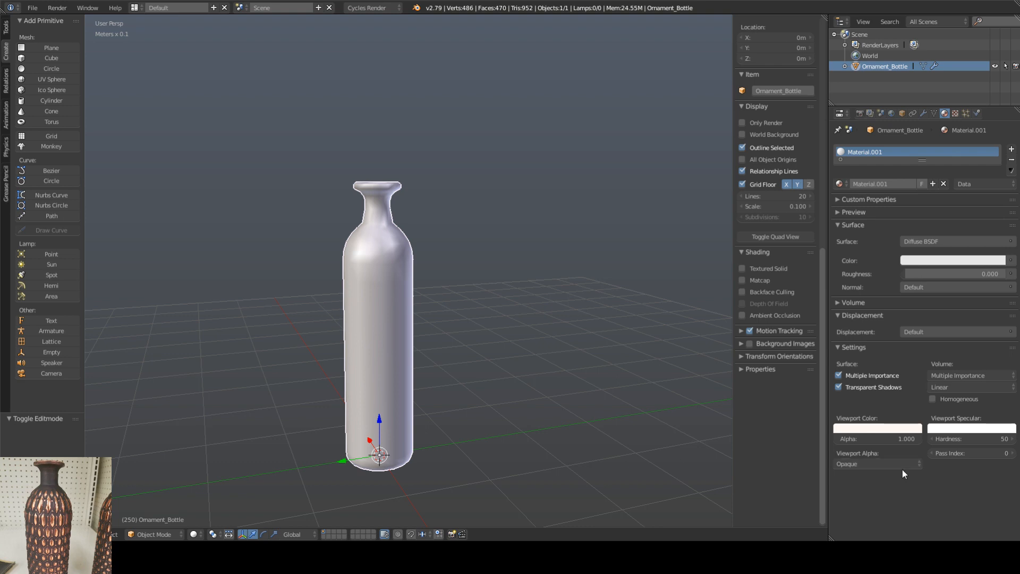
left_click(878, 182)
type("Ornament_B")
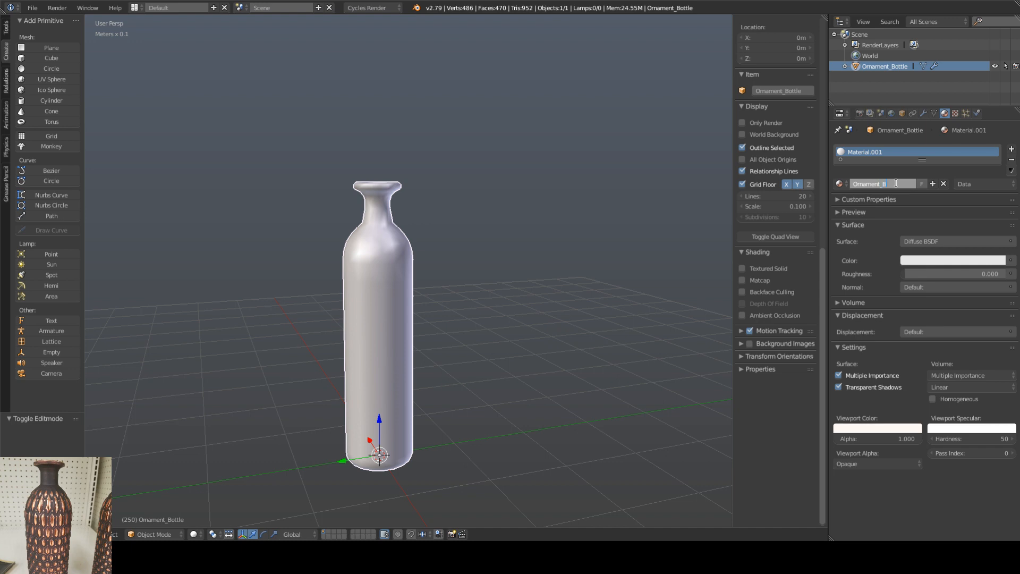
type("ottle")
key("Return")
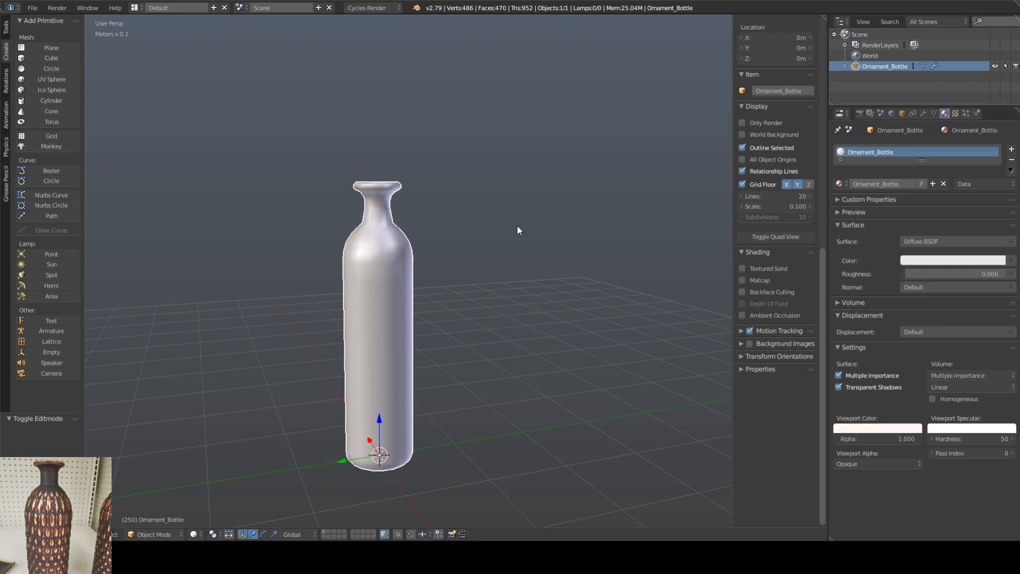
Step: Export the bottle as Ornament_Bottle.fbx into the Ornemental_Bottle folder
middle_click_drag(518, 225, 360, 217)
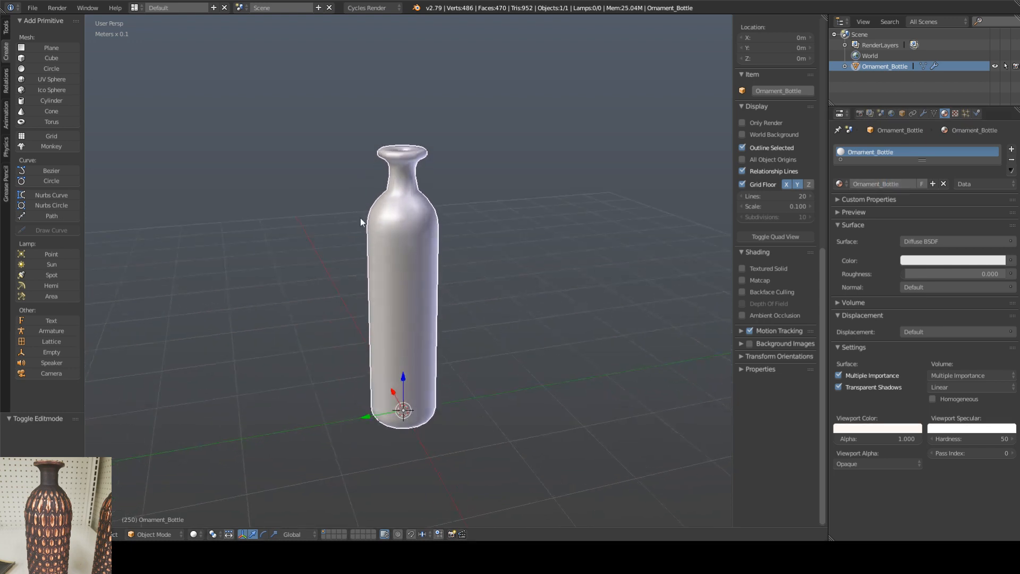
left_click(32, 8)
mouse_move(52, 217)
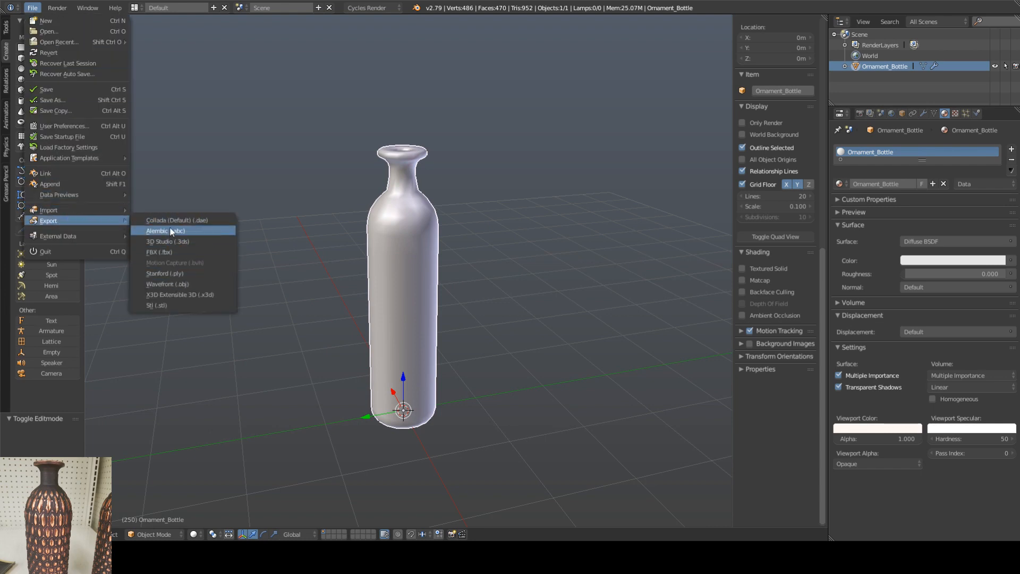
left_click(169, 252)
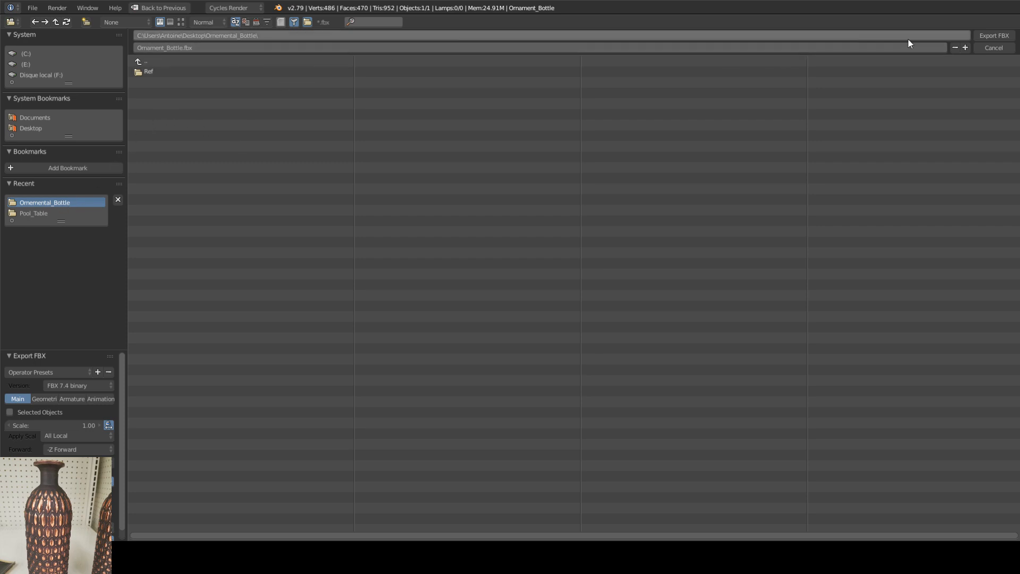
left_click(990, 36)
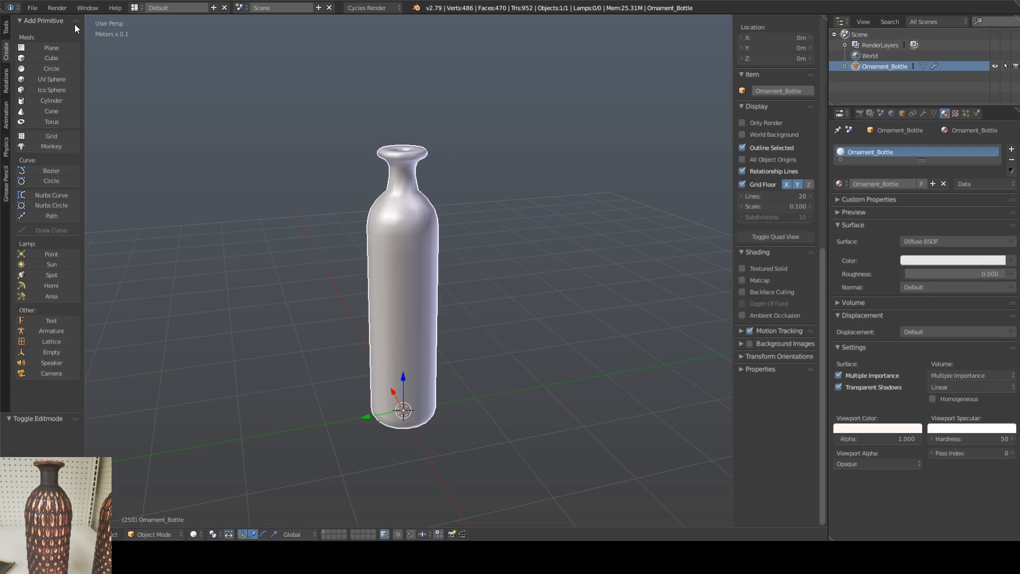
Step: Export the bottle to FBX again with the export limited to selected objects, overwriting Ornament_Bottle.fbx
left_click(32, 7)
mouse_move(64, 220)
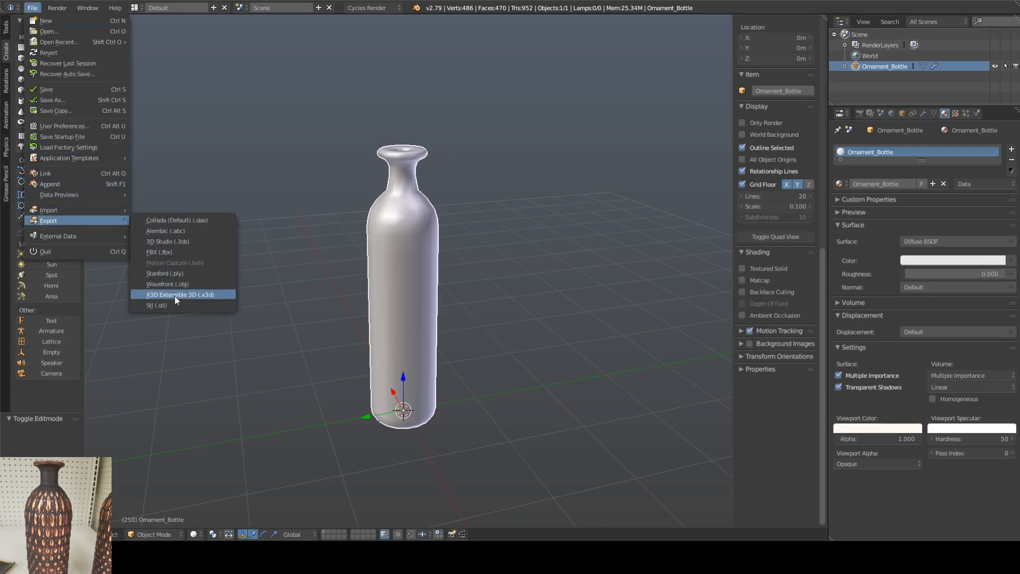
left_click(174, 251)
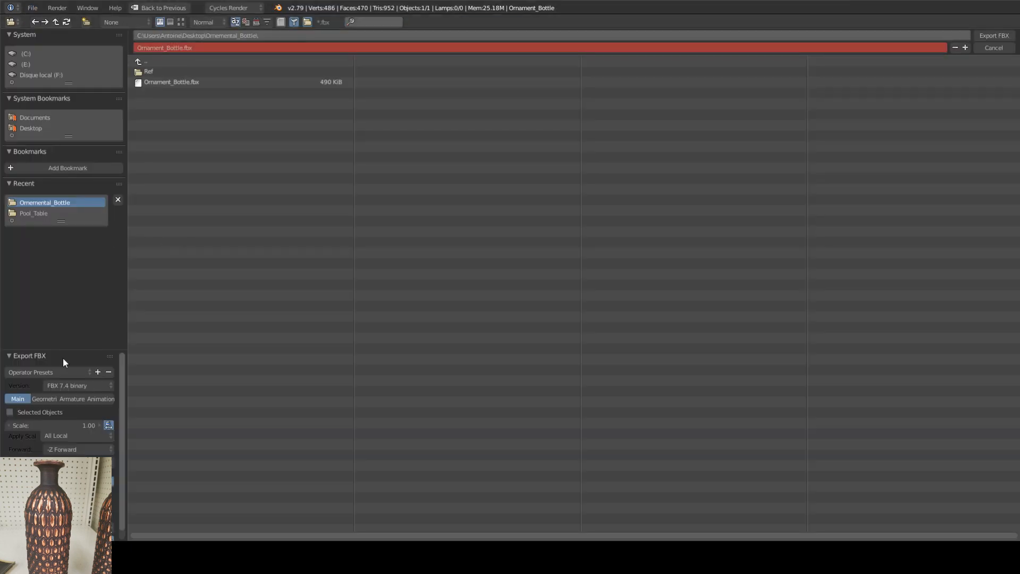
left_click(25, 412)
left_click(177, 82)
scroll(122, 380, "down", 1)
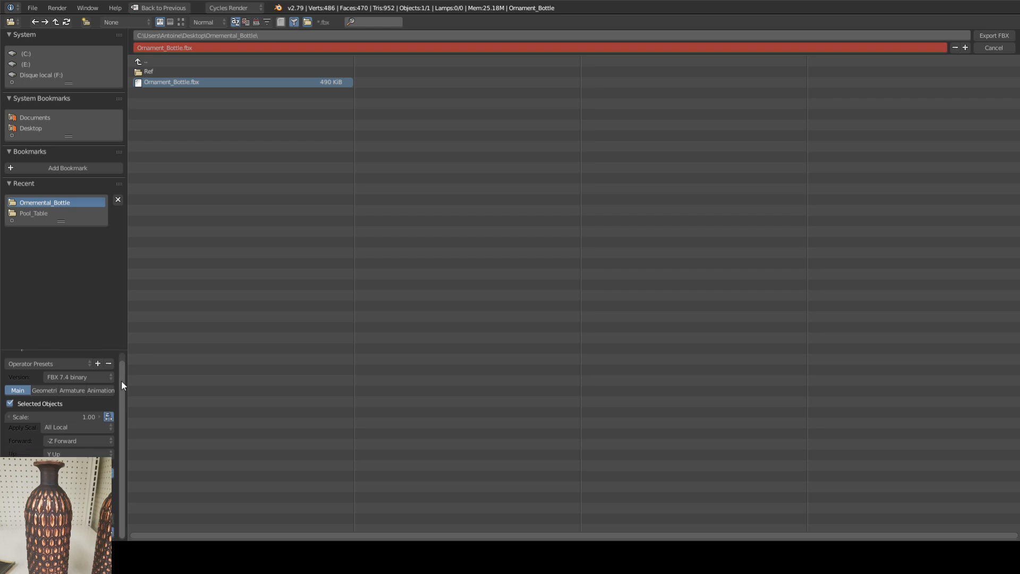
scroll(118, 399, "up", 1)
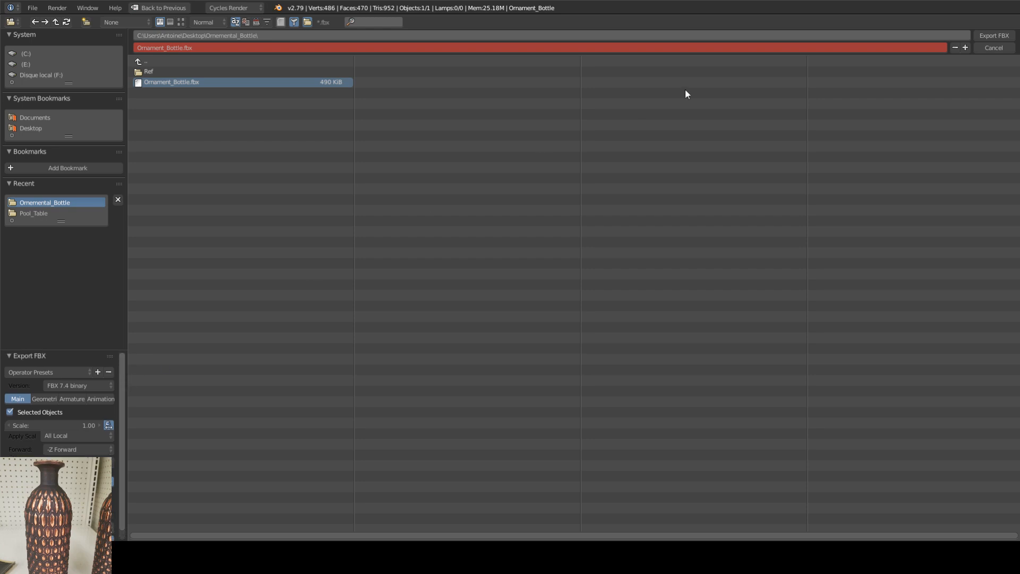
left_click(993, 35)
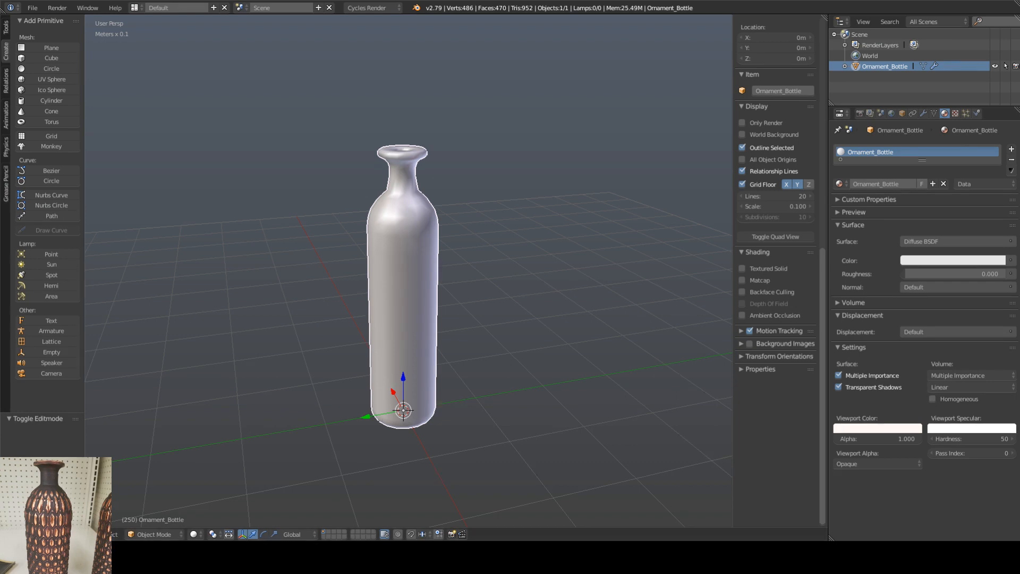
Step: Enable the Bevel and Subsurf modifiers in the viewport, set the Subsurf view subdivisions to 3 and check the smoothed bottle
middle_click_drag(423, 278, 390, 258)
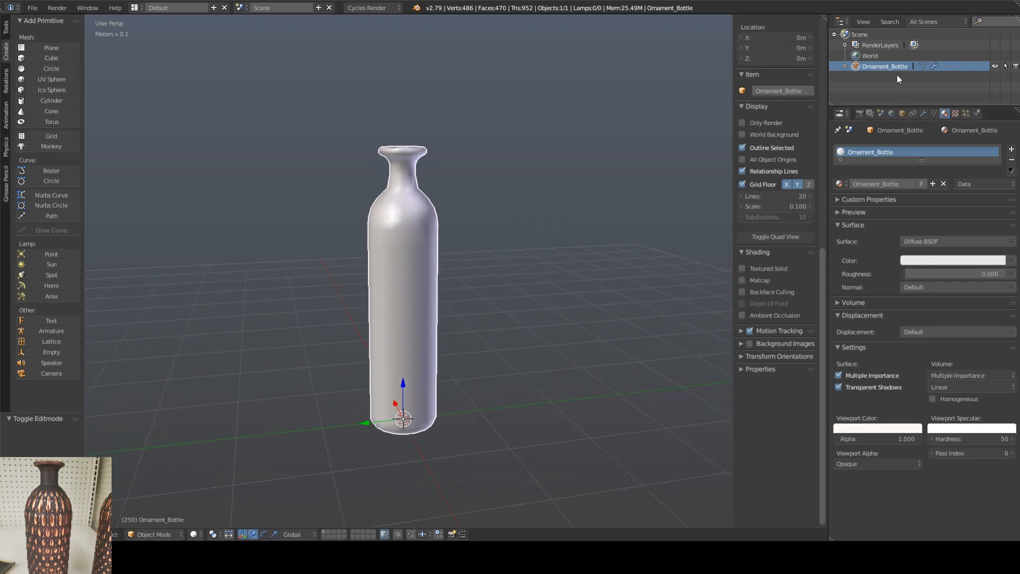
left_click(923, 113)
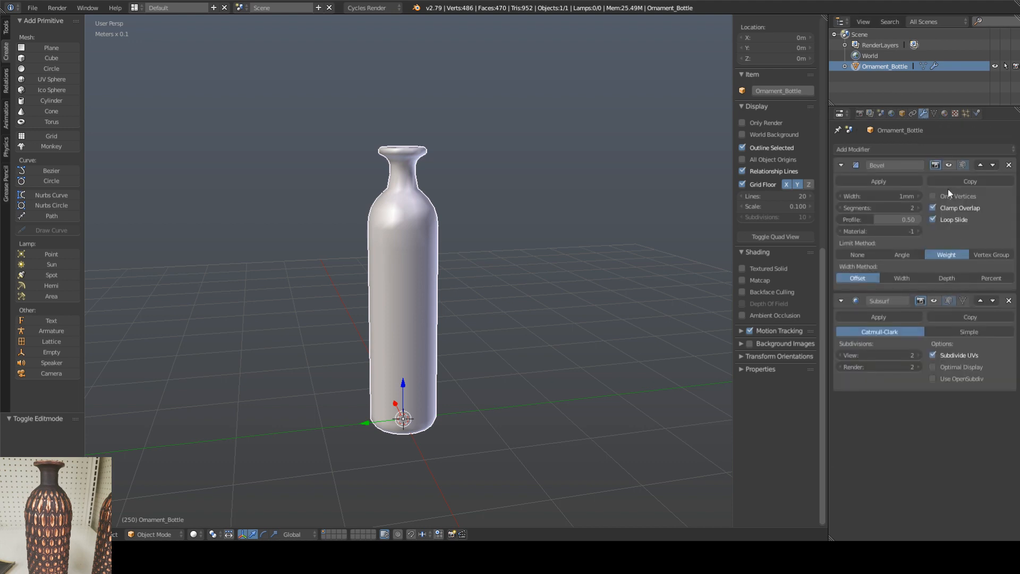
left_click(949, 164)
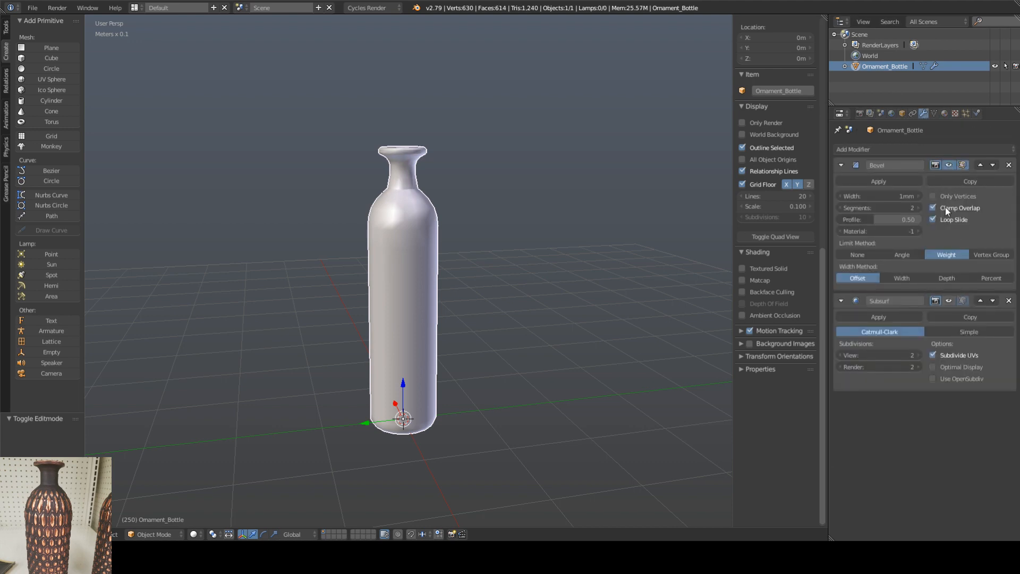
left_click(949, 300)
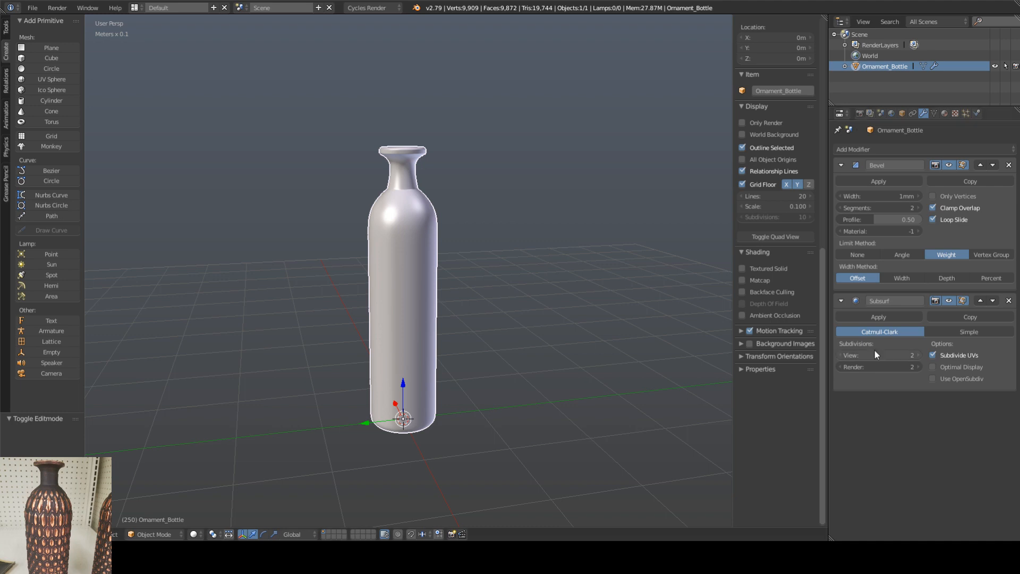
left_click(917, 355)
scroll(407, 190, "up", 6)
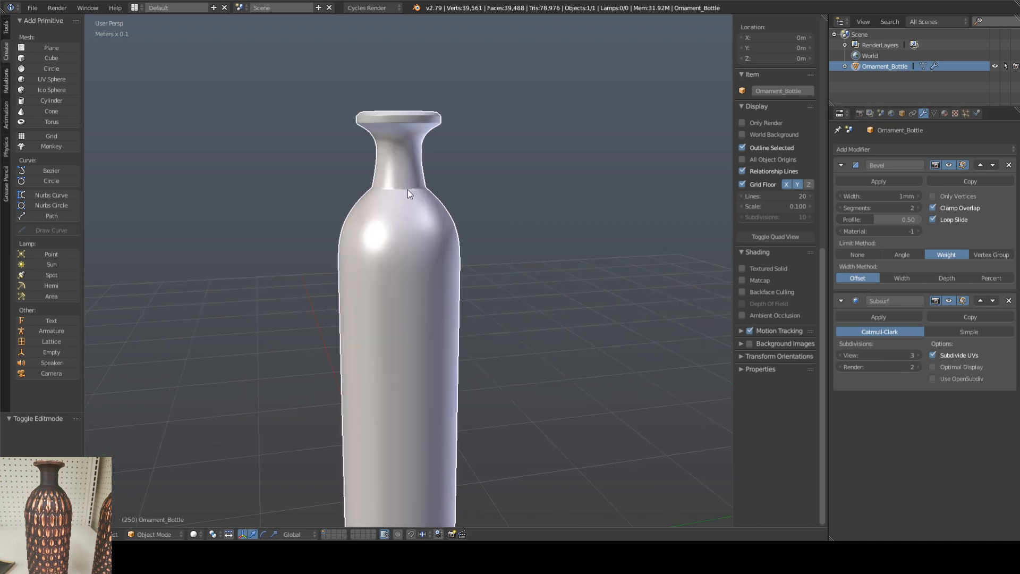
scroll(442, 228, "down", 4)
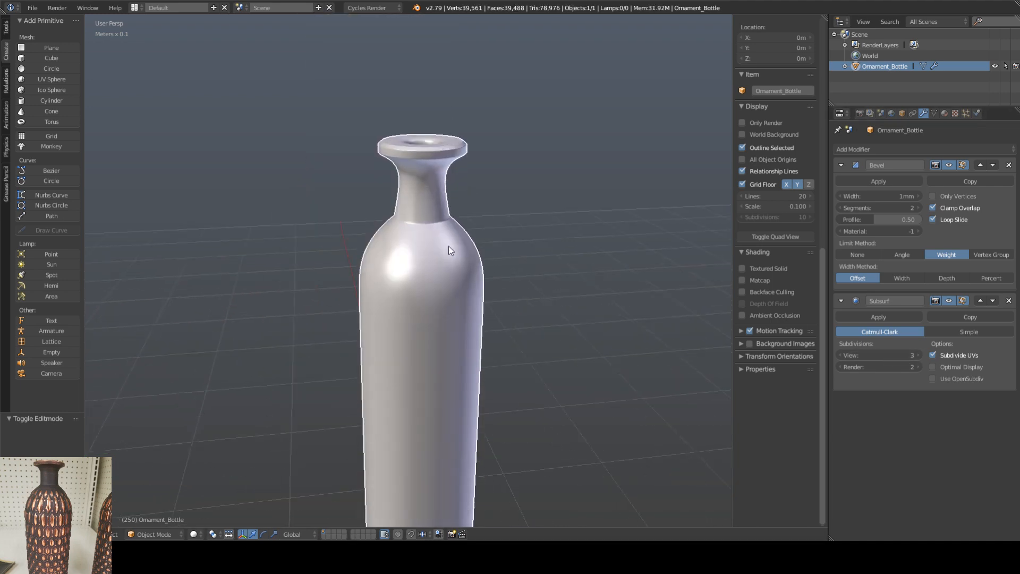
mouse_move(452, 247)
middle_mouse_down()
mouse_move(448, 278)
mouse_move(451, 141)
mouse_move(451, 253)
middle_mouse_up()
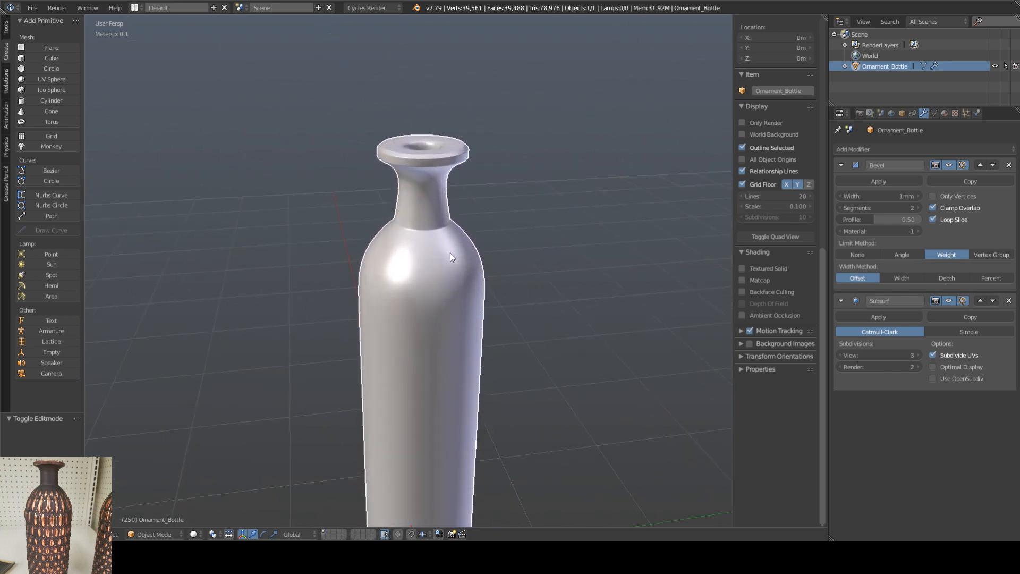
Step: Export the subdivided bottle in FBX format as Ornament_Bottle_High.fbx, with only selected objects included
left_click(33, 8)
mouse_move(65, 221)
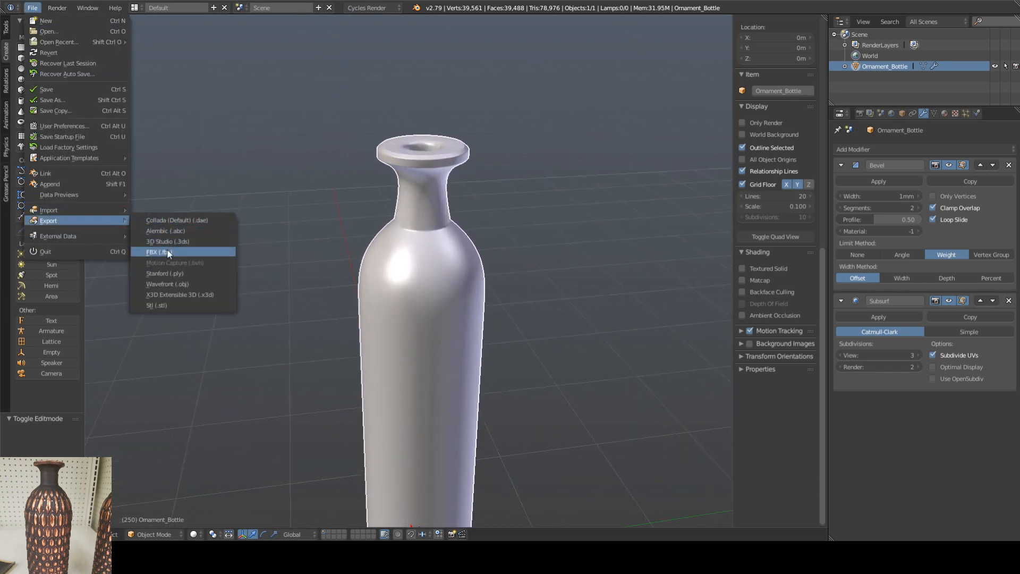
left_click(191, 252)
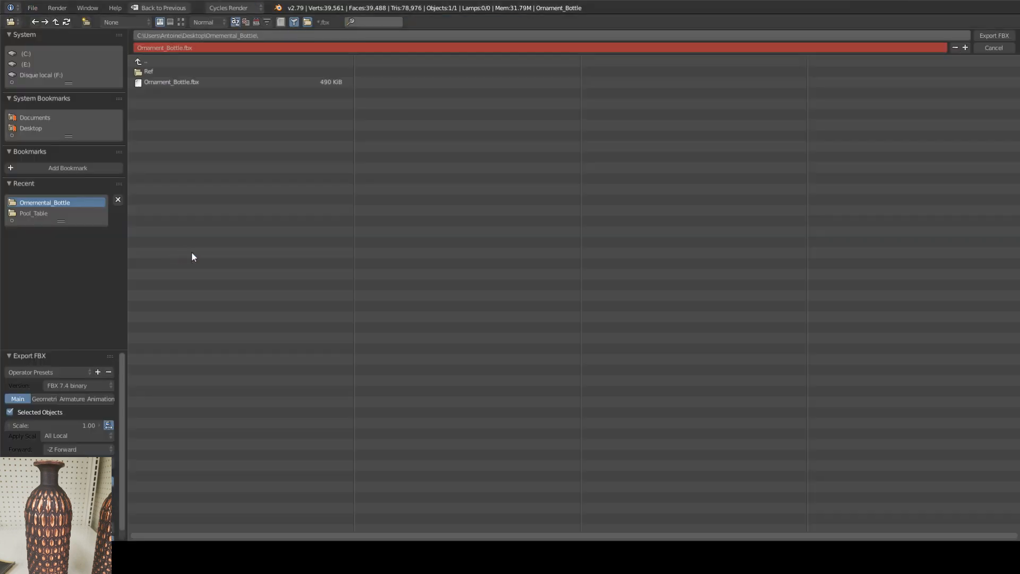
left_click(173, 84)
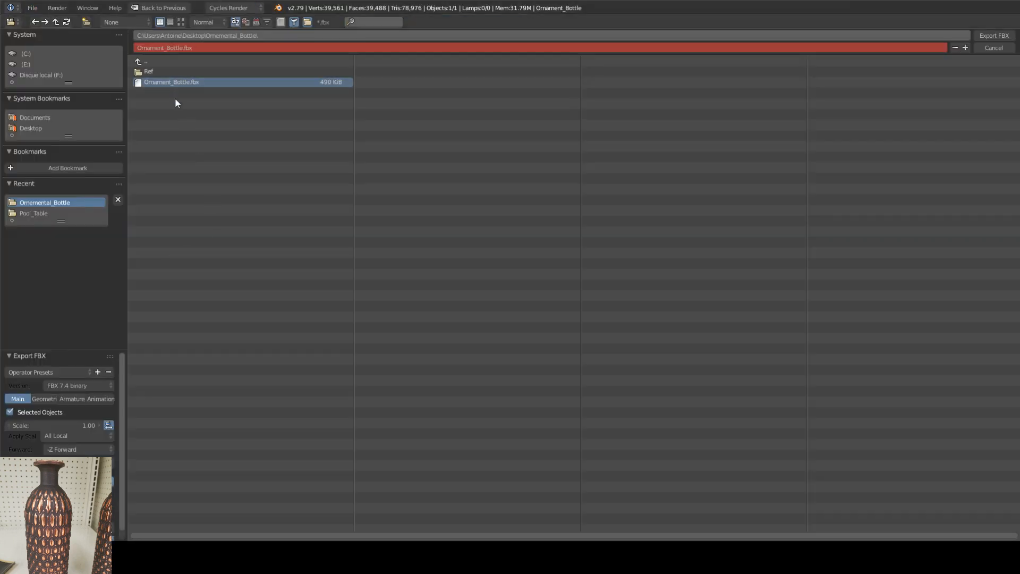
left_click(204, 48)
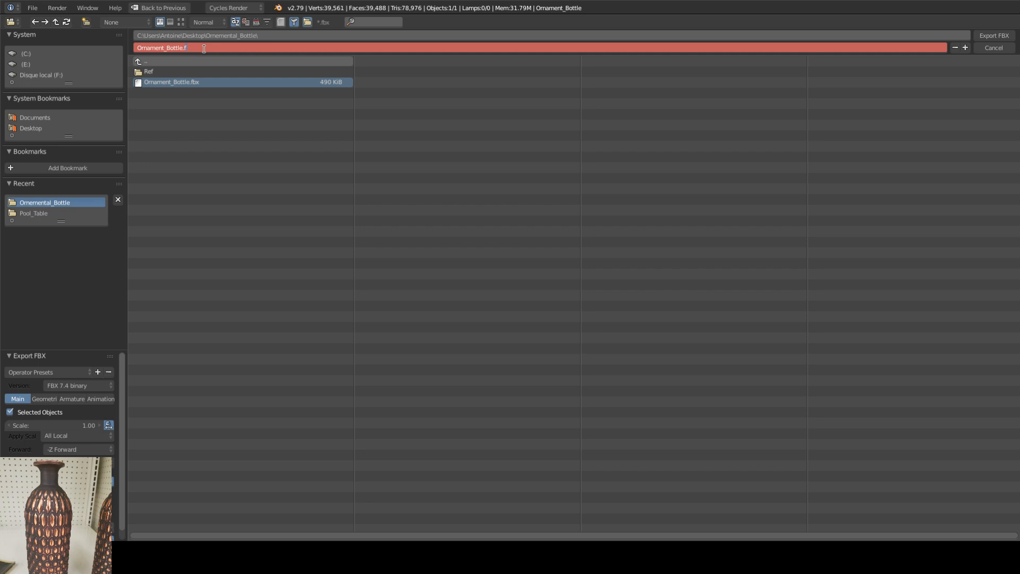
type("_High")
key("Return")
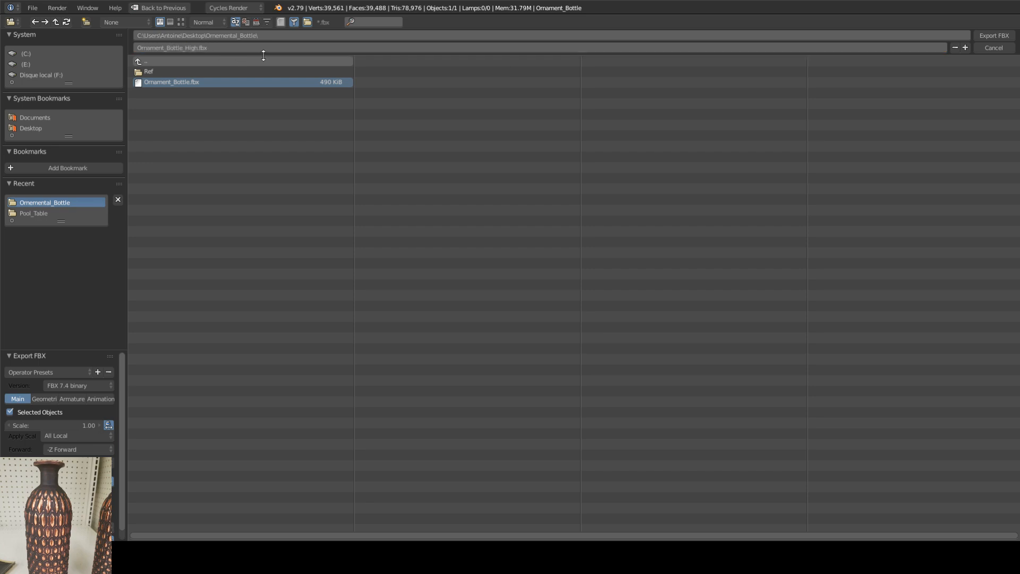
left_click(990, 34)
middle_click_drag(400, 337, 399, 295, "shift")
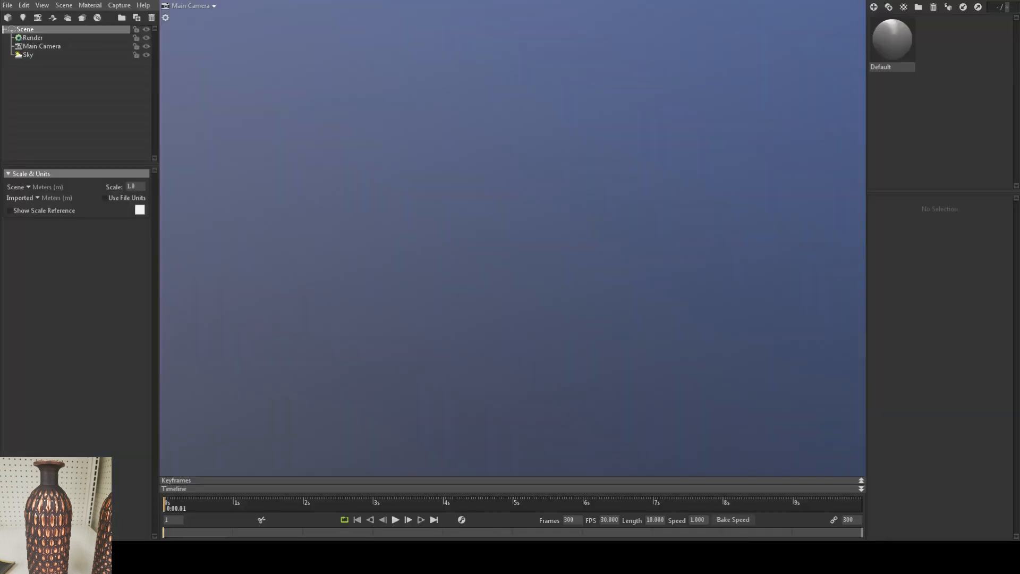
Step: In Marmoset Toolbag, create a baker, load the exported bottle meshes with its Quick Loader and inspect the model
left_click(82, 17)
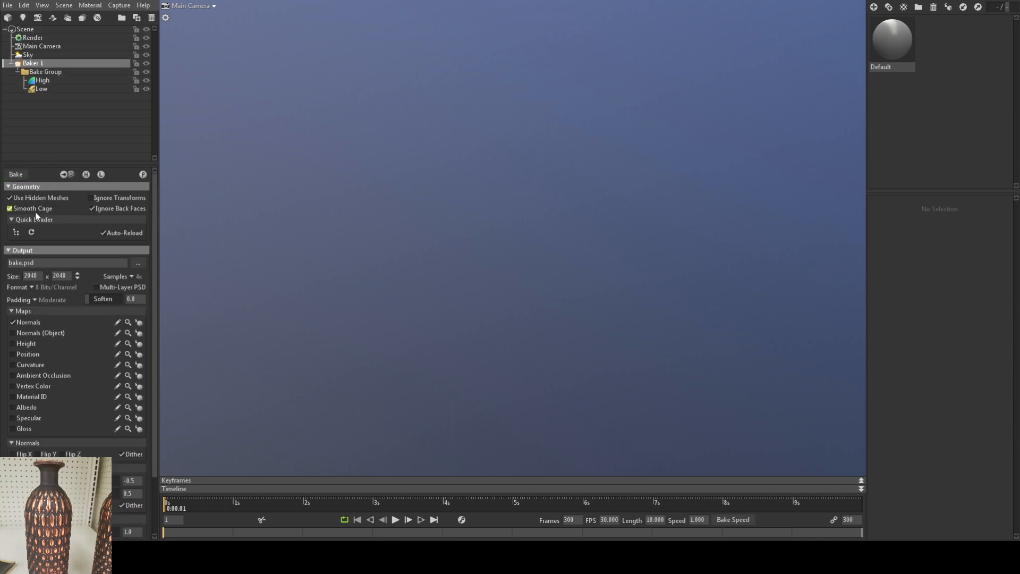
left_click(16, 233)
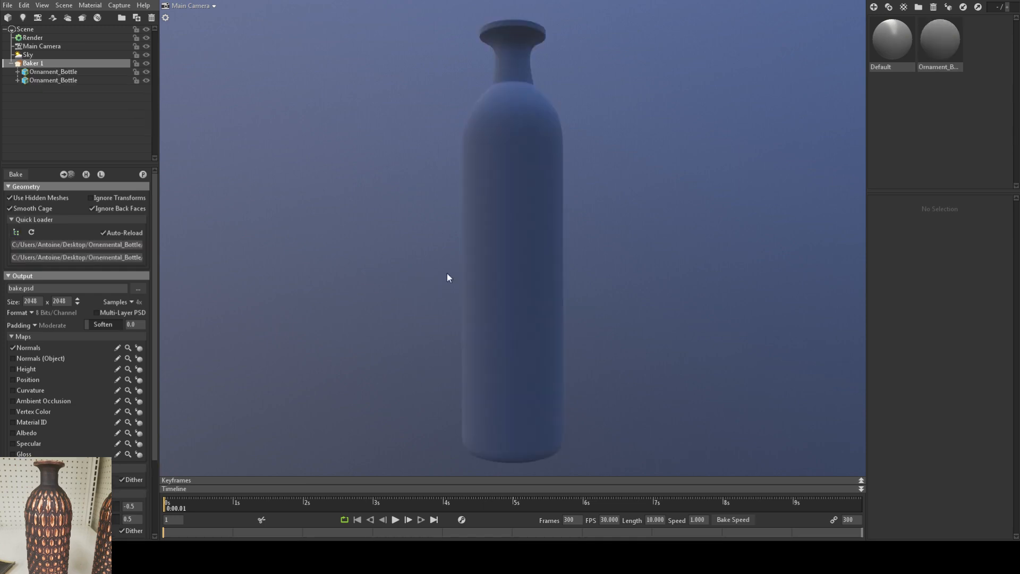
left_click_drag(395, 215, 378, 275)
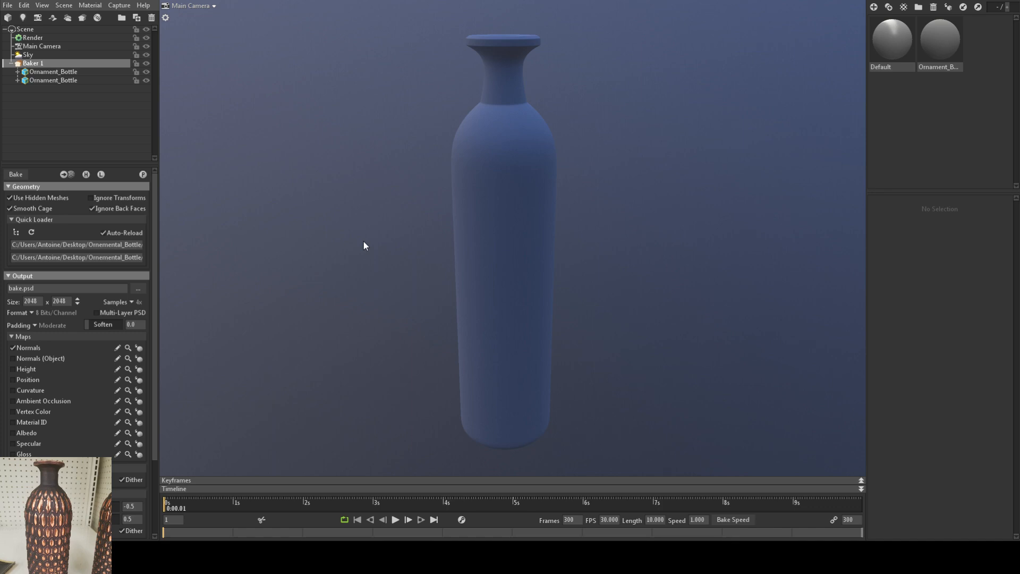
left_click_drag(364, 242, 415, 231)
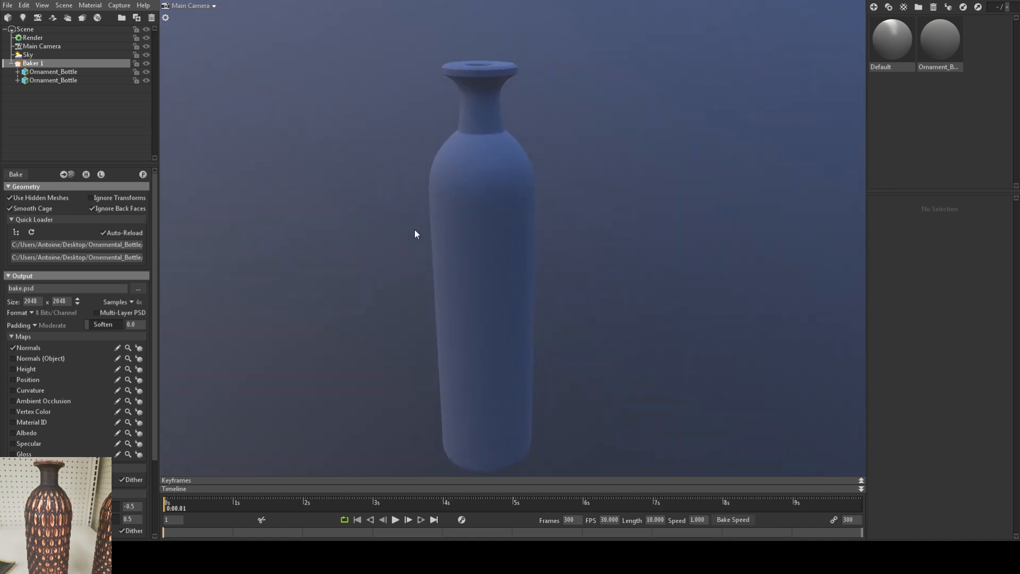
Step: Check the first imported bottle mesh and delete the baker from the scene
left_click(40, 74)
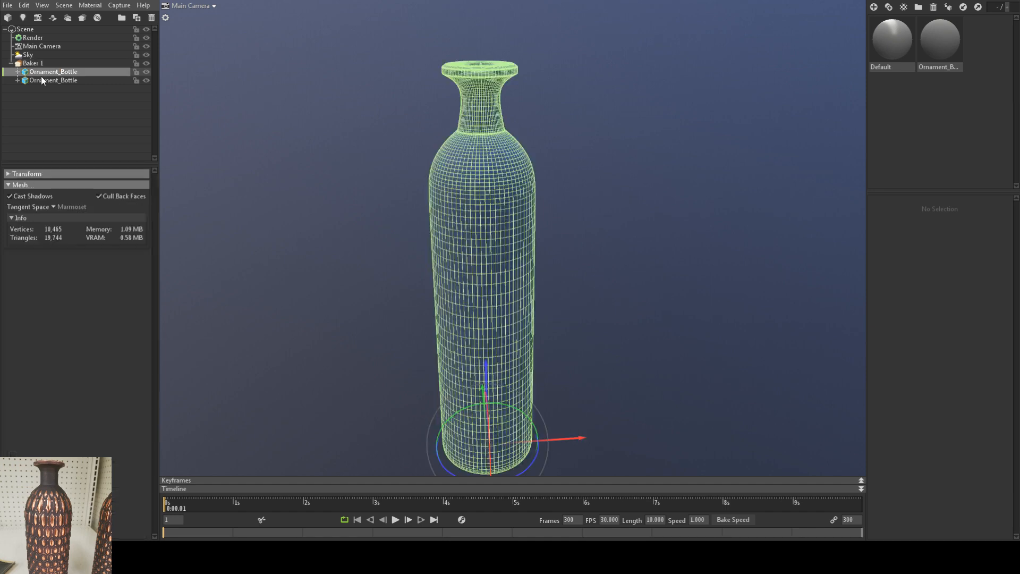
left_click(47, 65)
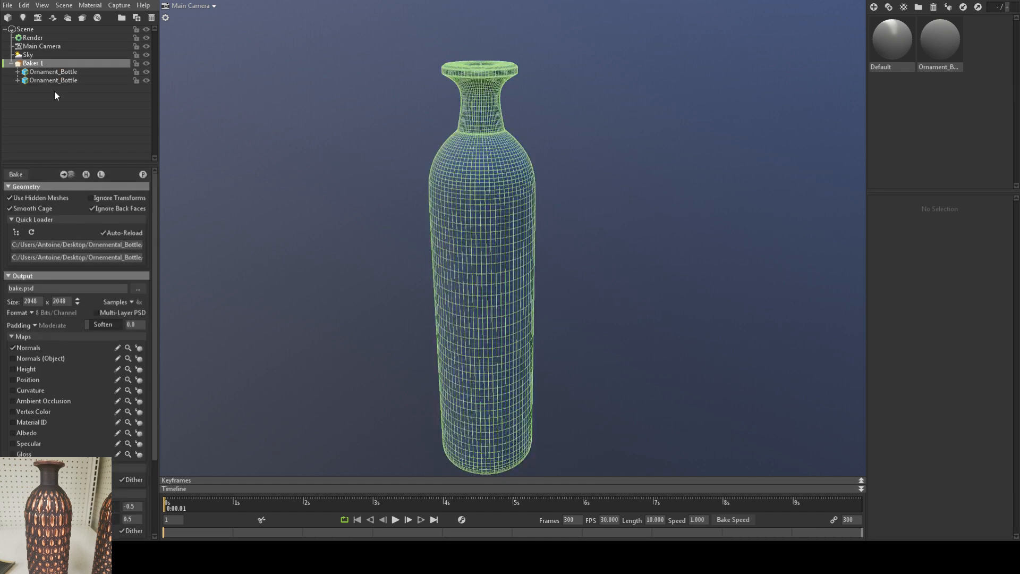
key("Delete")
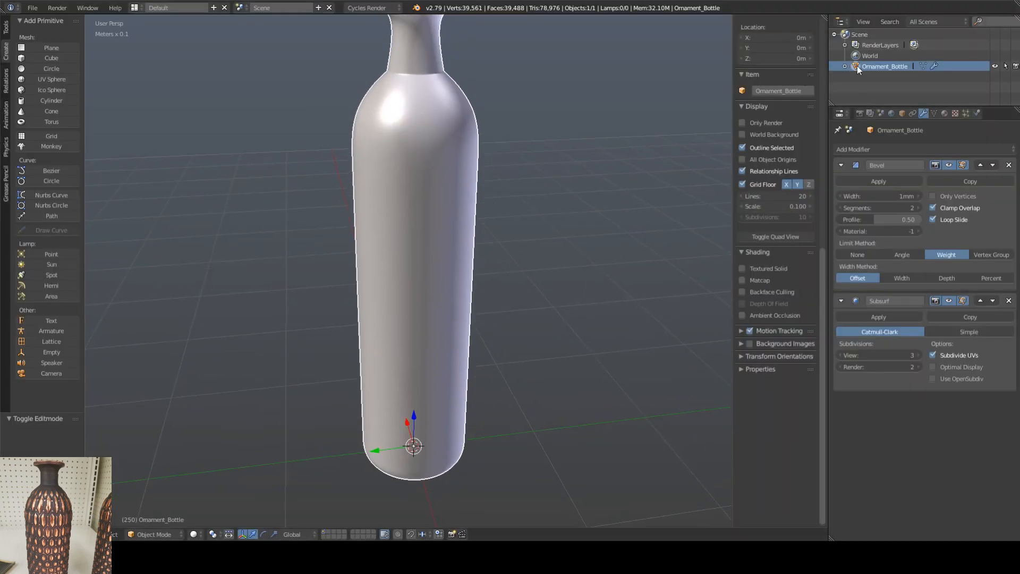
Step: Back in Blender, rename the bottle object to Ornament_Bottle_Low and duplicate it, placing the copy beside the original
right_click(896, 66)
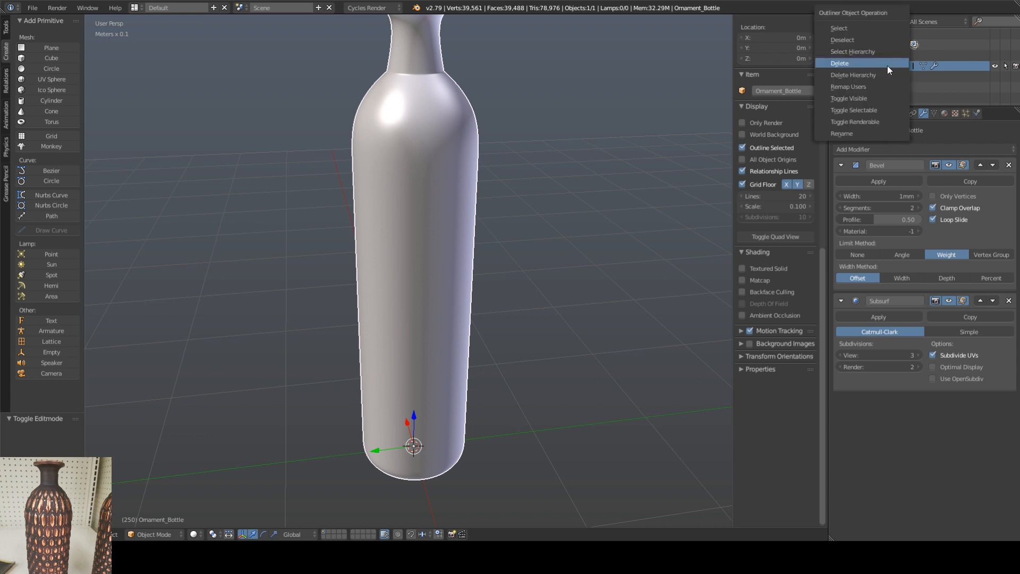
left_click(856, 132)
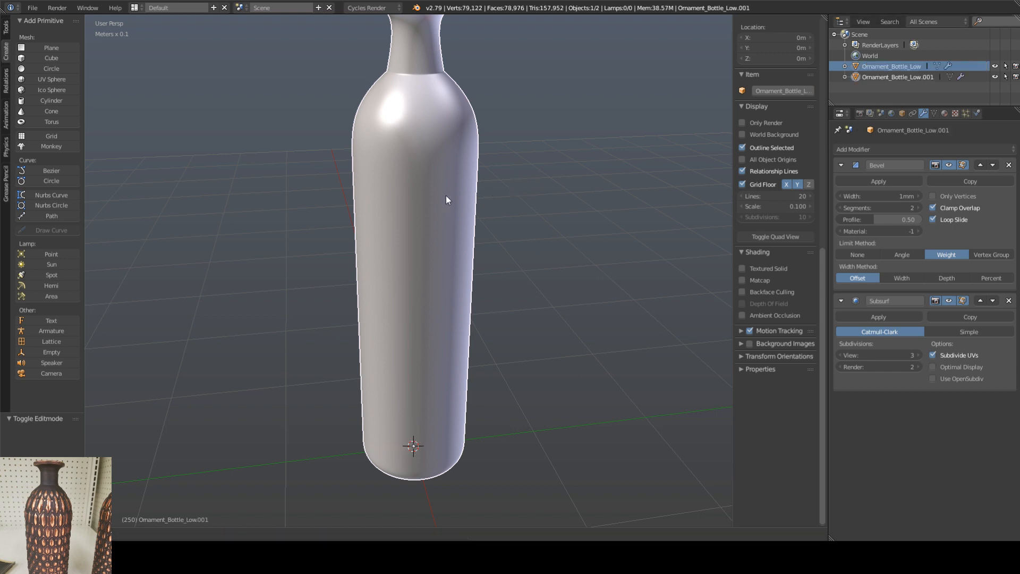
key("shift+d")
left_click(572, 231)
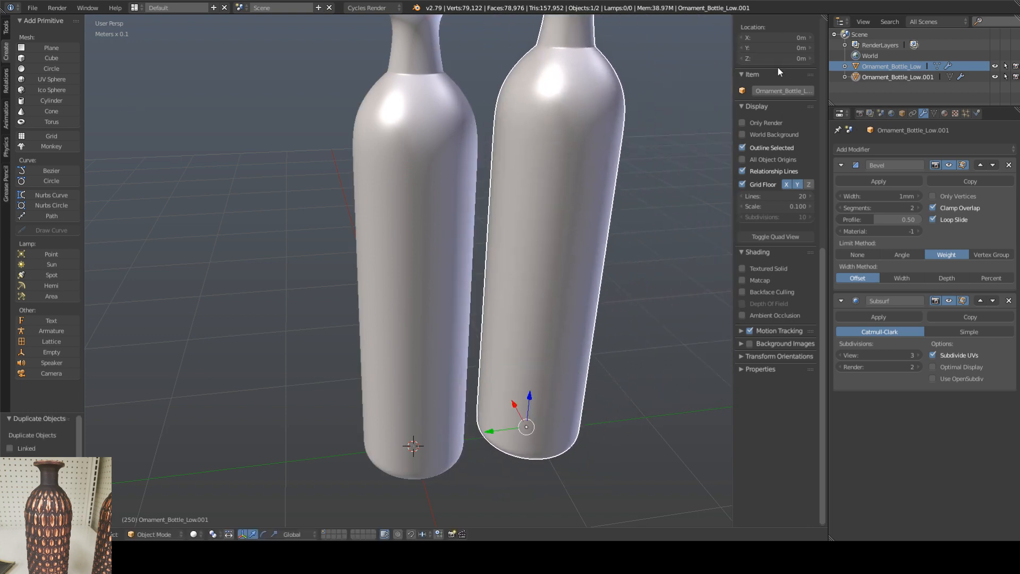
Step: Set the duplicated bottle's X, Y and Z location to 0 so it overlaps the original
middle_click_drag(636, 273, 585, 267, "shift")
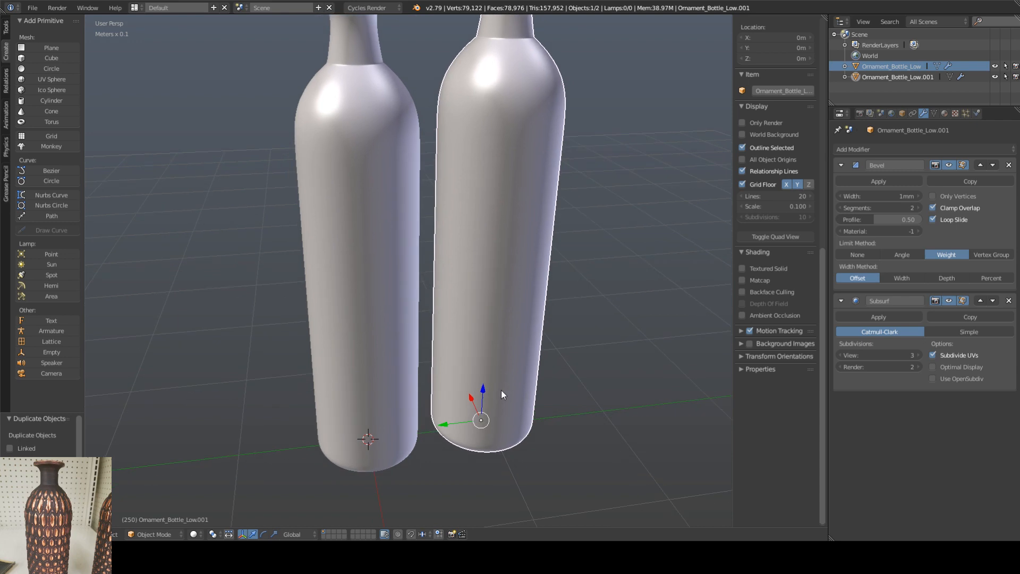
scroll(793, 281, "up", 15)
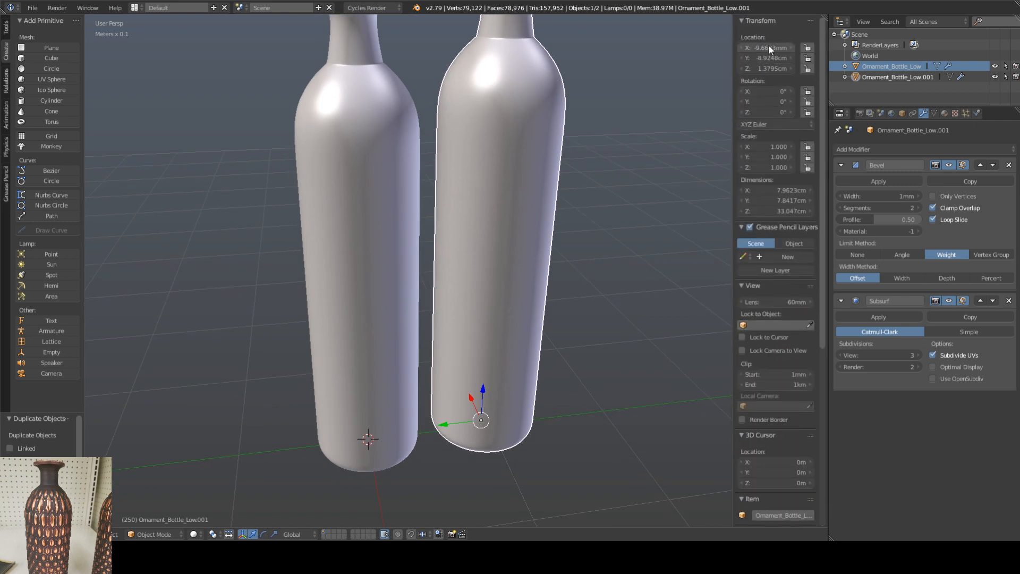
left_click_drag(769, 46, 768, 68)
type("0")
key("Return")
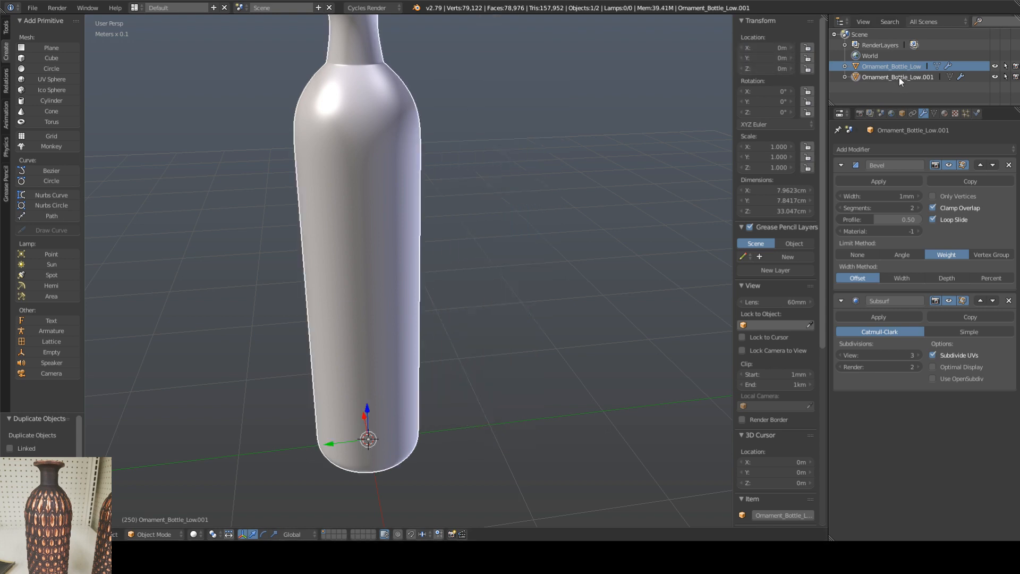
Step: Rename the duplicated bottle object to Ornament_Bottle_High
right_click(876, 78)
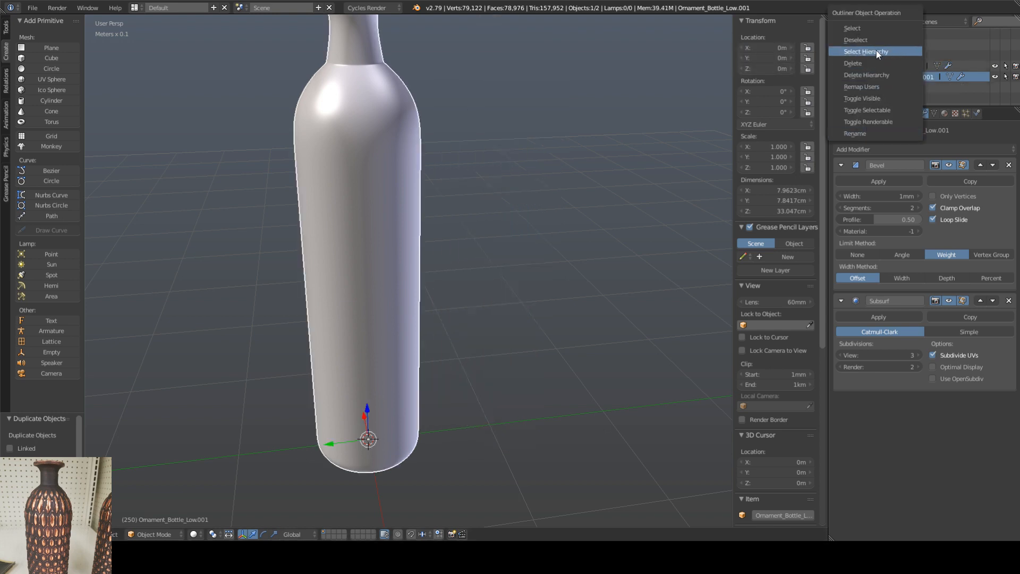
left_click(864, 132)
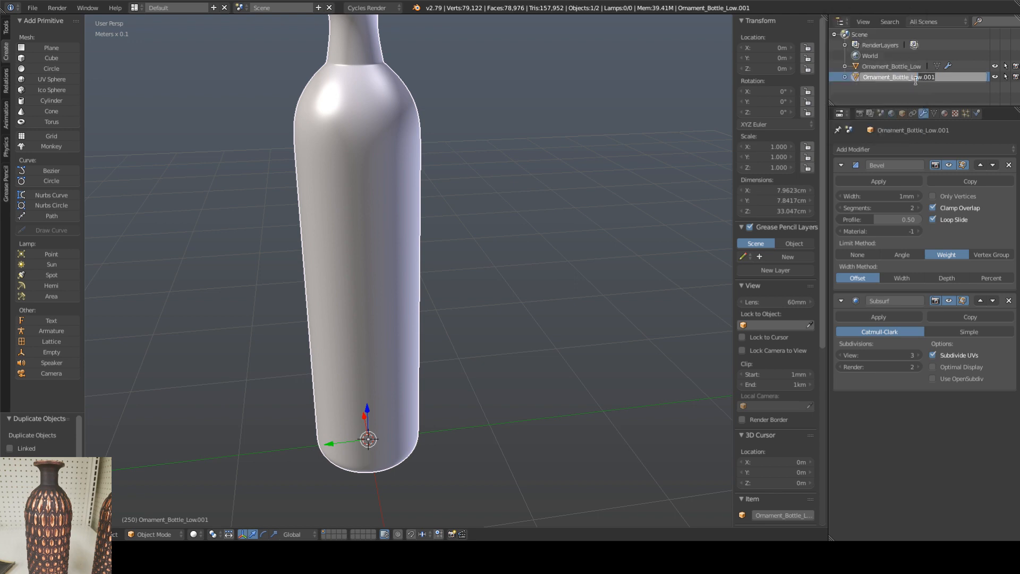
type("High")
key("Return")
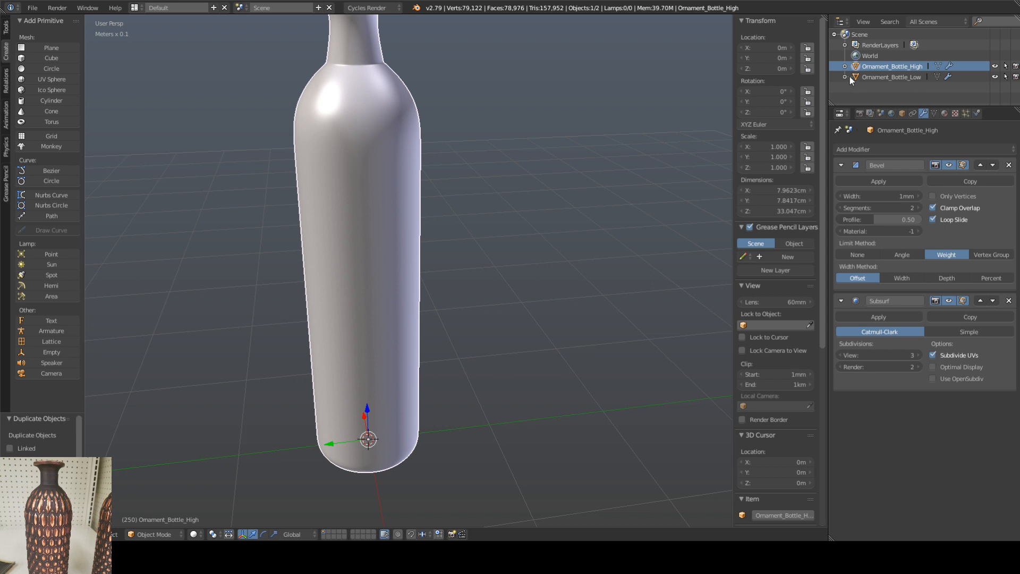
Step: Hide Ornament_Bottle_High, select Ornament_Bottle_Low and turn off the viewport display of its Bevel and Subsurf modifiers
left_click(995, 66)
left_click(882, 77)
left_click(948, 165)
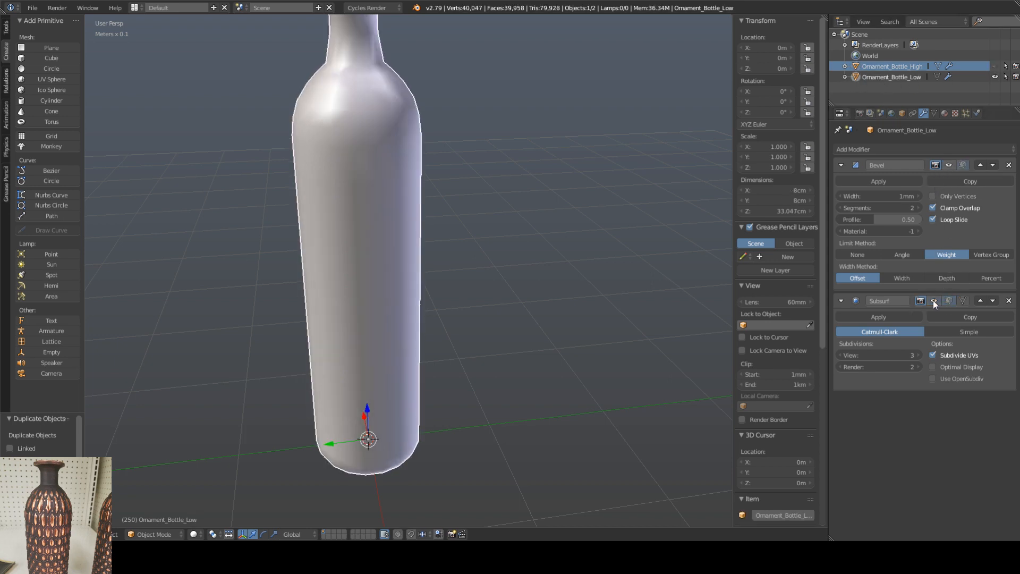
middle_click_drag(498, 183, 498, 210)
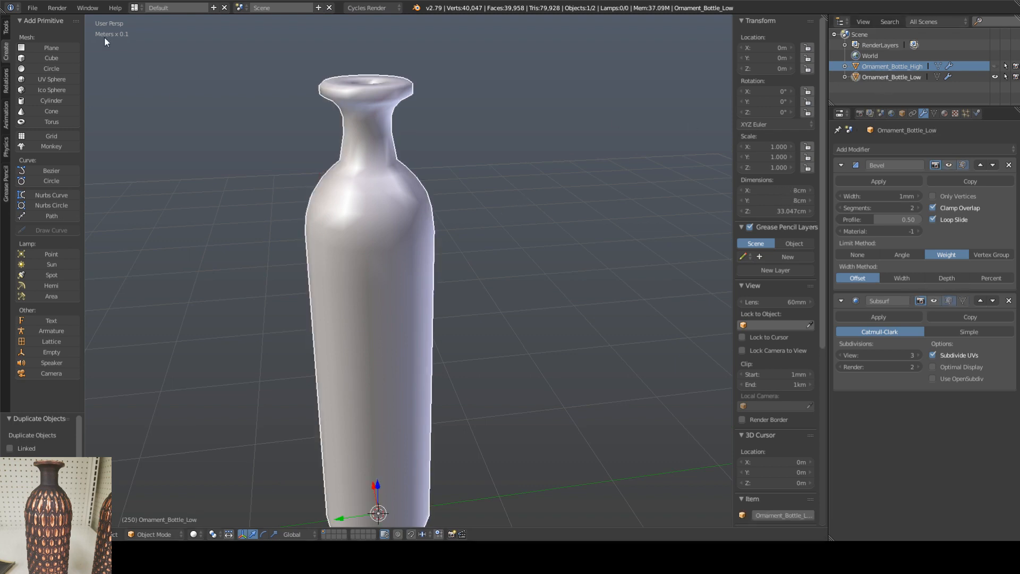
Step: Export Ornament_Bottle_Low as an FBX into the Baking folder, overwriting Ornament_Bottle.fbx
left_click(33, 9)
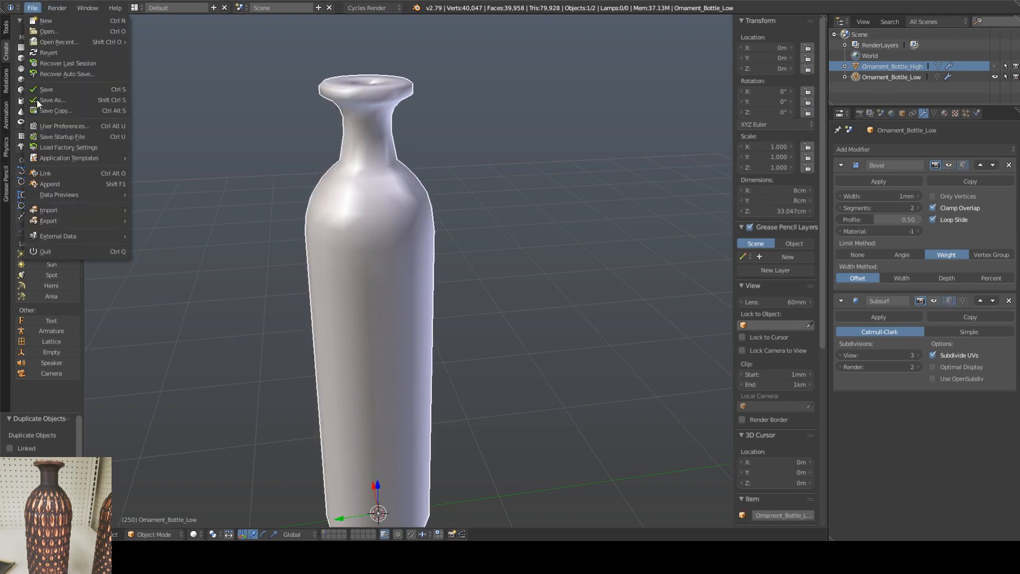
left_click(57, 129)
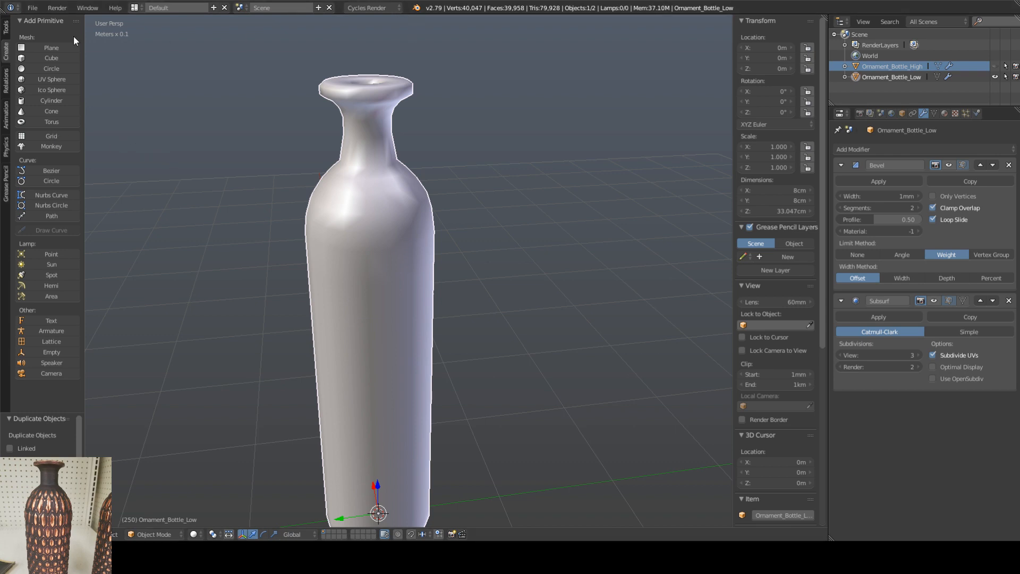
left_click(32, 8)
mouse_move(106, 218)
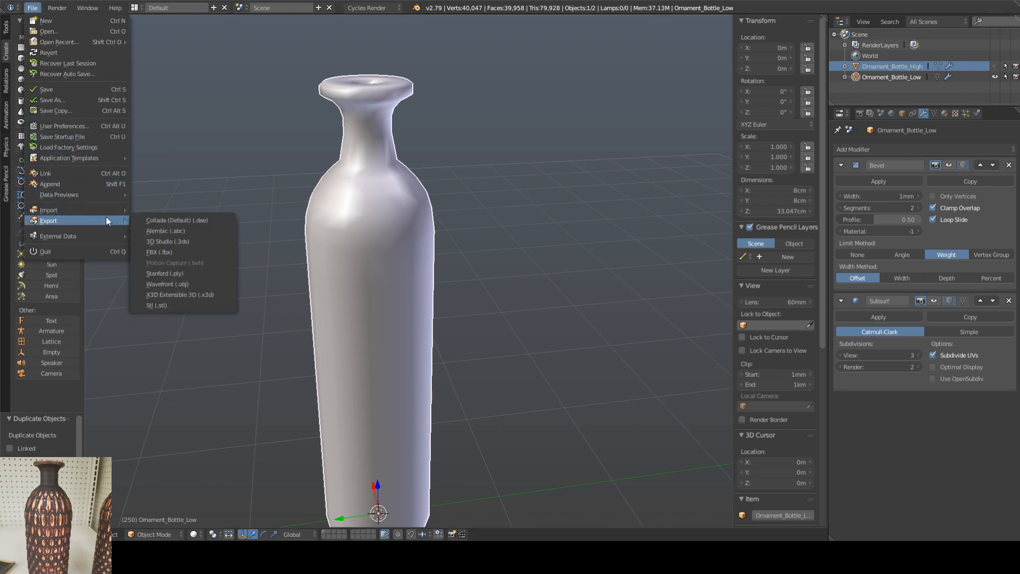
left_click(175, 252)
left_click(155, 72)
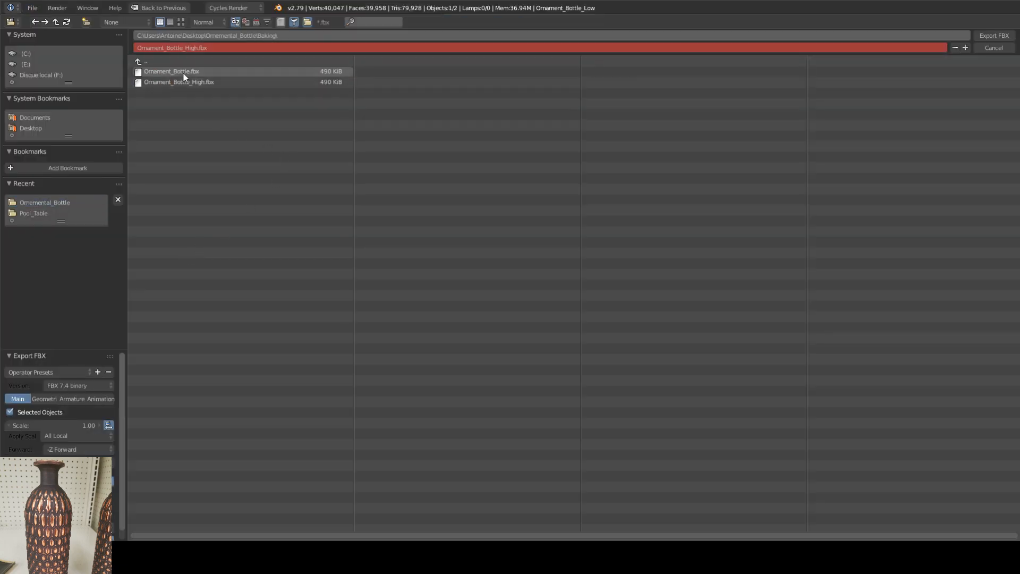
left_click(182, 73)
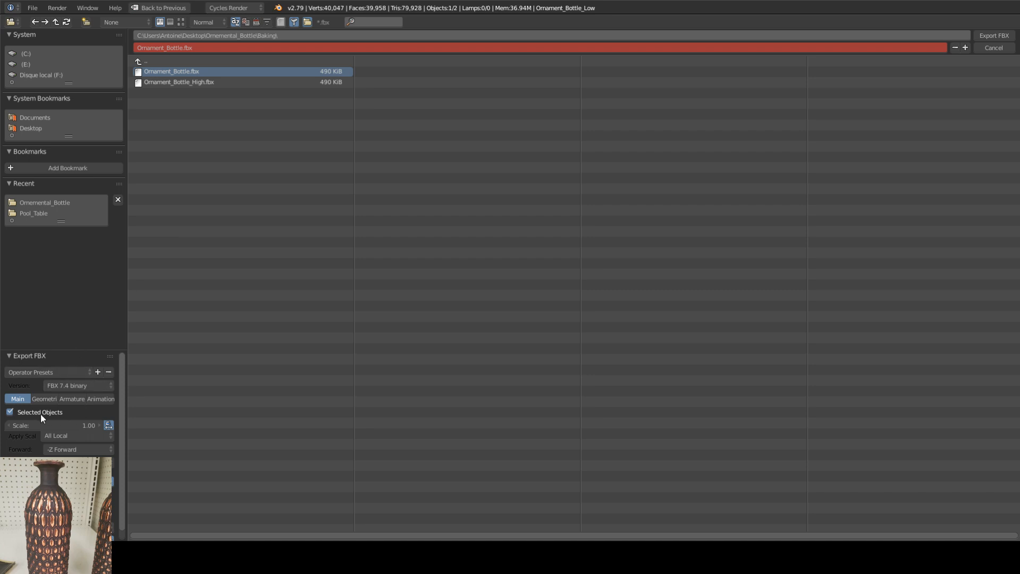
left_click(984, 34)
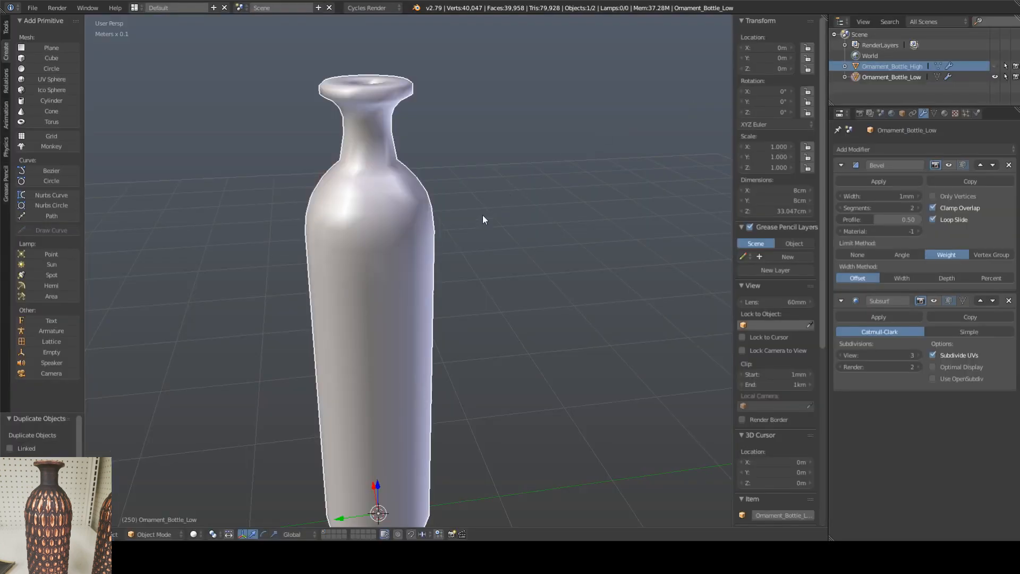
Step: Make Ornament_Bottle_High visible and hide Ornament_Bottle_Low
left_click(995, 66)
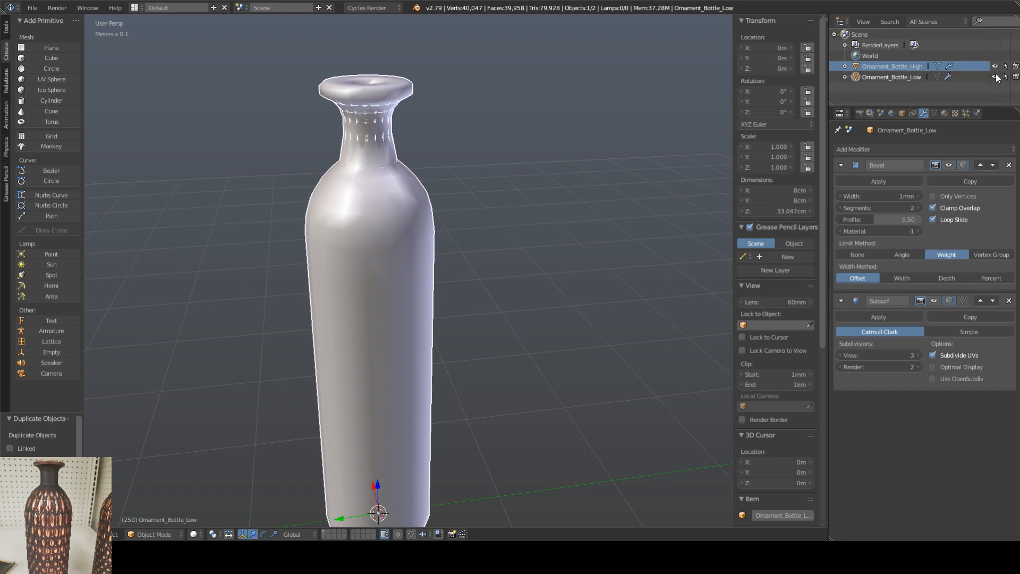
left_click(995, 76)
left_click(995, 77)
left_click(995, 76)
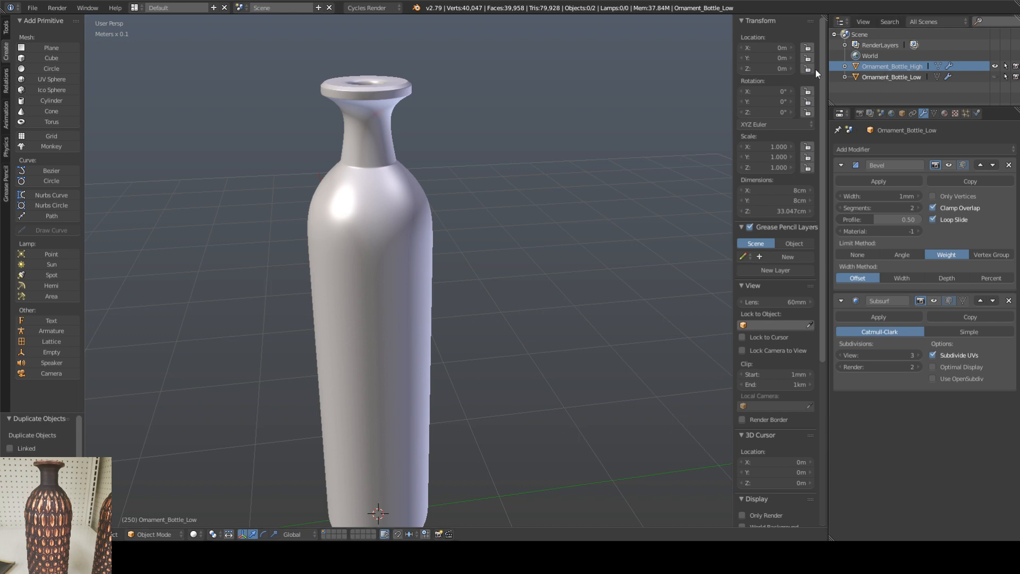
Step: Export the selected high-poly bottle as an FBX, overwriting Ornament_Bottle_High.fbx in the Baking folder
right_click(334, 209)
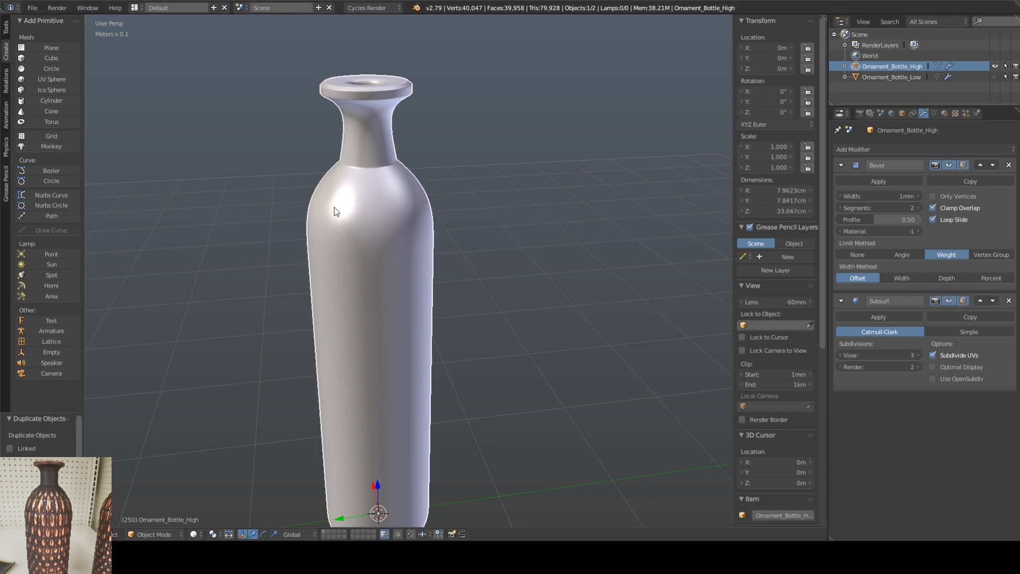
left_click(34, 8)
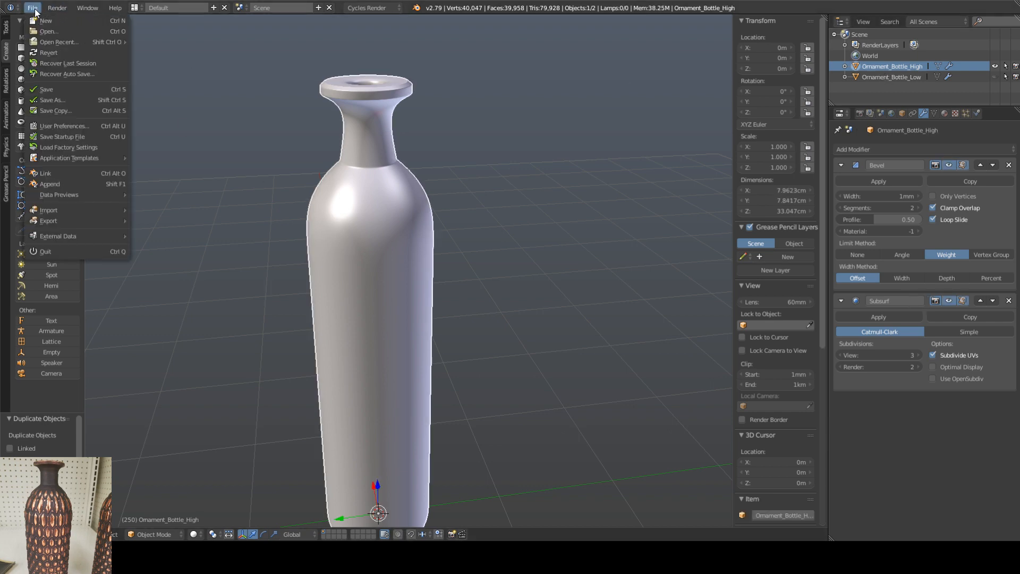
mouse_move(62, 223)
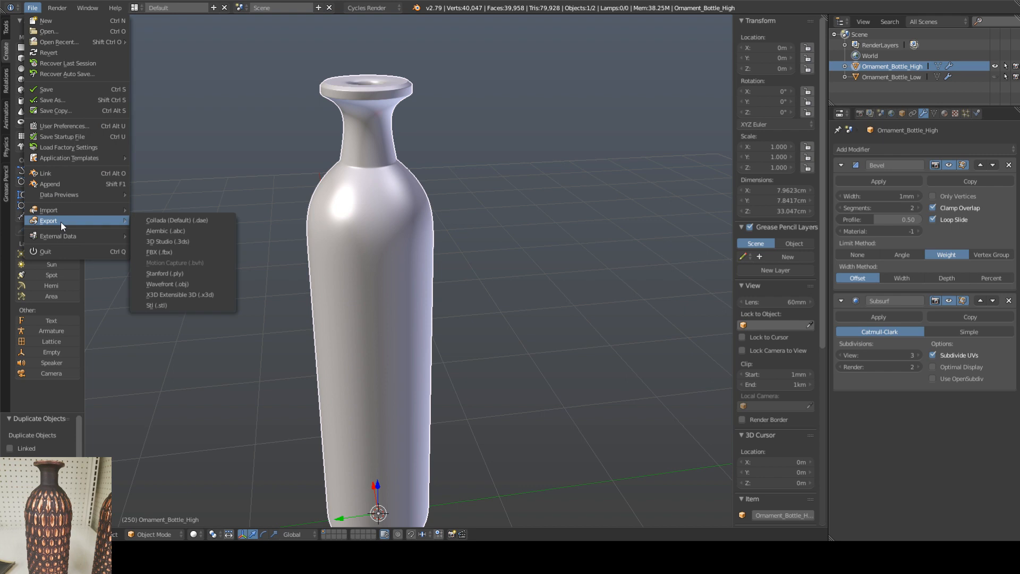
left_click(186, 251)
left_click(187, 80)
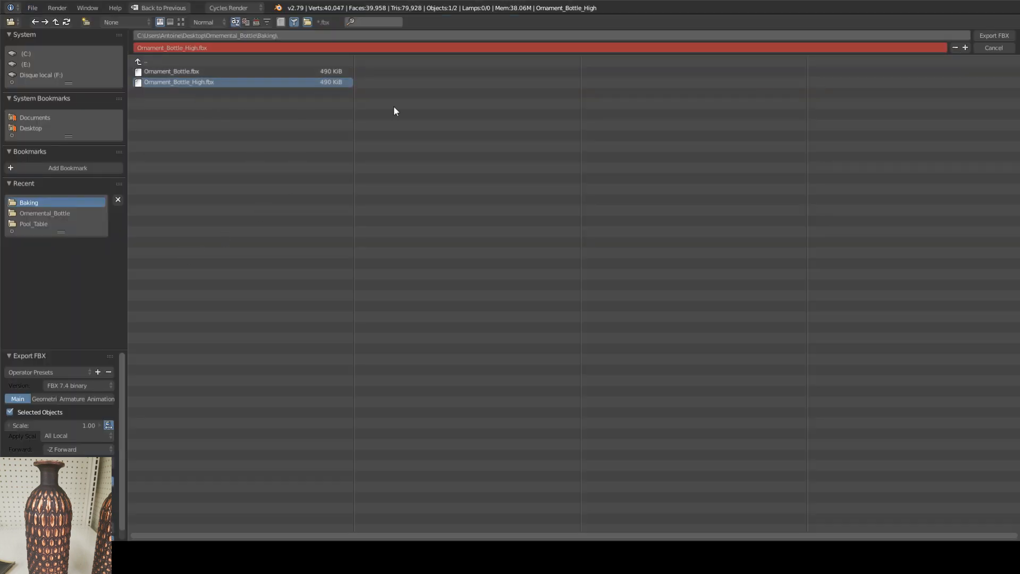
left_click(988, 36)
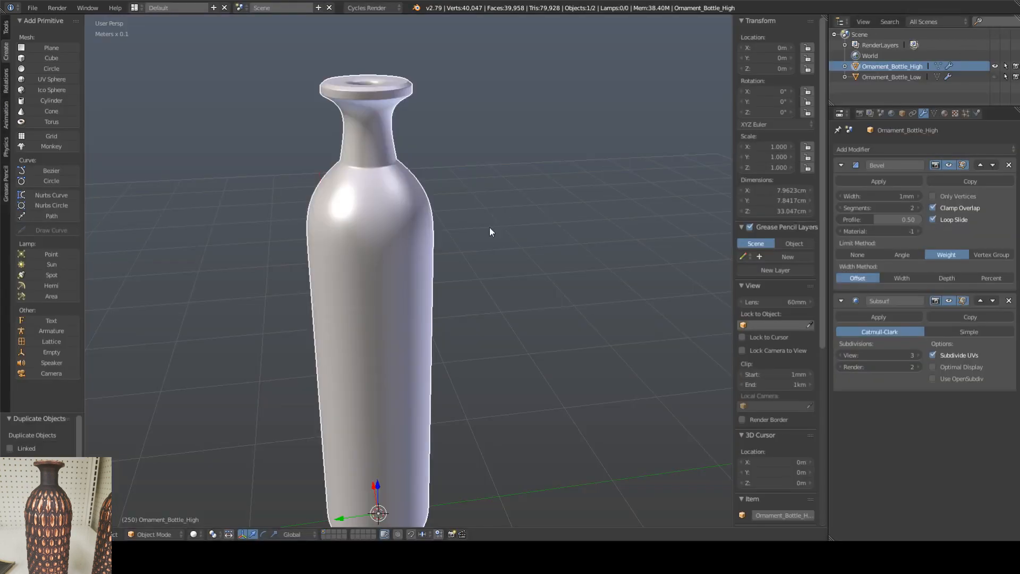
Step: Hide the high-poly bottle again and show Ornament_Bottle_Low as the selected object
left_click(884, 76)
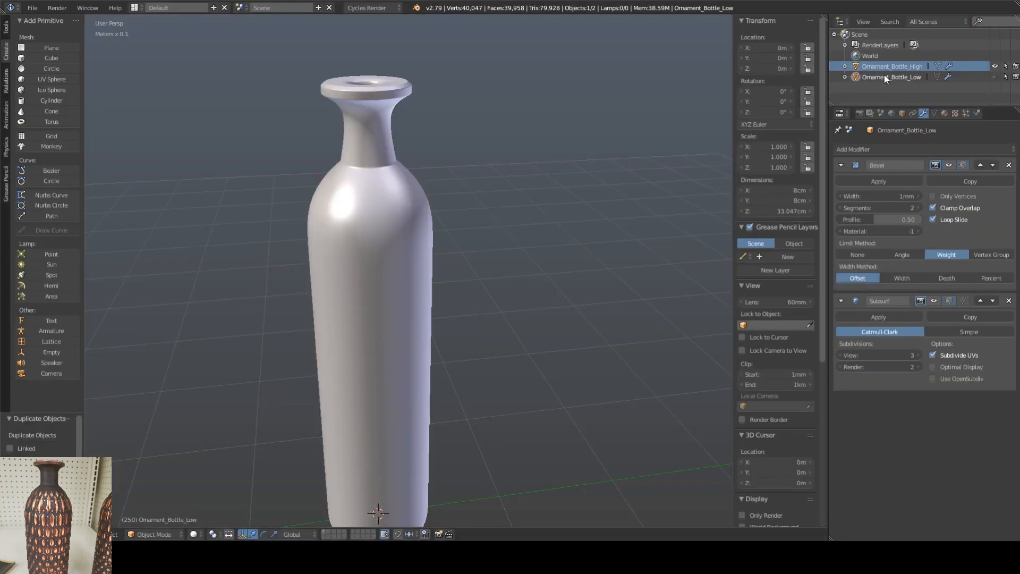
left_click(994, 66)
left_click(995, 77)
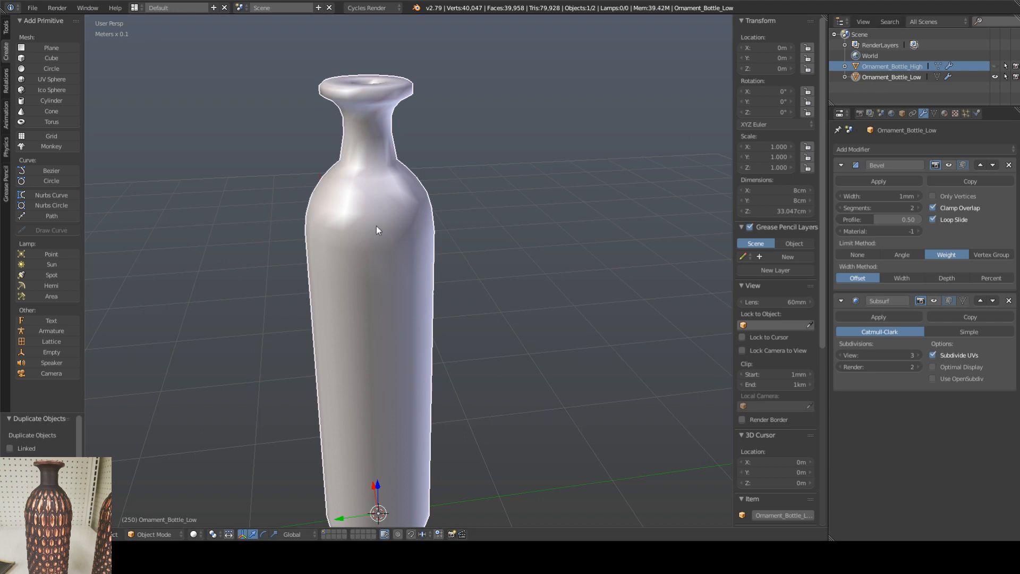
key("a")
key("a")
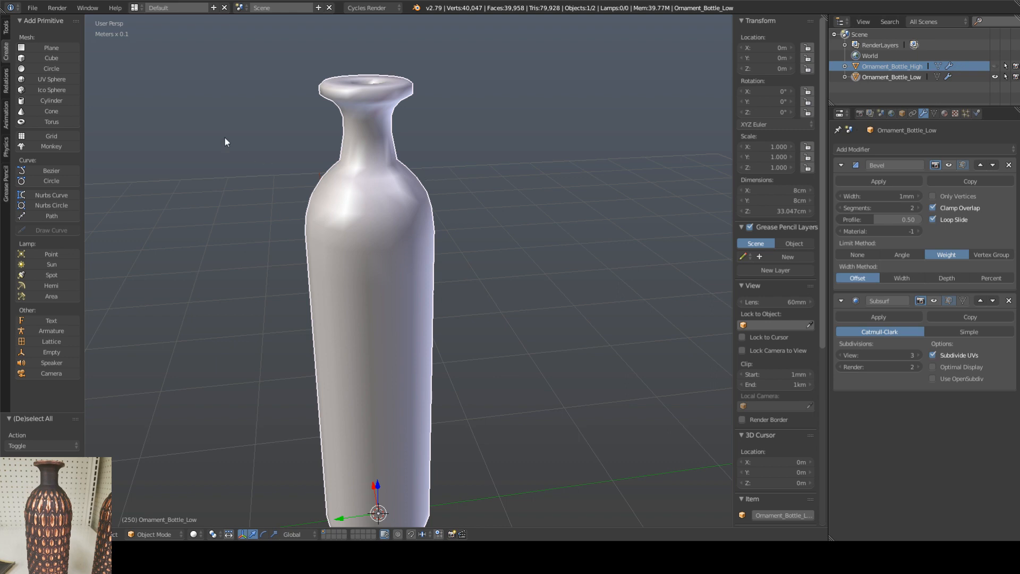
Step: Export only the selected low-poly bottle as an FBX again, replacing Ornament_Bottle.fbx
left_click(33, 8)
mouse_move(67, 221)
left_click(888, 66)
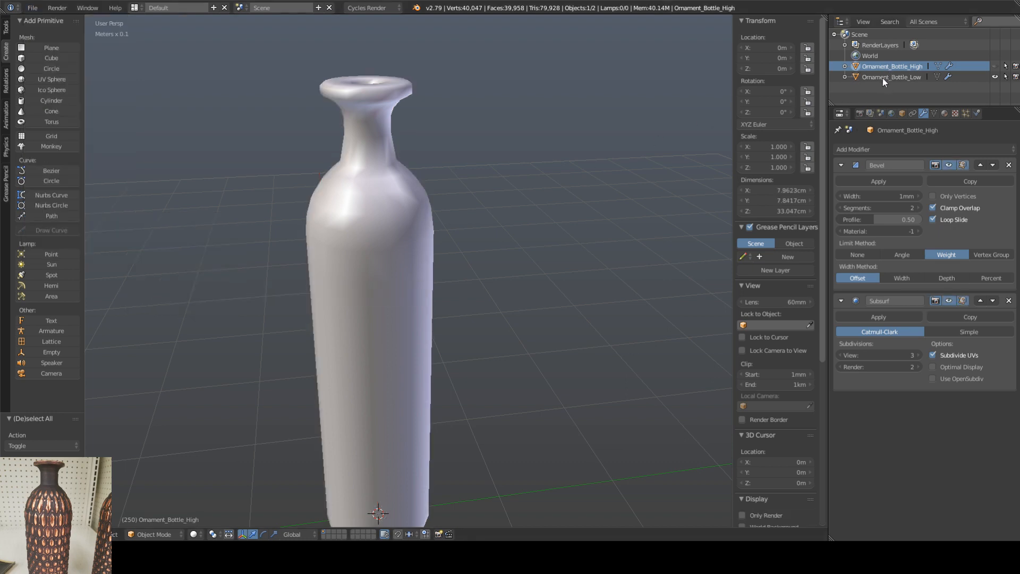
left_click(882, 78)
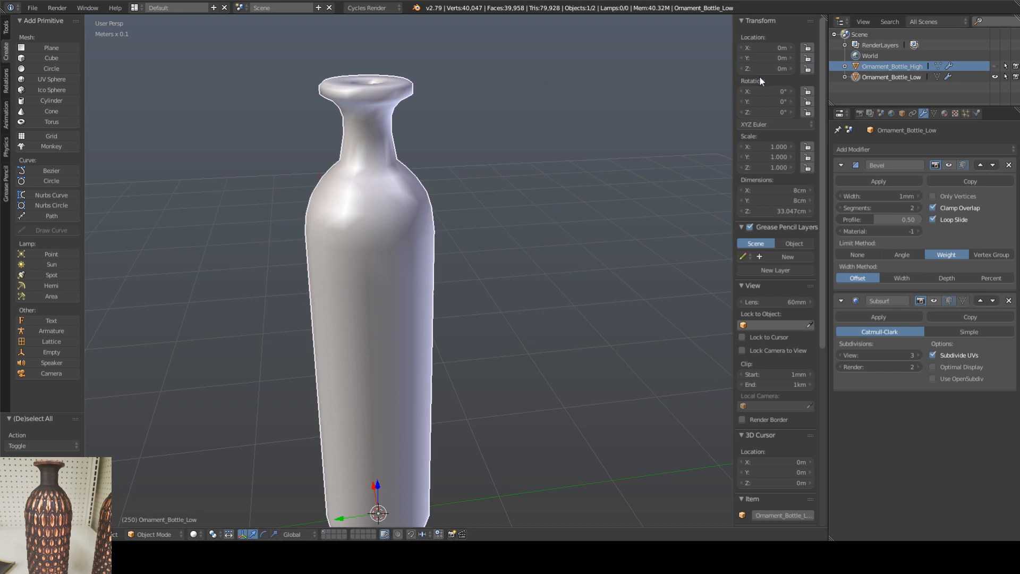
left_click(32, 8)
left_click(32, 8)
mouse_move(68, 220)
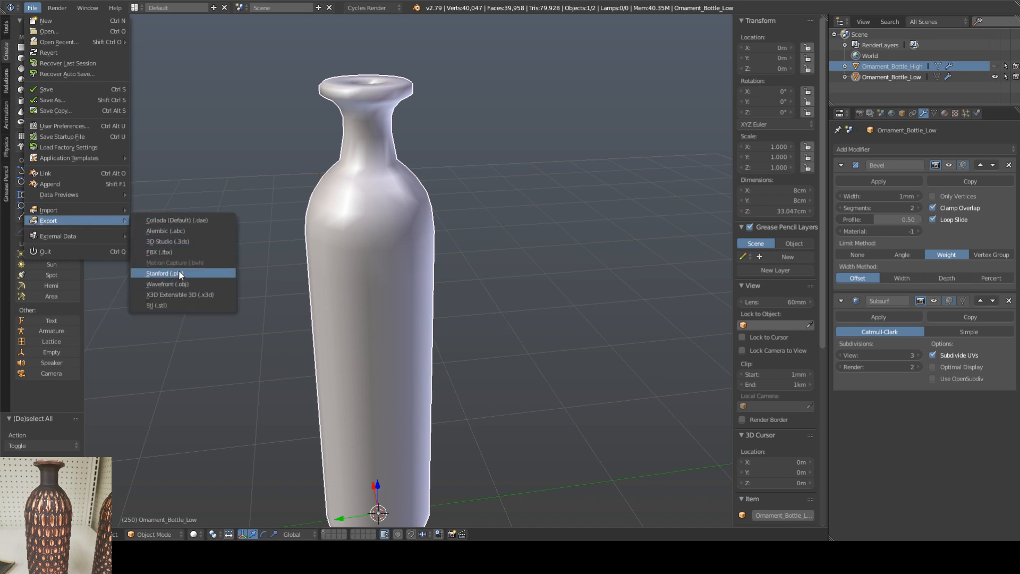
left_click(181, 252)
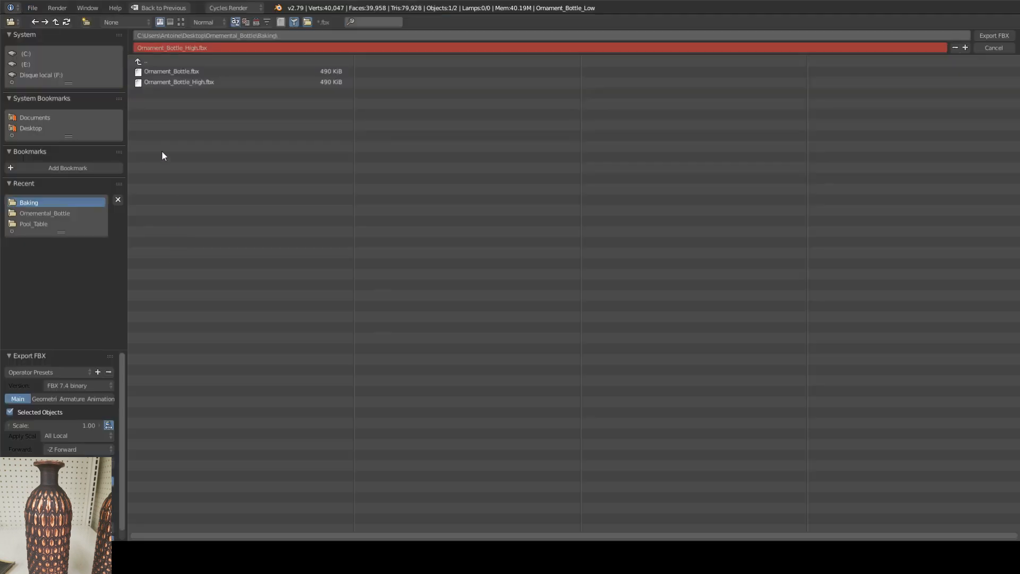
left_click(212, 72)
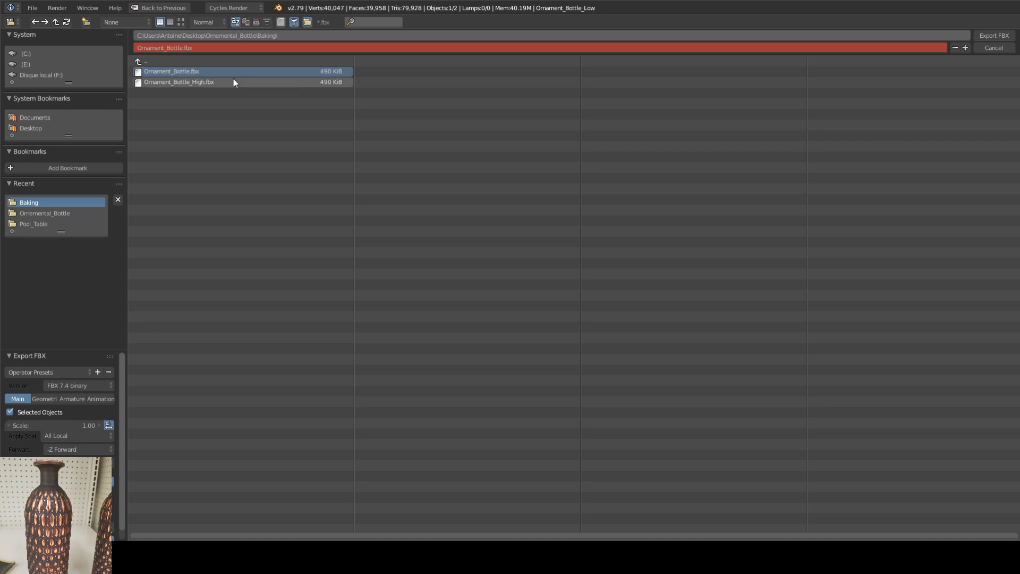
left_click(991, 35)
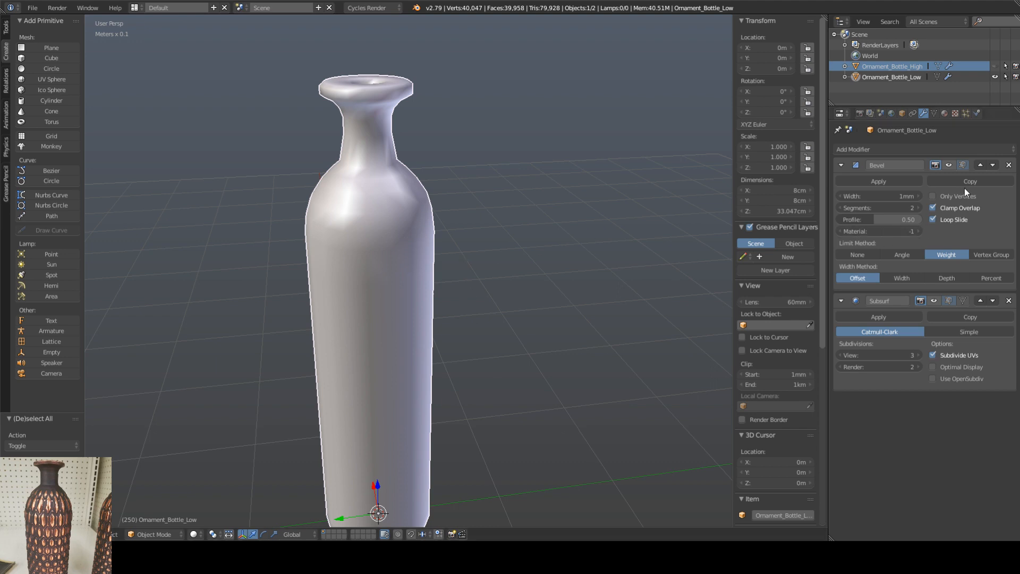
Step: Remove the Bevel and Subsurf modifiers from Ornament_Bottle_Low
right_click(892, 80)
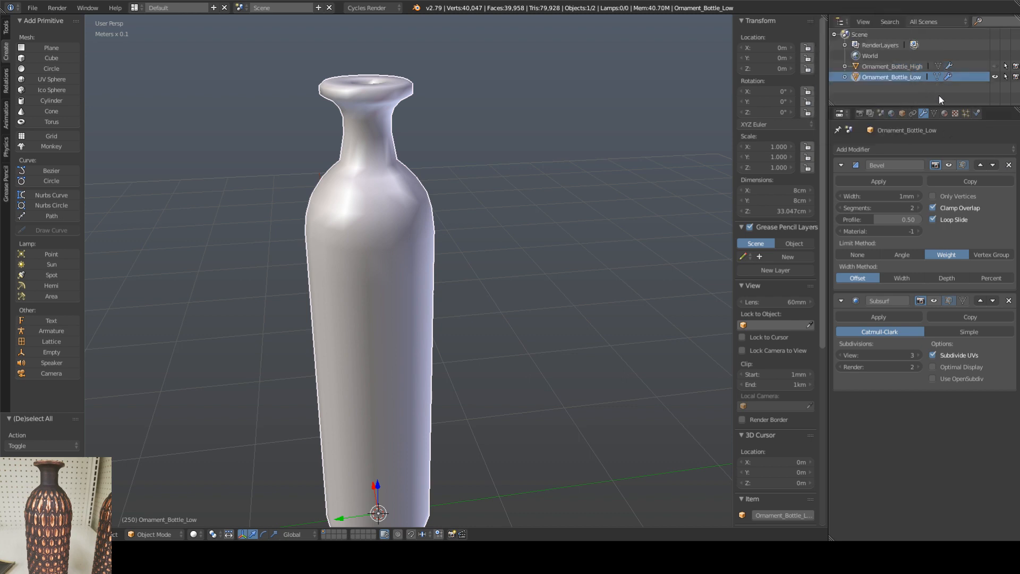
right_click(888, 68)
right_click(913, 78)
right_click(905, 78)
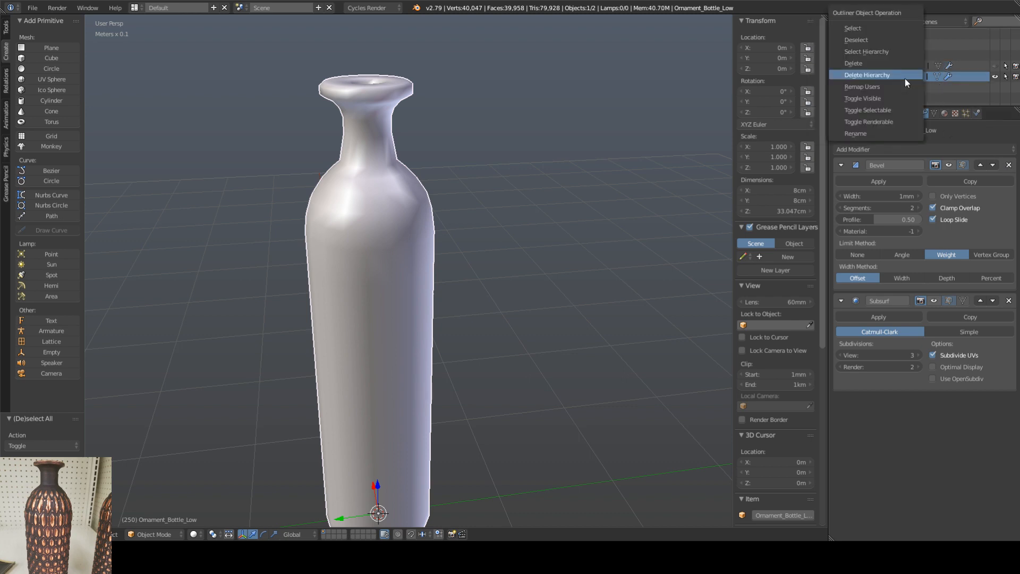
left_click(1009, 165)
left_click(1009, 165)
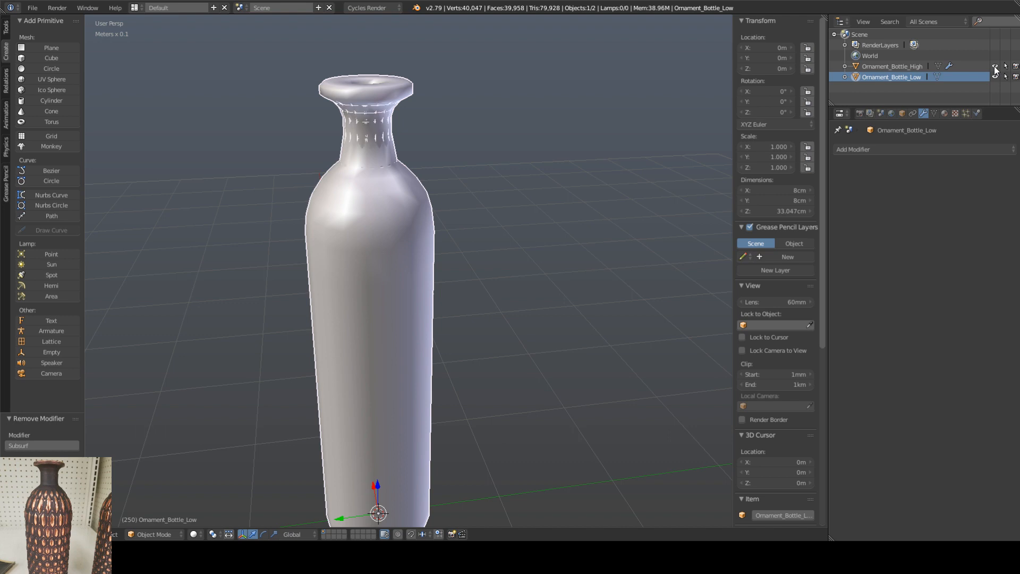
Step: Export the modifier-free Ornament_Bottle_Low as an FBX over Ornament_Bottle.fbx in the Baking folder
middle_click_drag(433, 189, 468, 207)
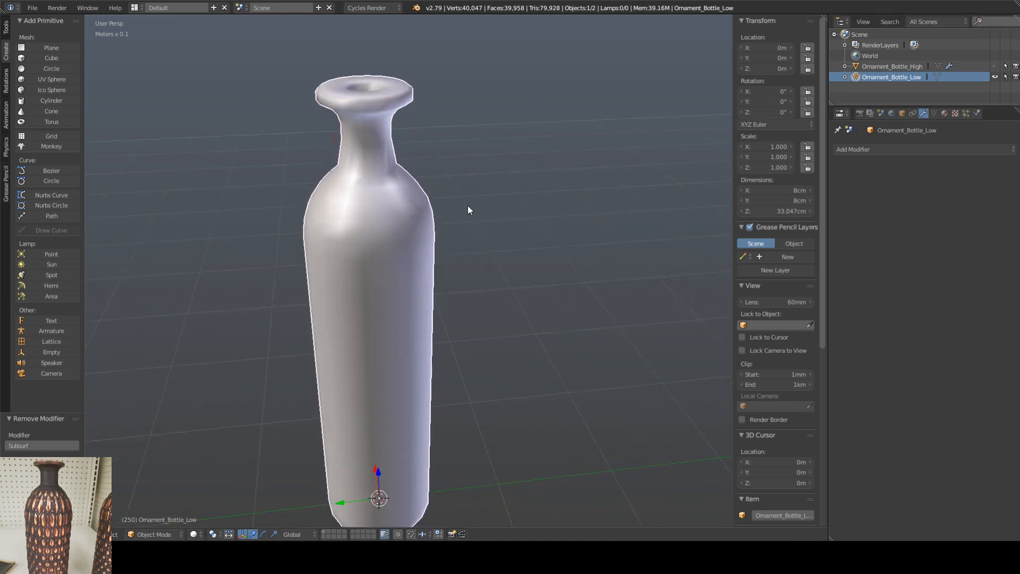
left_click(33, 7)
mouse_move(68, 221)
left_click(160, 252)
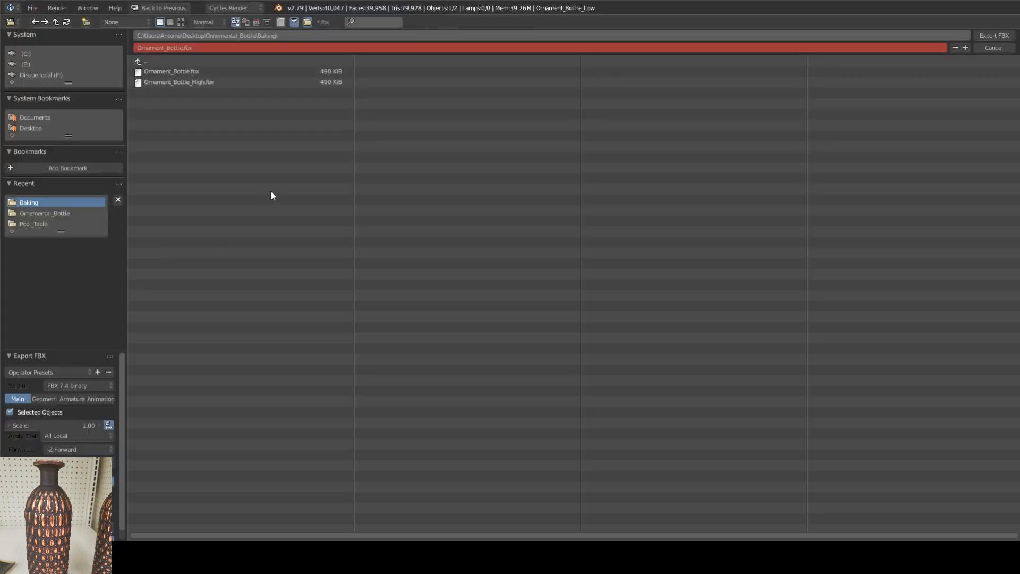
left_click(190, 72)
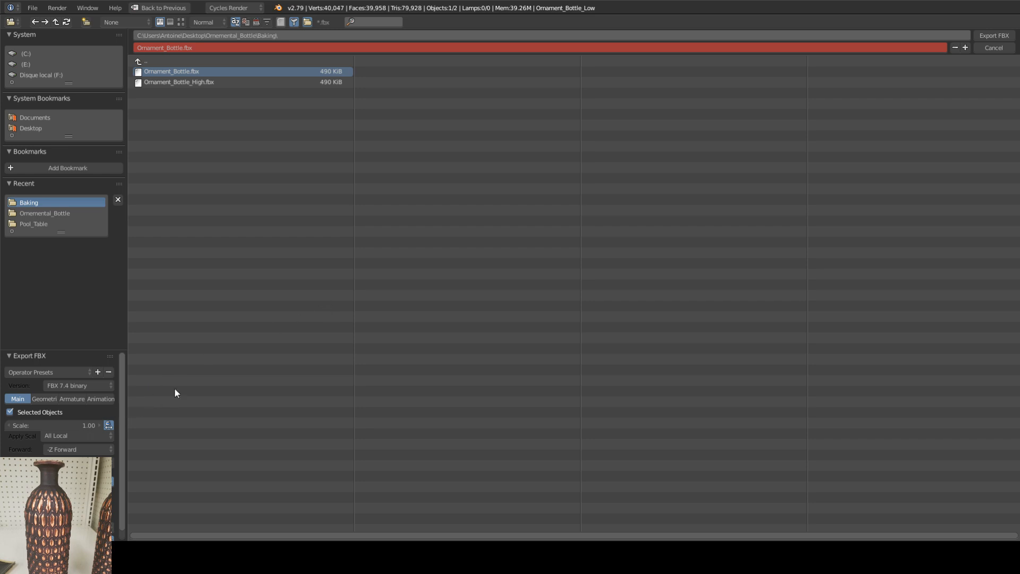
left_click(993, 35)
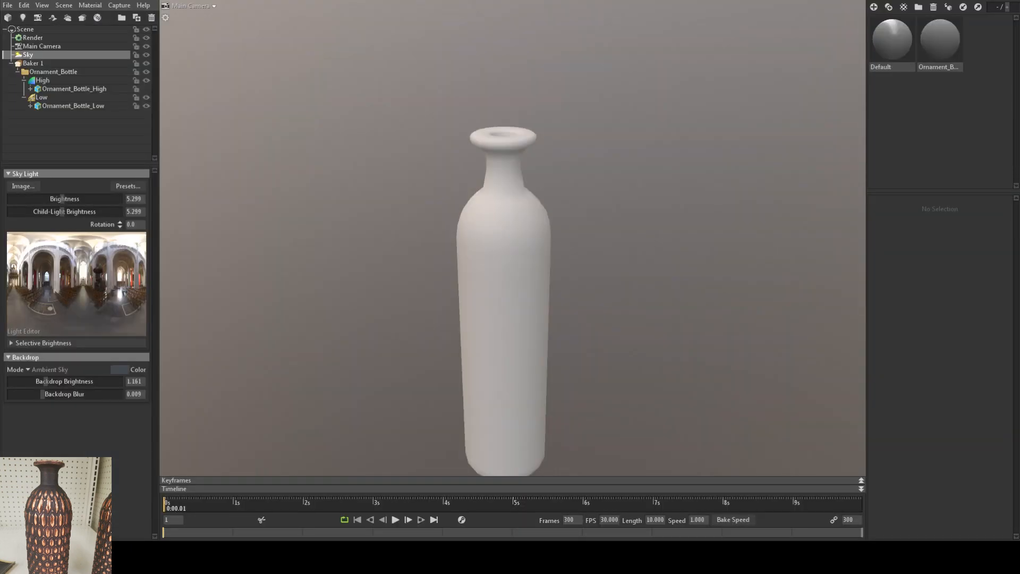
Step: In Marmoset Toolbag, inspect the imported Ornament_Bottle_Low mesh and display the settings of Baker 1
left_click(72, 106)
scroll(515, 233, "up", 3)
mouse_move(480, 218)
left_mouse_down()
mouse_move(535, 221)
mouse_move(481, 237)
left_mouse_up()
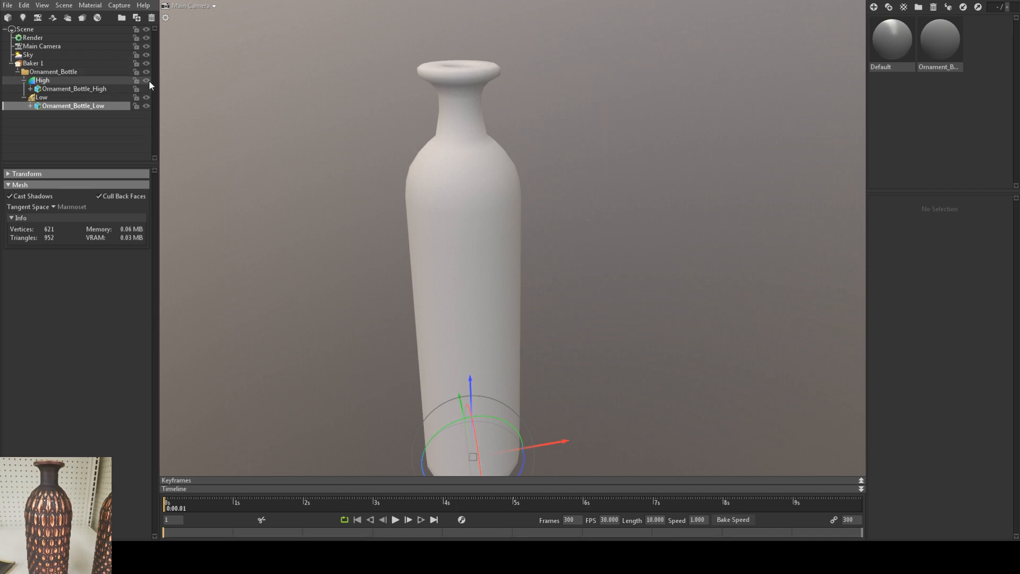
left_click(33, 64)
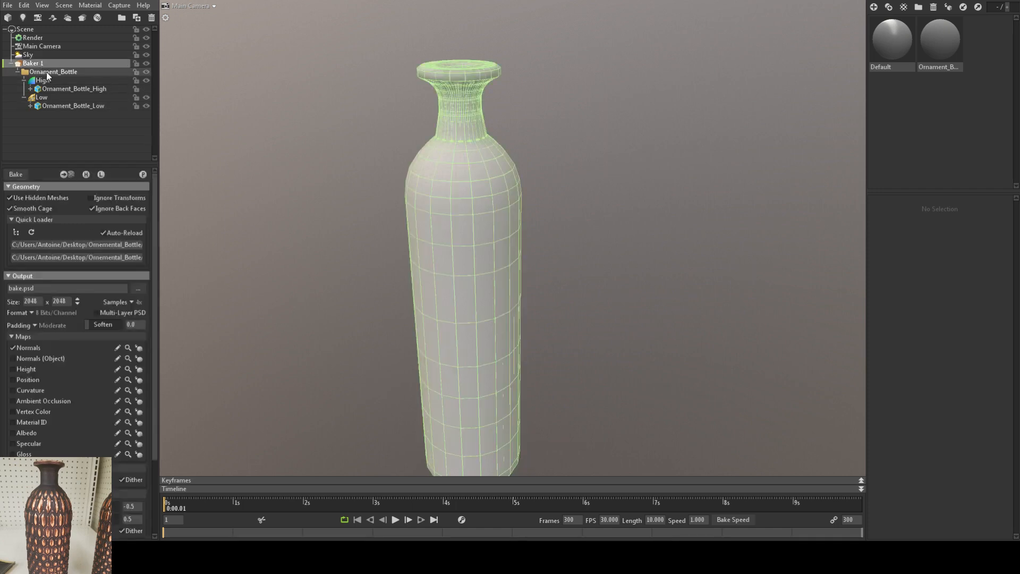
Step: Preview the baker's material on the low-poly bottle and examine the shading around its rim, neck, shoulder and base
left_click(86, 174)
left_click(143, 175)
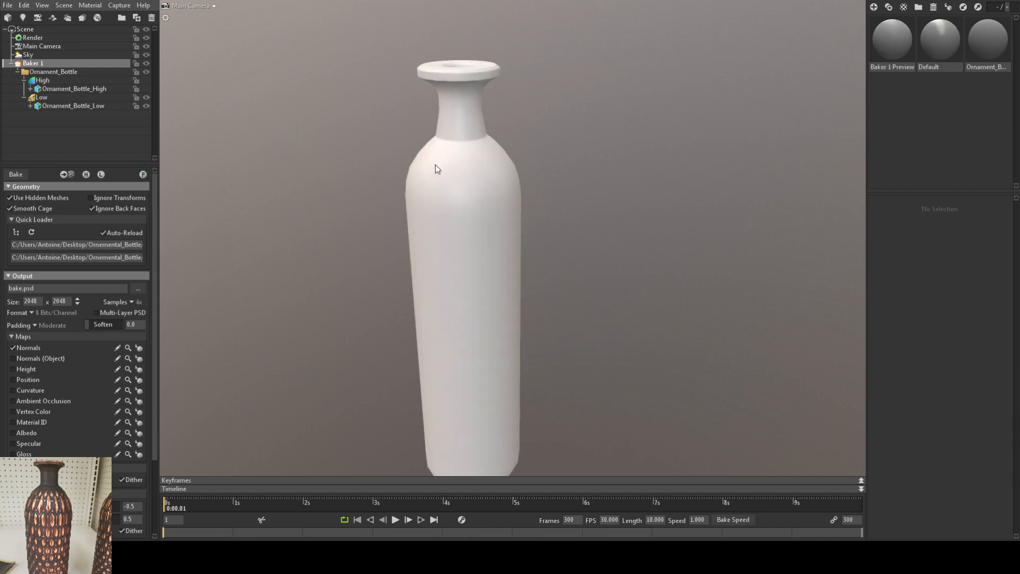
scroll(419, 165, "up", 3)
middle_click_drag(421, 161, 456, 273)
scroll(467, 182, "up", 3)
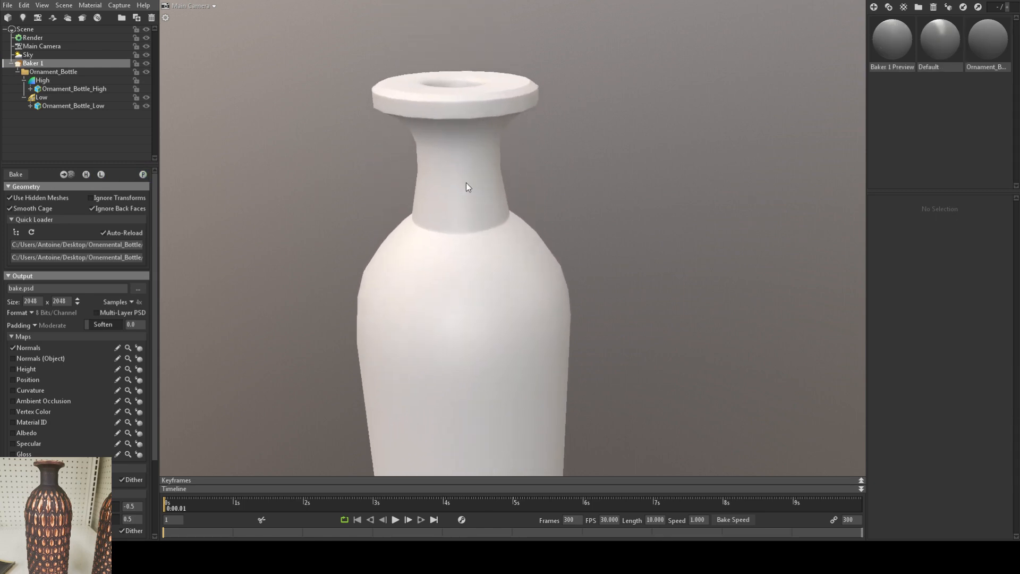
left_click_drag(467, 183, 470, 269)
scroll(439, 192, "down", 4)
right_click_drag(484, 172, 486, 245)
left_click_drag(486, 244, 467, 207)
left_click_drag(461, 219, 465, 257)
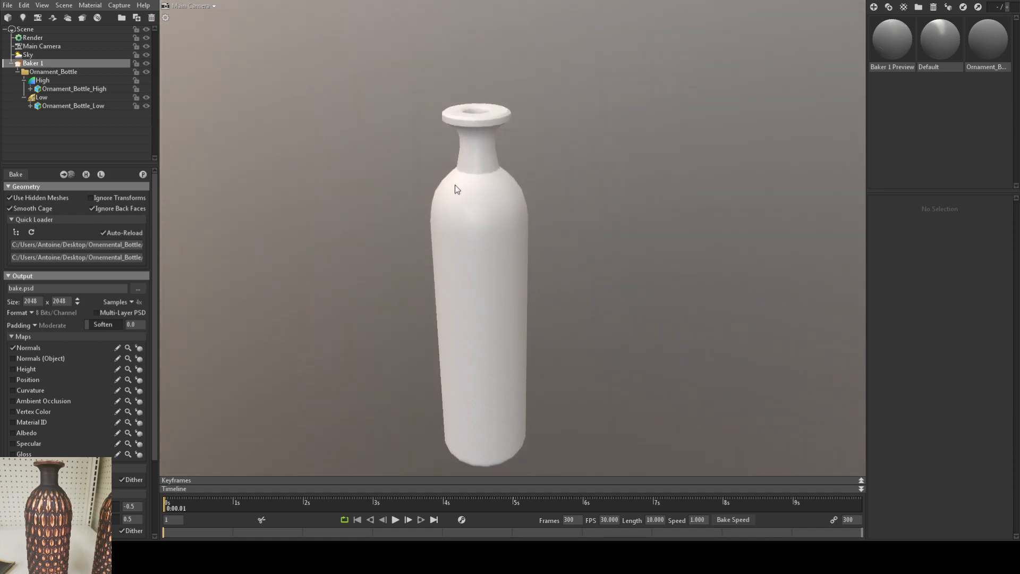
scroll(461, 195, "up", 4)
left_click_drag(463, 208, 447, 252)
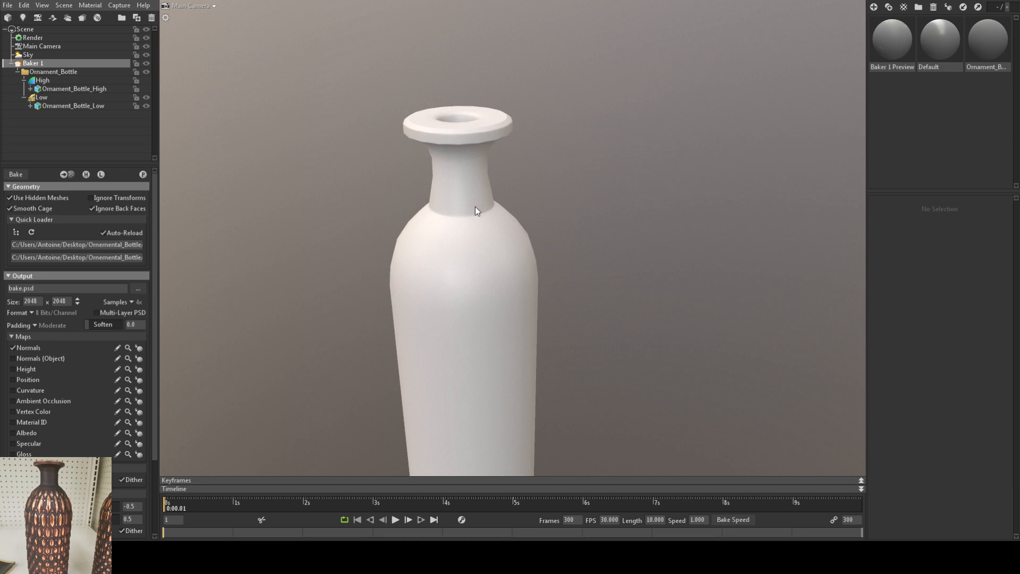
scroll(464, 159, "up", 6)
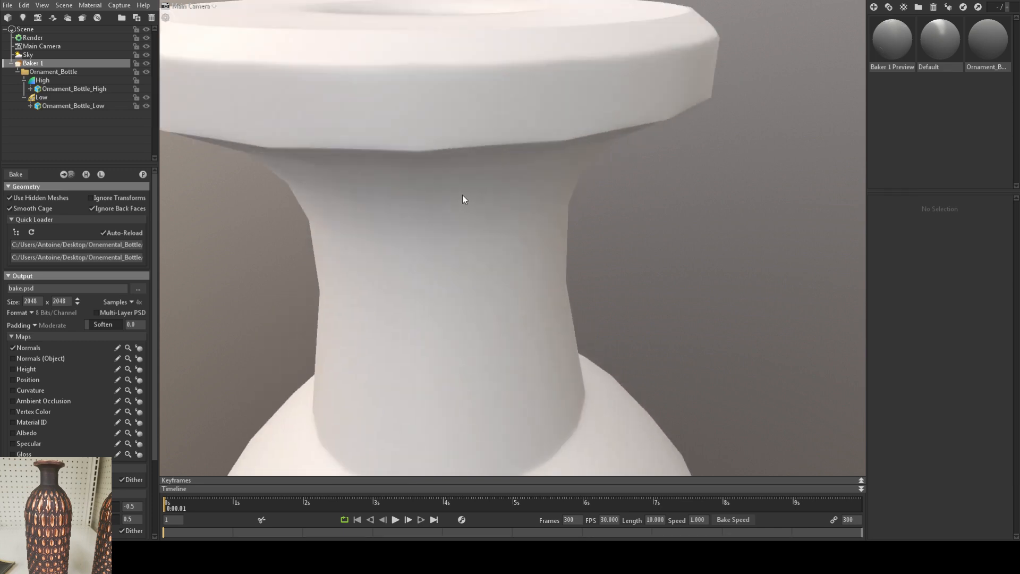
scroll(464, 174, "down", 3)
left_click_drag(464, 174, 508, 290)
scroll(466, 187, "up", 1)
scroll(457, 164, "down", 8)
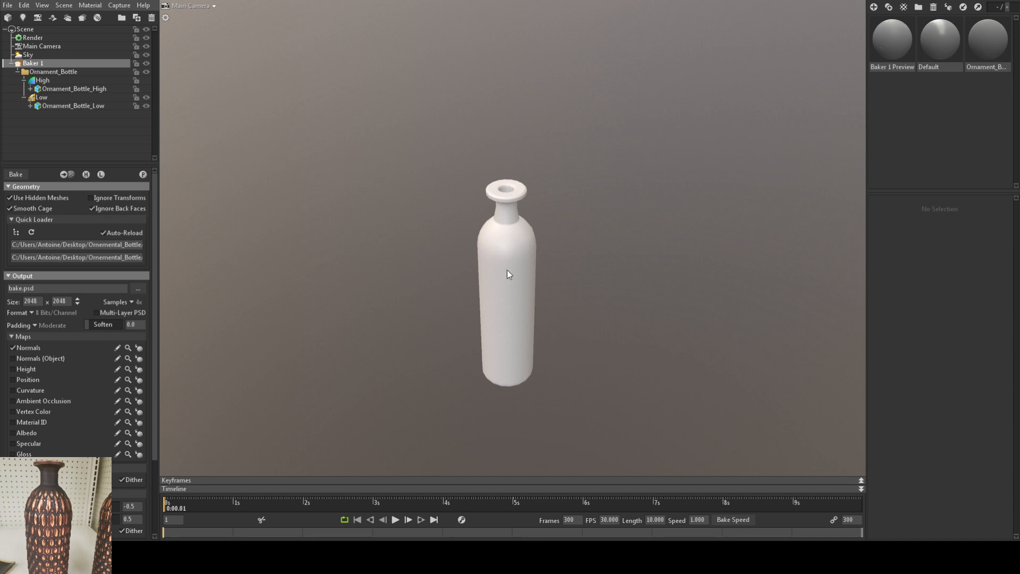
scroll(524, 340, "down", 2)
left_click_drag(524, 340, 531, 318)
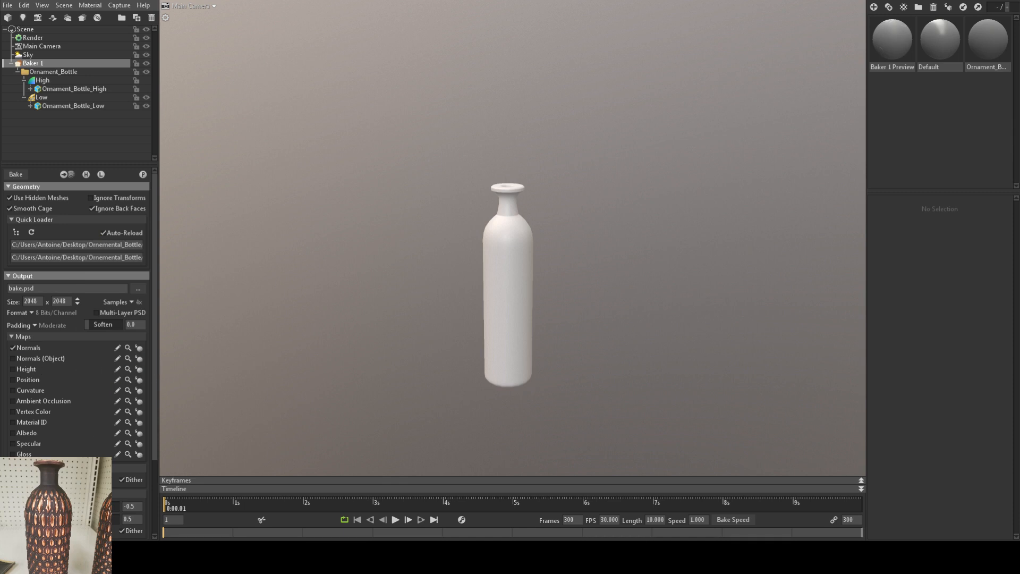
Step: Enable the Normals (Object), Position and Curvature maps in Baker 1 in addition to Normals
scroll(92, 403, "down", 3)
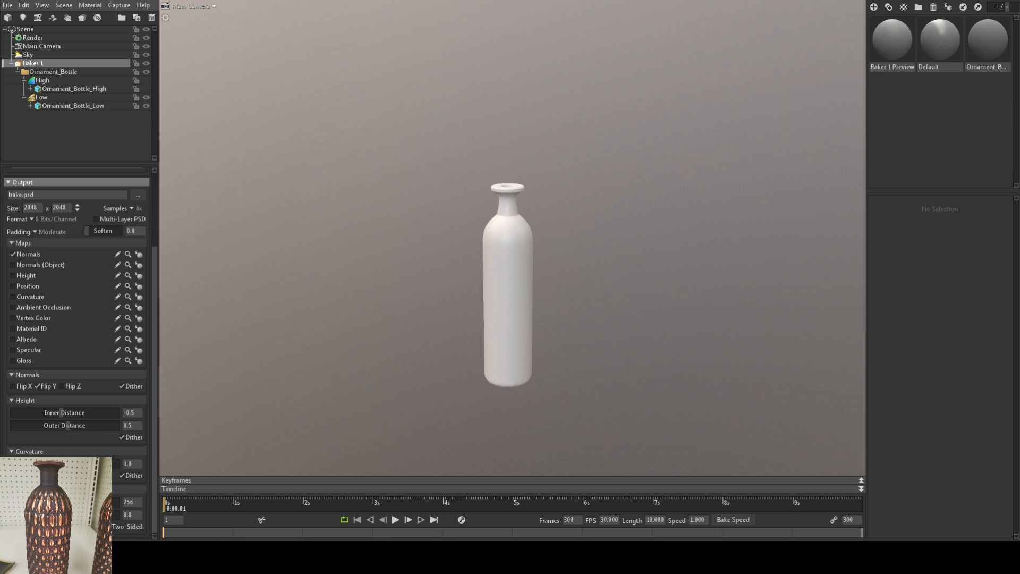
left_click_drag(373, 363, 400, 254)
middle_click_drag(417, 309, 416, 315)
right_click_drag(416, 316, 433, 330)
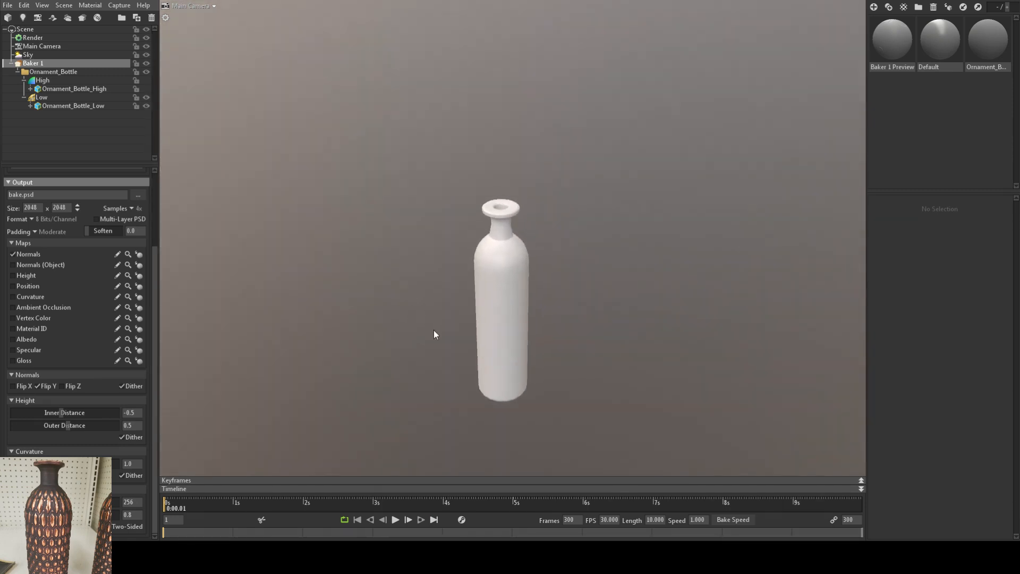
middle_click_drag(433, 330, 438, 333)
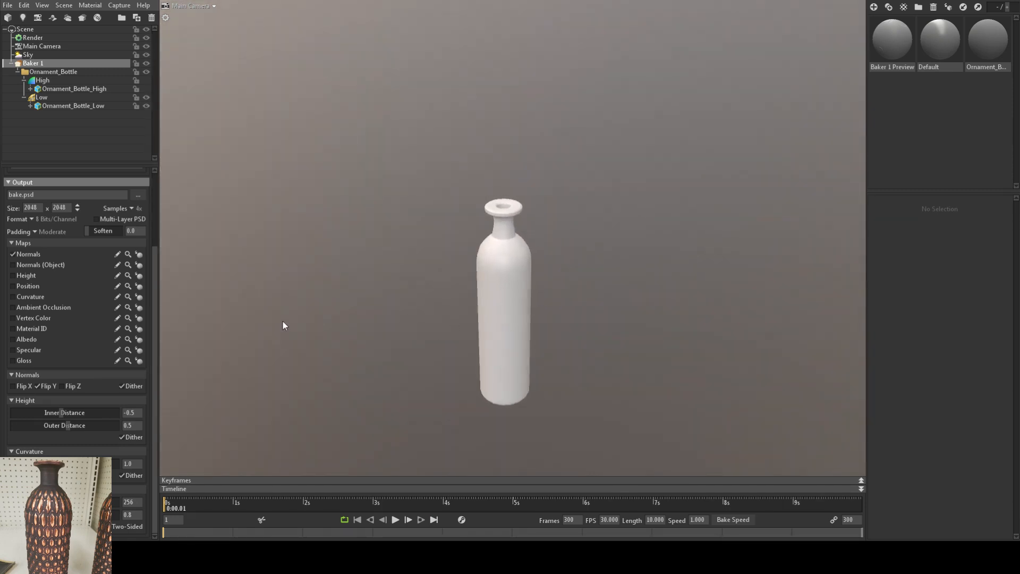
left_click(27, 286)
left_click(30, 296)
scroll(429, 294, "up", 4)
left_click_drag(429, 297, 432, 331)
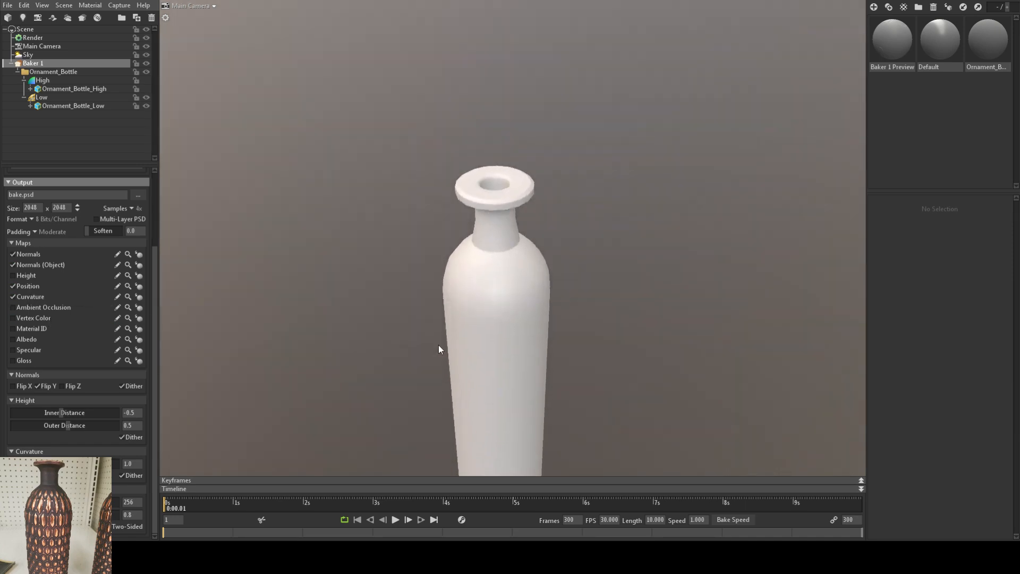
scroll(437, 349, "down", 3)
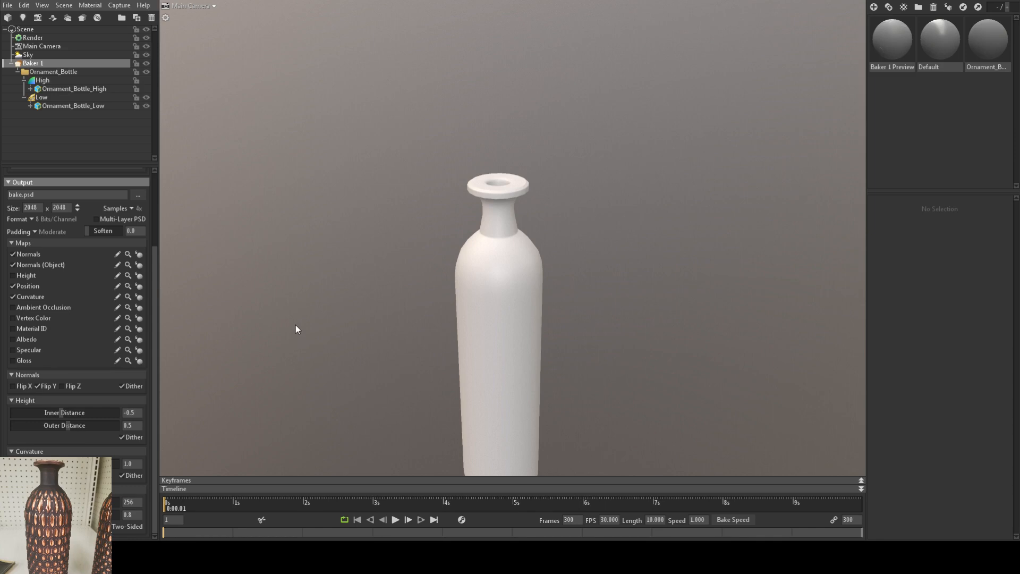
Step: Set the bake size to 4096 x 4096 and direct the single-layer output to the desktop's Ornemental_Bottle folder
scroll(296, 330, "down", 2)
left_click(119, 232)
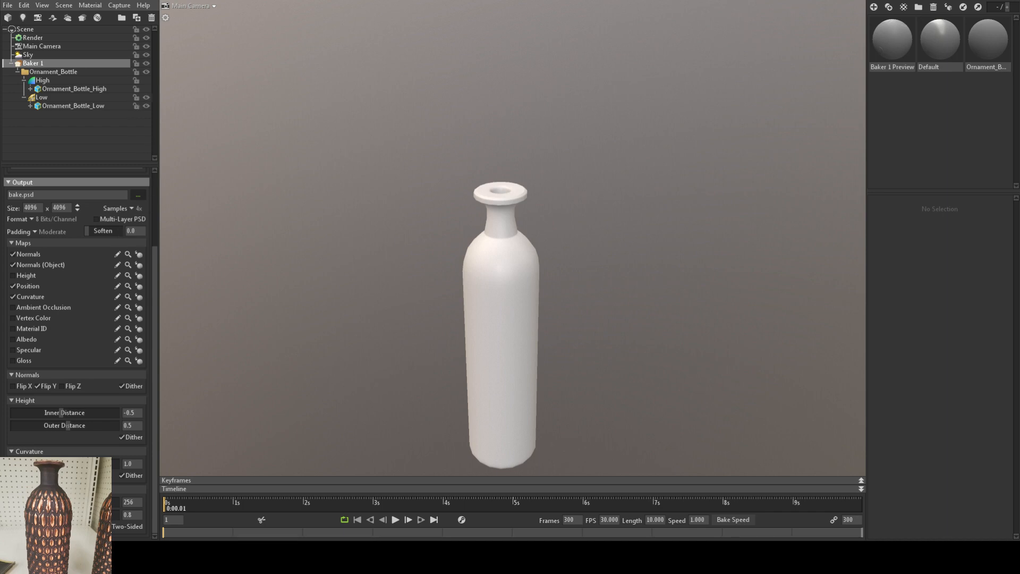
left_click(143, 219)
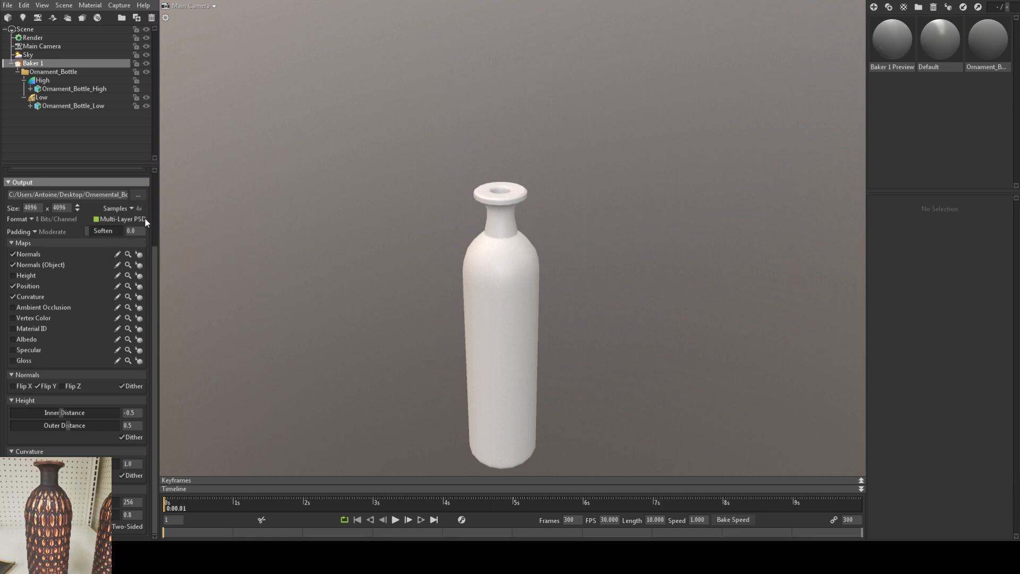
left_click(145, 220)
Step: Bake the enabled maps from the high-poly bottle onto the low-poly bottle
scroll(78, 271, "up", 3)
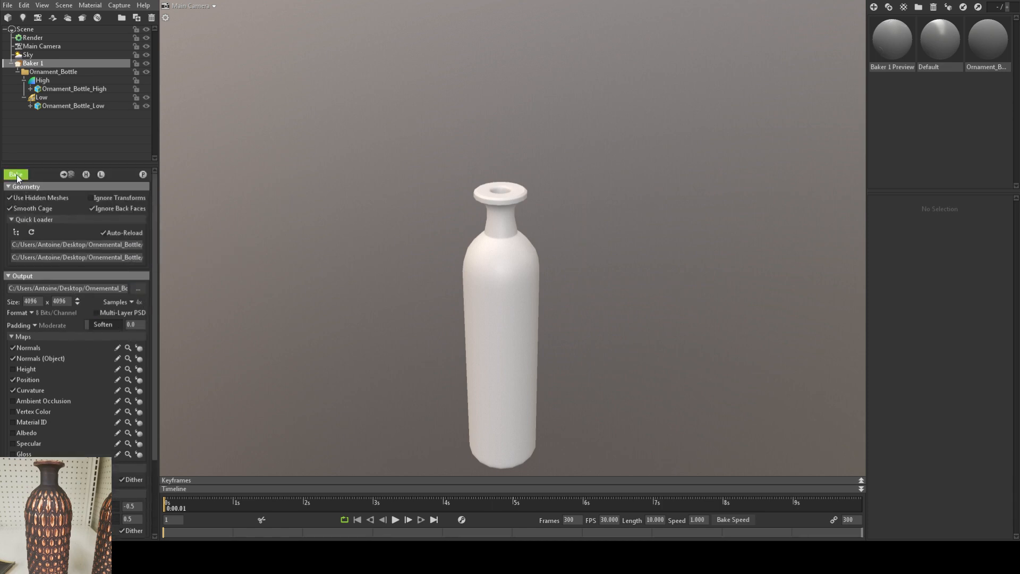
left_click(17, 176)
scroll(445, 270, "down", 3)
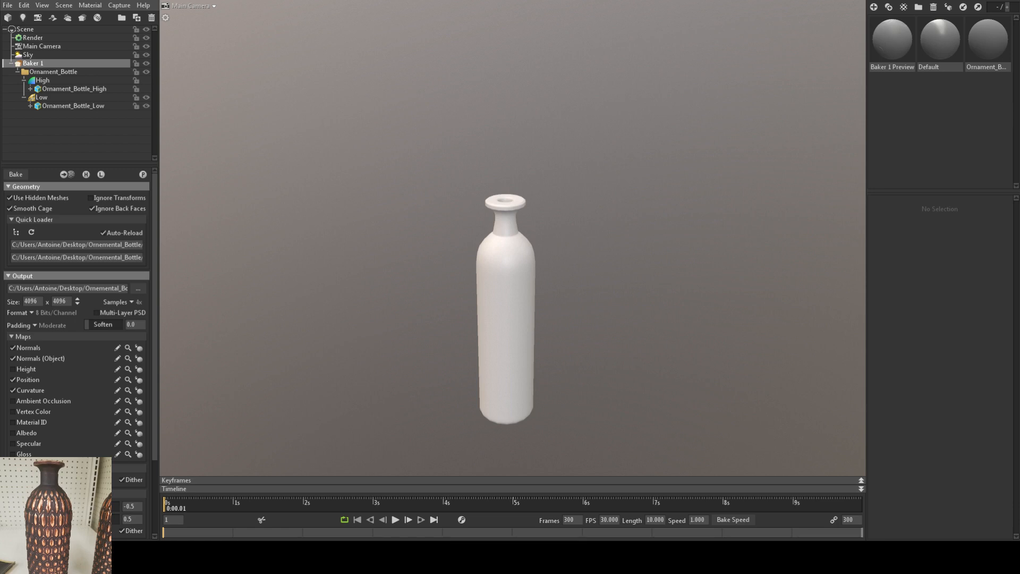
scroll(419, 276, "down", 2)
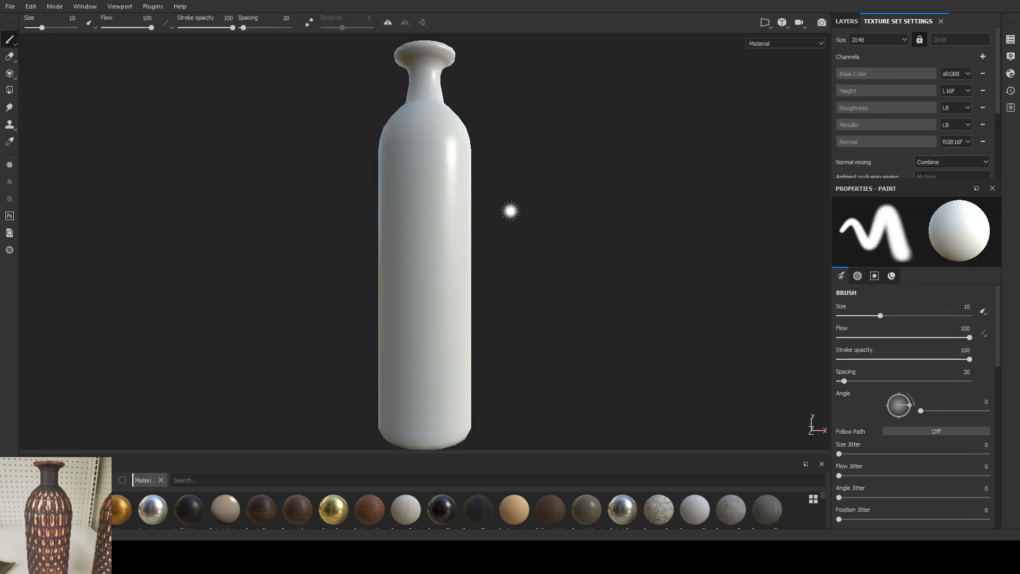
Step: In Substance Painter, assign Ornament_Bottle_normals, Ornament_Bottle_normalsobj and Ornament_Bottle_curve as the Normal, World space normal and Curvature mesh maps
left_click_drag(505, 194, 498, 222, "alt")
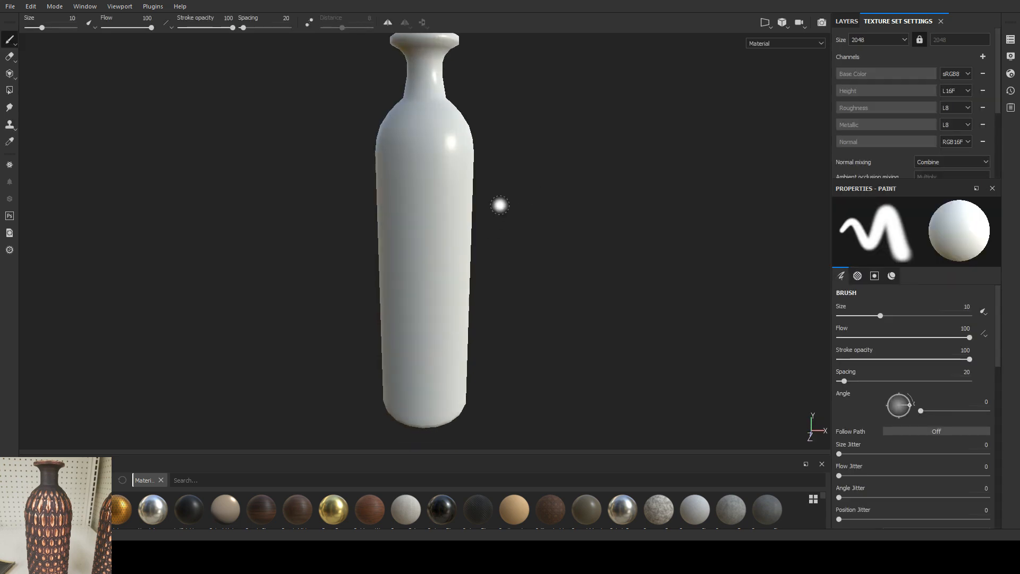
scroll(928, 124, "down", 3)
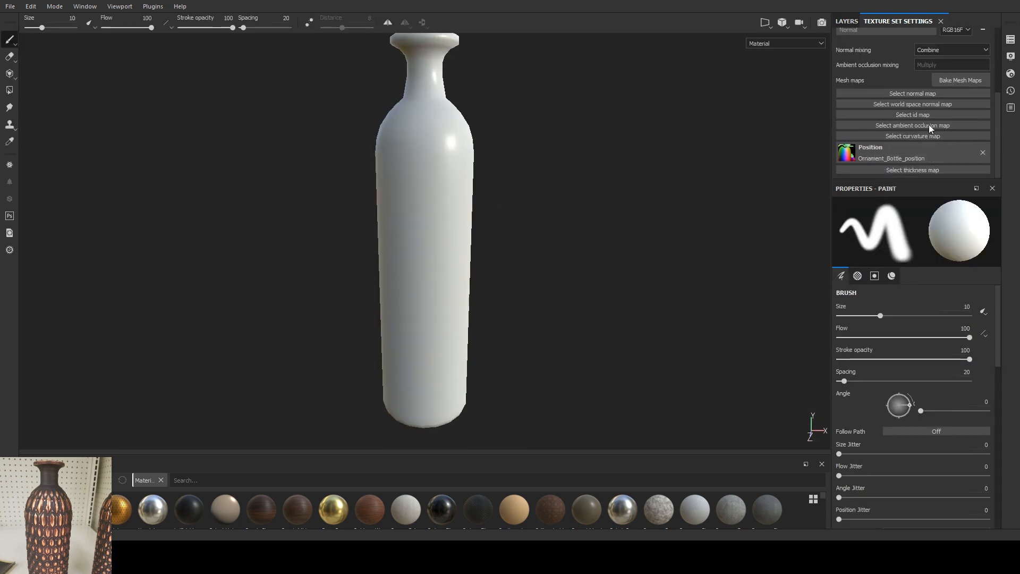
left_click(913, 95)
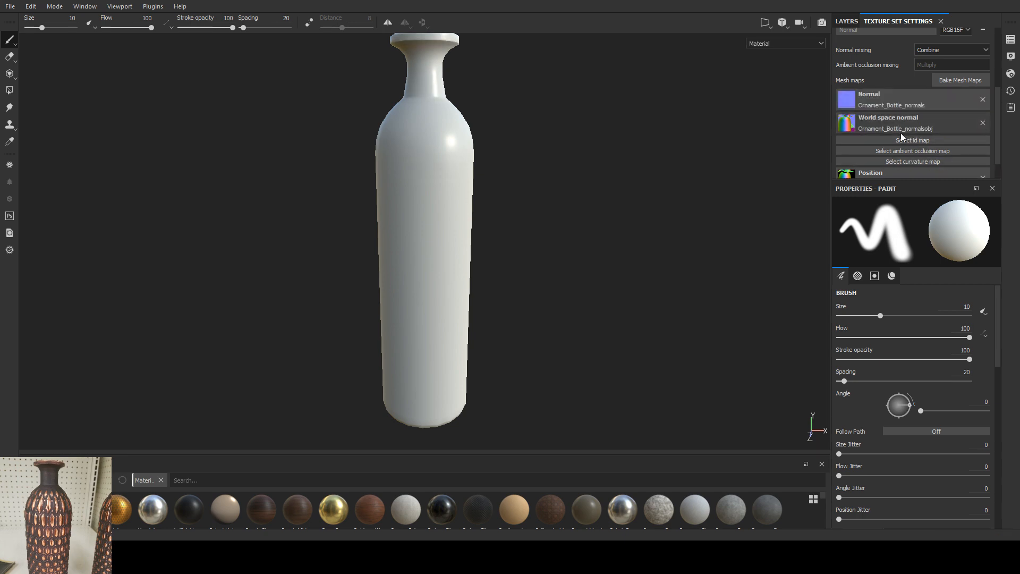
left_click(848, 163)
left_click(878, 199)
middle_click_drag(496, 162, 497, 171, "alt")
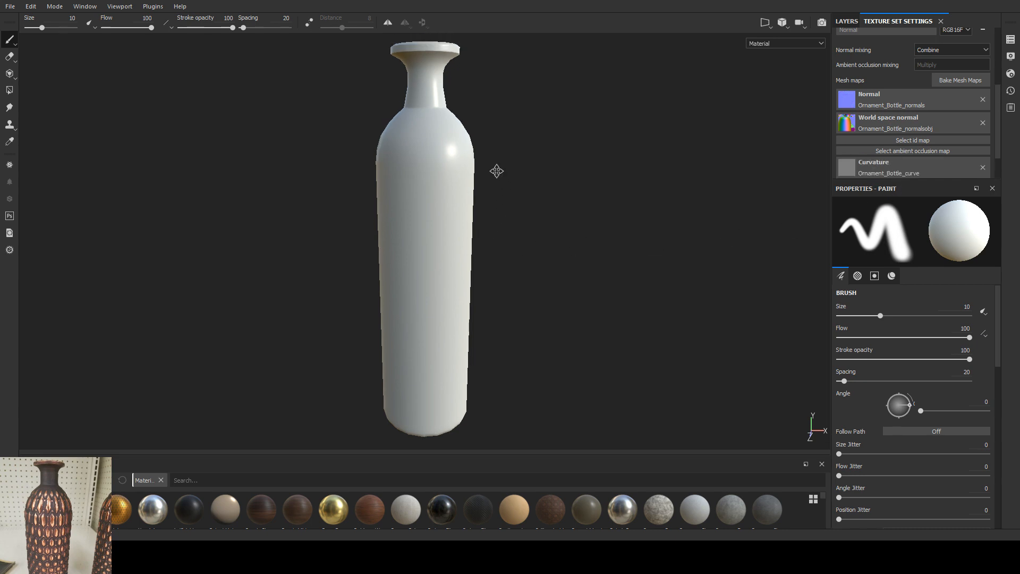
left_click_drag(496, 171, 492, 214, "alt")
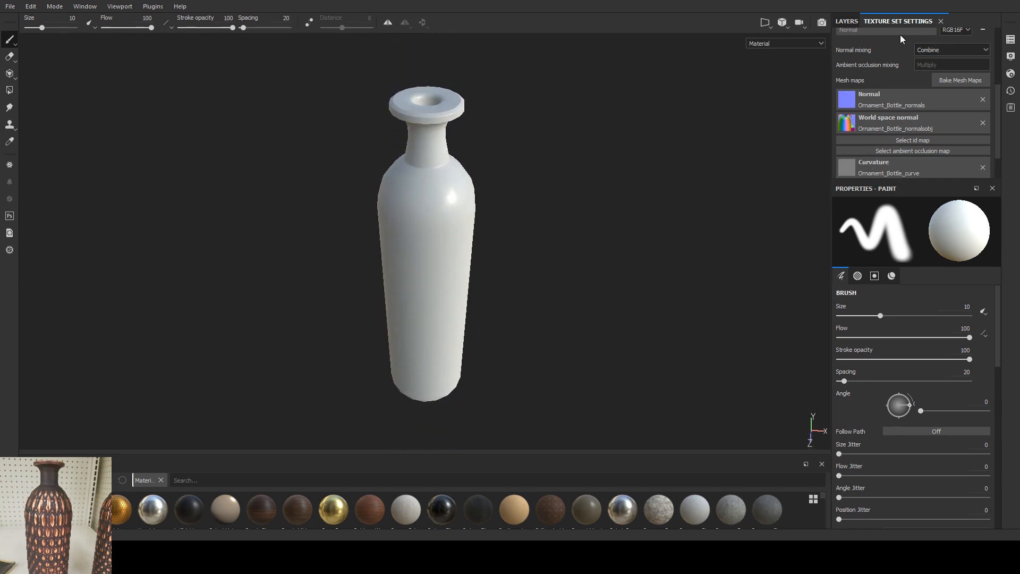
Step: Delete the empty Layer 1, apply the Copper Worn smart material and inspect it around the bottle
left_click(845, 22)
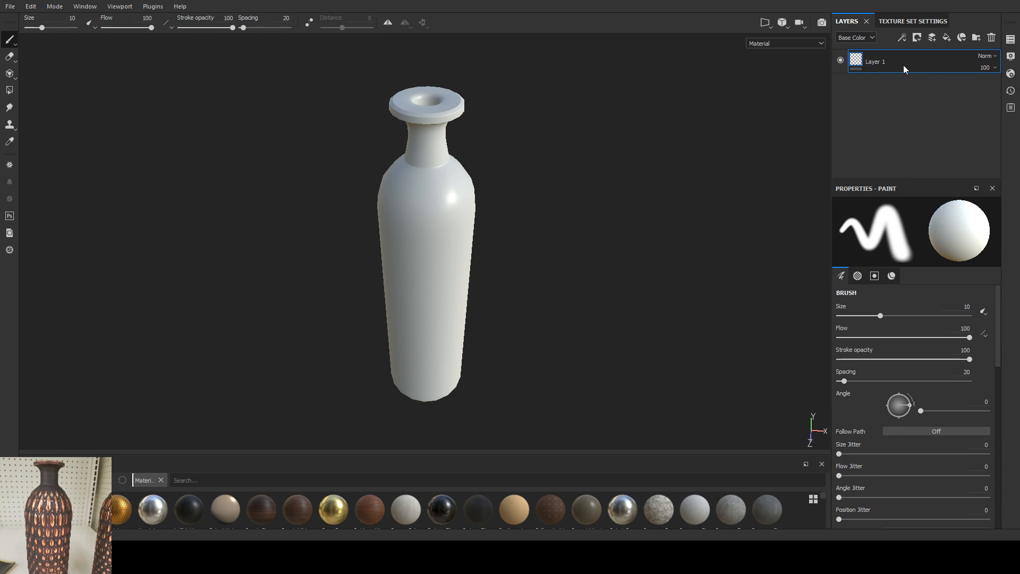
key("Delete")
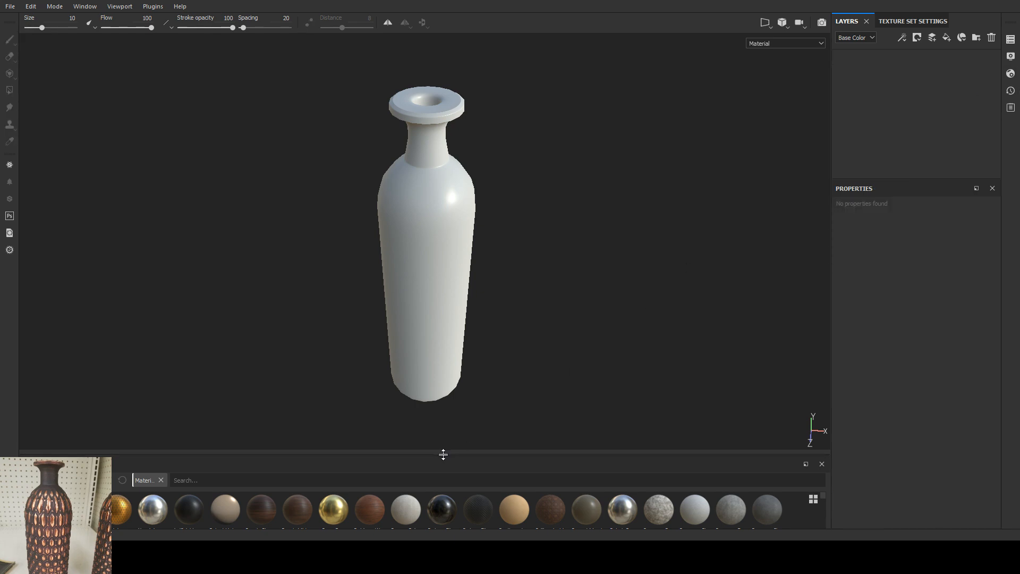
left_click_drag(441, 455, 457, 354)
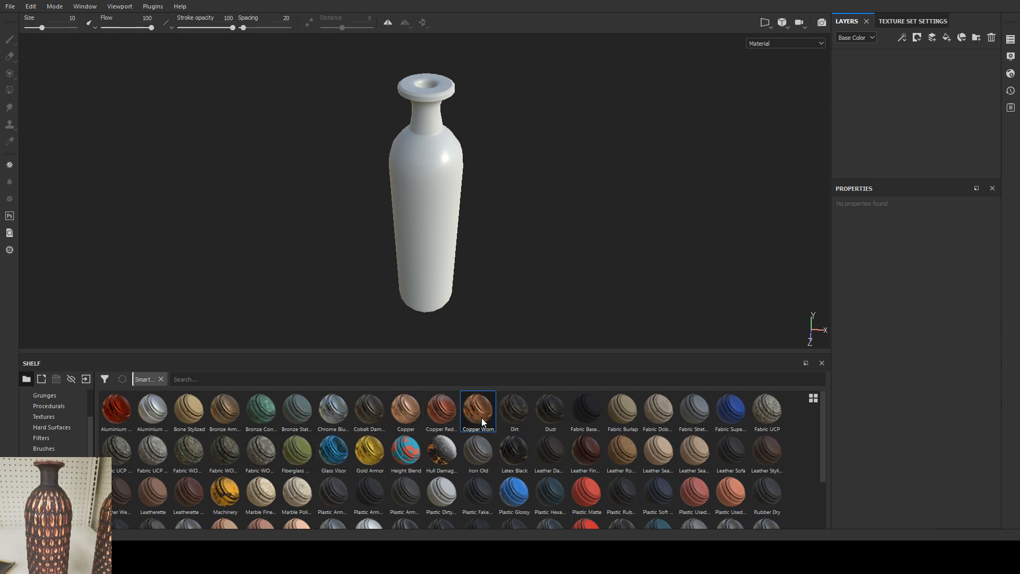
left_click_drag(477, 418, 868, 116)
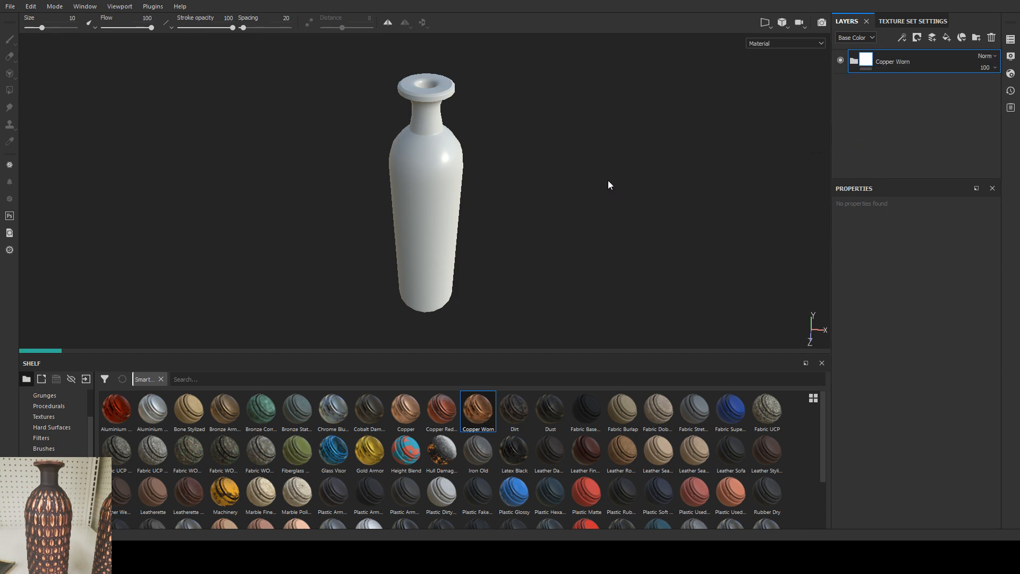
scroll(450, 128, "up", 3)
left_click_drag(448, 223, 443, 184, "alt")
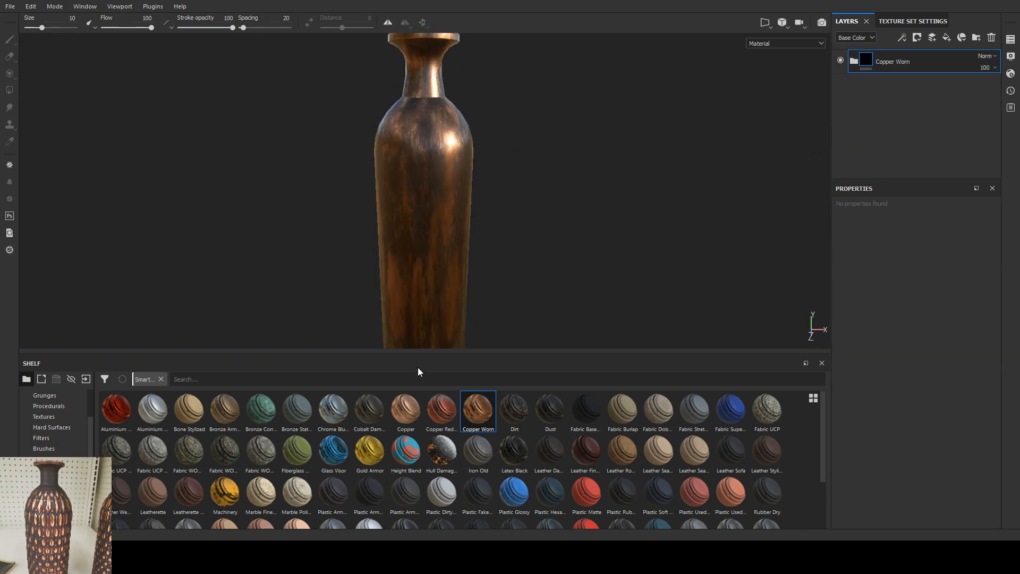
left_click_drag(426, 353, 425, 452)
left_click_drag(487, 285, 445, 225, "alt")
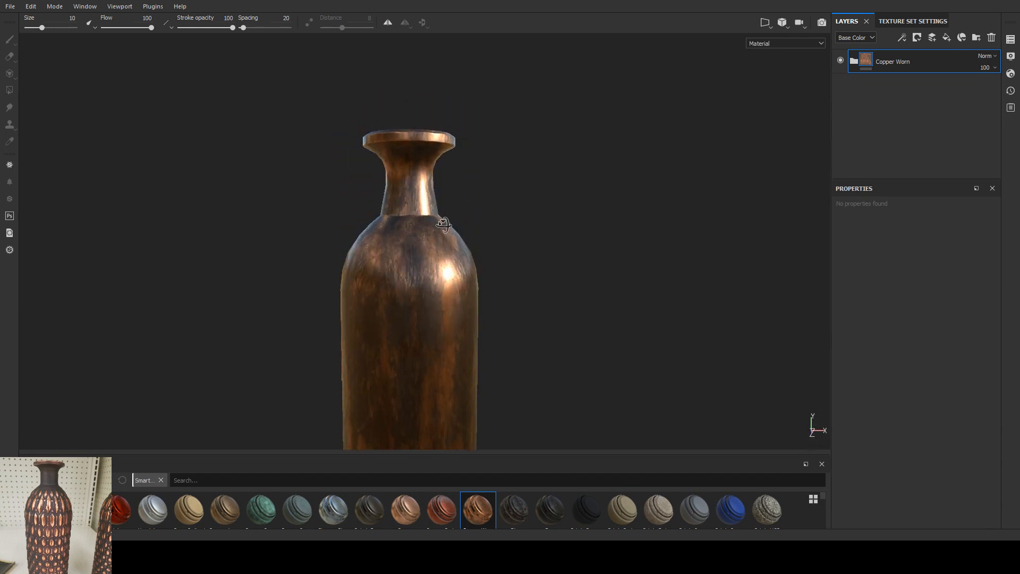
right_click_drag(483, 262, 444, 290, "shift")
left_click_drag(444, 310, 431, 248, "alt")
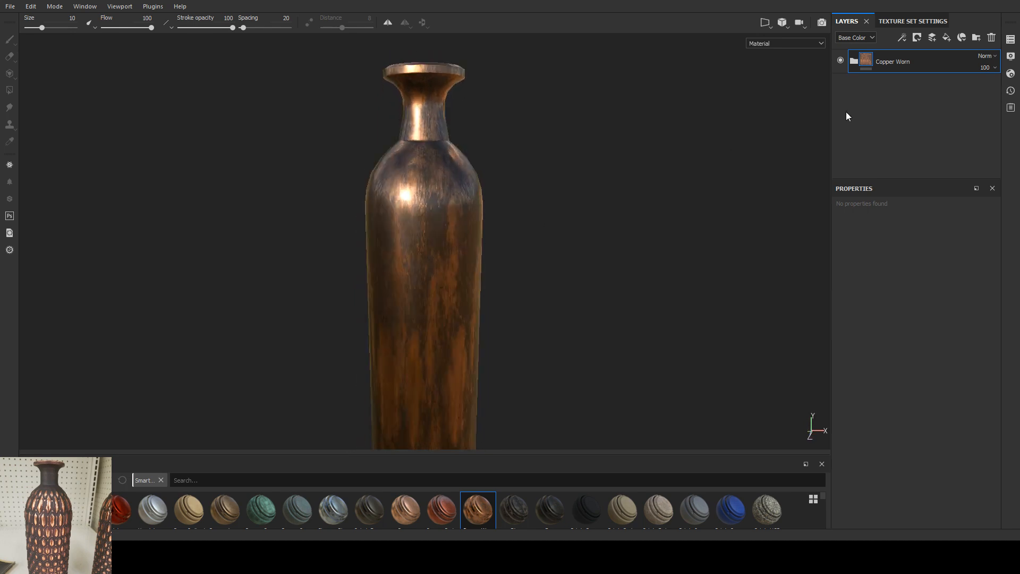
Step: Add a fill layer above the Copper Worn group and browse the shelf's base materials
left_click(947, 37)
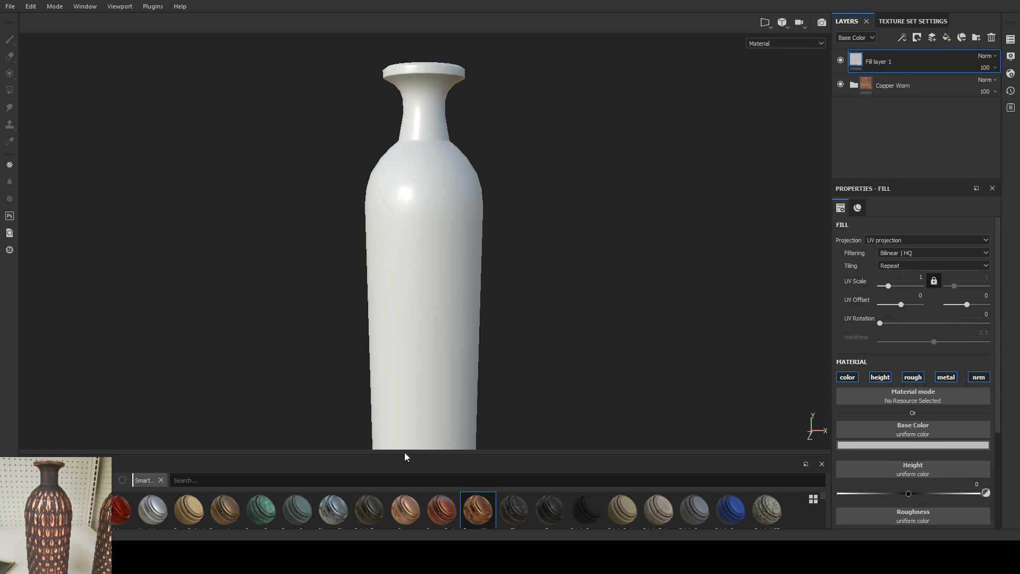
left_click_drag(403, 456, 419, 355)
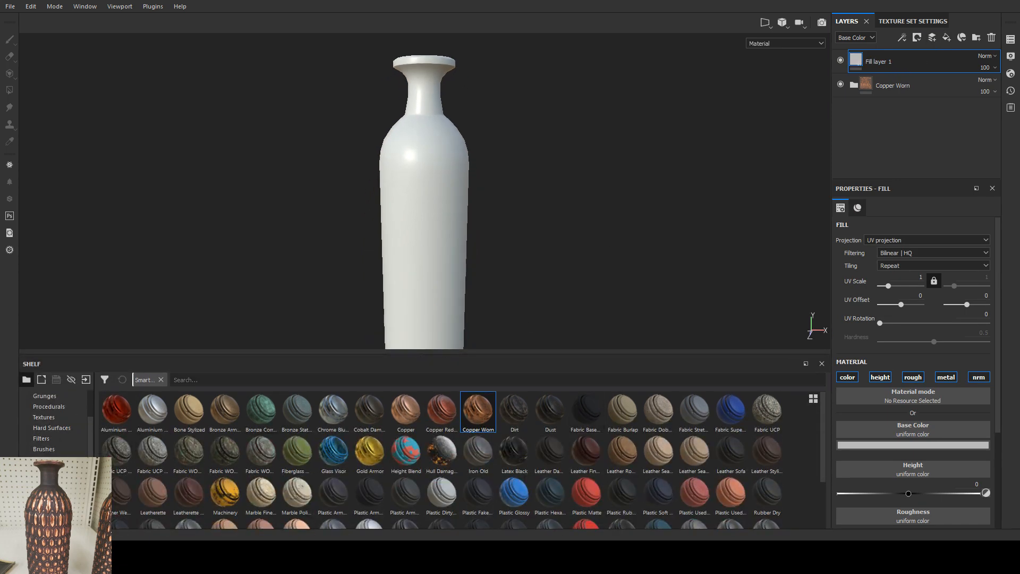
left_click(44, 481)
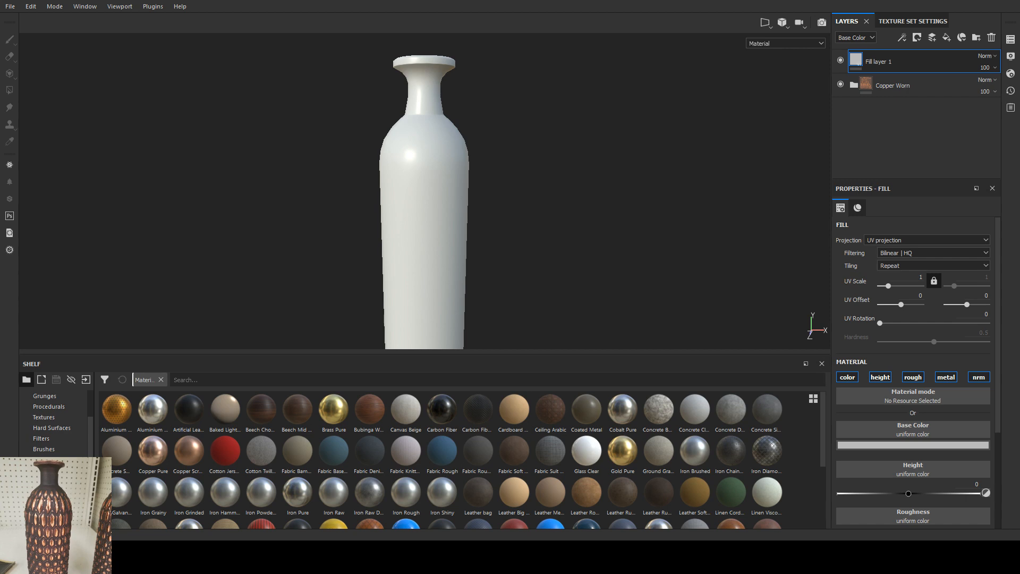
left_click_drag(491, 219, 455, 246, "alt")
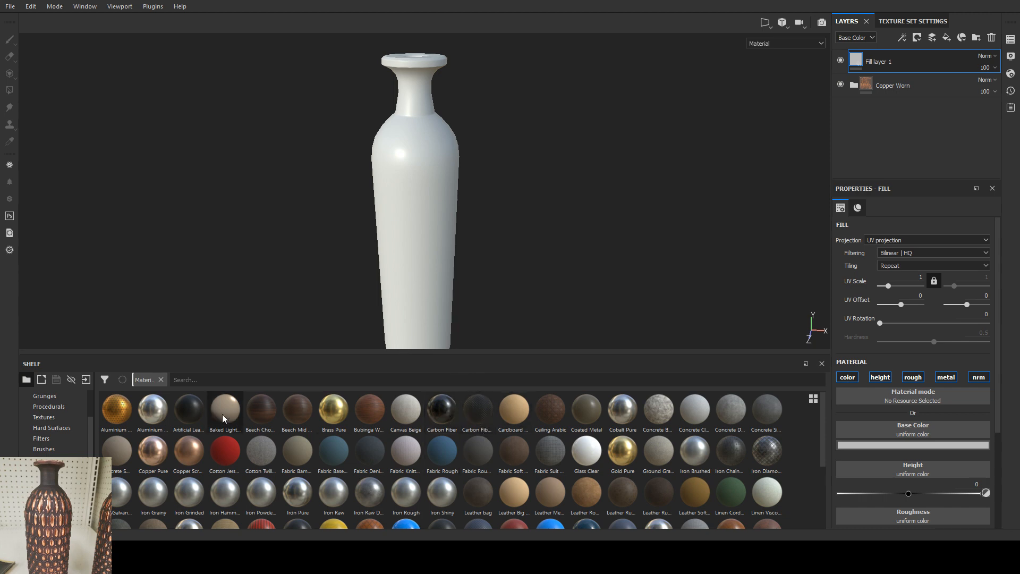
scroll(323, 429, "down", 3)
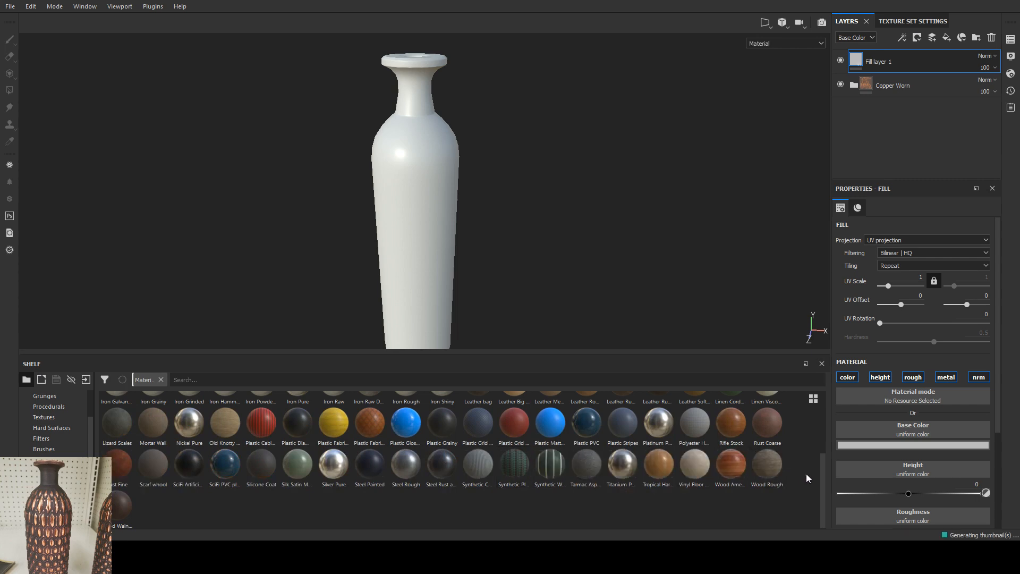
left_click_drag(821, 466, 824, 406)
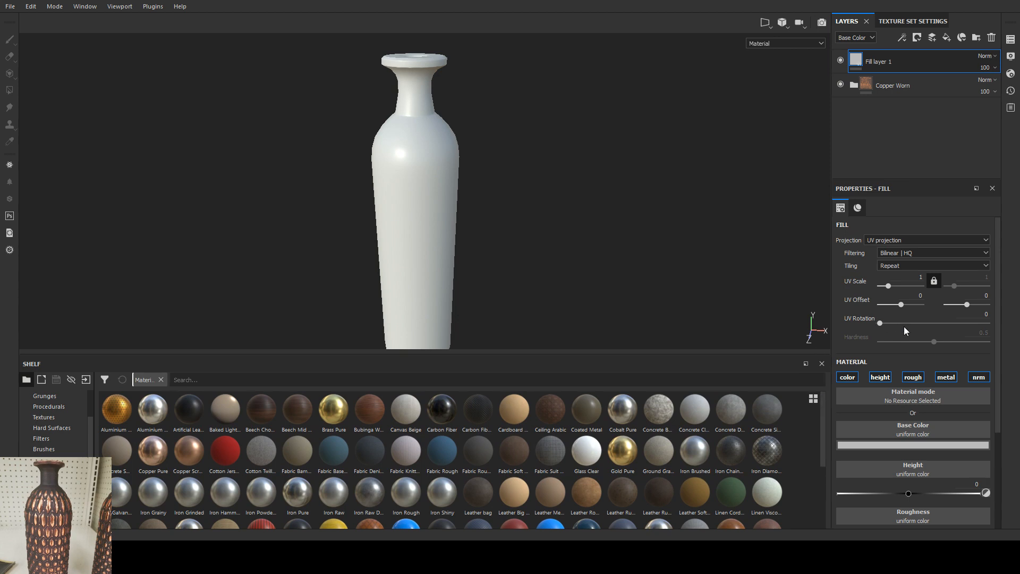
Step: Give the new fill layer a dark brown base color, roughness of about 0.7 and metallic of about 0.02
scroll(912, 400, "down", 3)
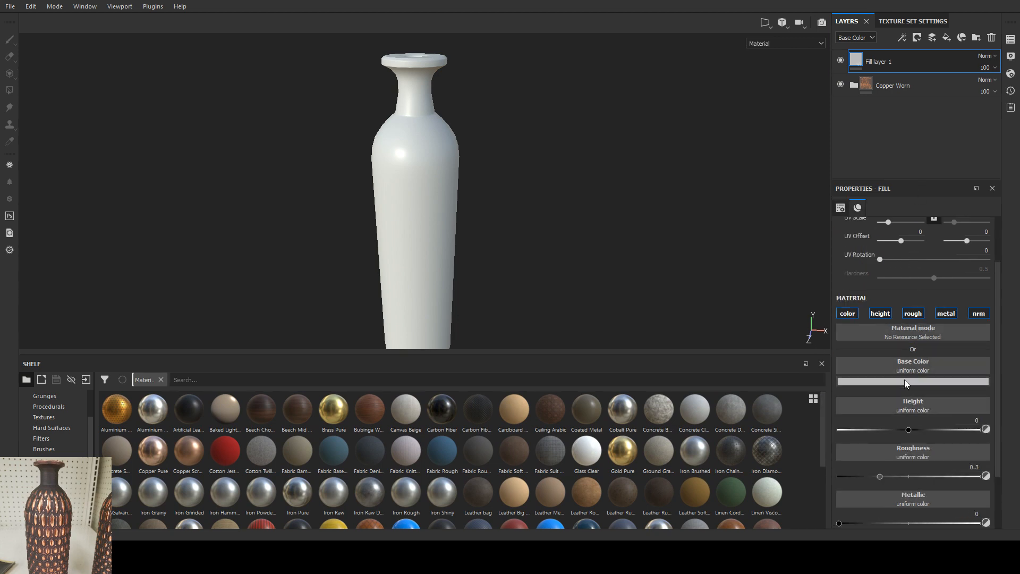
left_click_drag(912, 475, 885, 471)
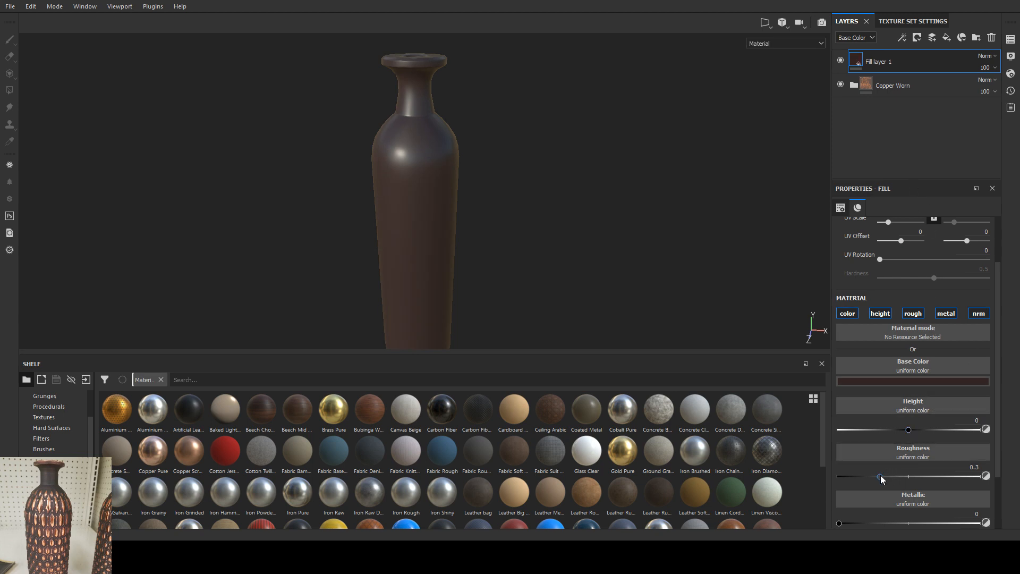
left_click_drag(881, 477, 937, 477)
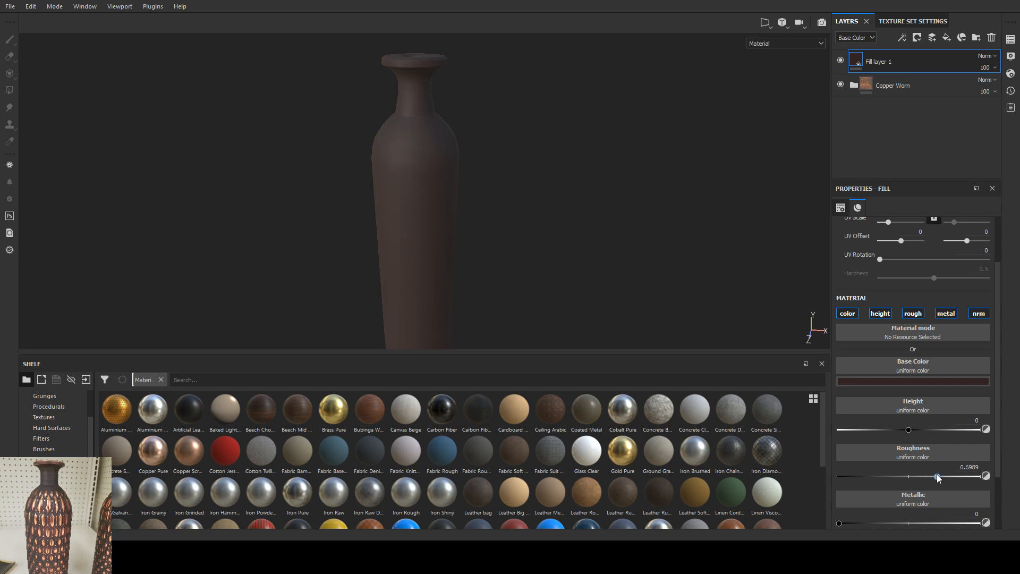
scroll(890, 466, "down", 3)
mouse_move(844, 462)
left_mouse_down()
mouse_move(972, 461)
mouse_move(828, 457)
left_mouse_up()
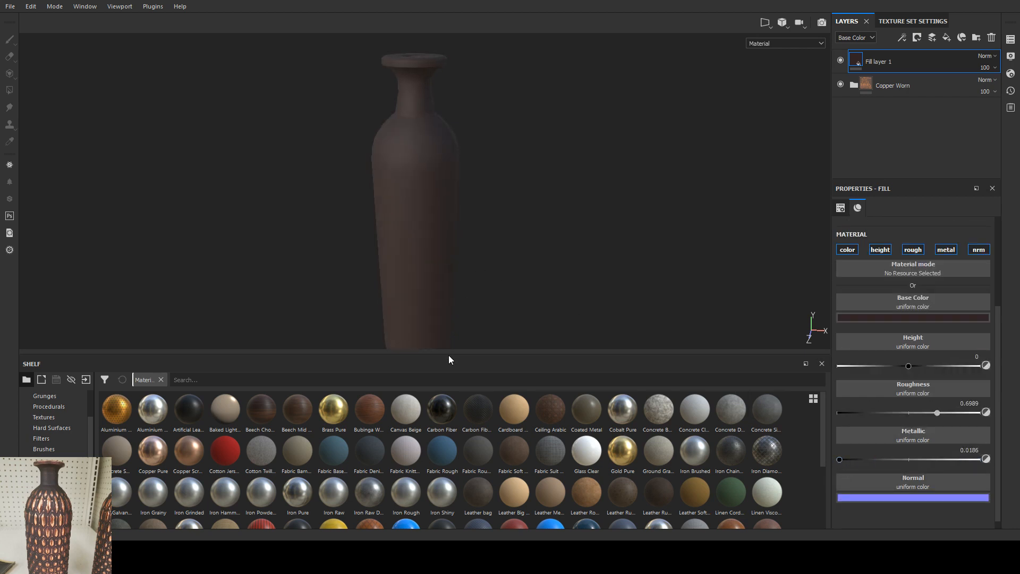
left_click_drag(449, 353, 425, 434)
scroll(420, 304, "down", 1)
left_click_drag(419, 304, 442, 312, "alt")
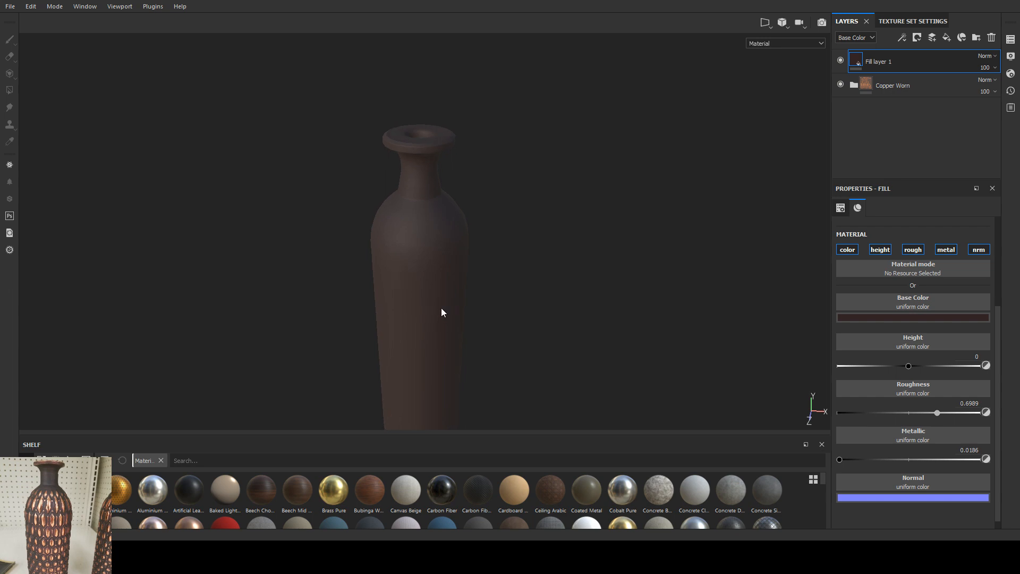
Step: Expand the Copper Worn group and hide the dark brown fill layer to reveal the copper on the bottle
left_click(892, 80)
left_click(853, 85)
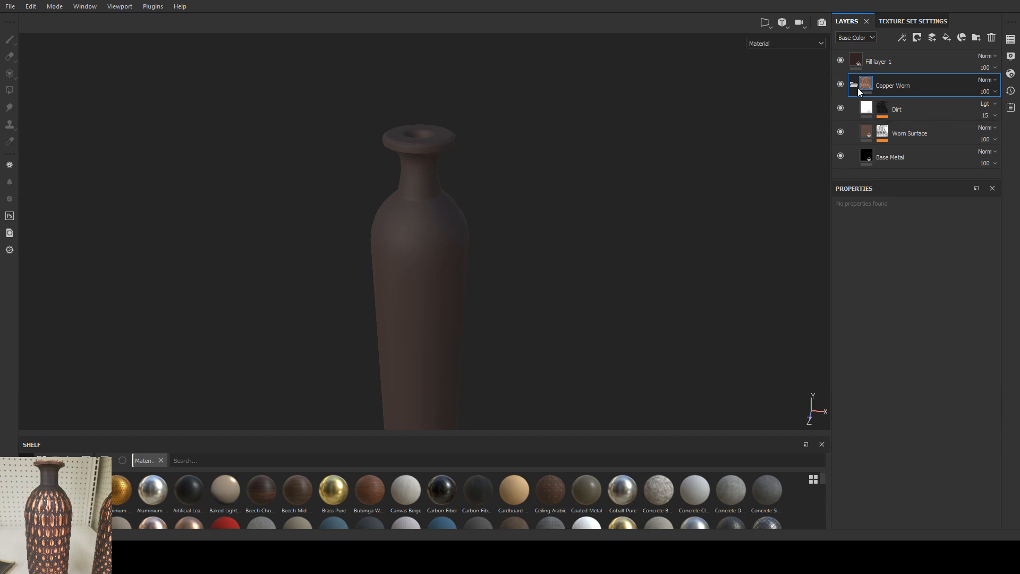
left_click(840, 60)
left_click_drag(431, 255, 449, 211, "alt")
scroll(505, 221, "up", 2)
mouse_move(449, 285)
left_mouse_down("alt")
mouse_move(446, 250)
mouse_move(452, 282)
left_mouse_up("alt")
Step: Set the Base Metal layer's projection to Tri-planar projection
left_click(867, 155)
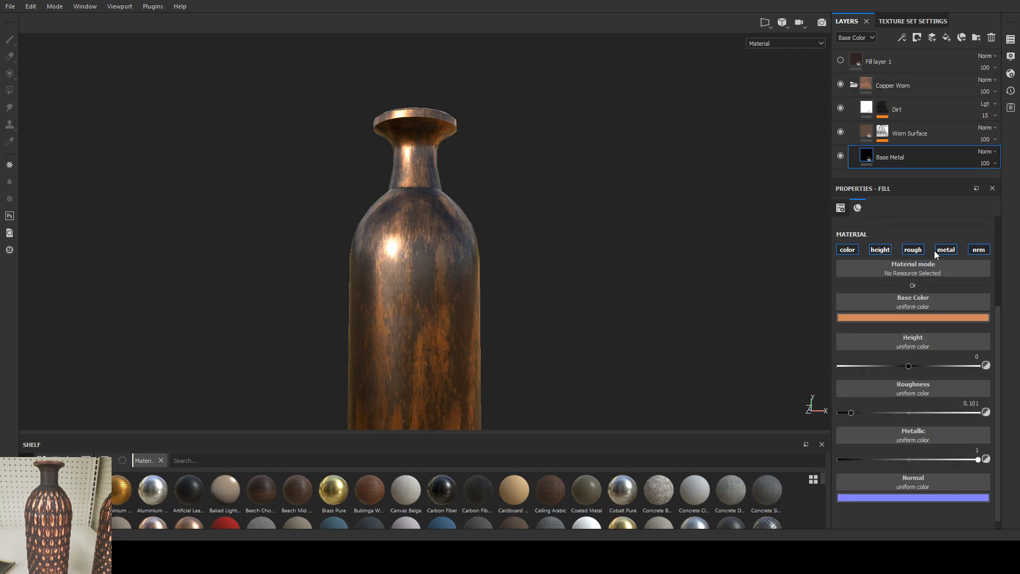
left_click(841, 208)
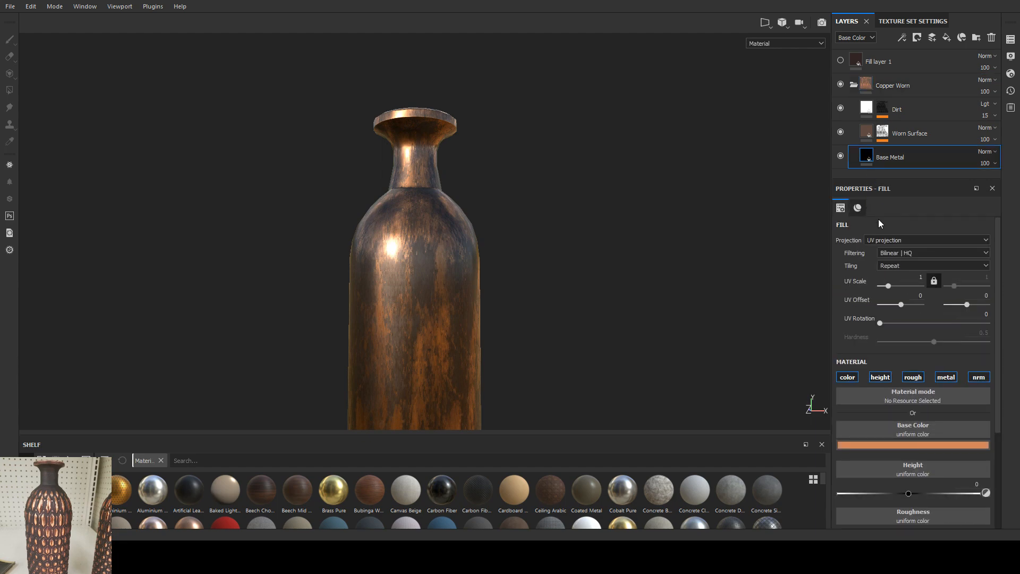
left_click(895, 244)
left_click(889, 256)
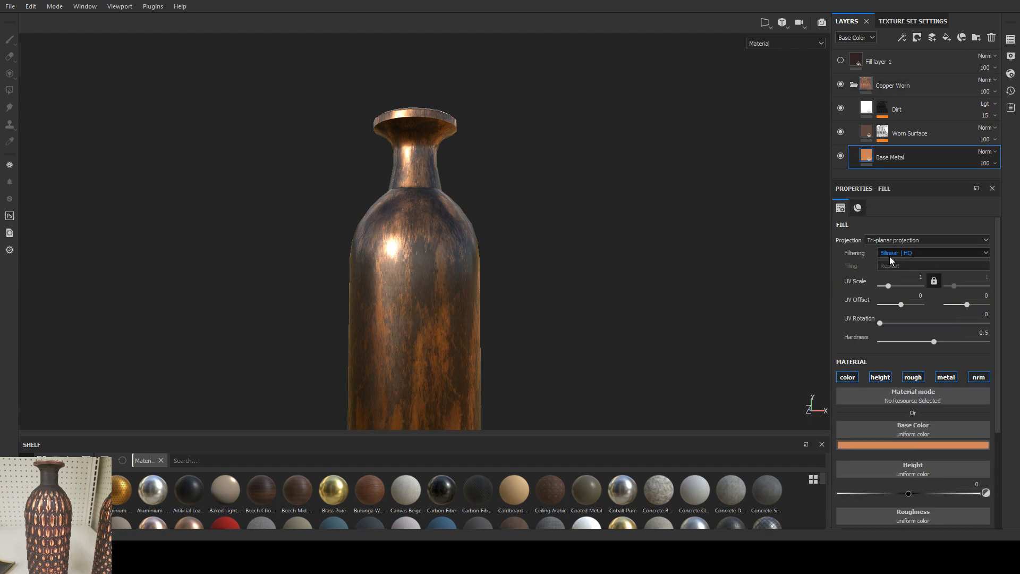
Step: Examine the Worn Surface mask's Mask Editor generator, including its global parameters, Micro Details and image inputs
left_click(871, 134)
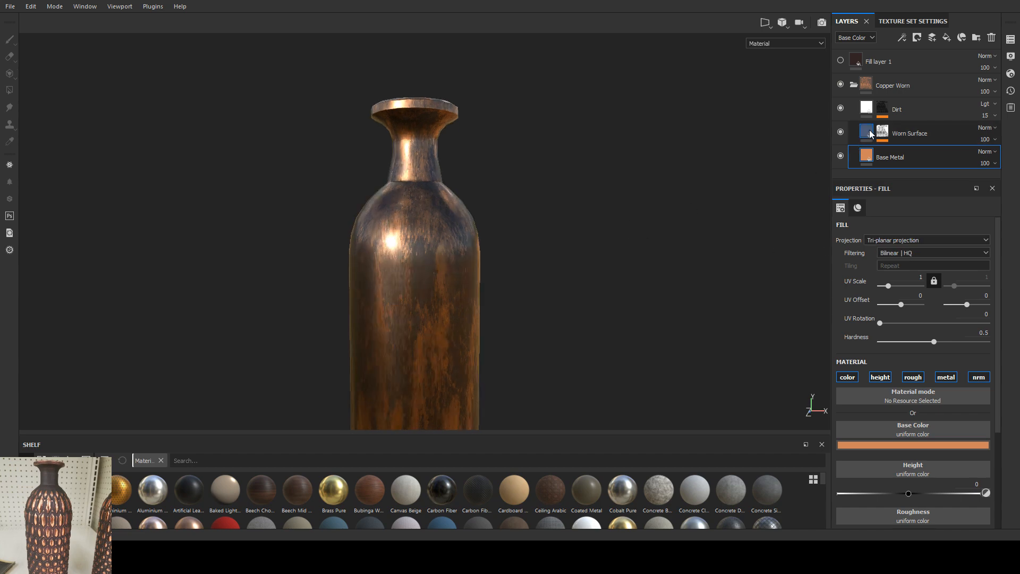
left_click(882, 132)
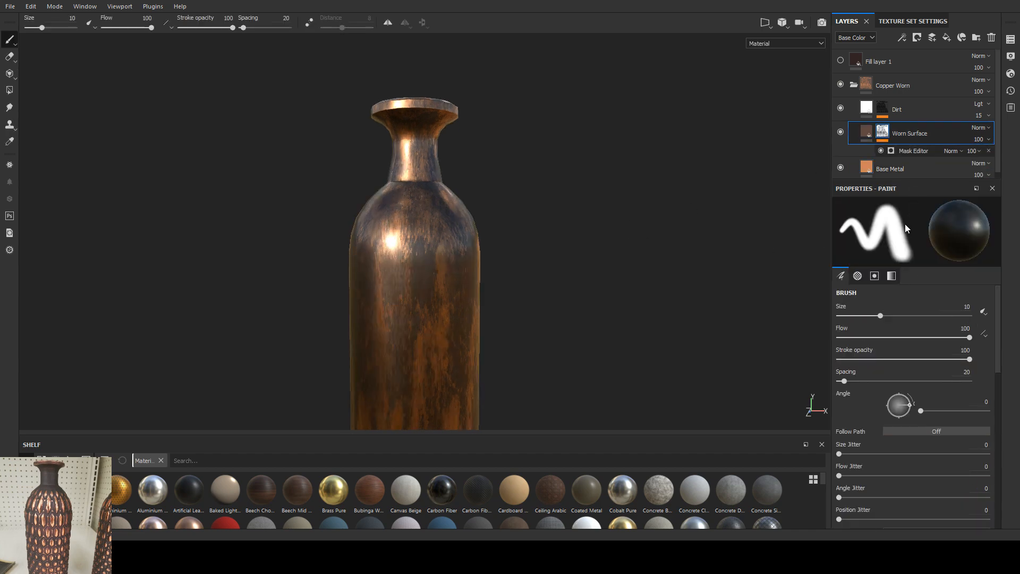
left_click(913, 150)
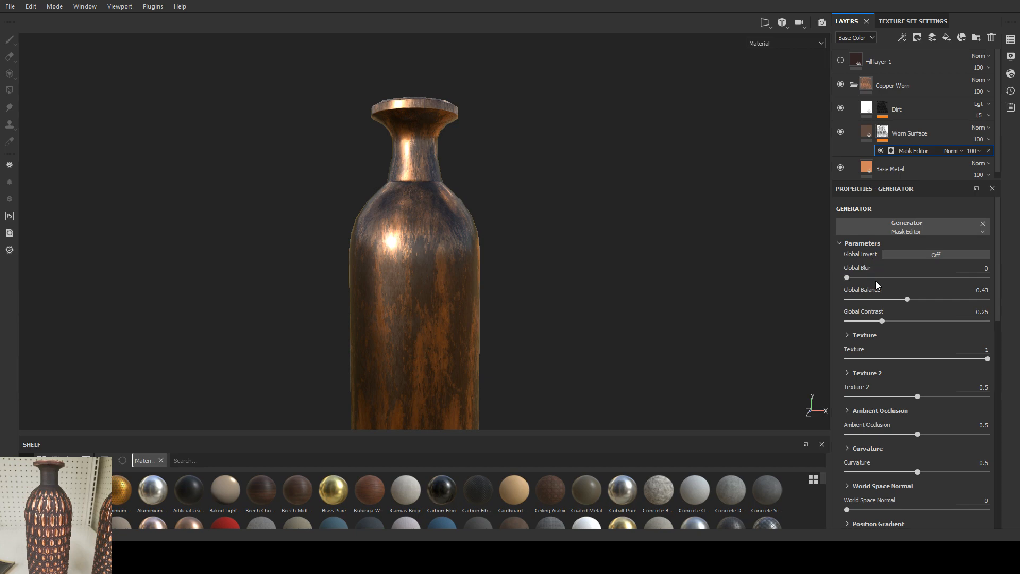
scroll(876, 287, "down", 7)
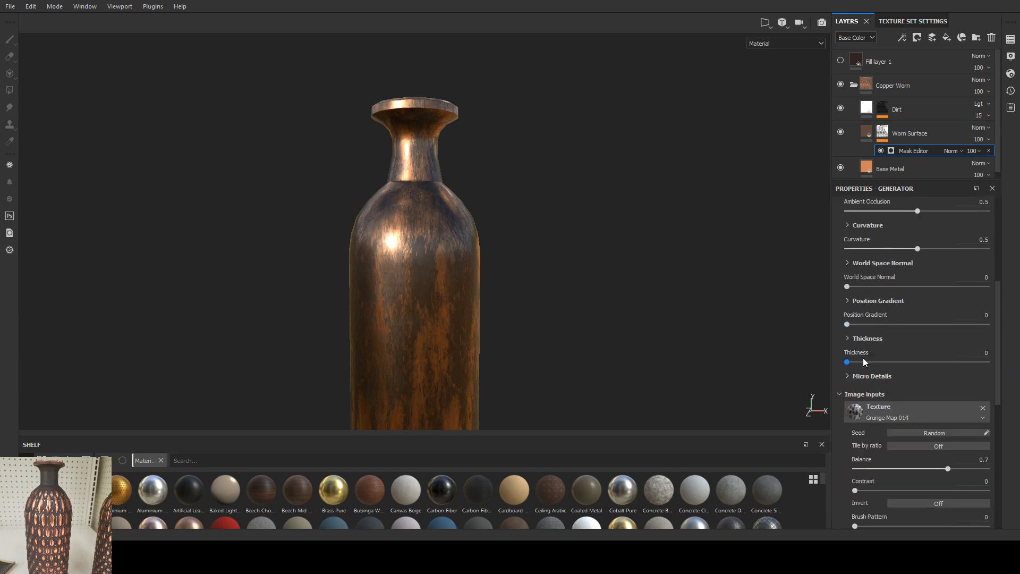
scroll(863, 361, "down", 3)
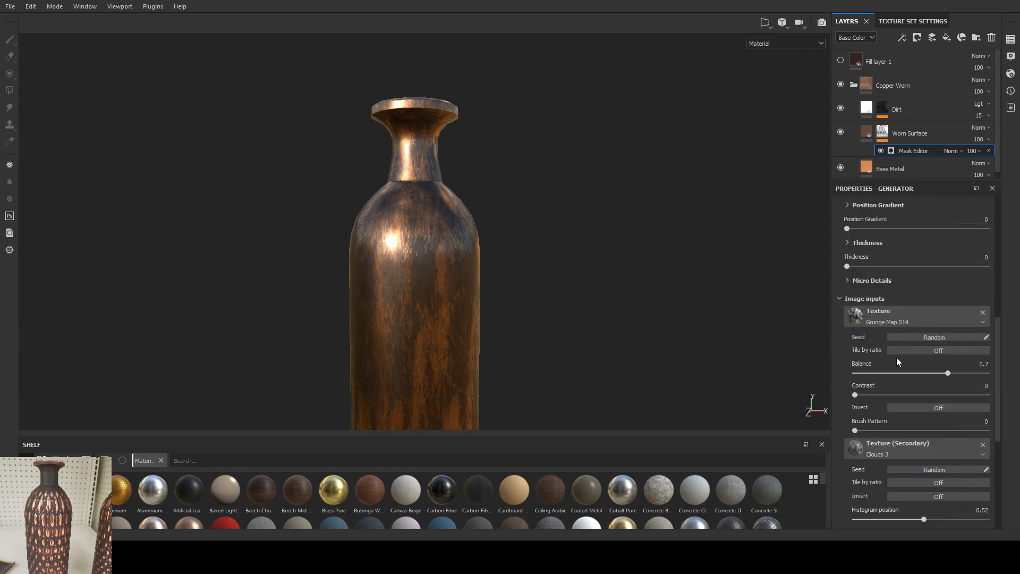
scroll(897, 357, "down", 1)
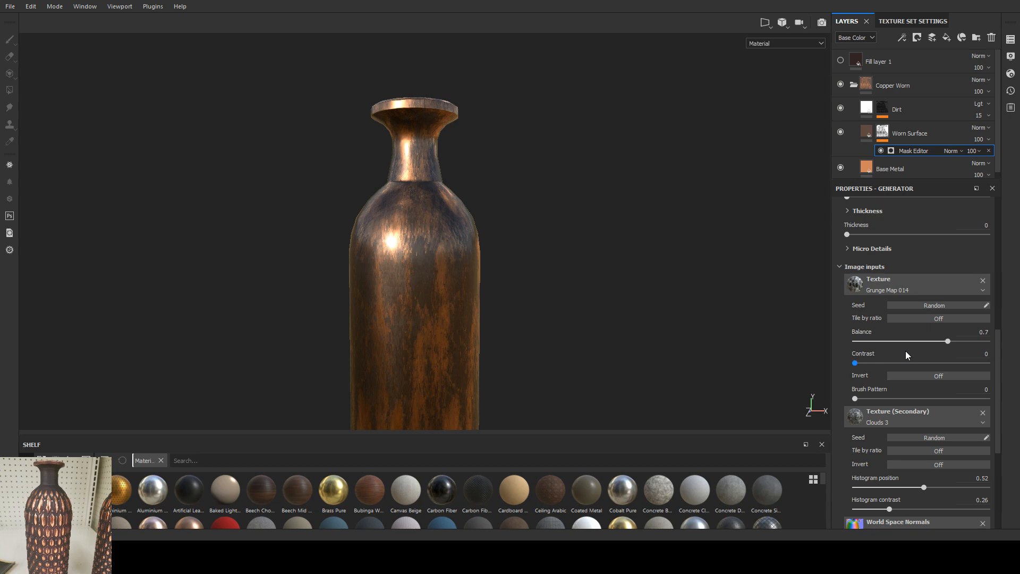
scroll(906, 350, "down", 4)
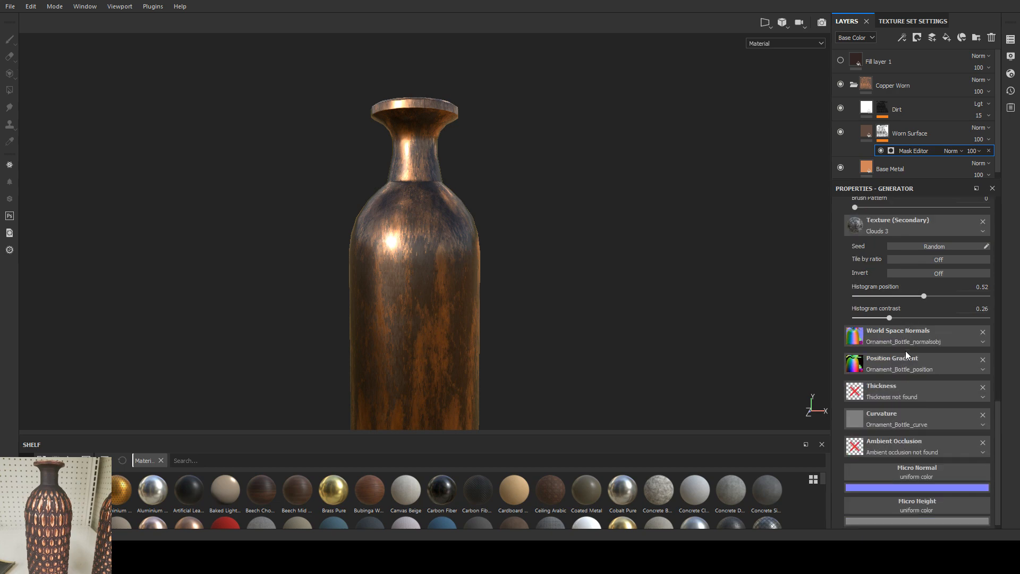
scroll(905, 353, "up", 3)
scroll(906, 350, "up", 4)
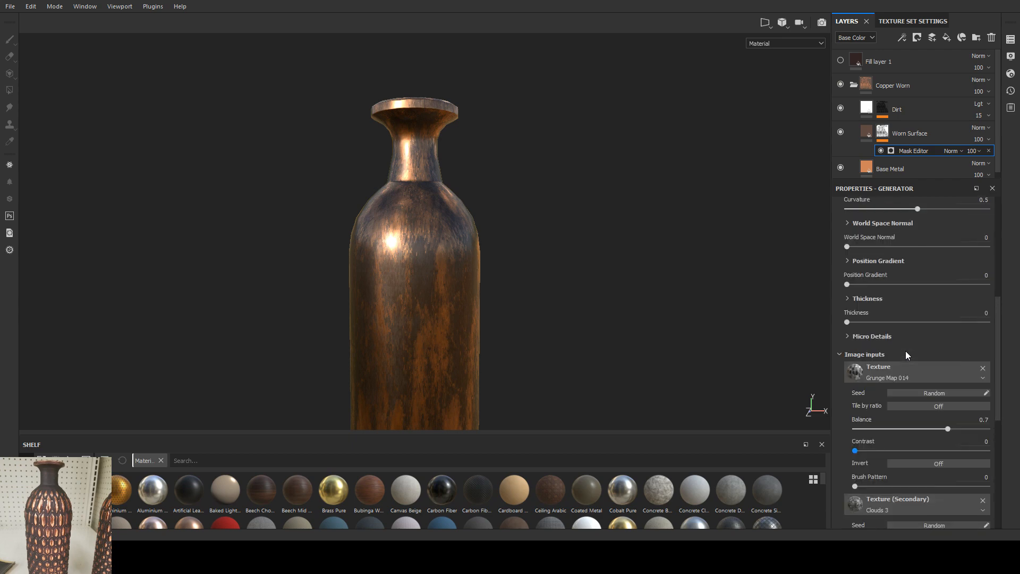
scroll(905, 350, "up", 1)
left_click(871, 369)
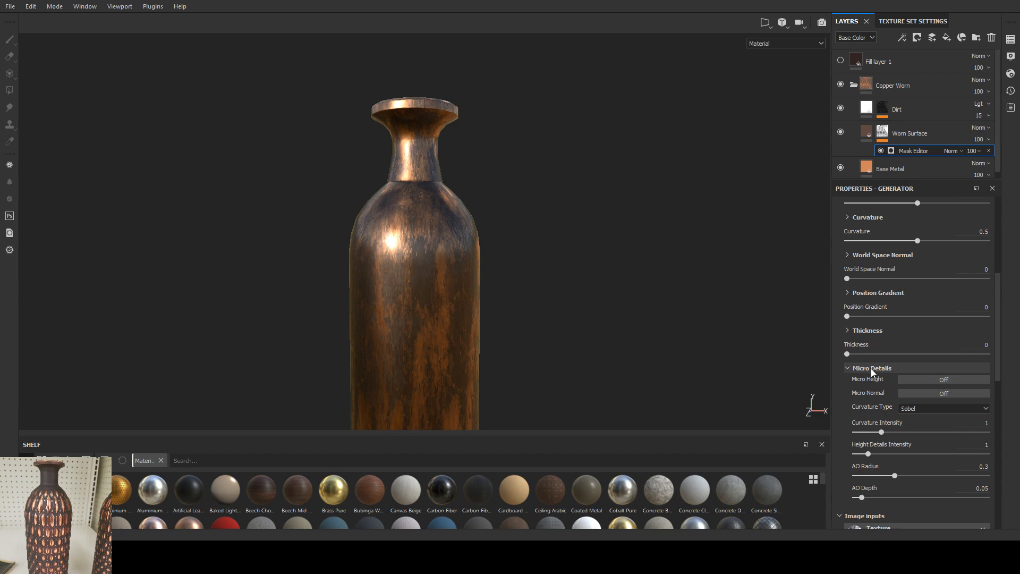
left_click(872, 368)
scroll(897, 342, "up", 5)
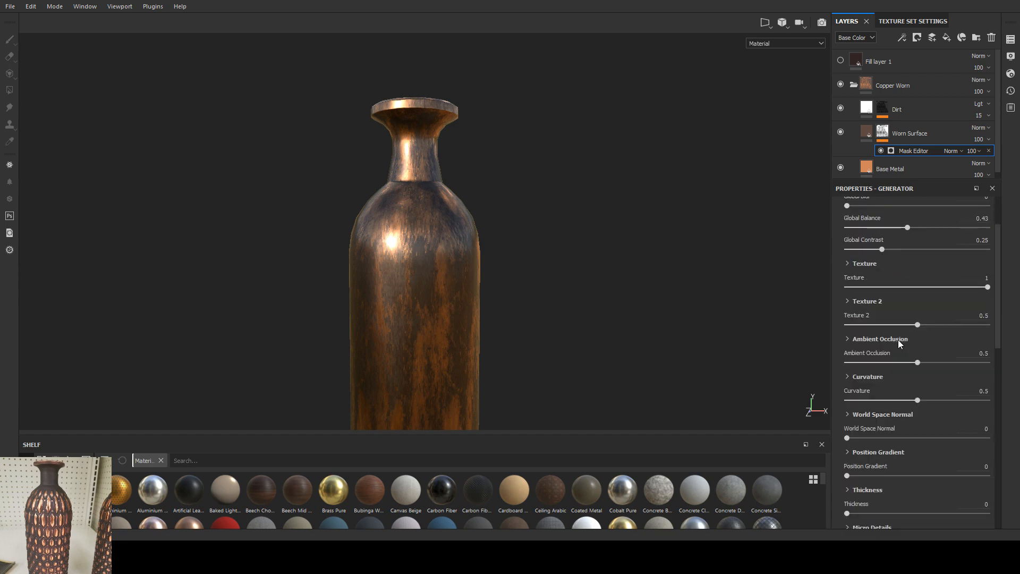
scroll(898, 340, "up", 2)
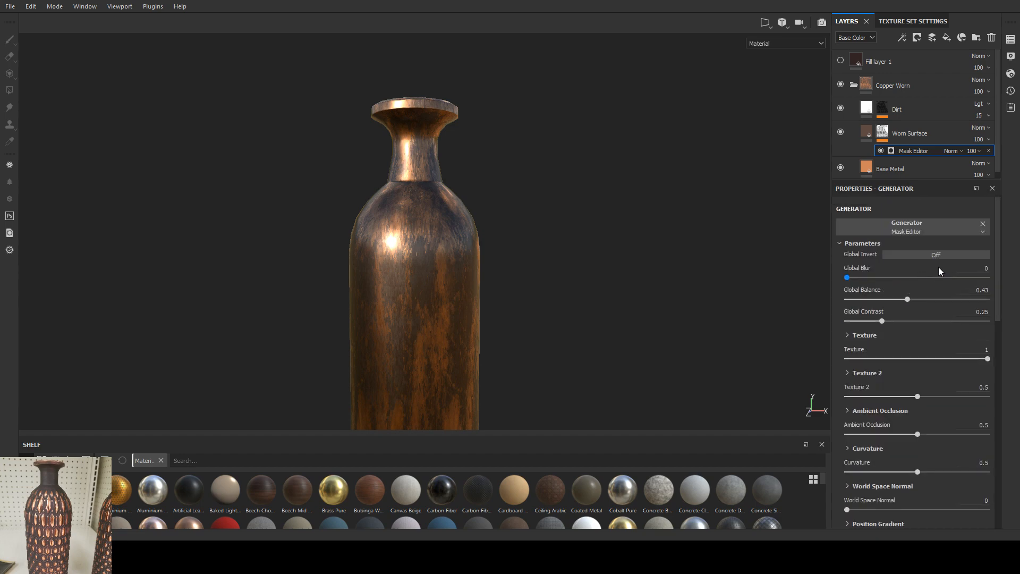
Step: Review the generator's image inputs again and collapse its Parameters and Image inputs sections
left_click(841, 243)
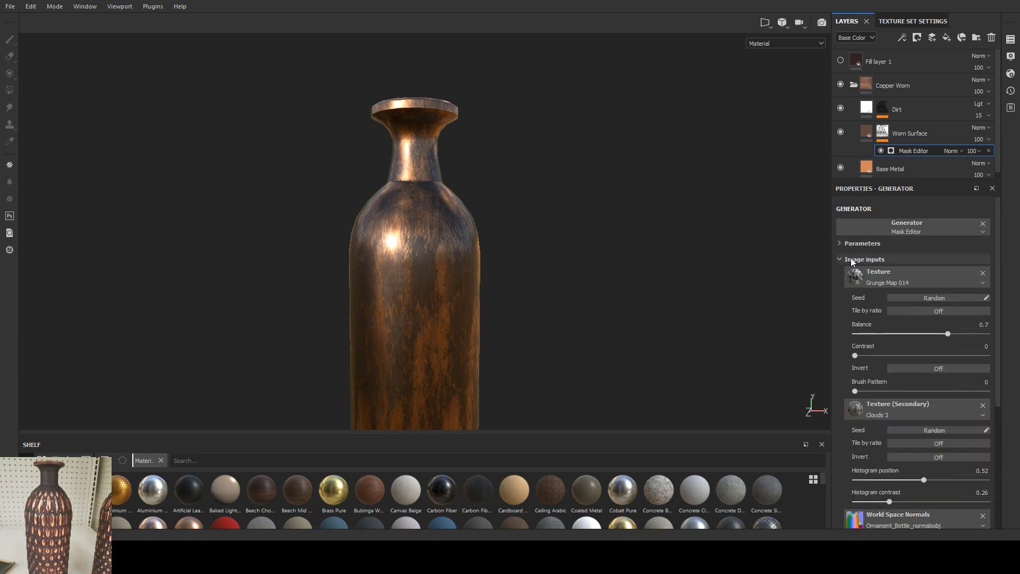
scroll(843, 311, "down", 2)
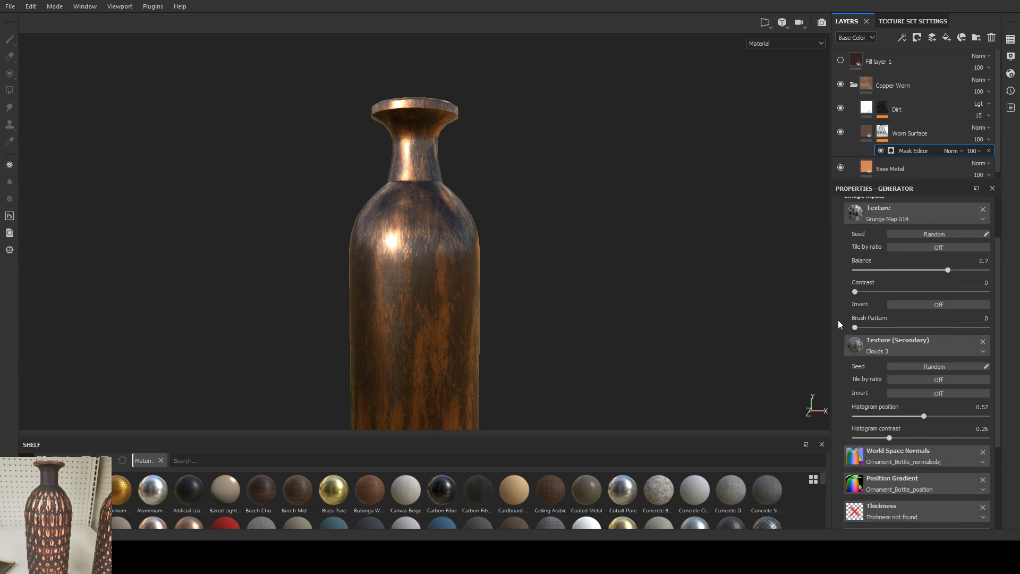
scroll(838, 320, "up", 2)
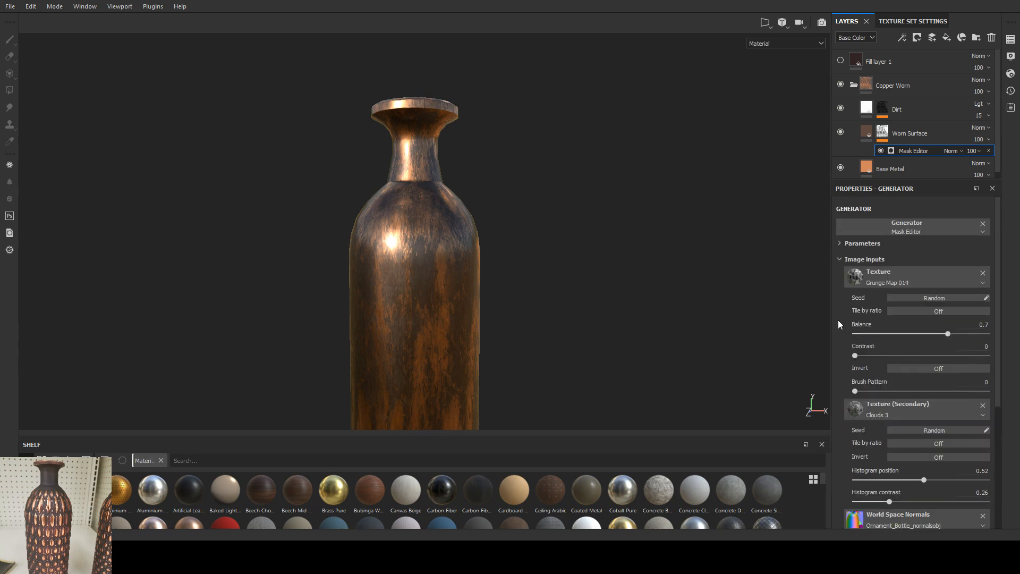
left_click(842, 260)
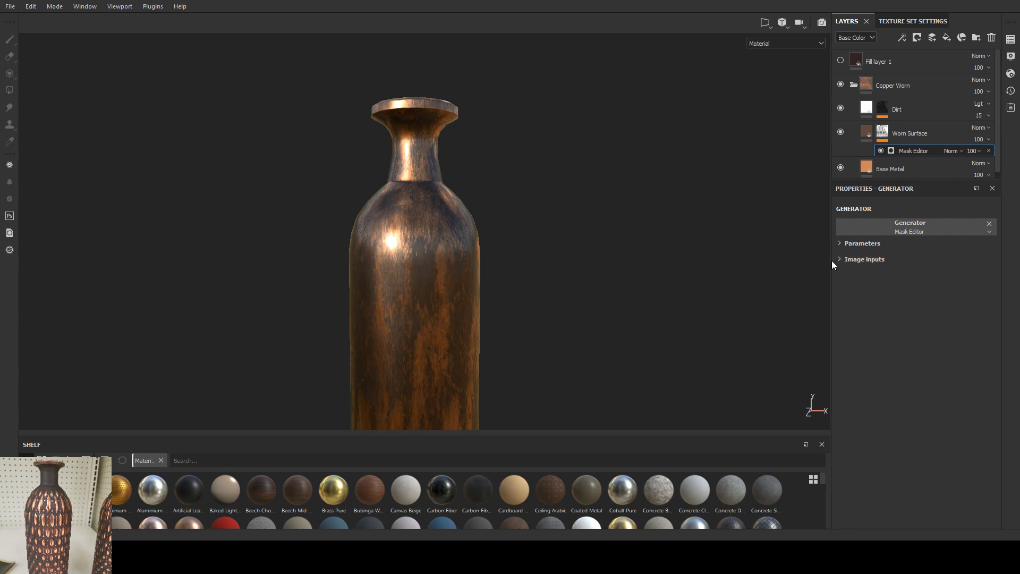
Step: Toggle the visibility of the Worn Surface and Dirt layers to compare their effect around the bottle, leaving both visible
left_click(841, 131)
mouse_move(565, 213)
left_mouse_down("alt")
mouse_move(574, 215)
mouse_move(557, 219)
left_mouse_up("alt")
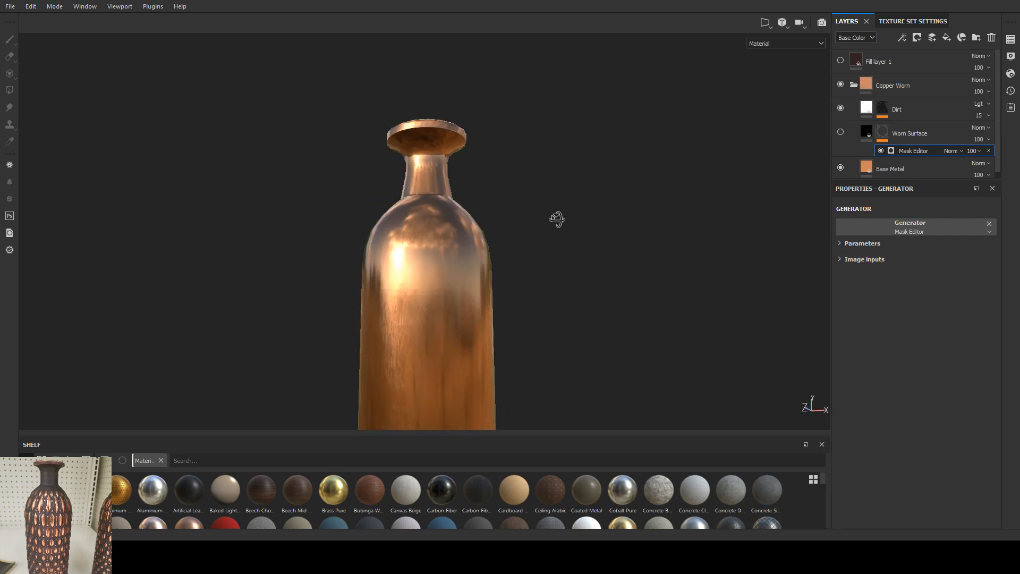
left_click(842, 128)
left_click(842, 108)
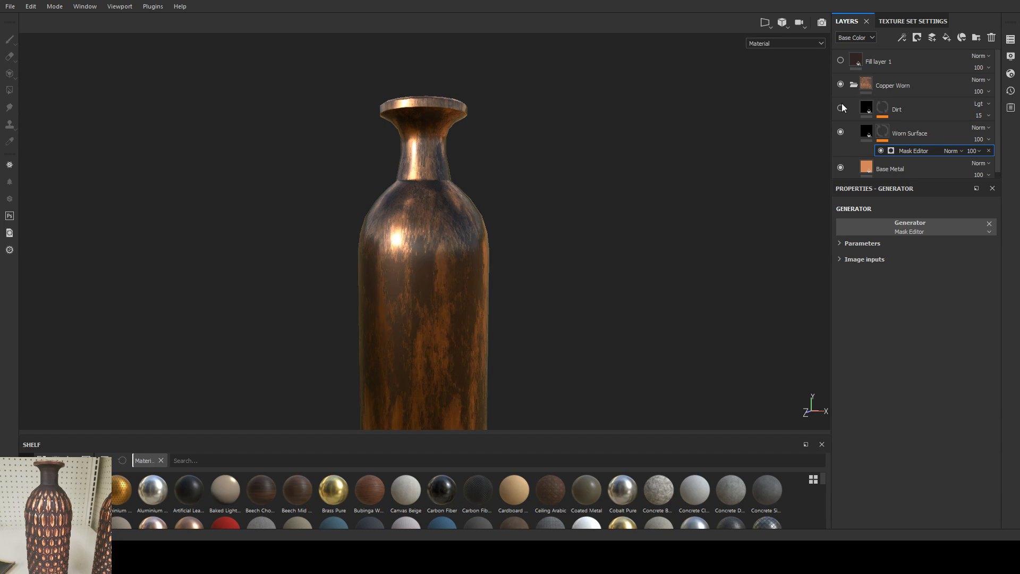
left_click(841, 108)
right_click_drag(457, 180, 451, 320, "alt")
left_click_drag(462, 313, 521, 259, "alt")
left_click(842, 108)
left_click(841, 108)
right_click_drag(494, 250, 324, 271, "alt")
mouse_move(457, 298)
left_mouse_down("alt")
mouse_move(429, 301)
mouse_move(441, 301)
left_mouse_up("alt")
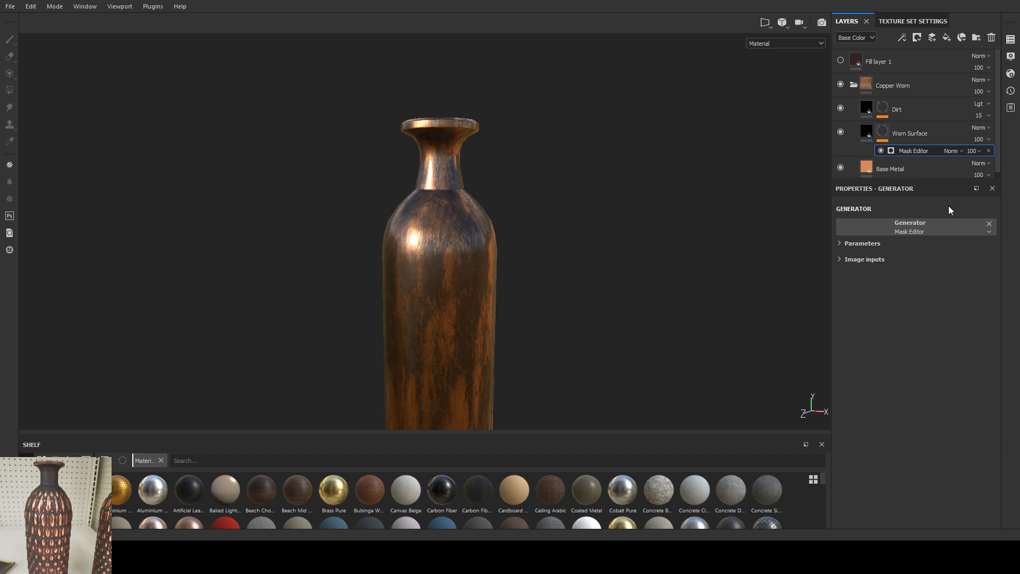
Step: Set the Worn Surface layer's fill projection to Tri-planar projection
left_click(841, 245)
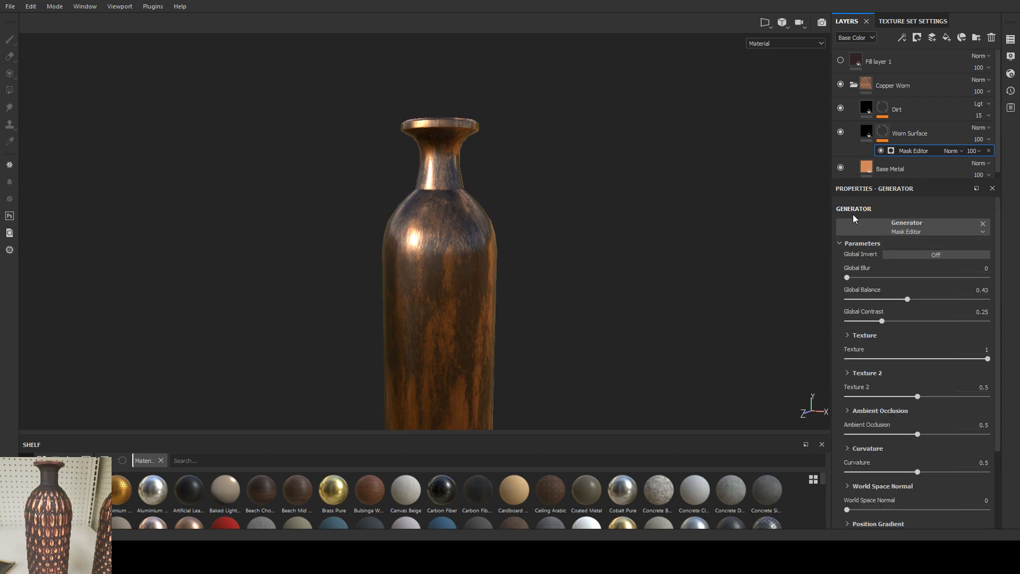
left_click(841, 131)
left_click(840, 132)
left_click(867, 138)
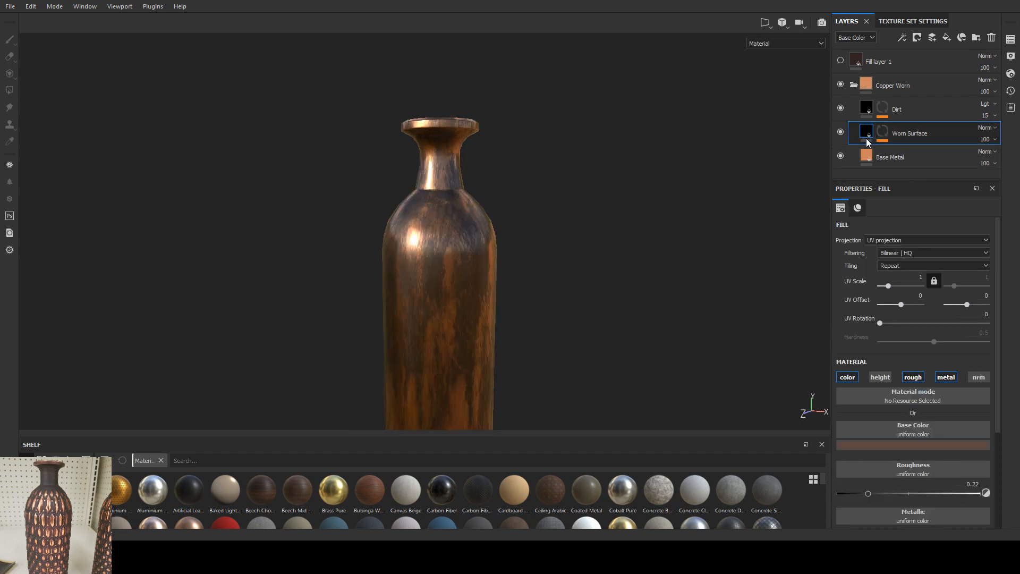
left_click(904, 240)
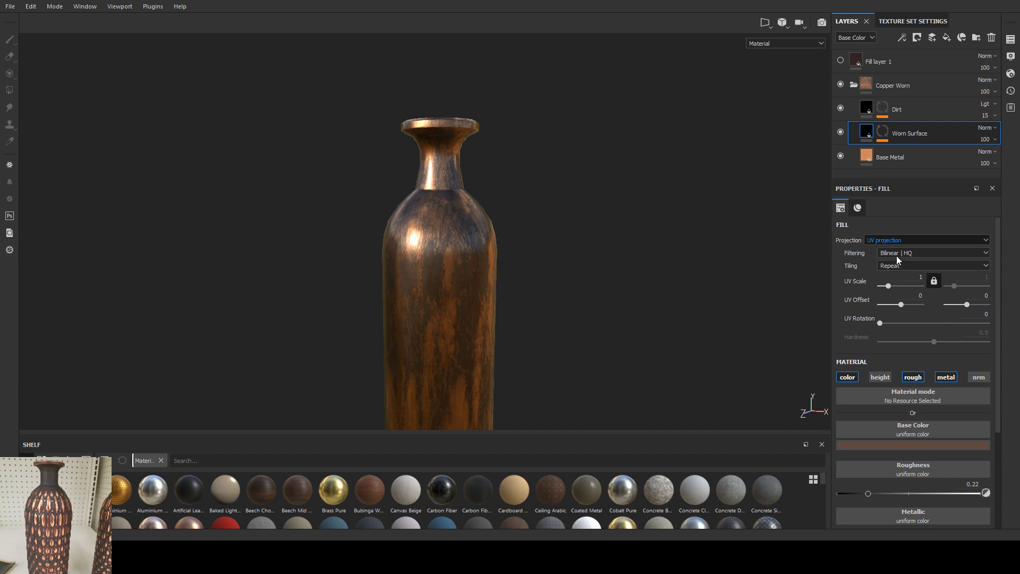
left_click(897, 256)
left_click_drag(483, 247, 433, 303, "alt")
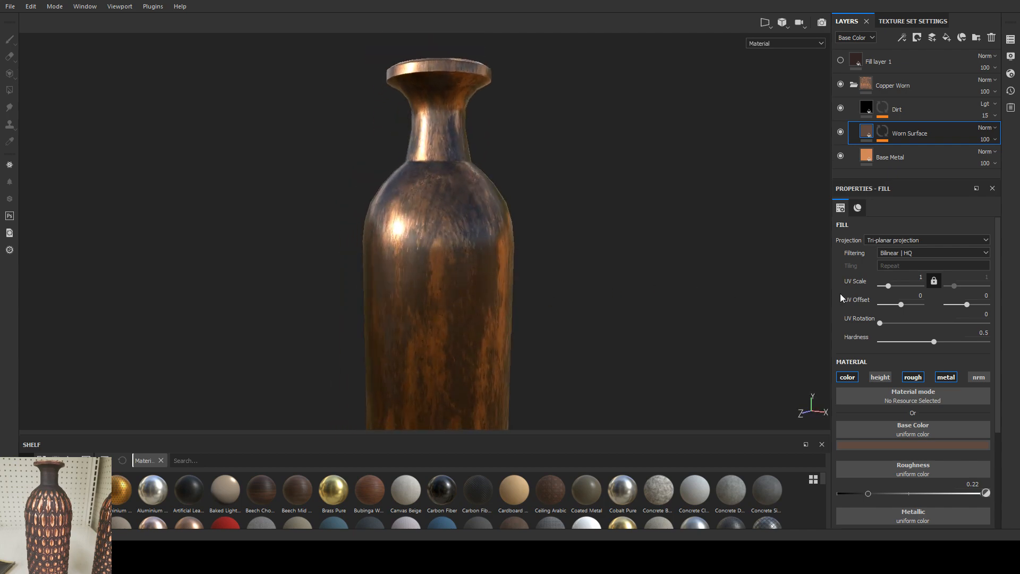
scroll(864, 354, "down", 4)
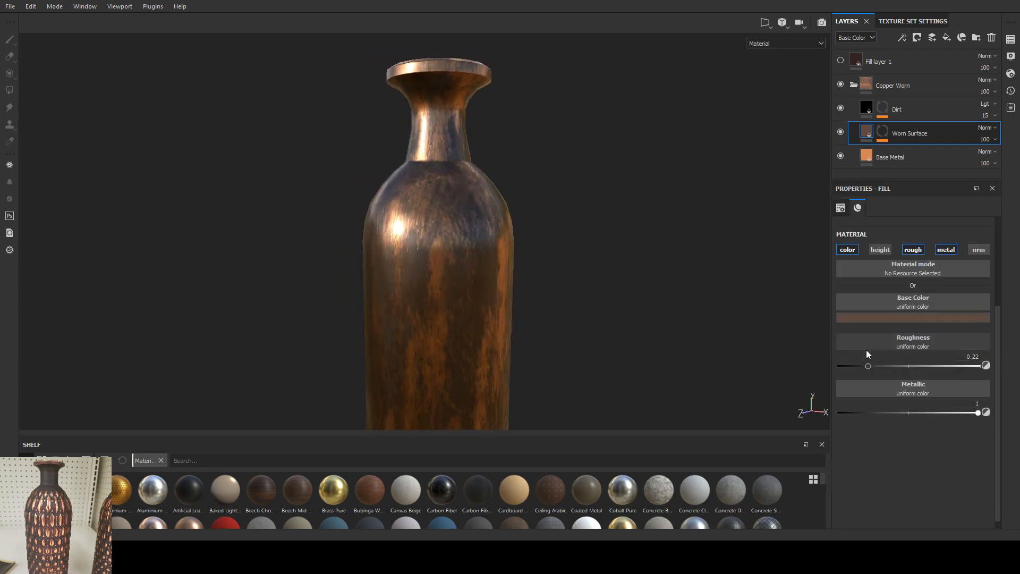
scroll(866, 349, "up", 4)
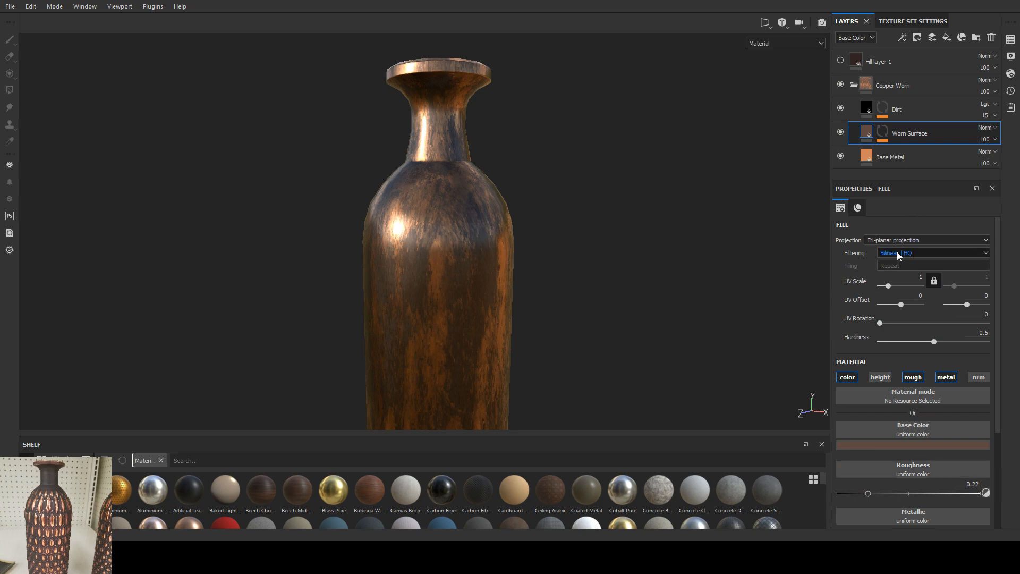
Step: Try a lower Global Balance and a higher Global Blur in the Worn Surface Mask Editor, undoing each change
left_click(883, 131)
left_click(912, 151)
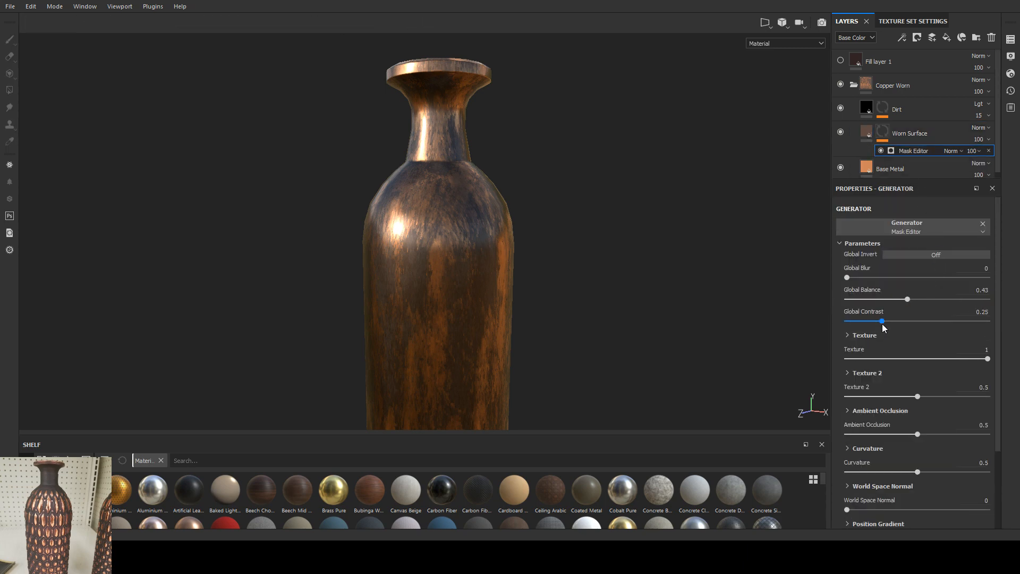
mouse_move(988, 360)
left_mouse_down()
mouse_move(938, 359)
mouse_move(994, 359)
left_mouse_up()
left_click_drag(908, 302, 874, 304)
key("ctrl+z")
left_click_drag(669, 330, 644, 331, "alt")
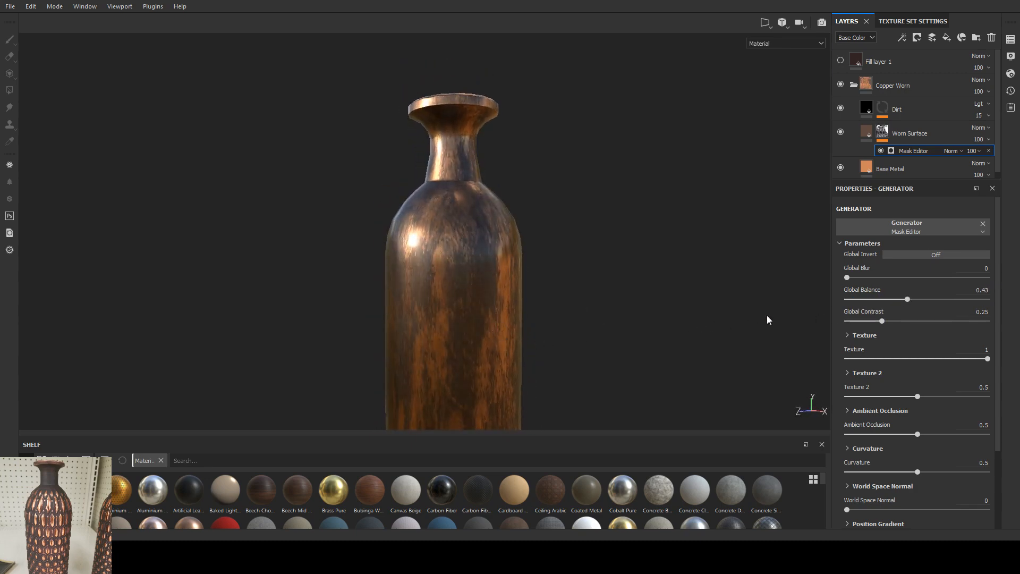
left_click_drag(767, 320, 699, 312, "alt")
left_click_drag(850, 277, 868, 278)
key("ctrl+z")
scroll(426, 318, "down", 2)
left_click_drag(426, 322, 614, 287, "alt")
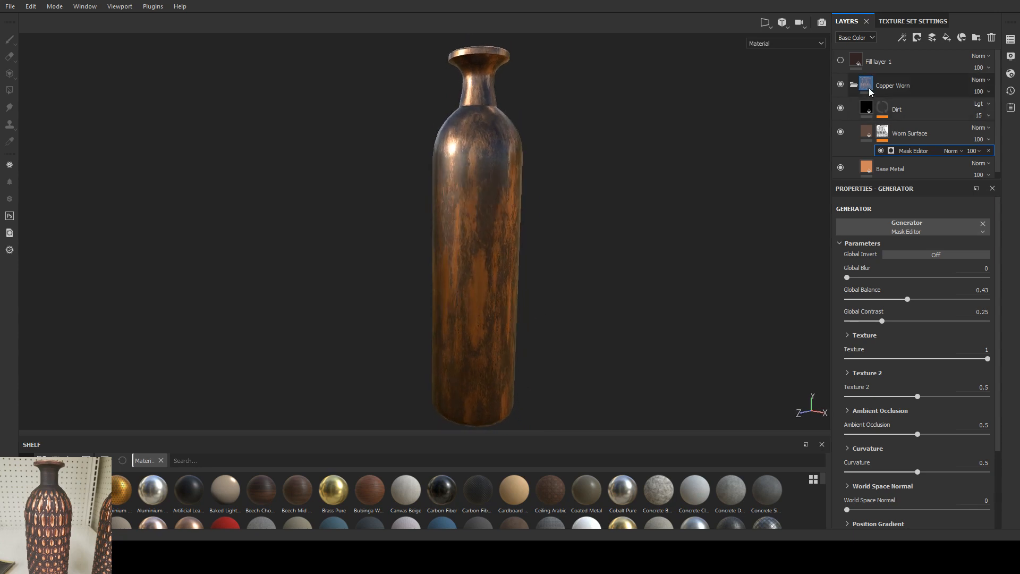
Step: Collapse the Copper Worn folder, make Fill layer 1 visible and add a white mask to it
left_click(840, 60)
left_click(840, 61)
left_click(854, 85)
left_click(840, 61)
left_click(882, 61)
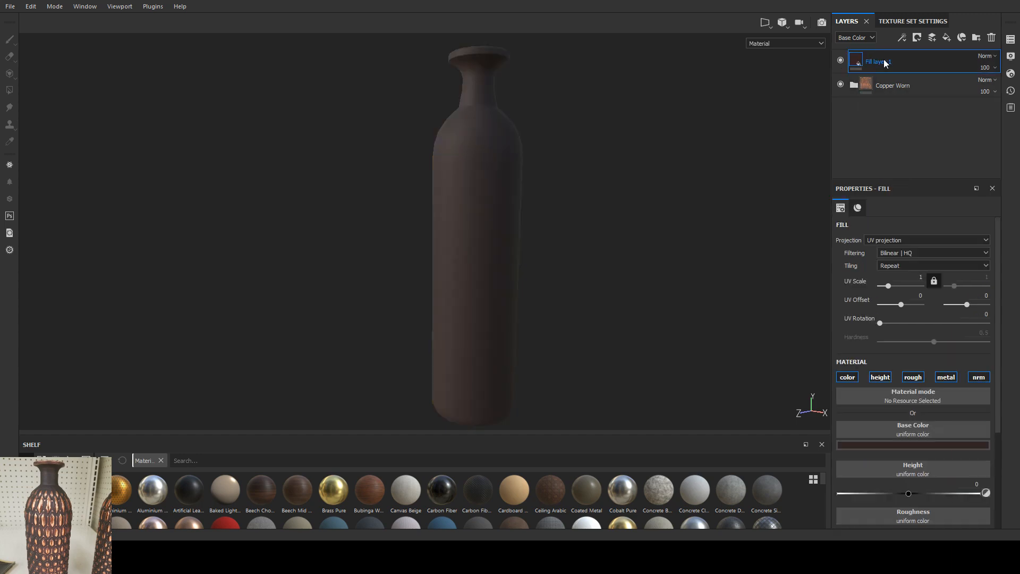
left_click(910, 68)
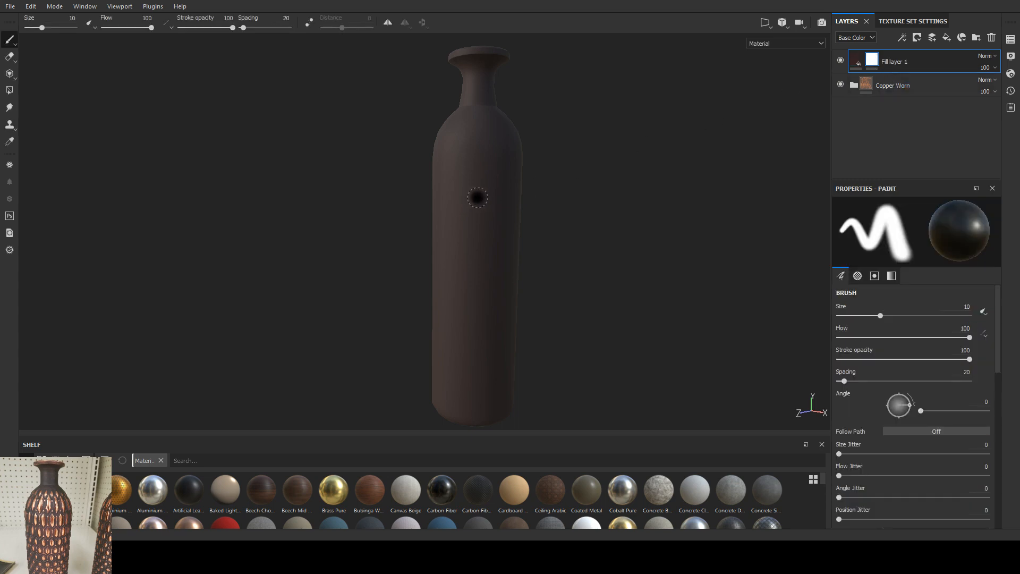
Step: Paint a small black oval on Fill layer 1's mask on the vase's upper body to expose the copper
right_click_drag(478, 232, 474, 303, "alt")
key("x")
left_click_drag(470, 199, 472, 213)
mouse_move(486, 256)
left_mouse_down("alt")
mouse_move(471, 260)
mouse_move(414, 232)
mouse_move(461, 216)
mouse_move(483, 278)
mouse_move(535, 257)
mouse_move(473, 246)
left_mouse_up("alt")
Step: Expand the Copper Worn folder and try a slightly lower height on the Base Metal layer
left_click(854, 85)
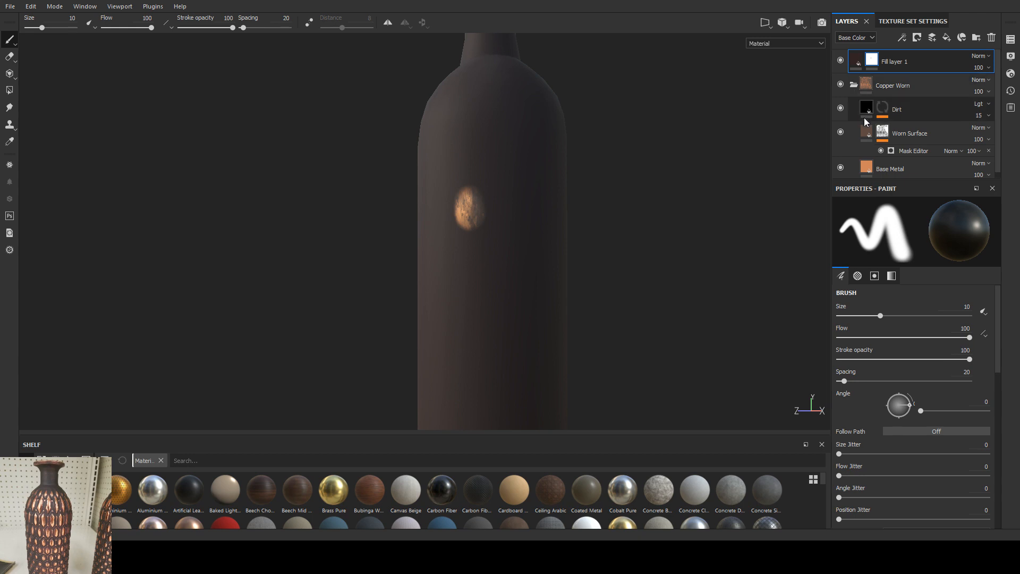
left_click(884, 169)
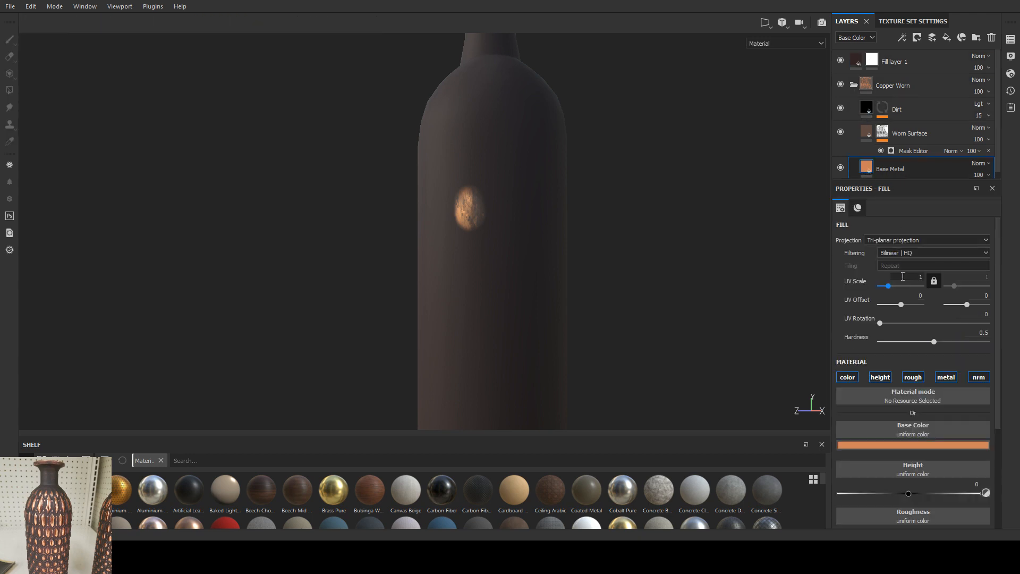
left_click_drag(906, 494, 898, 494)
Step: Try a height of -0.2491 on the Worn Surface layer, then reset it to 0 and disable its height channel
left_click(871, 133)
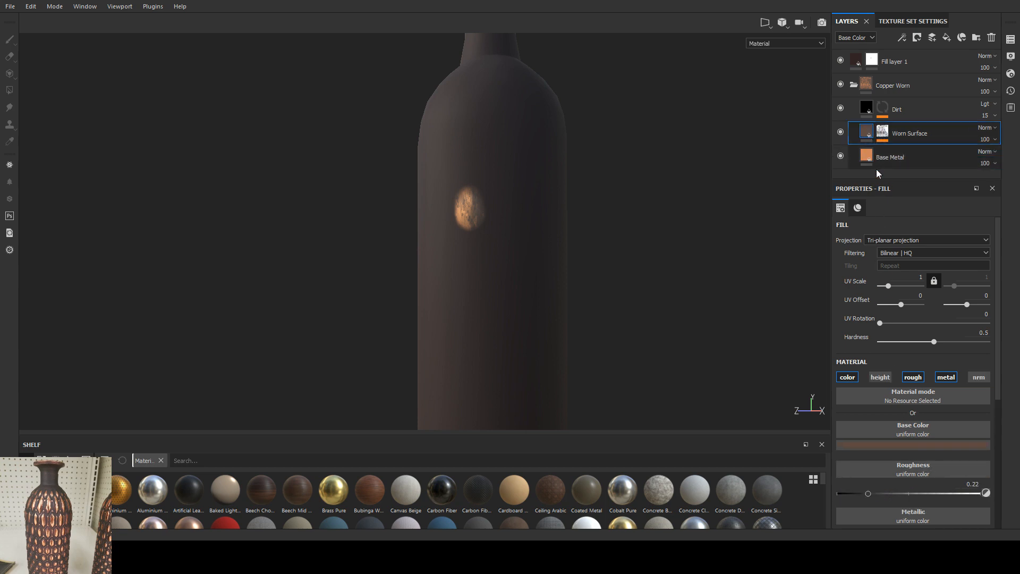
scroll(886, 478, "down", 2)
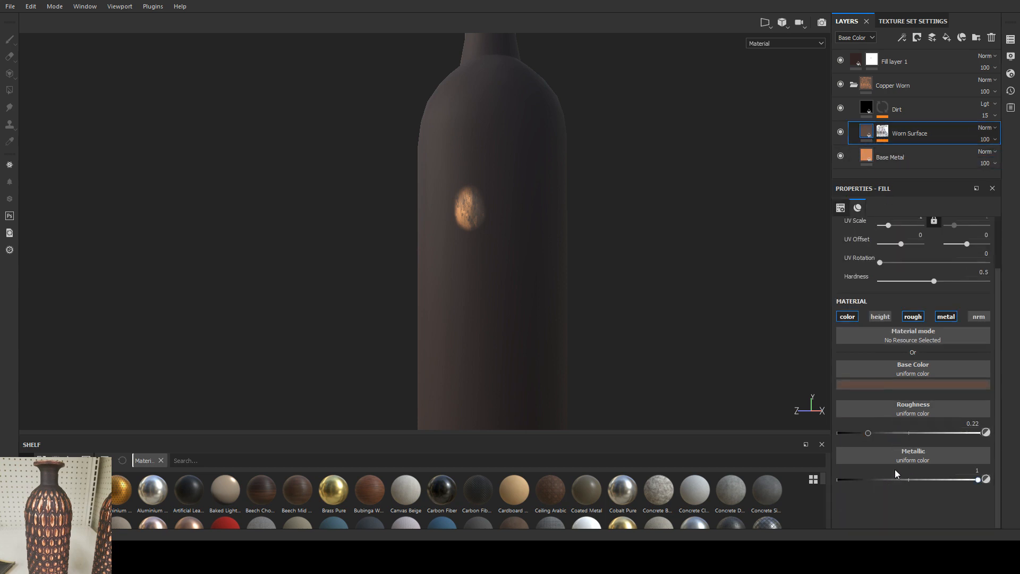
left_click(880, 316)
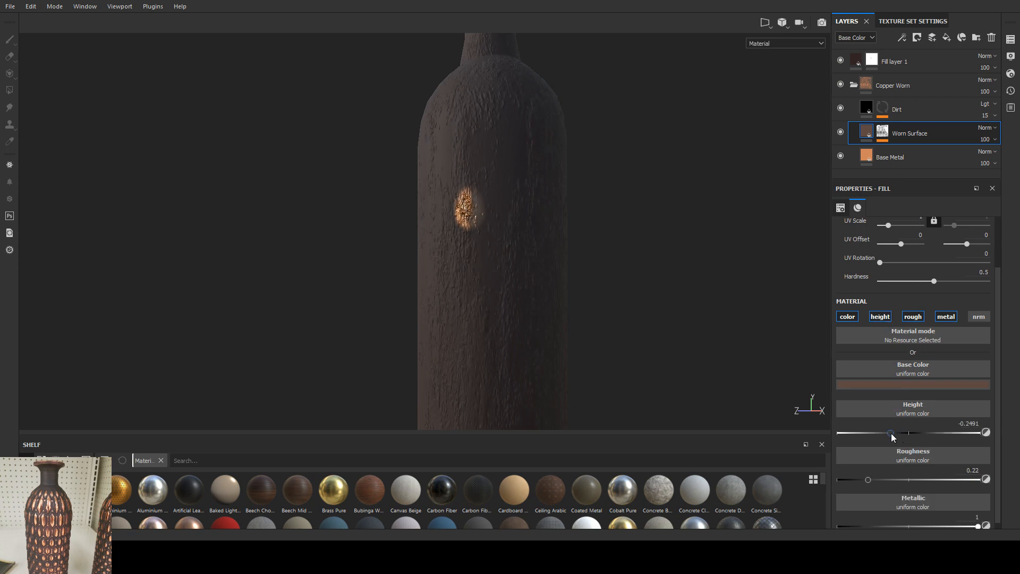
left_click_drag(892, 434, 909, 433)
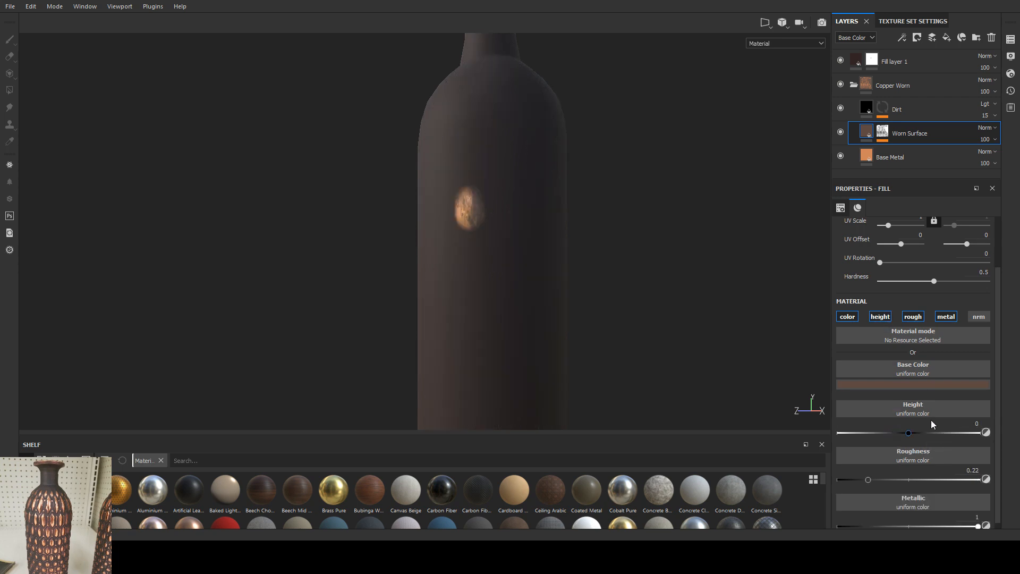
left_click(885, 318)
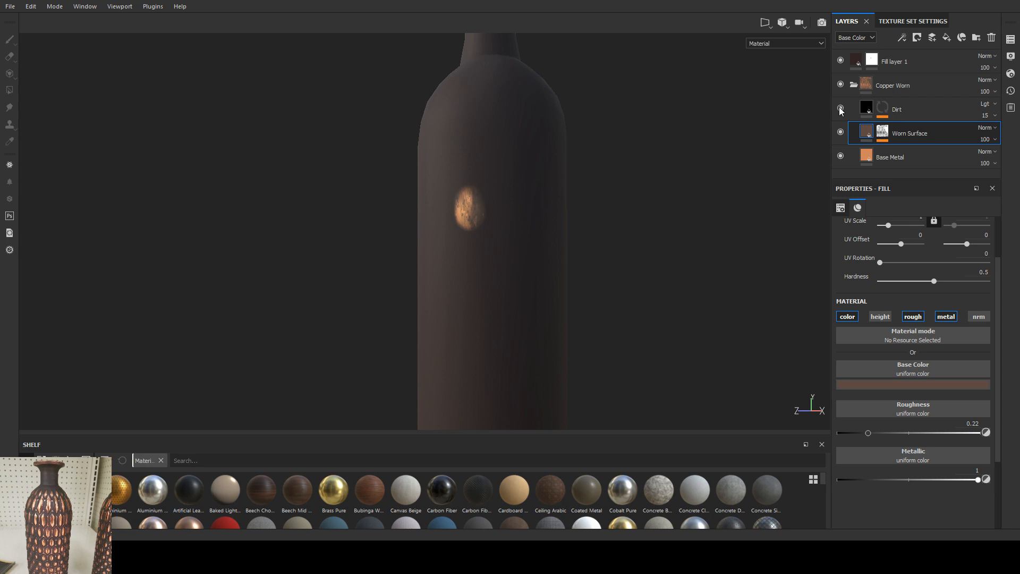
Step: Set the Base Metal layer's height to -0.1375 while checking the painted oval up close
left_click(854, 153)
scroll(906, 353, "down", 1)
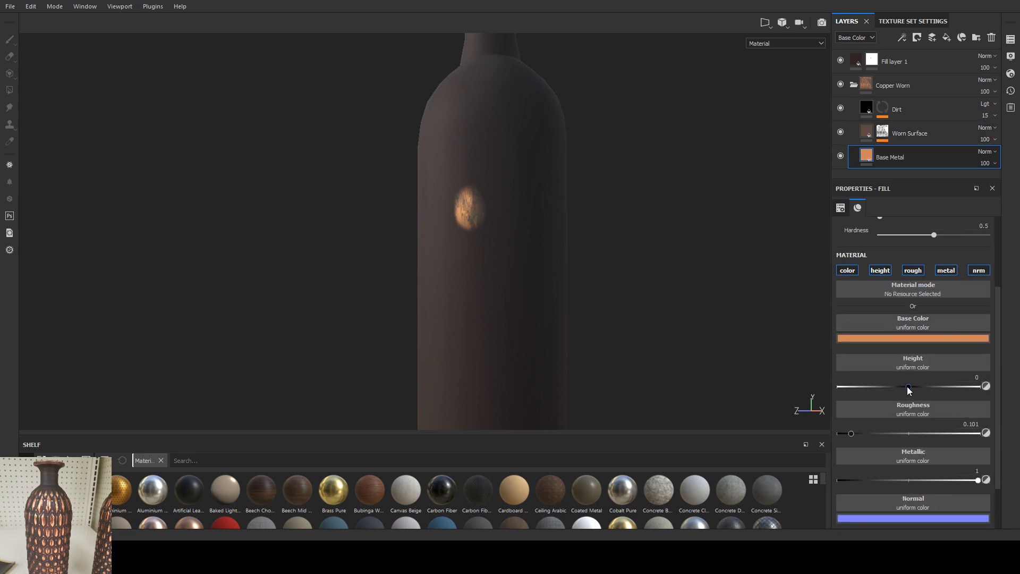
left_click_drag(909, 387, 877, 387)
left_click_drag(442, 168, 535, 301, "alt")
left_click_drag(876, 388, 898, 392)
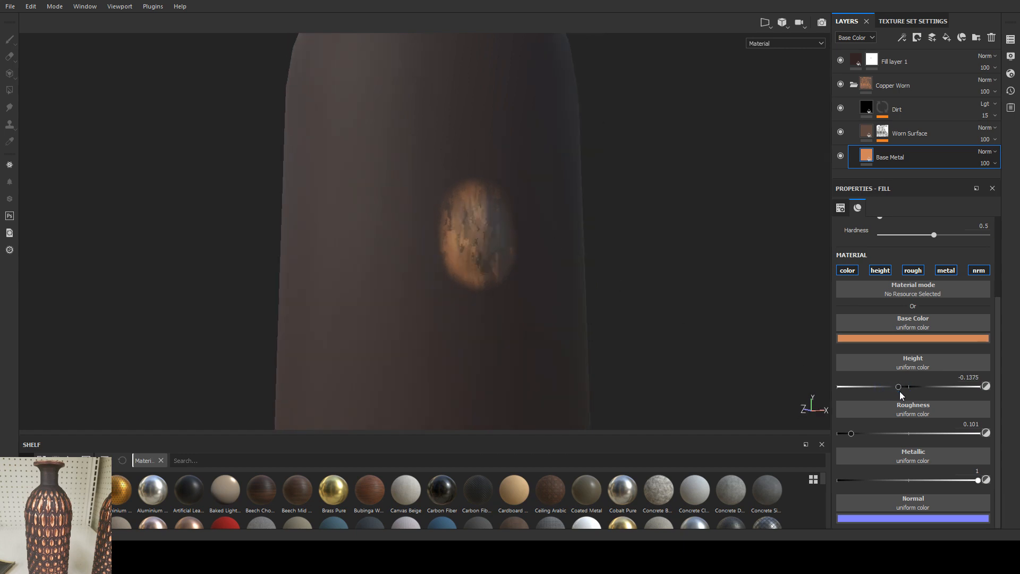
Step: Add a fill layer above Dirt in the Copper Worn folder with only its height channel enabled
left_click(907, 108)
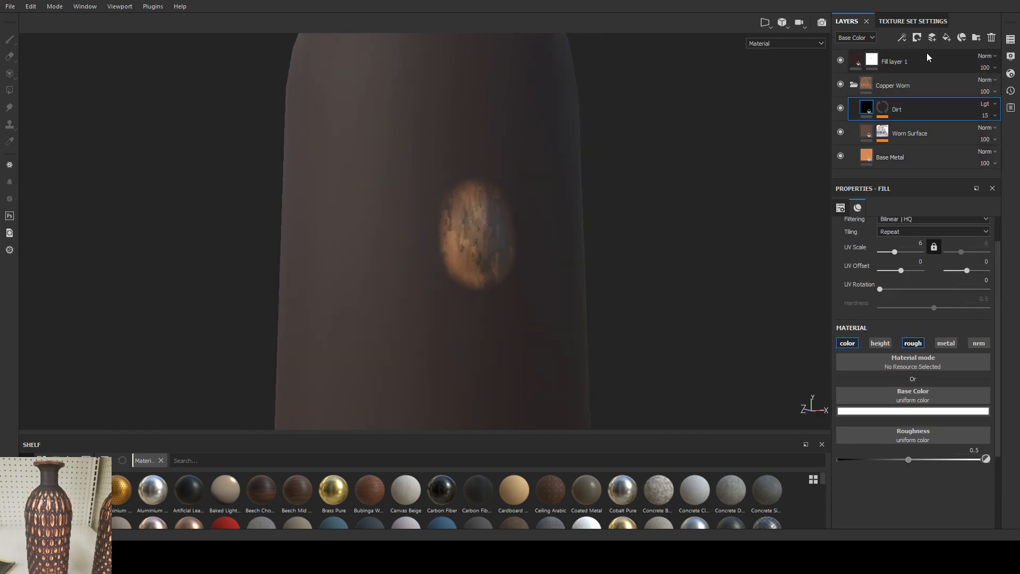
left_click(947, 37)
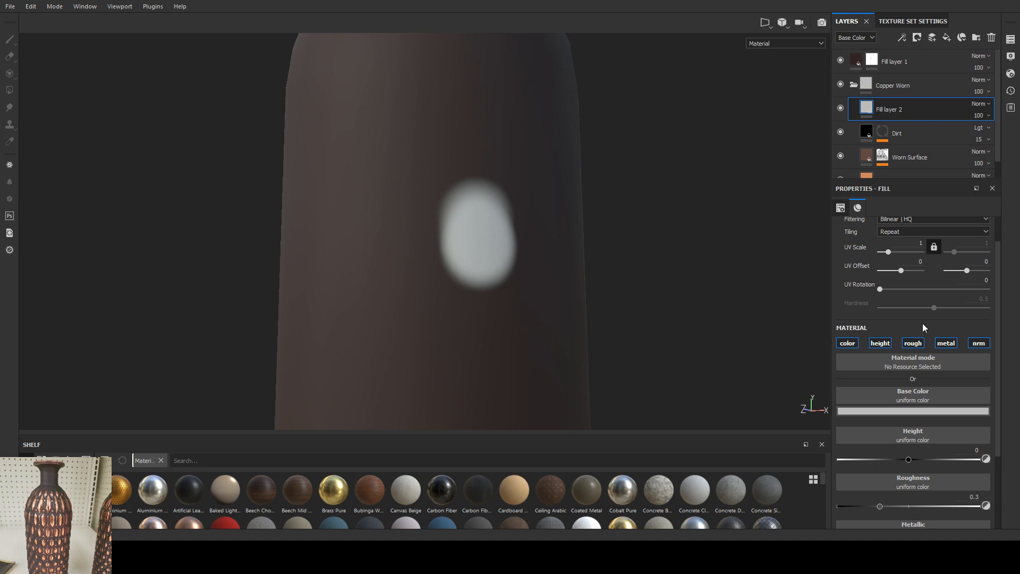
left_click(847, 343)
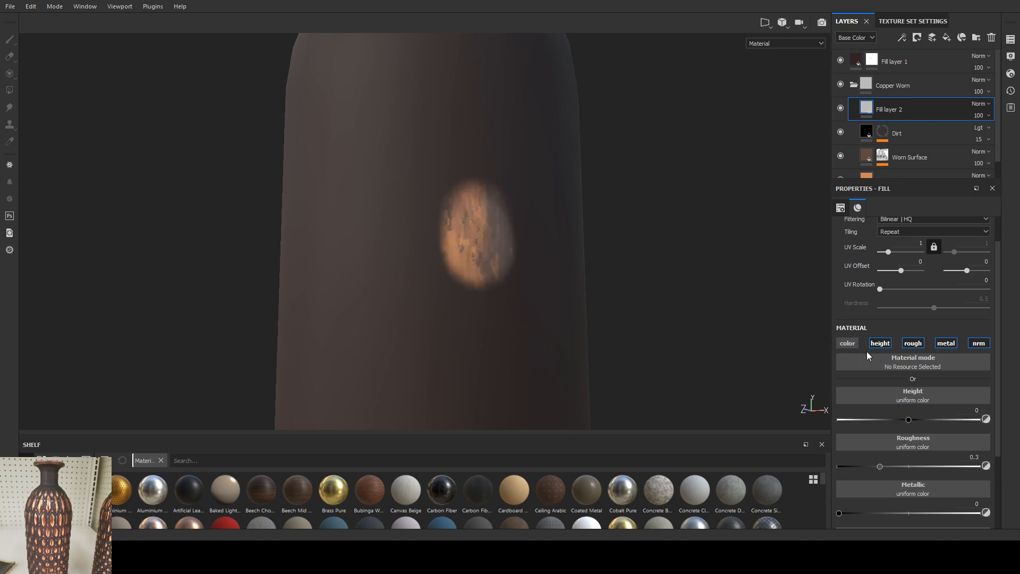
left_click(914, 343)
left_click(946, 344)
left_click(977, 343)
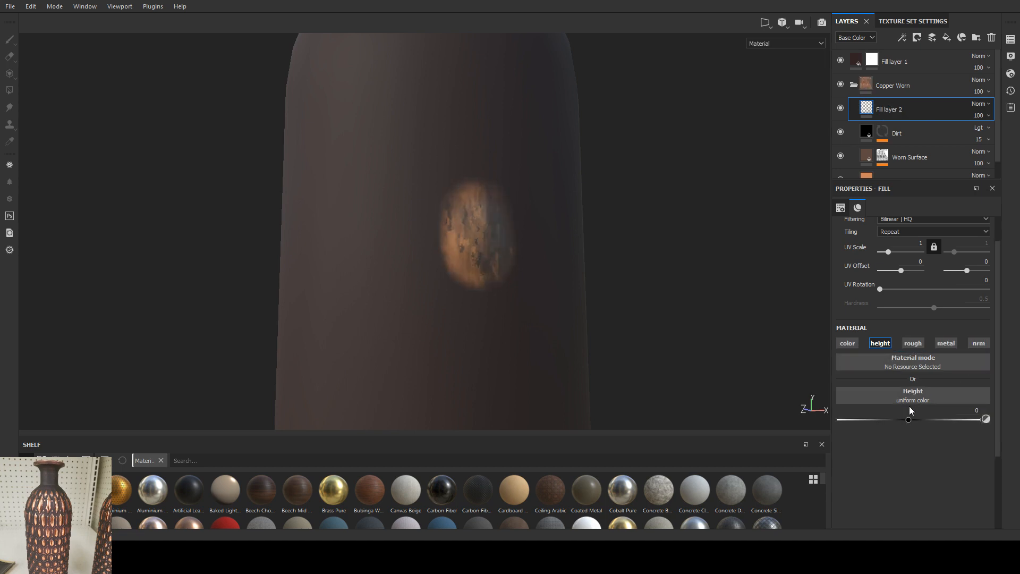
Step: Lower Fill layer 2's height to -0.5167 and check the effect on the painted oval
left_click(908, 419)
left_click_drag(908, 420, 872, 420)
left_click_drag(628, 294, 413, 310, "alt")
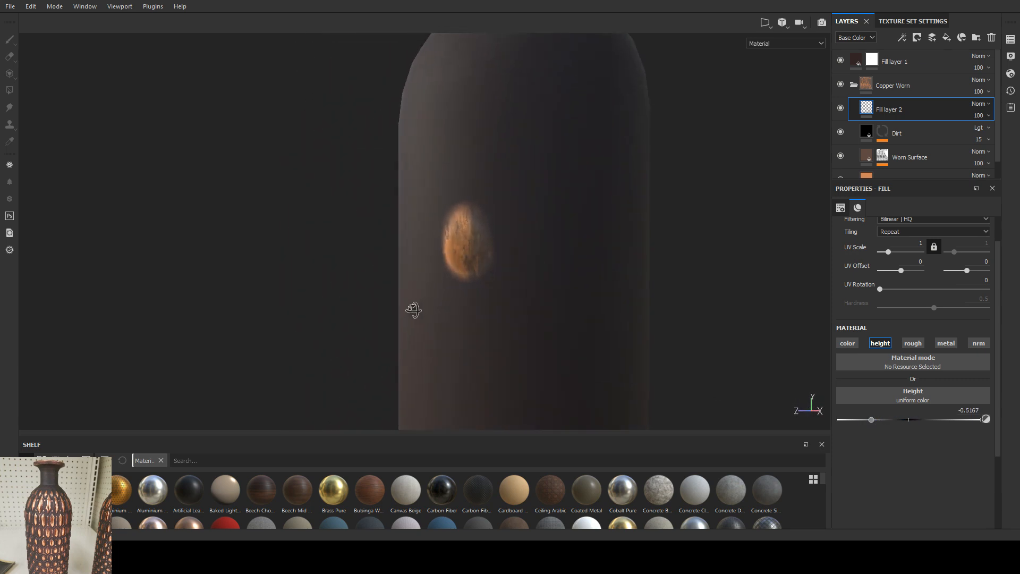
scroll(914, 107, "down", 1)
scroll(910, 113, "up", 1)
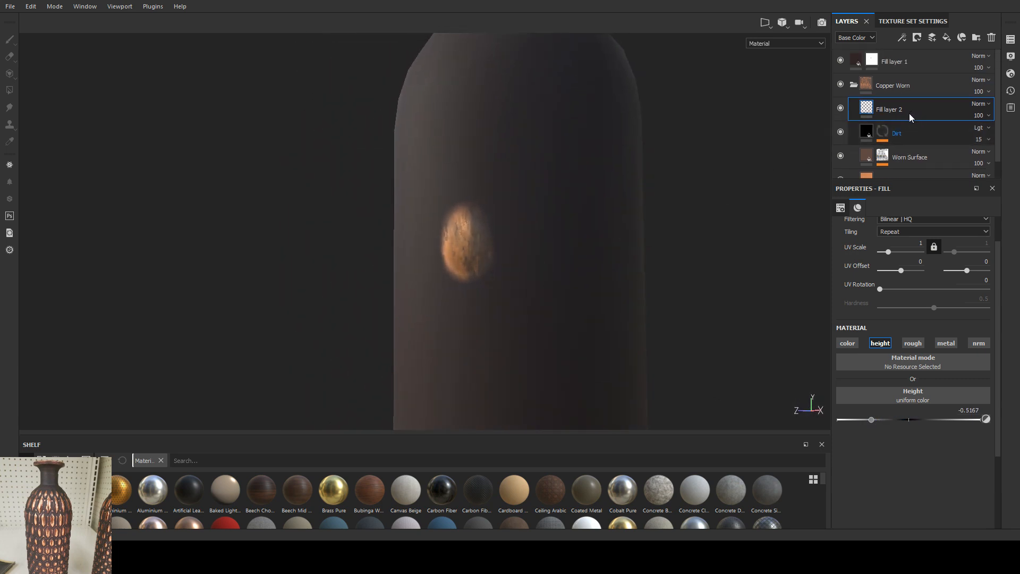
Step: Move Fill layer 2 out of the folder, directly above Copper Worn, and set its height to -0.1227
left_click_drag(889, 109, 890, 73)
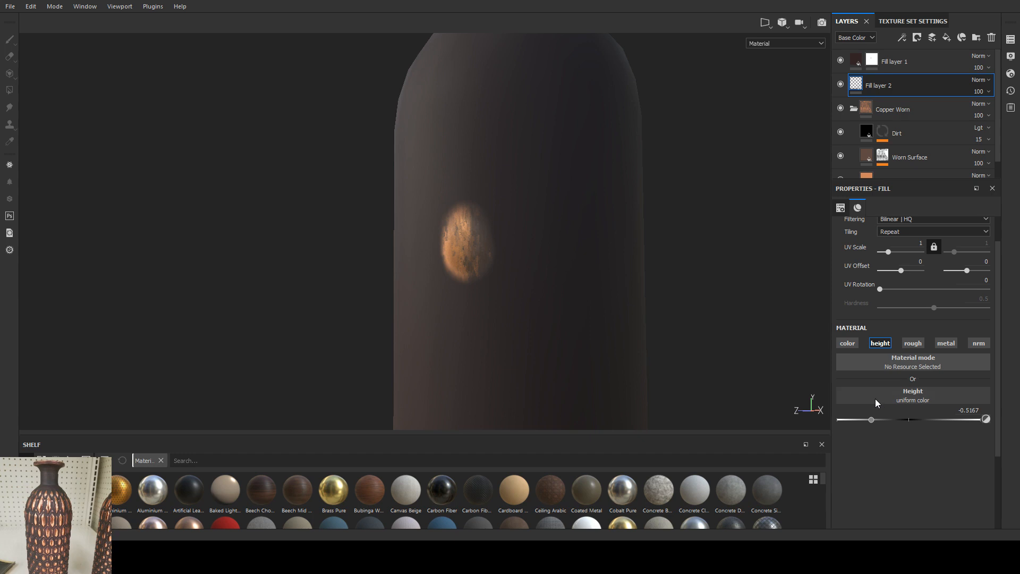
left_click_drag(871, 424, 901, 423)
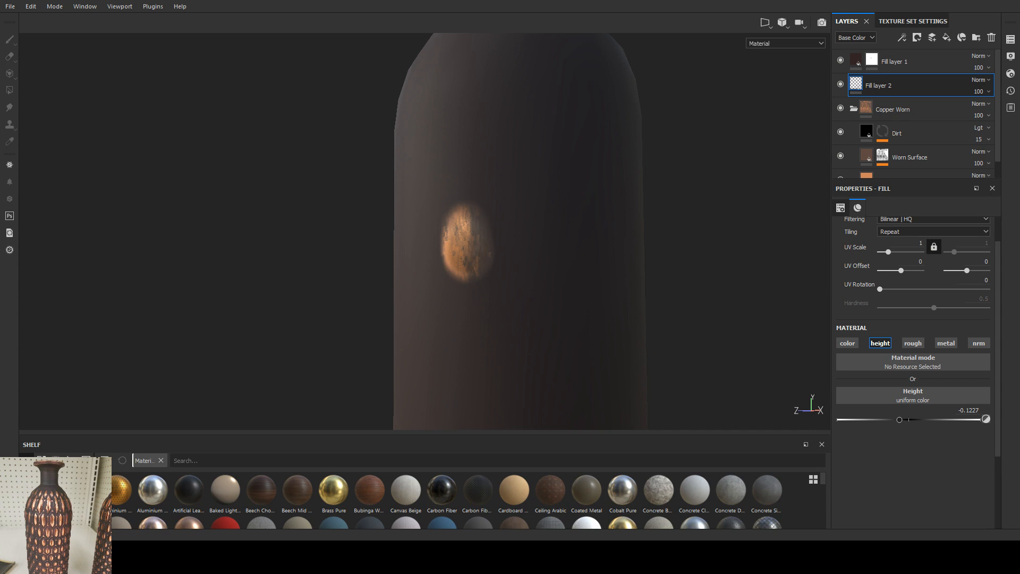
scroll(348, 256, "down", 2)
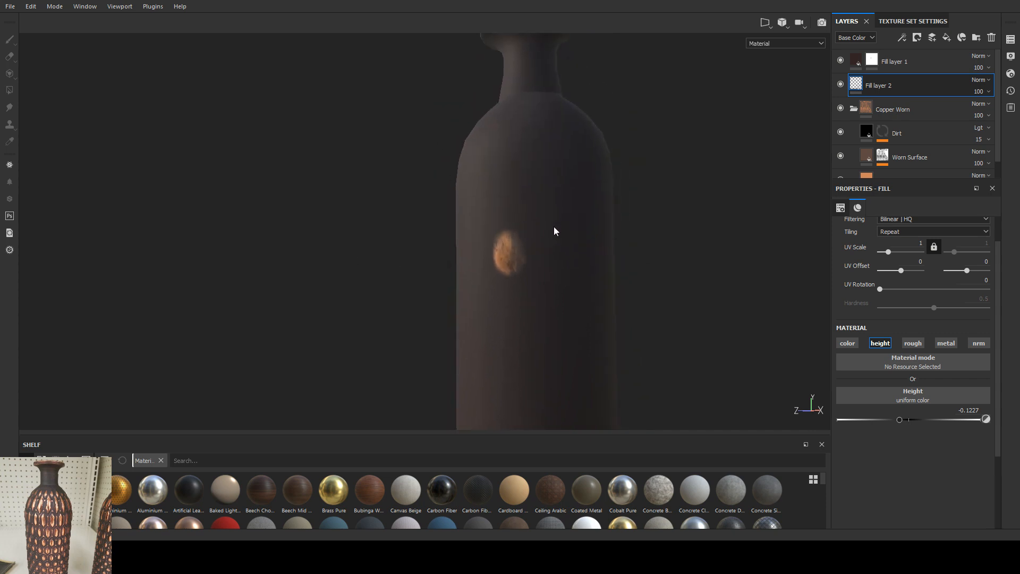
key("alt")
left_click_drag(553, 230, 550, 238, "alt")
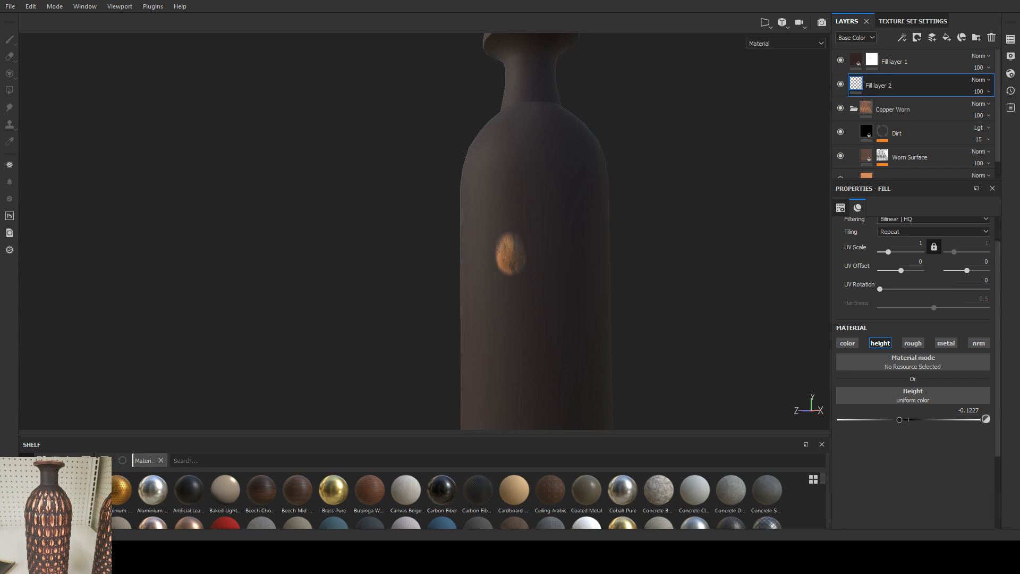
Step: Set Fill layer 2's height to -0.2342 and inspect the painted copper oval from several angles
middle_click_drag(676, 205, 601, 205, "alt")
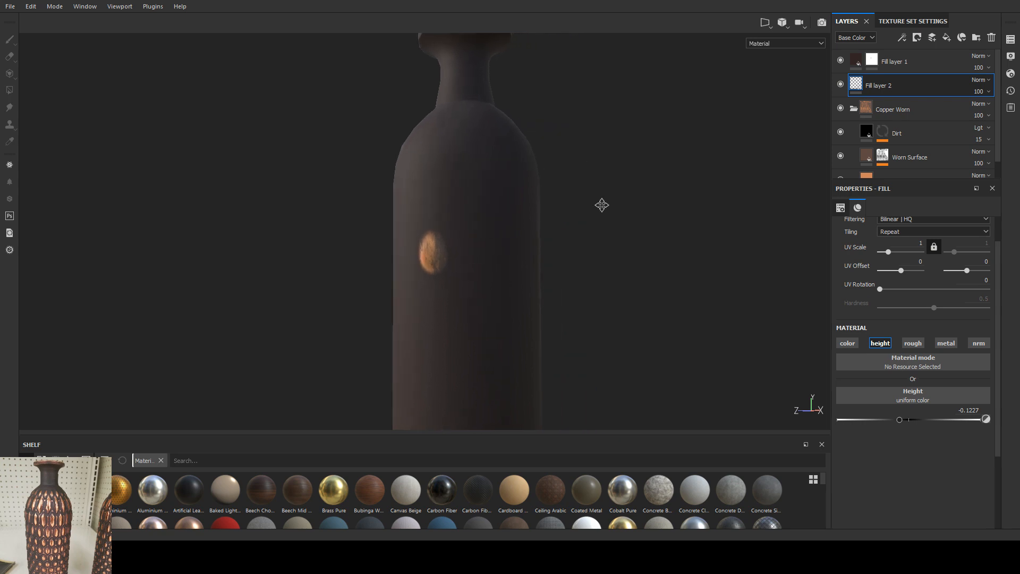
left_click_drag(601, 205, 569, 238, "alt")
middle_click_drag(567, 171, 531, 241, "alt")
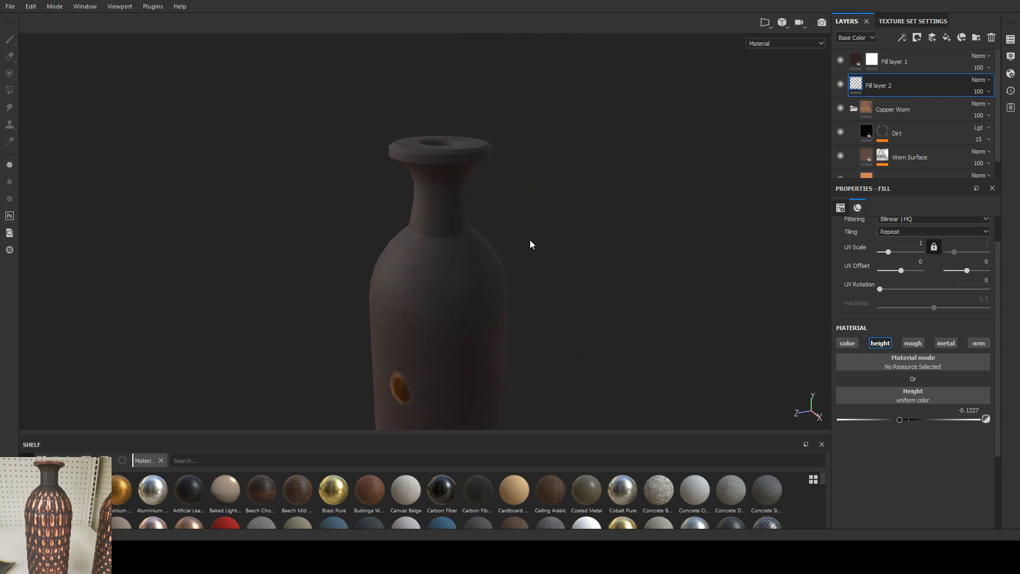
left_click_drag(531, 241, 566, 264, "alt")
left_click_drag(899, 420, 862, 421)
left_click_drag(576, 289, 645, 302, "alt")
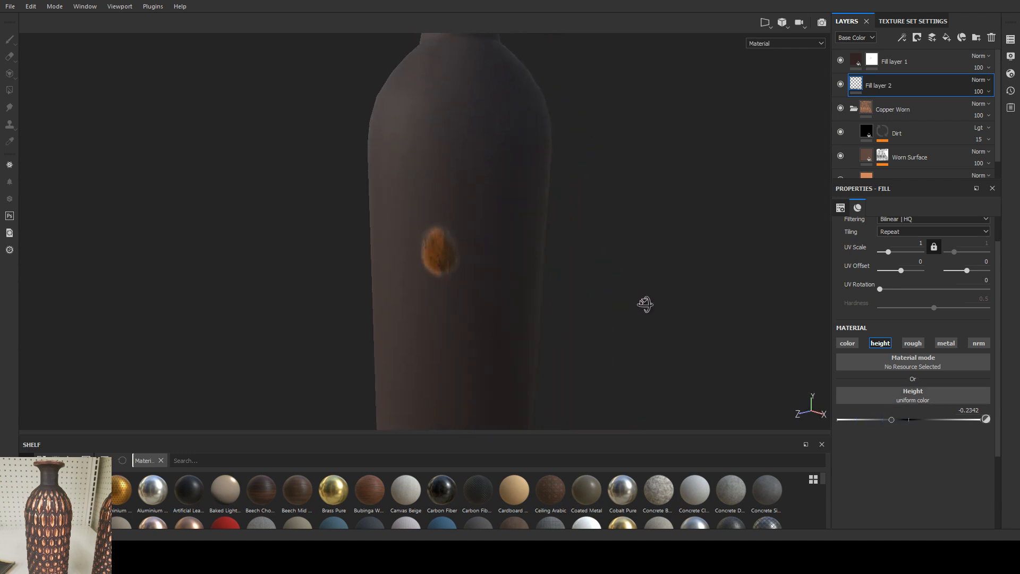
left_click_drag(571, 285, 523, 254, "alt")
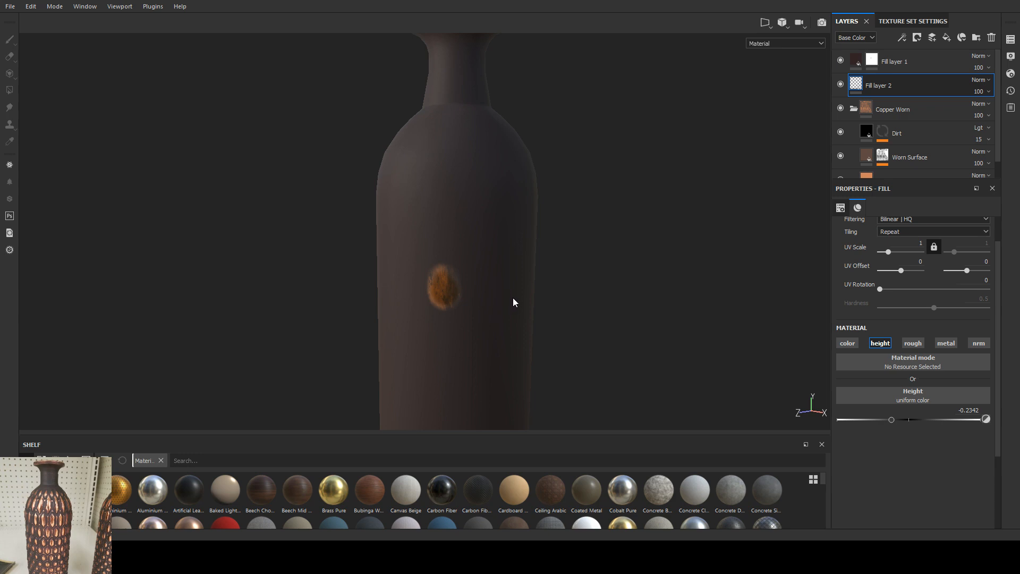
left_click_drag(491, 311, 445, 250, "alt")
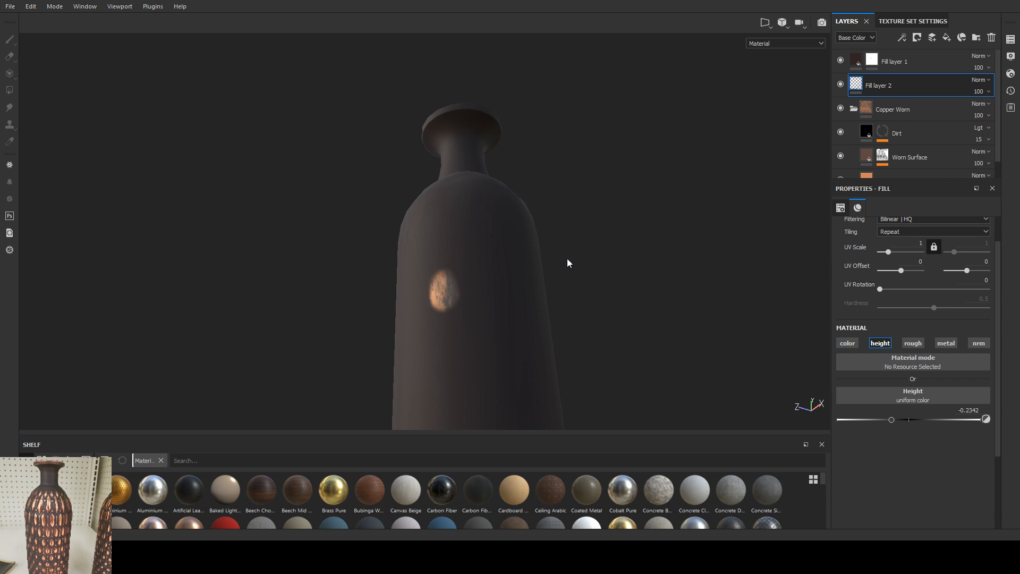
left_click_drag(566, 259, 488, 312, "alt")
scroll(499, 319, "up", 4)
scroll(488, 312, "down", 3)
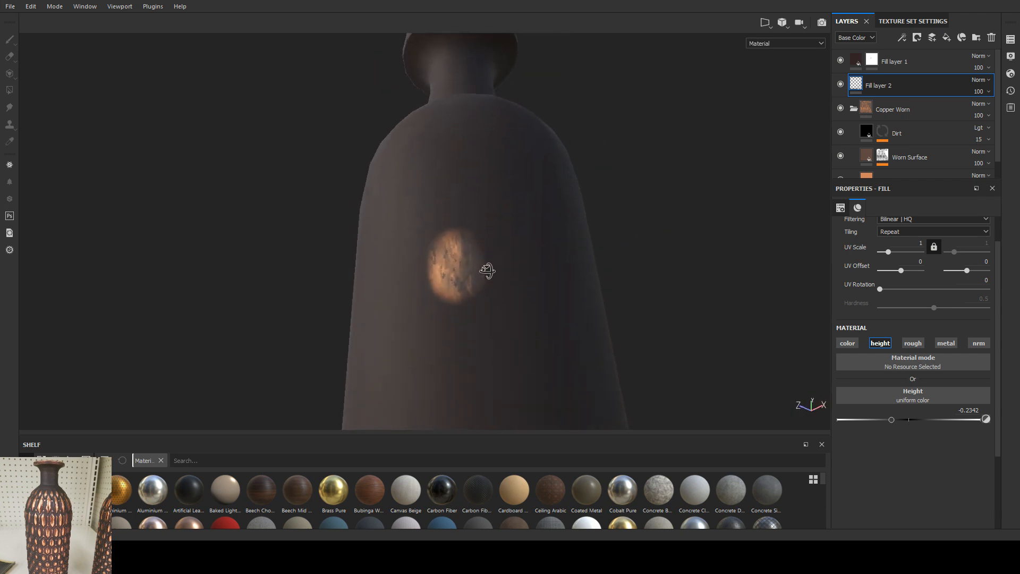
Step: Move Fill layer 2 above Fill layer 1 and try other height values such as -0.0929
mouse_move(888, 419)
left_mouse_down()
mouse_move(878, 421)
mouse_move(947, 420)
mouse_move(907, 420)
left_mouse_up()
scroll(894, 345, "up", 1)
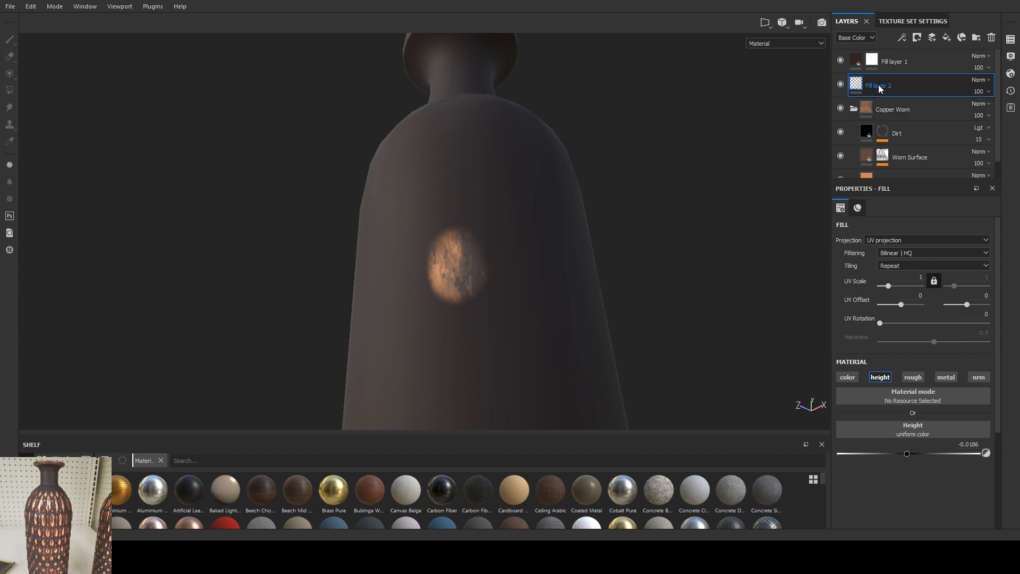
left_click_drag(878, 87, 856, 53)
mouse_move(907, 454)
left_mouse_down()
mouse_move(882, 453)
mouse_move(905, 454)
left_mouse_up()
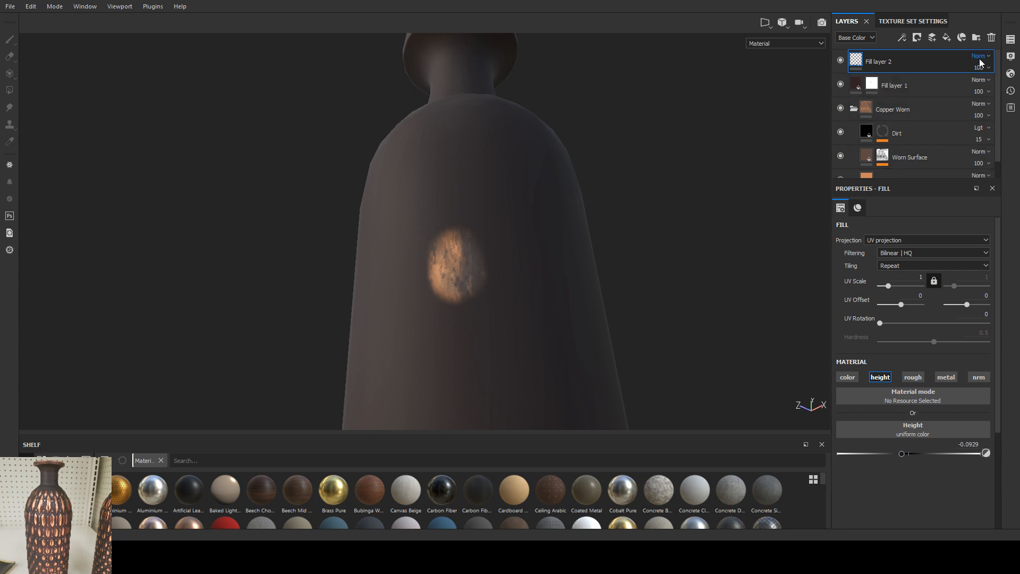
left_click(968, 218)
left_click_drag(903, 453, 894, 453)
Step: Delete Fill layer 2 and hide the Copper Worn folder
key("Delete")
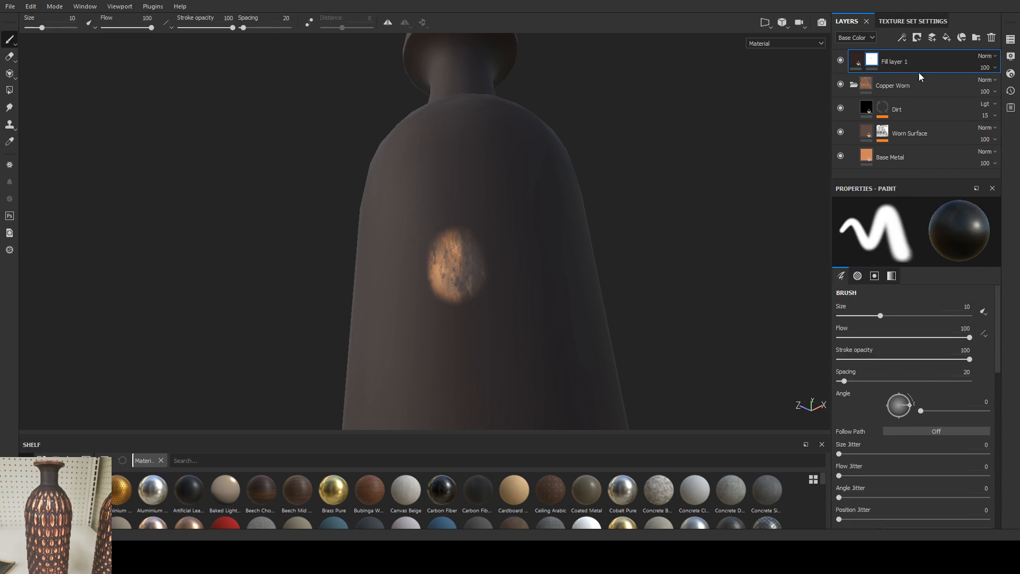
left_click(840, 85)
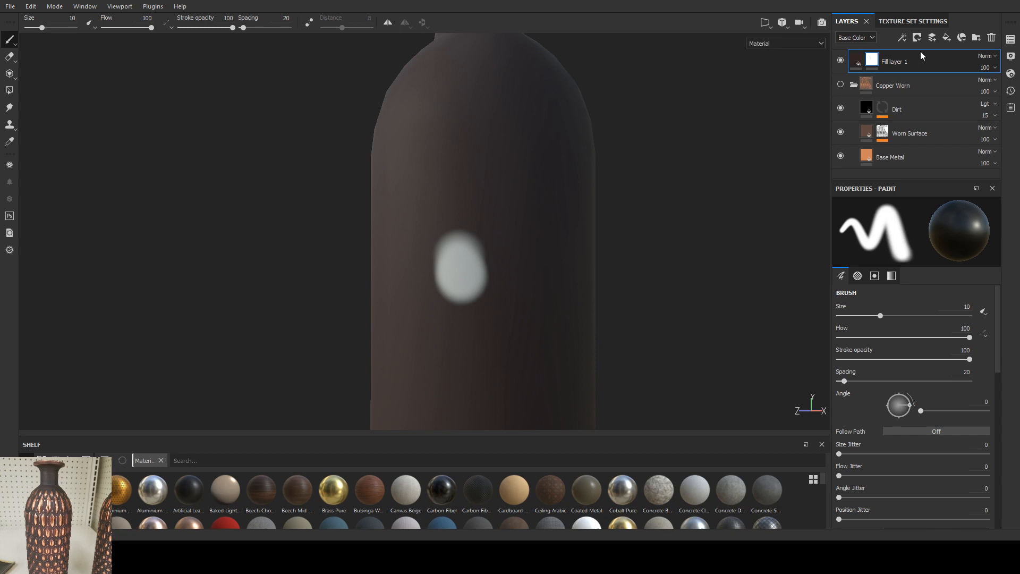
Step: Add a new fill layer with a black mask above Fill layer 1 and set its height to -0.3234
left_click(946, 38)
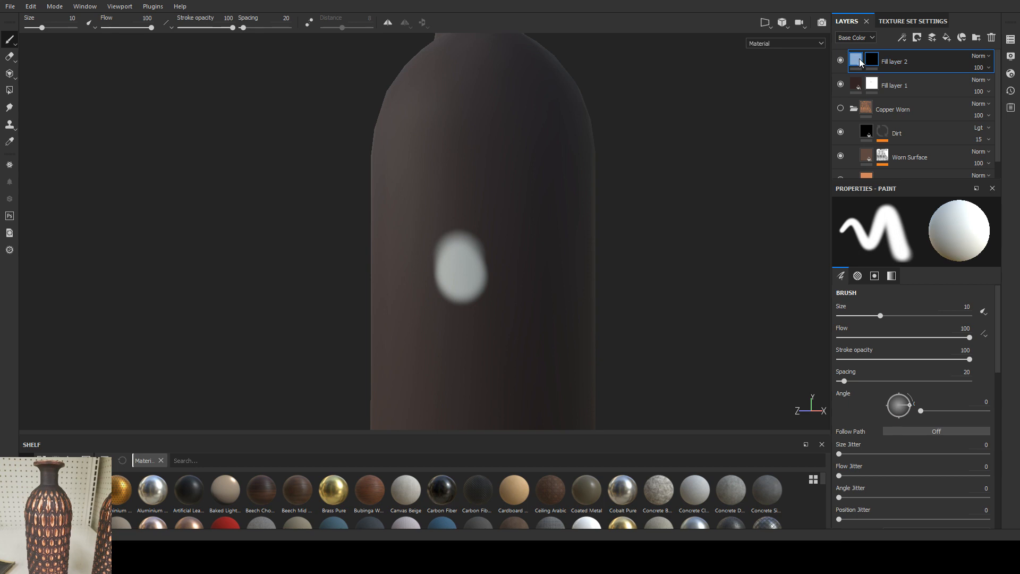
left_click(862, 62)
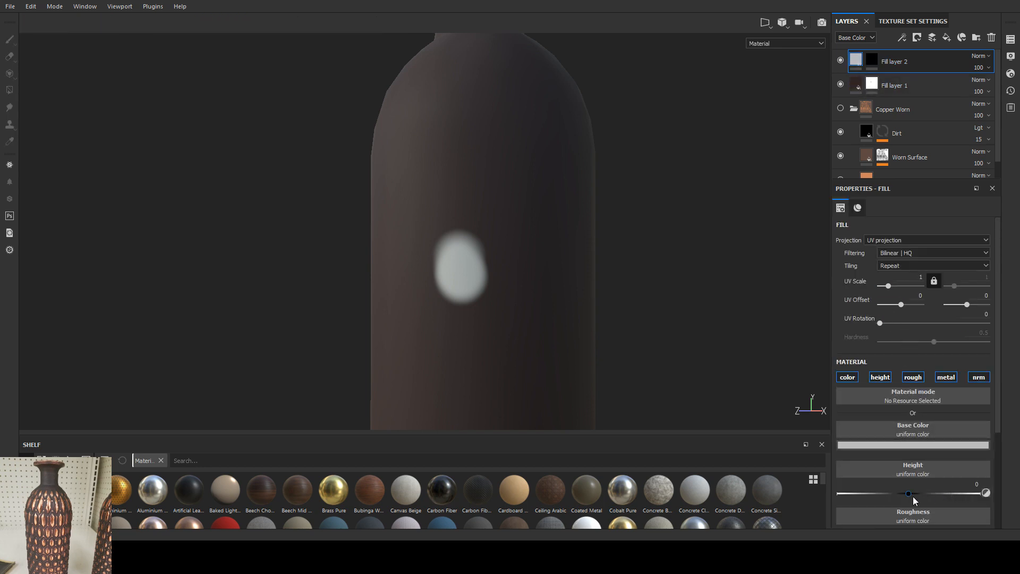
left_click_drag(913, 497, 885, 495)
Step: Paint a short vertical stroke beside the oval on Fill layer 2's mask with a brush size of 5.56
left_click(872, 62)
mouse_move(523, 186)
left_mouse_down()
mouse_move(515, 191)
mouse_move(526, 244)
mouse_move(433, 230)
mouse_move(513, 240)
mouse_move(520, 216)
mouse_move(522, 241)
left_mouse_up()
key("ctrl+z")
right_click_drag(517, 221, 502, 209, "ctrl")
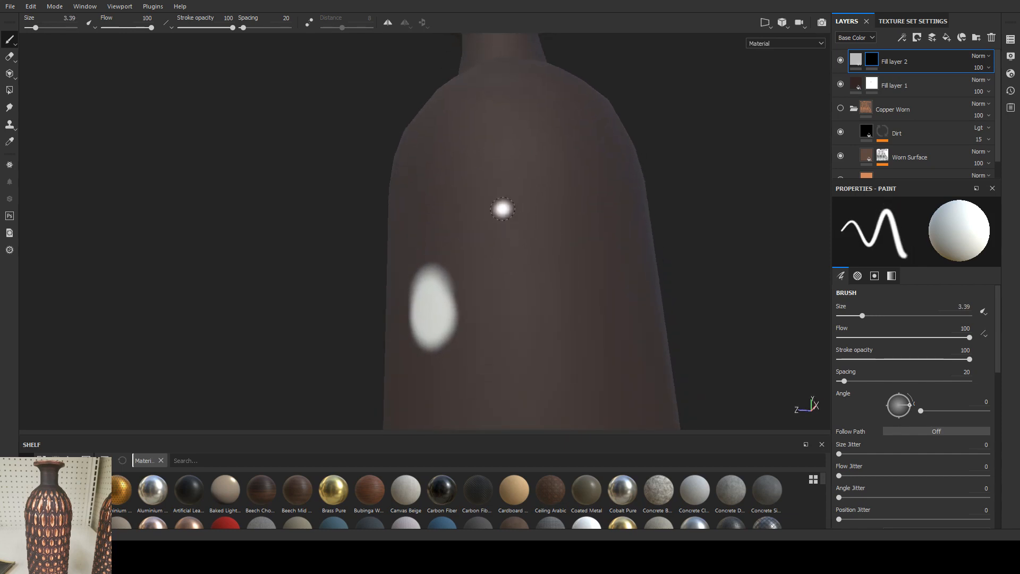
mouse_move(501, 218)
left_mouse_down("alt")
mouse_move(563, 262)
mouse_move(515, 235)
left_mouse_up("alt")
right_click_drag(515, 235, 517, 235, "ctrl")
mouse_move(505, 215)
left_mouse_down()
mouse_move(501, 294)
mouse_move(513, 293)
left_mouse_up()
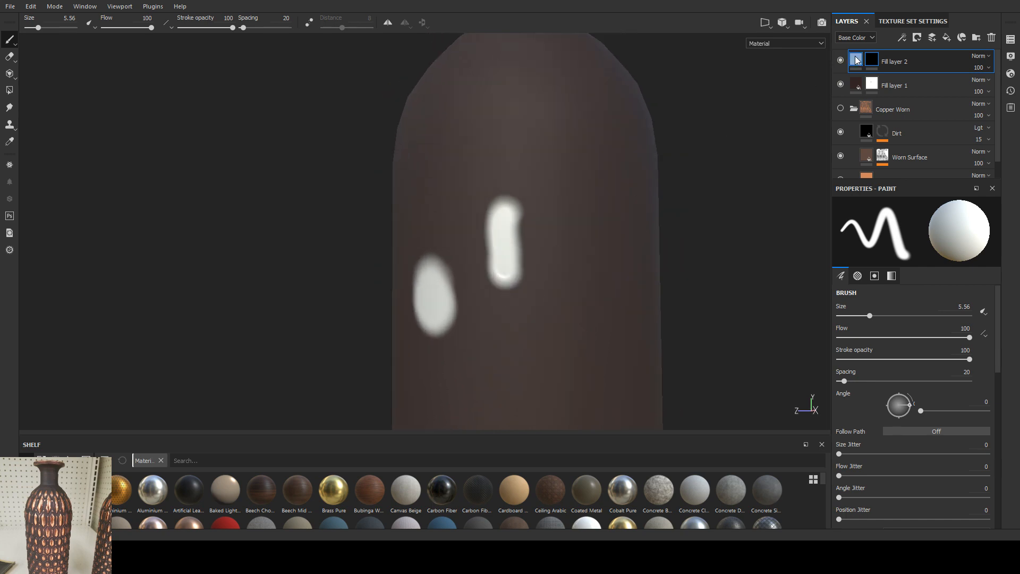
Step: Change Fill layer 2's base color to a muted red, disable its color channel, and inspect the recessed stroke
left_click(857, 59)
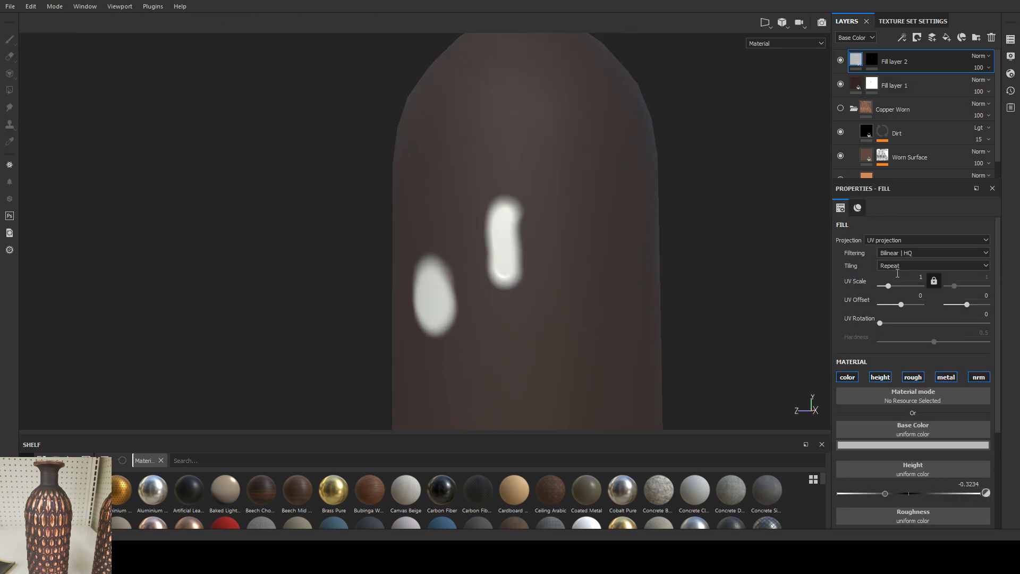
left_click(899, 375)
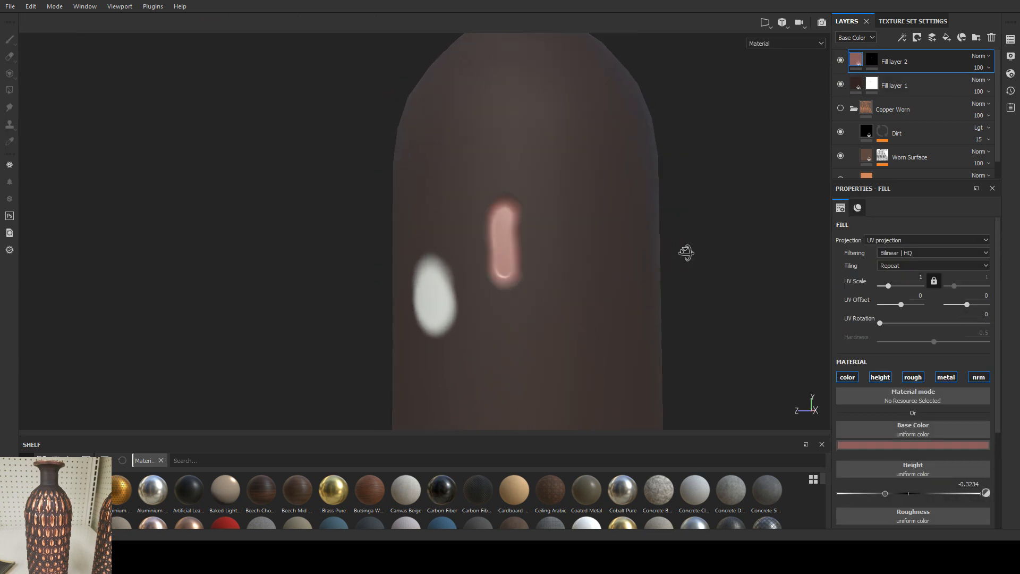
left_click_drag(686, 252, 621, 214, "alt")
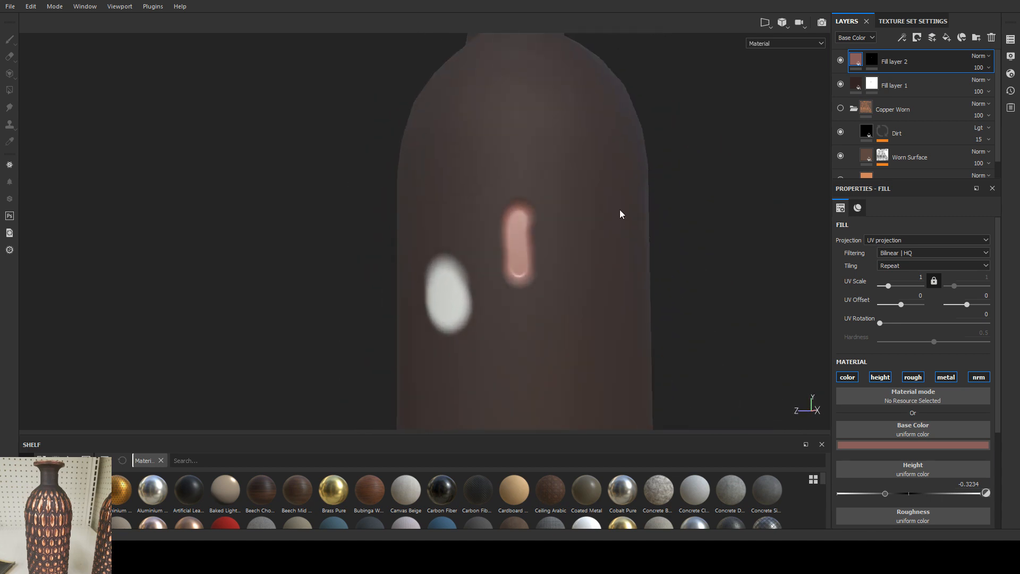
left_click(850, 378)
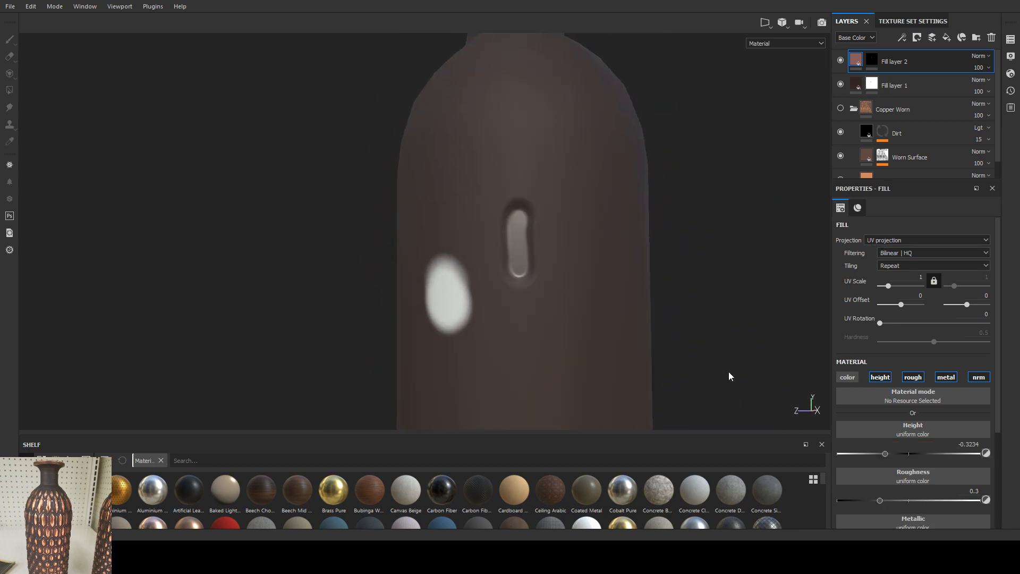
left_click_drag(729, 376, 572, 254, "alt")
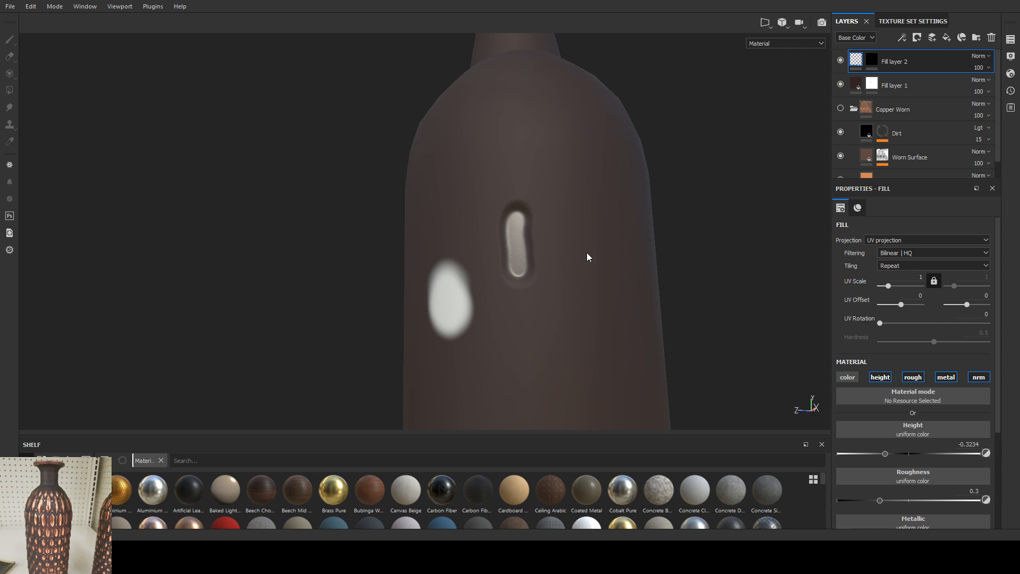
mouse_move(587, 254)
left_mouse_down("alt")
mouse_move(542, 262)
mouse_move(470, 300)
mouse_move(503, 241)
mouse_move(579, 244)
mouse_move(590, 294)
mouse_move(560, 265)
mouse_move(560, 238)
mouse_move(566, 254)
left_mouse_up("alt")
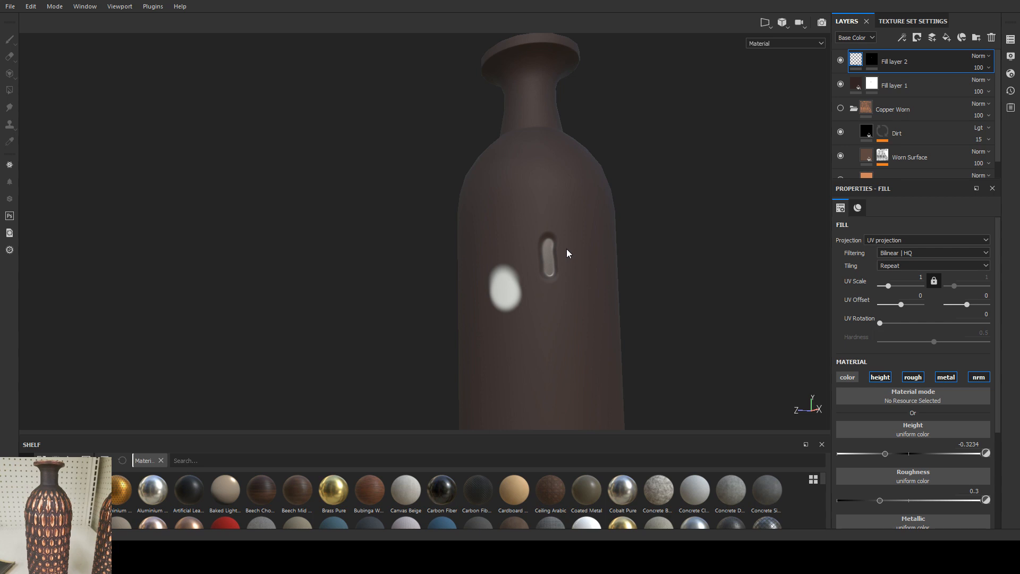
Step: Remove the painted oval from Fill layer 1's mask and delete Fill layer 2
left_click(872, 85)
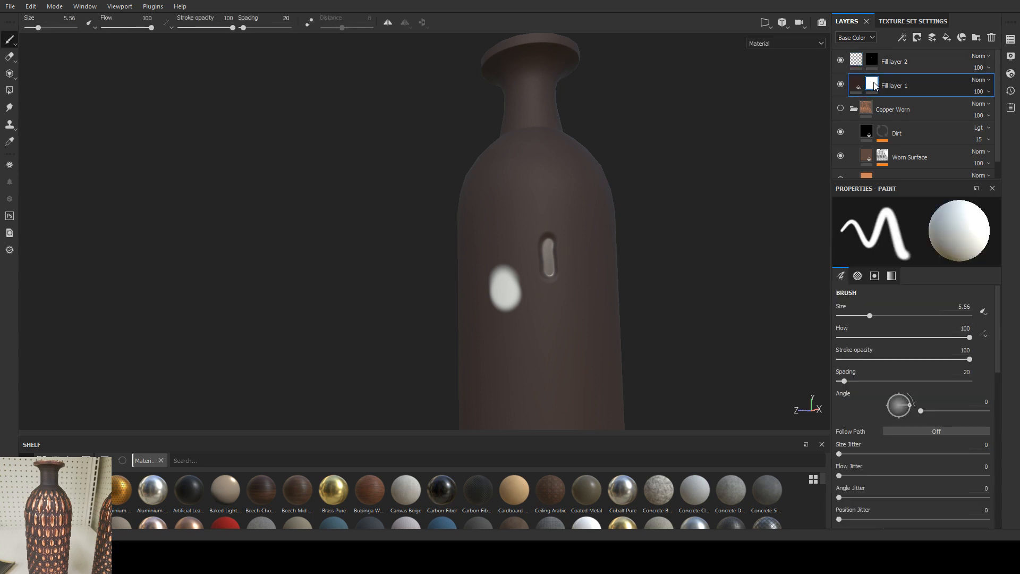
key("x")
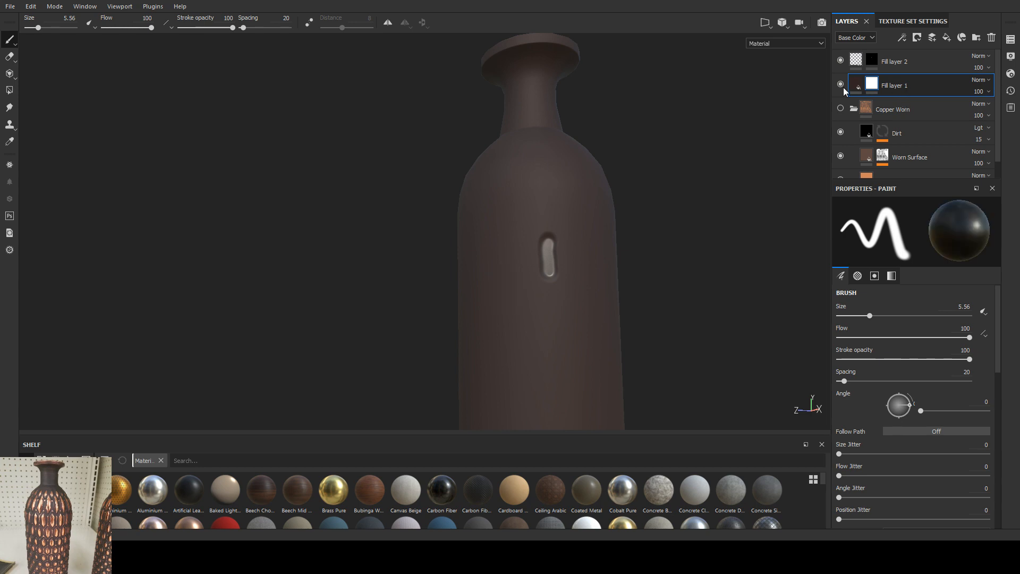
left_click(900, 61)
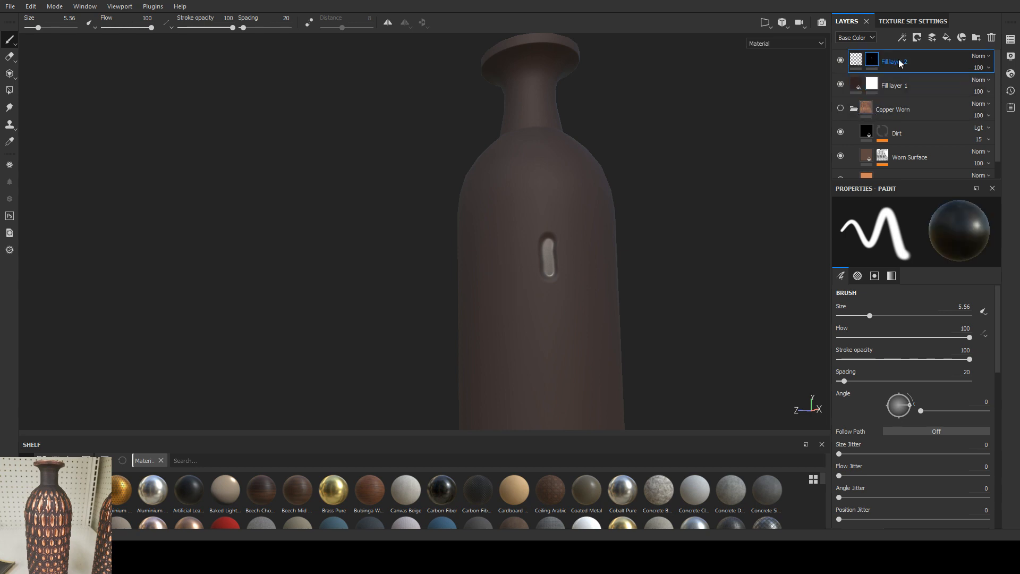
key("Delete")
Step: Show the Copper Worn folder with a black mask added and move Fill layer 1 beneath it
left_click(886, 85)
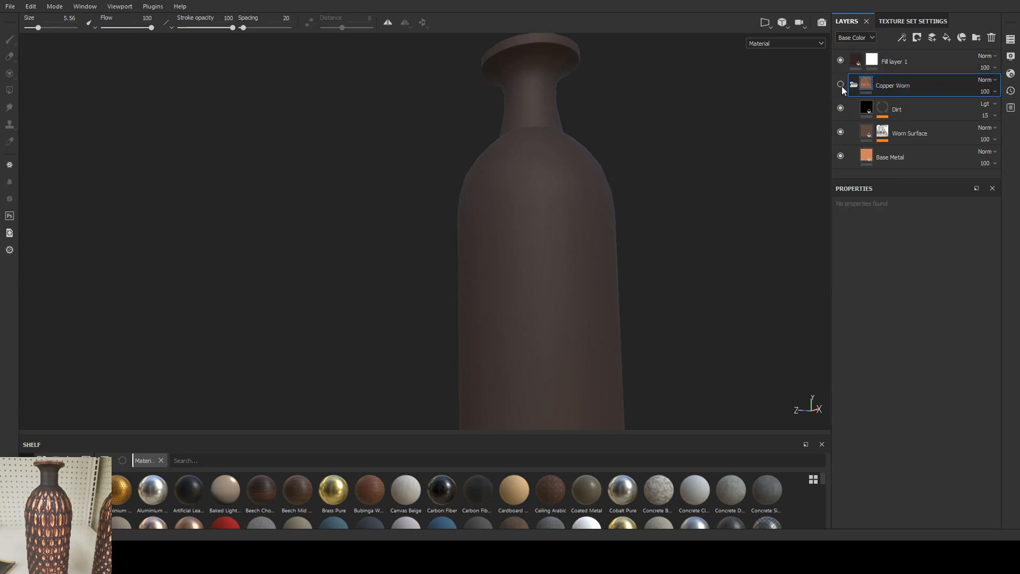
left_click(901, 100)
left_click_drag(612, 177, 596, 208, "alt")
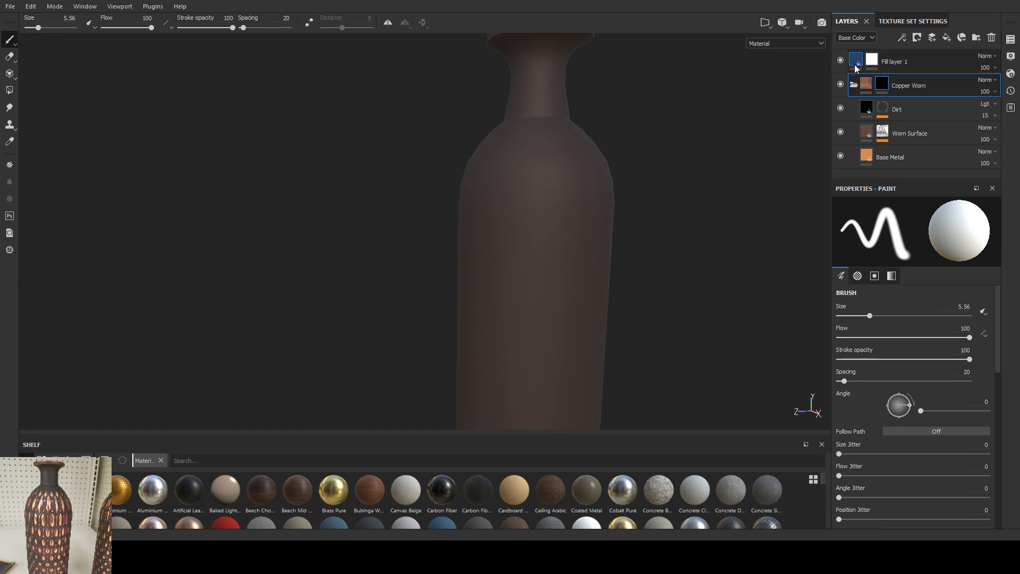
left_click_drag(856, 68, 871, 162)
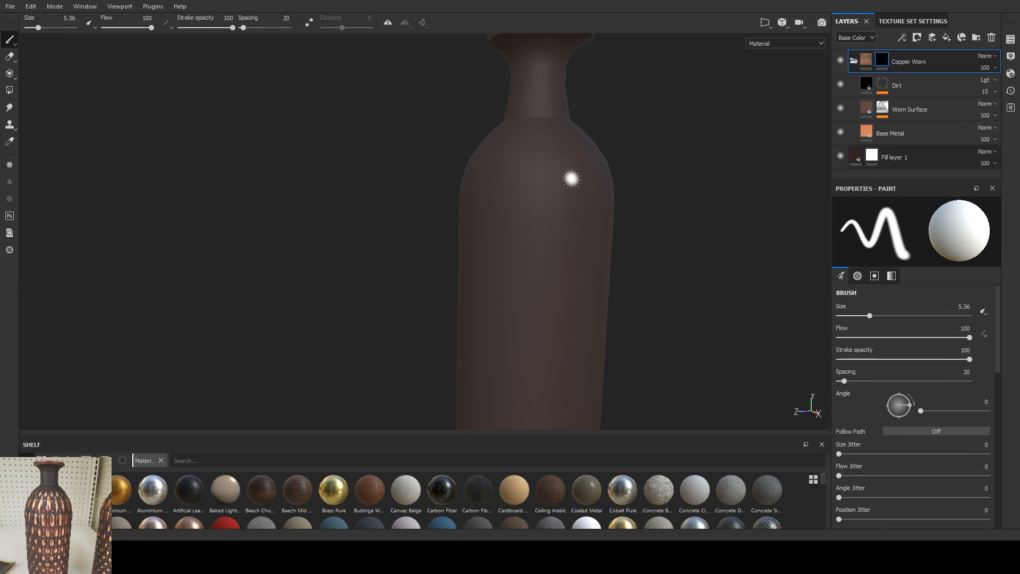
Step: Try painting copper onto the vase body through the Copper Worn mask, and undo the strokes
mouse_move(572, 179)
left_mouse_down()
mouse_move(542, 244)
mouse_move(552, 234)
mouse_move(540, 295)
mouse_move(563, 283)
mouse_move(533, 294)
mouse_move(584, 287)
left_mouse_up()
right_click_drag(585, 287, 556, 266, "alt")
middle_click_drag(556, 266, 537, 200, "alt")
left_click_drag(537, 225, 569, 230, "alt")
key("ctrl+z")
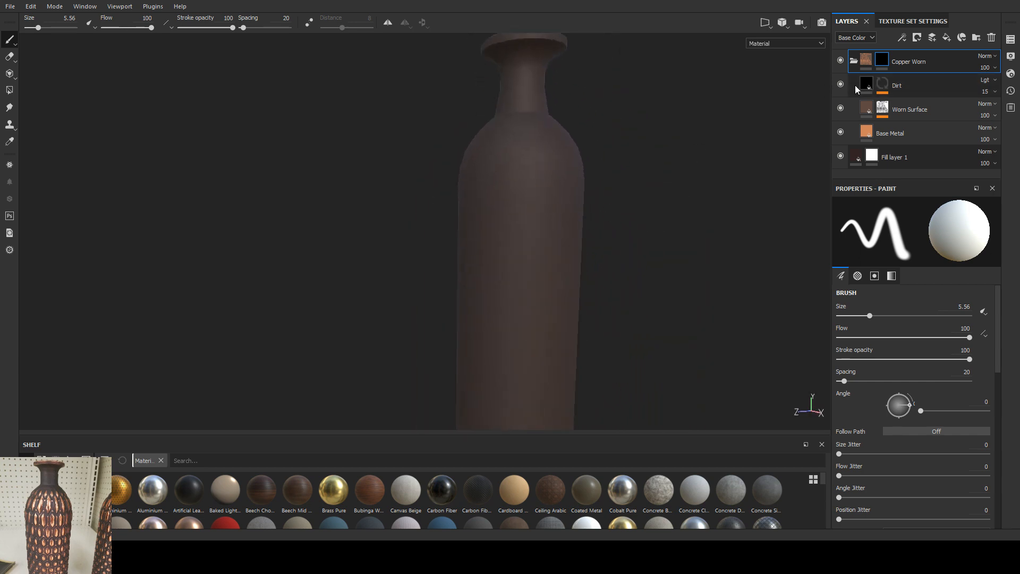
Step: Collapse the Copper Worn folder and adjust Fill layer 1's base color to a warmer dark brown
left_click(854, 61)
left_click(898, 85)
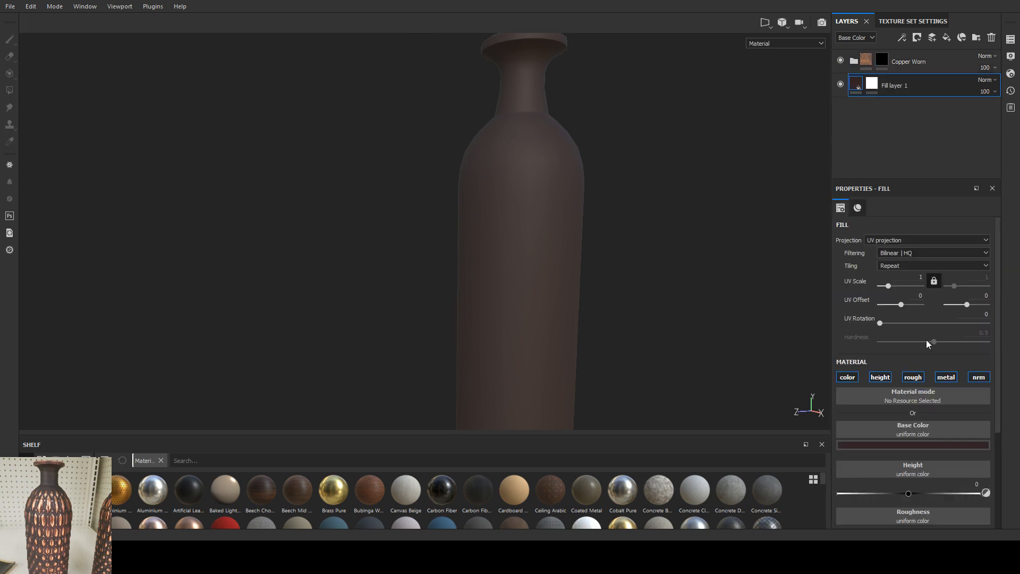
left_click(888, 447)
left_click_drag(965, 419, 965, 414)
left_click_drag(619, 287, 600, 267, "alt")
middle_click_drag(617, 266, 503, 248, "alt")
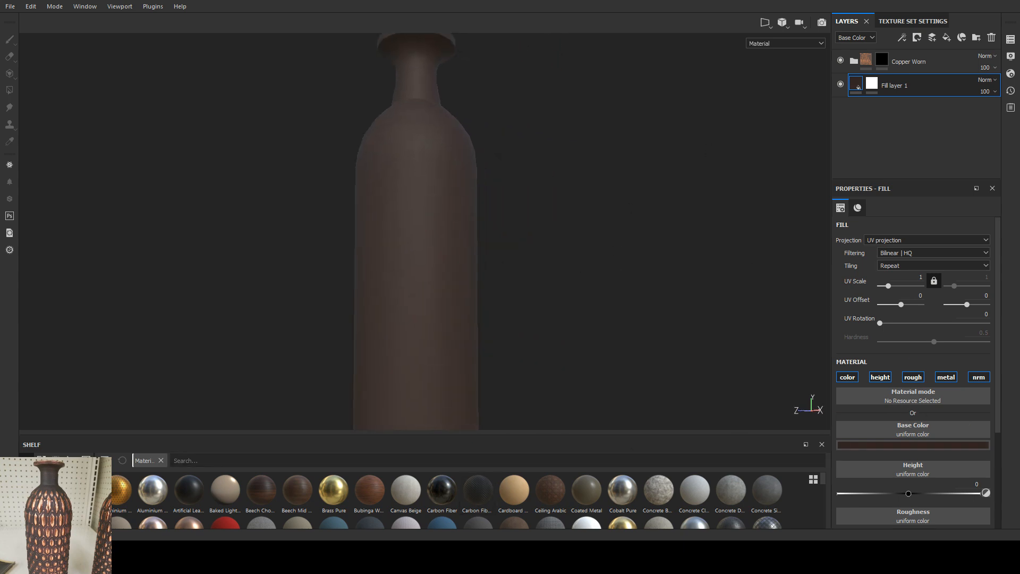
Step: Change the viewport's environment lighting and check the brown vase from several angles
left_click_drag(542, 214, 542, 239, "alt")
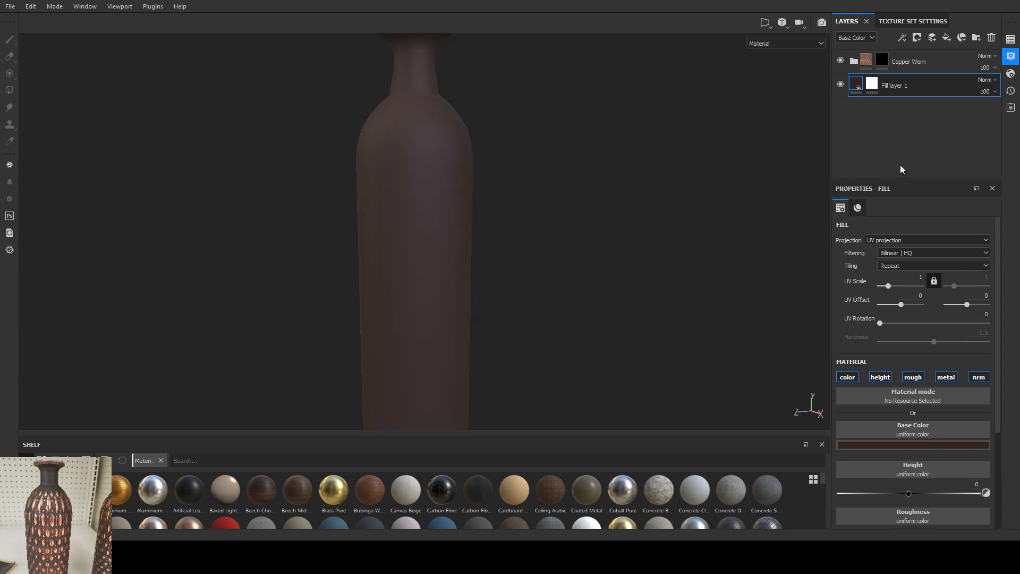
left_click_drag(562, 221, 641, 220, "alt")
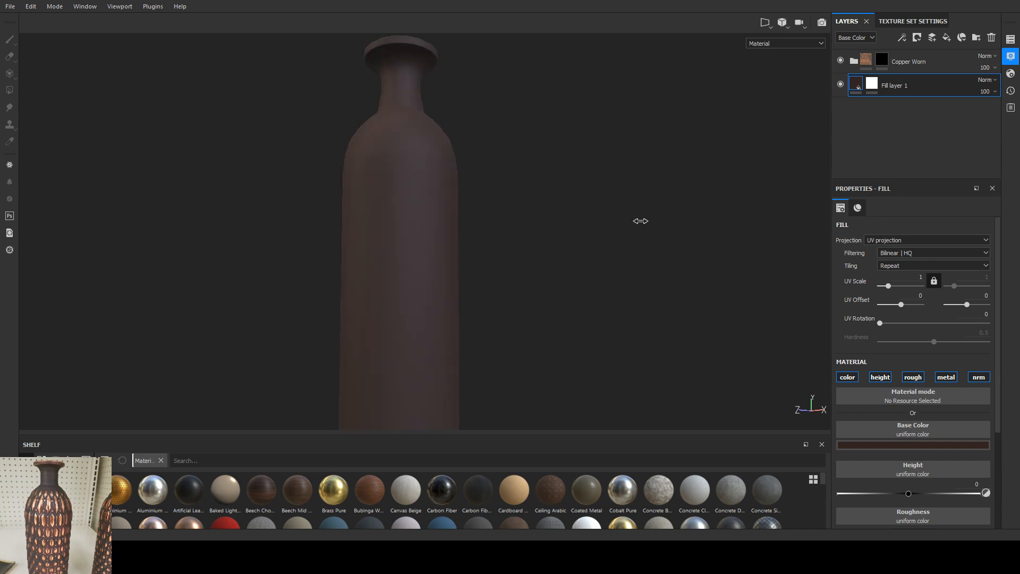
right_click_drag(641, 220, 505, 244, "shift")
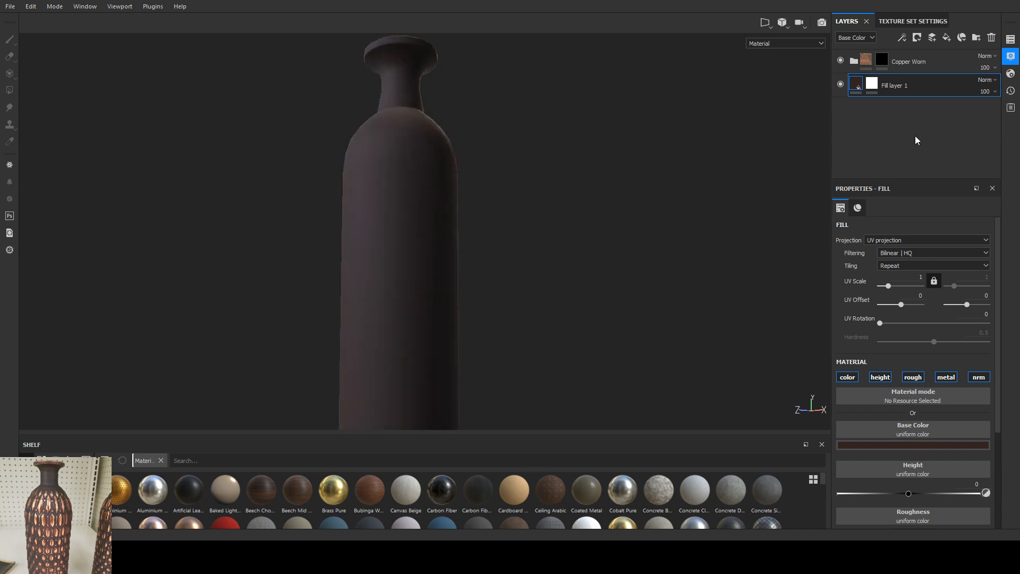
right_click_drag(632, 267, 567, 236, "shift")
mouse_move(568, 235)
left_mouse_down("alt")
mouse_move(558, 234)
mouse_move(582, 237)
left_mouse_up("alt")
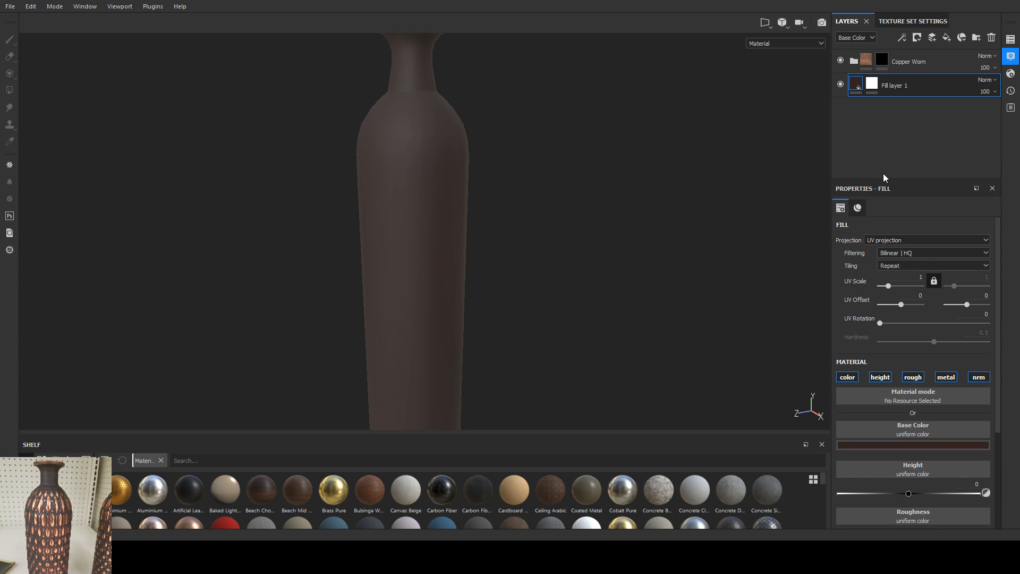
right_click_drag(616, 243, 494, 303, "alt")
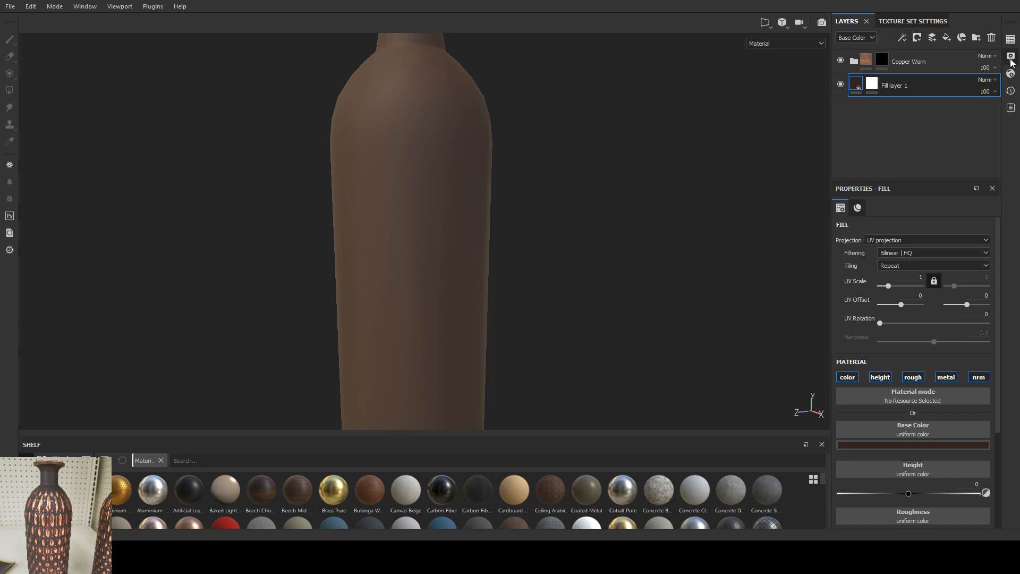
Step: Try a vertical stroke and a dab on the Copper Worn mask along the lower vase body, and undo them
left_click(882, 60)
mouse_move(415, 186)
left_mouse_down()
mouse_move(409, 223)
mouse_move(382, 216)
mouse_move(434, 232)
mouse_move(416, 236)
mouse_move(451, 225)
mouse_move(440, 155)
mouse_move(441, 284)
mouse_move(433, 262)
mouse_move(430, 307)
left_mouse_up()
key("ctrl+z")
left_click(426, 314)
mouse_move(499, 312)
left_mouse_down("alt")
mouse_move(392, 319)
mouse_move(503, 307)
mouse_move(464, 306)
mouse_move(469, 264)
mouse_move(456, 293)
left_mouse_up("alt")
key("ctrl+z")
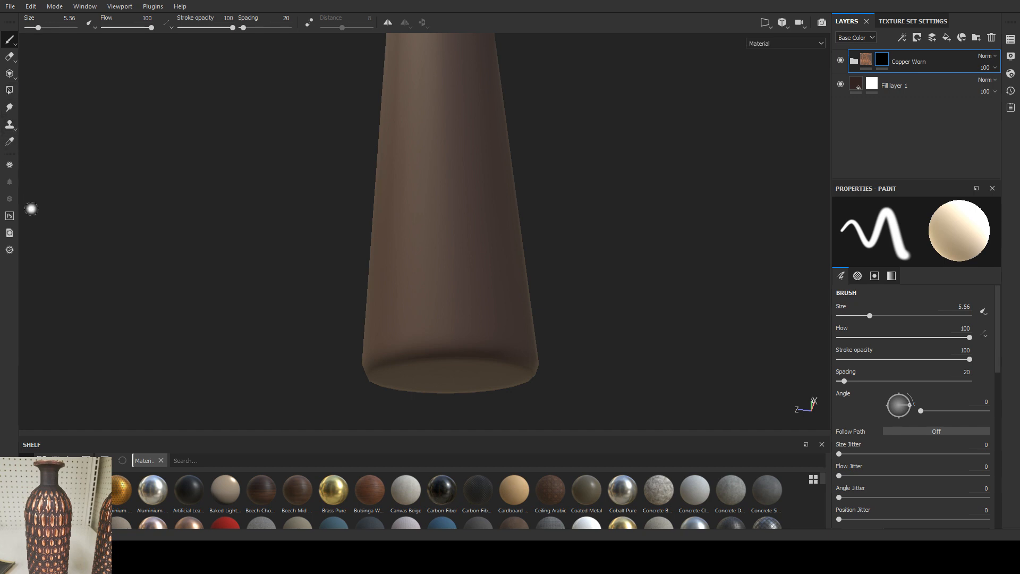
Step: Set the brush size to 16.16 and paint a vertical copper stroke along the lower vase body on the Copper Worn mask
mouse_move(157, 108)
left_mouse_down("alt")
mouse_move(340, 216)
mouse_move(359, 159)
mouse_move(410, 237)
mouse_move(476, 219)
mouse_move(435, 301)
left_mouse_up("alt")
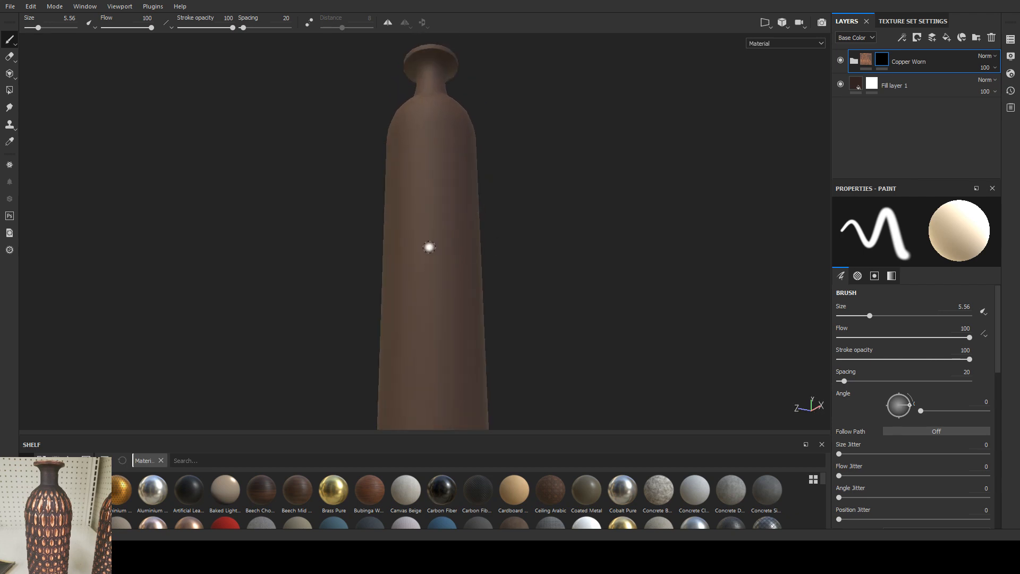
middle_click_drag(429, 247, 423, 189, "alt")
right_click_drag(428, 281, 458, 282, "ctrl")
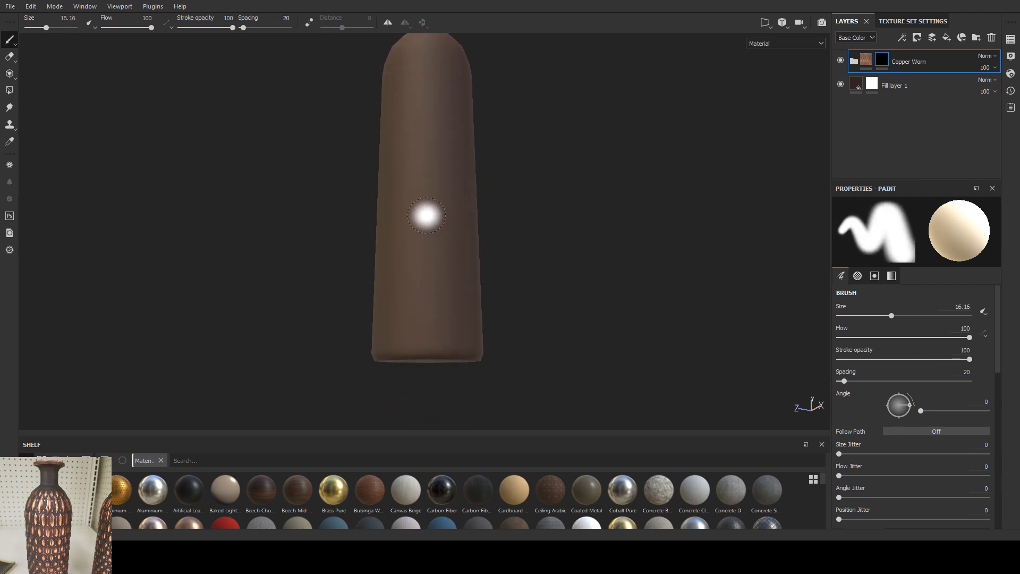
mouse_move(426, 215)
left_mouse_down()
mouse_move(425, 319)
mouse_move(374, 342)
mouse_move(359, 330)
mouse_move(470, 314)
mouse_move(433, 271)
left_mouse_up()
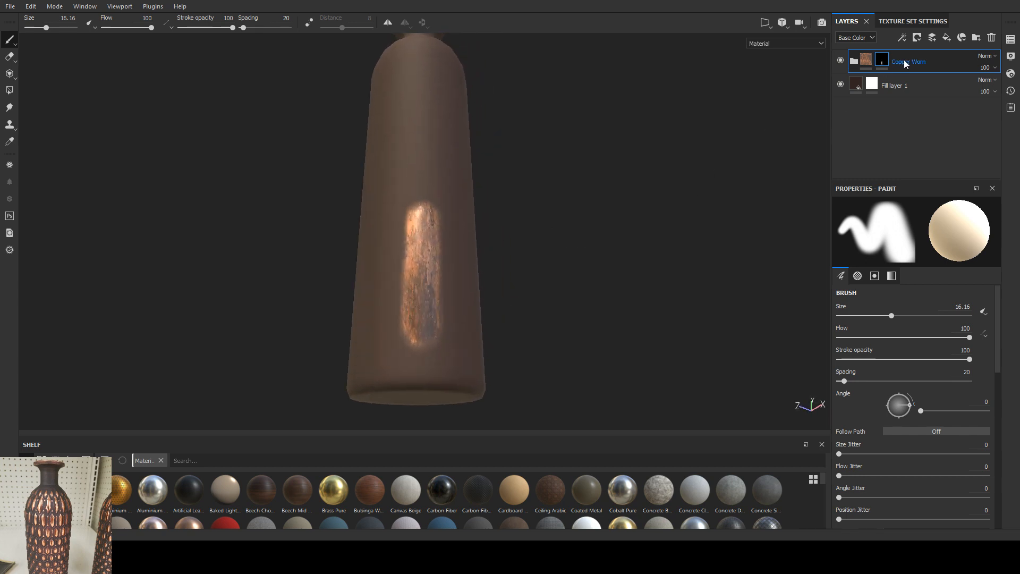
Step: Expand the Copper Worn folder, set the Base Metal layer's height to -0.316, and check the recess from another angle
left_click(854, 59)
left_click(882, 133)
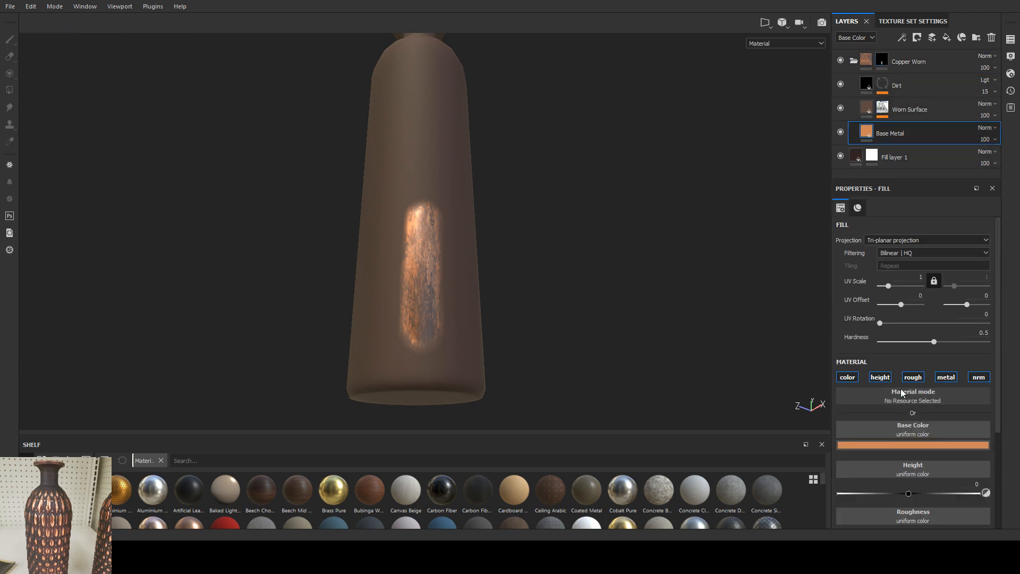
left_click_drag(902, 495, 888, 496)
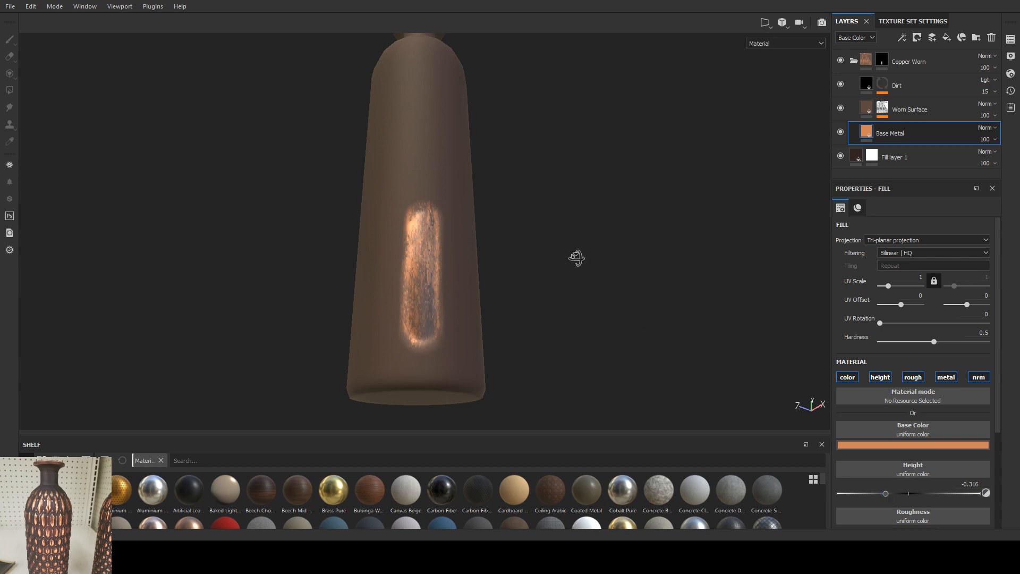
left_click_drag(577, 258, 513, 280, "alt")
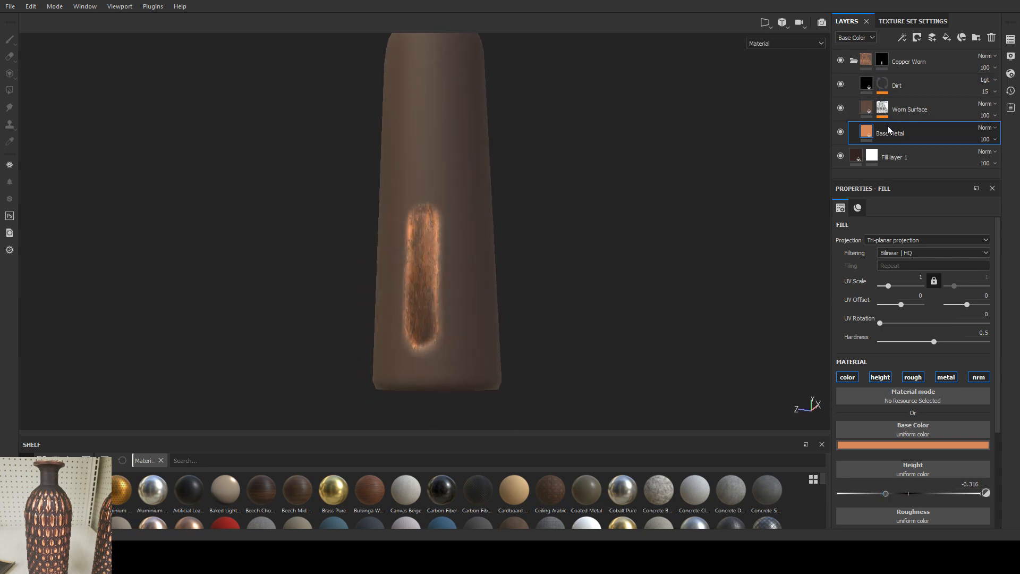
Step: Undo the vertical stroke, set the brush size to 7.69, and dab a row of copper dots around the vase's base
left_click(882, 60)
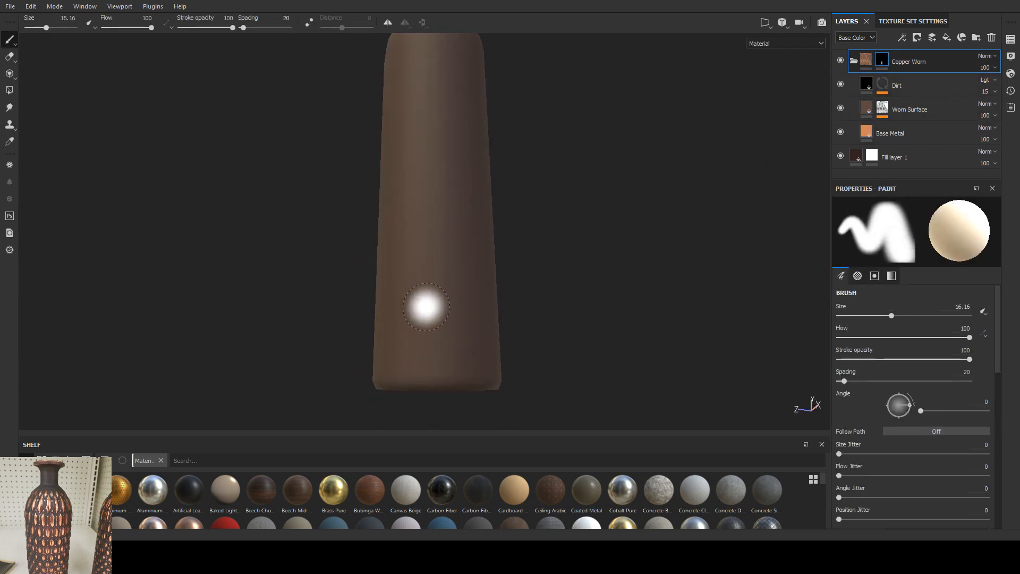
right_click_drag(428, 307, 398, 308, "ctrl")
mouse_move(436, 349)
left_mouse_down()
mouse_move(427, 355)
mouse_move(464, 305)
mouse_move(453, 312)
mouse_move(464, 319)
mouse_move(460, 301)
mouse_move(479, 292)
mouse_move(449, 306)
left_mouse_up()
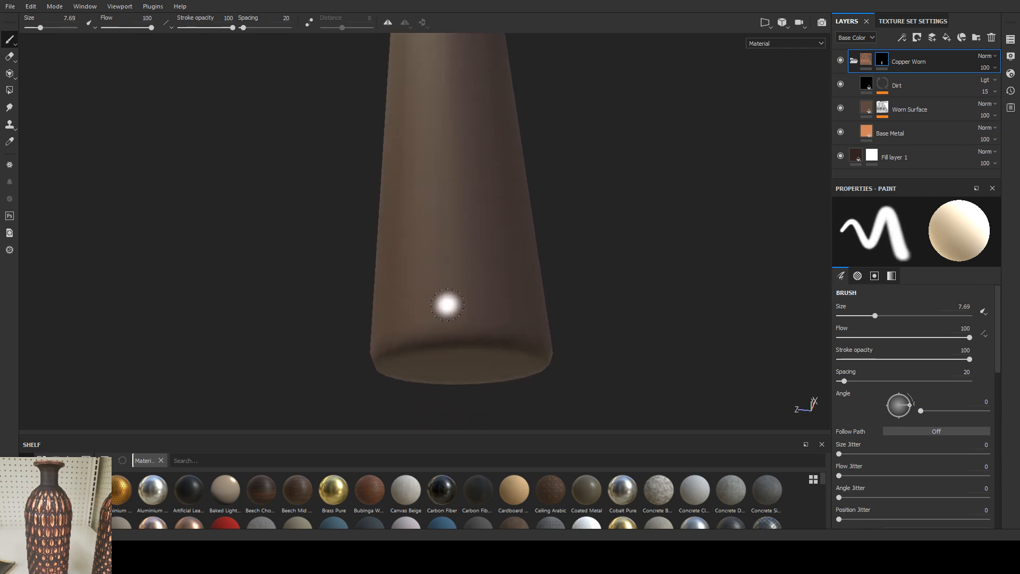
right_click_drag(446, 304, 450, 303, "ctrl")
mouse_move(450, 307)
left_mouse_down("alt")
mouse_move(452, 324)
mouse_move(510, 303)
mouse_move(404, 309)
mouse_move(565, 321)
left_mouse_up("alt")
left_click(506, 303)
left_click(409, 315)
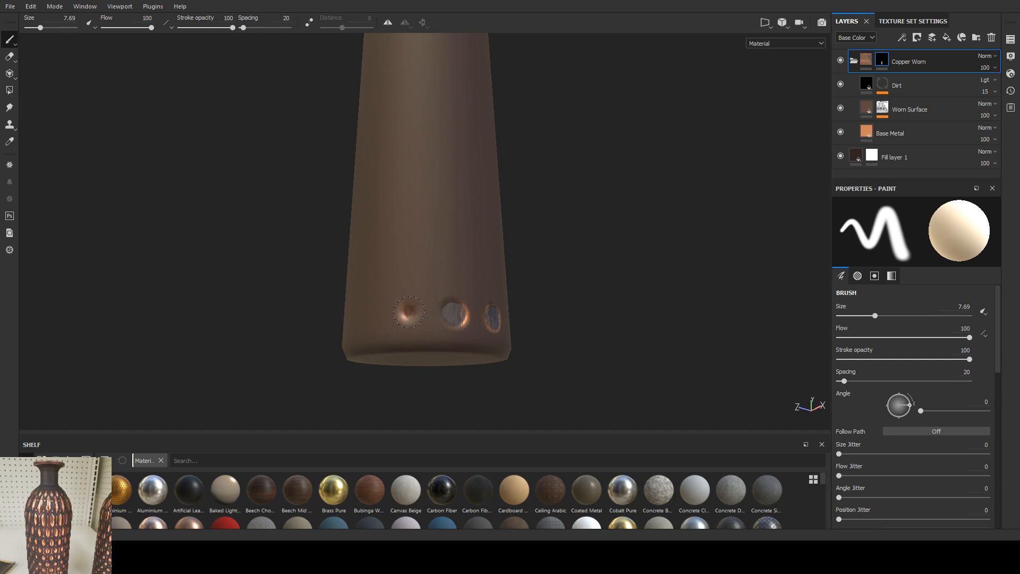
left_click_drag(405, 314, 362, 313, "alt")
Step: Try a freehand copper stroke near the vase's shoulder, undo it, and set the brush size to 8.38
middle_click_drag(462, 163, 437, 344, "alt")
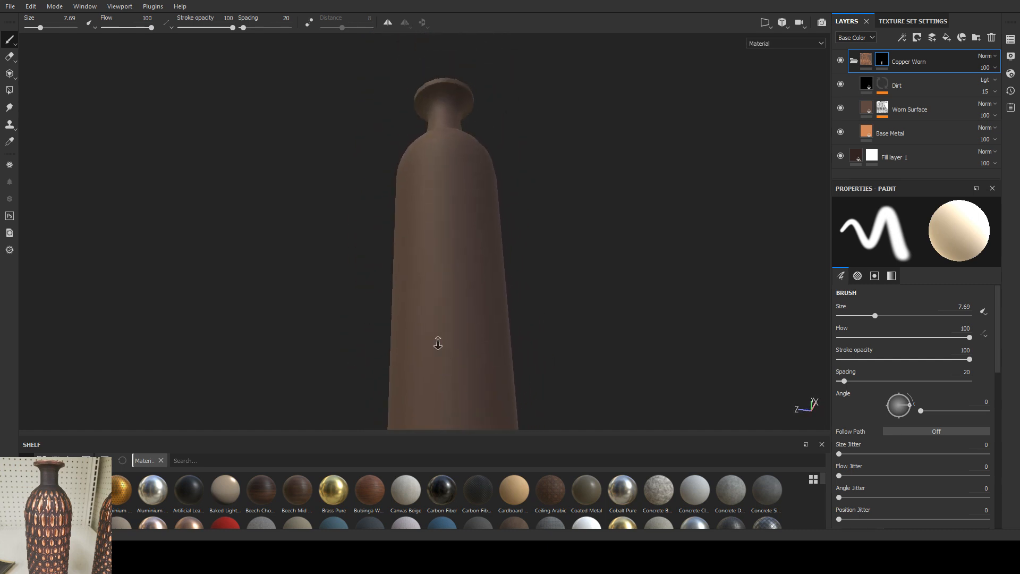
mouse_move(437, 130)
left_mouse_down("alt")
mouse_move(442, 205)
mouse_move(383, 217)
mouse_move(406, 217)
left_mouse_up("alt")
key("ctrl+z")
right_click_drag(444, 193, 448, 193, "ctrl")
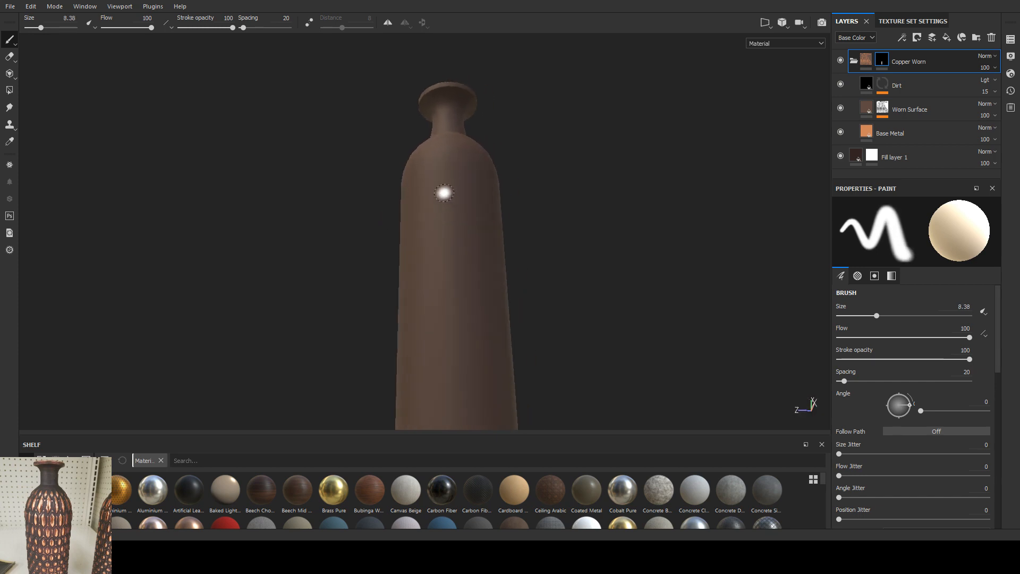
Step: Enlarge the shelf and examine its brushes, hard surfaces, grunges and procedurals for a shape suited to the vase pattern
left_click_drag(246, 433, 261, 343)
left_click(48, 408)
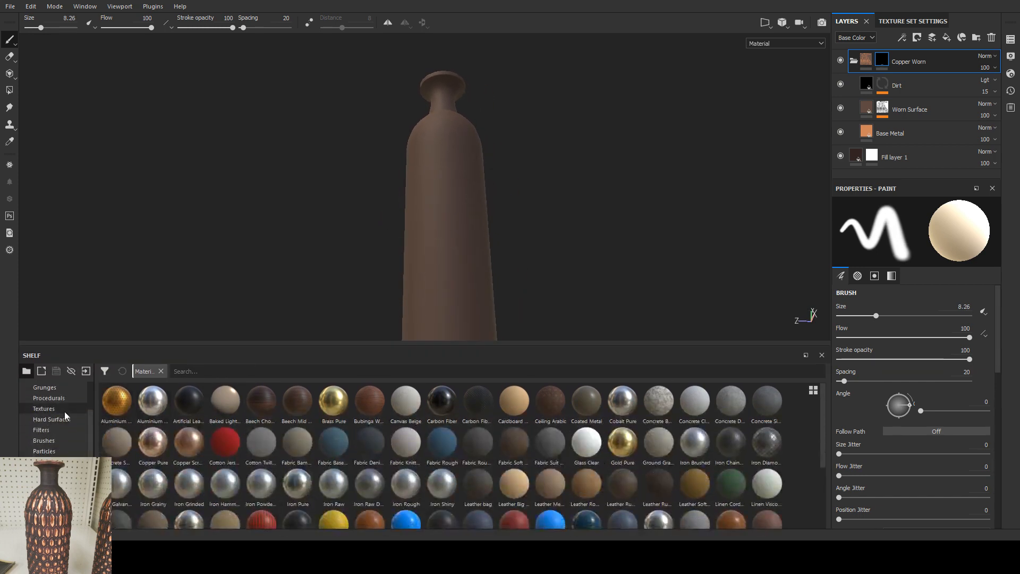
left_click(53, 440)
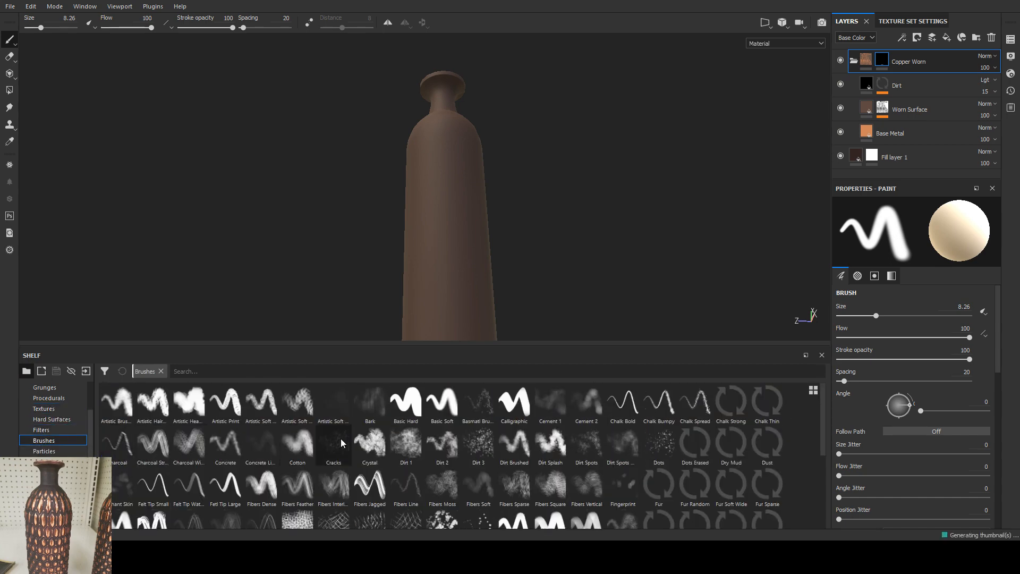
left_click(52, 419)
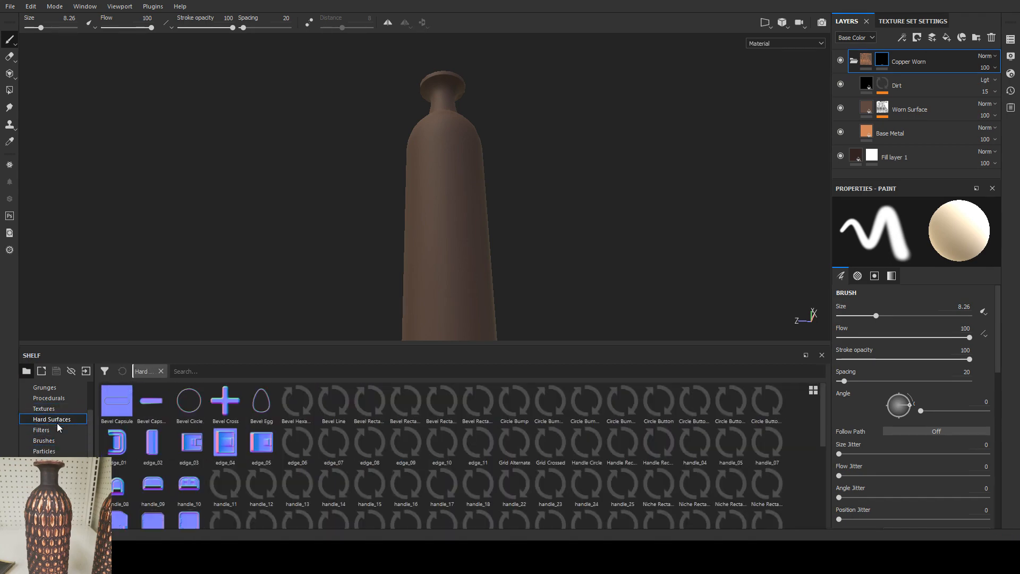
left_click(48, 398)
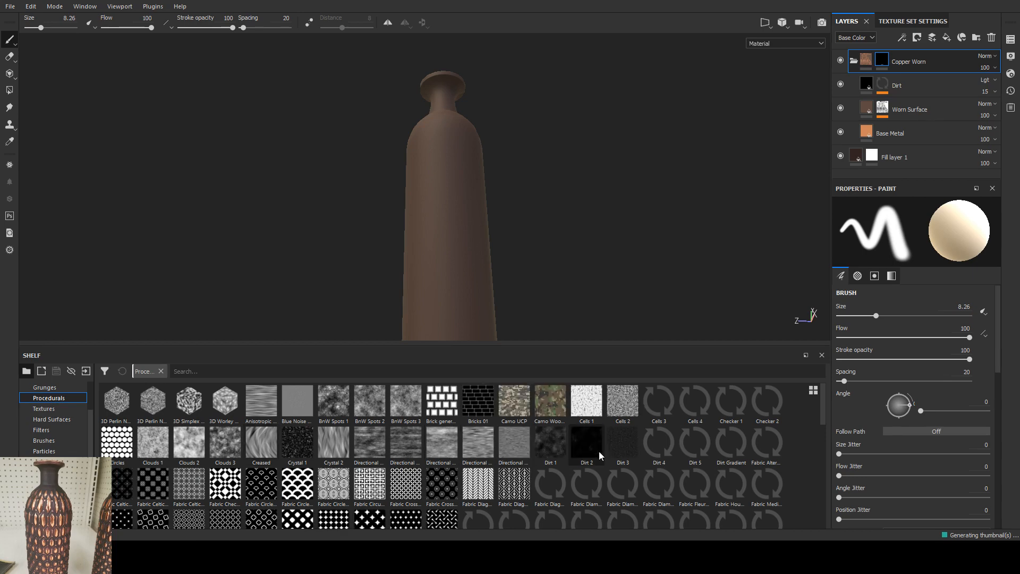
scroll(599, 455, "down", 5)
scroll(560, 455, "up", 3)
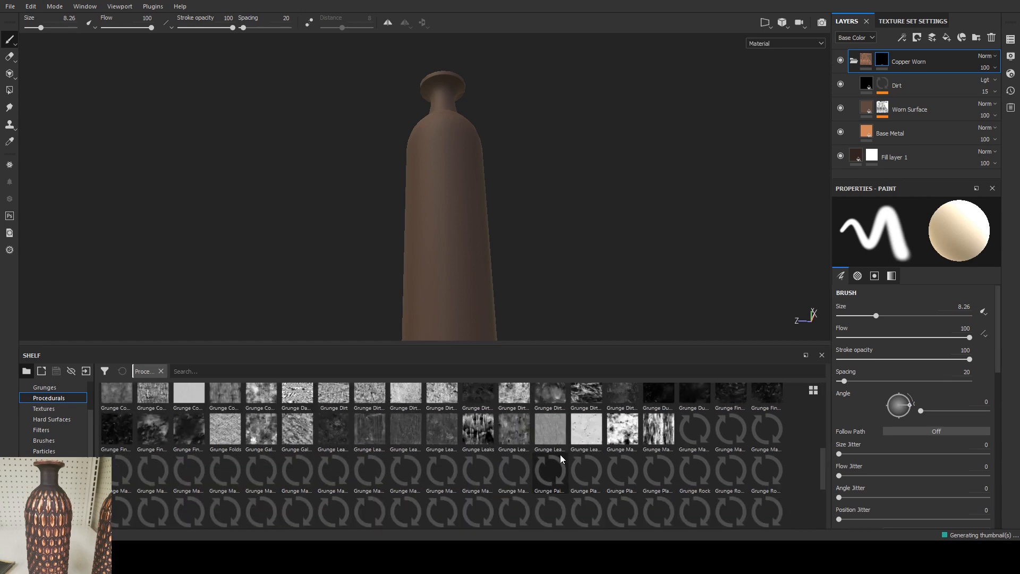
scroll(442, 441, "up", 2)
left_click(53, 388)
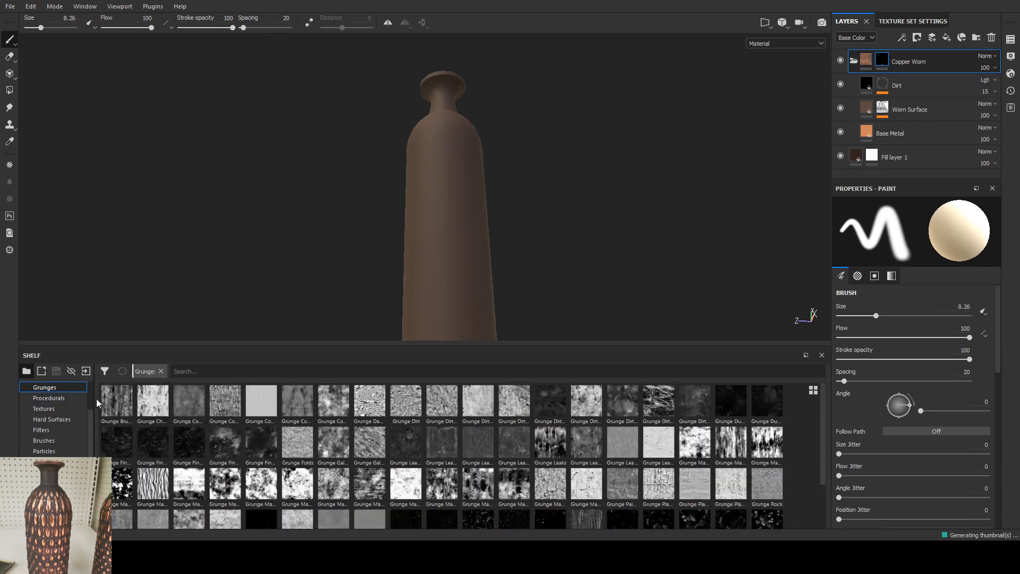
left_click(47, 398)
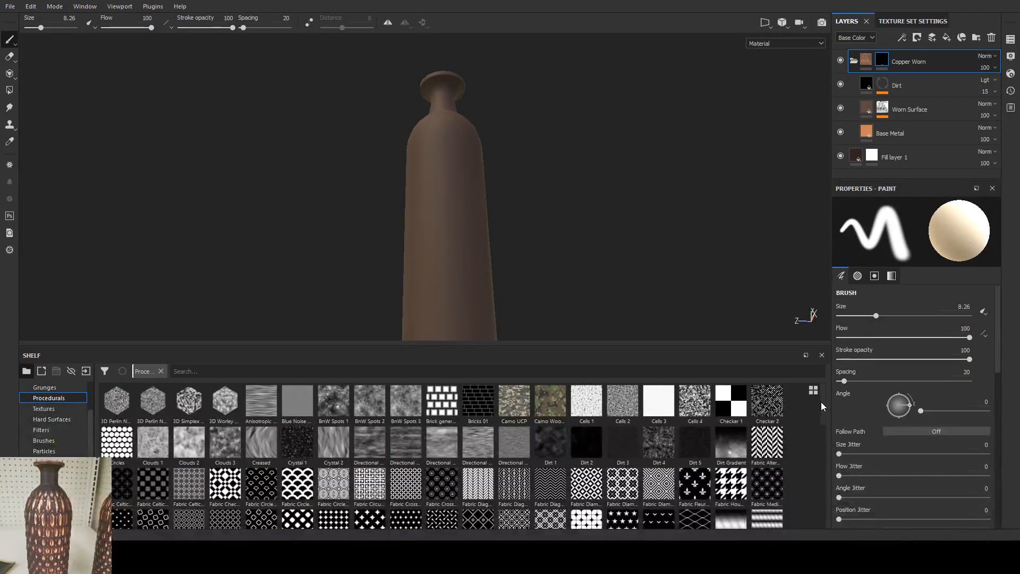
left_click_drag(821, 402, 823, 502)
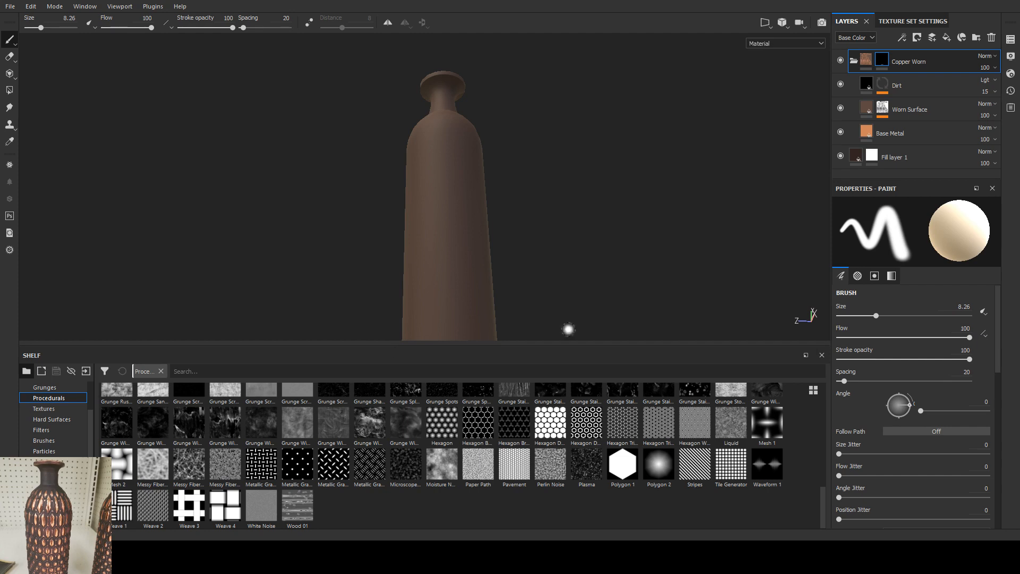
Step: Try painting a large oval copper patch freehand on the upper vase body with the brush enlarged to 20, and undo the strokes
mouse_move(421, 218)
left_mouse_down()
mouse_move(447, 250)
mouse_move(459, 181)
mouse_move(428, 228)
mouse_move(441, 266)
left_mouse_up()
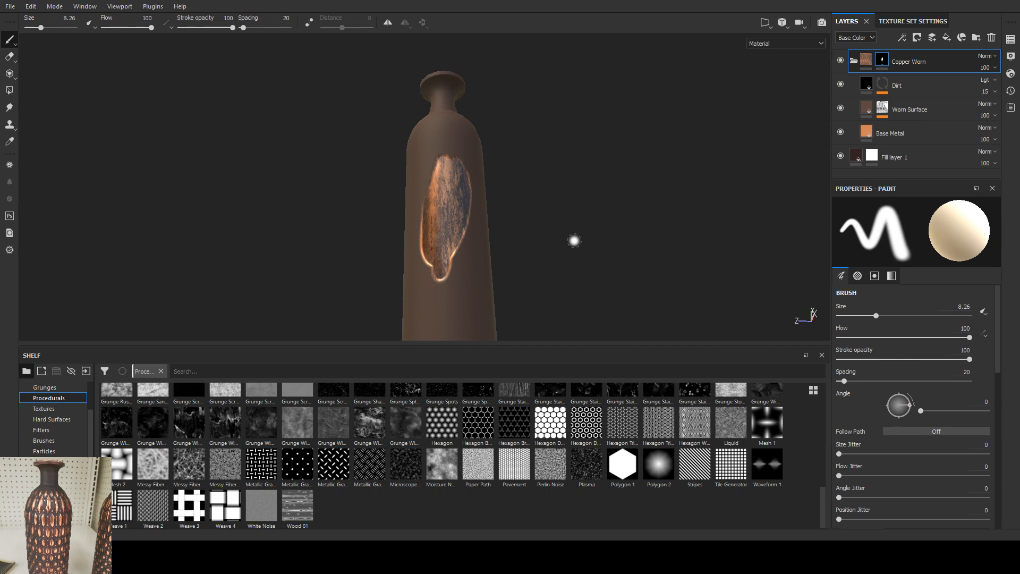
right_click_drag(448, 232, 473, 233, "ctrl")
left_click_drag(459, 169, 471, 209)
key("ctrl+z")
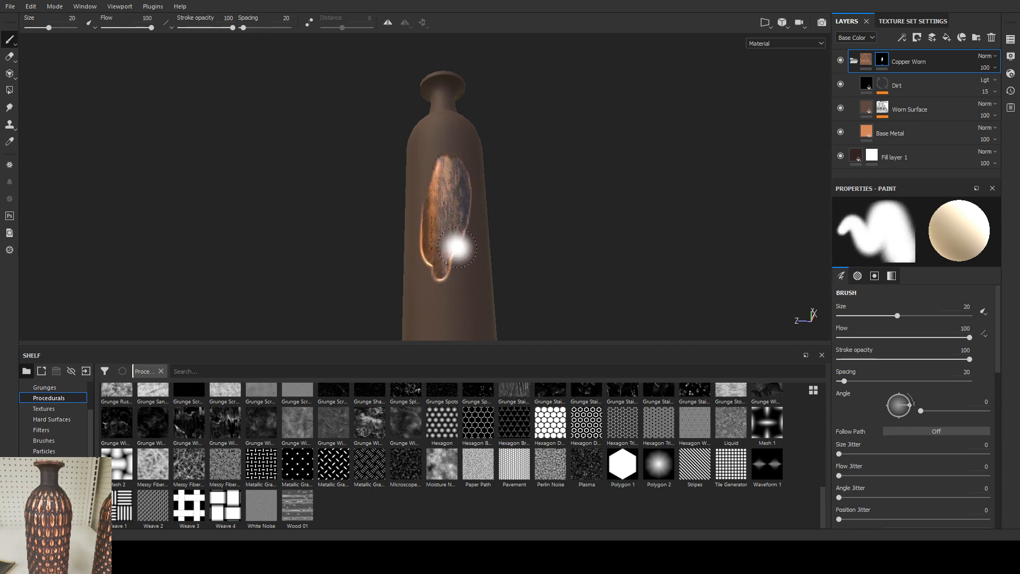
left_click(422, 306)
key("ctrl+z")
key("ctrl+z")
key("ctrl+z")
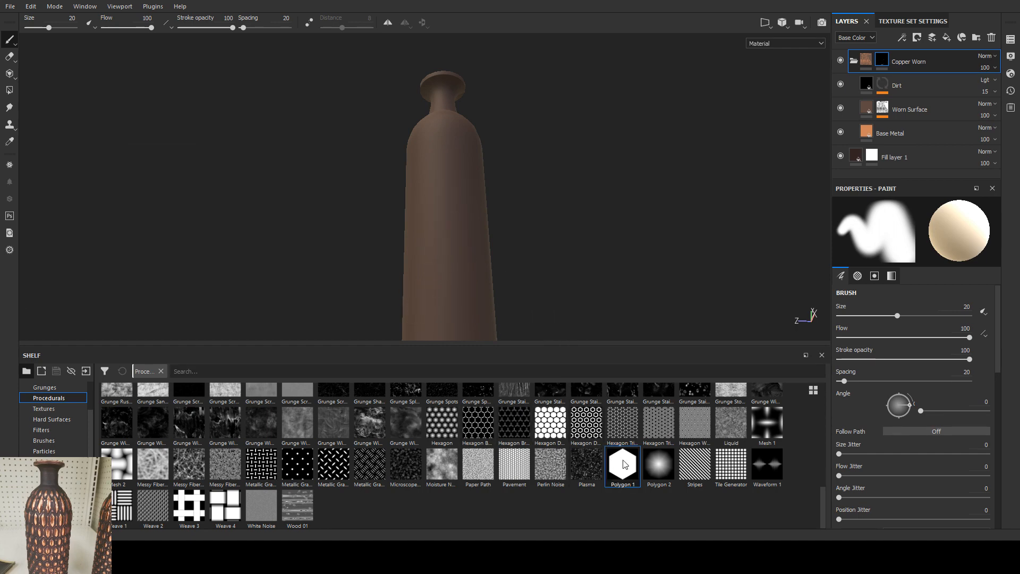
Step: Use Polygon 1 as the brush alpha and stamp three copper hexagons down the vase body at sizes 20 and 27.89
scroll(879, 347, "down", 5)
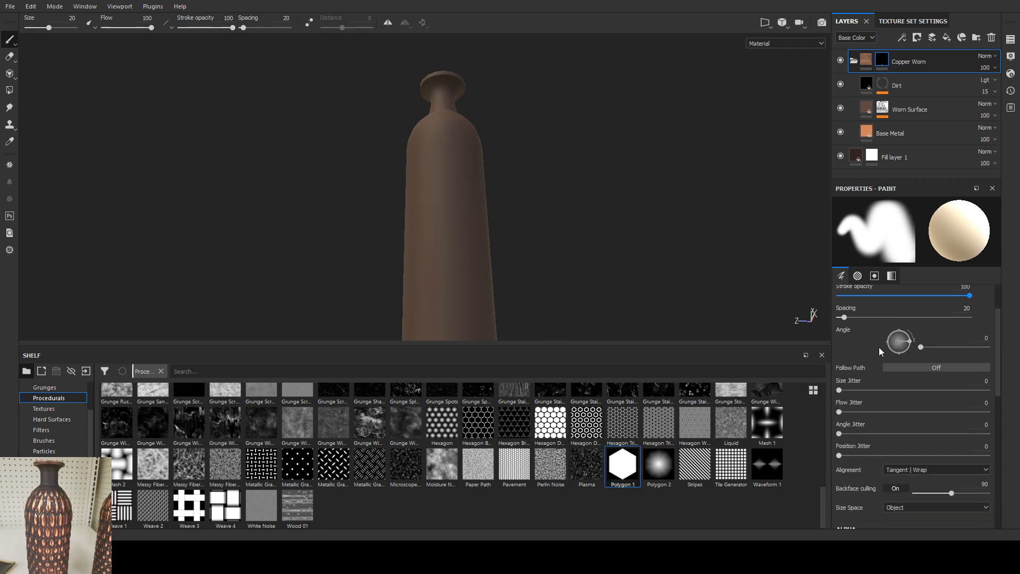
left_click(622, 465)
left_click(437, 202)
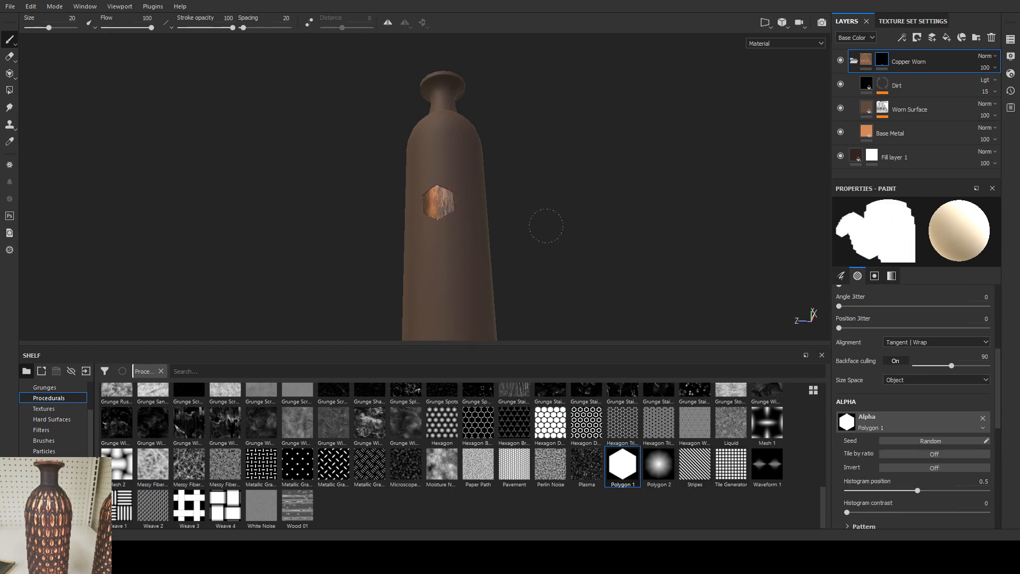
left_click_drag(572, 253, 580, 258, "alt")
mouse_move(442, 206)
right_mouse_down("ctrl")
mouse_move(470, 206)
mouse_move(449, 206)
right_mouse_up("ctrl")
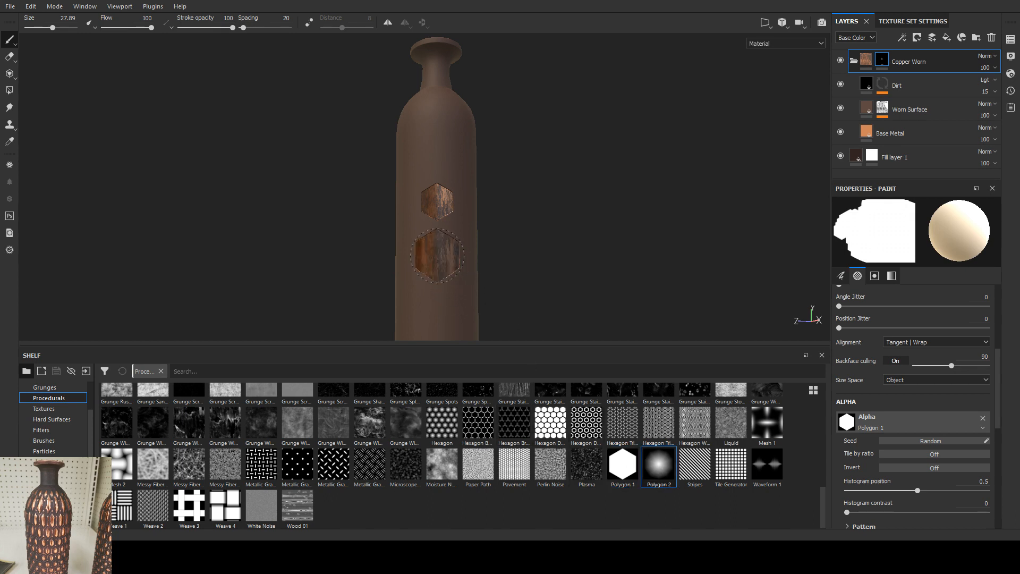
left_click_drag(624, 466, 857, 415)
left_click(430, 309)
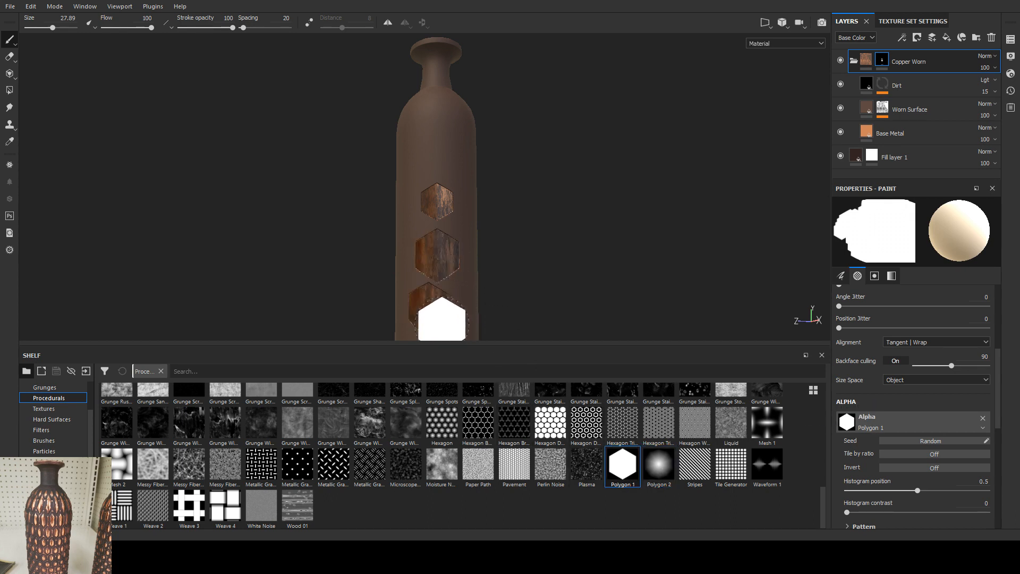
Step: Change the brush alpha to Polygon 2 and stamp one soft copper shape near the vase's shoulder
mouse_move(659, 465)
left_mouse_down()
mouse_move(850, 409)
mouse_move(848, 419)
left_mouse_up()
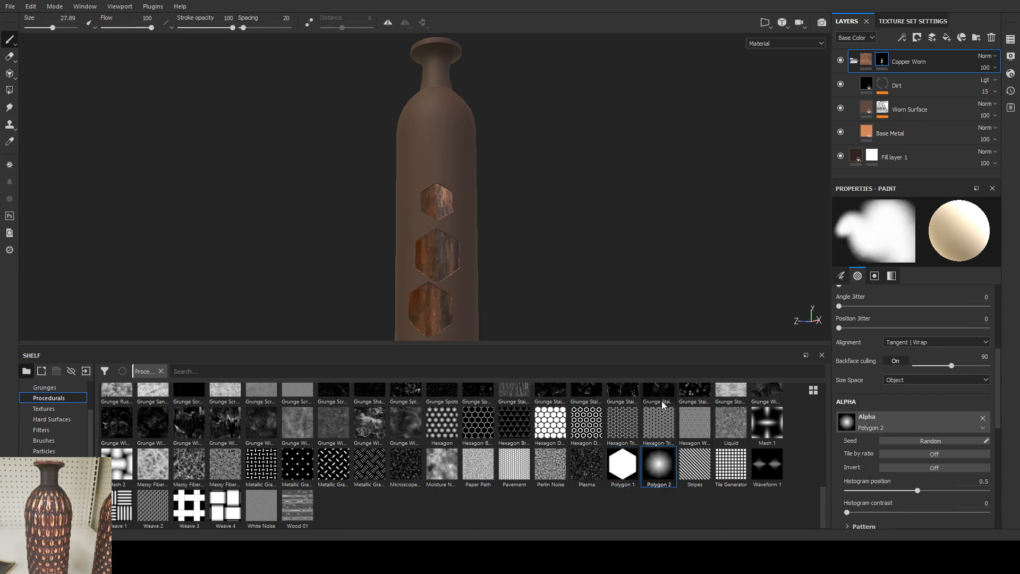
left_click(428, 145)
left_click_drag(500, 256, 555, 234, "alt")
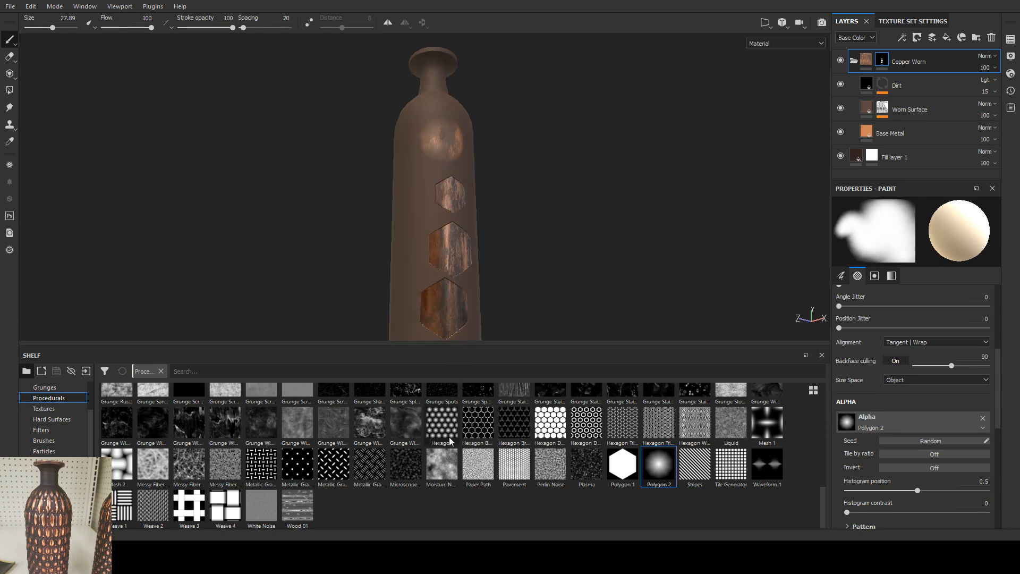
Step: Change the brush alpha to Weave 4 and stamp two copper weave patterns one above the other beside the hexagons
left_click(226, 506)
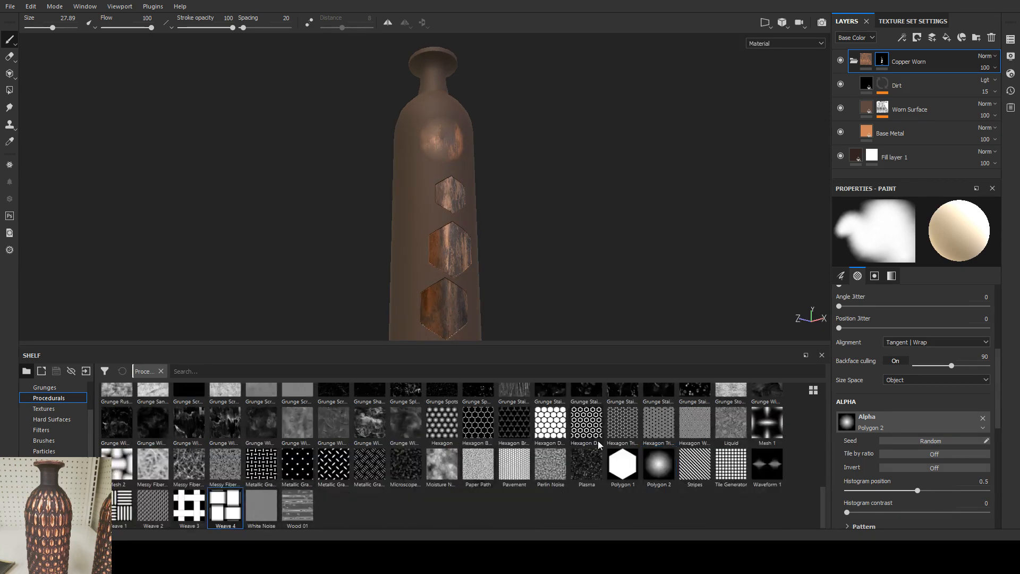
mouse_move(230, 521)
left_mouse_down()
mouse_move(920, 412)
mouse_move(847, 422)
left_mouse_up()
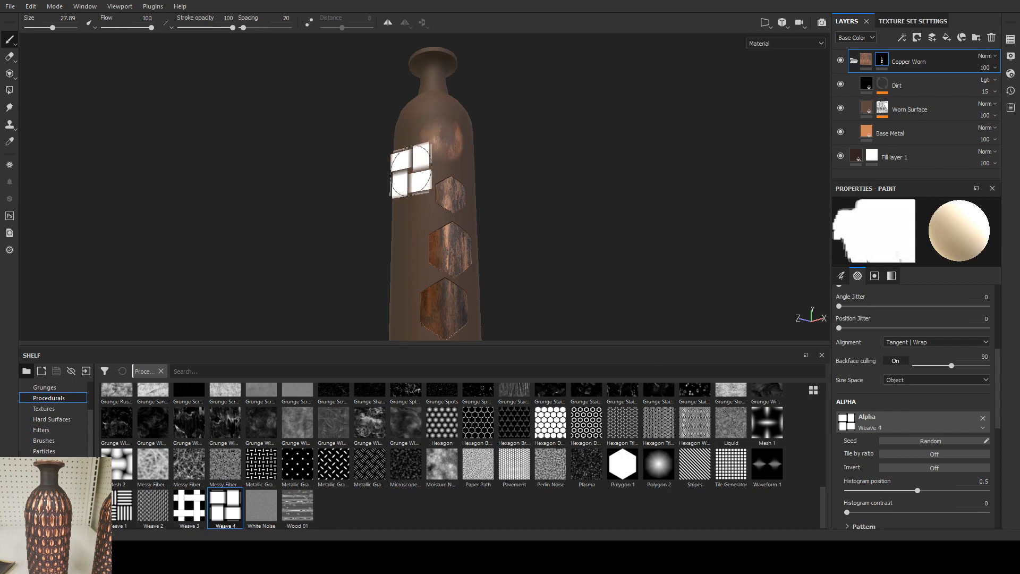
left_click(413, 175)
left_click(415, 271)
mouse_move(546, 237)
left_mouse_down("alt")
mouse_move(597, 223)
mouse_move(548, 222)
left_mouse_up("alt")
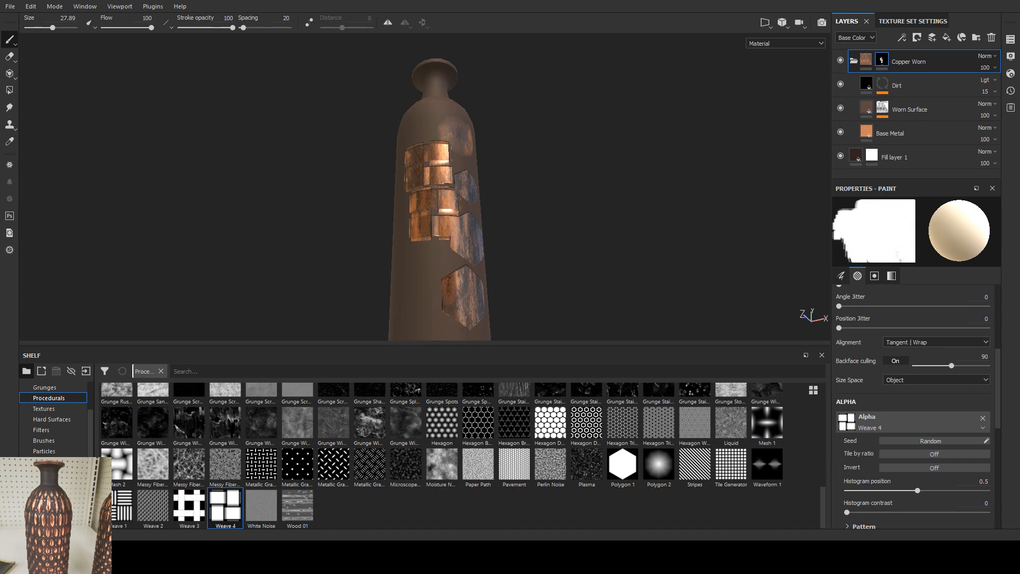
Step: Reduce the shelf's height, inspect the stamped shapes in an enlarged viewport, and look through the procedurals again
left_click_drag(439, 347, 440, 485)
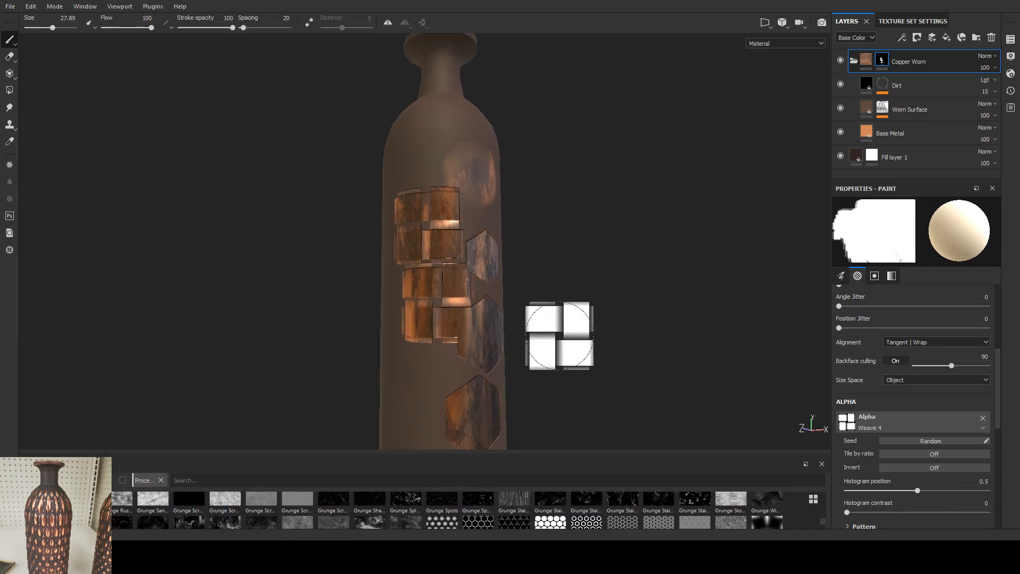
key("Tab")
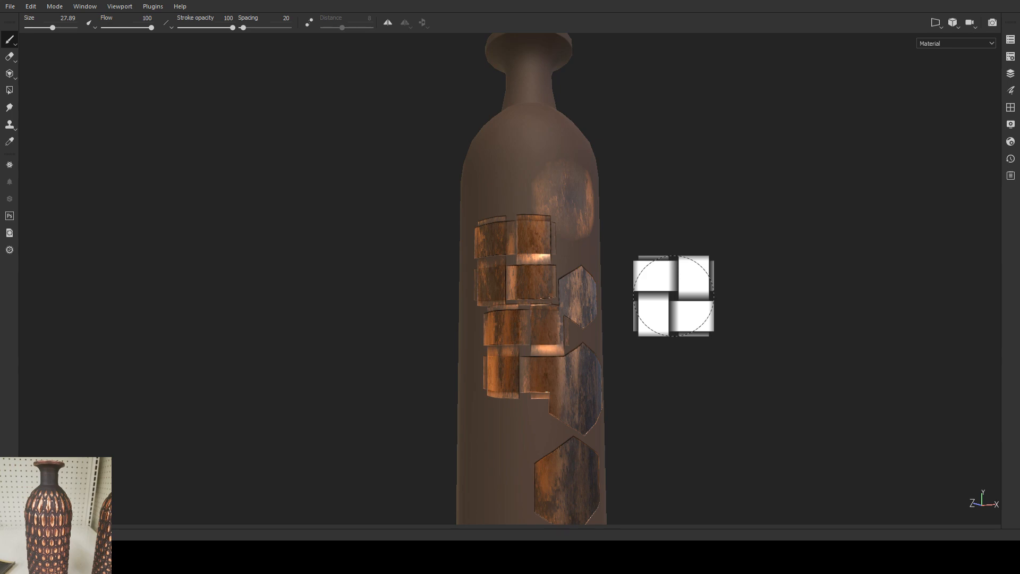
key("Tab")
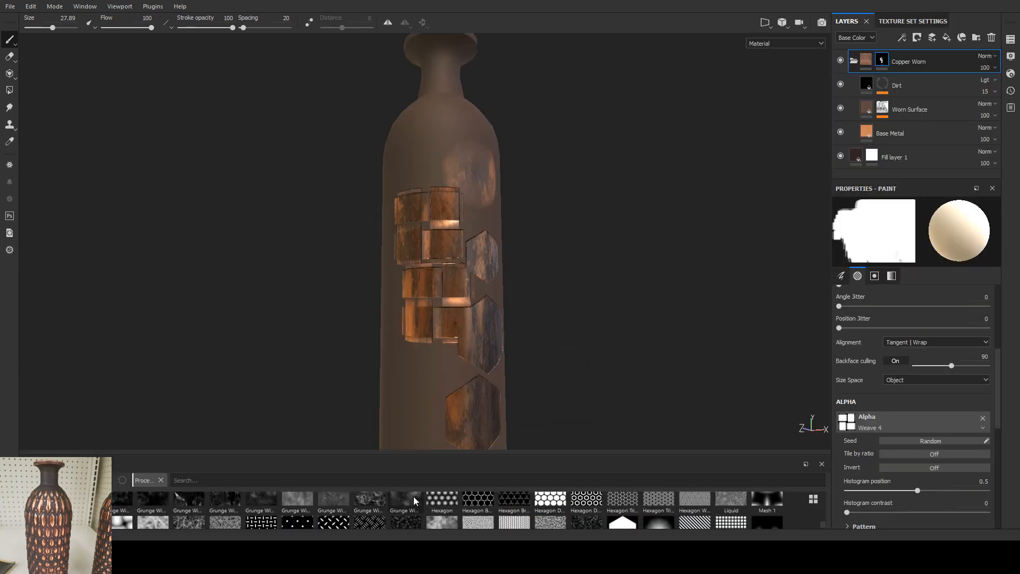
scroll(415, 501, "down", 1)
scroll(232, 499, "up", 2)
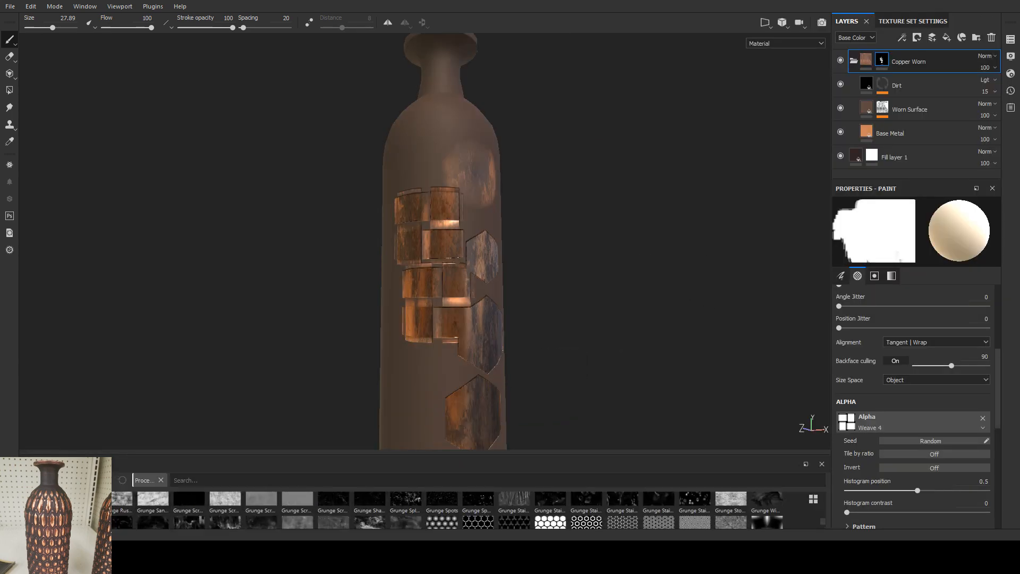
Step: Look through the shelf's textures and brushes, and bring up the alphas collection
left_click(47, 522)
scroll(240, 505, "down", 1)
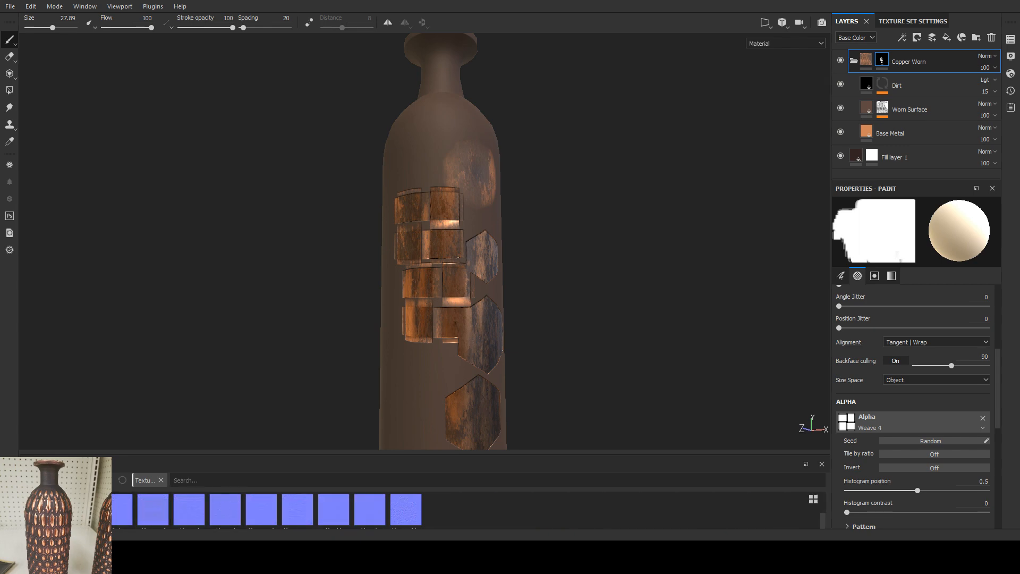
left_click(48, 520)
scroll(200, 506, "down", 2)
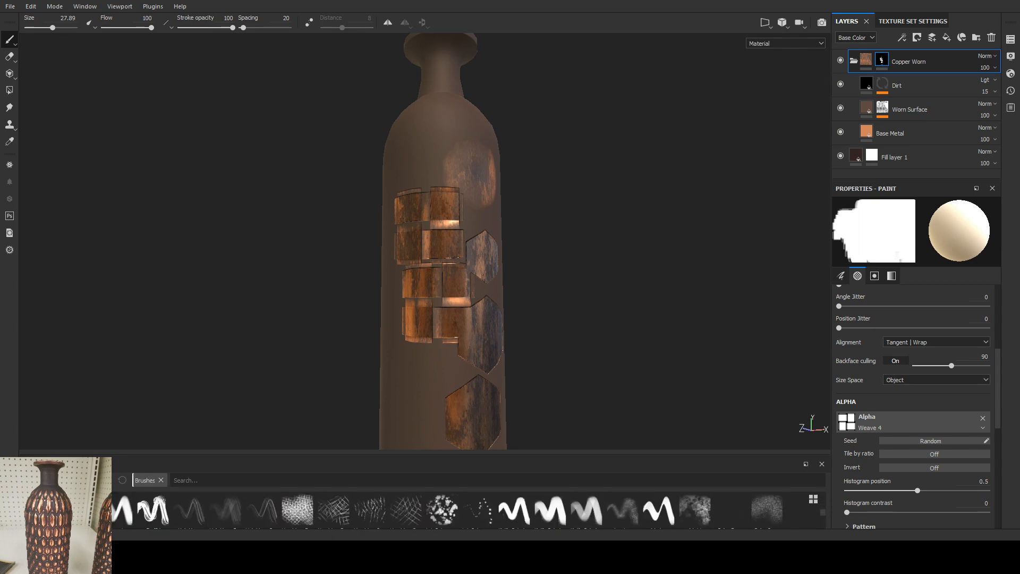
left_click(48, 502)
scroll(312, 510, "down", 2)
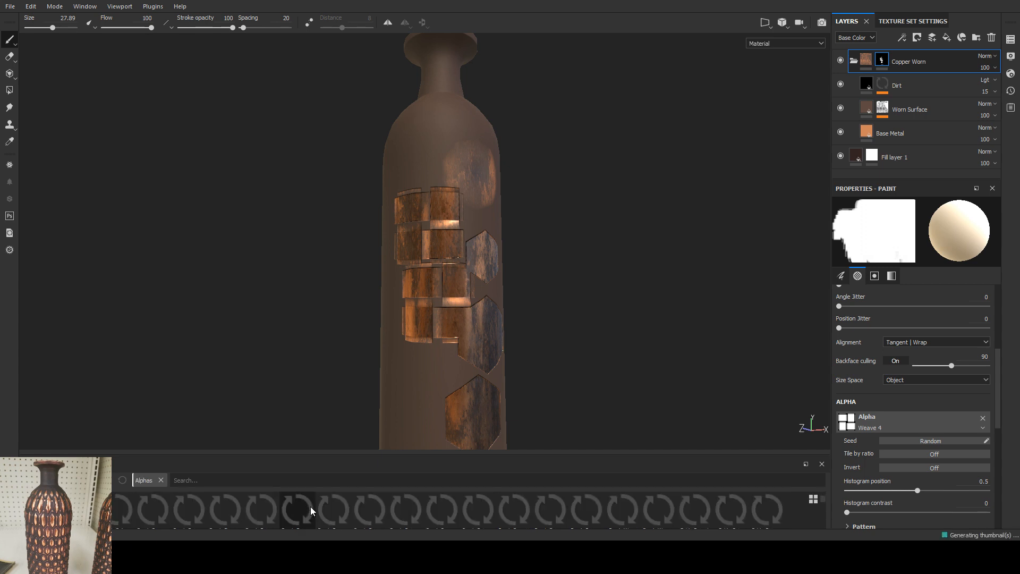
scroll(312, 509, "up", 2)
Step: Change the brush alpha to Arrow Circle and stamp it once above and once below the copper weave patterns
left_click(229, 510)
left_click(430, 146)
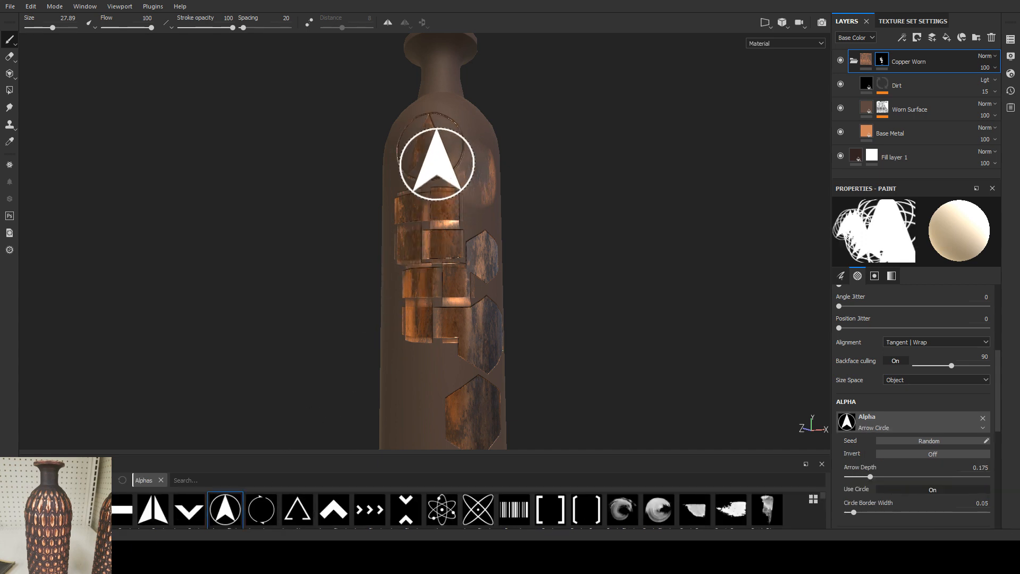
left_click(433, 372)
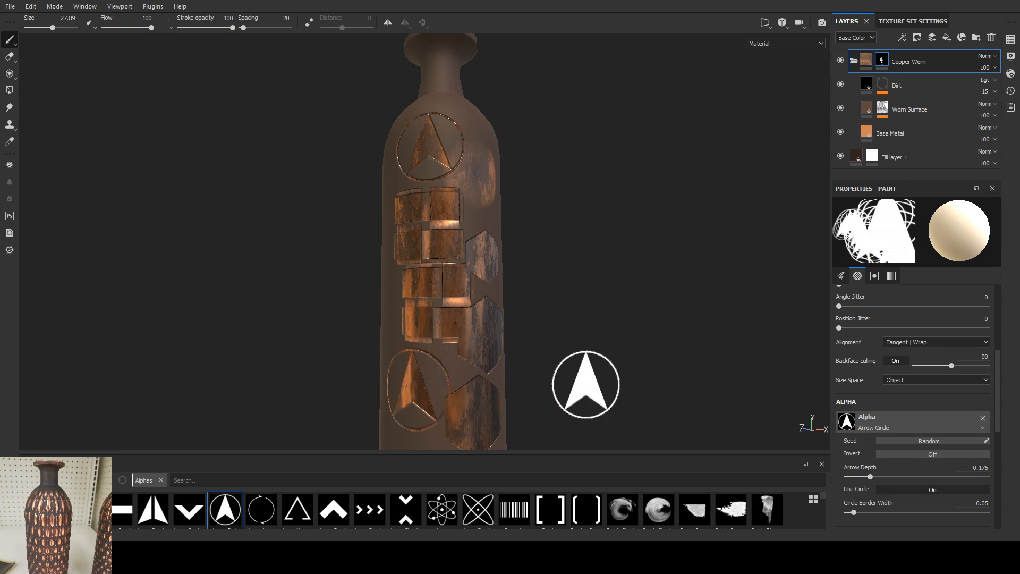
Step: Change the brush alpha to Brush Circular Partial Large and stamp two overlapping round copper shapes just above the hexagons
left_click_drag(583, 388, 583, 310, "alt")
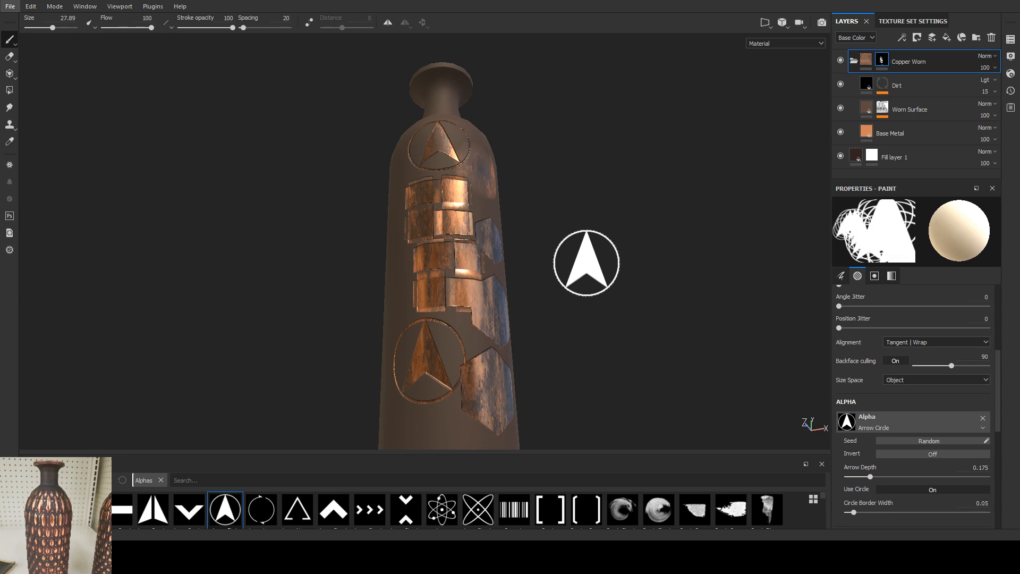
left_click(659, 510)
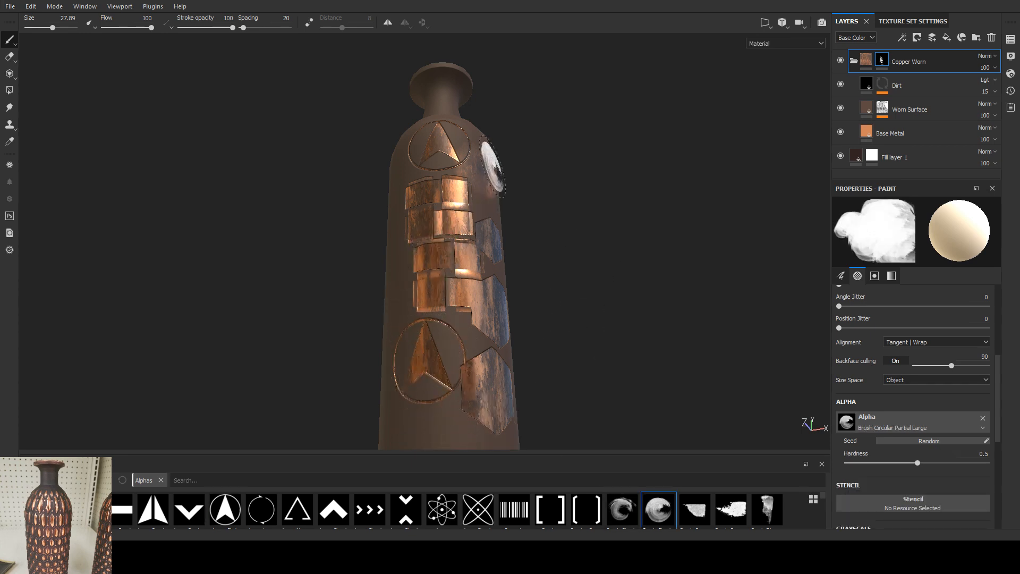
left_click_drag(566, 267, 463, 221, "alt")
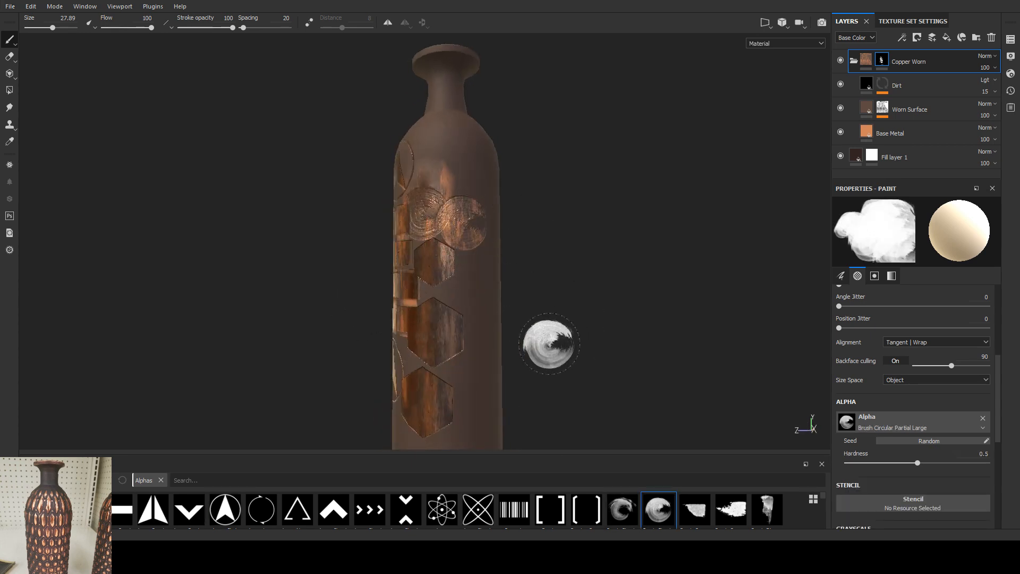
Step: Stamp one Atom alpha beside the hexagons and two Atom Simple alphas, one below it and one on the vase's shoulder
left_click(442, 510)
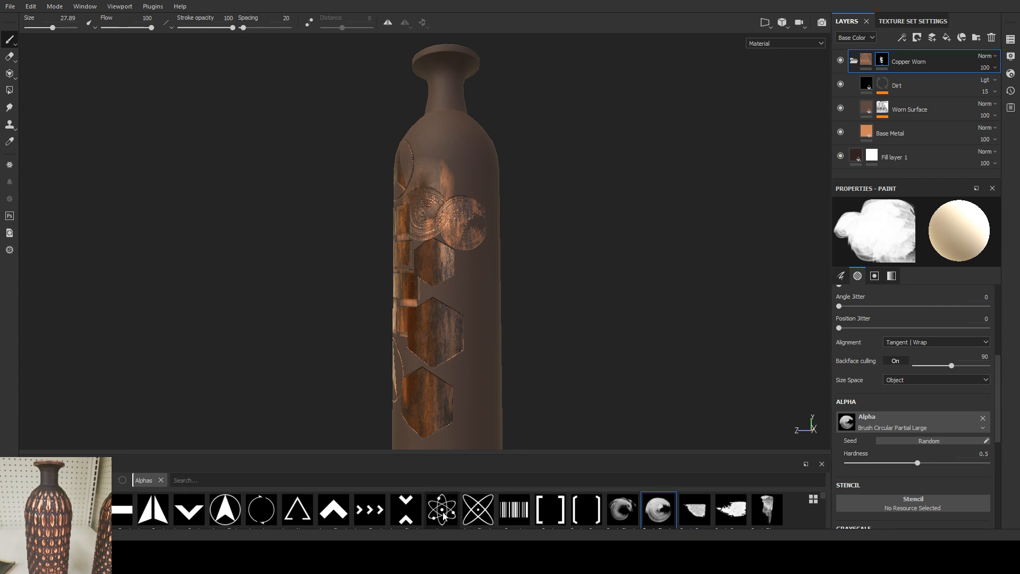
left_click(478, 509)
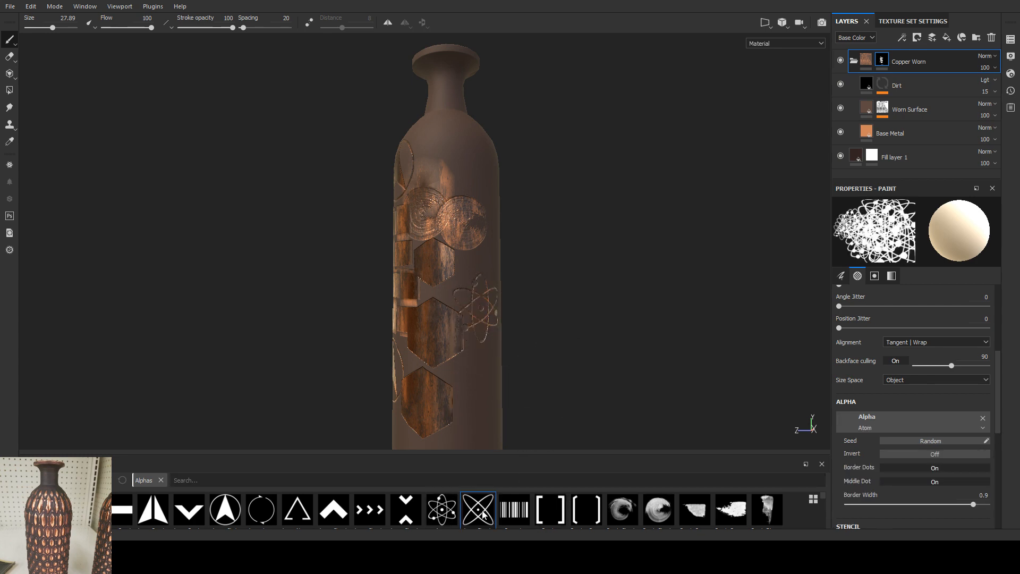
left_click(487, 385)
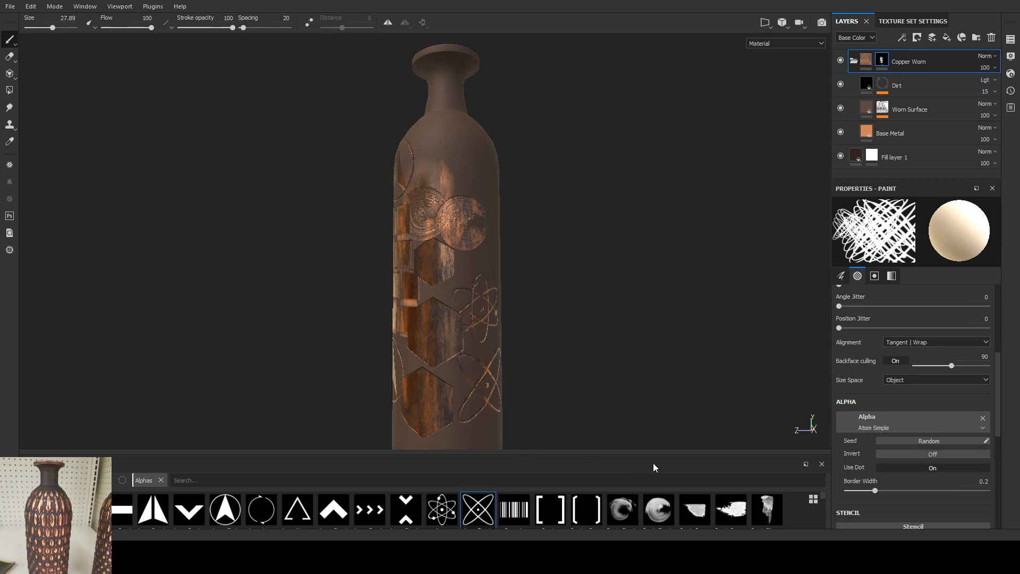
left_click(452, 155)
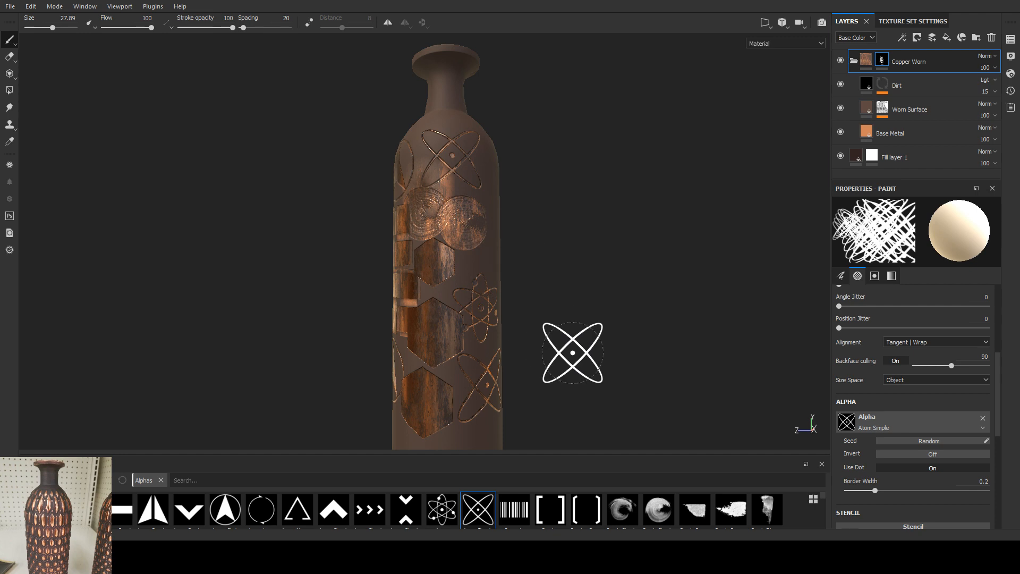
Step: Change the brush alpha to Arrow Bend Split and stamp it in black to cut a split arrow out of the copper hexagons
left_click(153, 509)
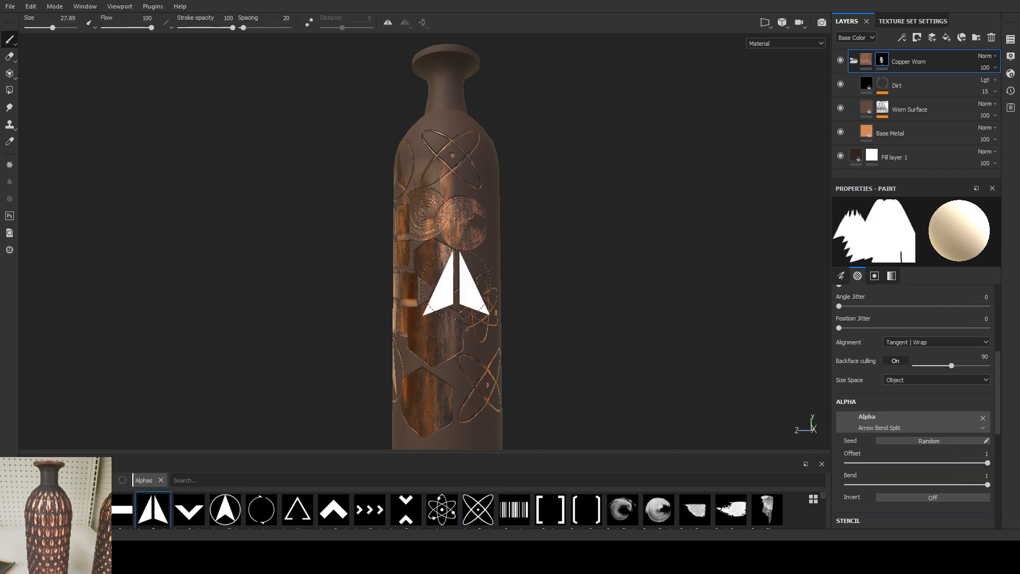
left_click(462, 330)
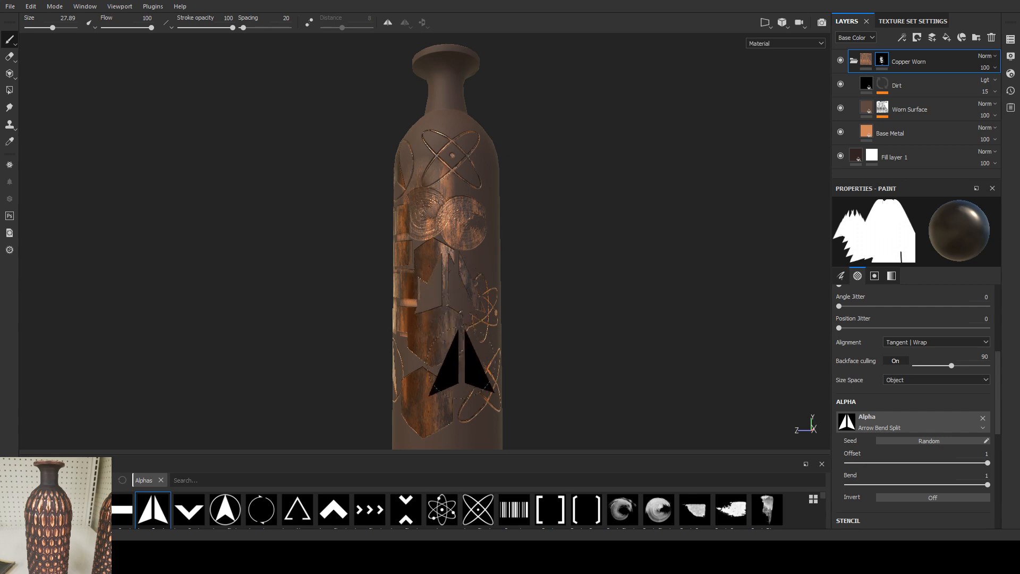